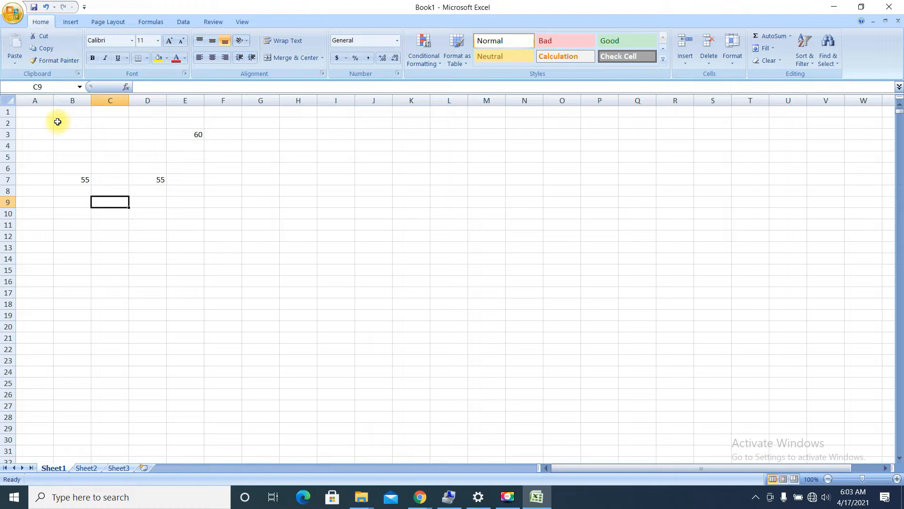
Enter the text "magic" in cell E12
{"action": "left_click", "coordinate": [181, 238]}
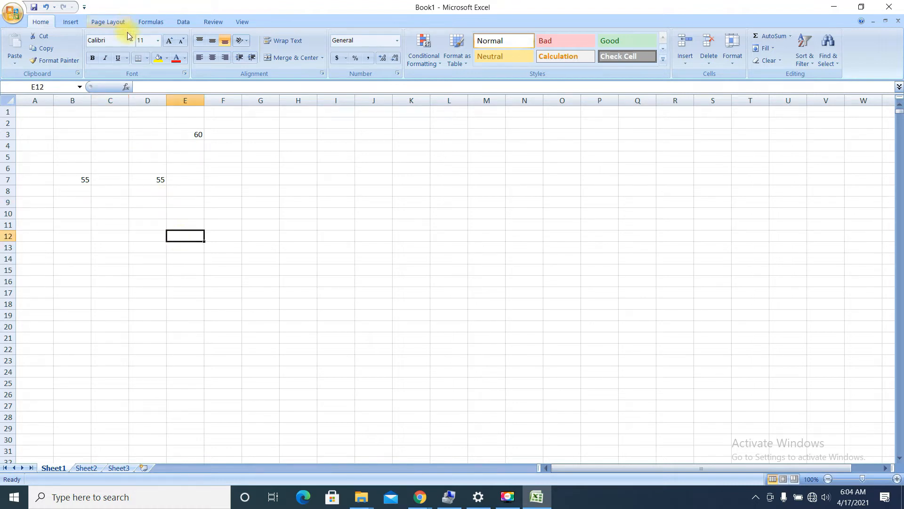
{"action": "type", "text": "magic"}
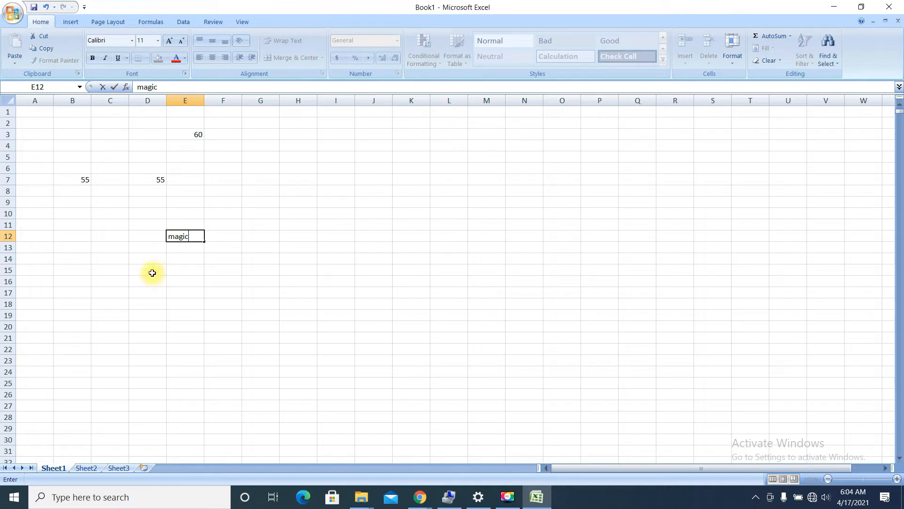
{"action": "left_click", "coordinate": [152, 272]}
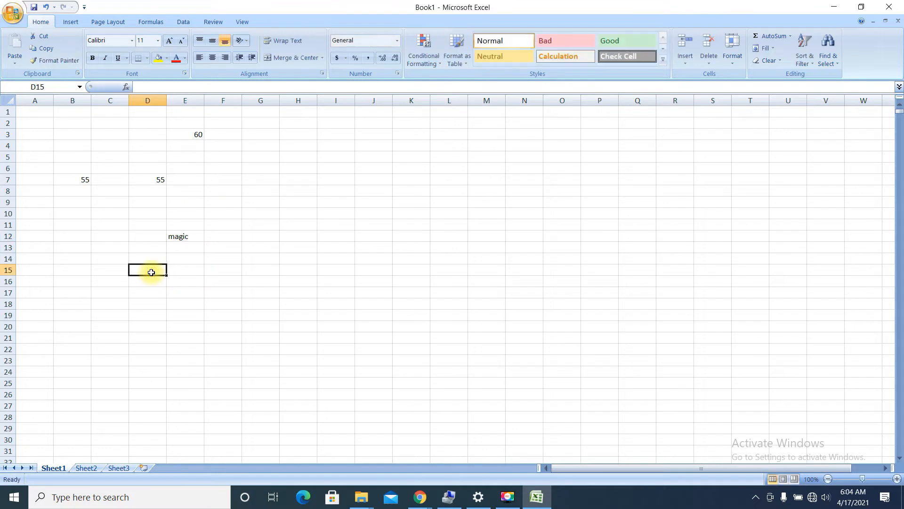
Format cell D15 with the Algerian font at size 14 and enter "magic" in it
{"action": "left_click", "coordinate": [132, 41]}
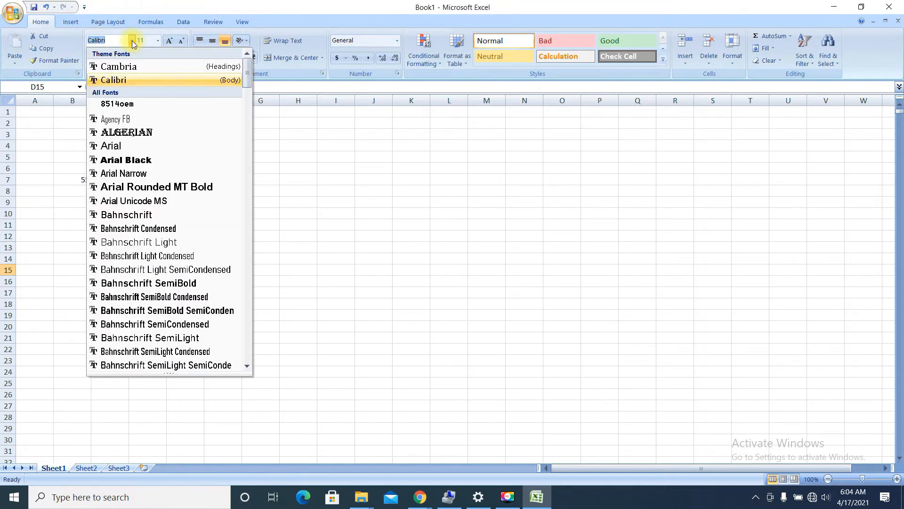
{"action": "left_click", "coordinate": [131, 132]}
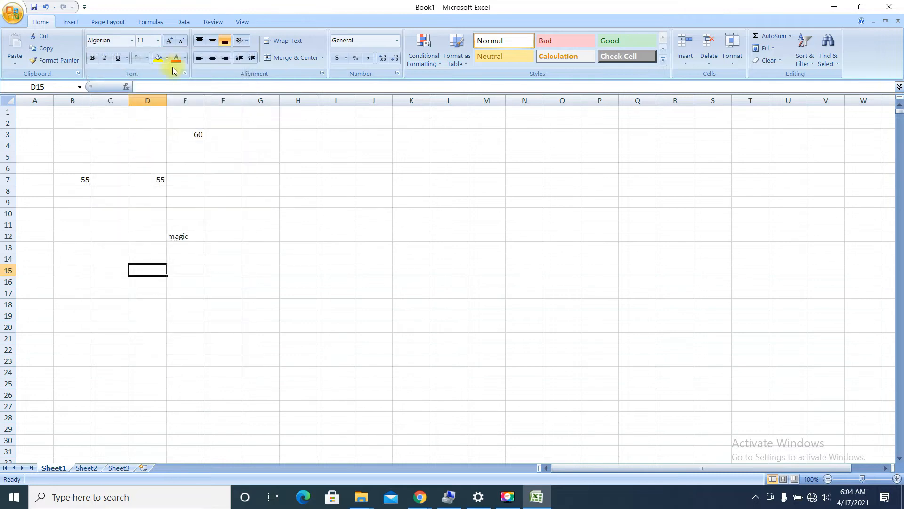
{"action": "left_click", "coordinate": [158, 40]}
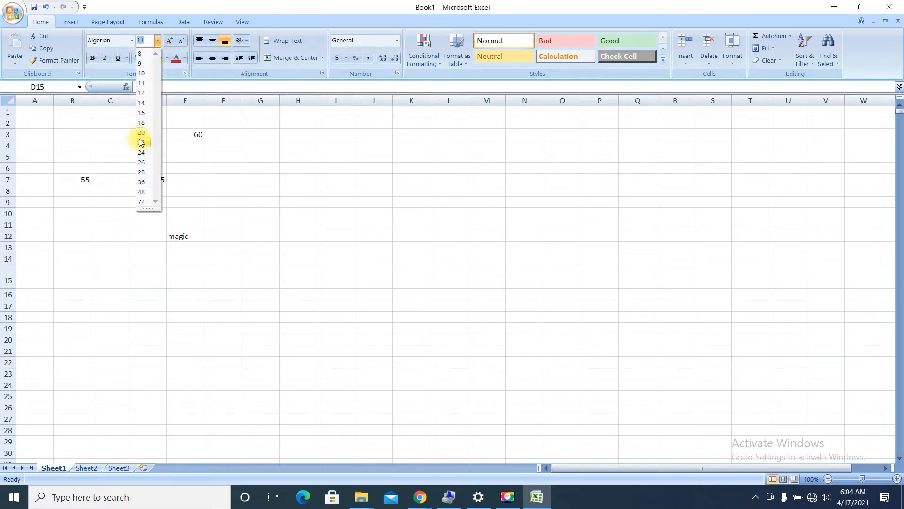
{"action": "left_click", "coordinate": [141, 103]}
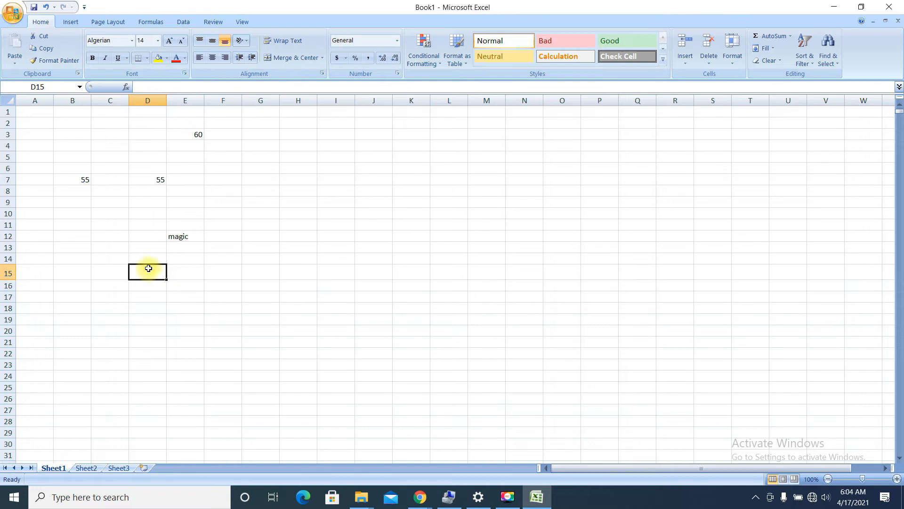
{"action": "type", "text": "magic"}
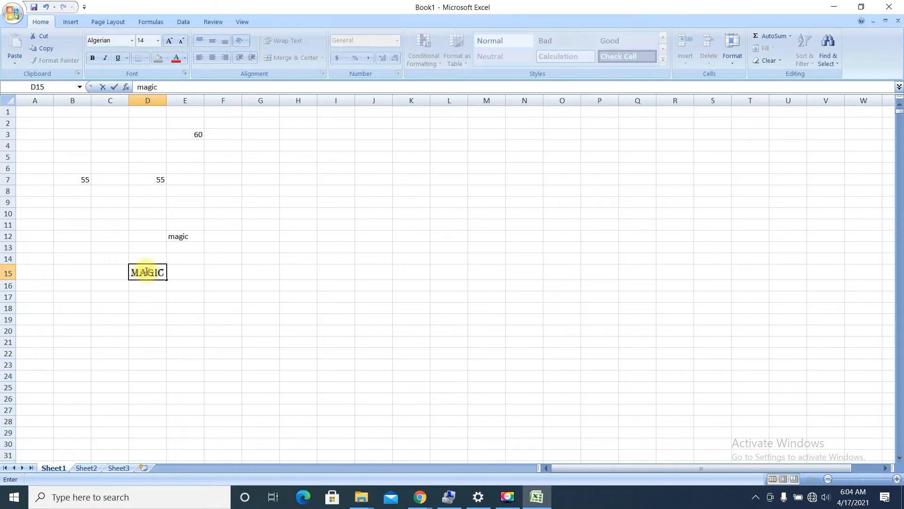
{"action": "left_click", "coordinate": [174, 233]}
{"action": "left_click", "coordinate": [147, 271]}
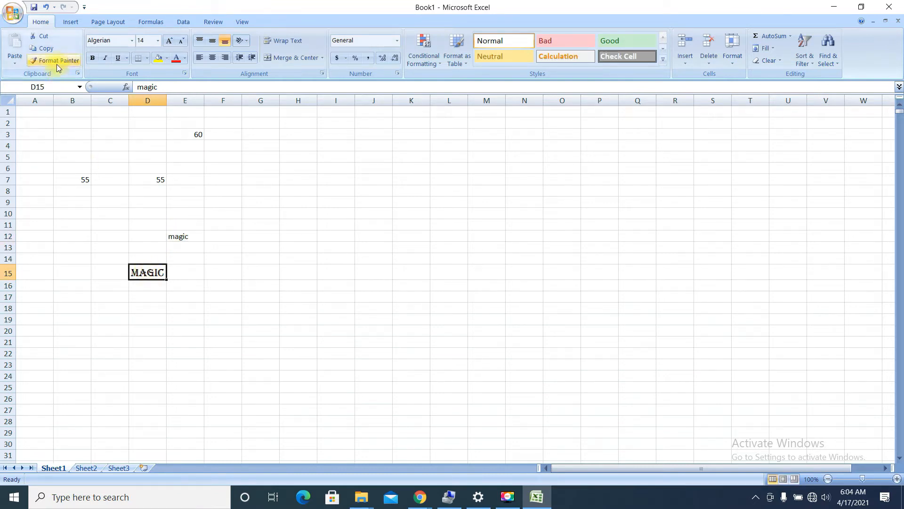
Try to apply the formatting of cell D15 across C15:D15 with Format Painter
{"action": "double_click", "coordinate": [178, 236]}
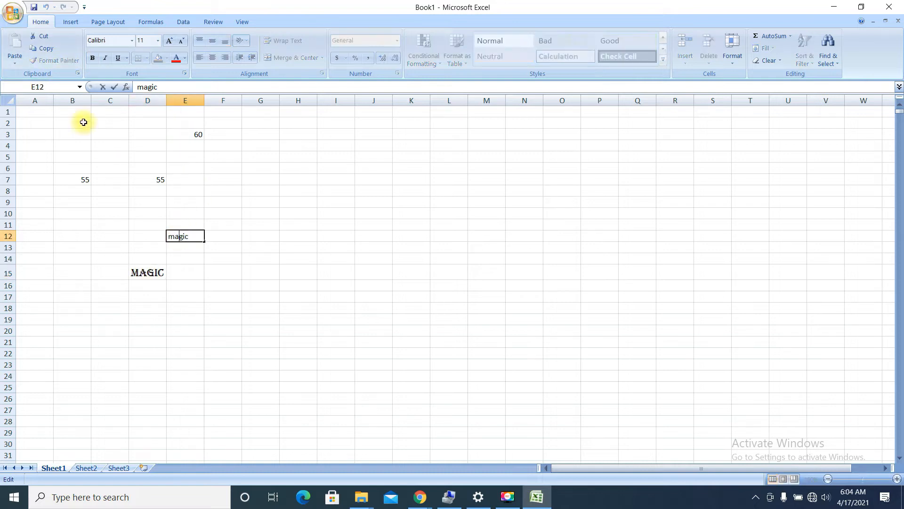
{"action": "left_click", "coordinate": [152, 272]}
{"action": "left_click", "coordinate": [49, 61]}
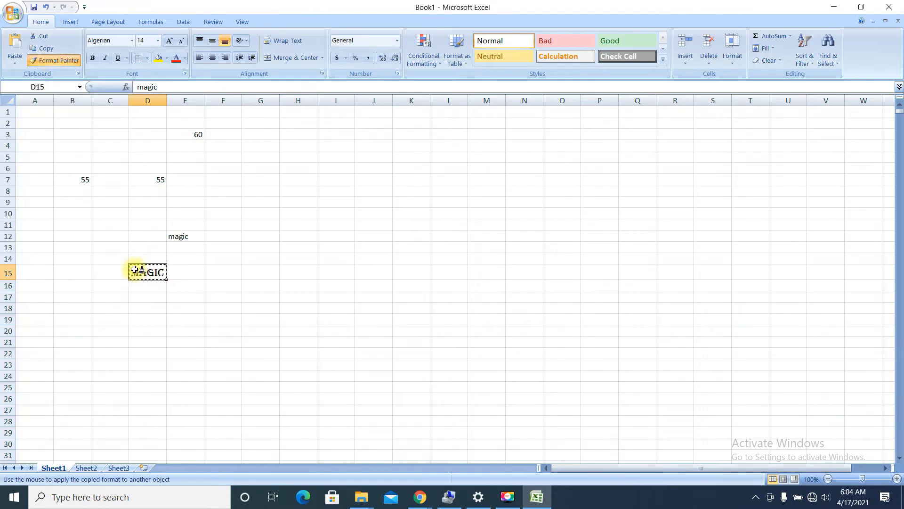
{"action": "left_click_drag", "start_coordinate": [156, 271], "coordinate": [121, 270]}
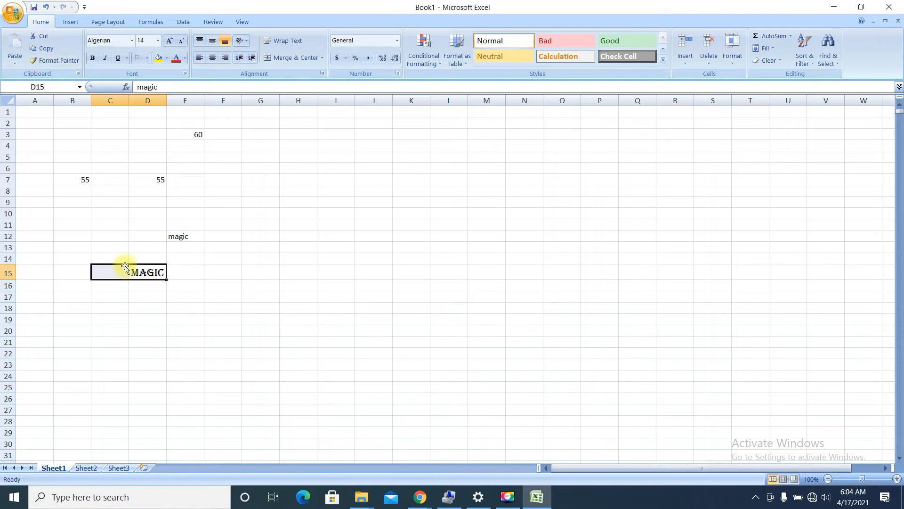
Copy the formatting of cell E12 onto the "magic" text in D15 with Format Painter
{"action": "left_click", "coordinate": [187, 236]}
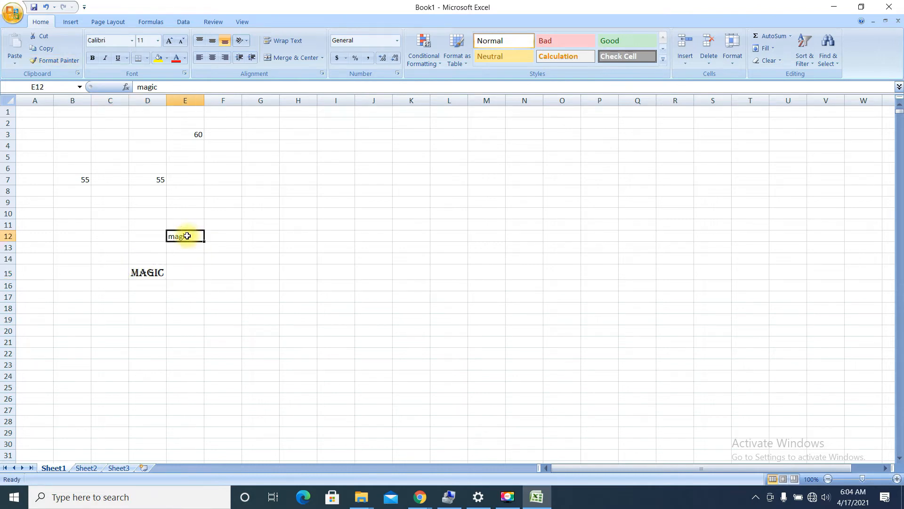
{"action": "left_click", "coordinate": [59, 61]}
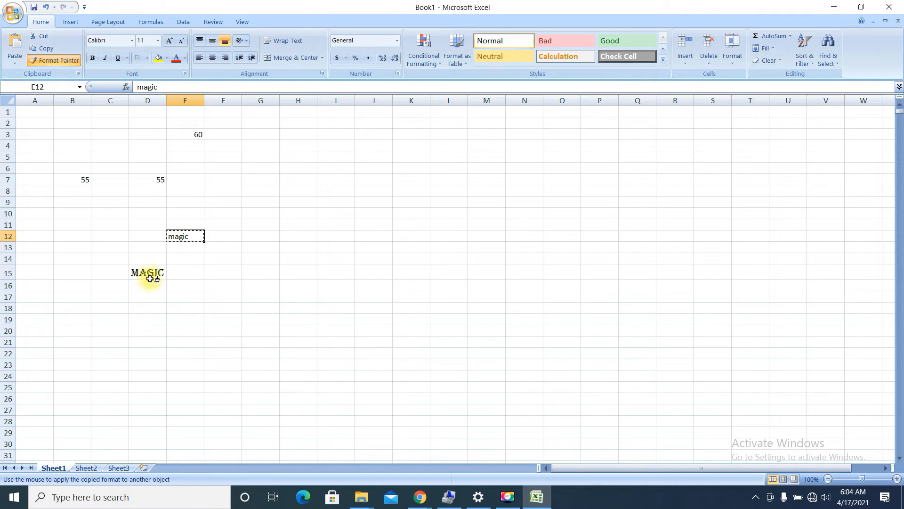
{"action": "left_click_drag", "start_coordinate": [157, 272], "coordinate": [97, 269]}
{"action": "left_click", "coordinate": [178, 305]}
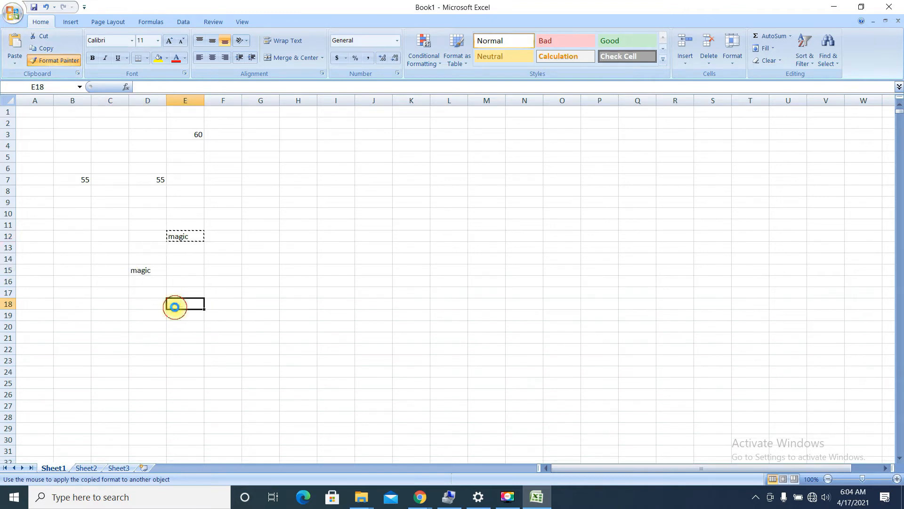
{"action": "left_click", "coordinate": [137, 270]}
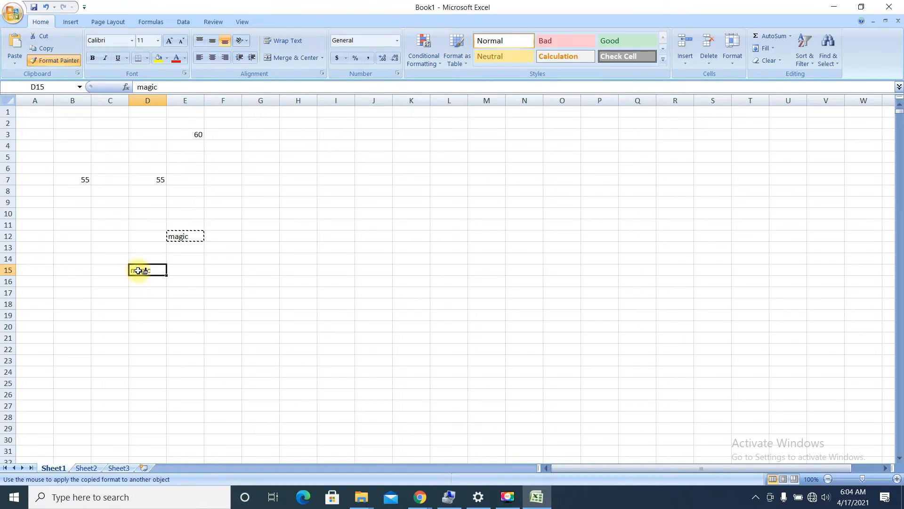
Change the font of the "magic" text in cell E12 to MS Gothic
{"action": "left_click", "coordinate": [177, 235]}
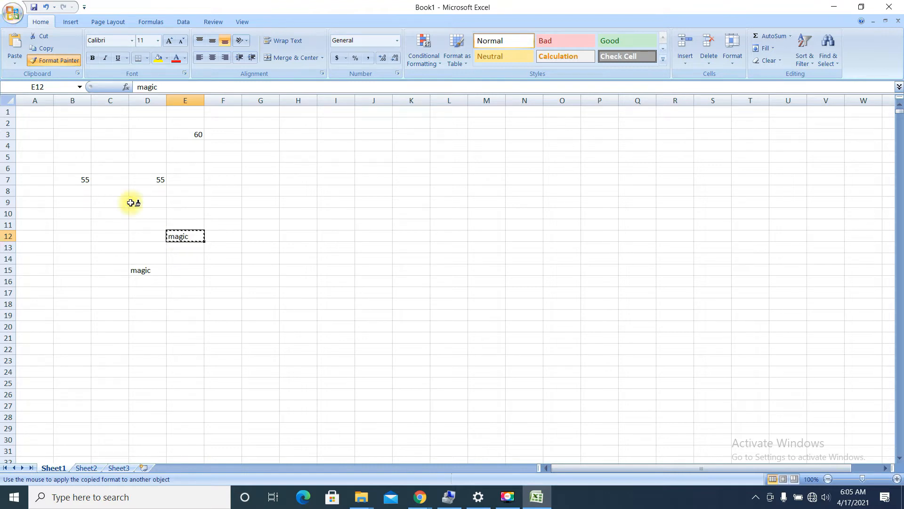
{"action": "left_click", "coordinate": [132, 41]}
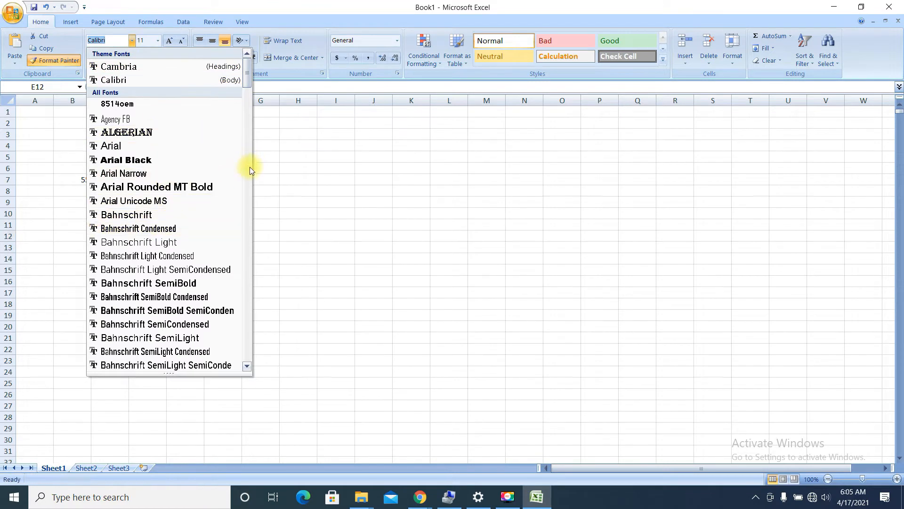
{"action": "scroll", "coordinate": [249, 167], "scroll_direction": "down", "scroll_amount": 15}
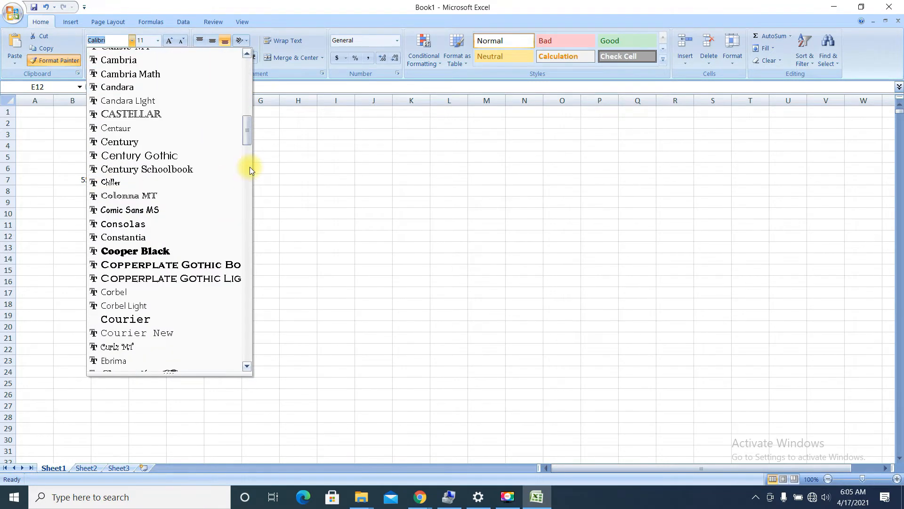
{"action": "scroll", "coordinate": [252, 213], "scroll_direction": "down", "scroll_amount": 7}
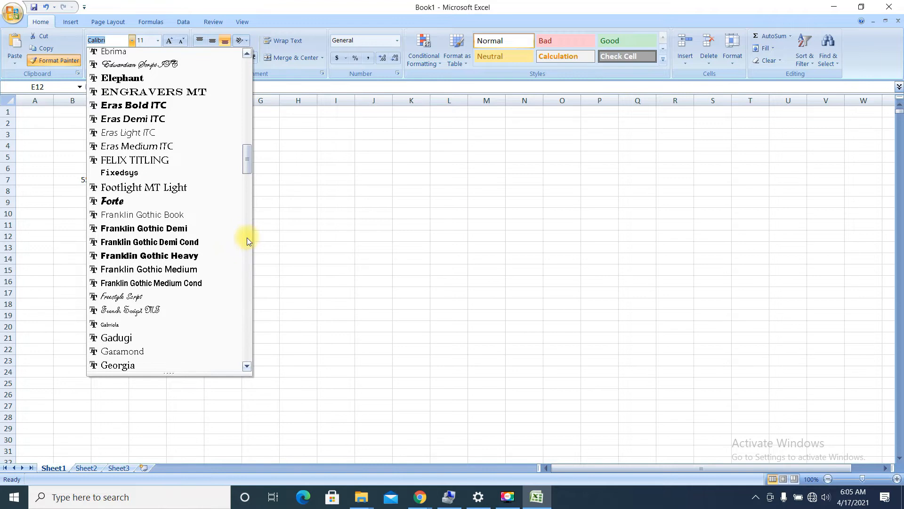
{"action": "scroll", "coordinate": [247, 238], "scroll_direction": "down", "scroll_amount": 15}
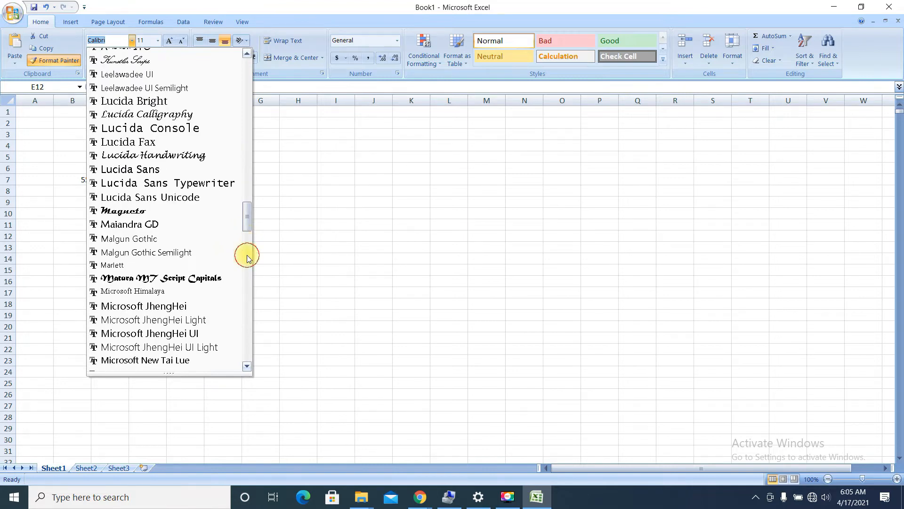
{"action": "left_click", "coordinate": [247, 258]}
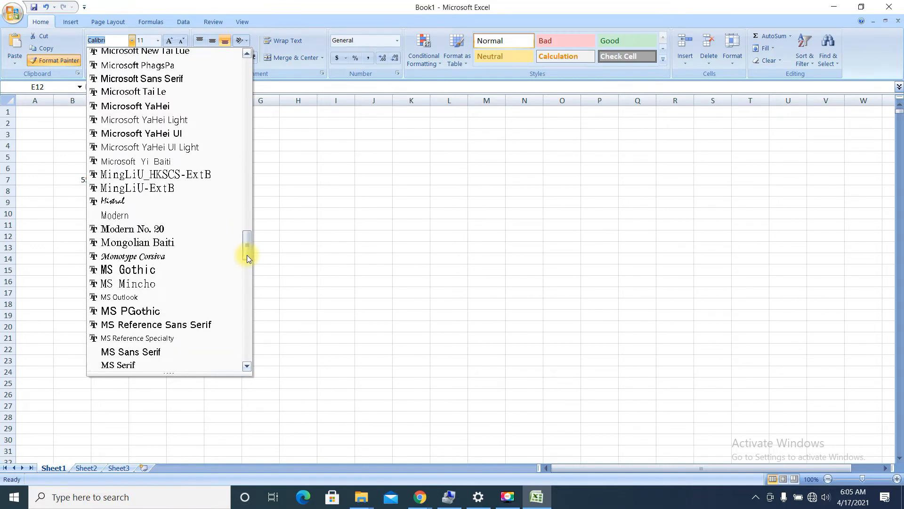
{"action": "left_click", "coordinate": [121, 275]}
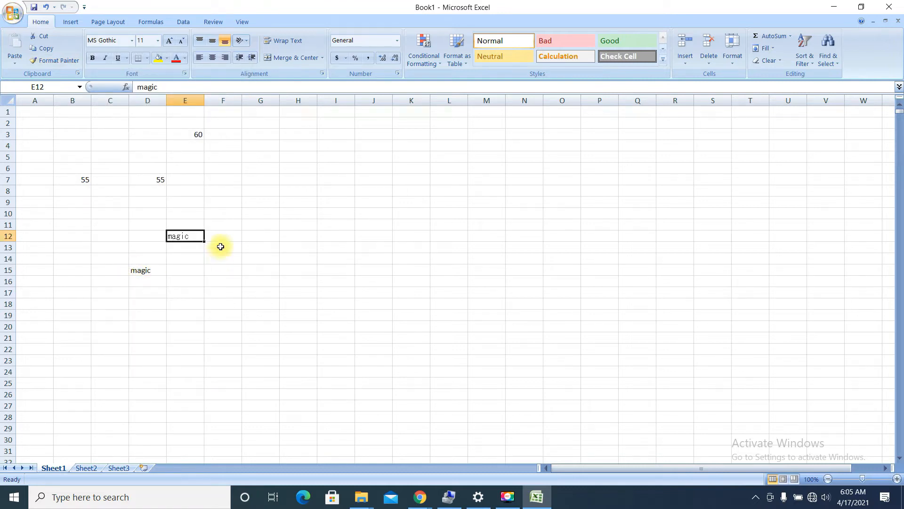
Set the font size of cell F9 to 48
{"action": "left_click", "coordinate": [218, 205]}
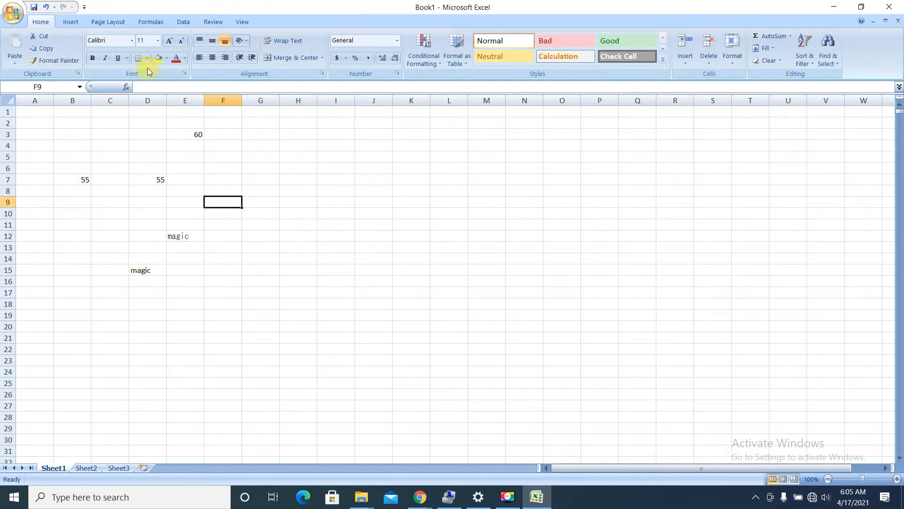
{"action": "left_click", "coordinate": [157, 41]}
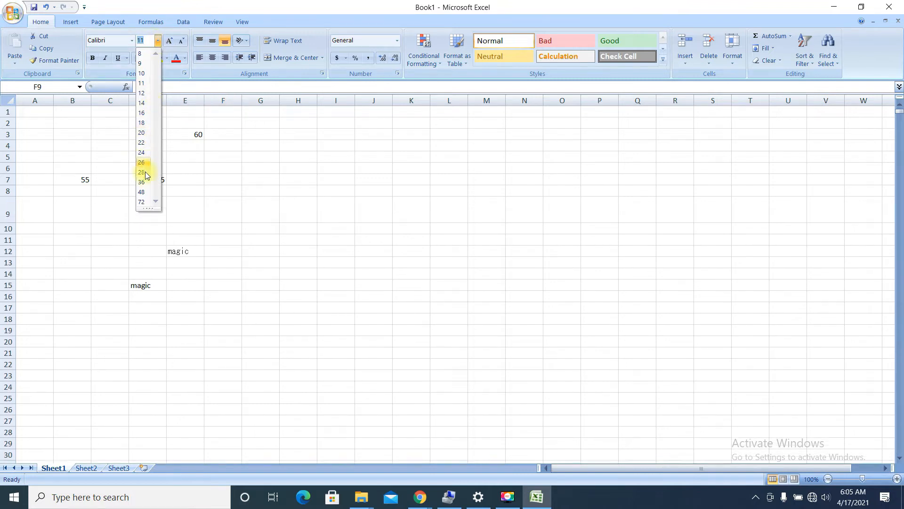
{"action": "left_click", "coordinate": [144, 192]}
Enter the sample text "terfygj" in cell F9 to test its font size, and erase the text again
{"action": "double_click", "coordinate": [218, 237]}
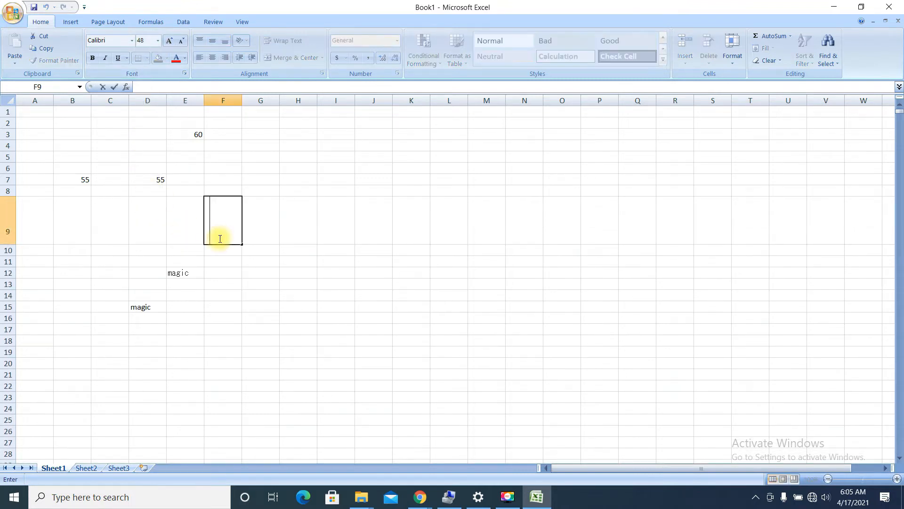
{"action": "type", "text": "terfygj"}
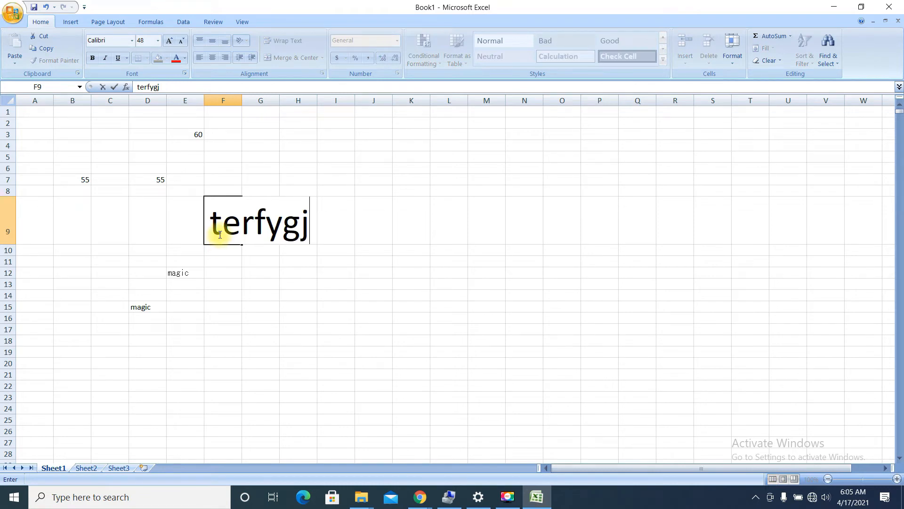
{"action": "key", "text": "BackSpace"}
{"action": "key", "text": "BackSpace"}
{"action": "key", "text": "BackSpace"}
{"action": "key", "text": "BackSpace"}
{"action": "key", "text": "BackSpace"}
{"action": "key", "text": "BackSpace"}
{"action": "key", "text": "BackSpace"}
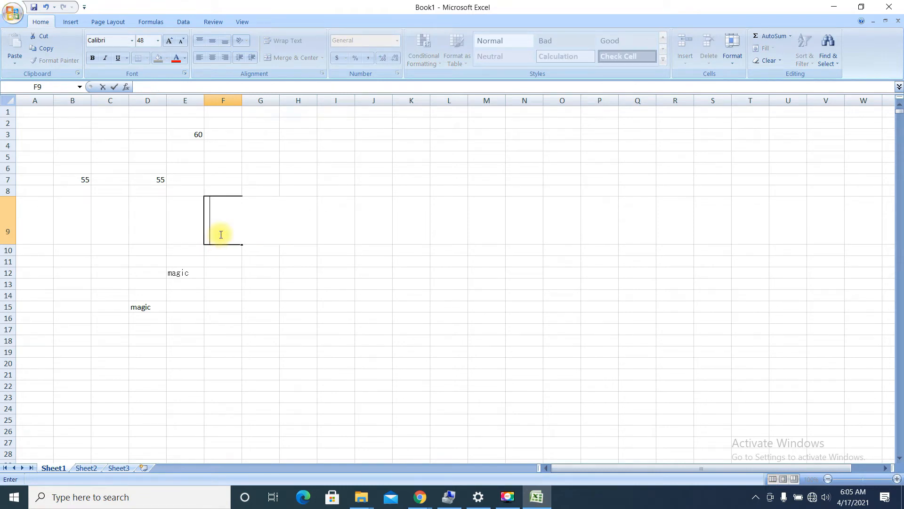
Enter "magic" in cell G15 in regular, non-bold text
{"action": "left_click", "coordinate": [271, 308]}
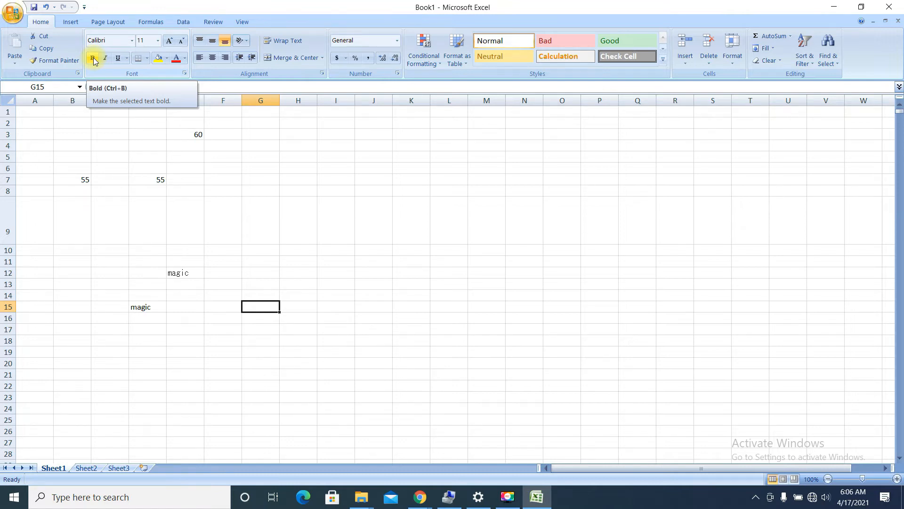
{"action": "type", "text": "m"}
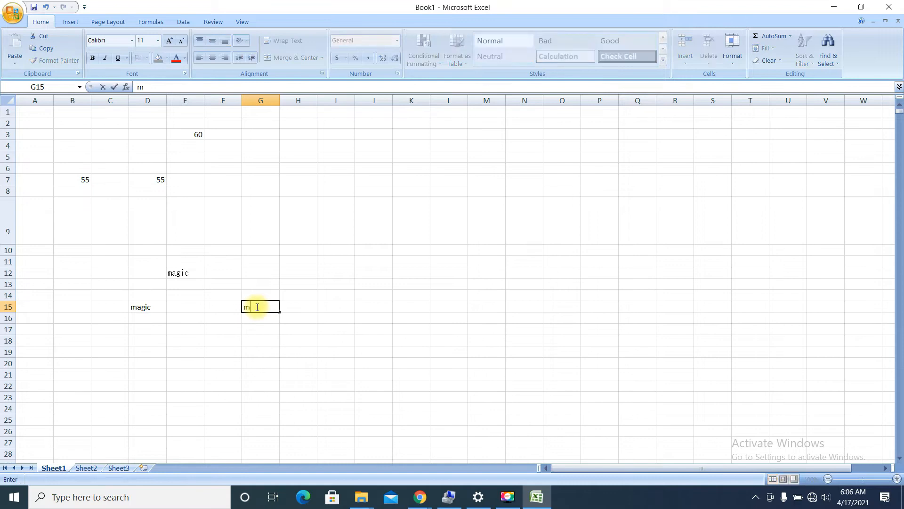
{"action": "type", "text": "agic"}
Enter "magic" in bold in cell F18 and compare it with the regular text in G15
{"action": "left_click", "coordinate": [231, 340]}
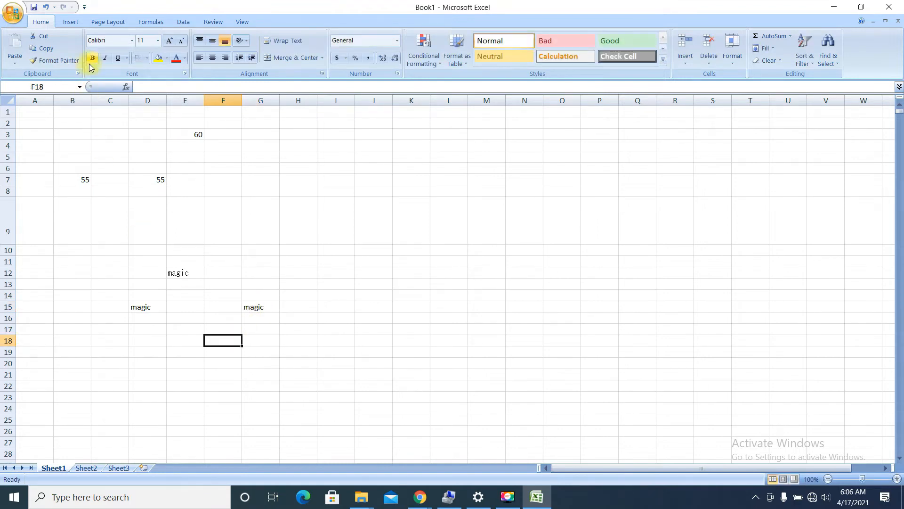
{"action": "type", "text": "magic"}
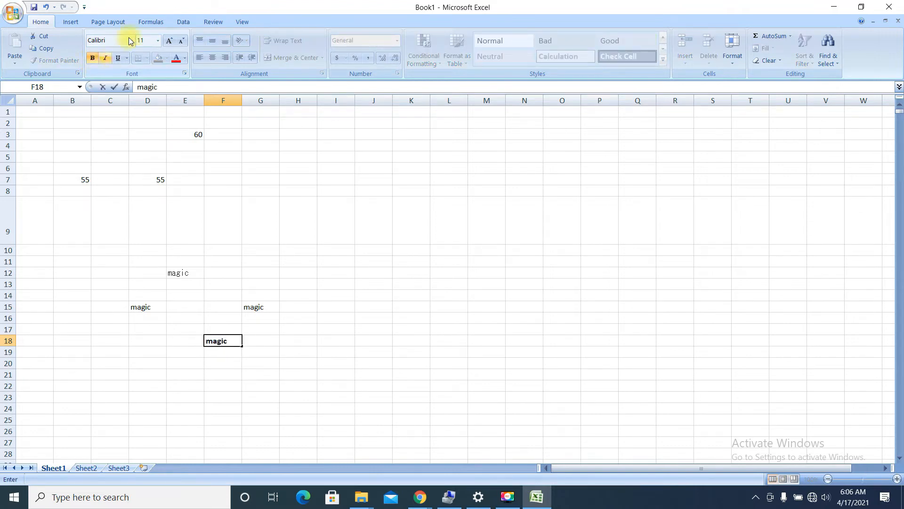
{"action": "left_click", "coordinate": [258, 307]}
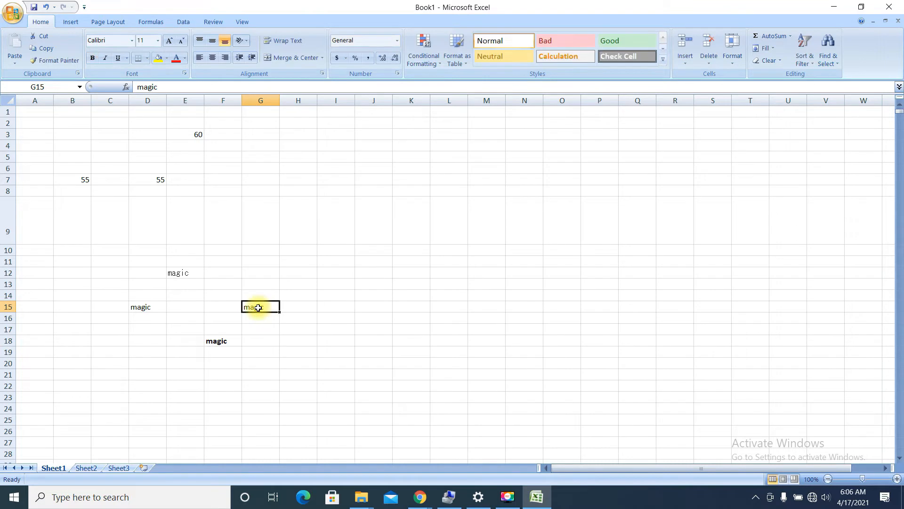
{"action": "left_click", "coordinate": [222, 343]}
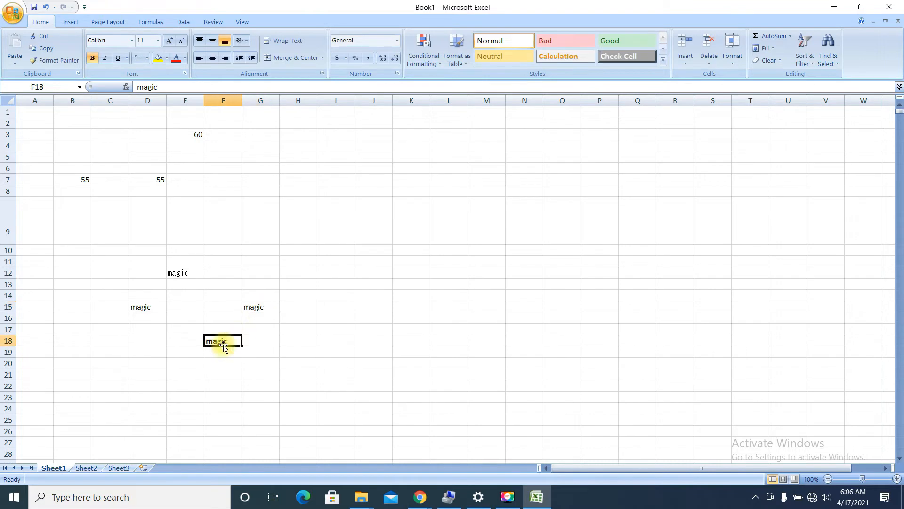
{"action": "left_click", "coordinate": [270, 307]}
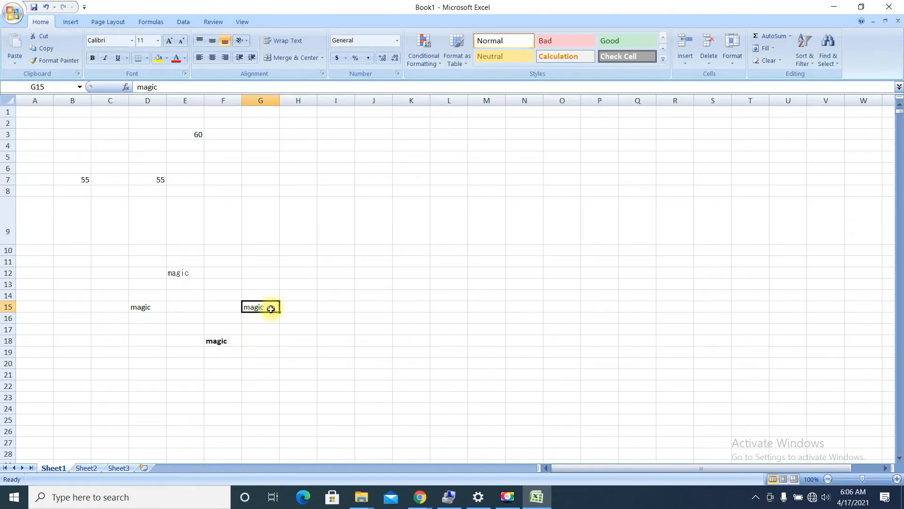
Enter "micro" in cell I16 in regular, non-italic text
{"action": "left_click_drag", "start_coordinate": [273, 307], "coordinate": [222, 340]}
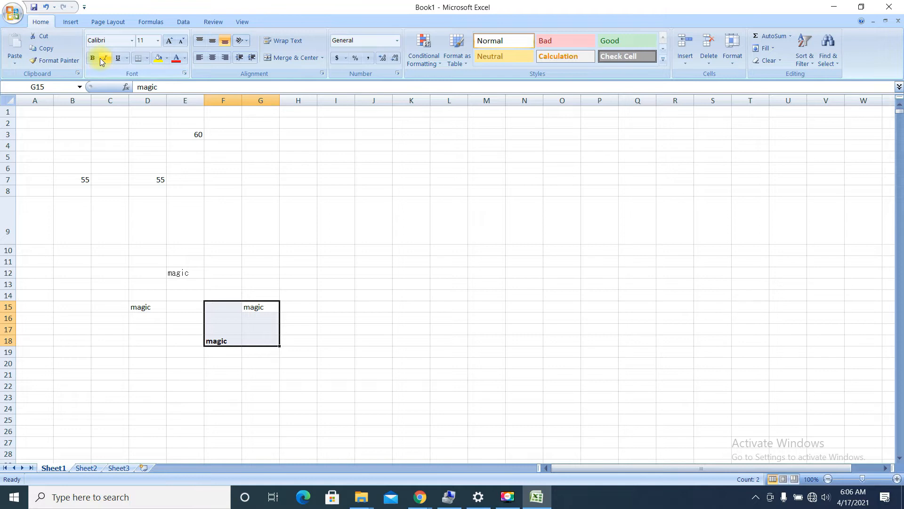
{"action": "left_click", "coordinate": [320, 314]}
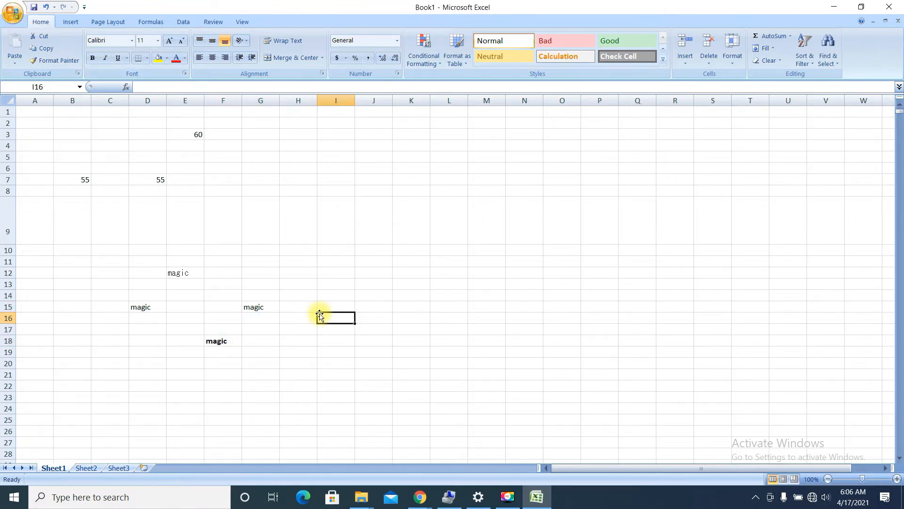
{"action": "type", "text": "miceo"}
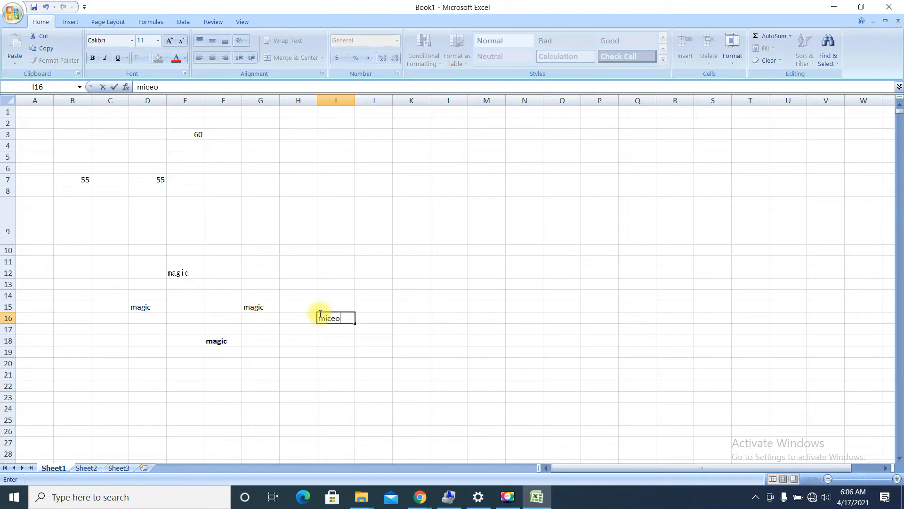
{"action": "type", "text": "==="}
{"action": "key", "text": "BackSpace"}
{"action": "key", "text": "BackSpace"}
{"action": "key", "text": "BackSpace"}
{"action": "key", "text": "BackSpace"}
{"action": "key", "text": "BackSpace"}
{"action": "type", "text": "ro"}
Enter "micro" in italics in cell I18 and compare it with the regular text in I16
{"action": "left_click", "coordinate": [329, 338]}
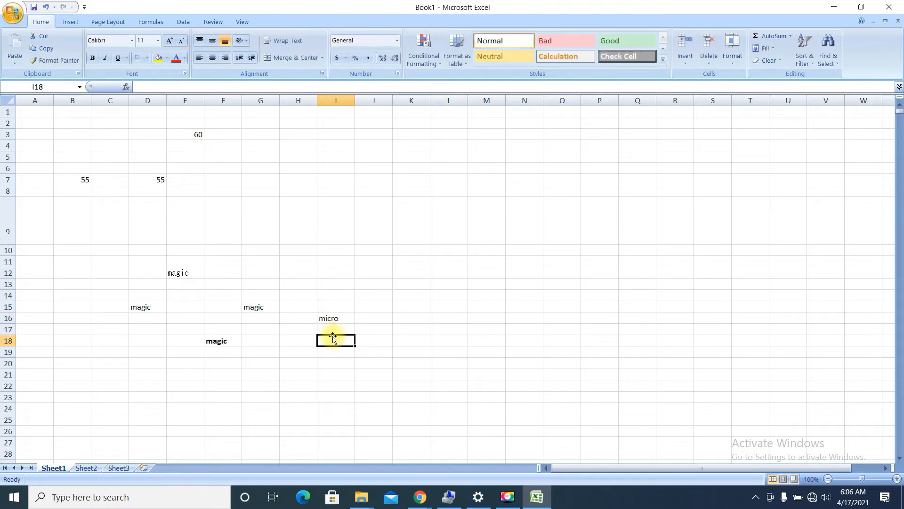
{"action": "left_click", "coordinate": [105, 57]}
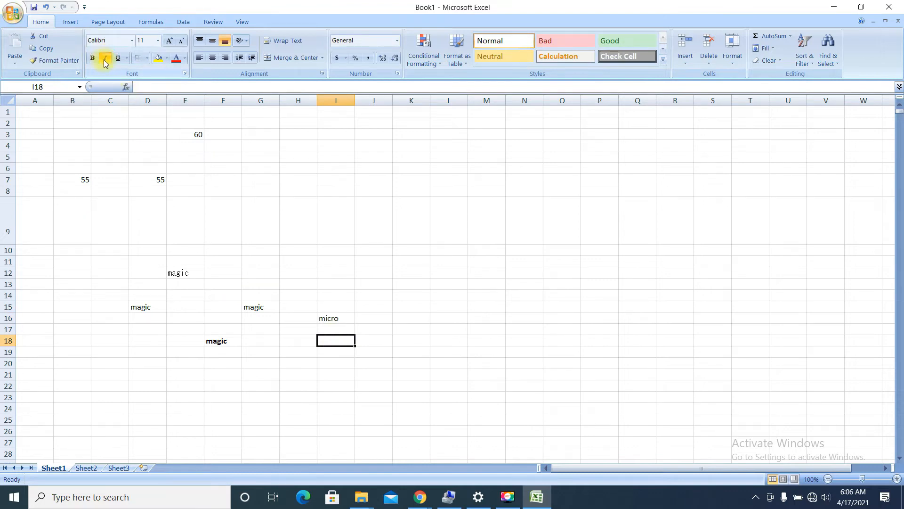
{"action": "type", "text": "micro"}
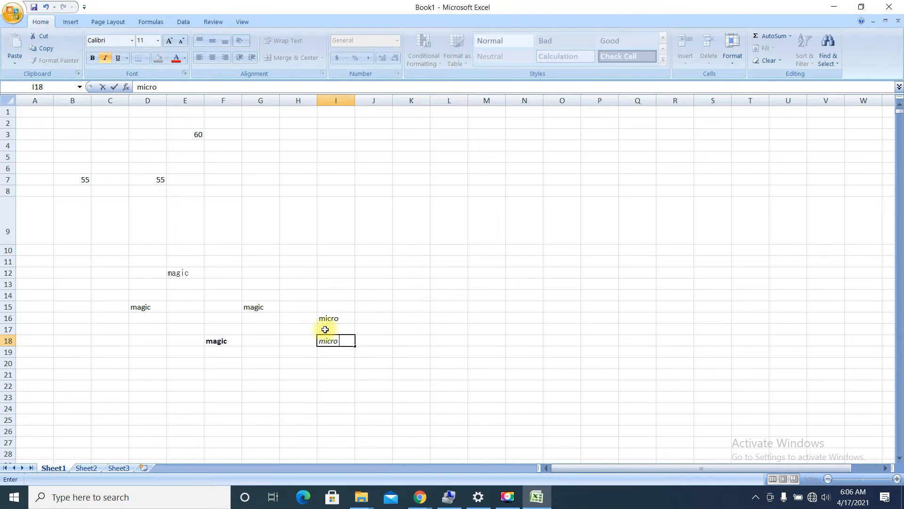
{"action": "double_click", "coordinate": [343, 342]}
{"action": "left_click", "coordinate": [348, 316]}
{"action": "double_click", "coordinate": [347, 317]}
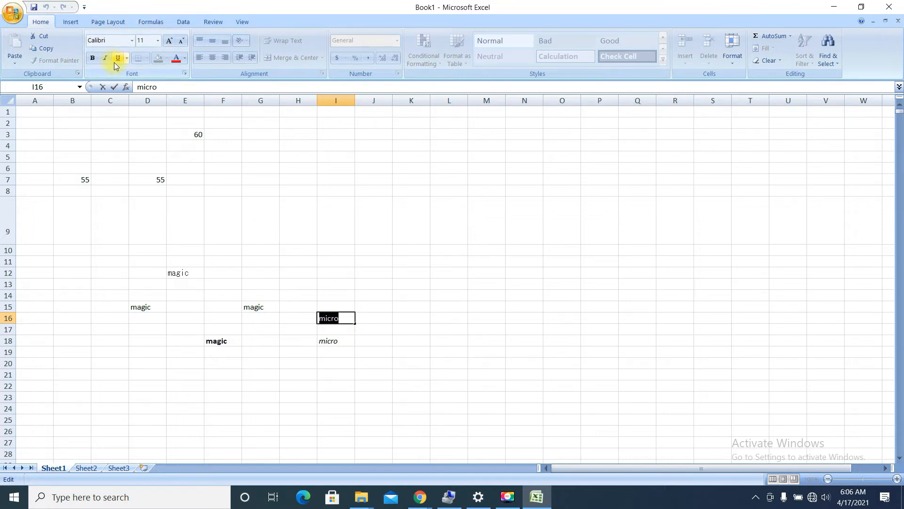
Enter "solution" in cell B14 in regular, non-underlined text
{"action": "left_click", "coordinate": [78, 294]}
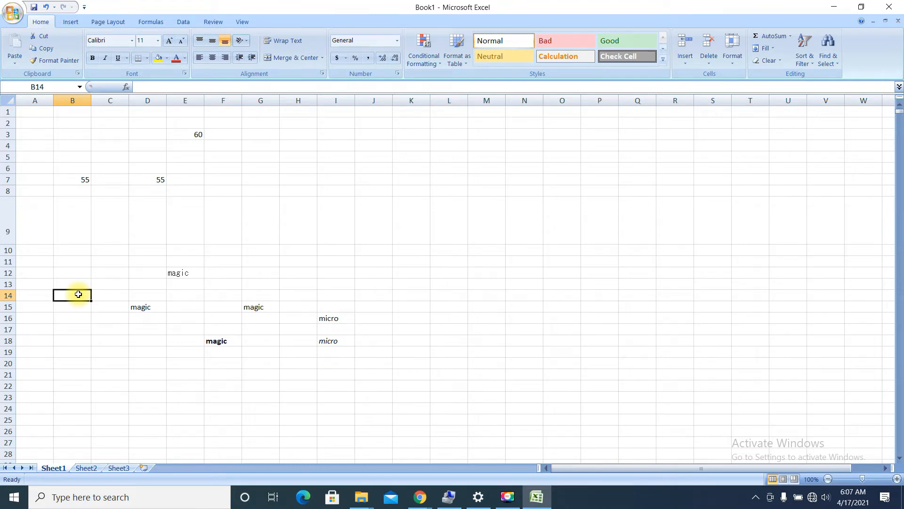
{"action": "double_click", "coordinate": [77, 291]}
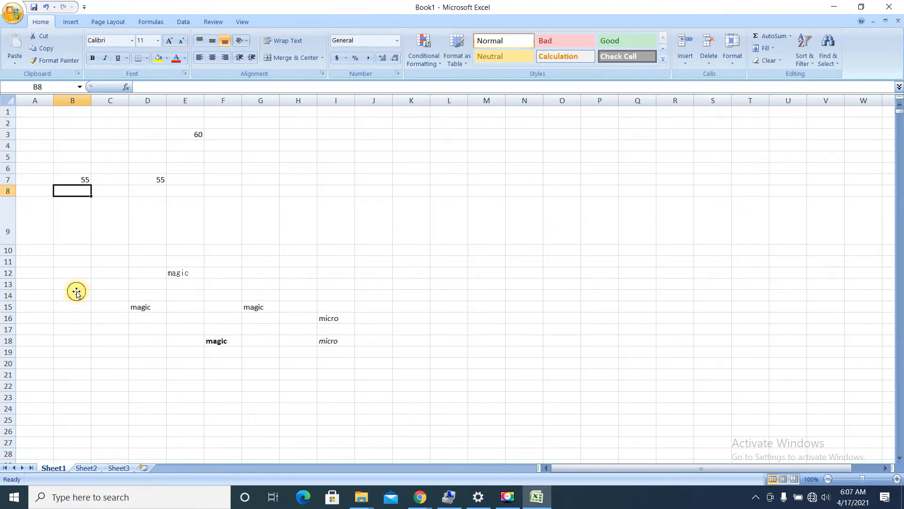
{"action": "double_click", "coordinate": [72, 295]}
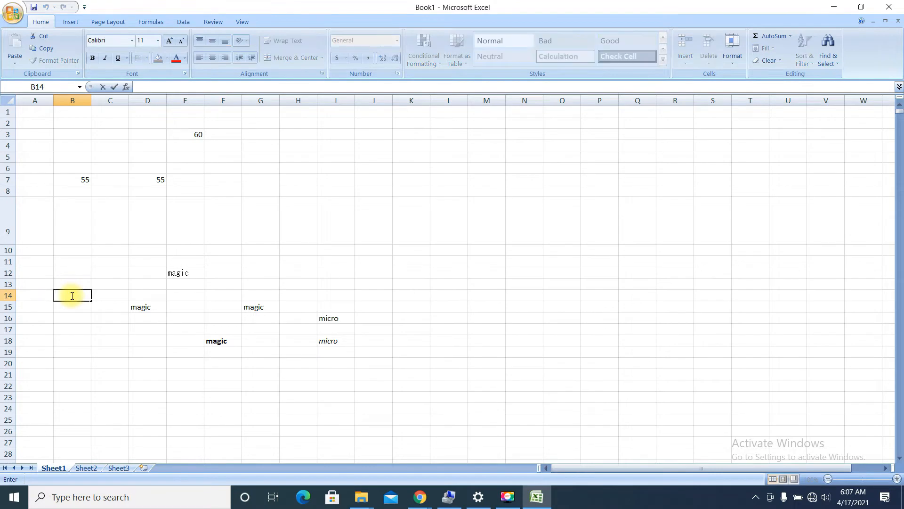
{"action": "type", "text": "solution"}
Enter "solution" with underline formatting in cell B15, directly below the regular text
{"action": "left_click", "coordinate": [68, 308]}
{"action": "left_click", "coordinate": [118, 58]}
{"action": "type", "text": "sol"}
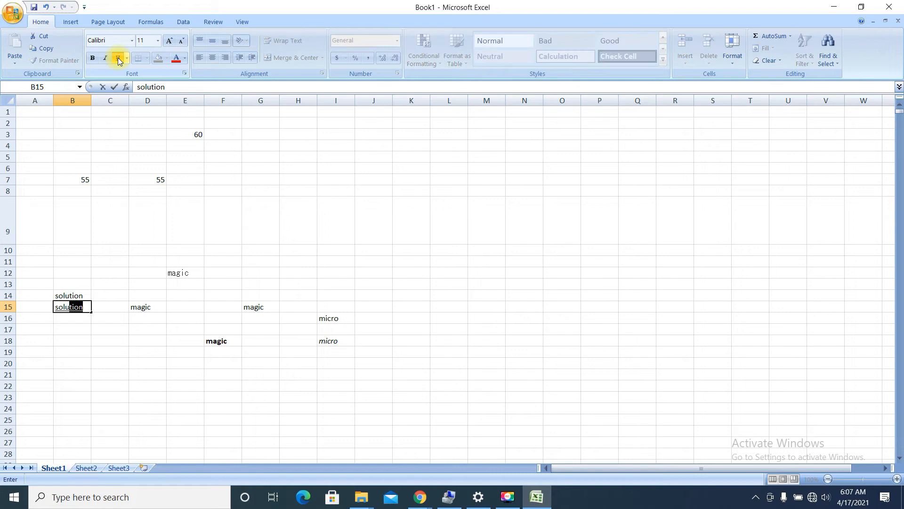
{"action": "key", "text": "Tab"}
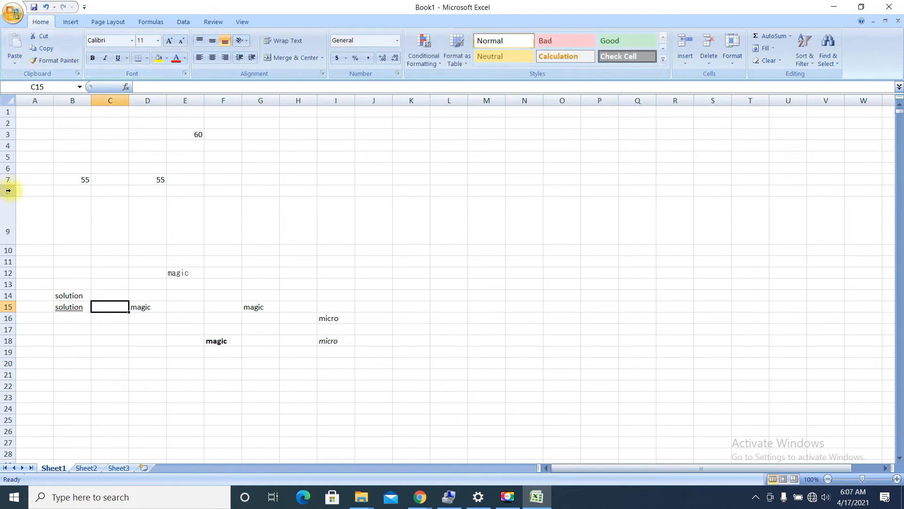
{"action": "left_click", "coordinate": [170, 338]}
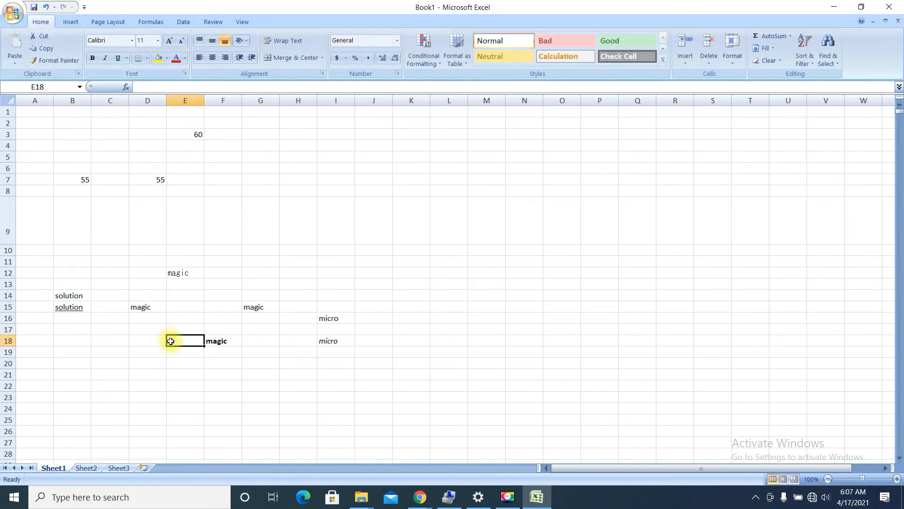
{"action": "left_click", "coordinate": [148, 59]}
{"action": "left_click", "coordinate": [148, 59]}
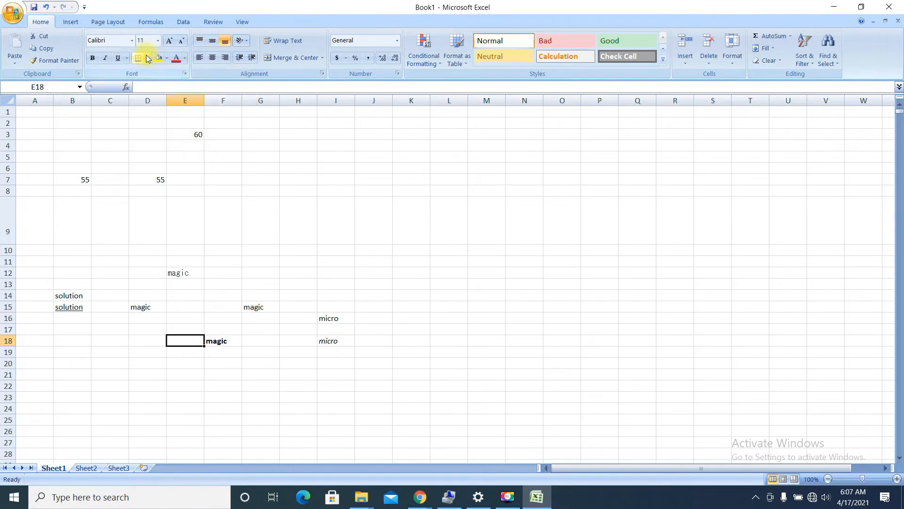
Clear all sample contents from the range A1:K22
{"action": "left_click_drag", "start_coordinate": [408, 384], "coordinate": [5, 86]}
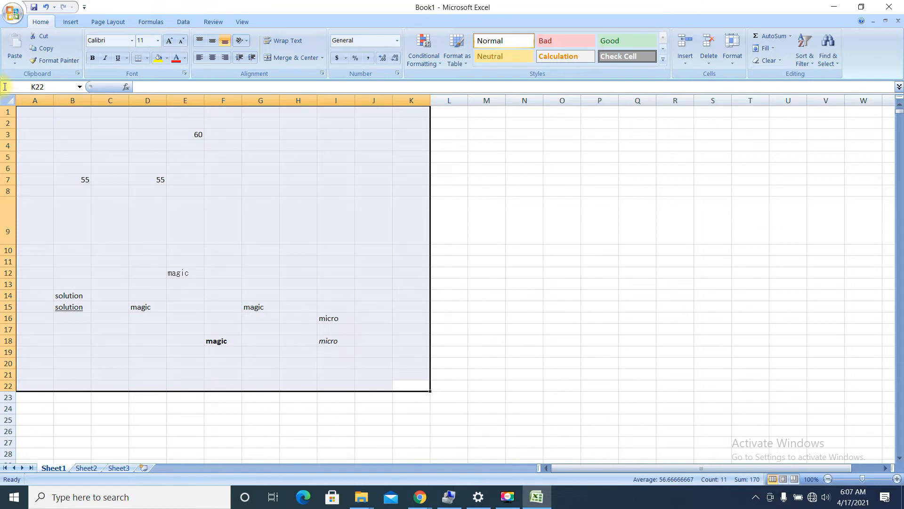
{"action": "key", "text": "Delete"}
{"action": "left_click", "coordinate": [464, 223]}
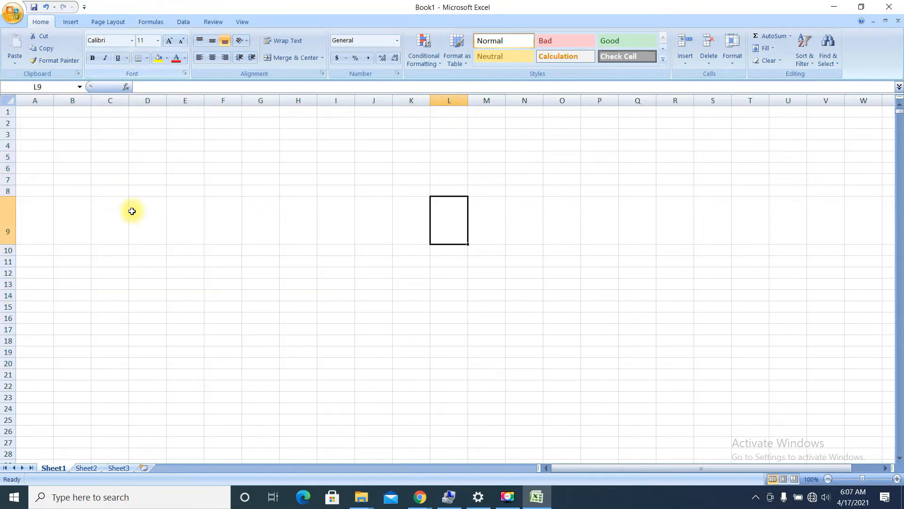
Apply a bottom border to cell D6 and check the line under the cell
{"action": "left_click", "coordinate": [138, 167]}
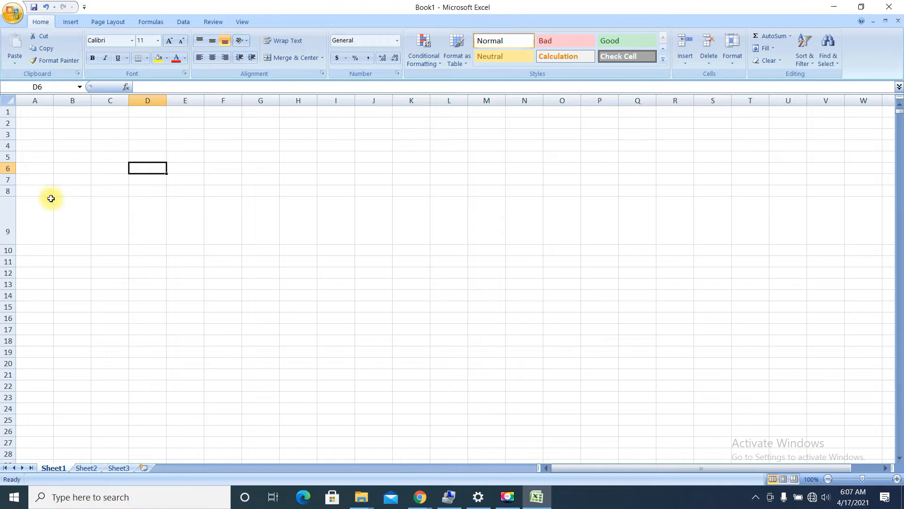
{"action": "left_click", "coordinate": [147, 58]}
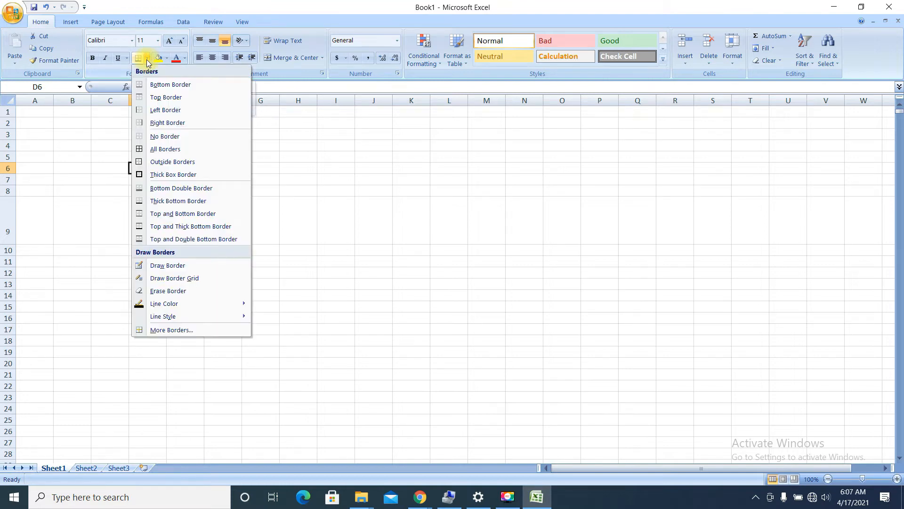
{"action": "left_click", "coordinate": [170, 83]}
{"action": "left_click", "coordinate": [190, 167]}
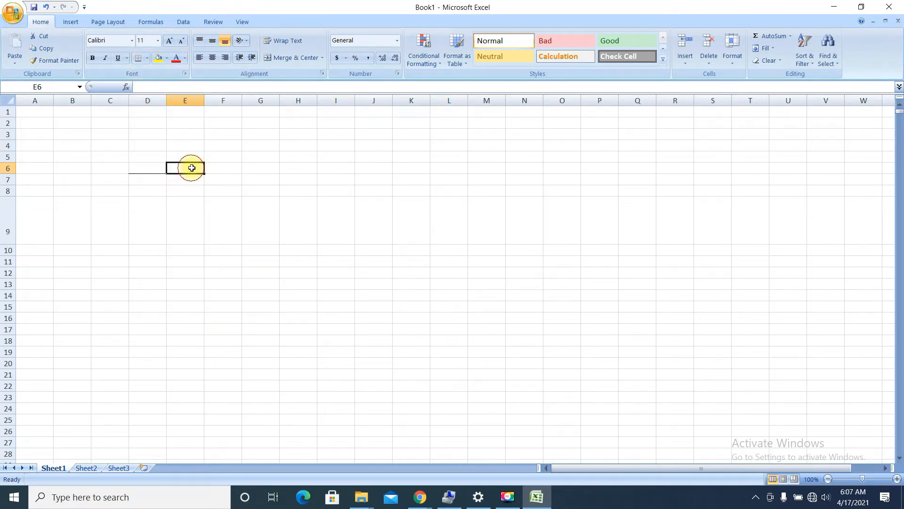
{"action": "left_click", "coordinate": [143, 172]}
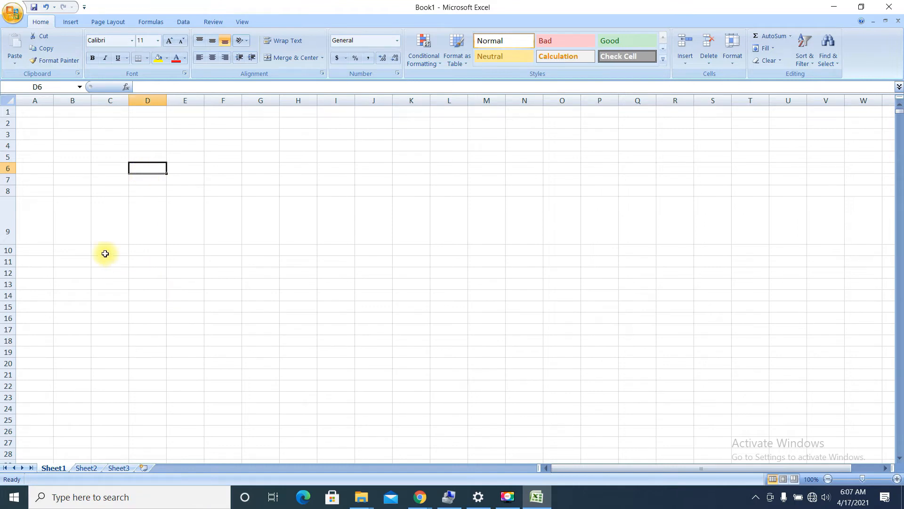
Apply a bottom border to the range C11:M20 and check the line along row 20
{"action": "left_click_drag", "start_coordinate": [97, 258], "coordinate": [469, 360]}
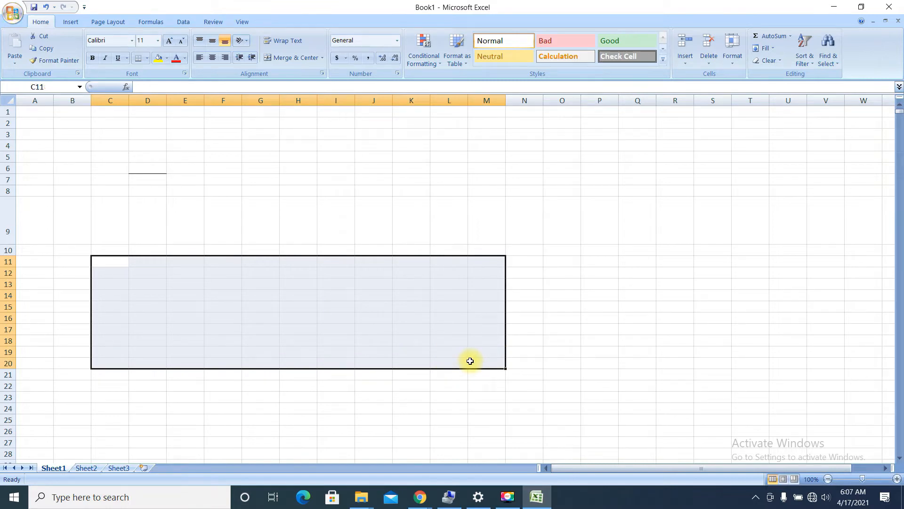
{"action": "left_click", "coordinate": [148, 60]}
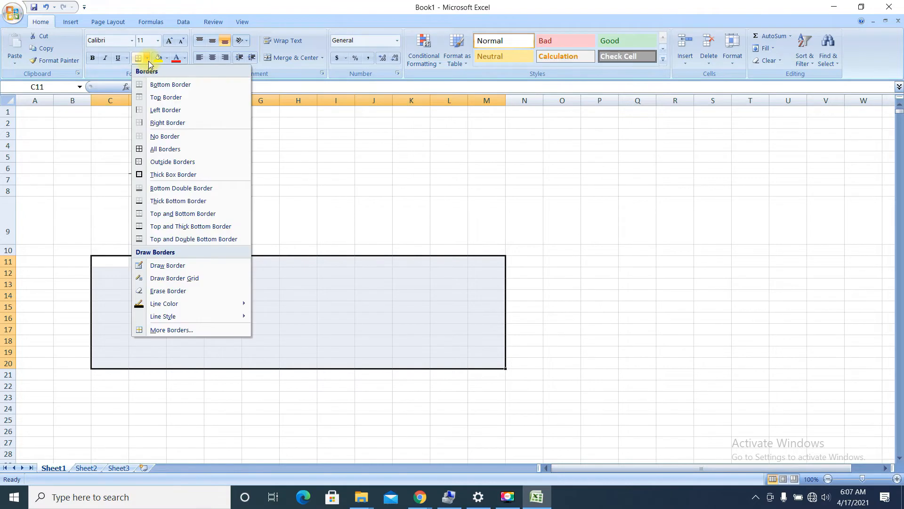
{"action": "left_click", "coordinate": [173, 90]}
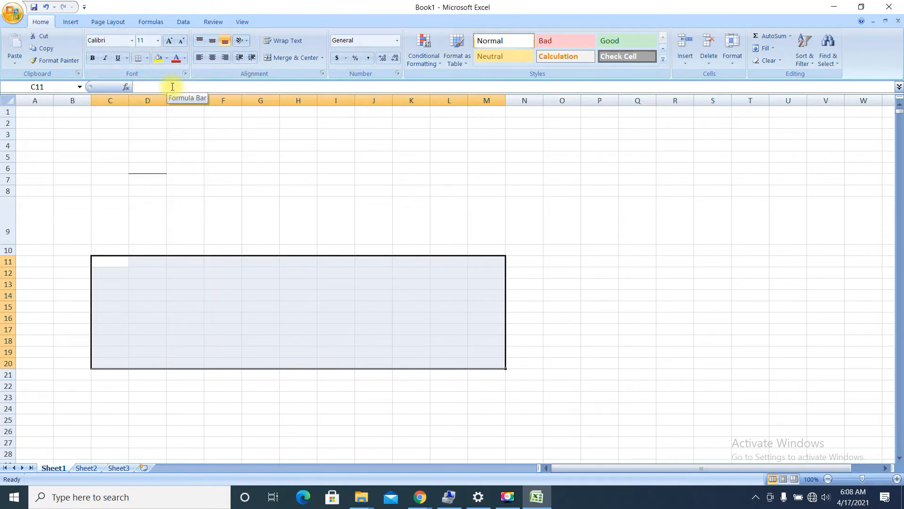
{"action": "left_click", "coordinate": [608, 352]}
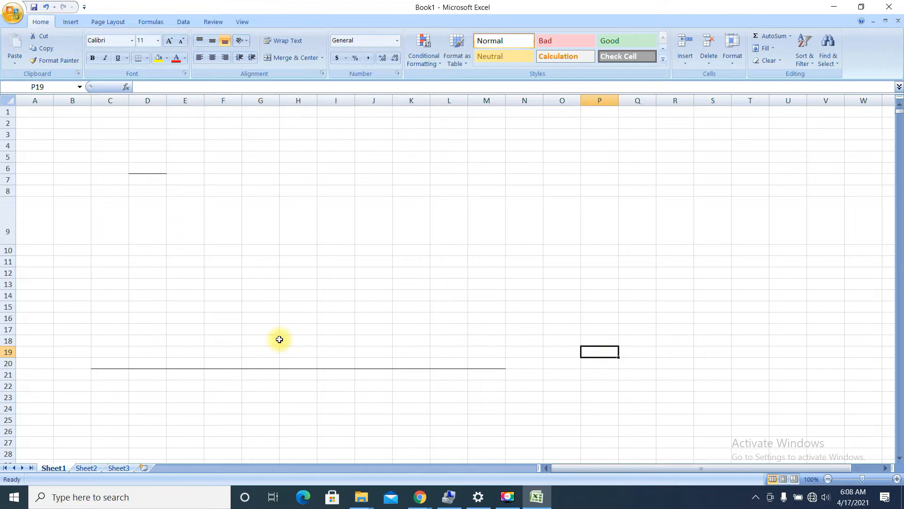
{"action": "left_click", "coordinate": [248, 367]}
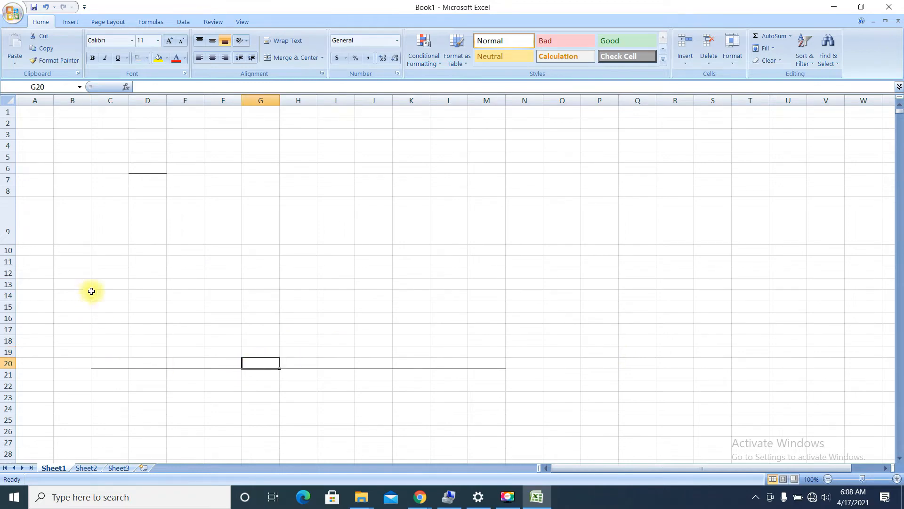
Add top, left and right borders to the range C12:M20 so that it is framed on every side
{"action": "mouse_move", "coordinate": [97, 271]}
{"action": "left_mouse_down"}
{"action": "mouse_move", "coordinate": [536, 376]}
{"action": "mouse_move", "coordinate": [485, 351]}
{"action": "mouse_move", "coordinate": [485, 362]}
{"action": "left_mouse_up"}
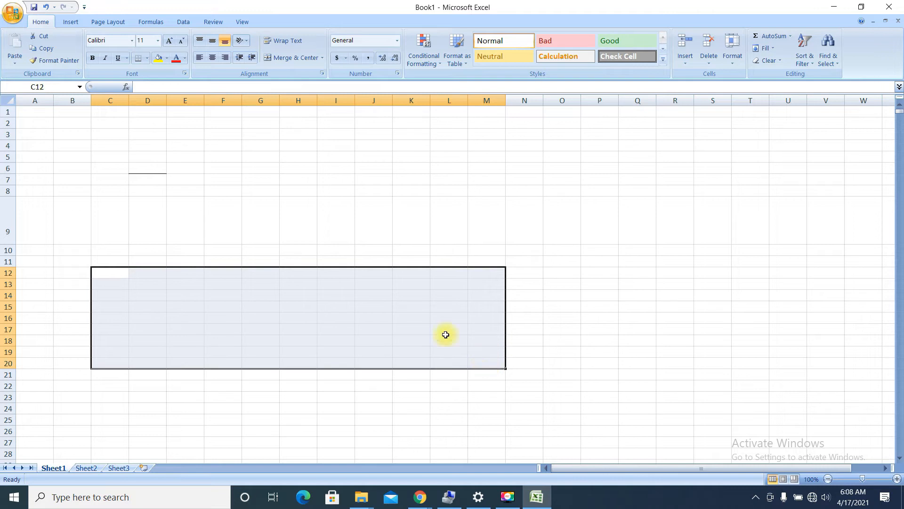
{"action": "left_click", "coordinate": [147, 58]}
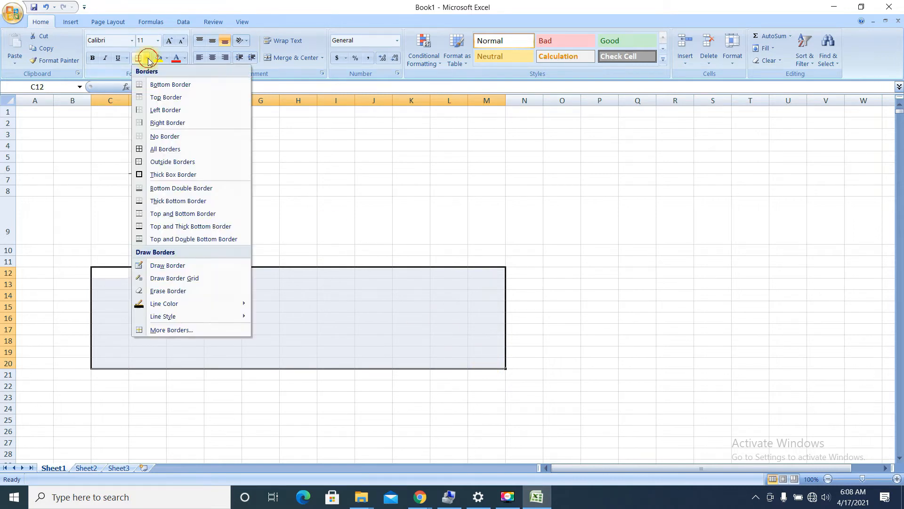
{"action": "left_click", "coordinate": [168, 97]}
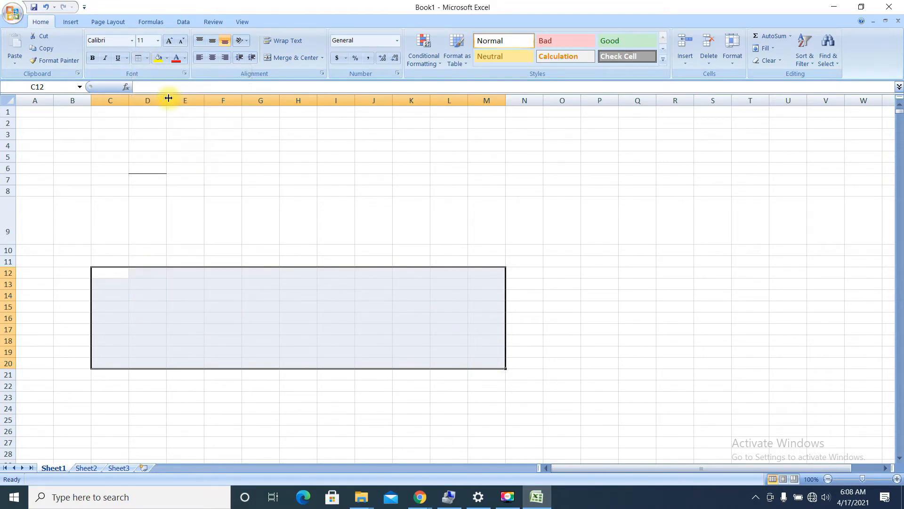
{"action": "left_click", "coordinate": [146, 58]}
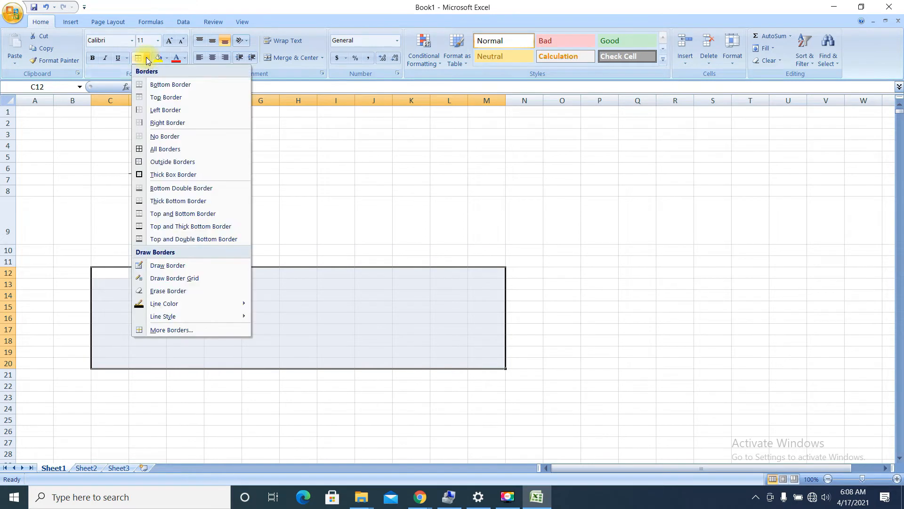
{"action": "left_click", "coordinate": [159, 110]}
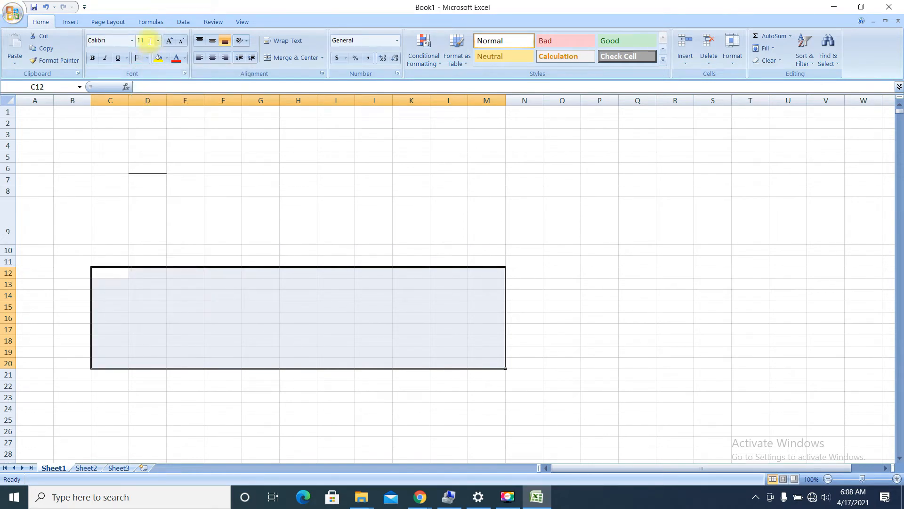
{"action": "left_click", "coordinate": [146, 58]}
{"action": "left_click", "coordinate": [177, 123]}
{"action": "left_click", "coordinate": [219, 297]}
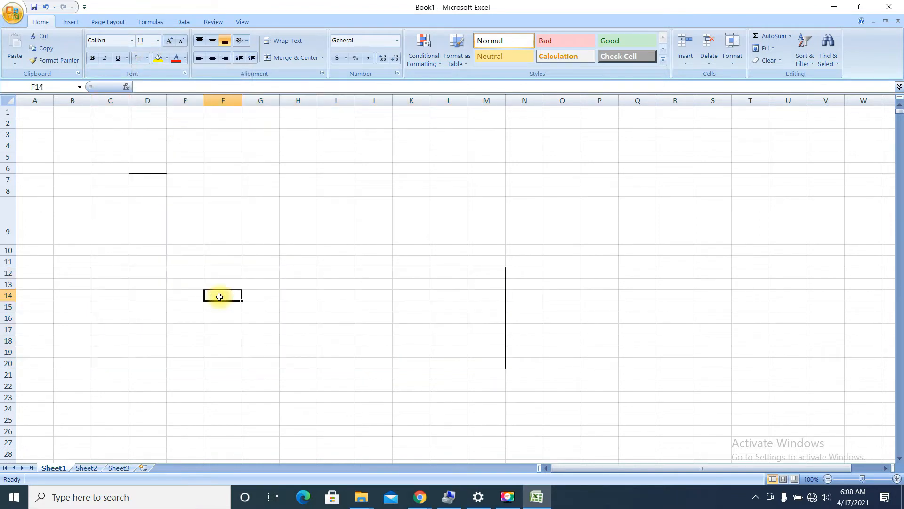
Remove every border from the range C12:M20 with the No Border option
{"action": "left_click_drag", "start_coordinate": [105, 269], "coordinate": [483, 359]}
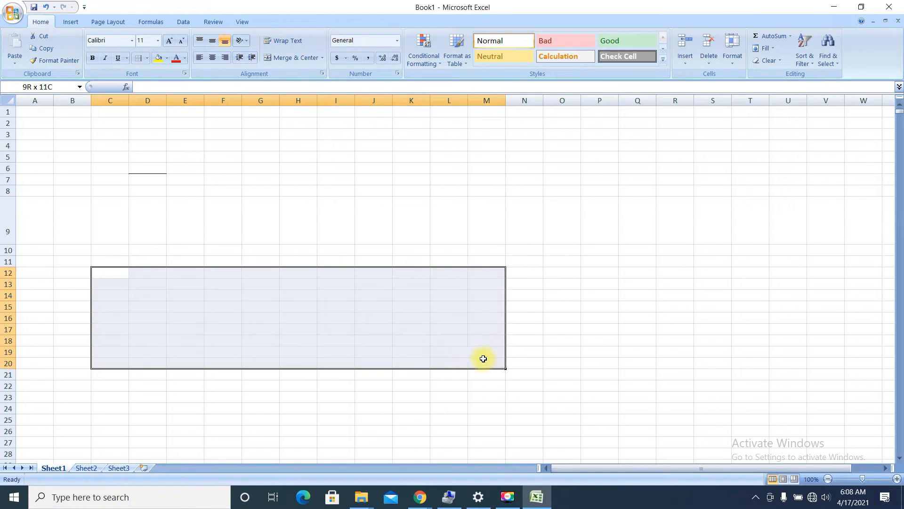
{"action": "left_click", "coordinate": [148, 59]}
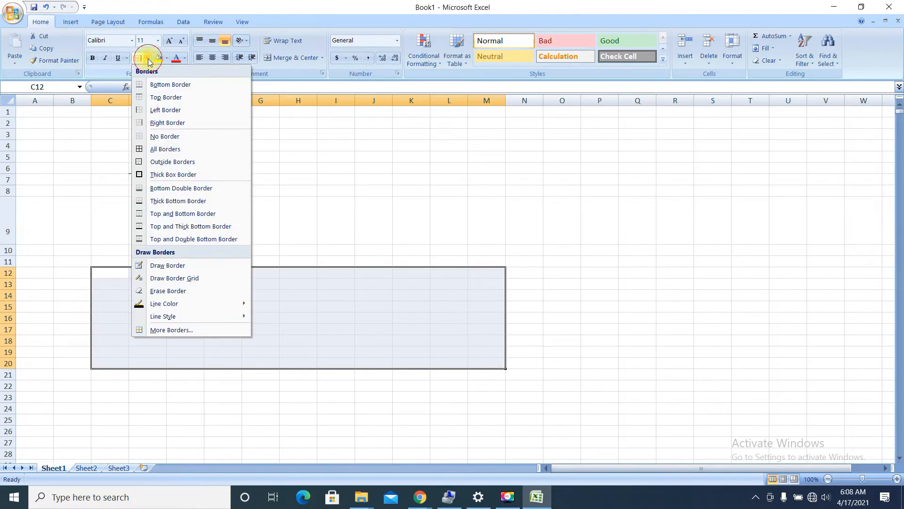
{"action": "left_click", "coordinate": [188, 137]}
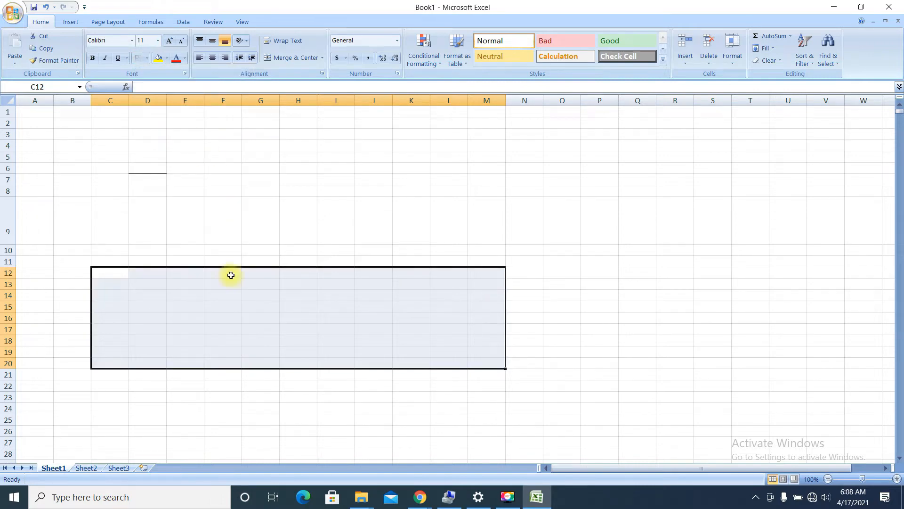
{"action": "left_click", "coordinate": [184, 305]}
Apply all borders to the range C12:L23 and check the resulting grid
{"action": "left_click", "coordinate": [103, 272]}
{"action": "left_click_drag", "start_coordinate": [104, 272], "coordinate": [452, 397]}
{"action": "left_click", "coordinate": [148, 59]}
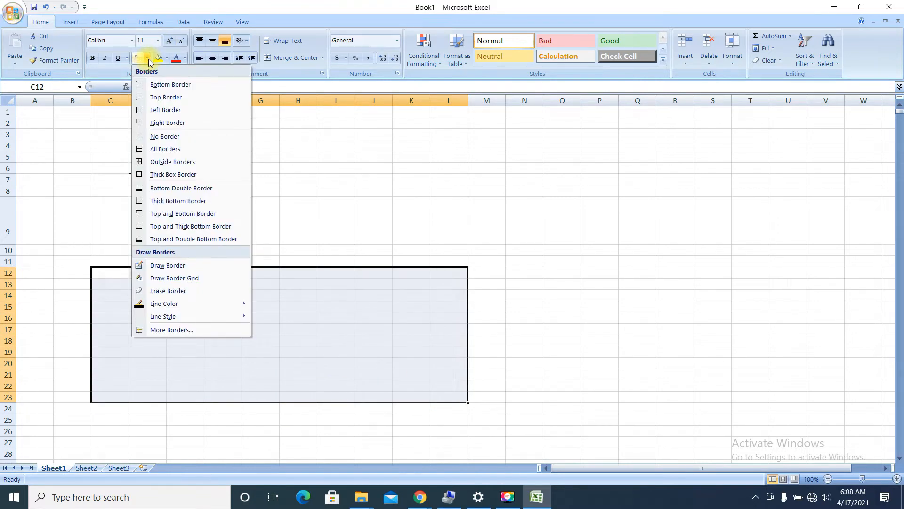
{"action": "left_click", "coordinate": [156, 149]}
{"action": "left_click", "coordinate": [195, 339]}
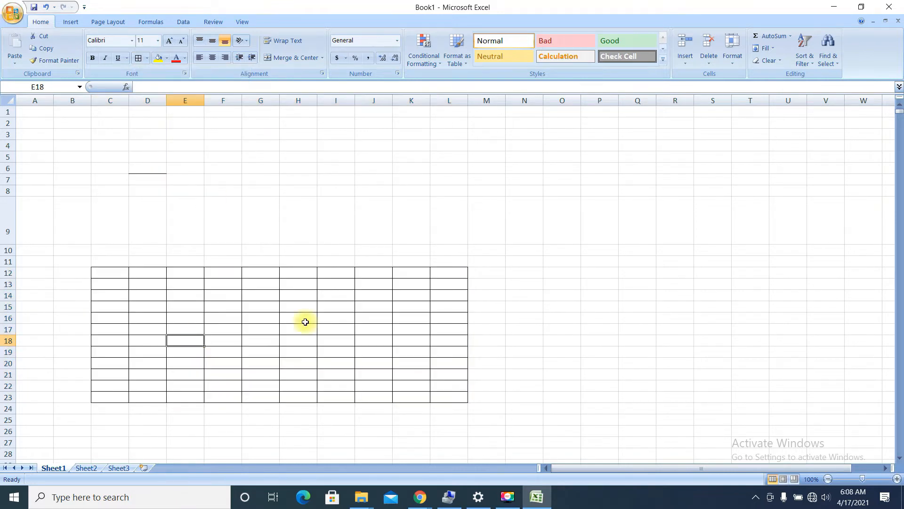
{"action": "left_click", "coordinate": [500, 329]}
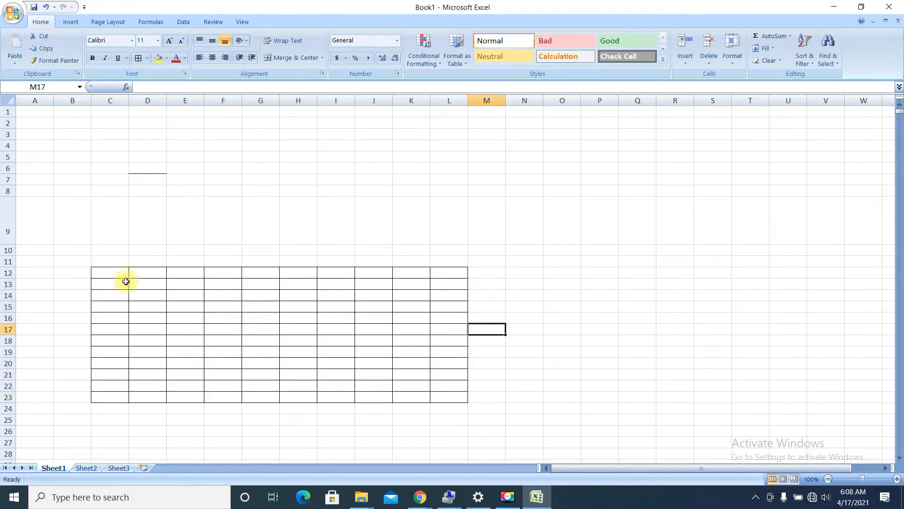
Apply outside borders to the already gridded range C12:L23
{"action": "left_click_drag", "start_coordinate": [100, 276], "coordinate": [443, 396]}
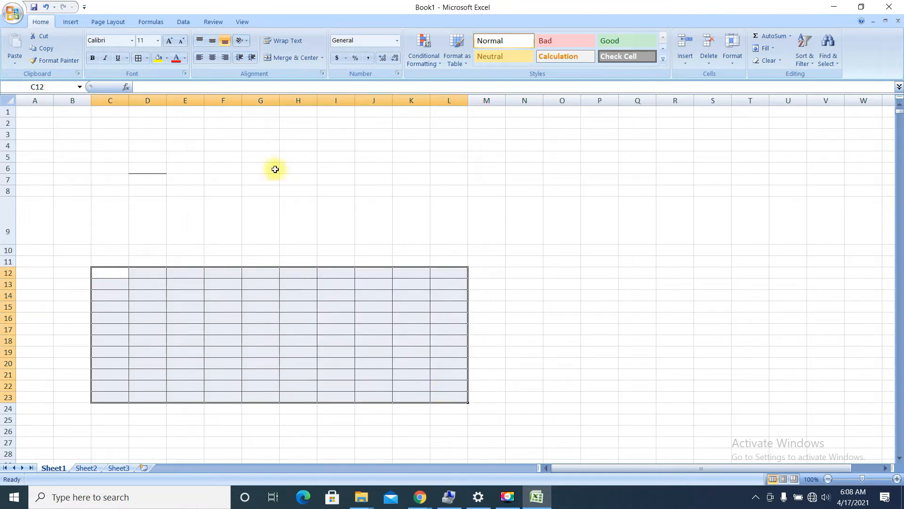
{"action": "left_click", "coordinate": [148, 56]}
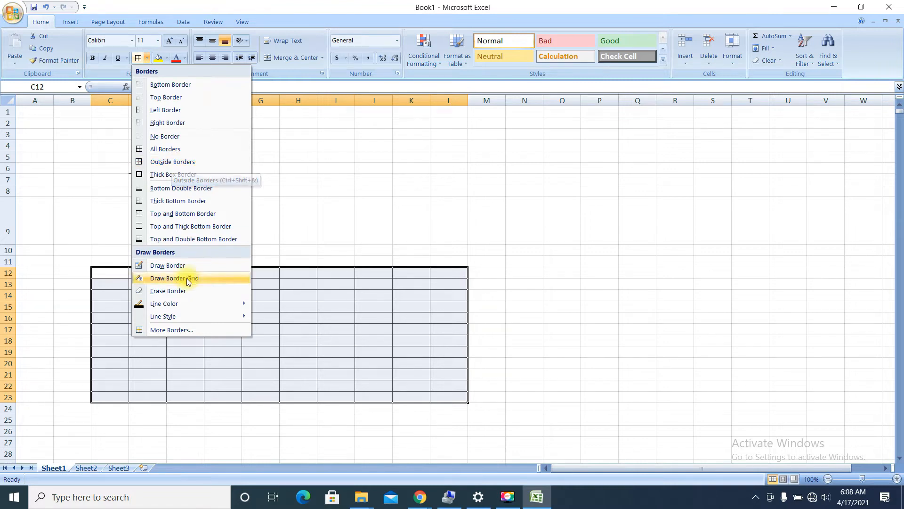
{"action": "left_click", "coordinate": [97, 285]}
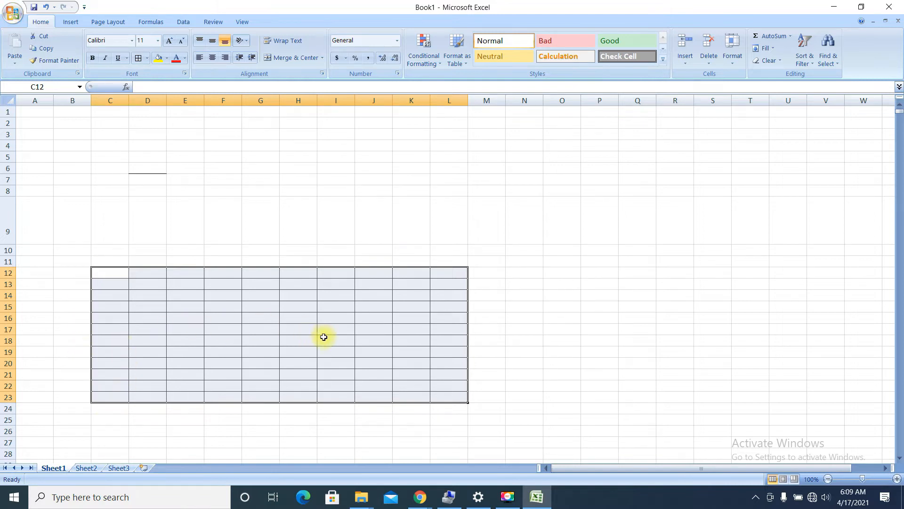
{"action": "left_click", "coordinate": [147, 59]}
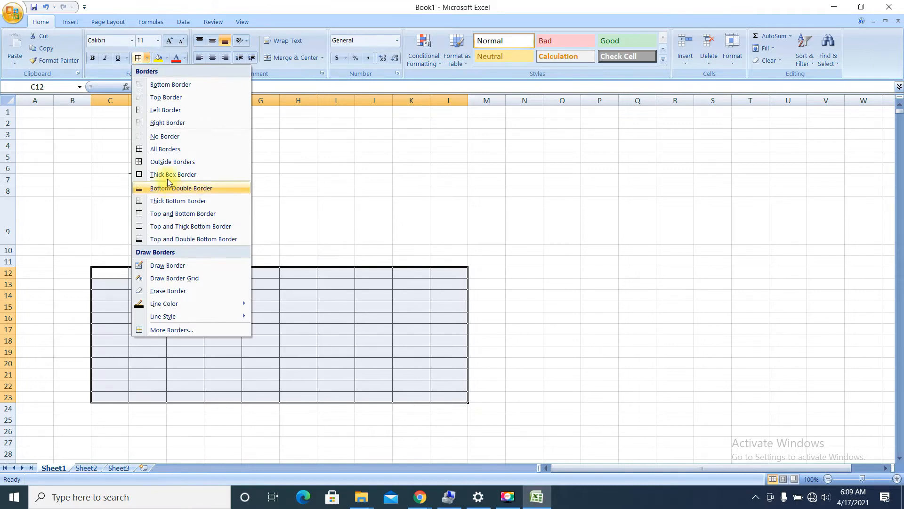
{"action": "left_click", "coordinate": [166, 163]}
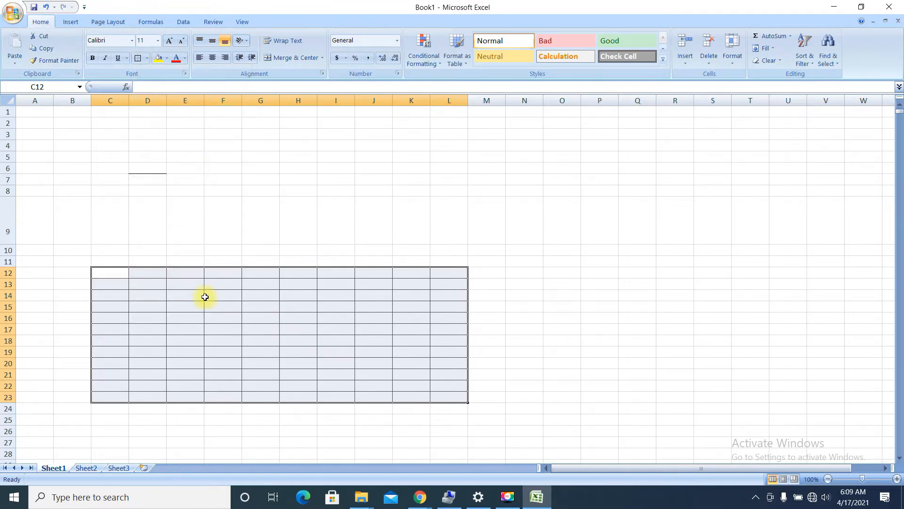
Remove every border from the range C12:L23 with the No Border option
{"action": "left_click", "coordinate": [147, 58]}
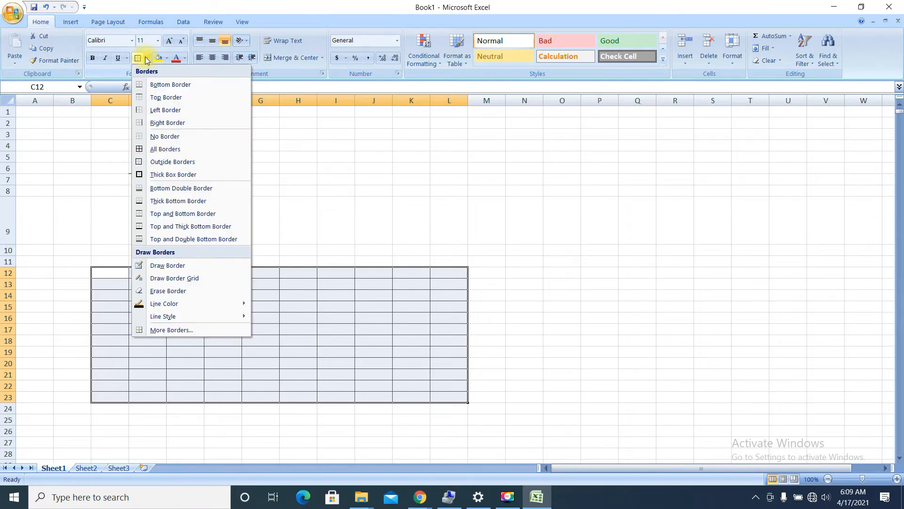
{"action": "left_click", "coordinate": [541, 313]}
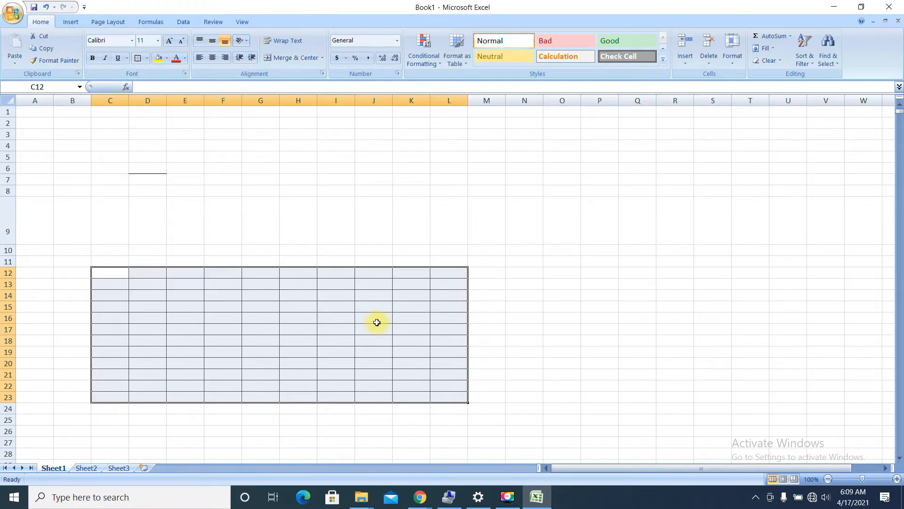
{"action": "left_click", "coordinate": [146, 60]}
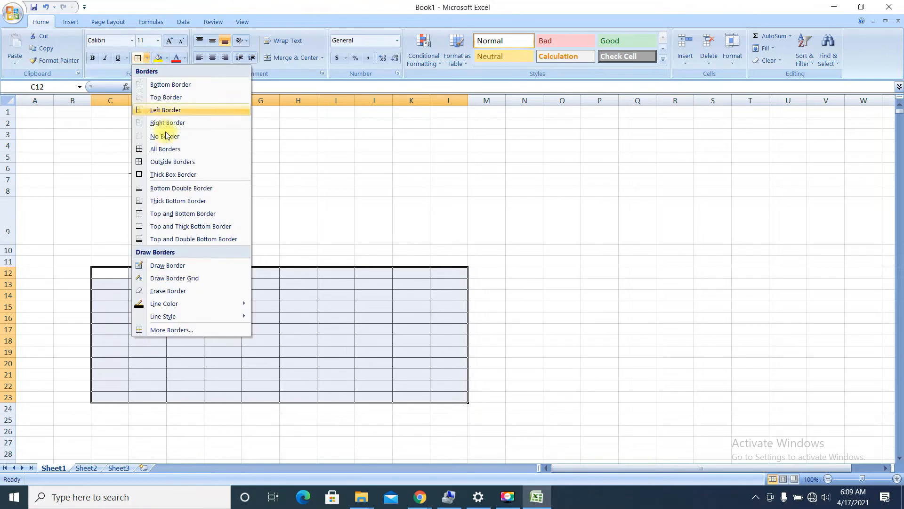
{"action": "left_click", "coordinate": [164, 136]}
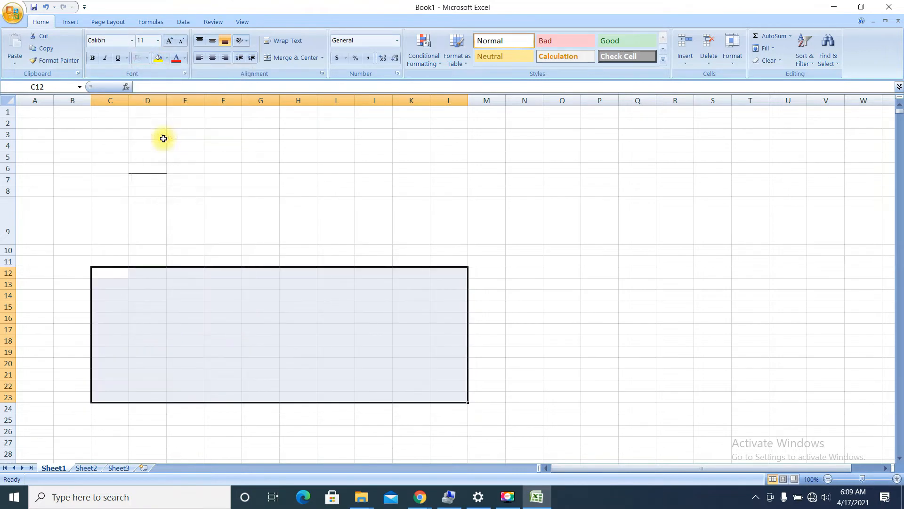
Apply outside borders to the empty range C15:J21 and check the frame on all four sides
{"action": "left_click", "coordinate": [222, 317]}
{"action": "left_click_drag", "start_coordinate": [121, 309], "coordinate": [375, 372]}
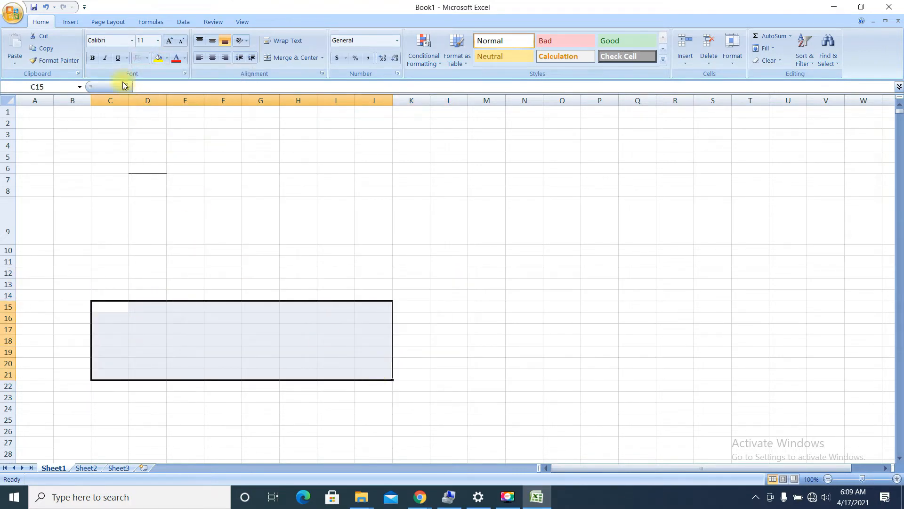
{"action": "left_click", "coordinate": [148, 58]}
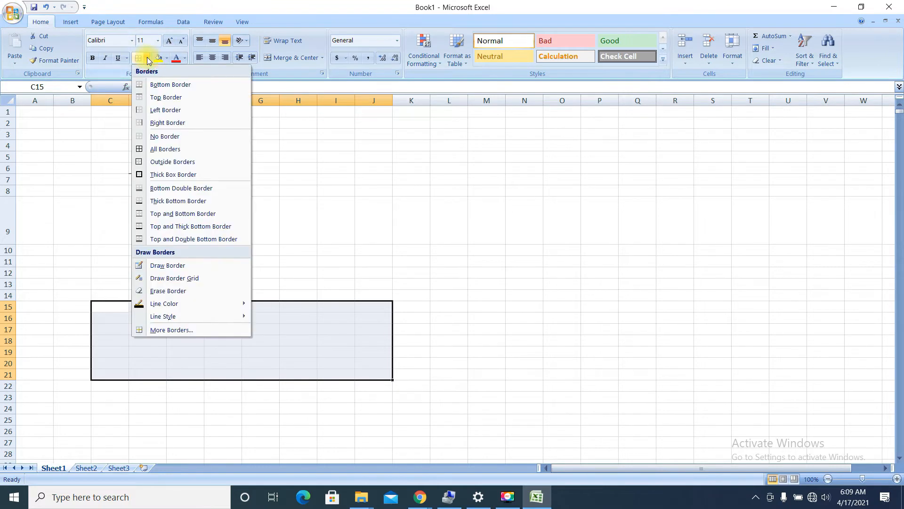
{"action": "left_click", "coordinate": [141, 161]}
{"action": "left_click", "coordinate": [413, 329]}
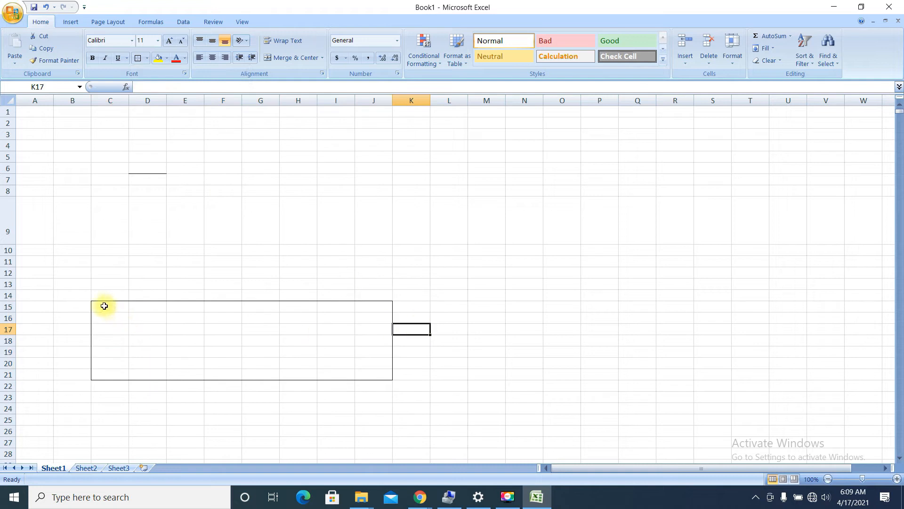
{"action": "left_click", "coordinate": [299, 302]}
{"action": "left_click", "coordinate": [259, 384]}
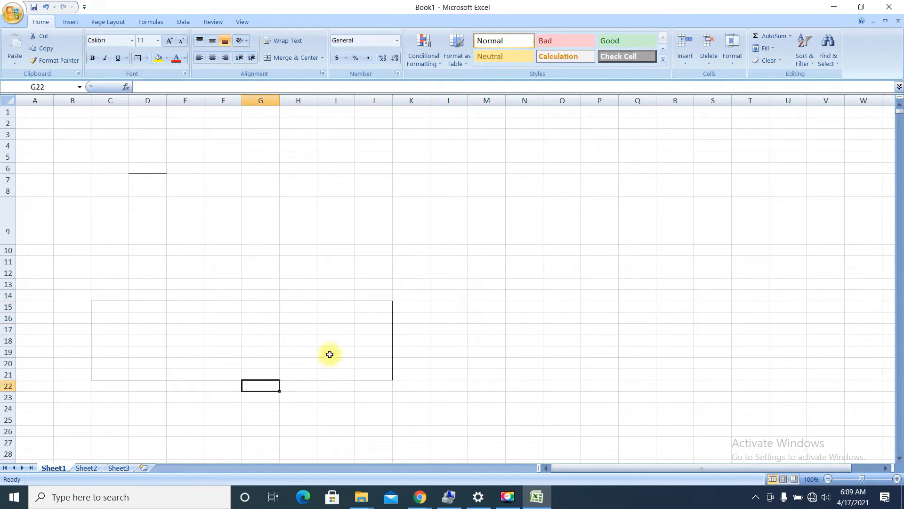
{"action": "left_click", "coordinate": [391, 345]}
{"action": "left_click", "coordinate": [95, 339]}
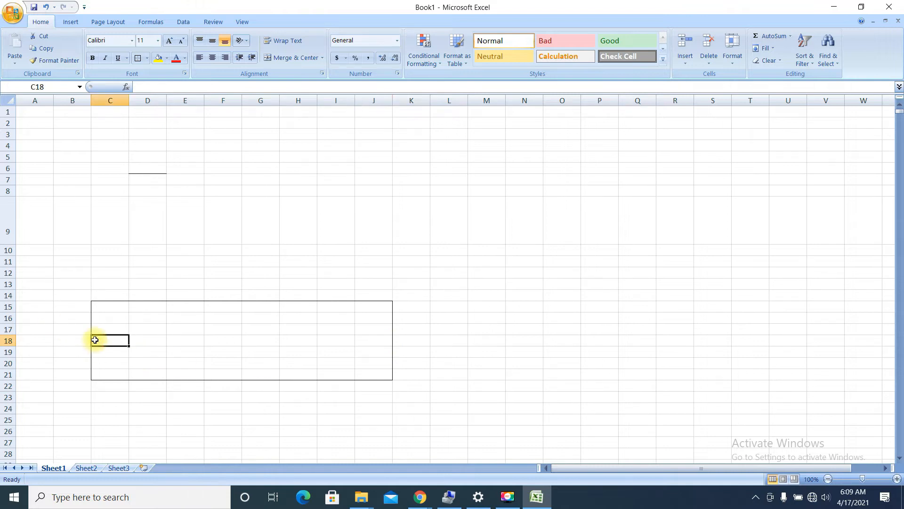
{"action": "left_click_drag", "start_coordinate": [93, 314], "coordinate": [373, 374]}
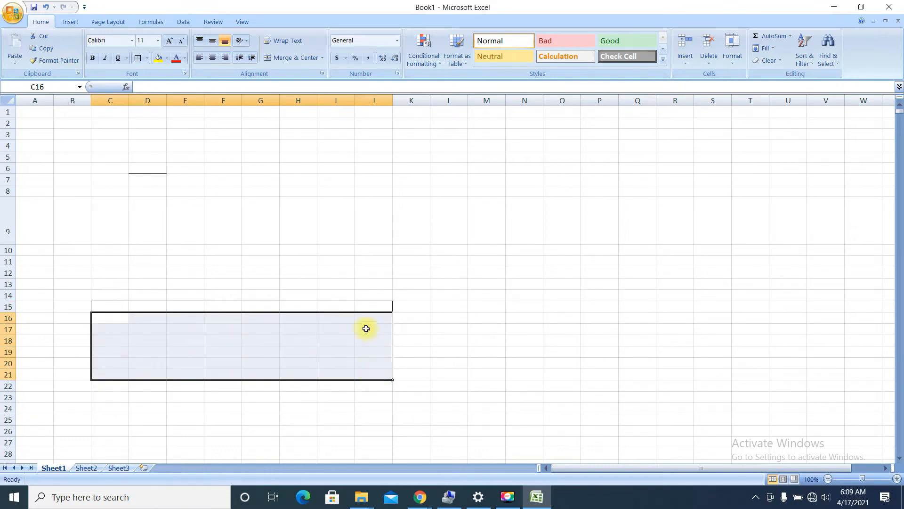
{"action": "left_click", "coordinate": [129, 305]}
Apply a thick box border to the range L15:R21 and compare it with the thin frame around C15:J21
{"action": "left_click", "coordinate": [448, 305]}
{"action": "left_click_drag", "start_coordinate": [491, 315], "coordinate": [678, 375]}
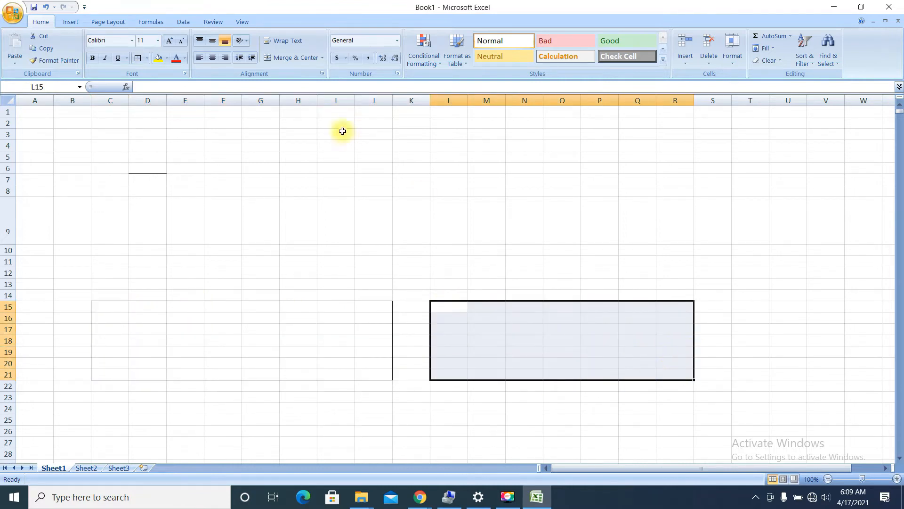
{"action": "left_click", "coordinate": [147, 58]}
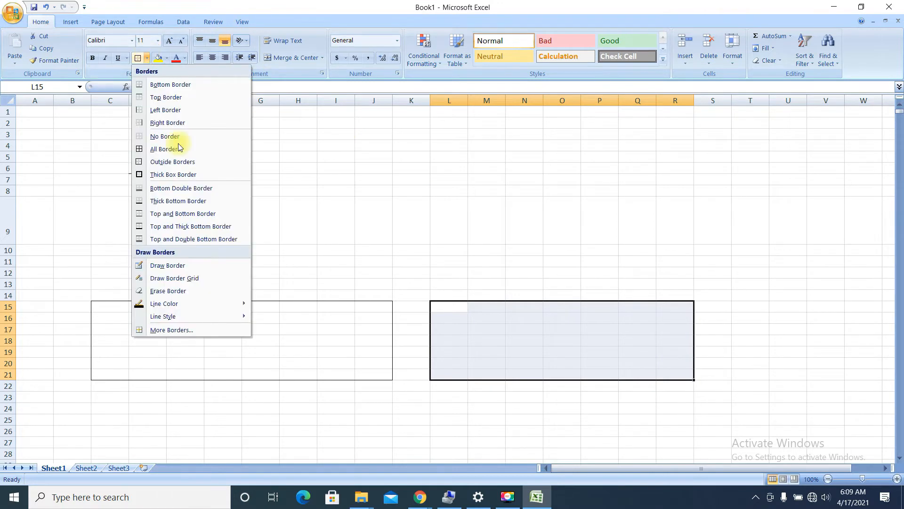
{"action": "left_click", "coordinate": [189, 175]}
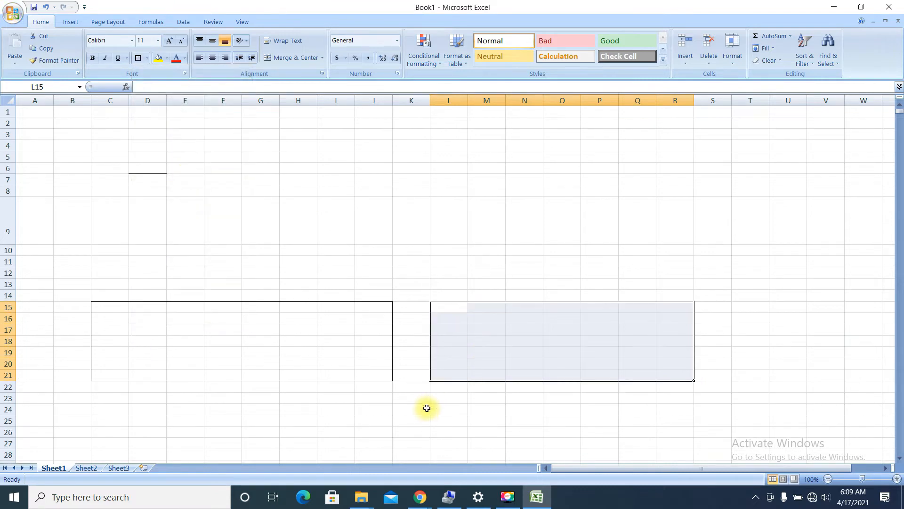
{"action": "left_click", "coordinate": [425, 408]}
{"action": "left_click", "coordinate": [392, 325]}
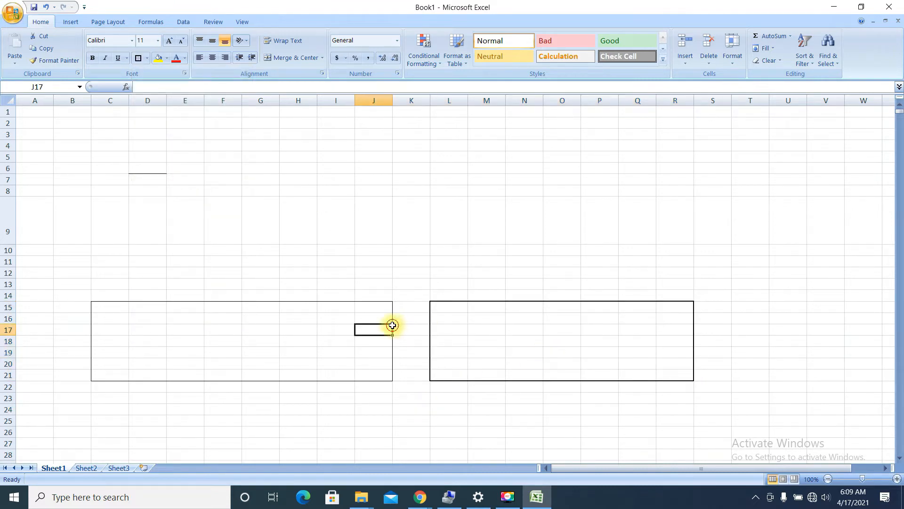
{"action": "left_click", "coordinate": [461, 318]}
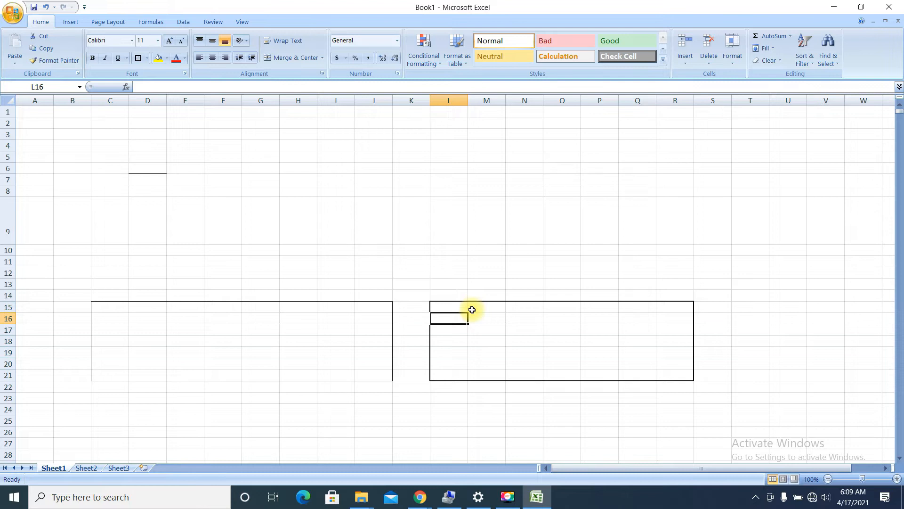
On Sheet2, apply a bottom double border to the range B4:D6 and check the line under row 6
{"action": "left_click", "coordinate": [147, 59]}
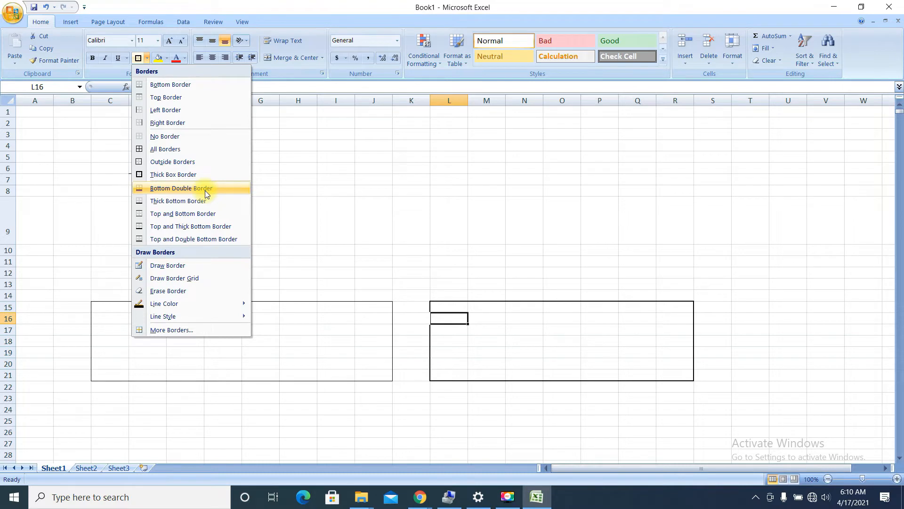
{"action": "left_click", "coordinate": [430, 184]}
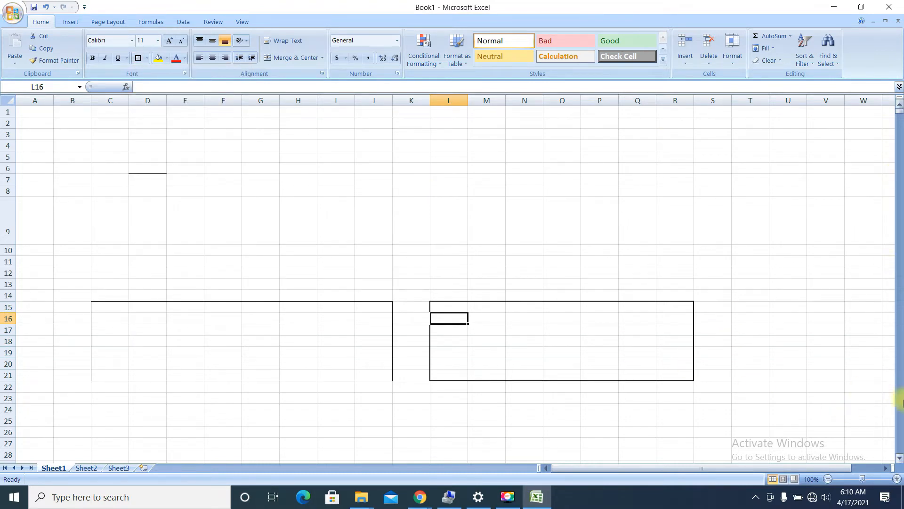
{"action": "left_click", "coordinate": [94, 468]}
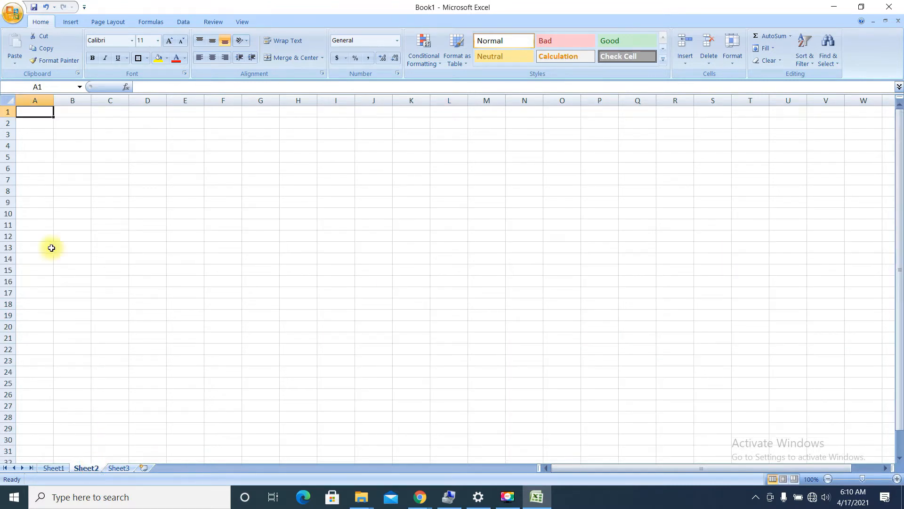
{"action": "left_click_drag", "start_coordinate": [88, 142], "coordinate": [158, 166]}
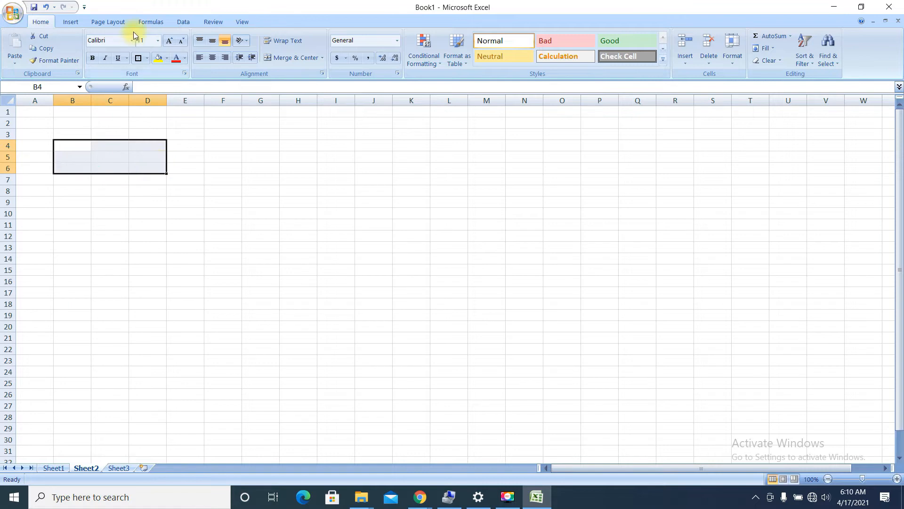
{"action": "left_click", "coordinate": [147, 60]}
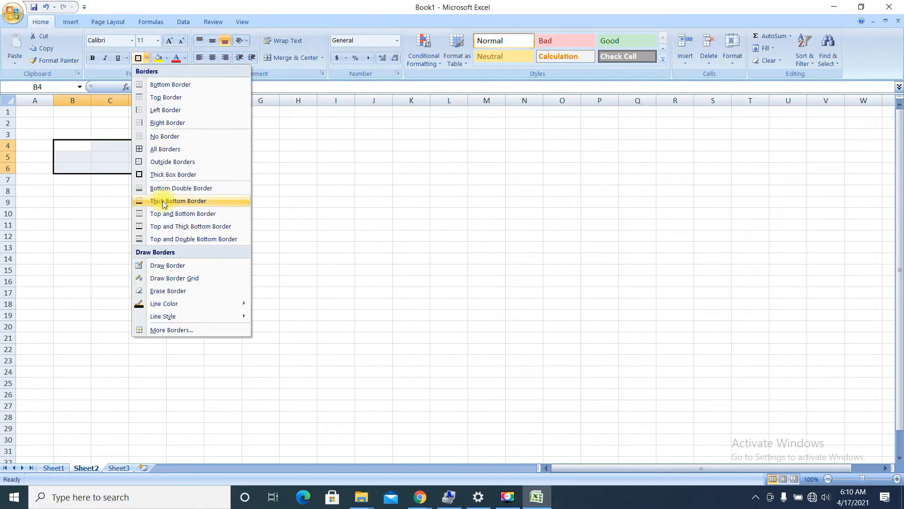
{"action": "left_click", "coordinate": [167, 188]}
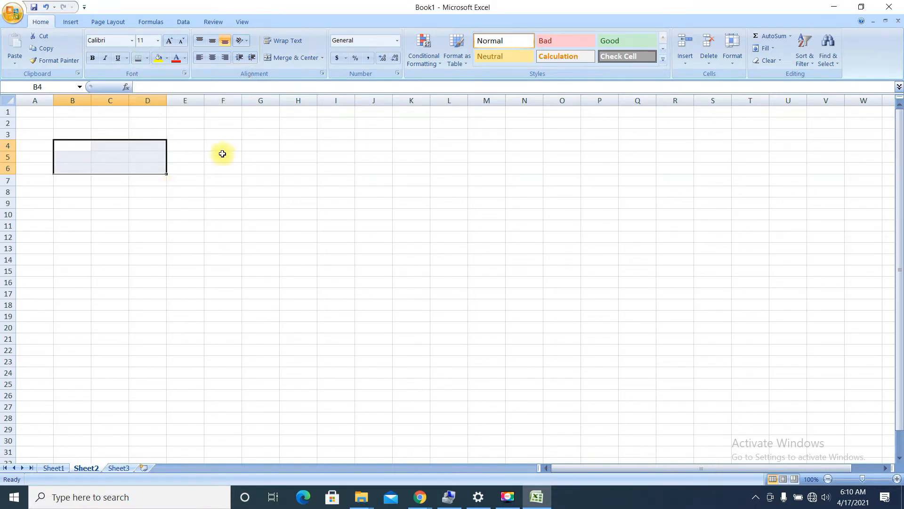
{"action": "left_click", "coordinate": [227, 154]}
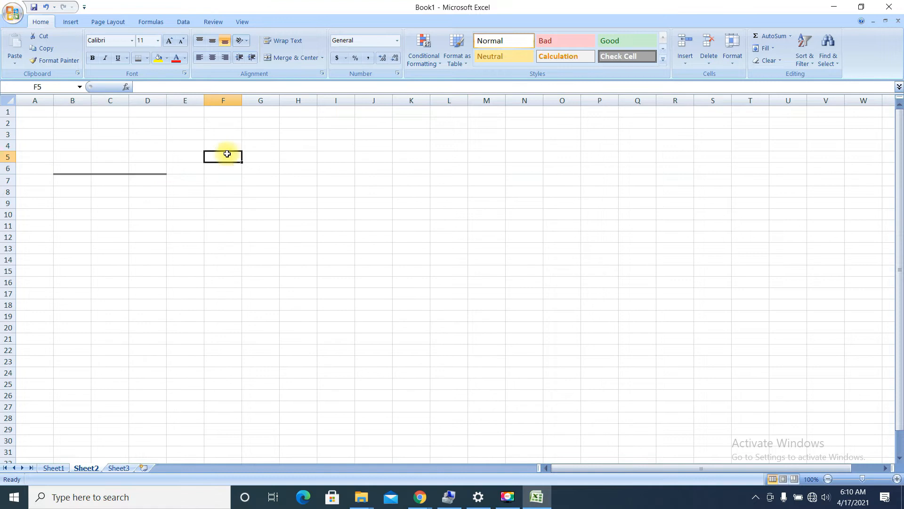
{"action": "left_click", "coordinate": [60, 176]}
{"action": "left_click_drag", "start_coordinate": [60, 175], "coordinate": [103, 176]}
{"action": "left_click", "coordinate": [217, 206]}
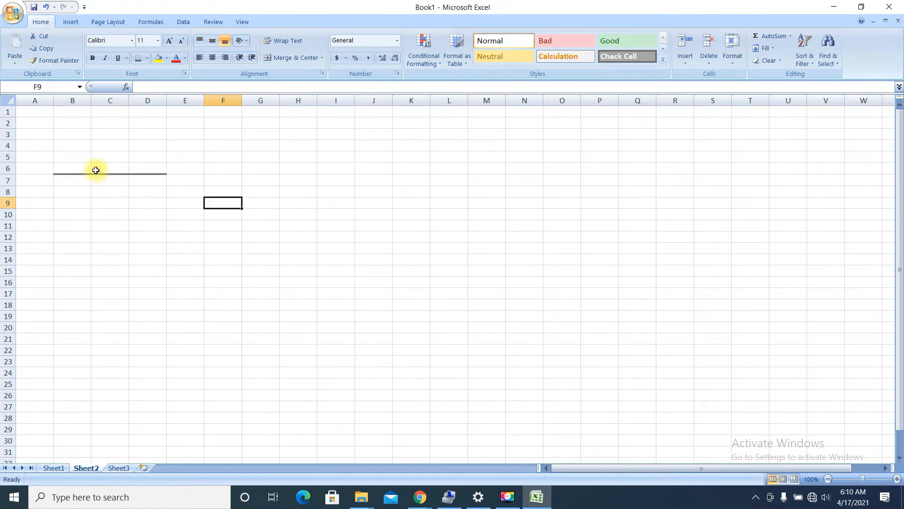
Apply a thick bottom border to the range E9:J15 and check the line under row 15
{"action": "left_click_drag", "start_coordinate": [181, 202], "coordinate": [391, 272]}
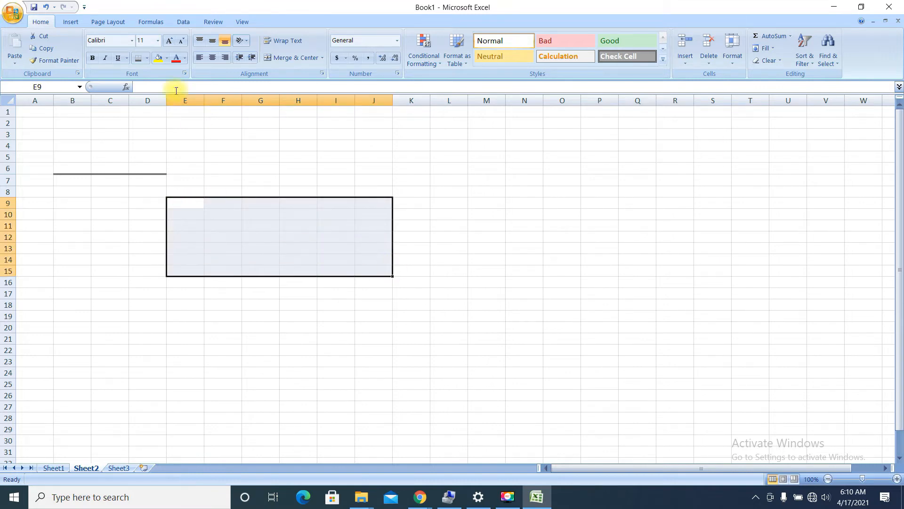
{"action": "left_click", "coordinate": [147, 59]}
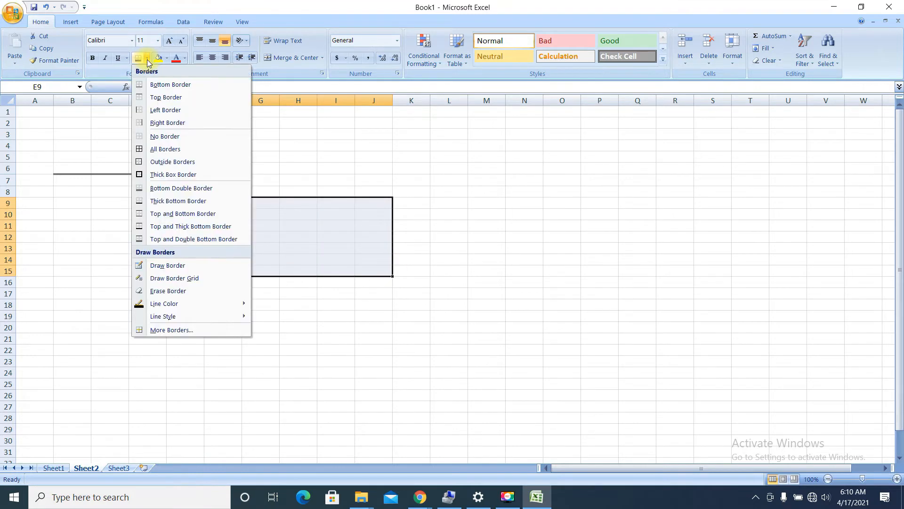
{"action": "left_click", "coordinate": [191, 202]}
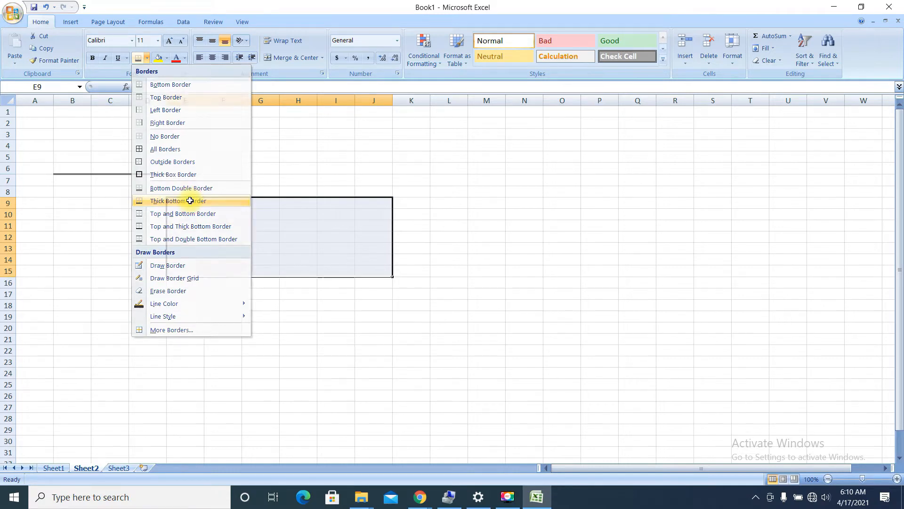
{"action": "left_click", "coordinate": [264, 332]}
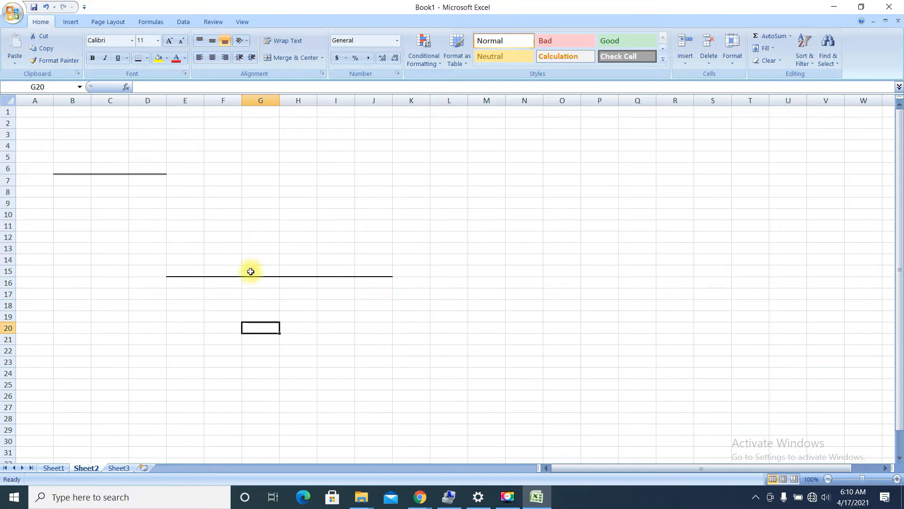
Apply a top and bottom border to the range M12:R18 and check the lines above row 12 and below row 18
{"action": "left_click", "coordinate": [172, 233]}
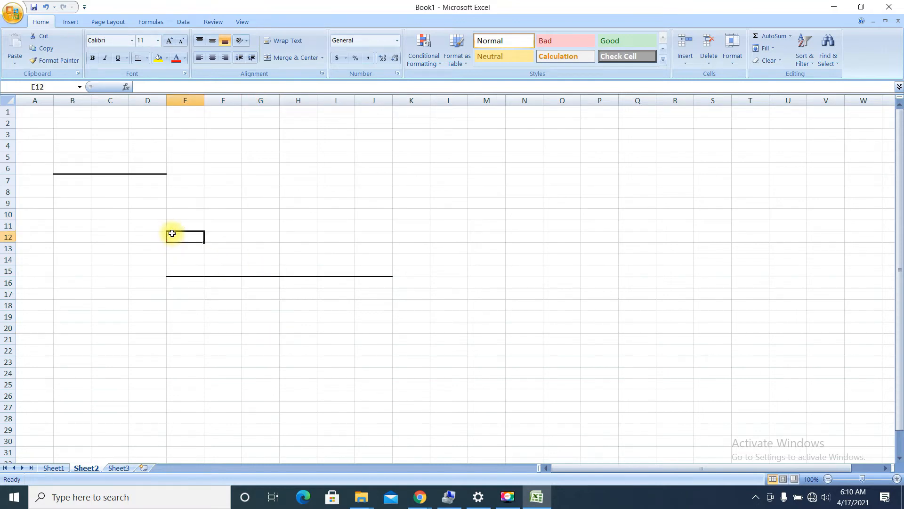
{"action": "left_click_drag", "start_coordinate": [499, 235], "coordinate": [687, 304]}
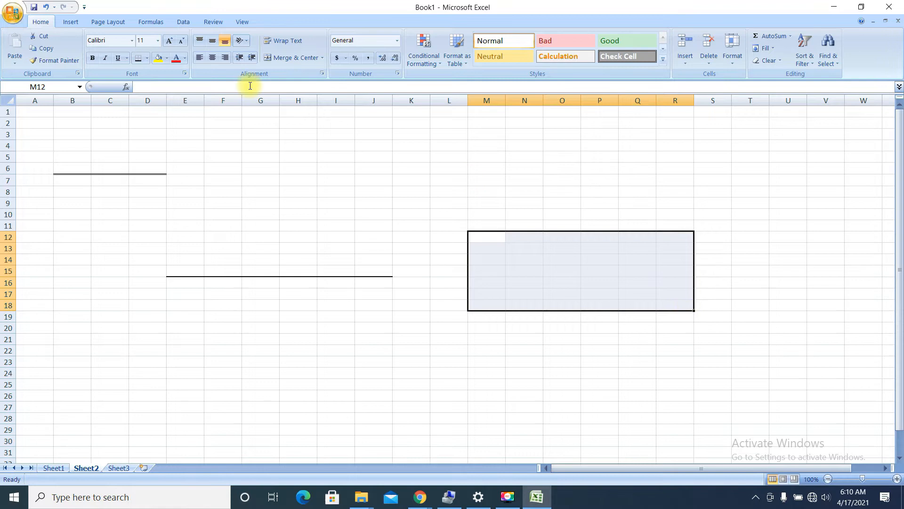
{"action": "left_click", "coordinate": [146, 58]}
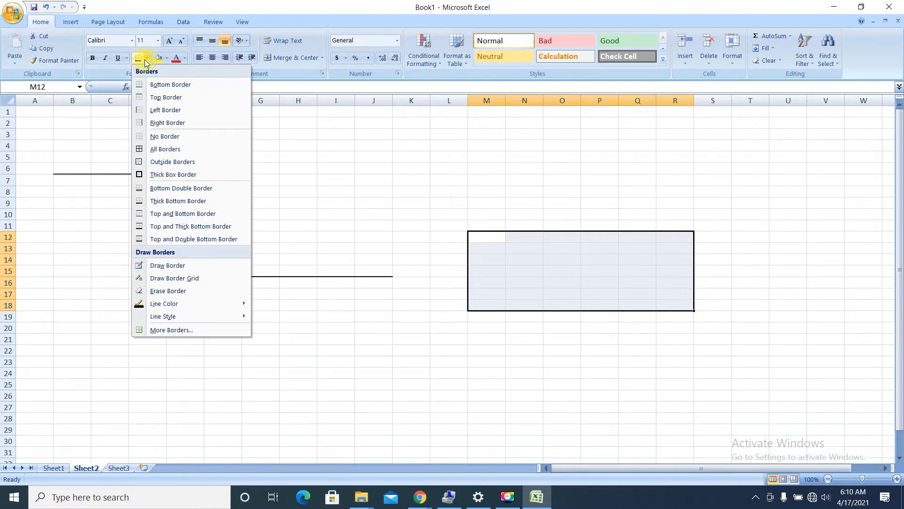
{"action": "left_click", "coordinate": [212, 219]}
{"action": "left_click", "coordinate": [620, 285]}
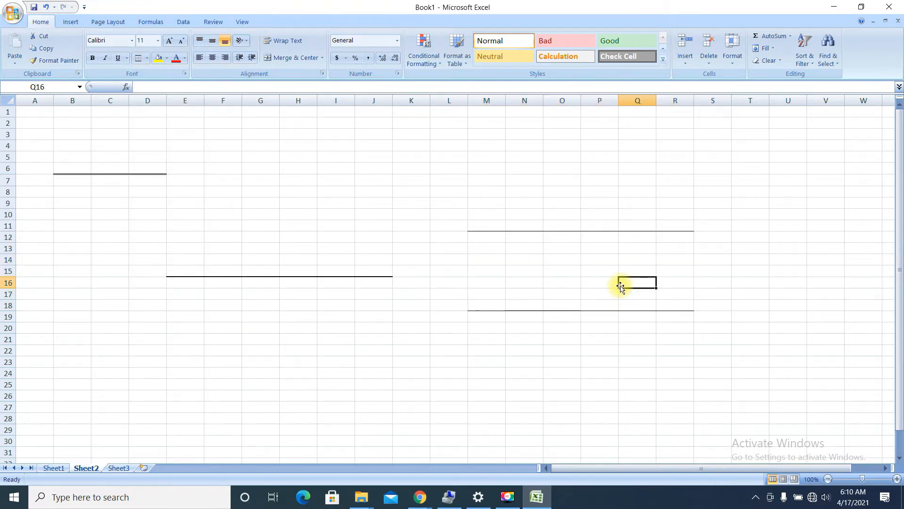
{"action": "left_click", "coordinate": [511, 227]}
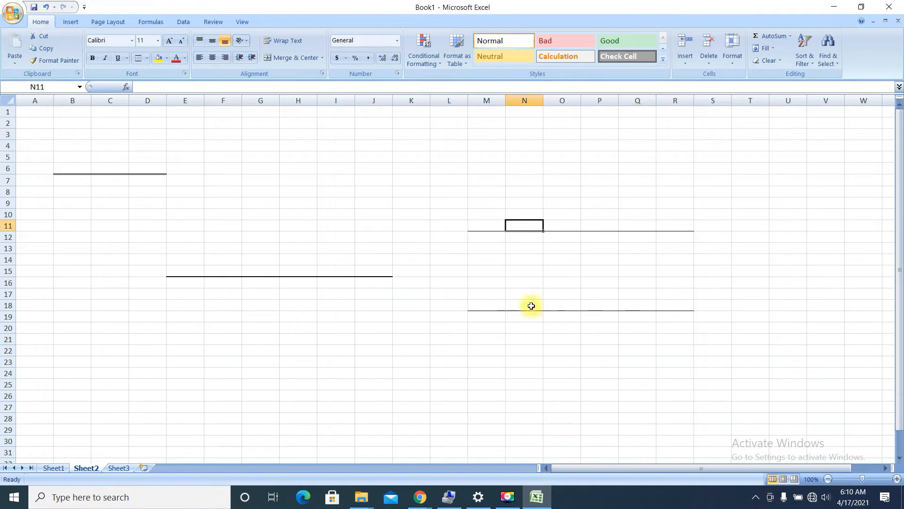
{"action": "left_click", "coordinate": [532, 312]}
{"action": "left_click", "coordinate": [511, 236]}
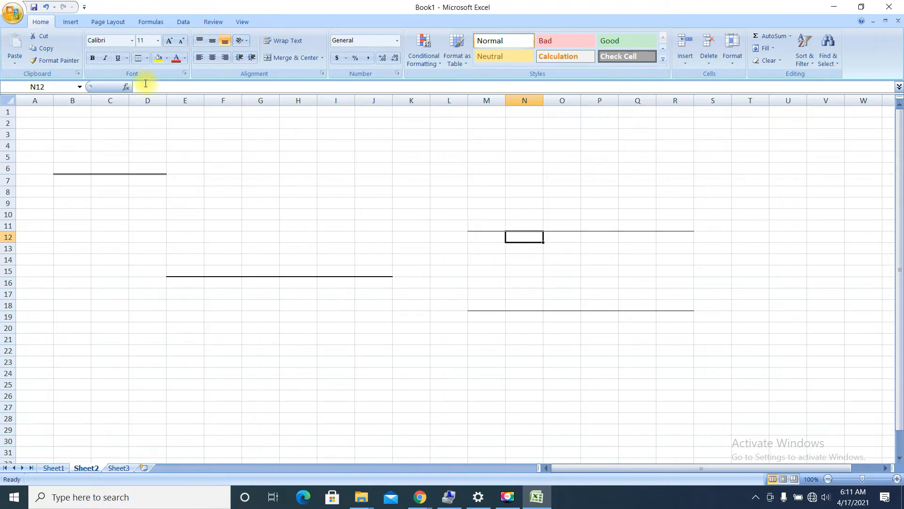
Apply a top and thick bottom border to the range E24:I30 and check both lines
{"action": "left_click", "coordinate": [188, 372]}
{"action": "key", "text": "ctrl+Up"}
{"action": "left_click_drag", "start_coordinate": [180, 377], "coordinate": [327, 440]}
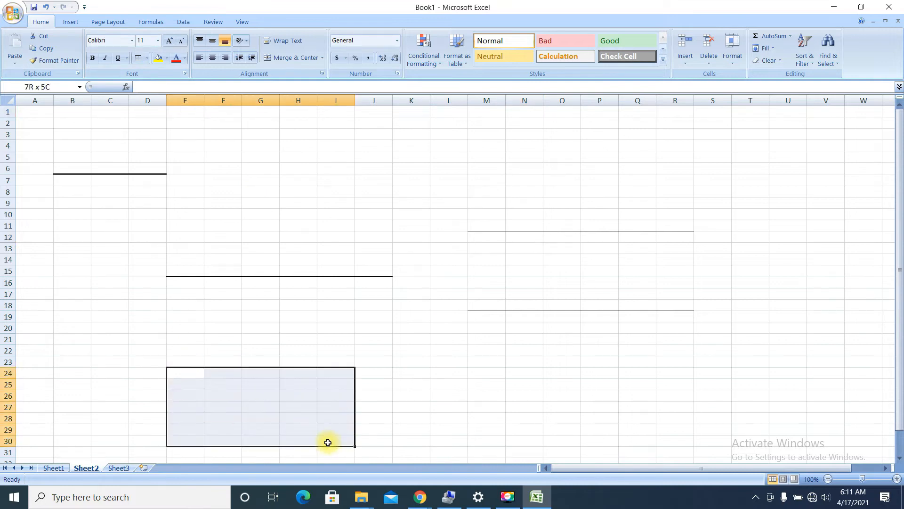
{"action": "left_click", "coordinate": [146, 59]}
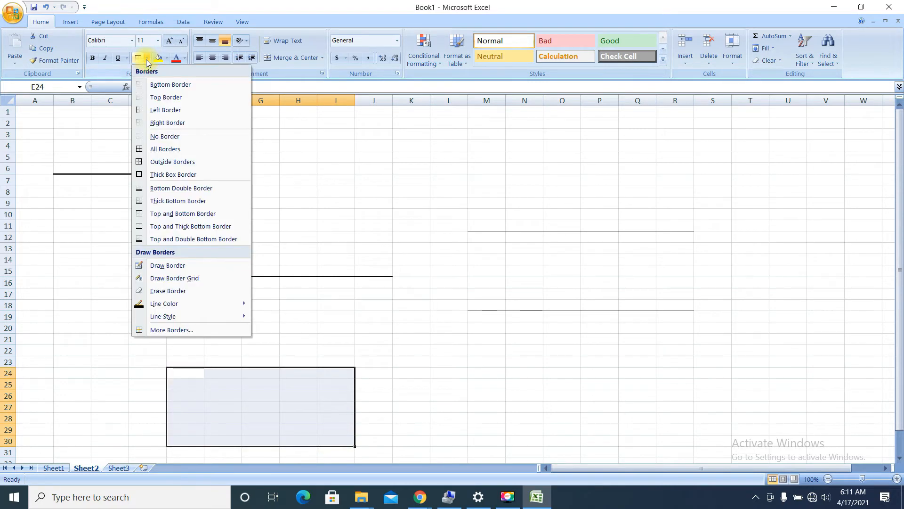
{"action": "left_click", "coordinate": [174, 226]}
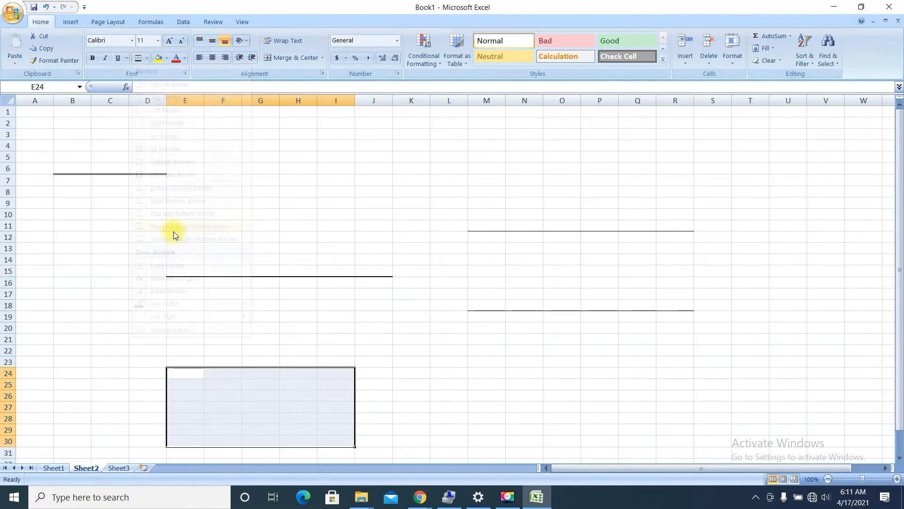
{"action": "left_click", "coordinate": [471, 420]}
{"action": "left_click", "coordinate": [250, 450]}
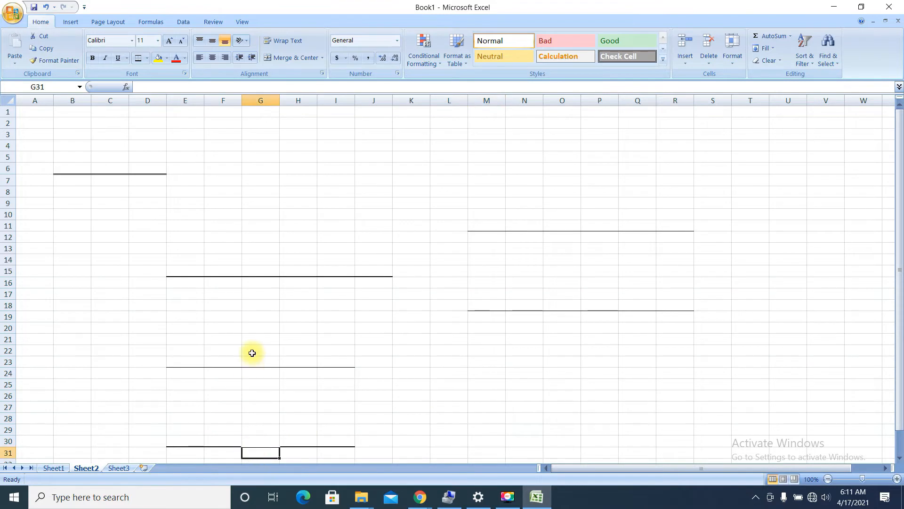
{"action": "left_click", "coordinate": [256, 369]}
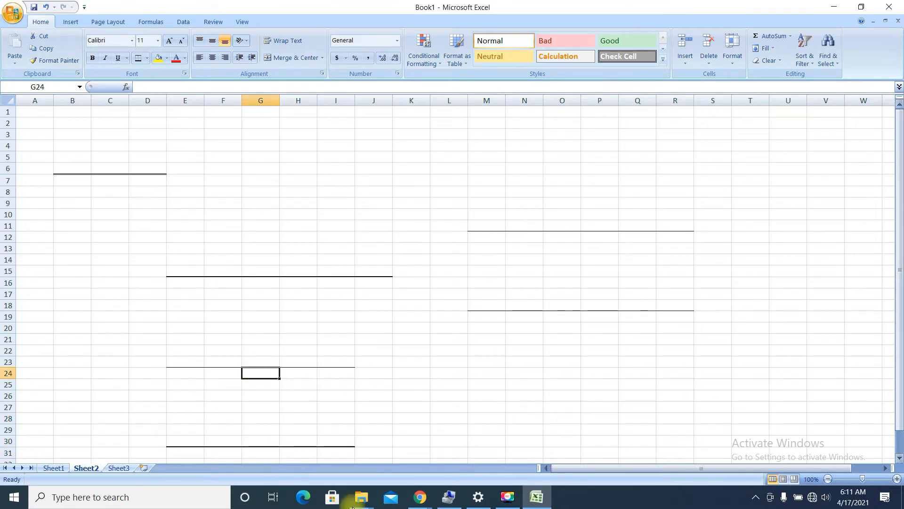
On Sheet3, apply a top and double bottom border to the range C8:J15 and check both lines
{"action": "left_click", "coordinate": [118, 468]}
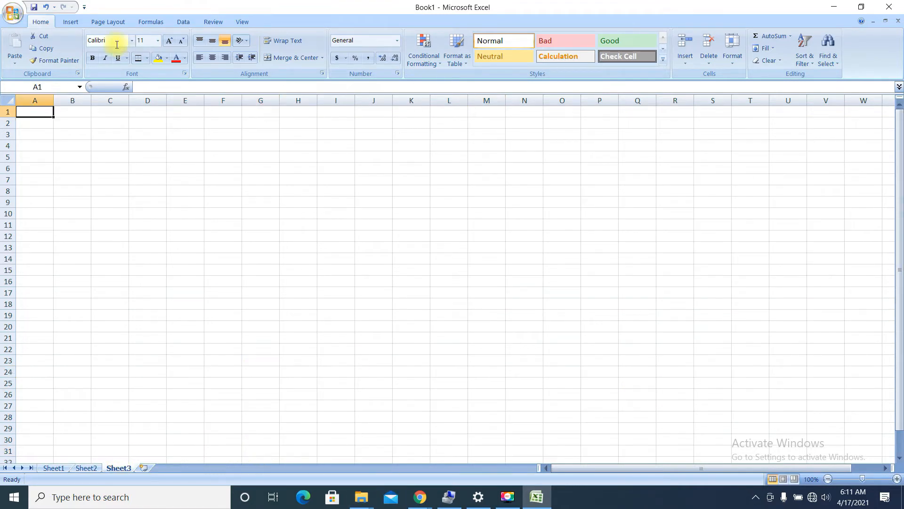
{"action": "left_click_drag", "start_coordinate": [118, 188], "coordinate": [364, 266]}
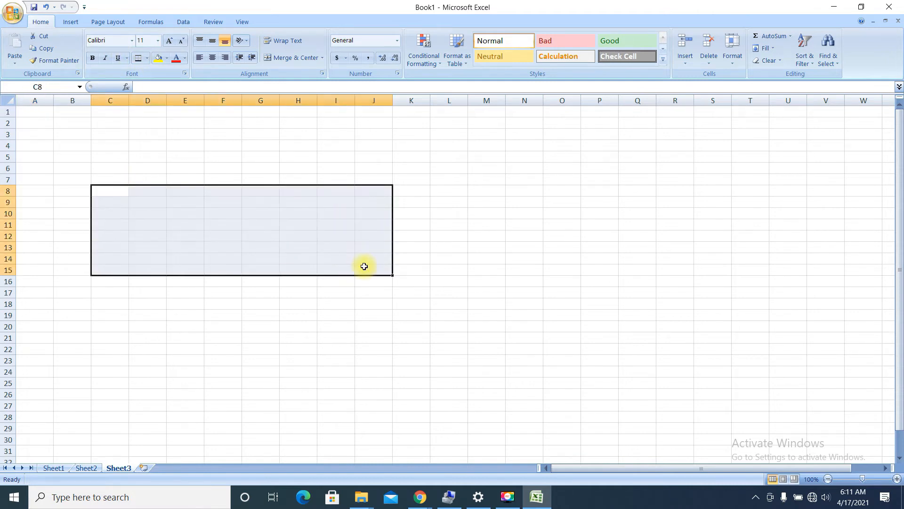
{"action": "left_click", "coordinate": [147, 59]}
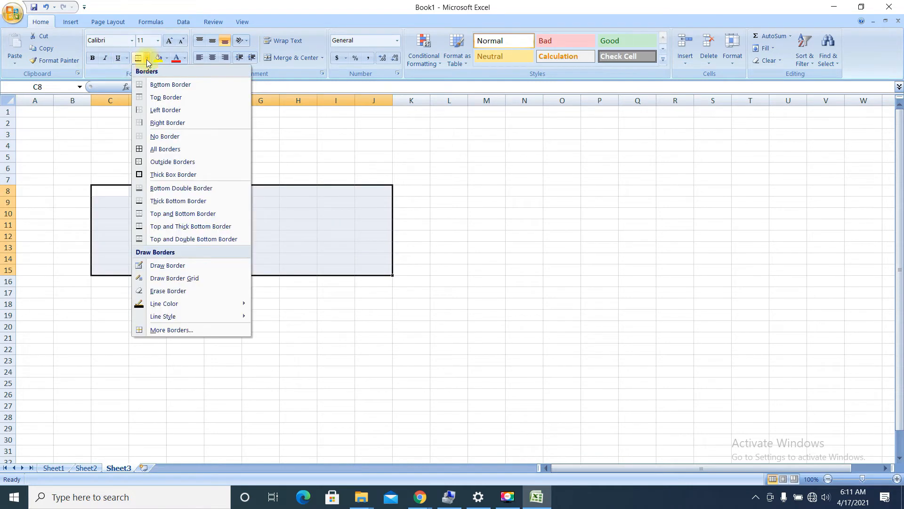
{"action": "left_click", "coordinate": [193, 240]}
{"action": "left_click", "coordinate": [260, 360]}
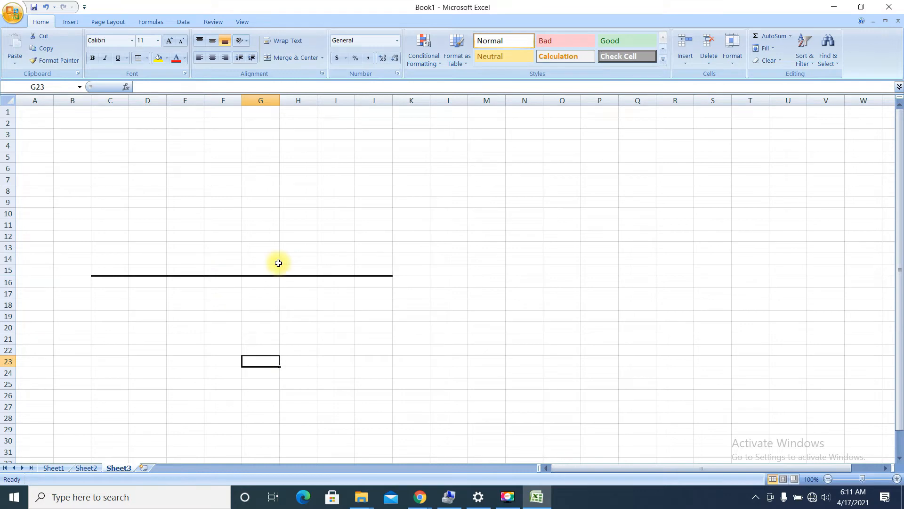
{"action": "left_click", "coordinate": [311, 179]}
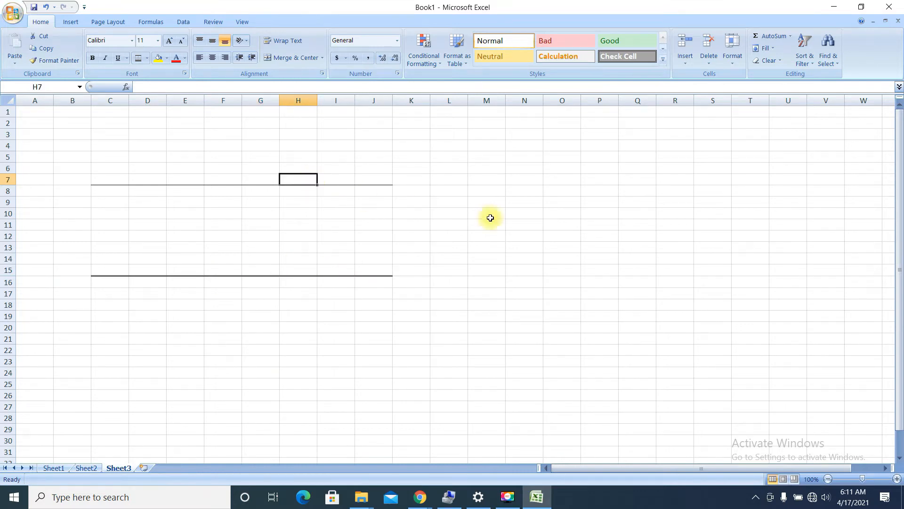
{"action": "left_click", "coordinate": [511, 221]}
{"action": "left_click_drag", "start_coordinate": [535, 234], "coordinate": [756, 351]}
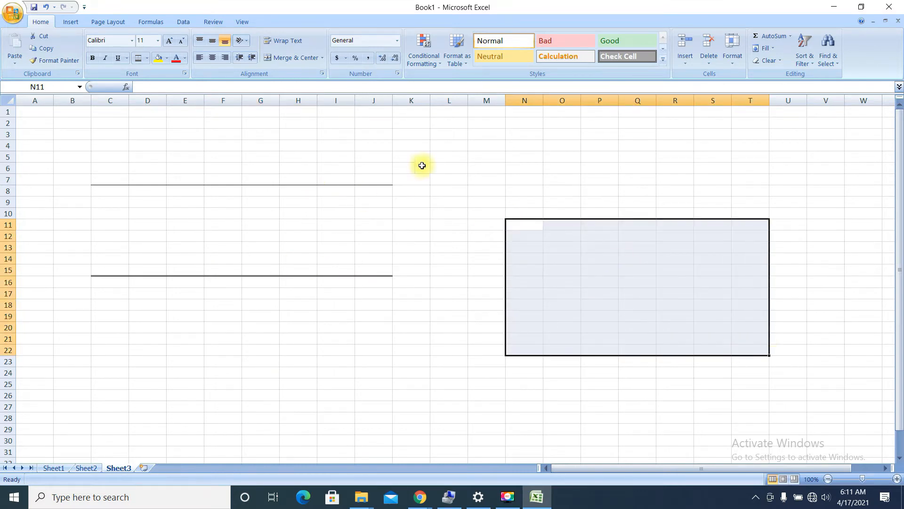
{"action": "left_click", "coordinate": [148, 58]}
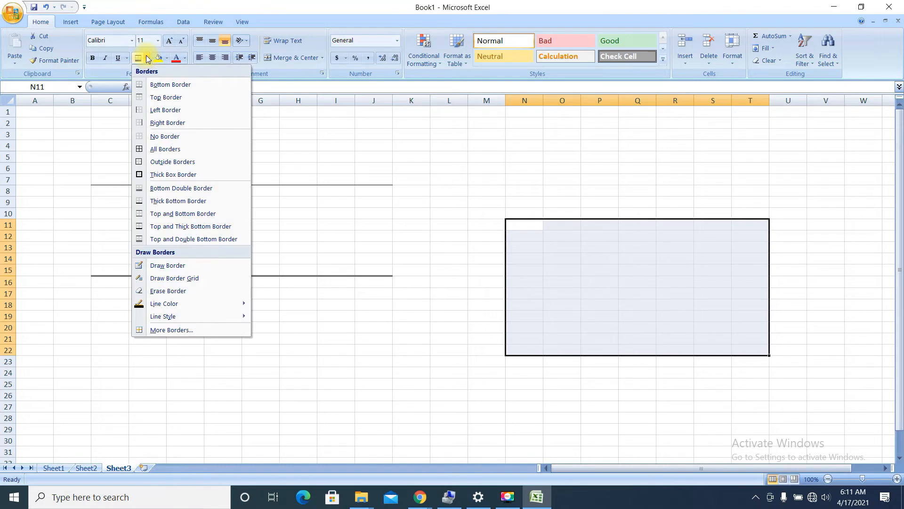
{"action": "left_click", "coordinate": [371, 327]}
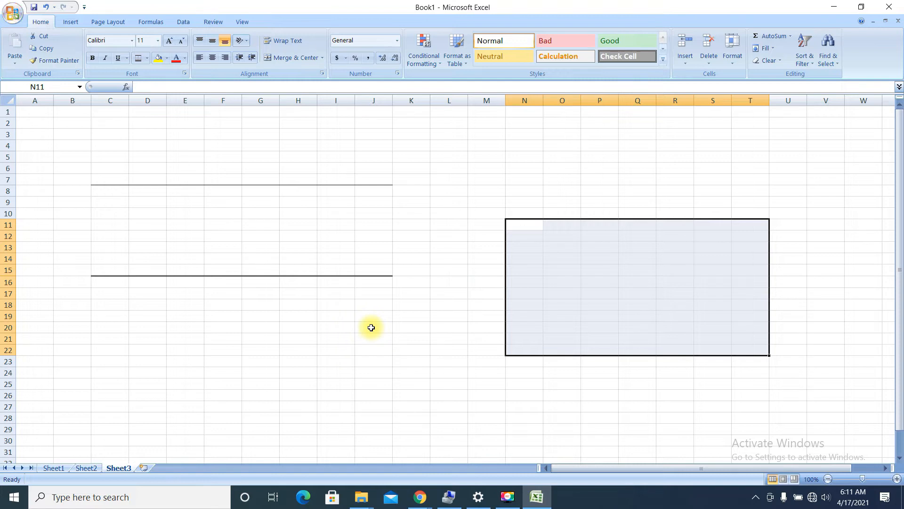
{"action": "left_click", "coordinate": [371, 327]}
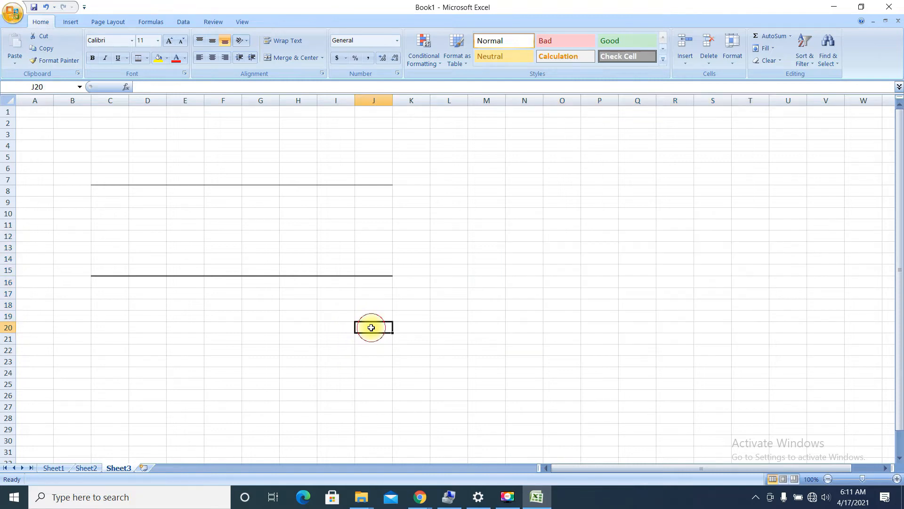
With Draw Border, frame N10:U20 and divide it with vertical lines after columns N, O and P and horizontal lines below rows 11, 13, 16 and 18
{"action": "left_click", "coordinate": [148, 59]}
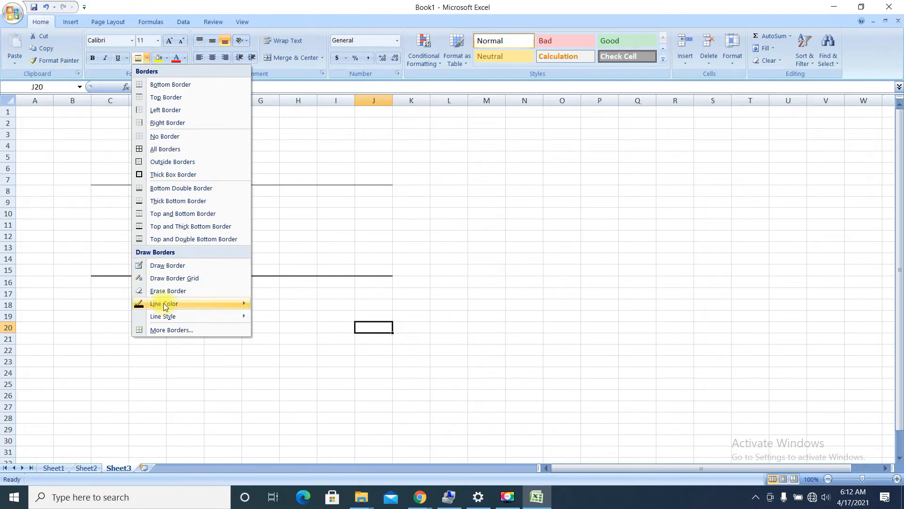
{"action": "left_click", "coordinate": [175, 265]}
{"action": "mouse_move", "coordinate": [523, 212]}
{"action": "left_mouse_down"}
{"action": "mouse_move", "coordinate": [733, 287]}
{"action": "mouse_move", "coordinate": [798, 325]}
{"action": "left_mouse_up"}
{"action": "mouse_move", "coordinate": [541, 205]}
{"action": "left_mouse_down"}
{"action": "mouse_move", "coordinate": [563, 280]}
{"action": "mouse_move", "coordinate": [558, 333]}
{"action": "mouse_move", "coordinate": [516, 290]}
{"action": "mouse_move", "coordinate": [521, 321]}
{"action": "left_mouse_up"}
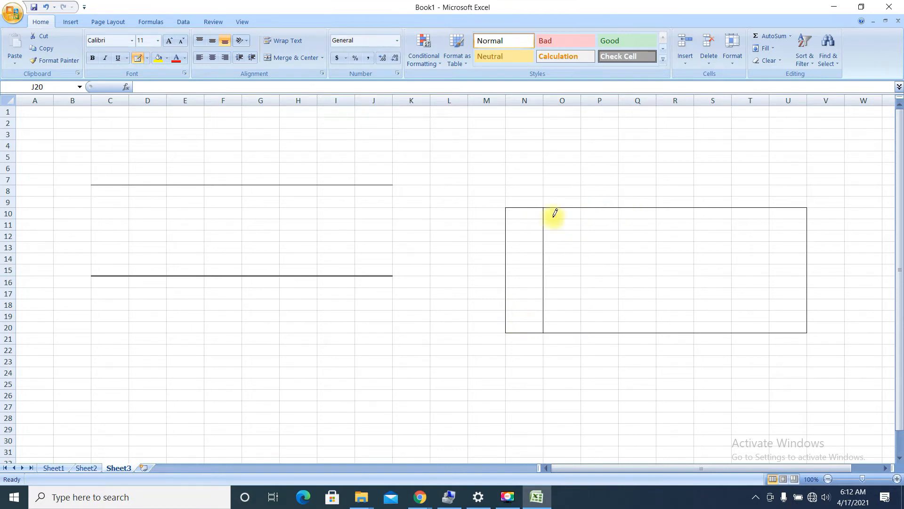
{"action": "left_click_drag", "start_coordinate": [582, 207], "coordinate": [581, 353]}
{"action": "mouse_move", "coordinate": [620, 209]}
{"action": "left_mouse_down"}
{"action": "mouse_move", "coordinate": [628, 250]}
{"action": "mouse_move", "coordinate": [619, 343]}
{"action": "left_mouse_up"}
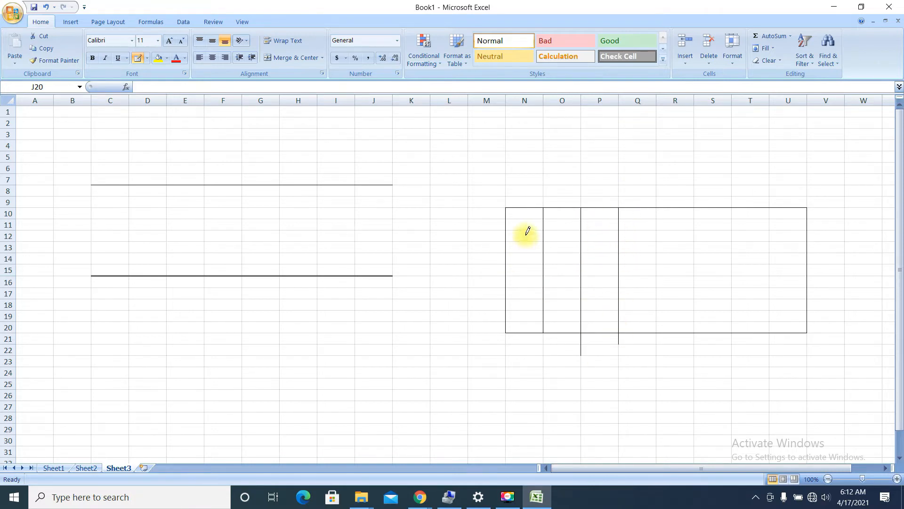
{"action": "mouse_move", "coordinate": [513, 230]}
{"action": "left_mouse_down"}
{"action": "mouse_move", "coordinate": [632, 228]}
{"action": "mouse_move", "coordinate": [840, 288]}
{"action": "mouse_move", "coordinate": [783, 289]}
{"action": "mouse_move", "coordinate": [783, 234]}
{"action": "mouse_move", "coordinate": [787, 321]}
{"action": "mouse_move", "coordinate": [778, 300]}
{"action": "left_mouse_up"}
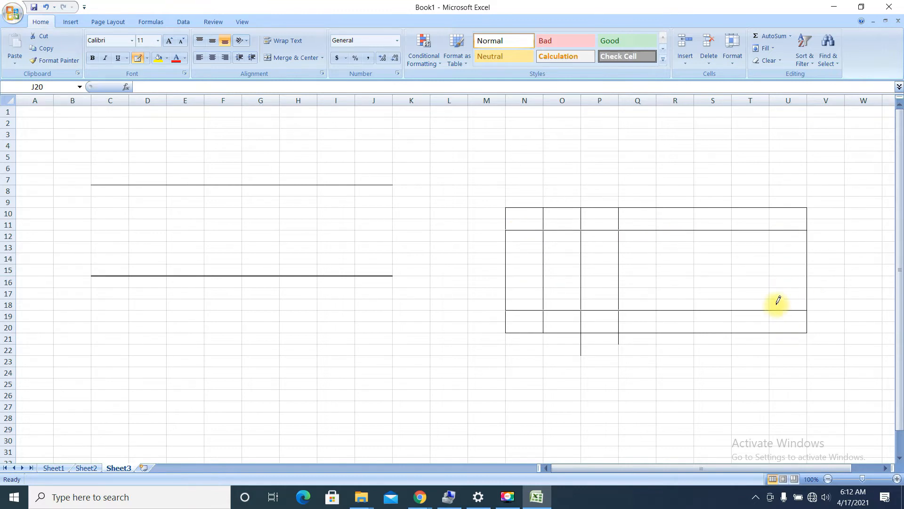
{"action": "mouse_move", "coordinate": [512, 254]}
{"action": "left_mouse_down"}
{"action": "mouse_move", "coordinate": [666, 265]}
{"action": "mouse_move", "coordinate": [778, 303]}
{"action": "mouse_move", "coordinate": [773, 281]}
{"action": "left_mouse_up"}
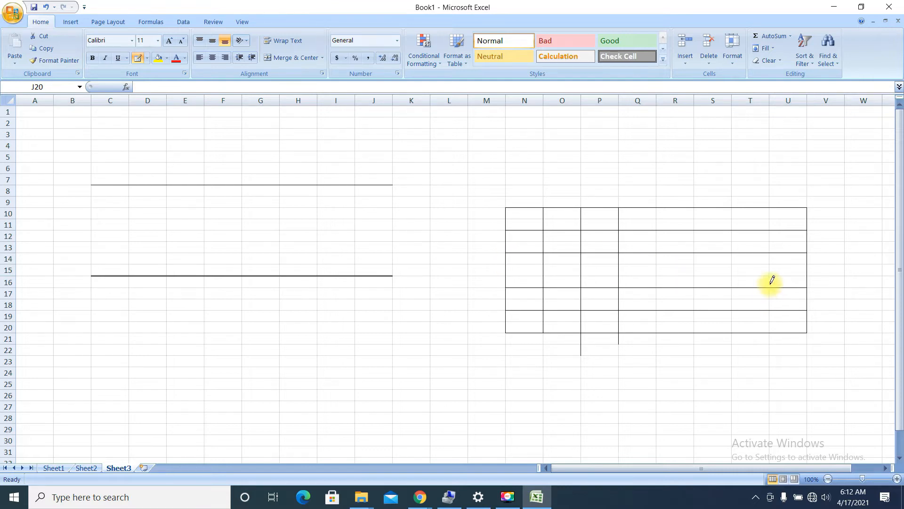
With Draw Border Grid, draw full cell grids over the ranges E10:J14, E20:N28 and L4:V24
{"action": "left_click", "coordinate": [147, 60]}
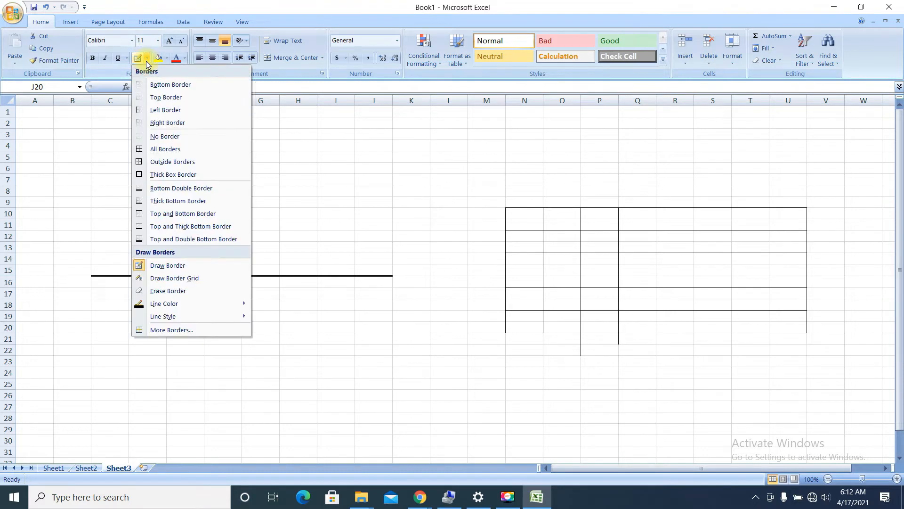
{"action": "left_click", "coordinate": [196, 278]}
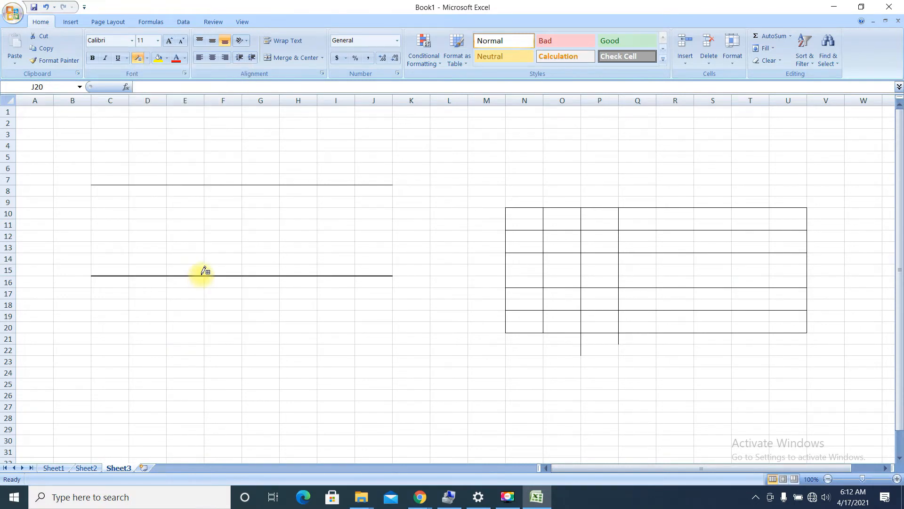
{"action": "left_click_drag", "start_coordinate": [194, 211], "coordinate": [392, 262]}
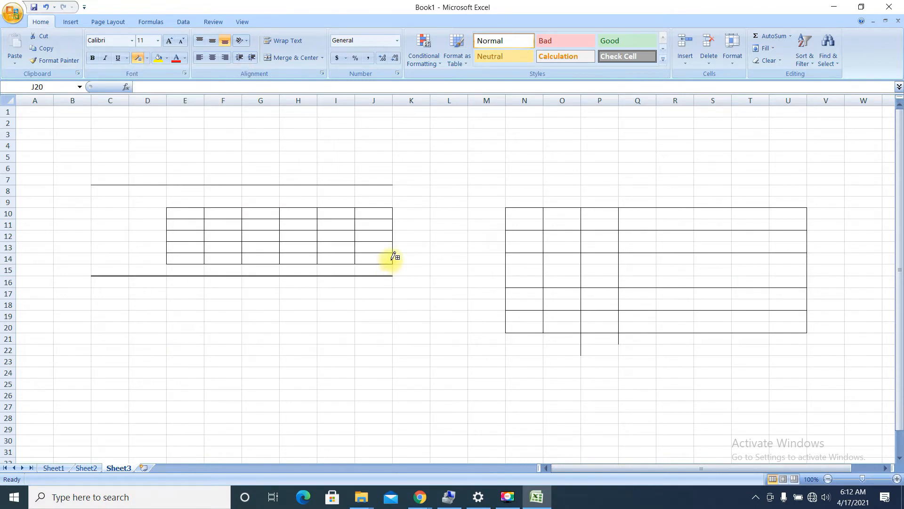
{"action": "mouse_move", "coordinate": [196, 323]}
{"action": "left_mouse_down"}
{"action": "mouse_move", "coordinate": [402, 339]}
{"action": "mouse_move", "coordinate": [523, 419]}
{"action": "left_mouse_up"}
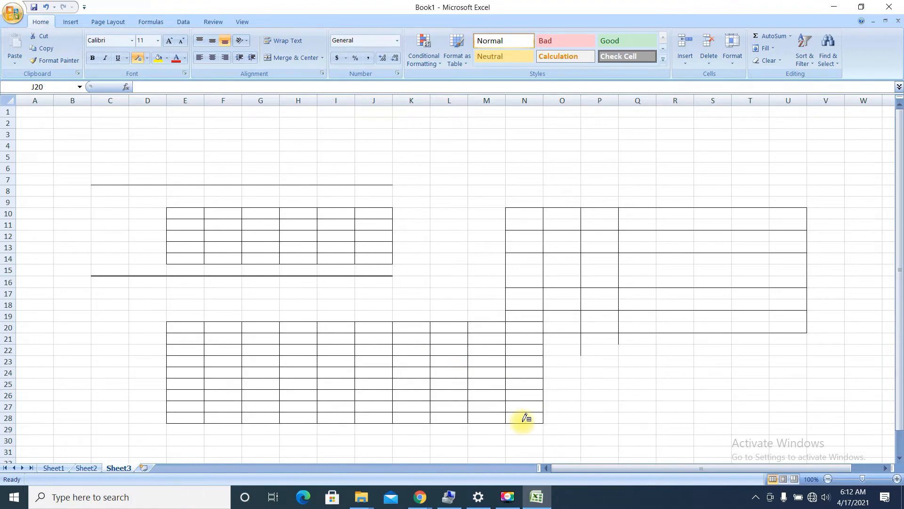
{"action": "mouse_move", "coordinate": [454, 145]}
{"action": "left_mouse_down"}
{"action": "mouse_move", "coordinate": [735, 216]}
{"action": "mouse_move", "coordinate": [884, 292]}
{"action": "mouse_move", "coordinate": [843, 369]}
{"action": "left_mouse_up"}
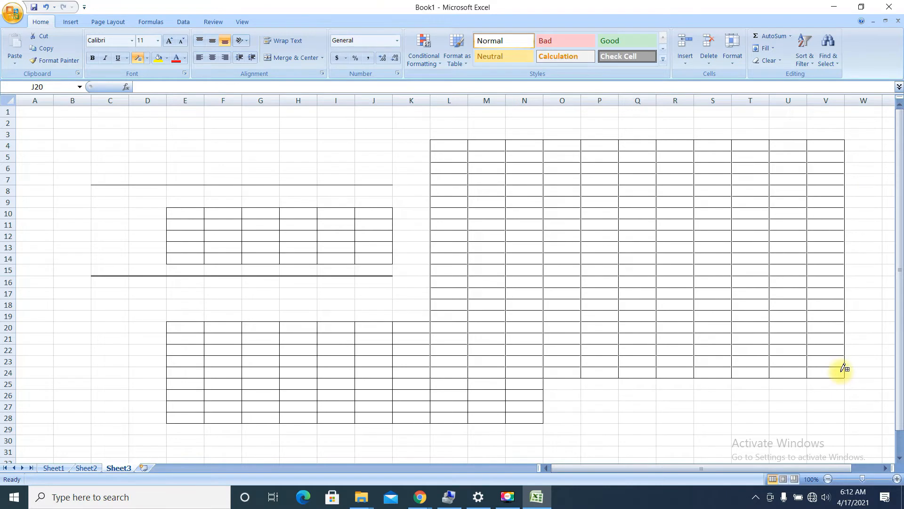
Extend the drawn border grid so that it fills the whole block B4:V28
{"action": "left_click_drag", "start_coordinate": [81, 156], "coordinate": [275, 170]}
{"action": "mouse_move", "coordinate": [309, 203]}
{"action": "left_mouse_down"}
{"action": "mouse_move", "coordinate": [567, 422]}
{"action": "mouse_move", "coordinate": [596, 390]}
{"action": "mouse_move", "coordinate": [837, 410]}
{"action": "left_mouse_up"}
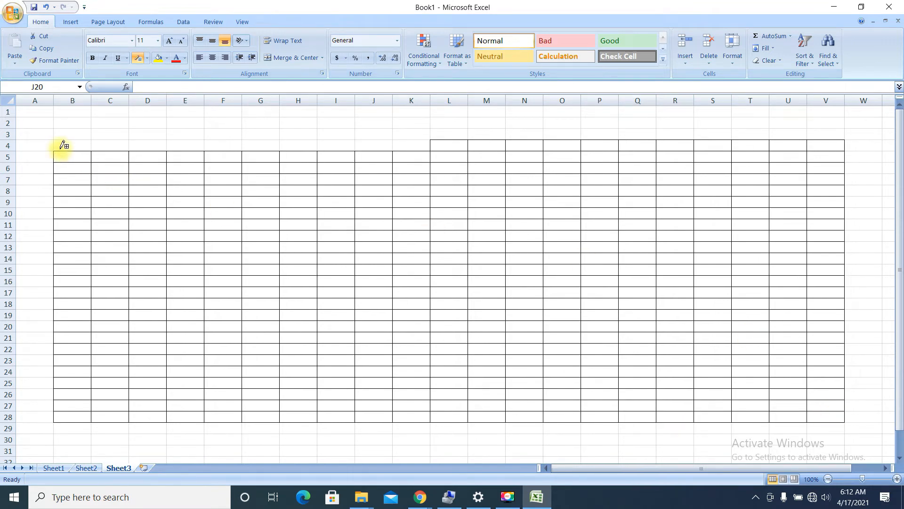
{"action": "left_click_drag", "start_coordinate": [66, 142], "coordinate": [412, 170]}
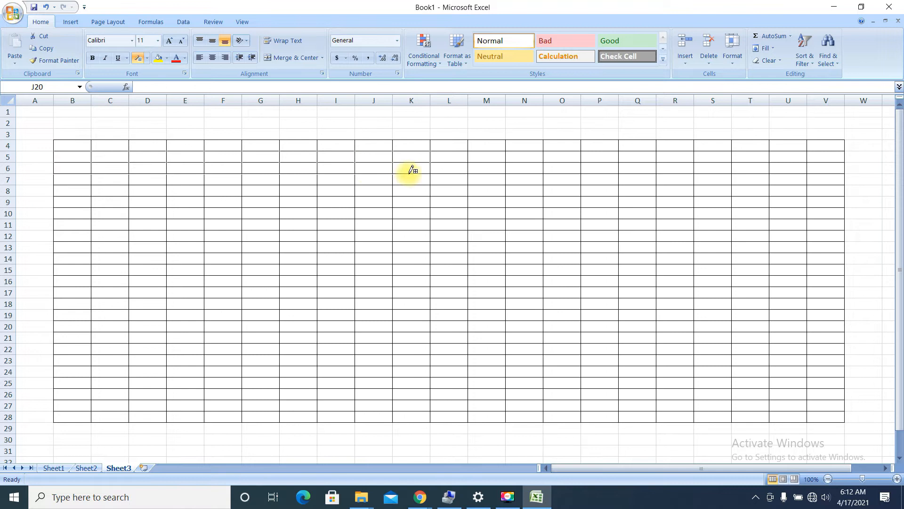
Remove all borders from every cell of Sheet3
{"action": "key", "text": "ctrl+a"}
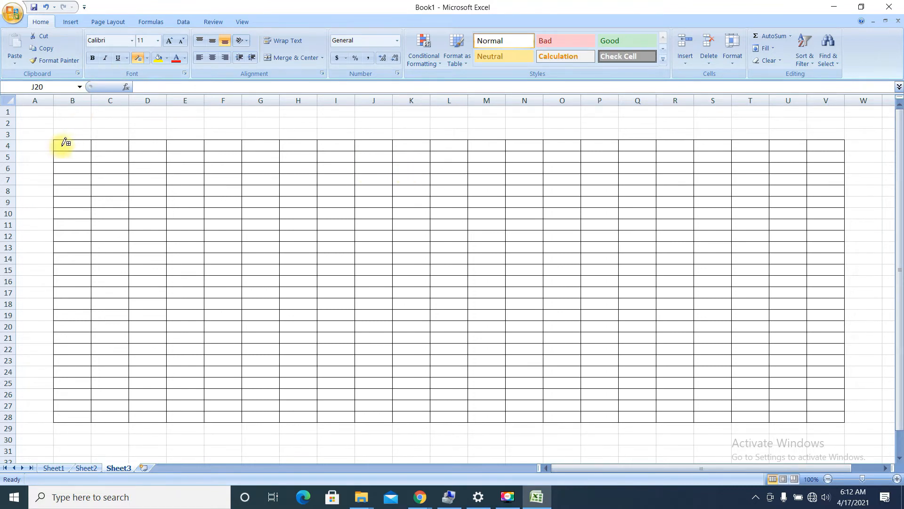
{"action": "left_click", "coordinate": [147, 58]}
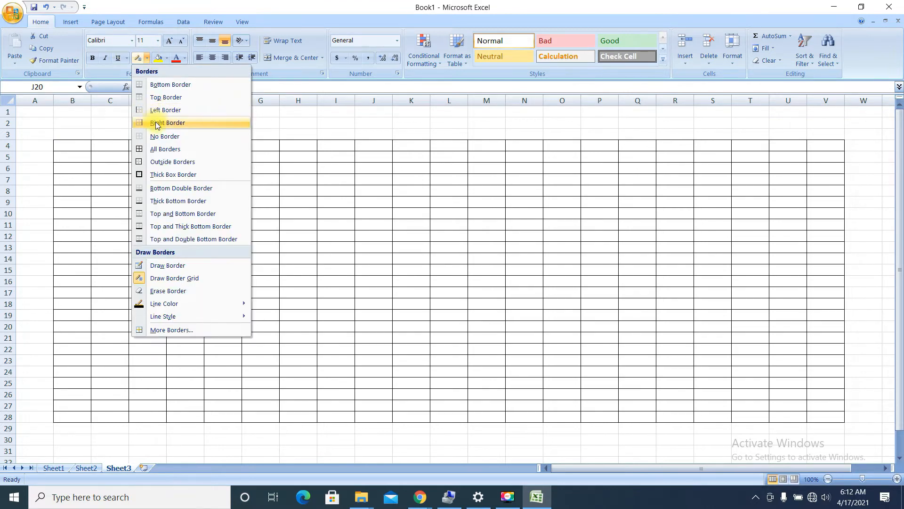
{"action": "left_click", "coordinate": [157, 135]}
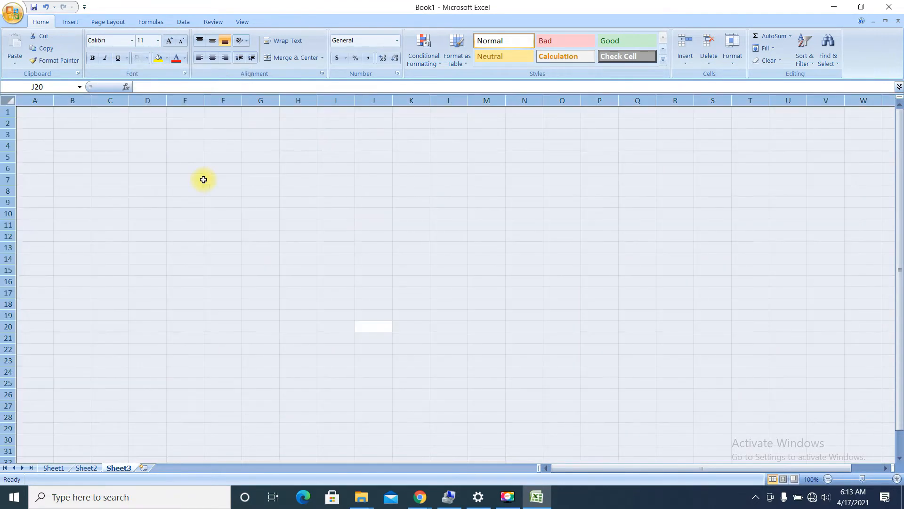
Apply all borders to cell E7 and to the range D4:K12
{"action": "left_click", "coordinate": [203, 180]}
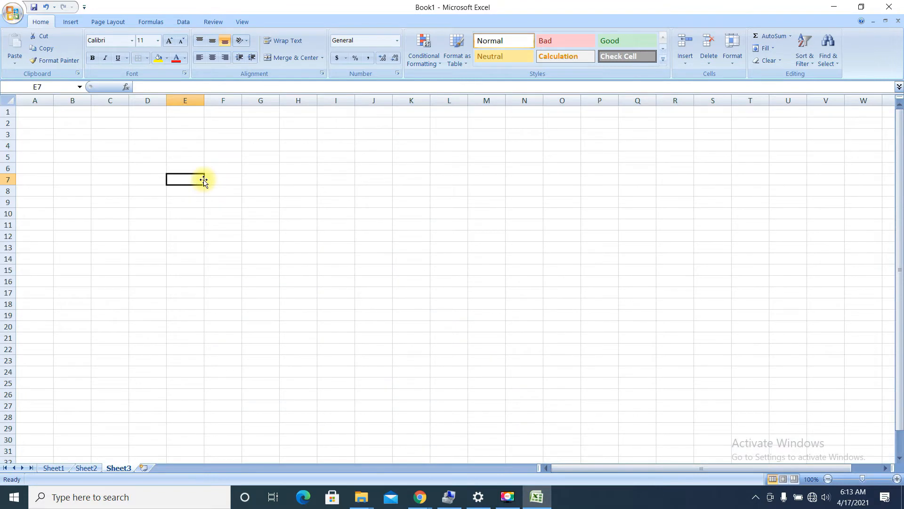
{"action": "left_click", "coordinate": [146, 60]}
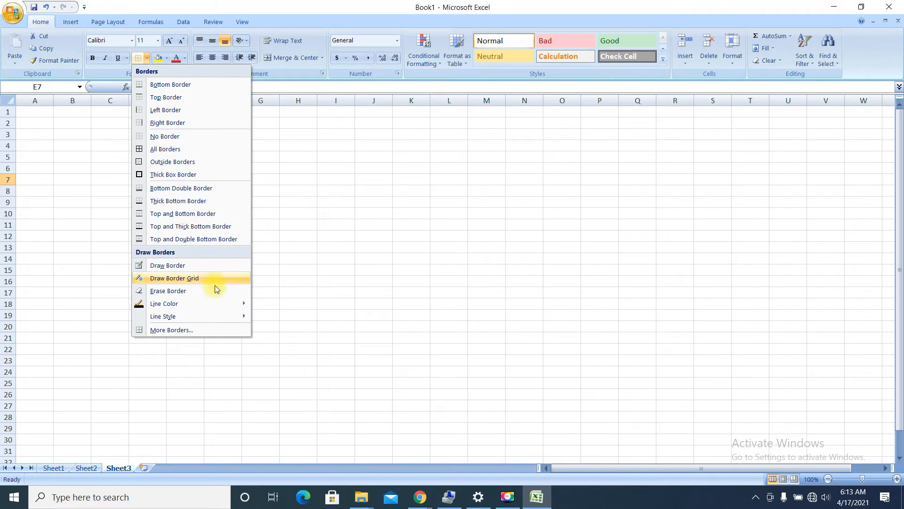
{"action": "left_click", "coordinate": [188, 154]}
{"action": "right_click", "coordinate": [189, 154]}
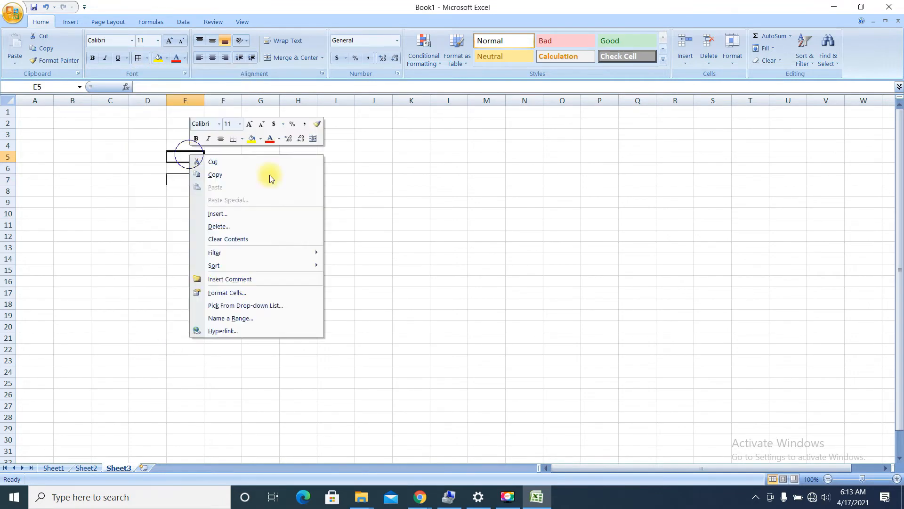
{"action": "key", "text": "Escape"}
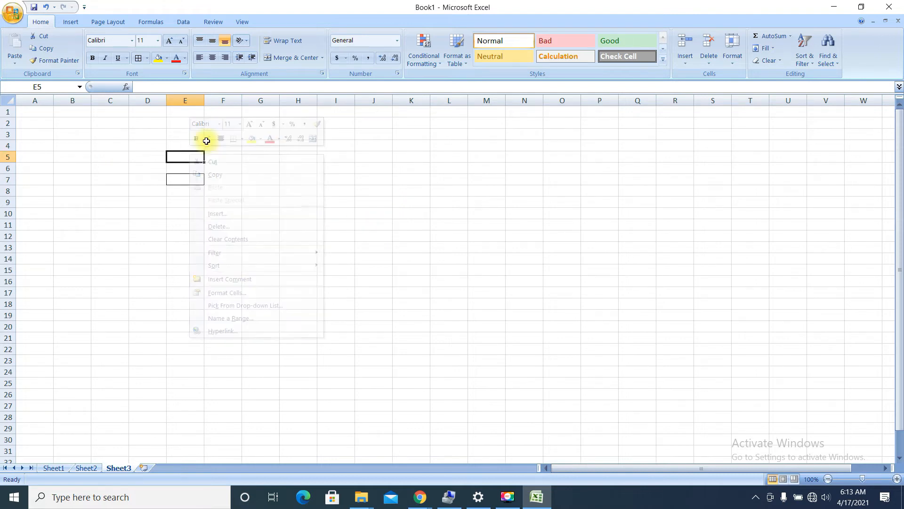
{"action": "left_click", "coordinate": [146, 142]}
{"action": "left_click_drag", "start_coordinate": [146, 141], "coordinate": [412, 240]}
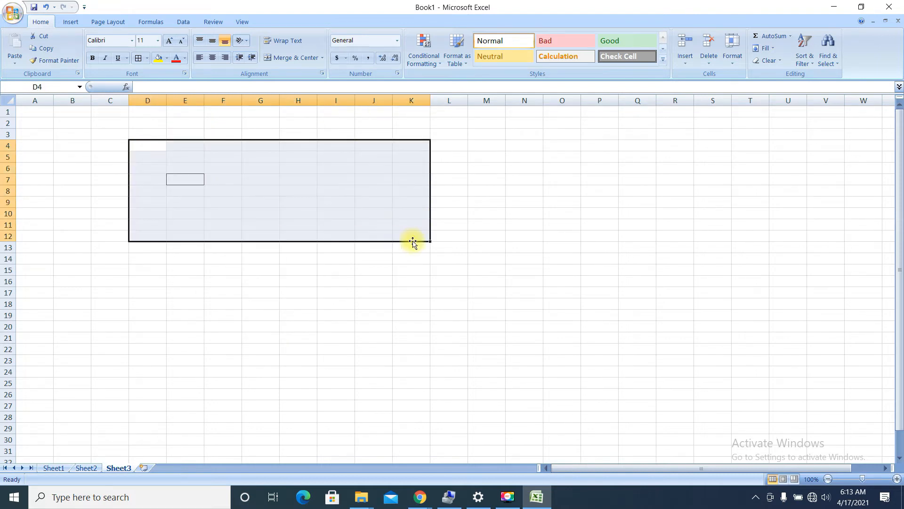
{"action": "left_click", "coordinate": [138, 57]}
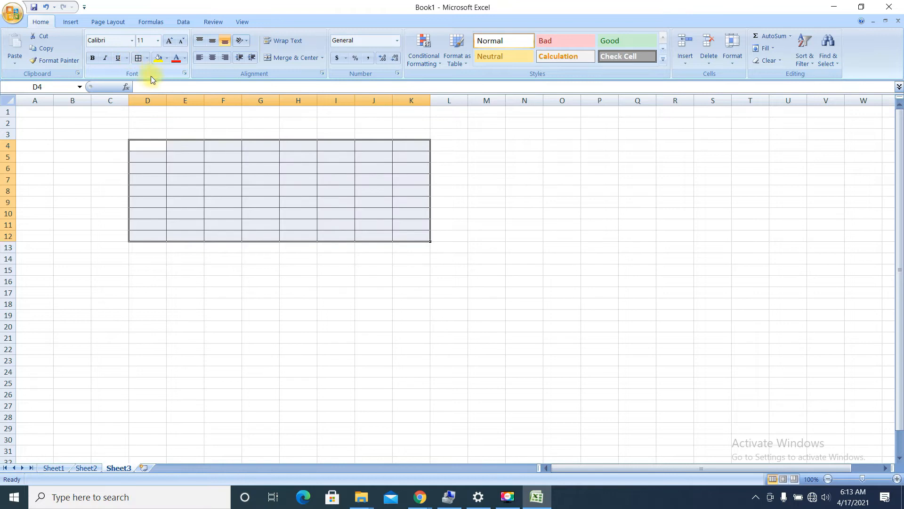
Erase the bottom borders of H12 and I12, the line between I8 and I9, and the vertical lines H–I (rows 5–7) and F–G (row 5)
{"action": "left_click", "coordinate": [148, 58]}
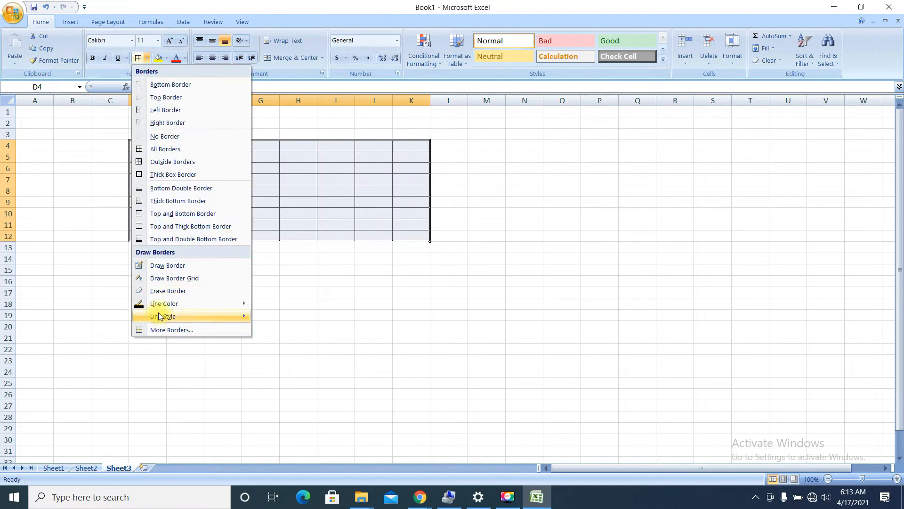
{"action": "left_click", "coordinate": [169, 292]}
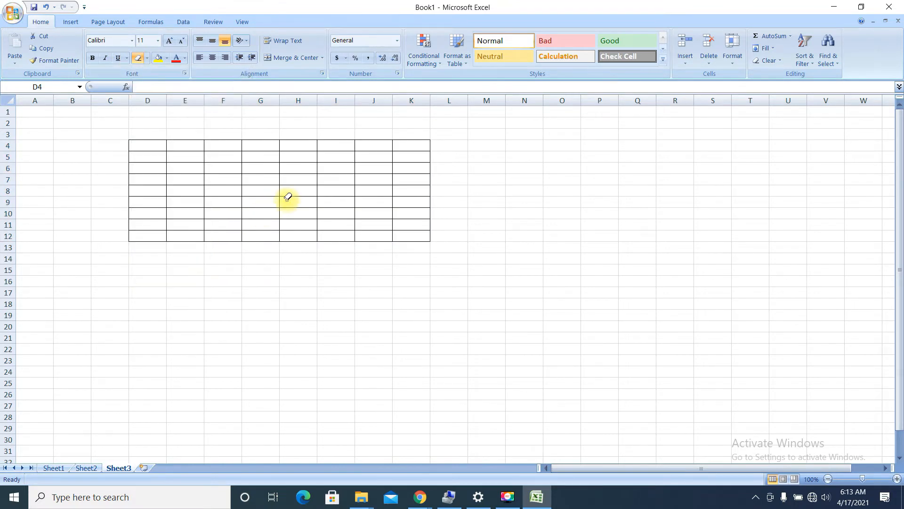
{"action": "left_click", "coordinate": [290, 238]}
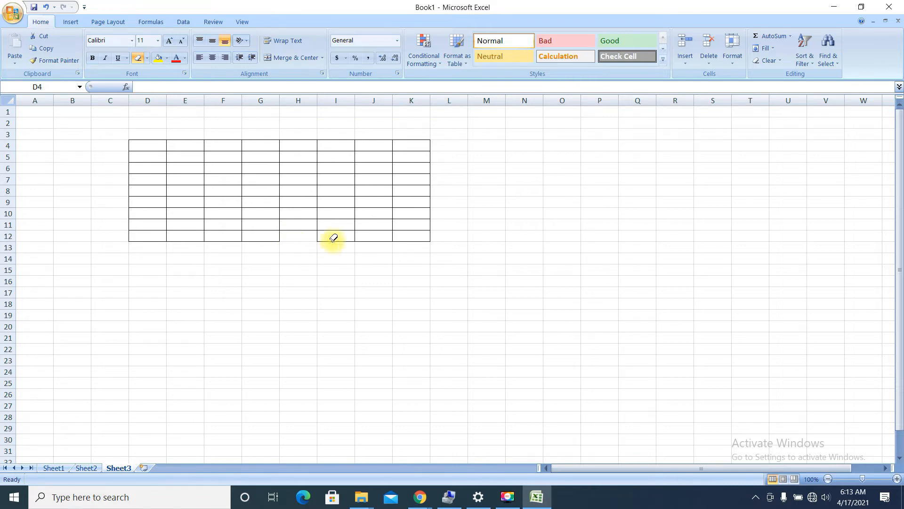
{"action": "left_click", "coordinate": [326, 193]}
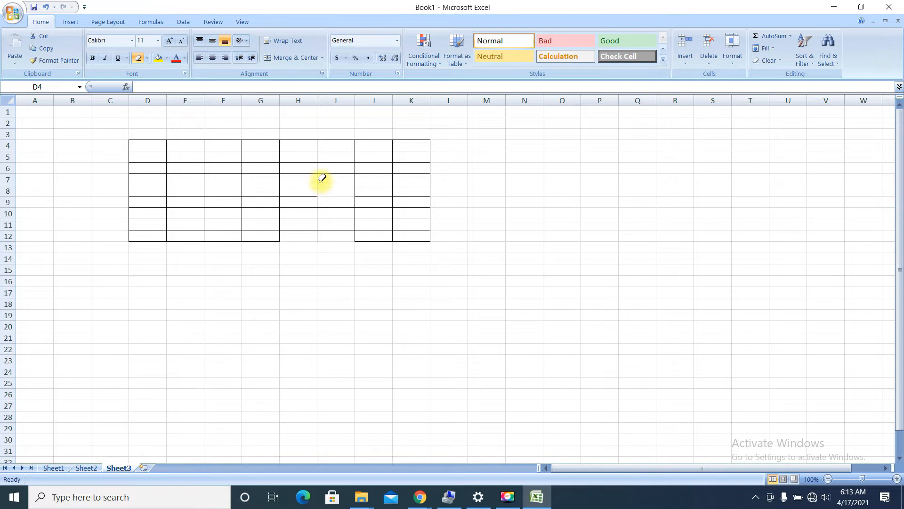
{"action": "left_click", "coordinate": [320, 157]}
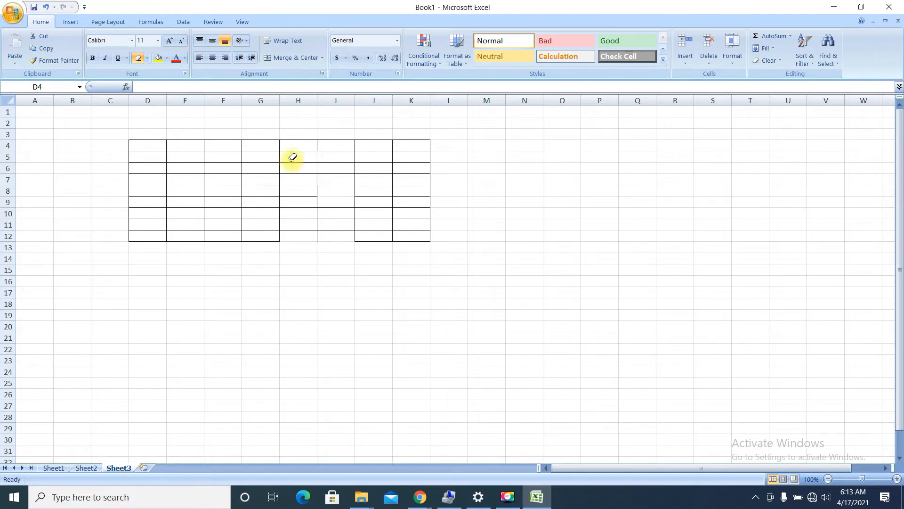
{"action": "left_click", "coordinate": [244, 153]}
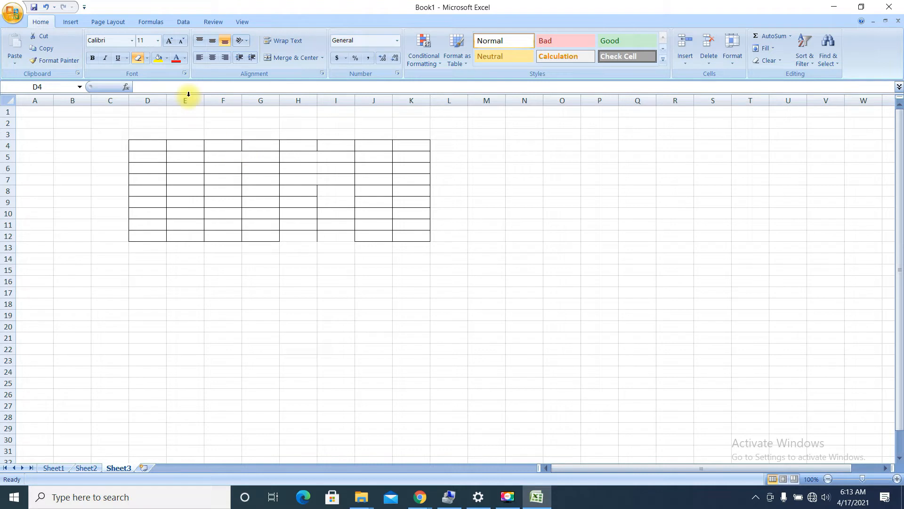
Set the border line color to a dark blue theme shade and draw a border grid over G20:Q26
{"action": "left_click", "coordinate": [147, 59]}
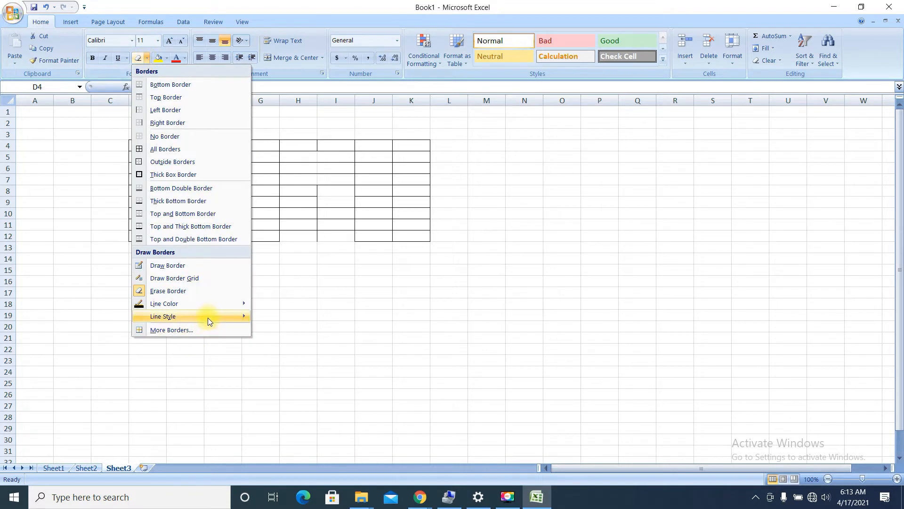
{"action": "mouse_move", "coordinate": [215, 306]}
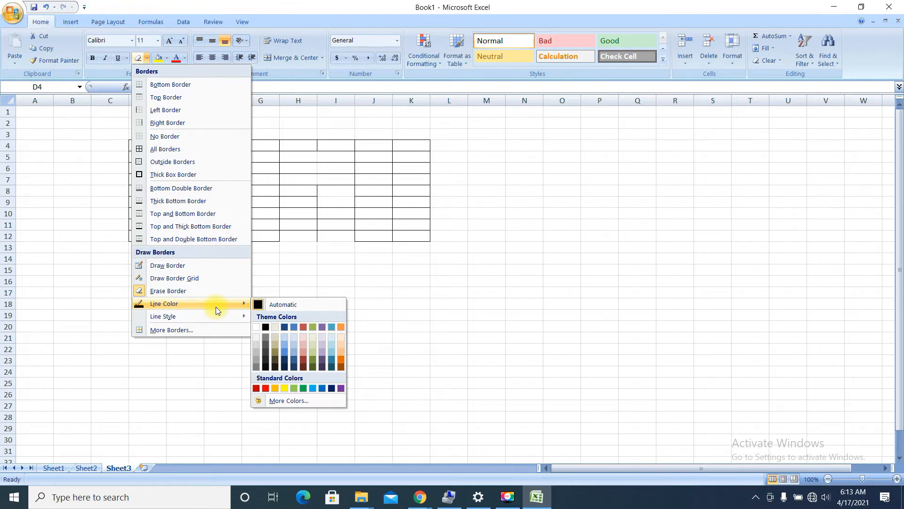
{"action": "left_click", "coordinate": [292, 359]}
{"action": "mouse_move", "coordinate": [242, 320]}
{"action": "left_mouse_down"}
{"action": "mouse_move", "coordinate": [448, 317]}
{"action": "mouse_move", "coordinate": [555, 337]}
{"action": "mouse_move", "coordinate": [624, 390]}
{"action": "left_mouse_up"}
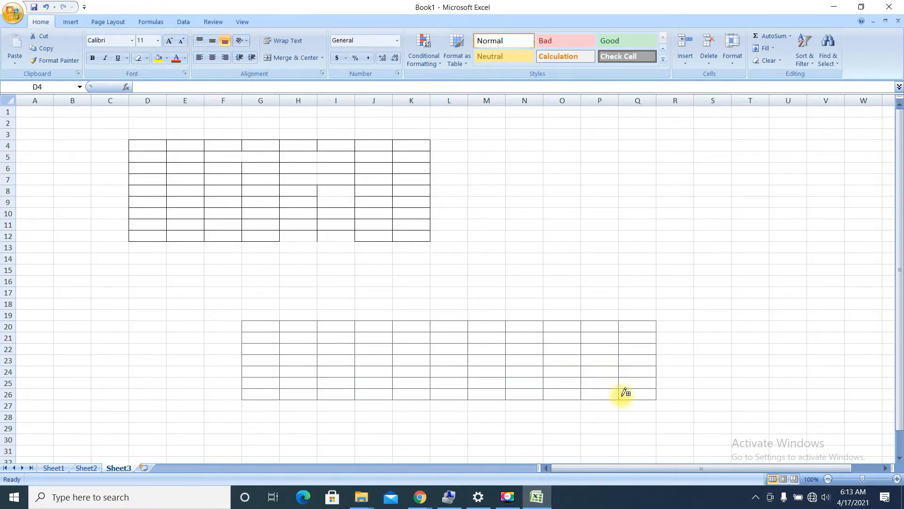
Fill the range D4:K12 with the standard light green color
{"action": "left_click", "coordinate": [168, 57]}
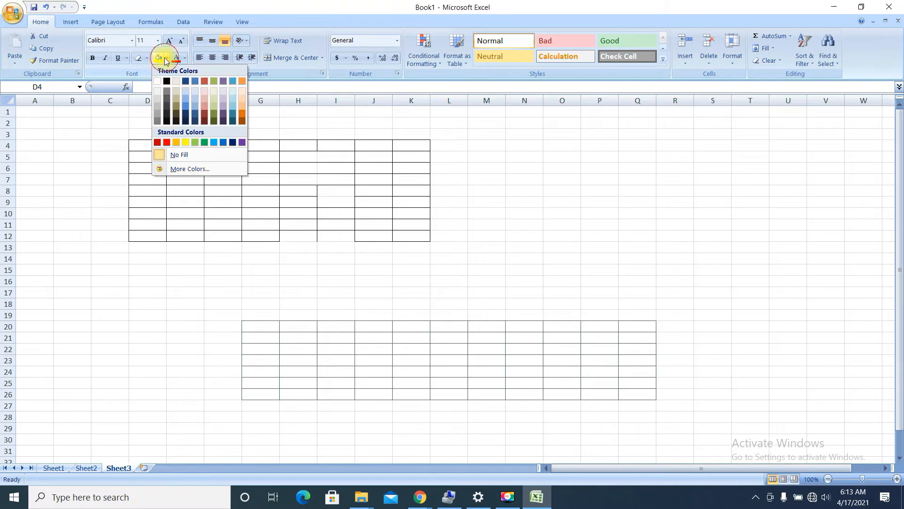
{"action": "left_click", "coordinate": [194, 142]}
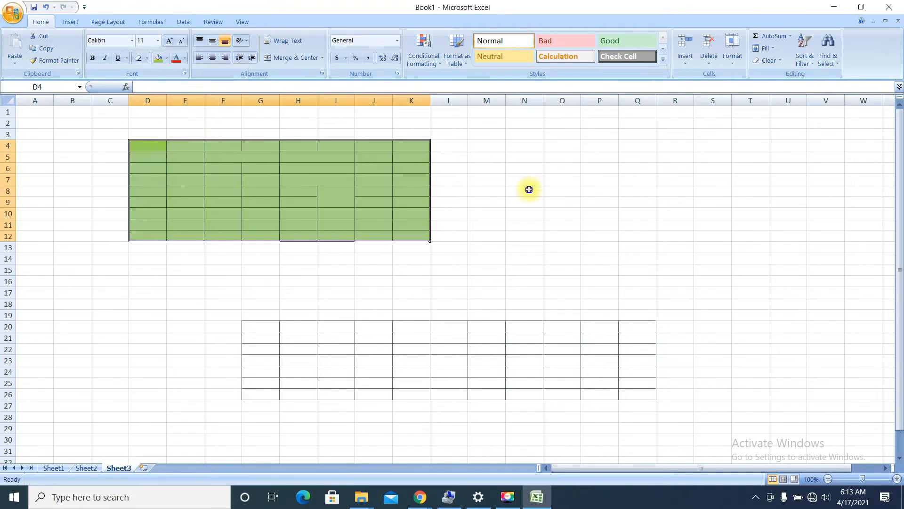
{"action": "right_click", "coordinate": [529, 190]}
{"action": "left_click", "coordinate": [471, 151]}
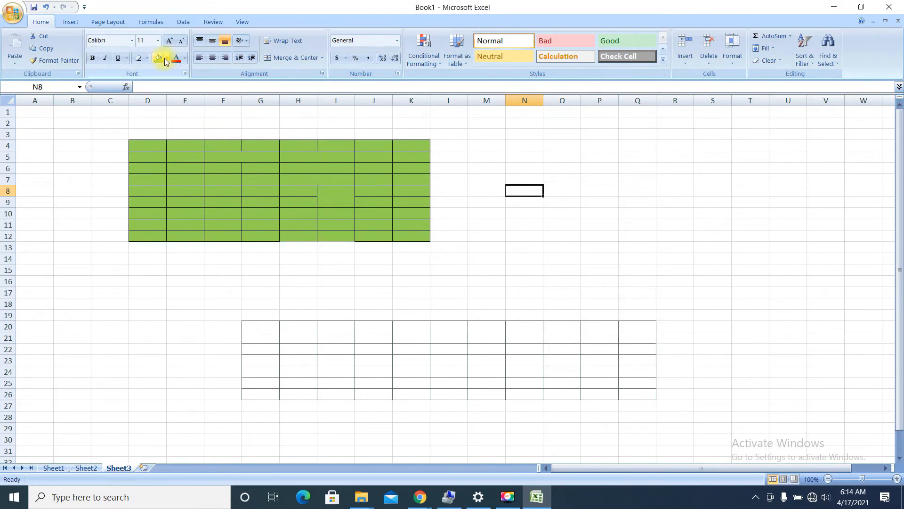
Remove all borders from the green-filled range D4:K12
{"action": "left_click", "coordinate": [147, 58]}
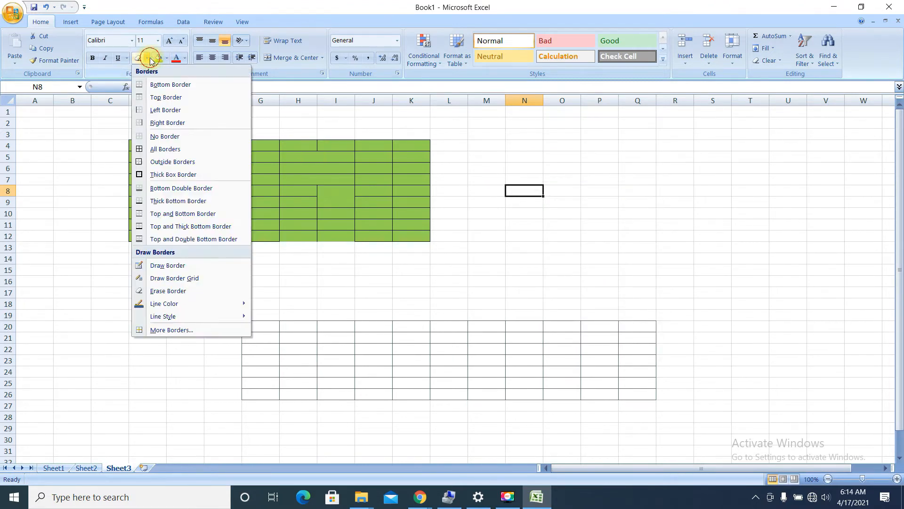
{"action": "left_click", "coordinate": [156, 134]}
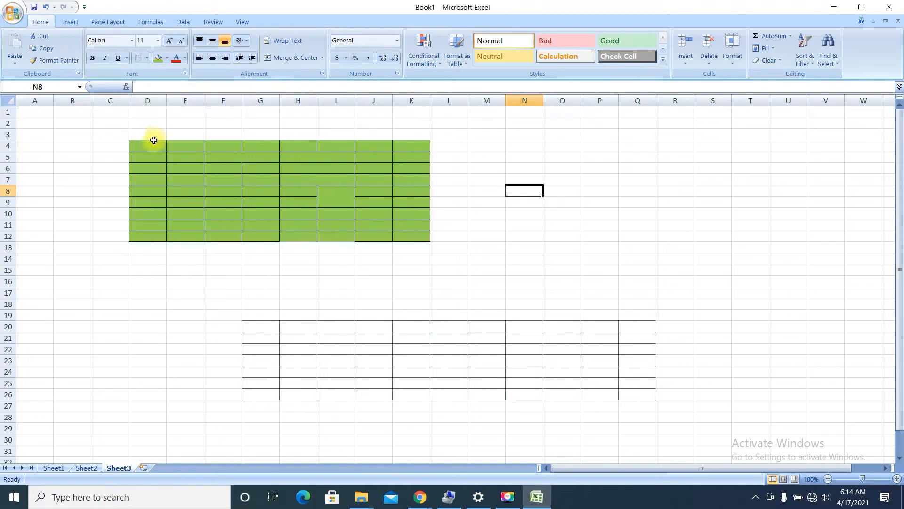
{"action": "right_click", "coordinate": [141, 145]}
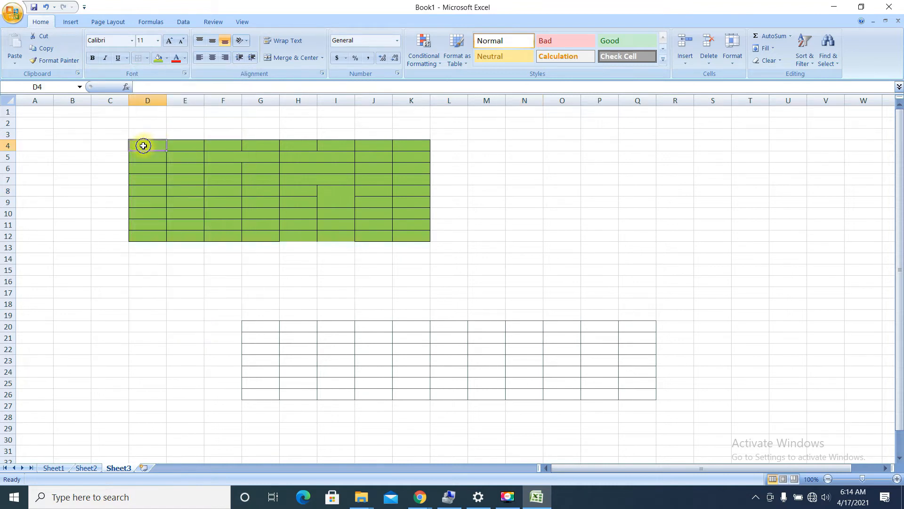
{"action": "left_click", "coordinate": [347, 202]}
{"action": "left_click_drag", "start_coordinate": [155, 145], "coordinate": [424, 233]}
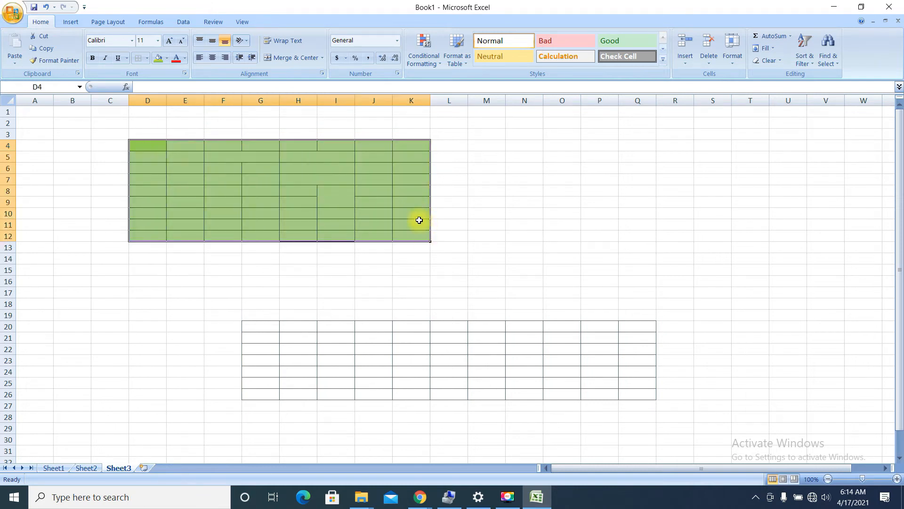
{"action": "left_click", "coordinate": [138, 57]}
{"action": "left_click", "coordinate": [506, 198]}
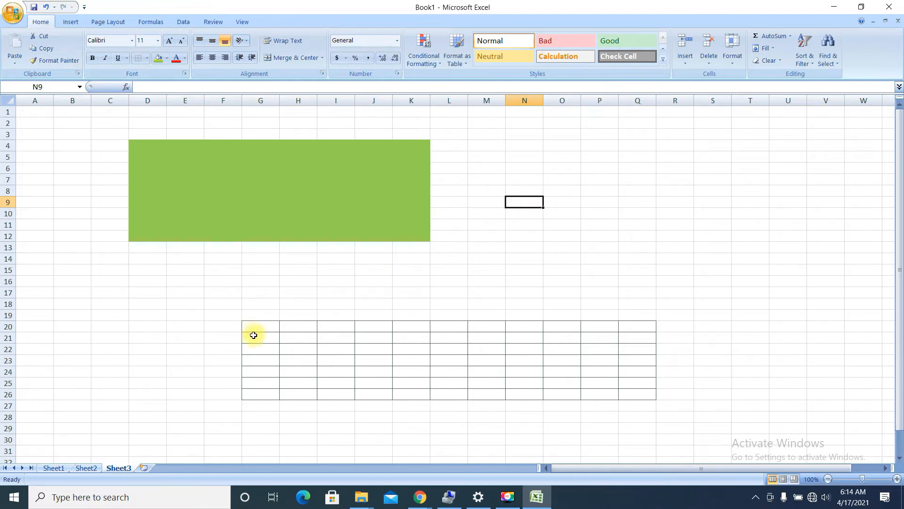
{"action": "left_click", "coordinate": [147, 58]}
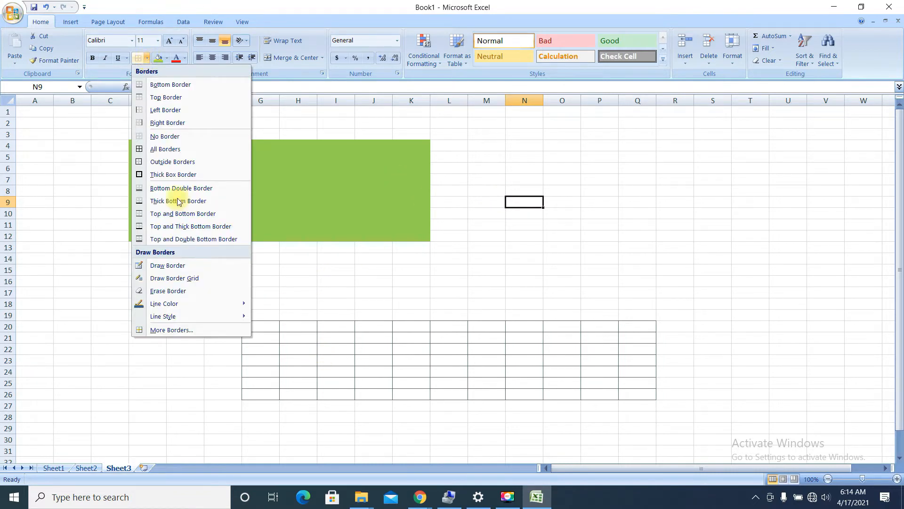
{"action": "mouse_move", "coordinate": [203, 315]}
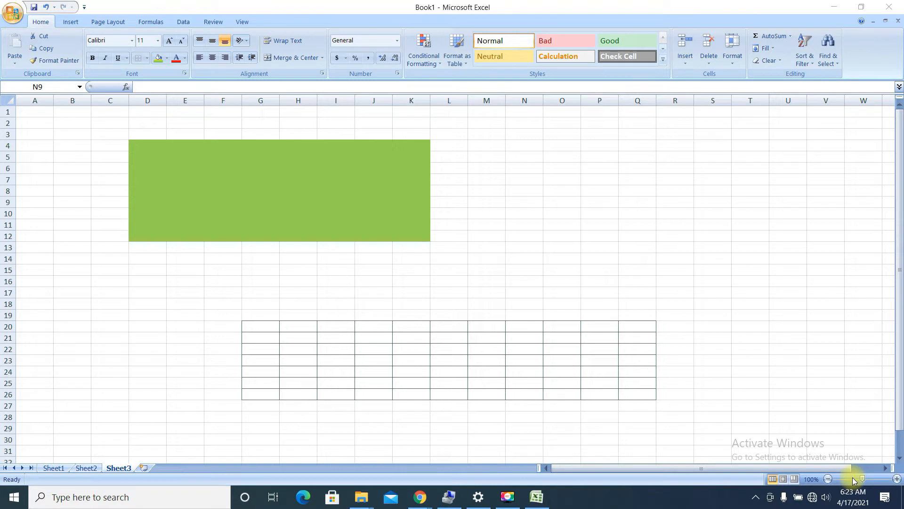
{"action": "left_click", "coordinate": [256, 325]}
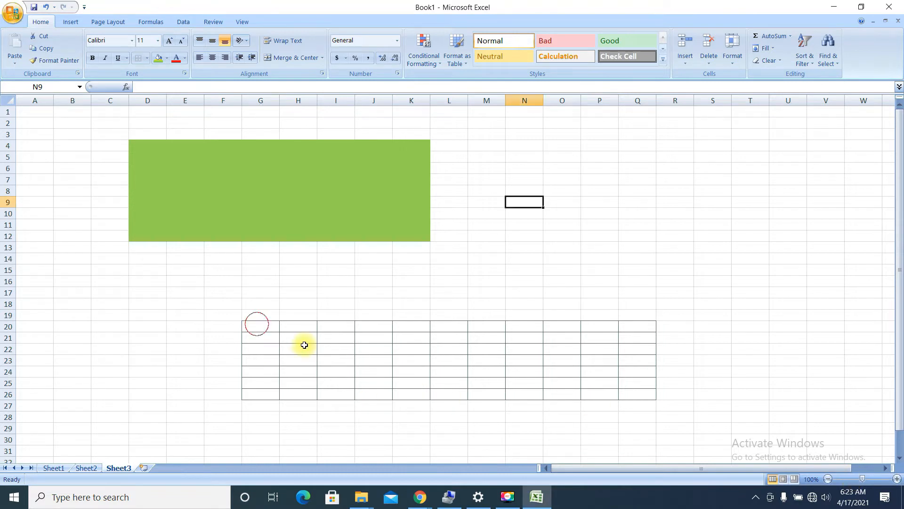
{"action": "left_click", "coordinate": [536, 214]}
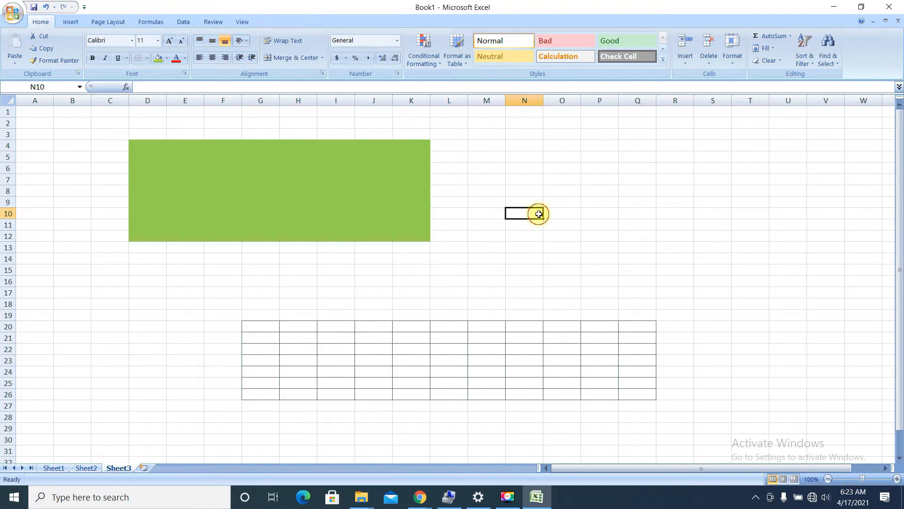
Apply all borders to the range N4:S10
{"action": "left_click_drag", "start_coordinate": [512, 146], "coordinate": [718, 215]}
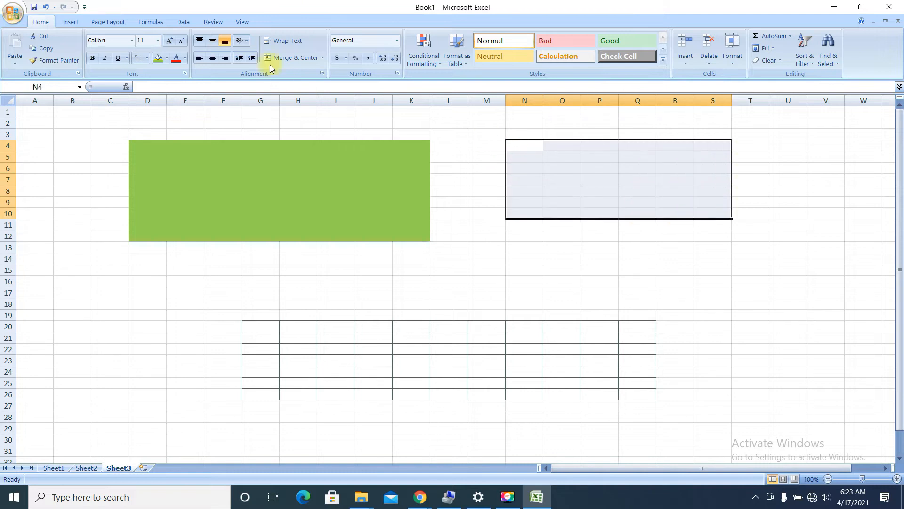
{"action": "left_click", "coordinate": [146, 57]}
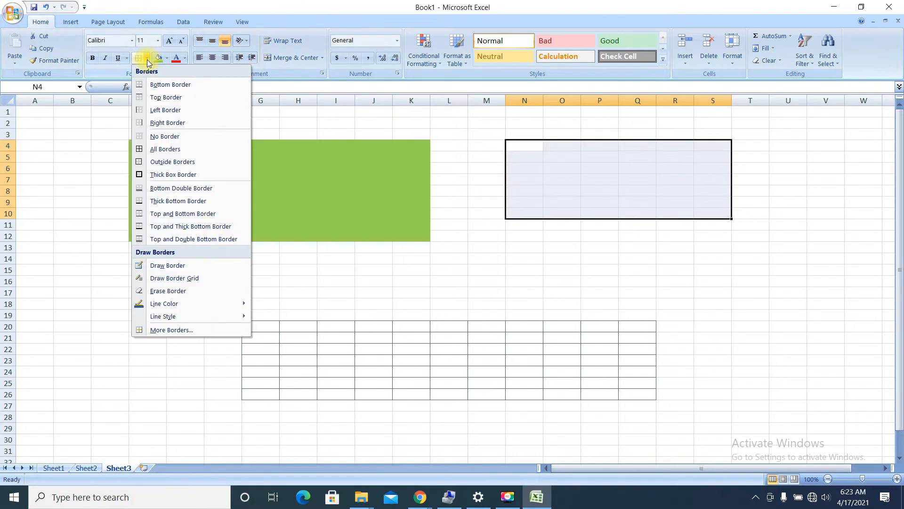
{"action": "left_click", "coordinate": [175, 149]}
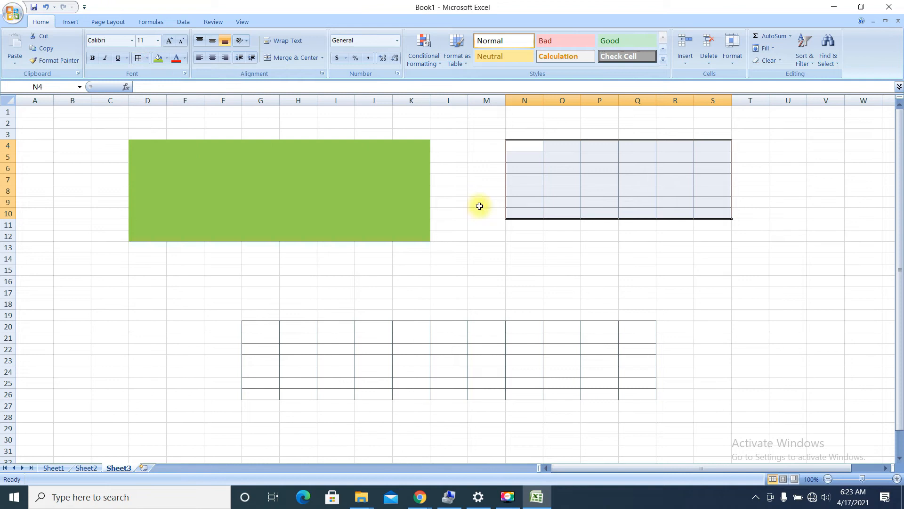
{"action": "left_click", "coordinate": [503, 260]}
Set the border line color to standard red and redraw the border grid over N4:S10
{"action": "left_click_drag", "start_coordinate": [518, 141], "coordinate": [713, 214]}
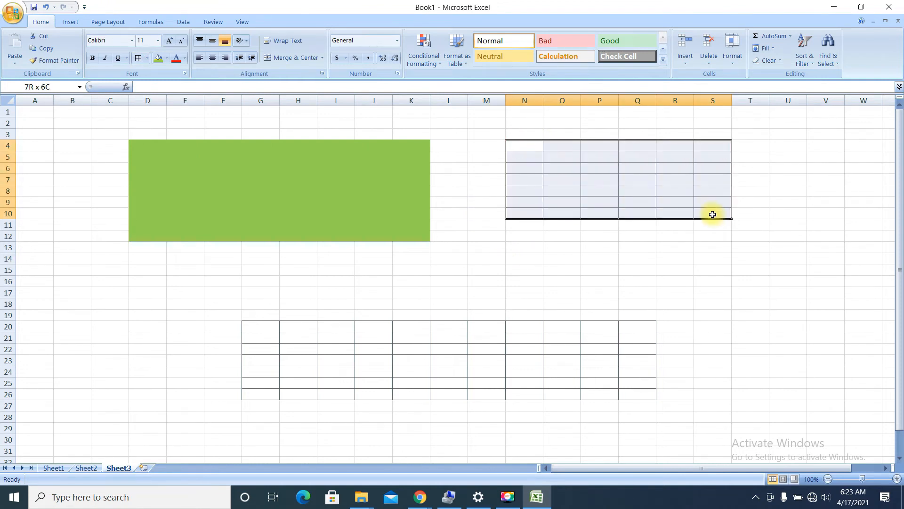
{"action": "left_click", "coordinate": [148, 59]}
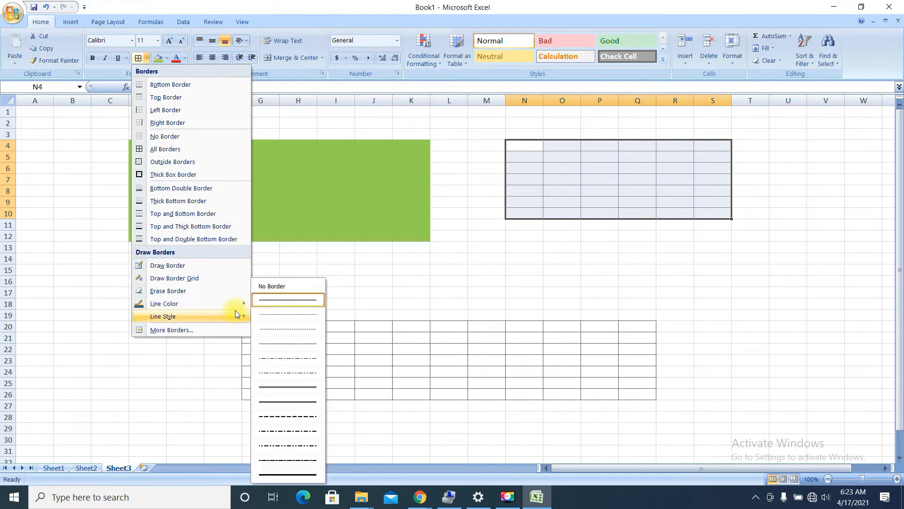
{"action": "mouse_move", "coordinate": [237, 309]}
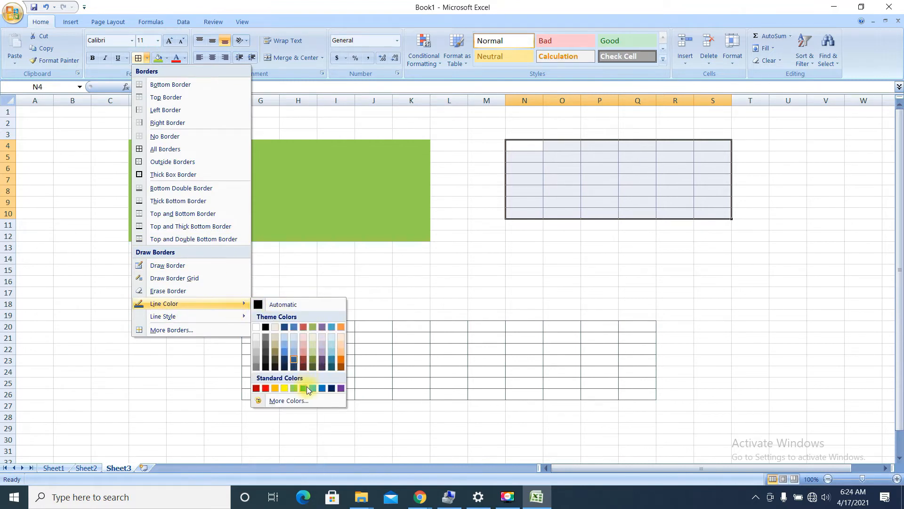
{"action": "left_click", "coordinate": [267, 389]}
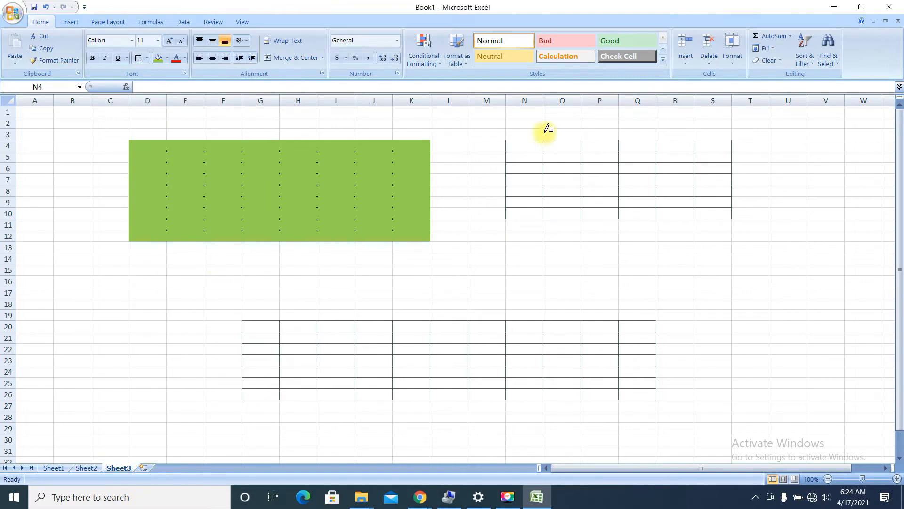
{"action": "left_click_drag", "start_coordinate": [736, 187], "coordinate": [711, 216]}
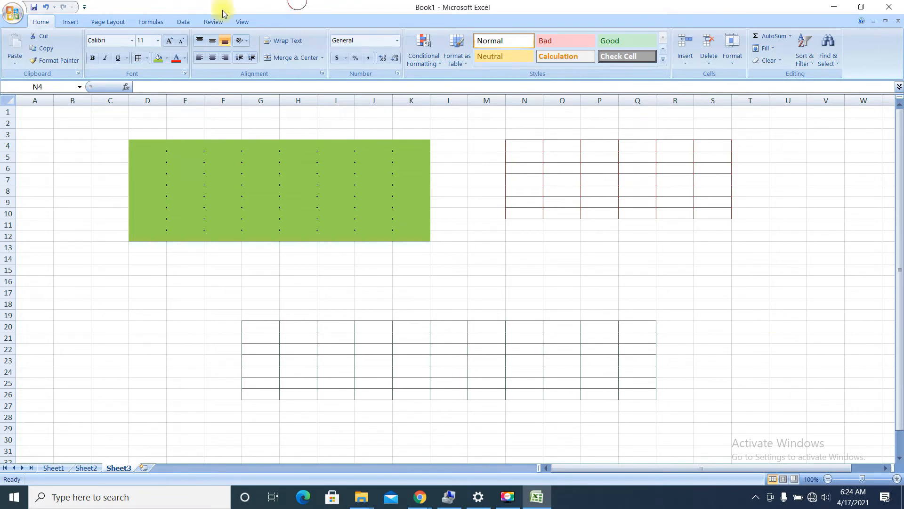
Set the border line style to the fine hairline and redraw the border grid over G20:R26
{"action": "left_click", "coordinate": [148, 58]}
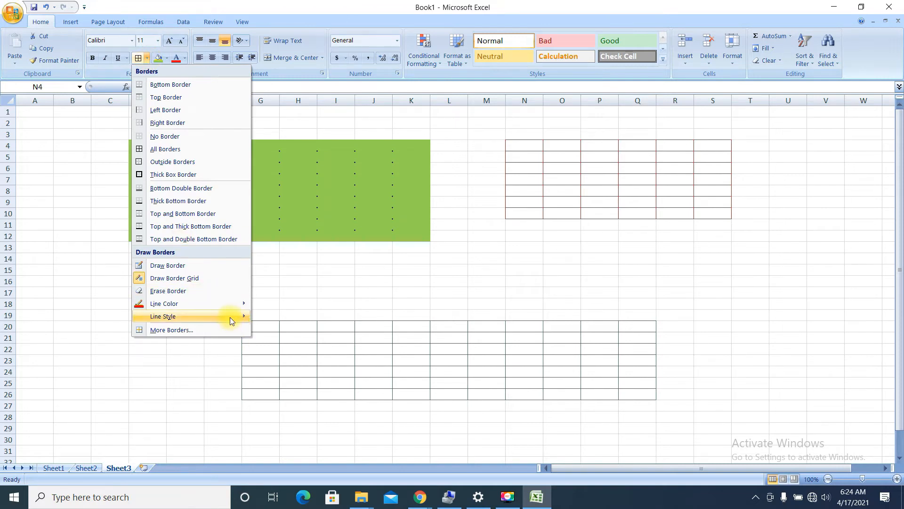
{"action": "mouse_move", "coordinate": [231, 320]}
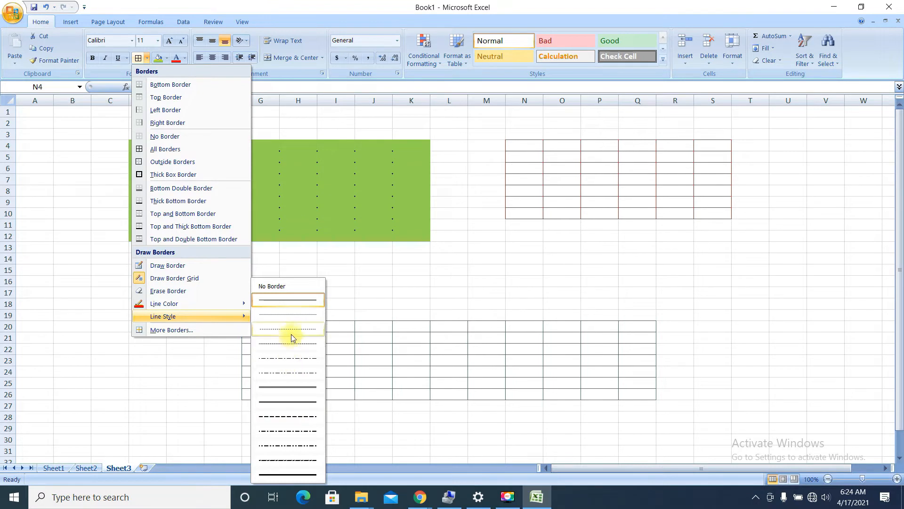
{"action": "left_click", "coordinate": [285, 314]}
{"action": "mouse_move", "coordinate": [256, 327]}
{"action": "left_mouse_down"}
{"action": "mouse_move", "coordinate": [589, 398]}
{"action": "mouse_move", "coordinate": [620, 414]}
{"action": "mouse_move", "coordinate": [668, 377]}
{"action": "mouse_move", "coordinate": [664, 387]}
{"action": "left_mouse_up"}
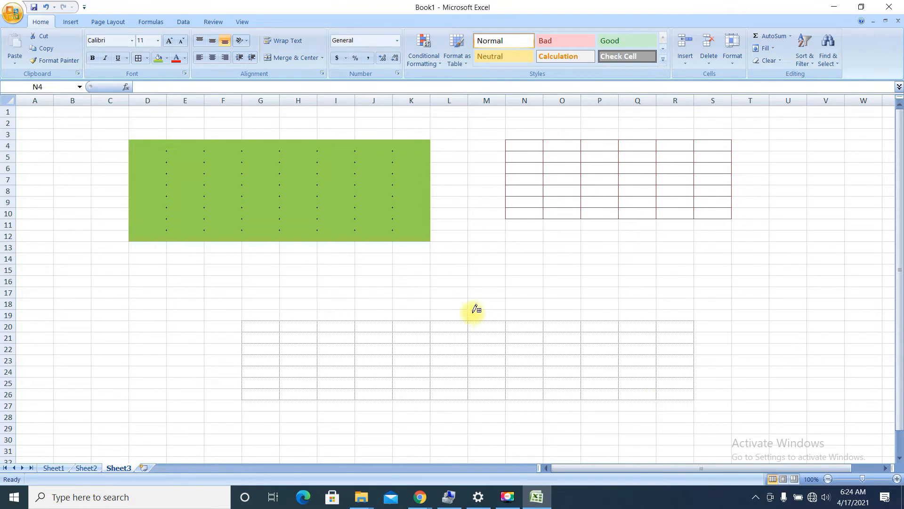
Set the border line style to the double line and redraw the border grid over G20:R26, plus a bottom border on T16
{"action": "left_click", "coordinate": [147, 58]}
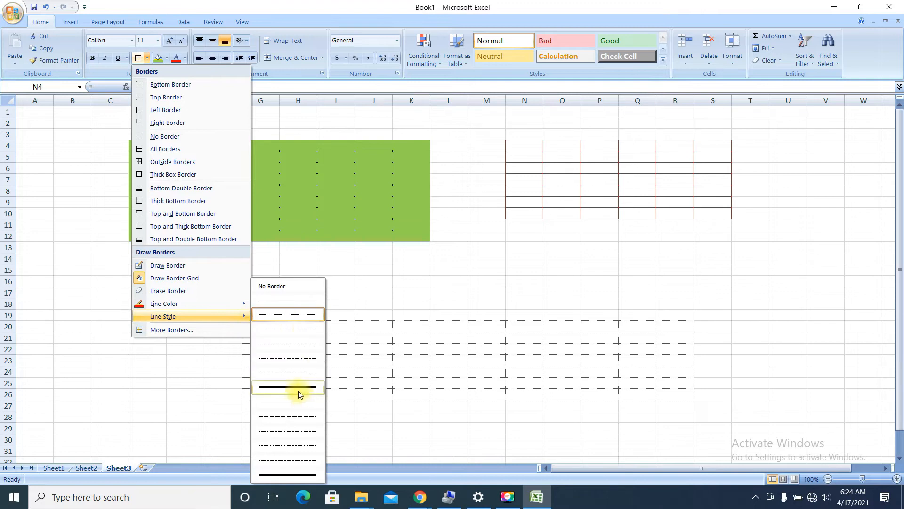
{"action": "left_click", "coordinate": [298, 391]}
{"action": "left_click_drag", "start_coordinate": [264, 325], "coordinate": [681, 398]}
{"action": "left_click", "coordinate": [763, 285]}
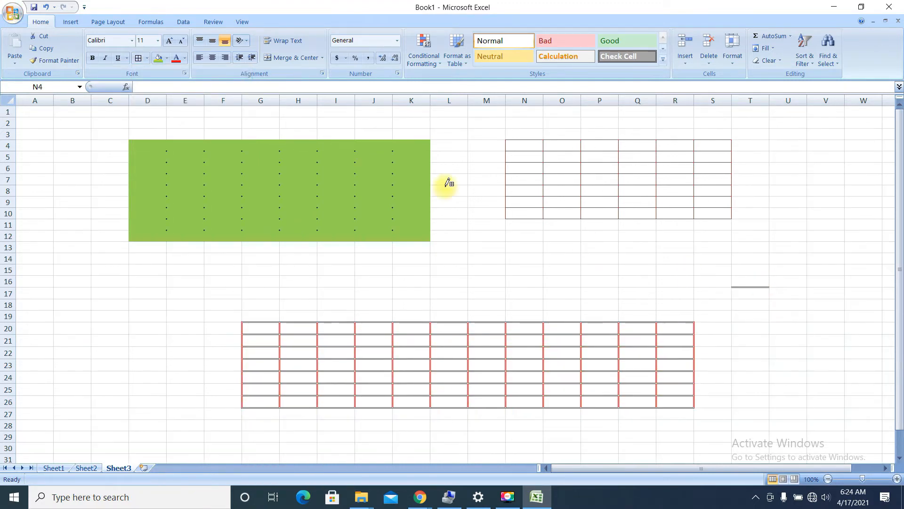
Insert a new blank worksheet after Sheet3
{"action": "left_click", "coordinate": [148, 58]}
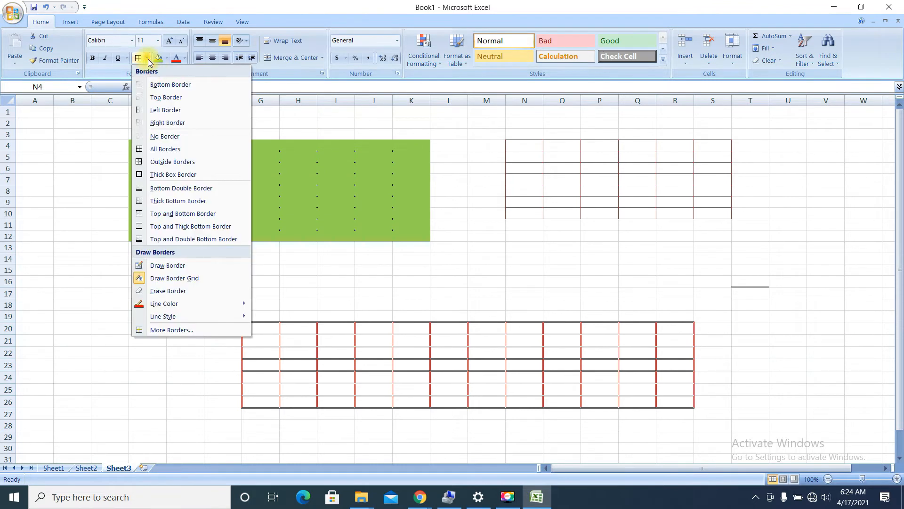
{"action": "mouse_move", "coordinate": [176, 319]}
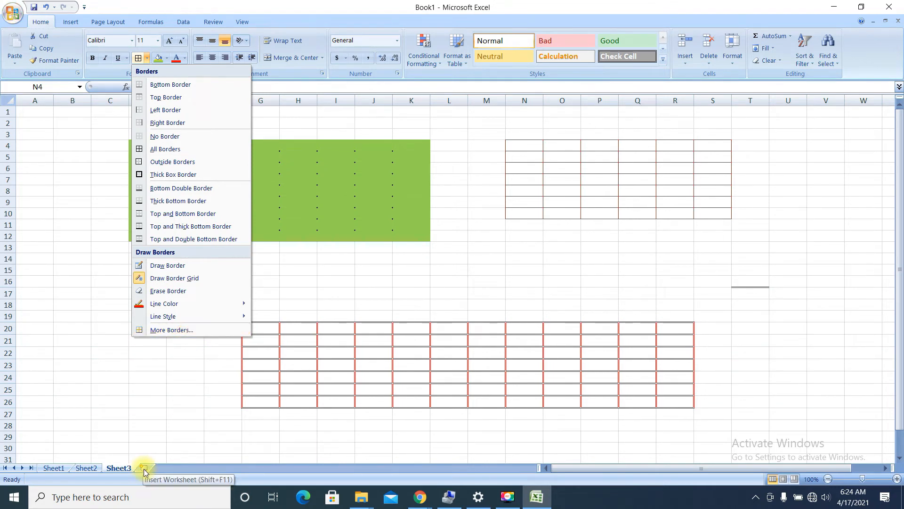
{"action": "left_click", "coordinate": [90, 365]}
{"action": "left_click", "coordinate": [145, 469]}
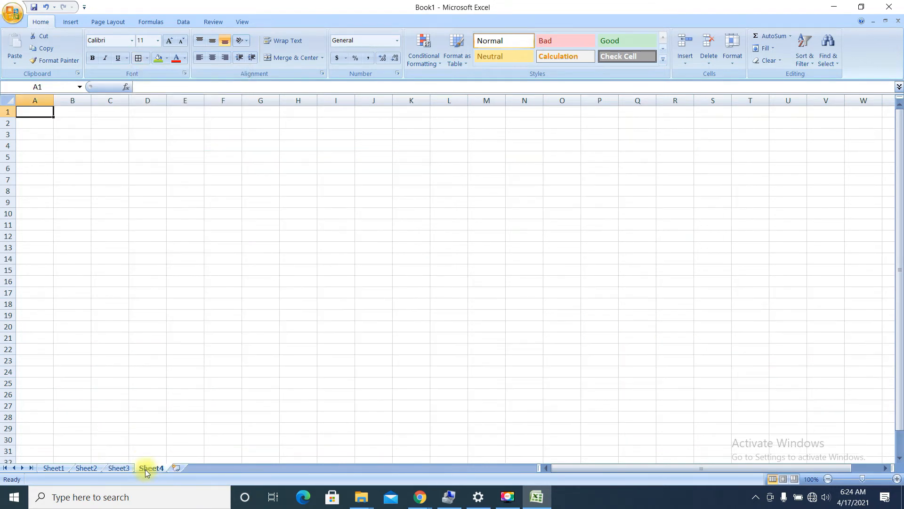
Add an upward diagonal border line across cell C3 using the detailed border settings
{"action": "left_click", "coordinate": [118, 134]}
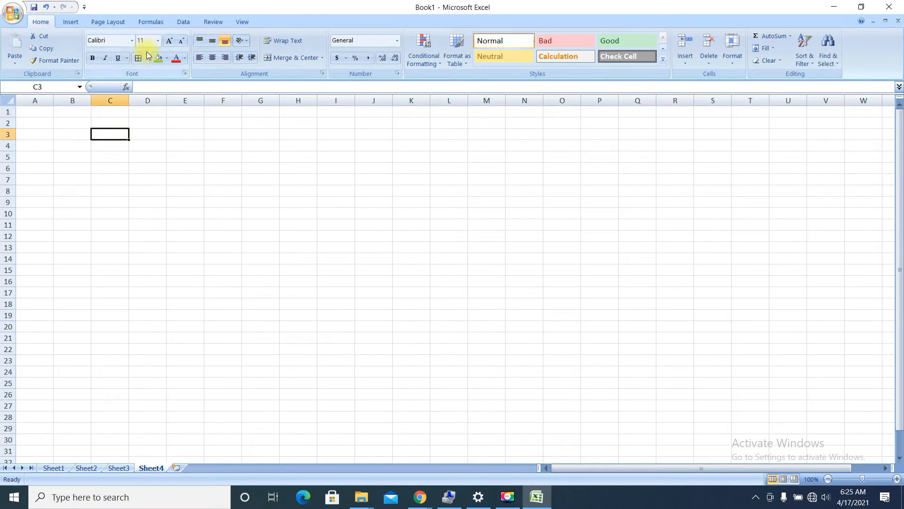
{"action": "left_click", "coordinate": [147, 57]}
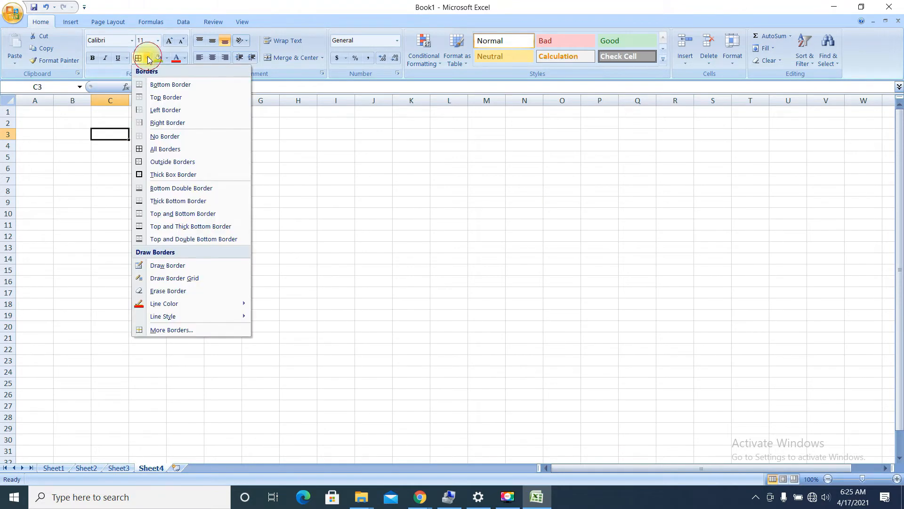
{"action": "left_click", "coordinate": [179, 330]}
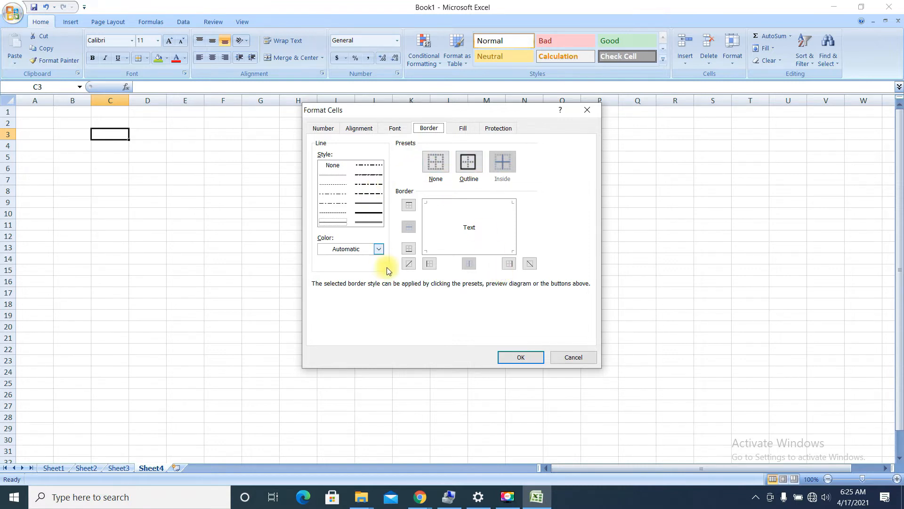
{"action": "left_click", "coordinate": [409, 265]}
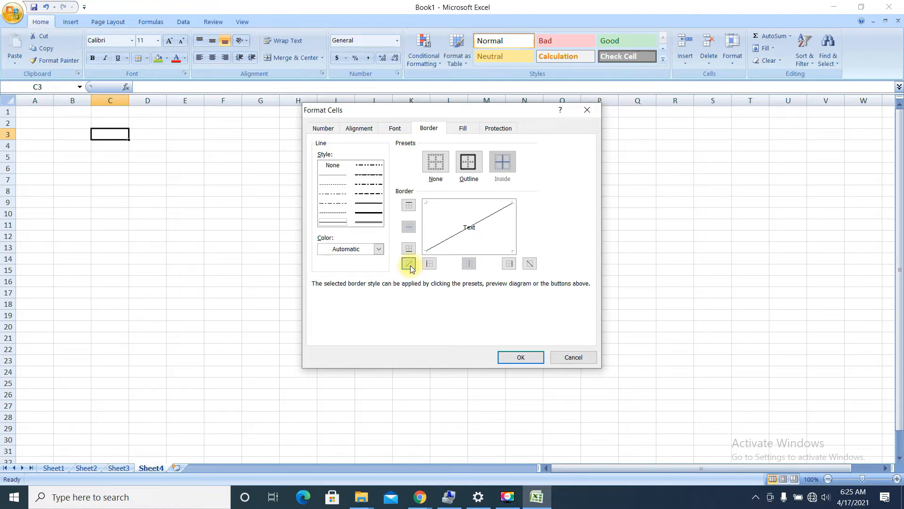
{"action": "left_click", "coordinate": [530, 357]}
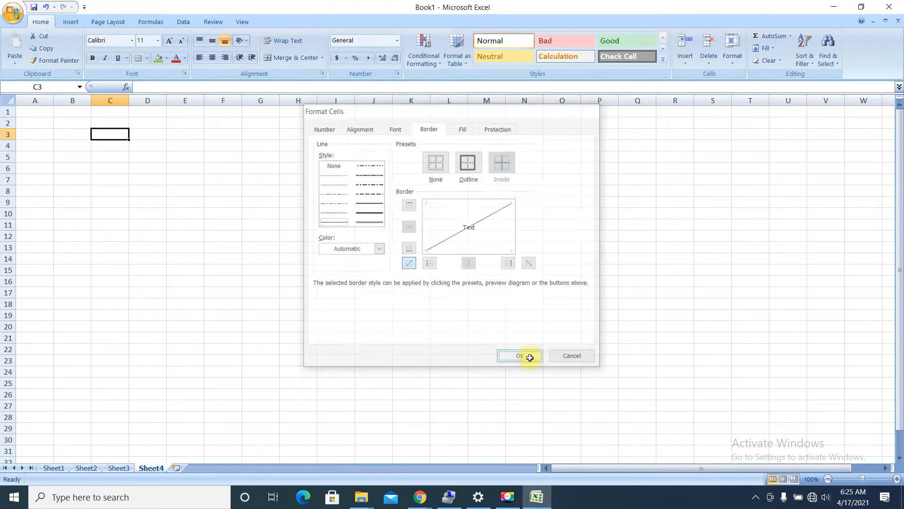
{"action": "left_click", "coordinate": [272, 159]}
{"action": "left_click", "coordinate": [105, 132]}
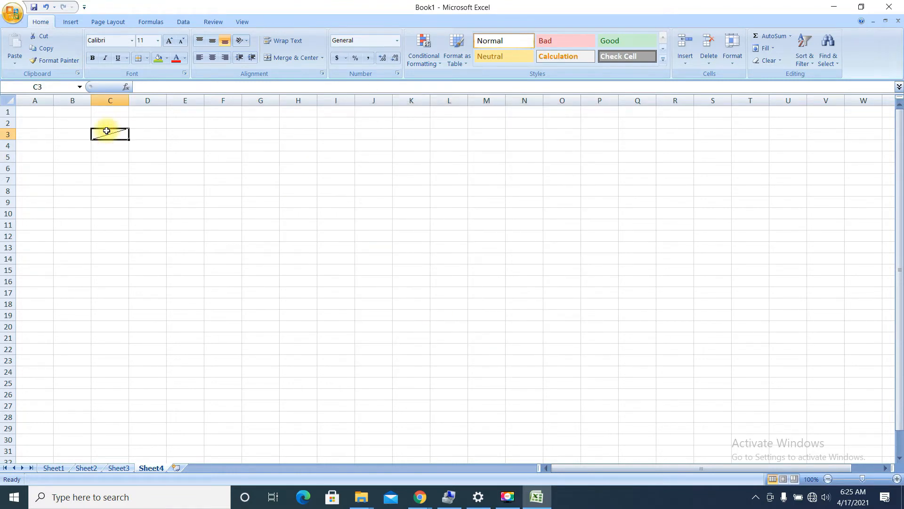
{"action": "left_click_drag", "start_coordinate": [122, 134], "coordinate": [172, 157]}
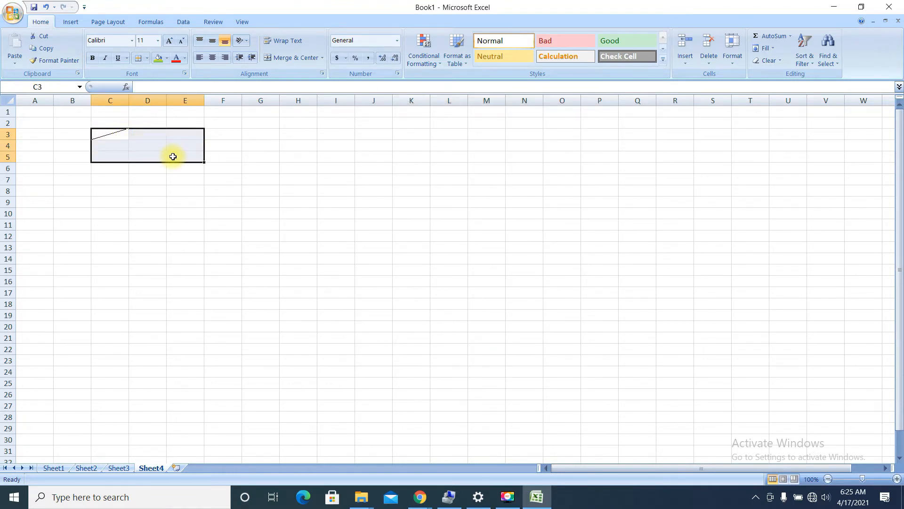
{"action": "left_click", "coordinate": [259, 171]}
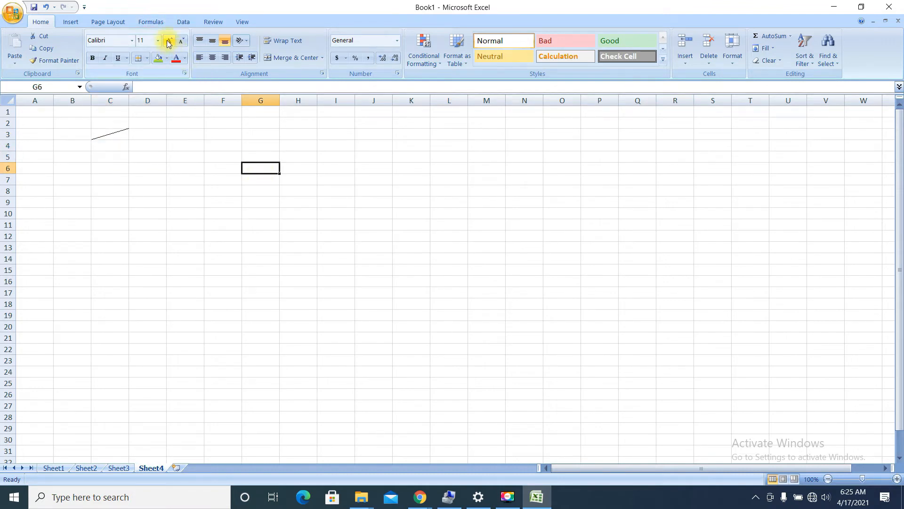
Enter the text "ggggj" in cell F7
{"action": "left_click", "coordinate": [228, 176]}
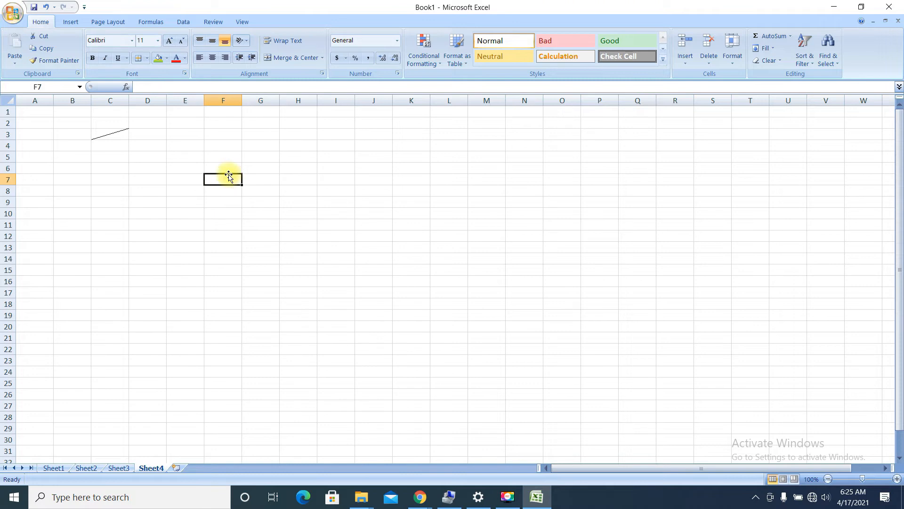
{"action": "type", "text": "ggggj"}
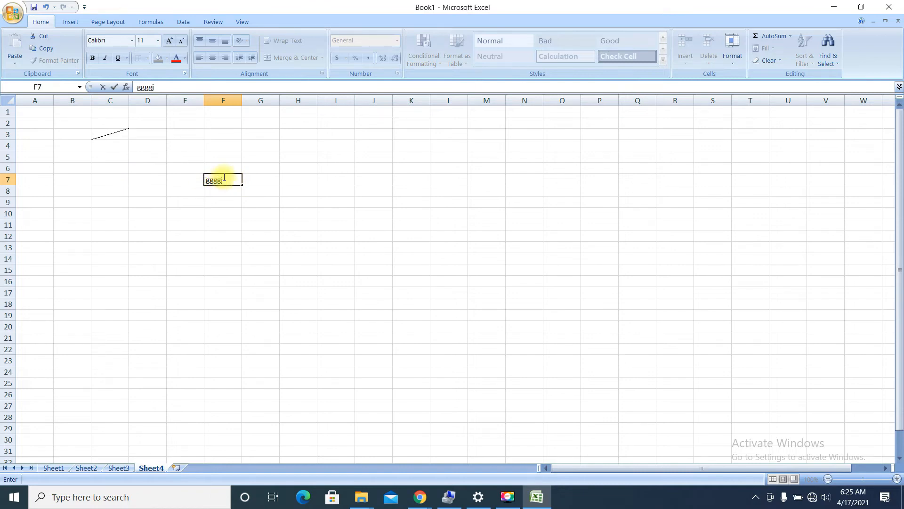
{"action": "left_click", "coordinate": [203, 177]}
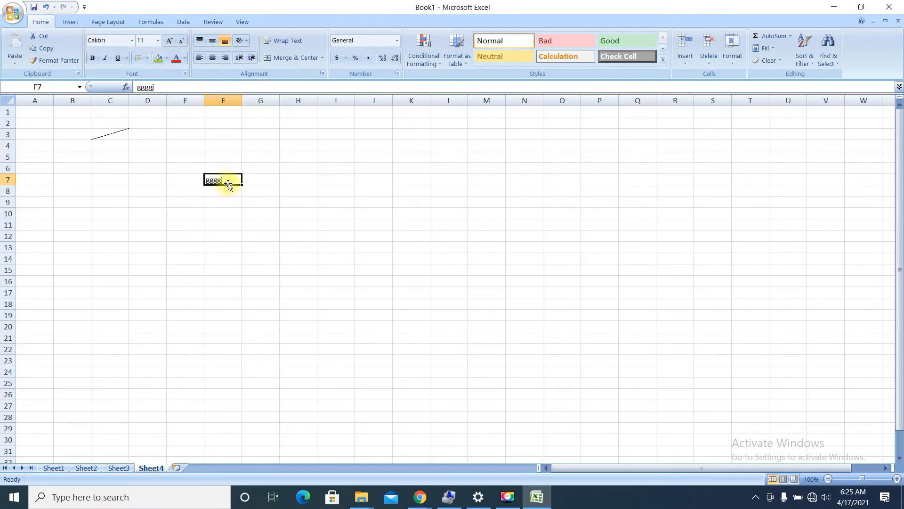
{"action": "left_click", "coordinate": [283, 161]}
Increase the font size of the text in F7 stepwise to 28
{"action": "double_click", "coordinate": [237, 178]}
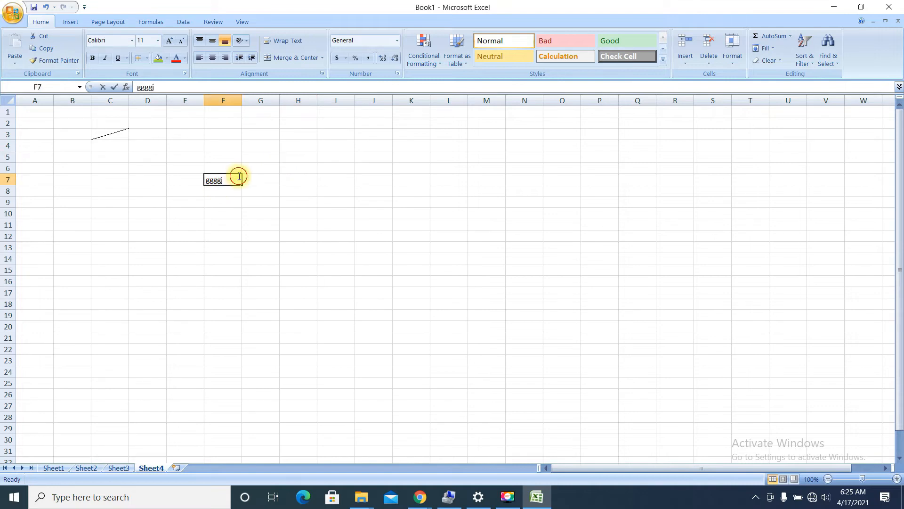
{"action": "left_click_drag", "start_coordinate": [235, 178], "coordinate": [155, 173]}
{"action": "left_click", "coordinate": [168, 42]}
{"action": "left_click", "coordinate": [166, 43]}
{"action": "left_click", "coordinate": [166, 43]}
{"action": "left_click", "coordinate": [166, 43]}
{"action": "left_click", "coordinate": [166, 42]}
{"action": "left_click", "coordinate": [166, 42]}
{"action": "left_click", "coordinate": [166, 43]}
{"action": "left_click", "coordinate": [166, 42]}
{"action": "left_click", "coordinate": [166, 42]}
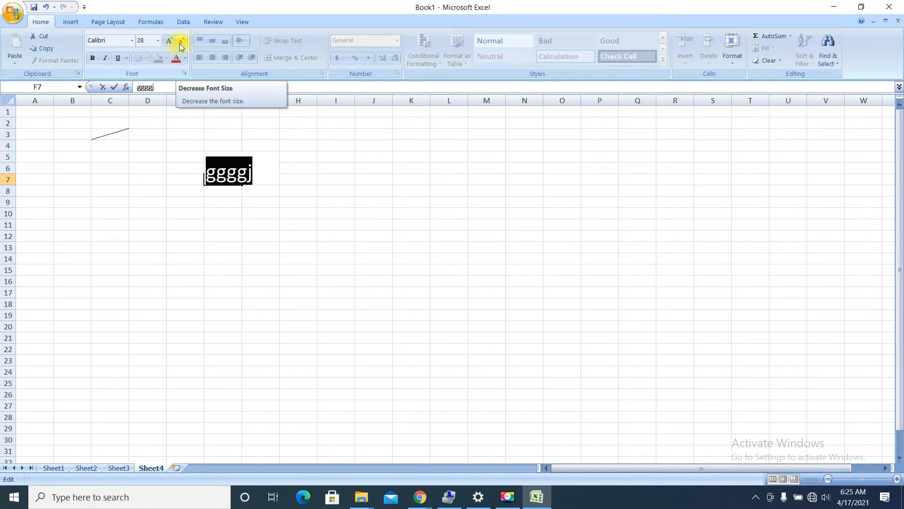
Decrease the font size of the text in F7 stepwise to 11 and finish editing the cell
{"action": "left_click", "coordinate": [179, 43]}
{"action": "left_click", "coordinate": [179, 43]}
{"action": "left_click", "coordinate": [179, 44]}
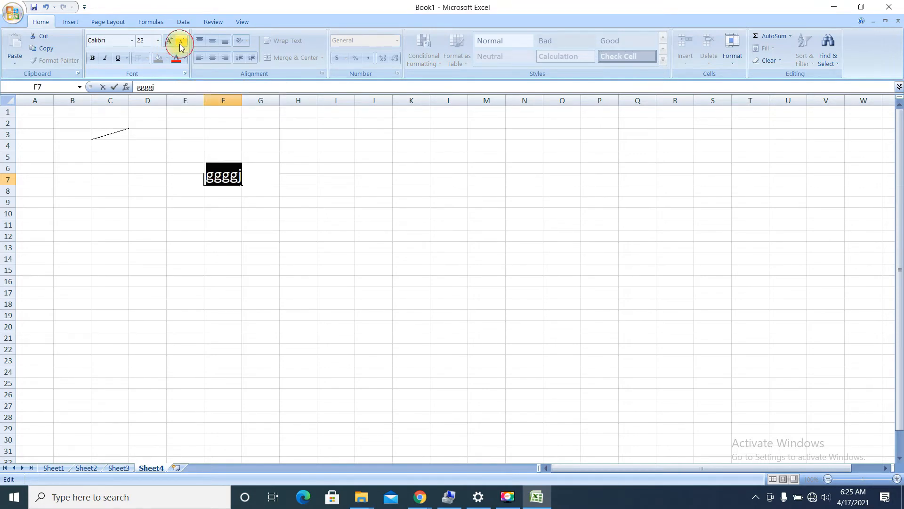
{"action": "left_click", "coordinate": [180, 43]}
{"action": "left_click", "coordinate": [180, 44]}
{"action": "left_click", "coordinate": [180, 44]}
{"action": "left_click", "coordinate": [179, 44]}
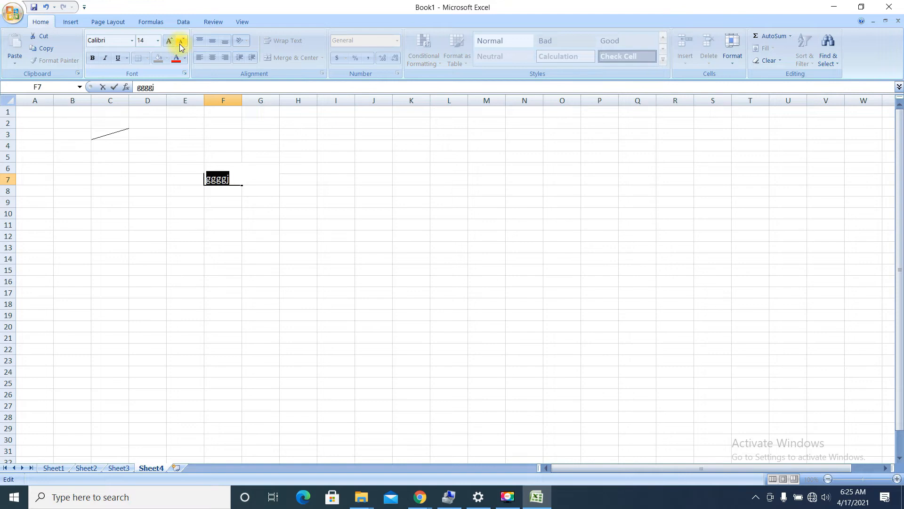
{"action": "left_click", "coordinate": [180, 44]}
{"action": "left_click", "coordinate": [179, 44]}
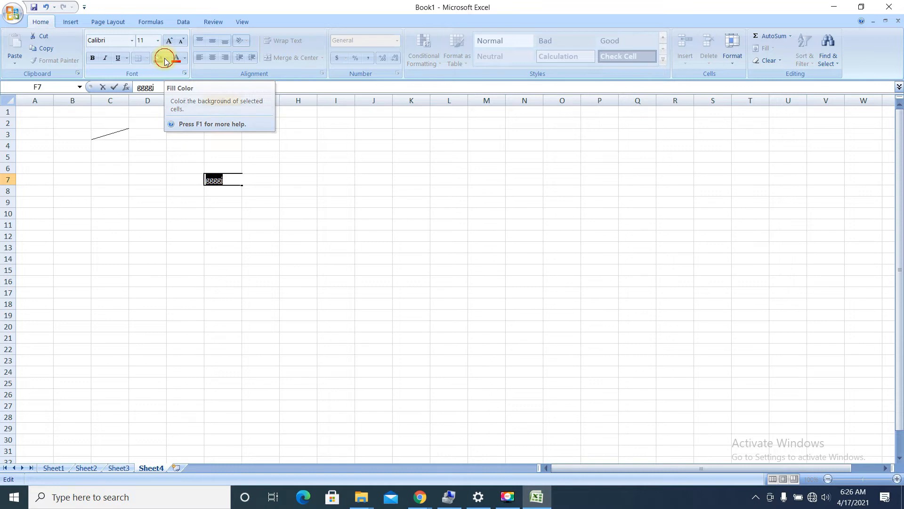
{"action": "left_click", "coordinate": [134, 210]}
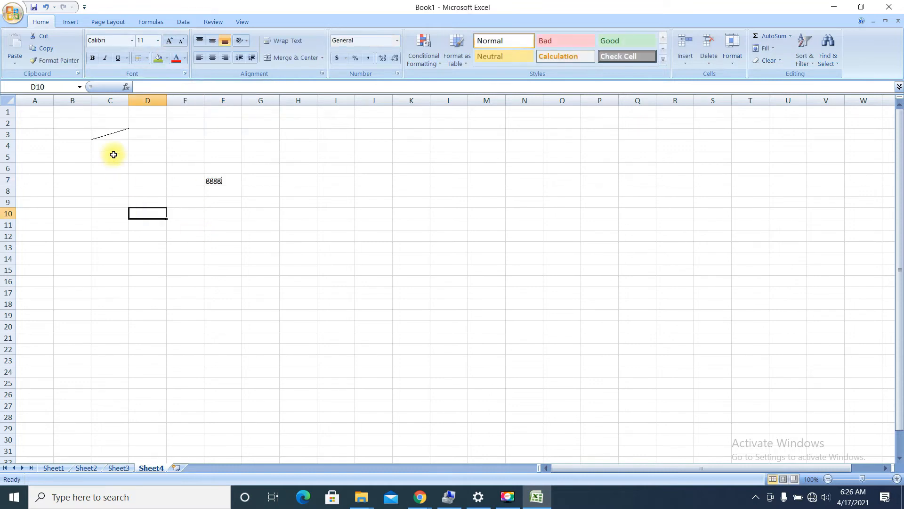
Fill the range C8:J16 with the lightest orange theme color
{"action": "left_click_drag", "start_coordinate": [121, 192], "coordinate": [382, 278]}
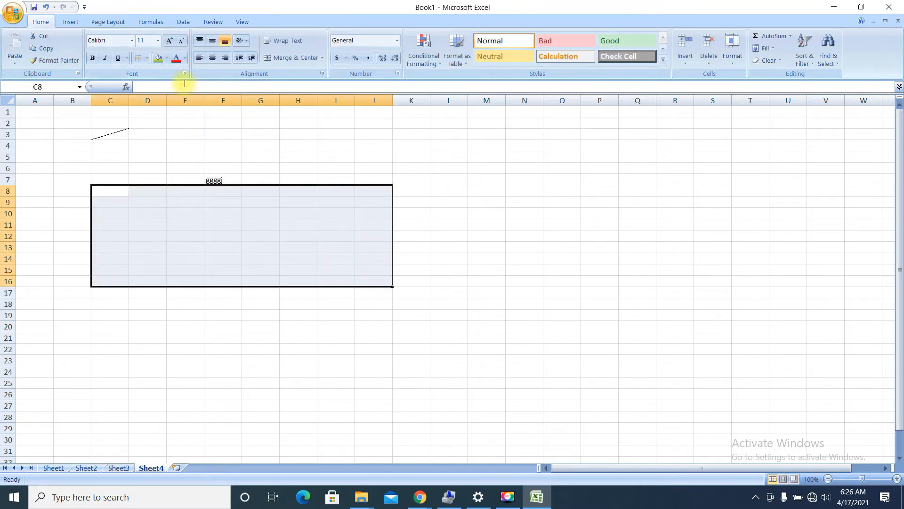
{"action": "left_click", "coordinate": [168, 59]}
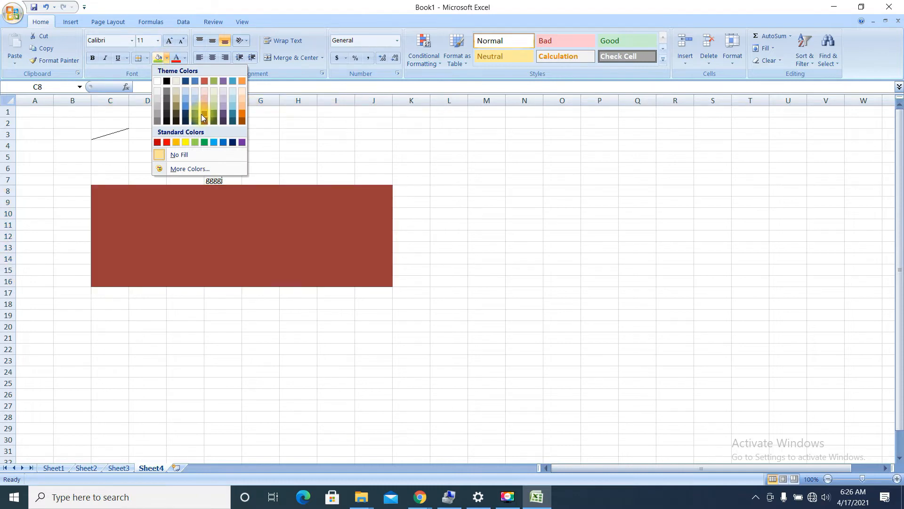
{"action": "left_click", "coordinate": [240, 93]}
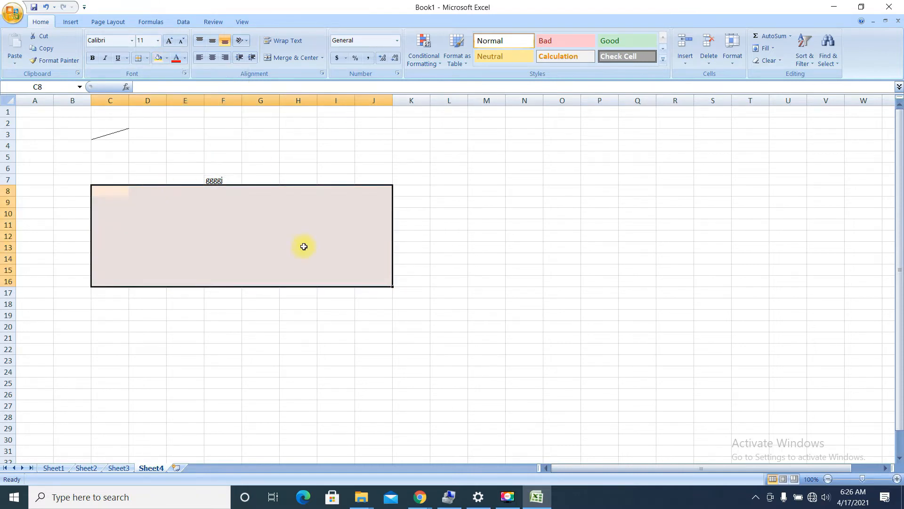
{"action": "left_click", "coordinate": [446, 225]}
{"action": "left_click_drag", "start_coordinate": [490, 234], "coordinate": [502, 251]}
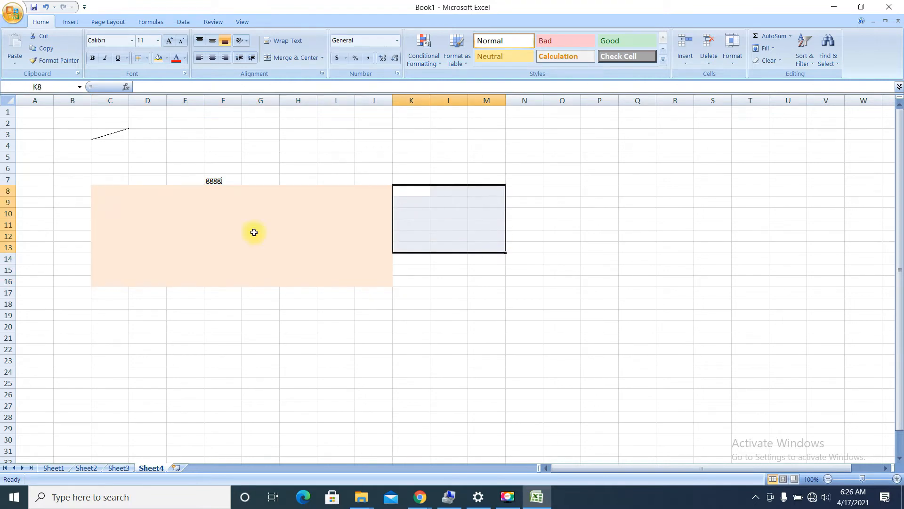
{"action": "left_click", "coordinate": [95, 190]}
{"action": "left_click", "coordinate": [105, 169]}
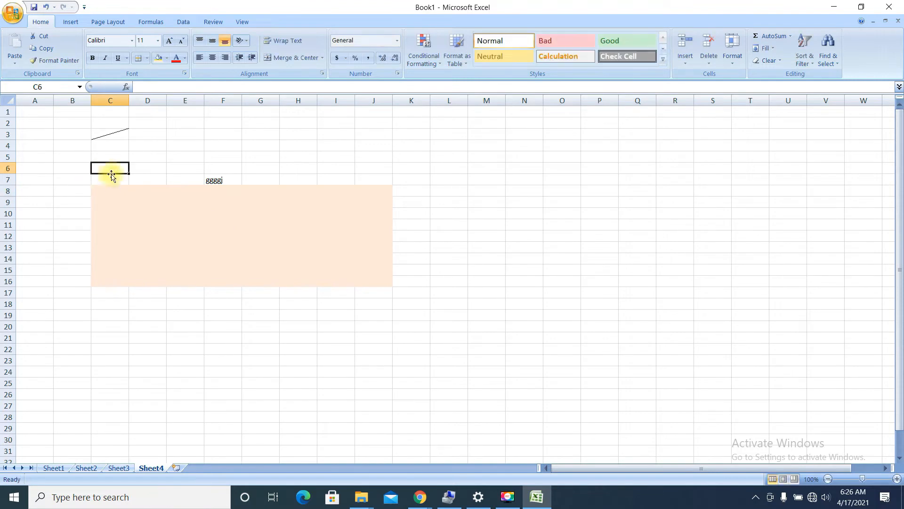
Change the fill color of the range C8:J16 to white
{"action": "left_click_drag", "start_coordinate": [101, 192], "coordinate": [375, 278]}
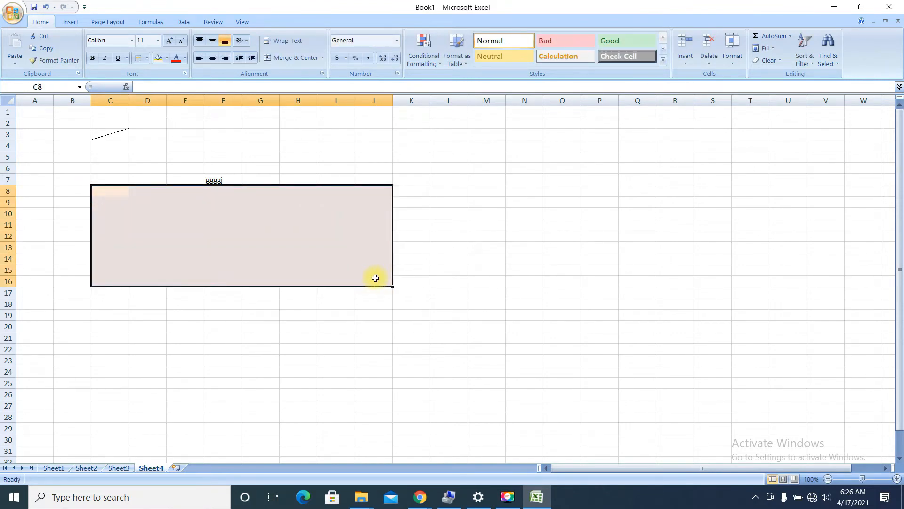
{"action": "left_click", "coordinate": [167, 58]}
{"action": "left_click", "coordinate": [158, 81]}
{"action": "left_click", "coordinate": [273, 176]}
{"action": "left_click", "coordinate": [191, 210]}
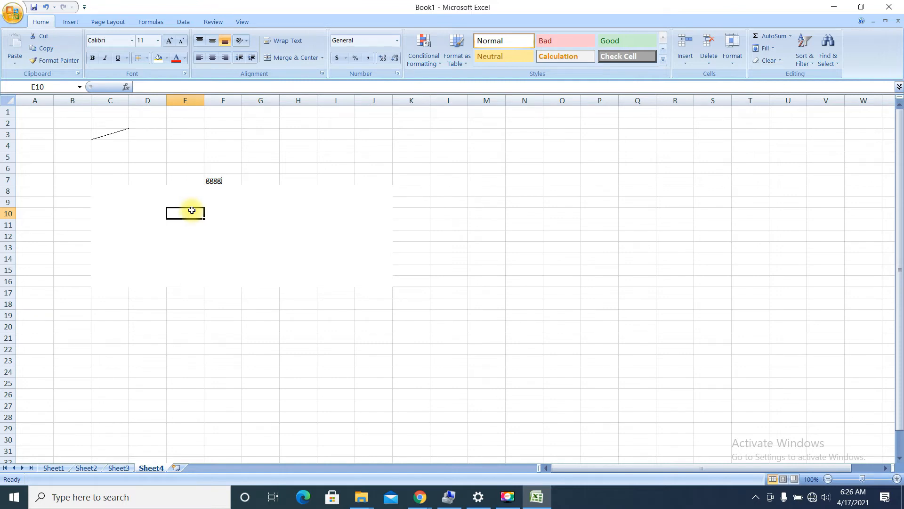
Undo the white and light orange fills on the range C8:J16
{"action": "left_click", "coordinate": [540, 255]}
{"action": "key", "text": "ctrl+z"}
{"action": "key", "text": "ctrl+y"}
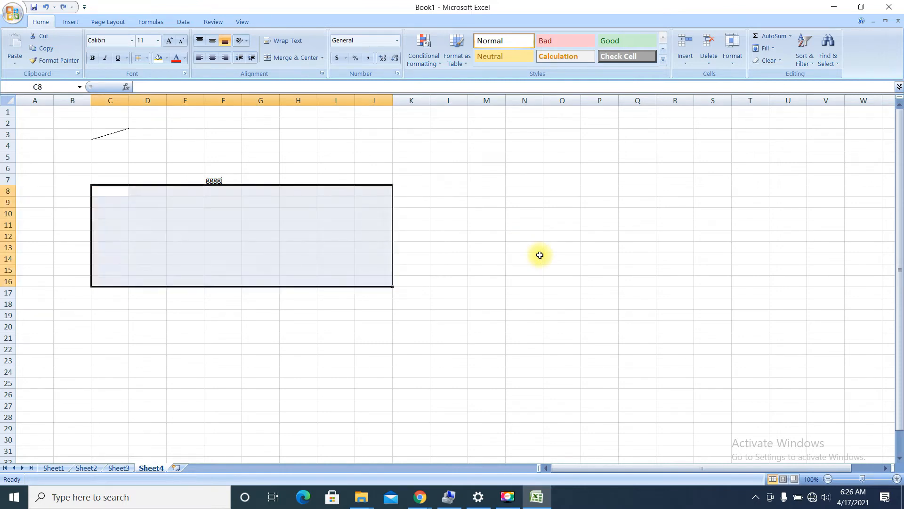
{"action": "key", "text": "ctrl+z"}
{"action": "key", "text": "ctrl+z"}
{"action": "left_click", "coordinate": [232, 203]}
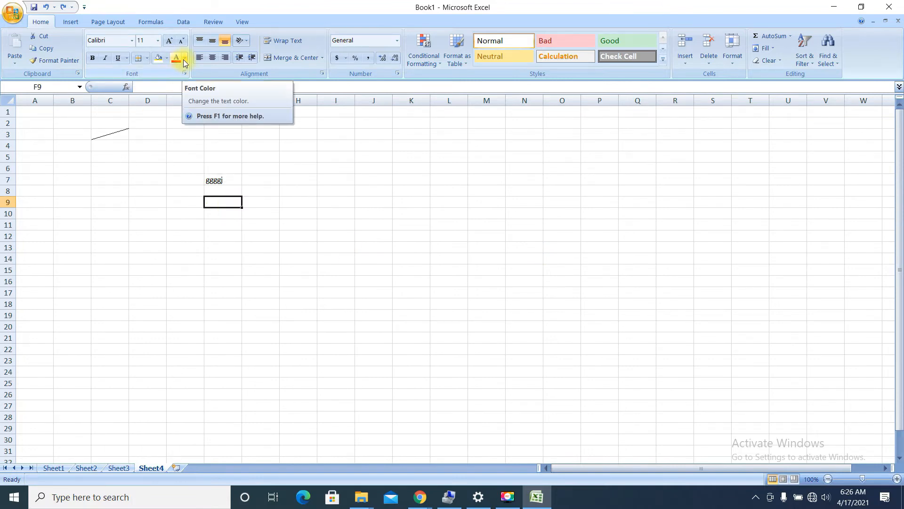
{"action": "left_click", "coordinate": [186, 202]}
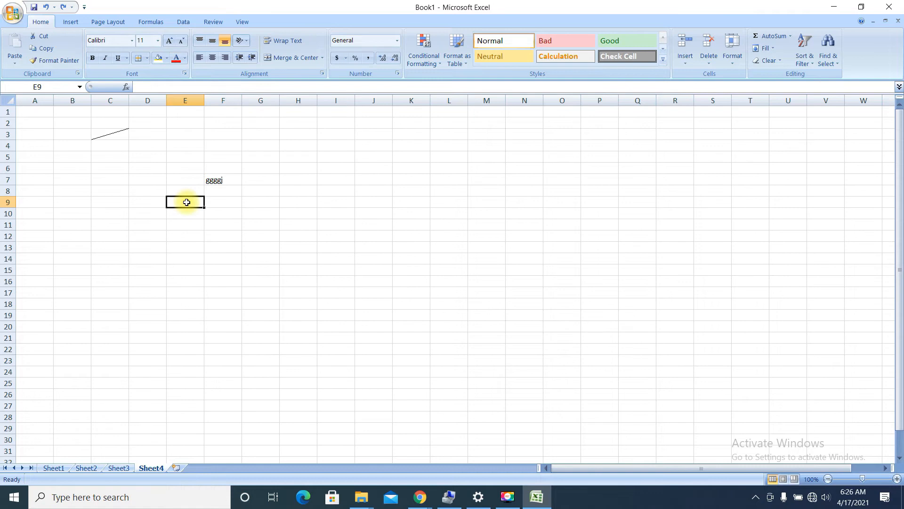
Enter the text "magic micro" in cell E9 and widen column E so the text fits
{"action": "type", "text": "m"}
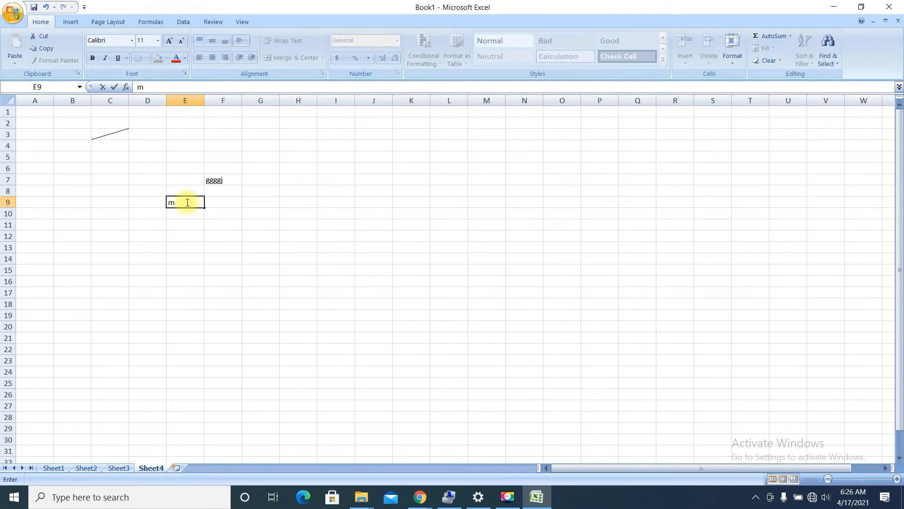
{"action": "type", "text": "agic micro"}
{"action": "key", "text": "F2"}
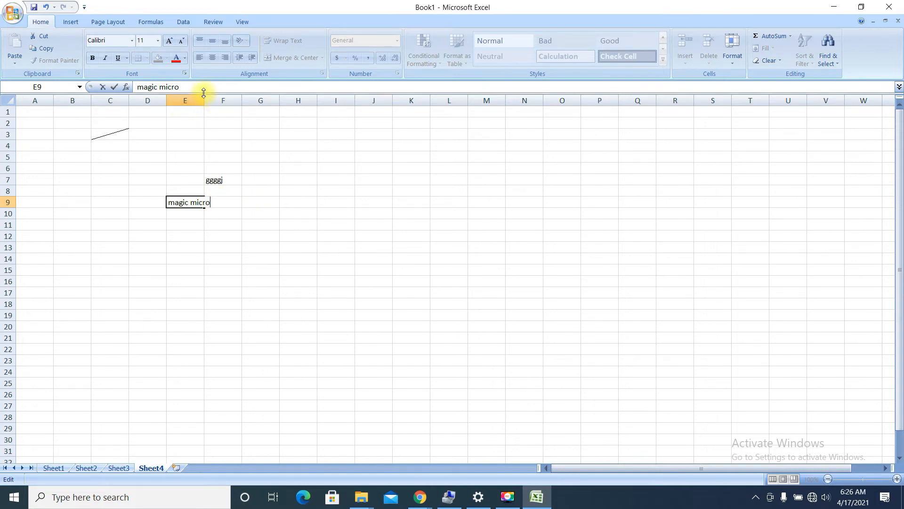
{"action": "left_click", "coordinate": [203, 134]}
{"action": "left_click", "coordinate": [184, 200]}
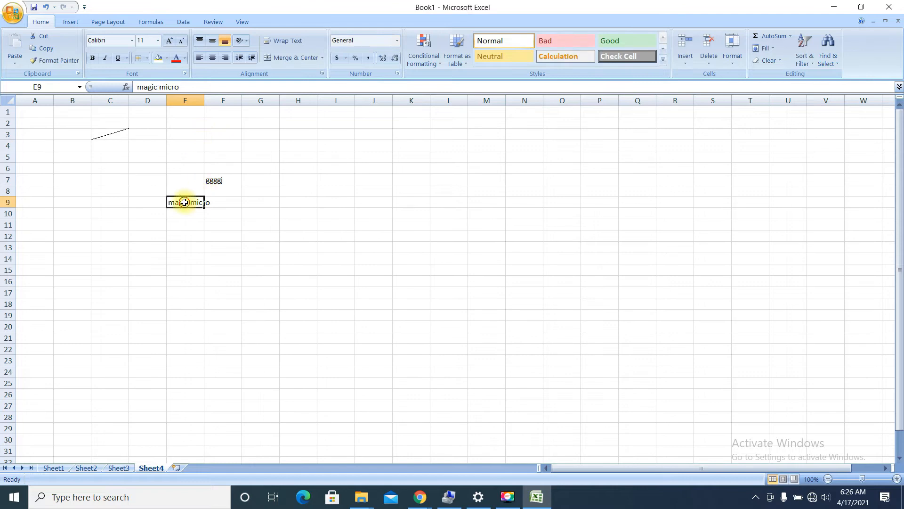
{"action": "left_click_drag", "start_coordinate": [204, 98], "coordinate": [241, 99]}
Change the font color of all the text in cell E9 to standard red and finish editing the cell
{"action": "double_click", "coordinate": [209, 201]}
{"action": "left_click_drag", "start_coordinate": [211, 202], "coordinate": [91, 202]}
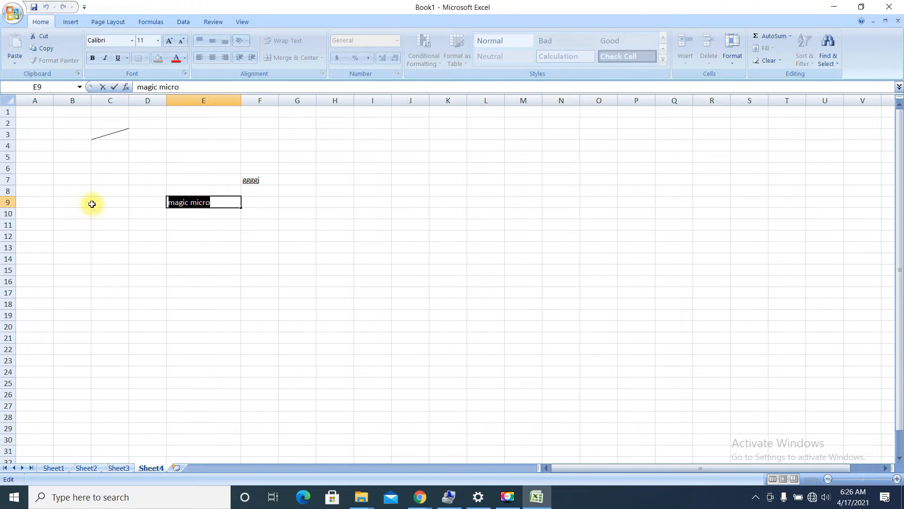
{"action": "left_click", "coordinate": [185, 57]}
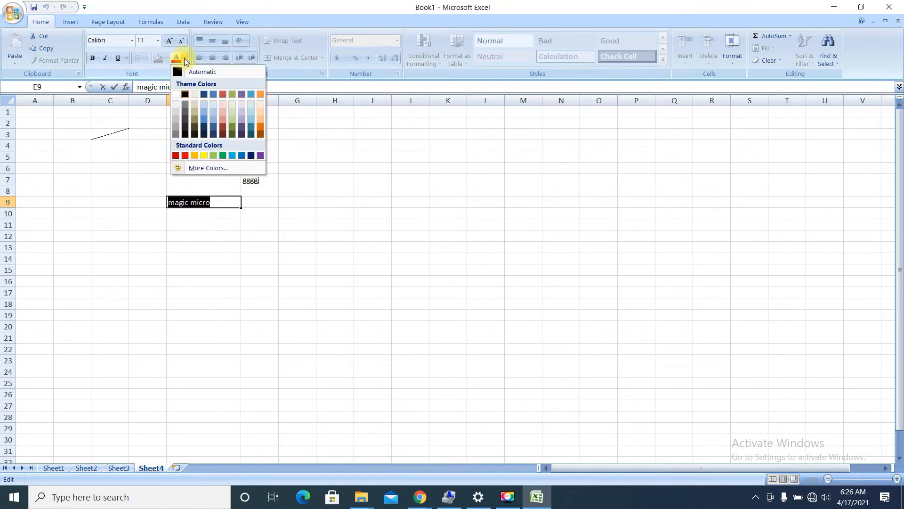
{"action": "left_click", "coordinate": [184, 155]}
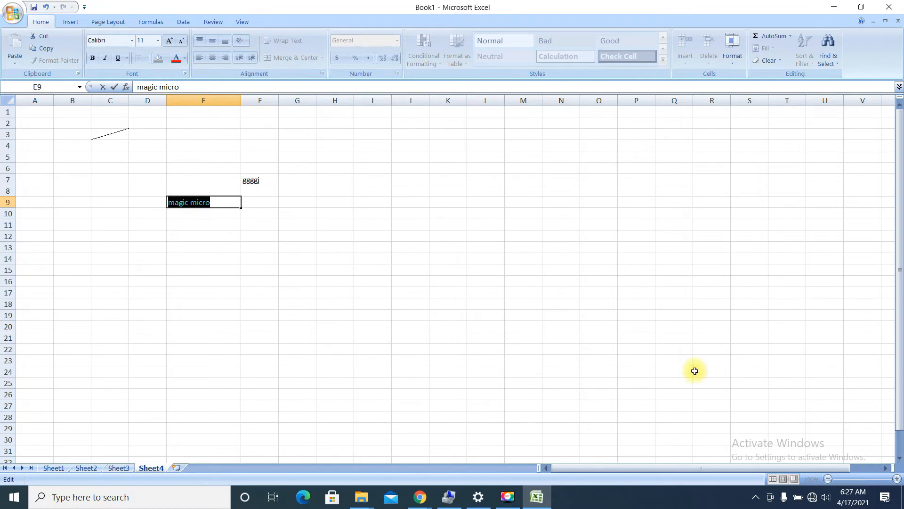
{"action": "left_click", "coordinate": [855, 476]}
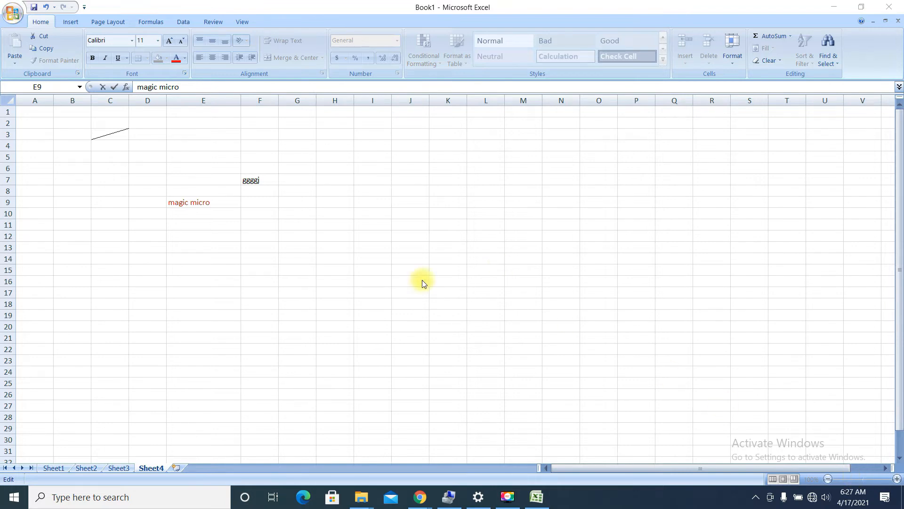
{"action": "left_click", "coordinate": [186, 59]}
{"action": "left_click", "coordinate": [394, 238]}
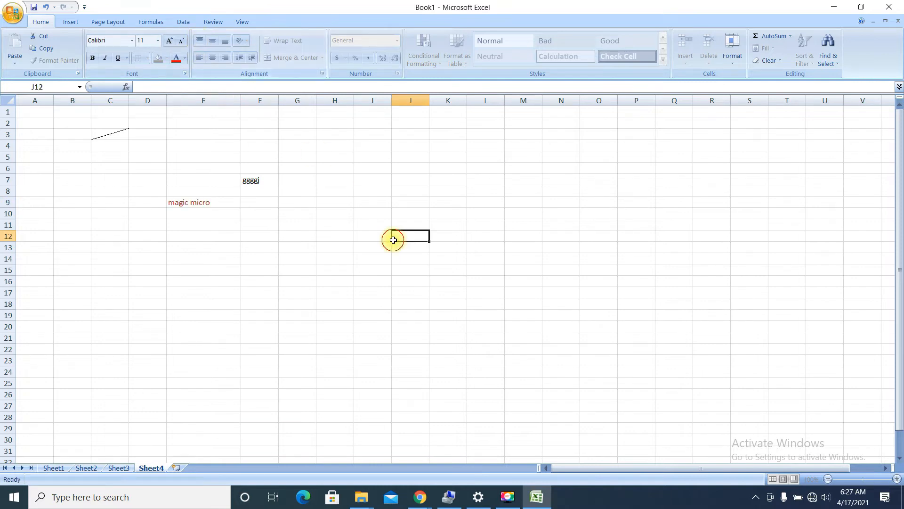
{"action": "left_click", "coordinate": [345, 254]}
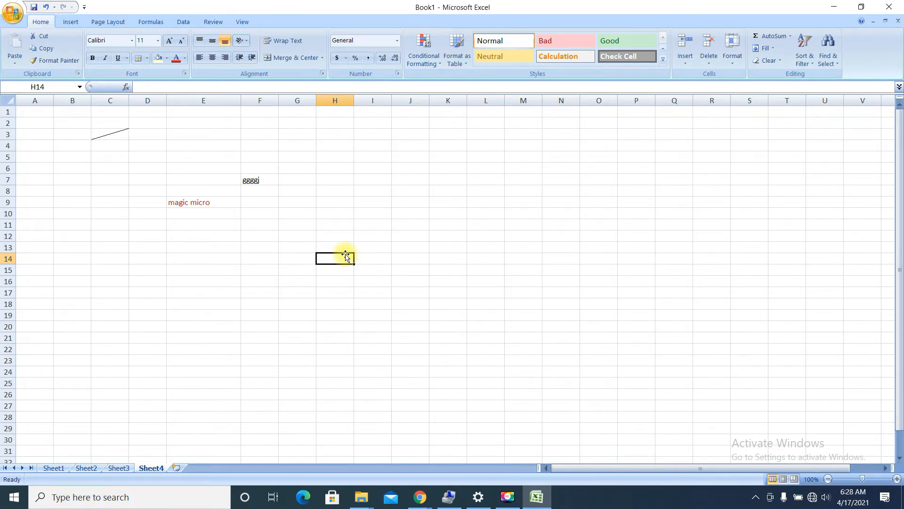
Enter the word "solution" in cell E12
{"action": "left_click", "coordinate": [198, 237]}
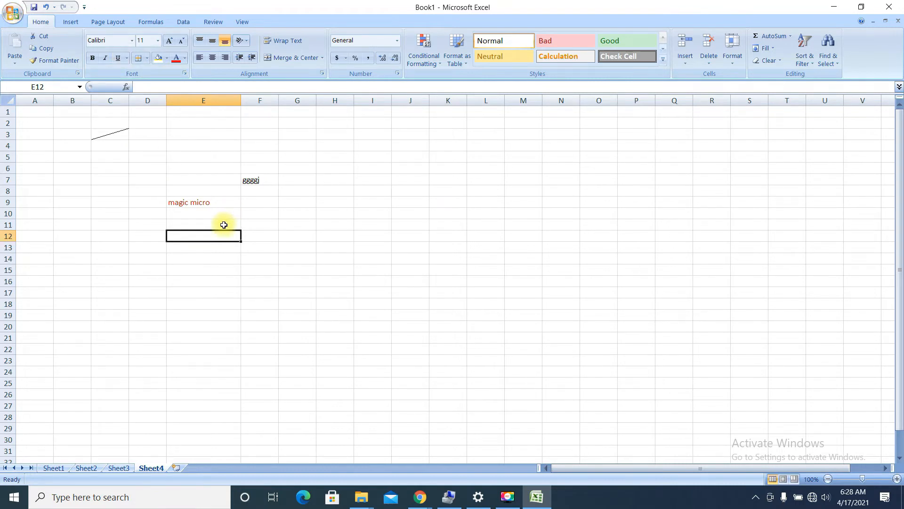
{"action": "type", "text": "soluton"}
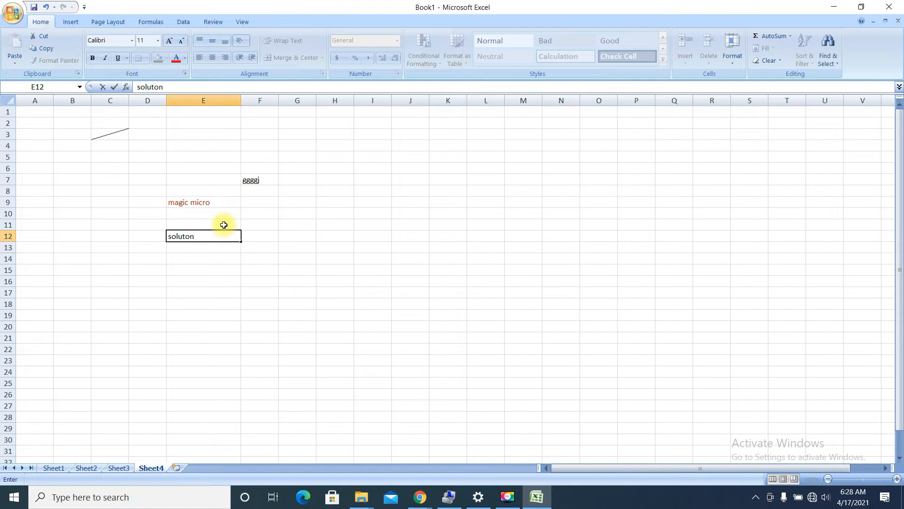
{"action": "key", "text": "BackSpace"}
{"action": "key", "text": "BackSpace"}
{"action": "key", "text": "BackSpace"}
{"action": "type", "text": "tion"}
{"action": "key", "text": "Tab"}
{"action": "key", "text": "Return"}
Cycle the horizontal alignment of cell E12 through center, left and right, ending with left alignment
{"action": "left_click", "coordinate": [204, 236]}
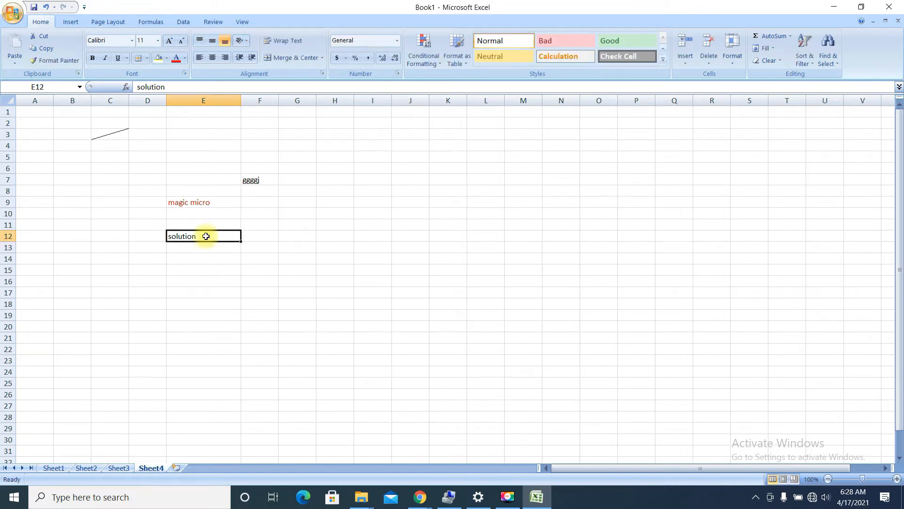
{"action": "left_click", "coordinate": [212, 59]}
{"action": "left_click", "coordinate": [200, 58]}
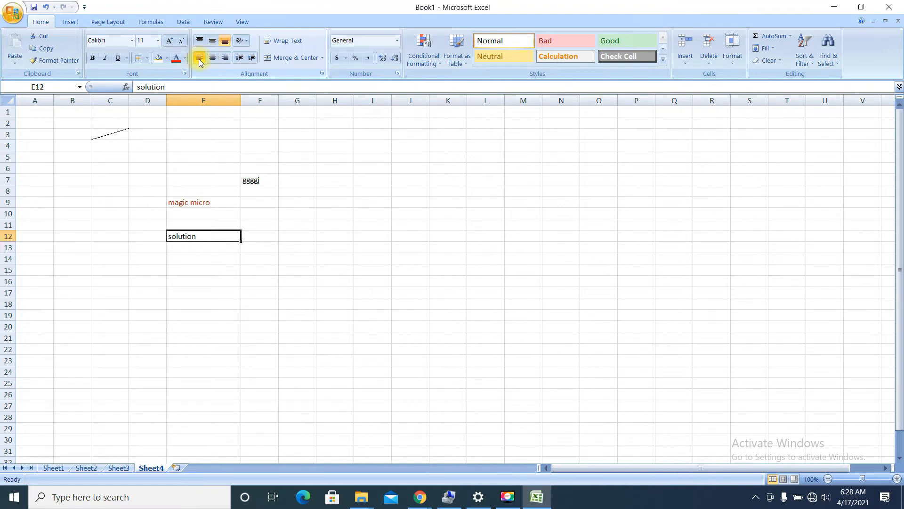
{"action": "left_click", "coordinate": [212, 58]}
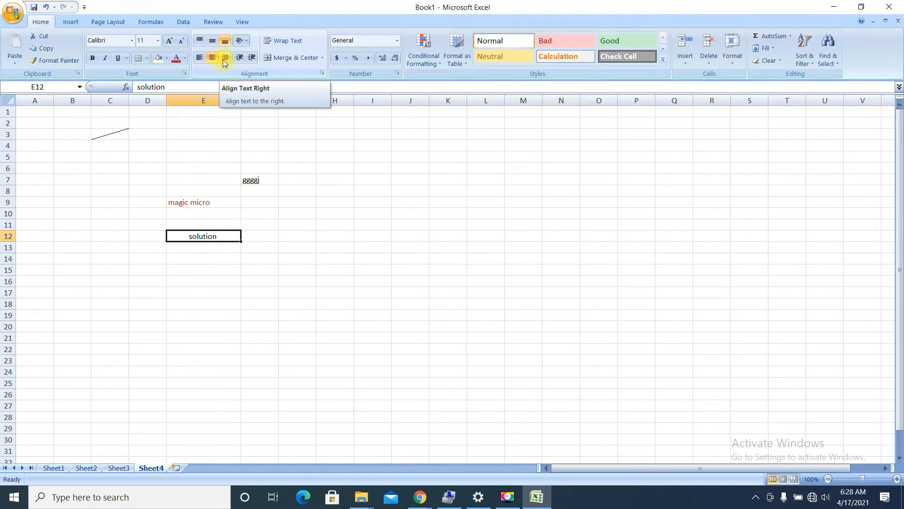
{"action": "left_click", "coordinate": [223, 60]}
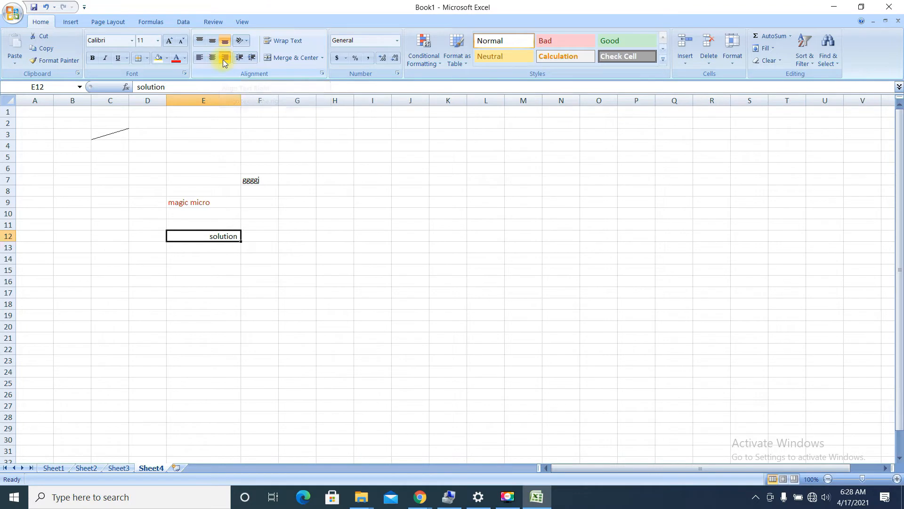
{"action": "left_click", "coordinate": [200, 62]}
{"action": "left_click", "coordinate": [212, 60]}
{"action": "left_click", "coordinate": [225, 59]}
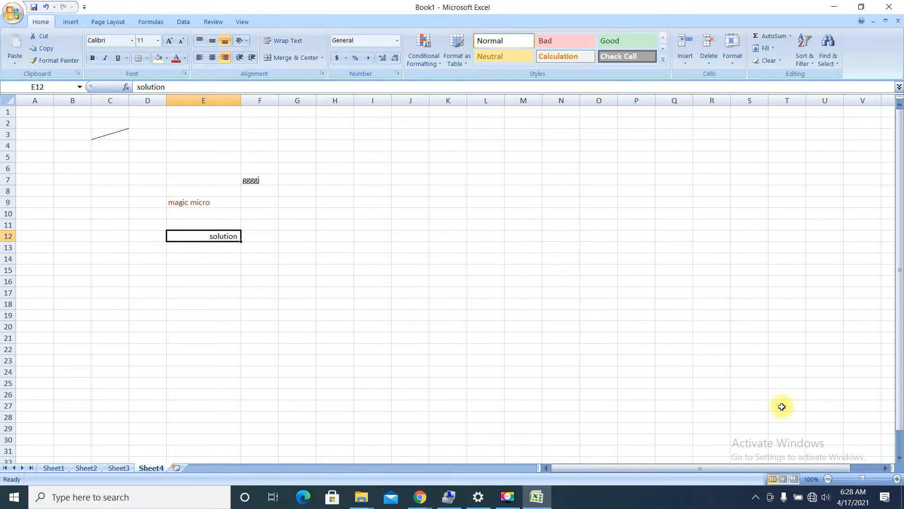
{"action": "left_click", "coordinate": [200, 57]}
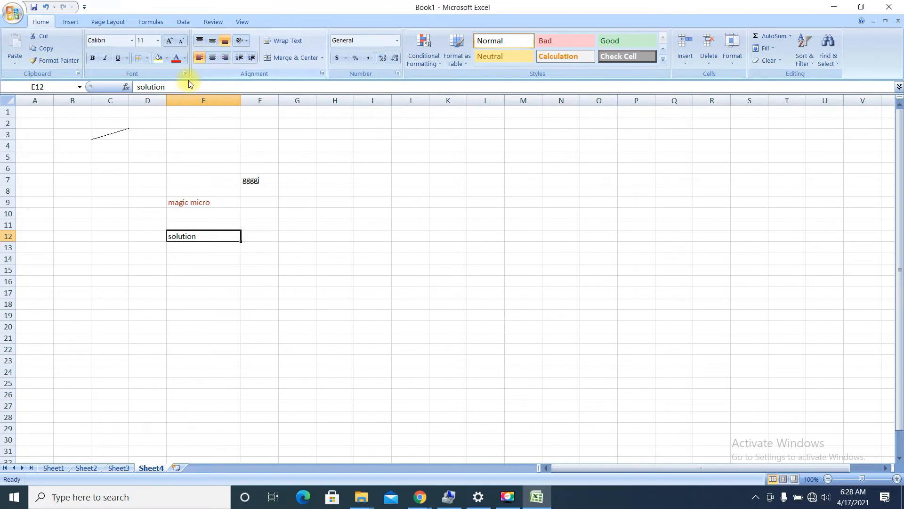
Switch the vertical alignment of cell E12 between top and middle, ending with top alignment
{"action": "left_click", "coordinate": [198, 42]}
{"action": "left_click", "coordinate": [211, 41]}
{"action": "left_click", "coordinate": [203, 42]}
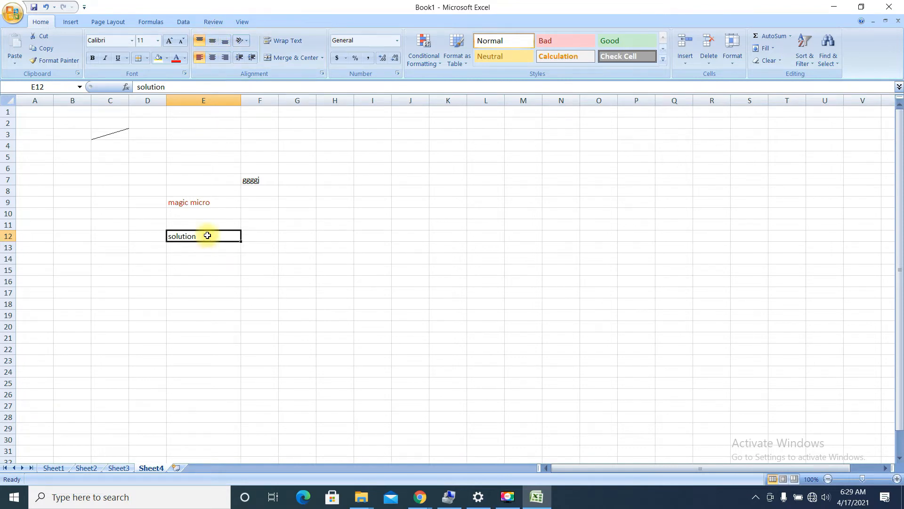
Merge and center the range G12:I15 and enter the word "micro" in the merged cell
{"action": "left_click_drag", "start_coordinate": [284, 230], "coordinate": [375, 269]}
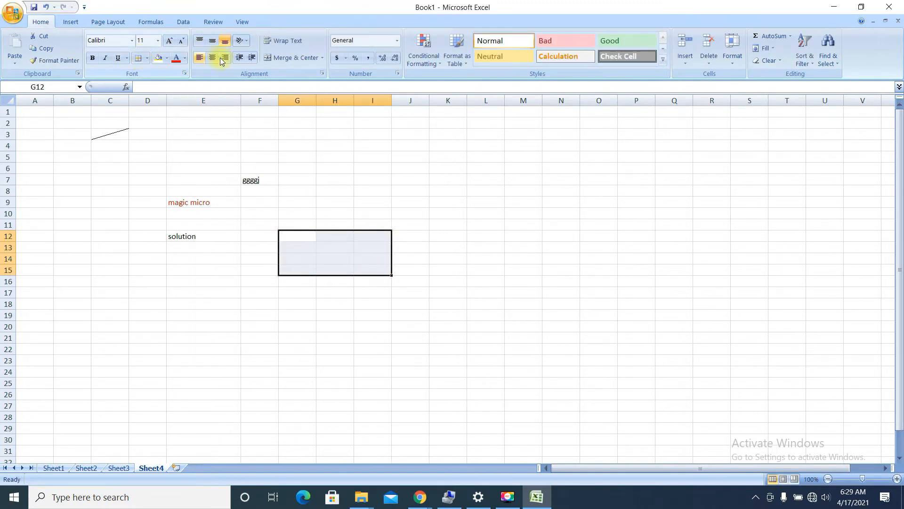
{"action": "left_click", "coordinate": [278, 62]}
{"action": "double_click", "coordinate": [349, 254]}
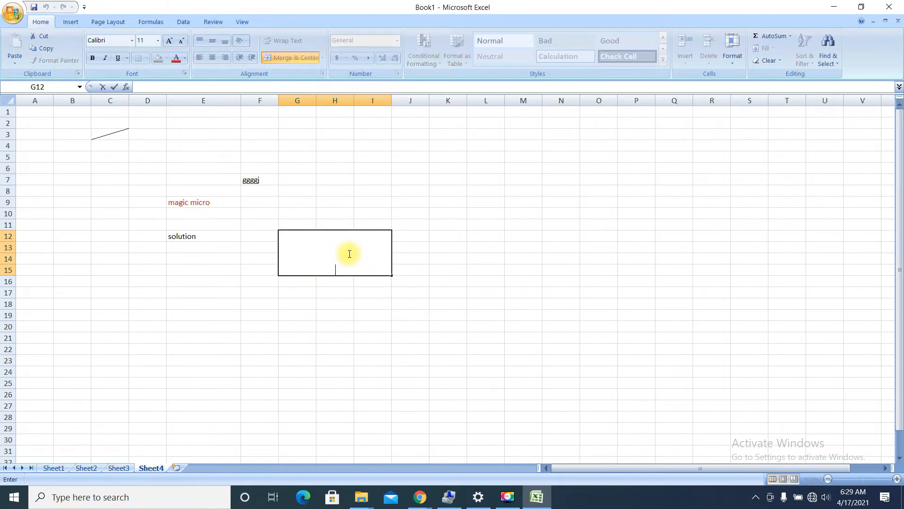
{"action": "type", "text": "micro"}
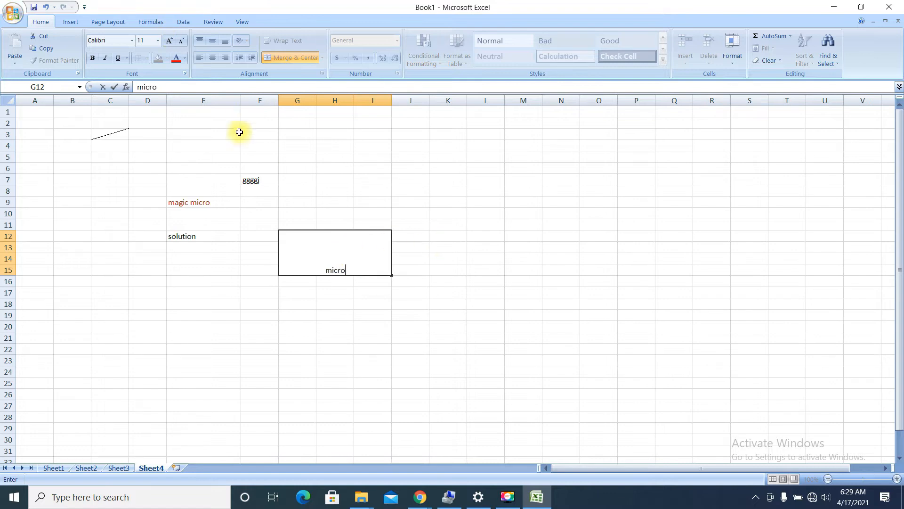
{"action": "left_click", "coordinate": [259, 203]}
Cycle the vertical alignment of the merged cell G12:I15 through middle, top and bottom, ending with middle alignment
{"action": "left_click", "coordinate": [336, 240]}
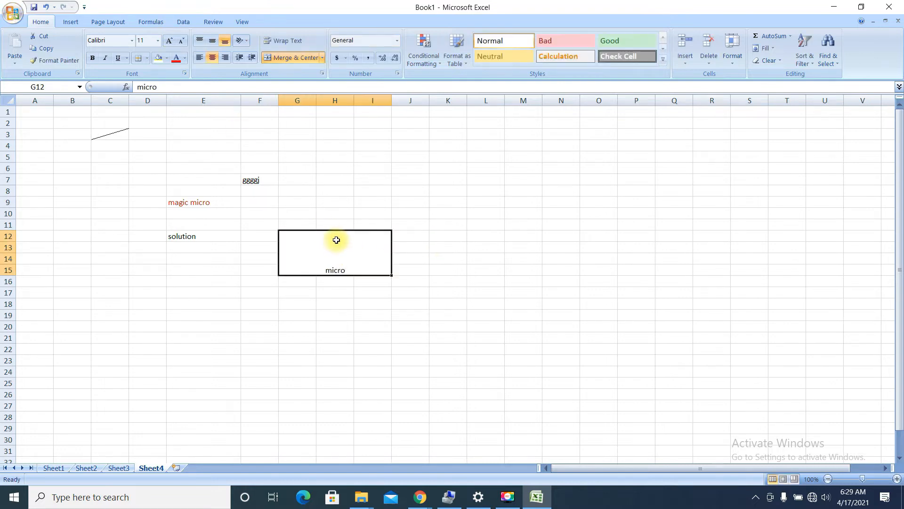
{"action": "left_click", "coordinate": [211, 41]}
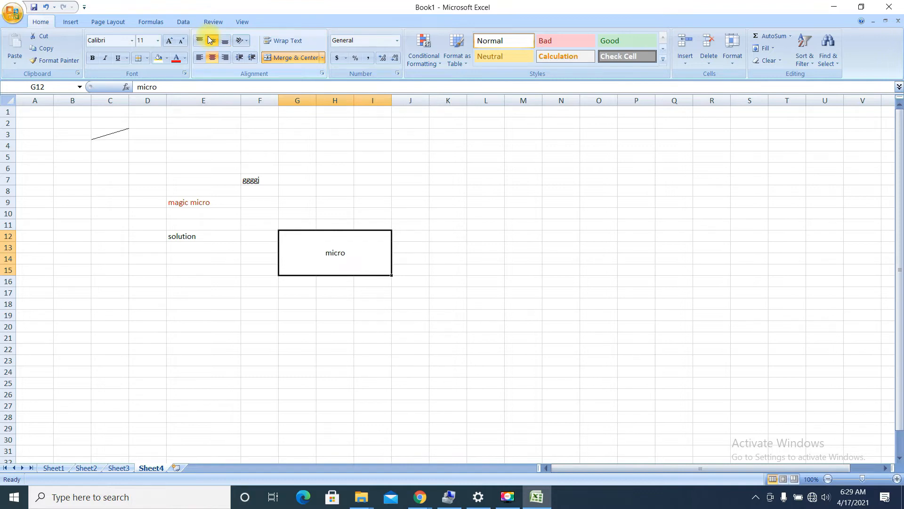
{"action": "left_click", "coordinate": [201, 41]}
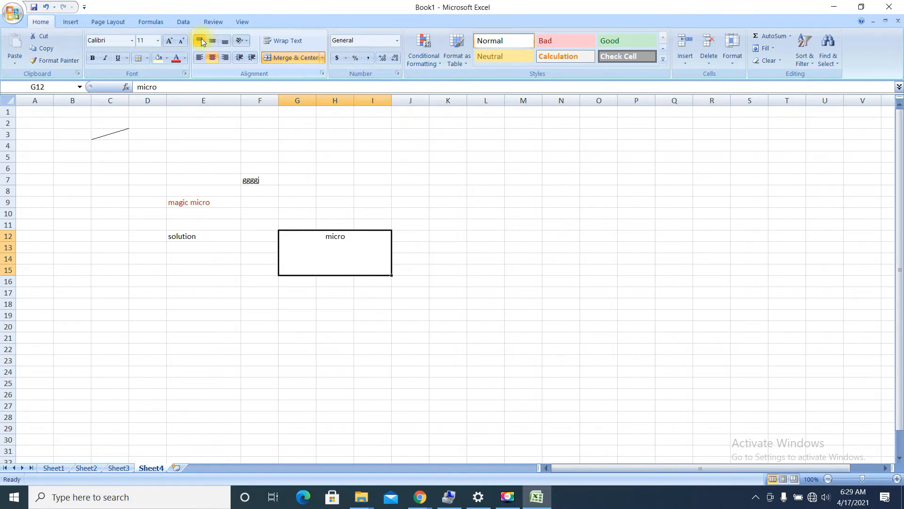
{"action": "left_click", "coordinate": [211, 41]}
{"action": "left_click", "coordinate": [225, 44]}
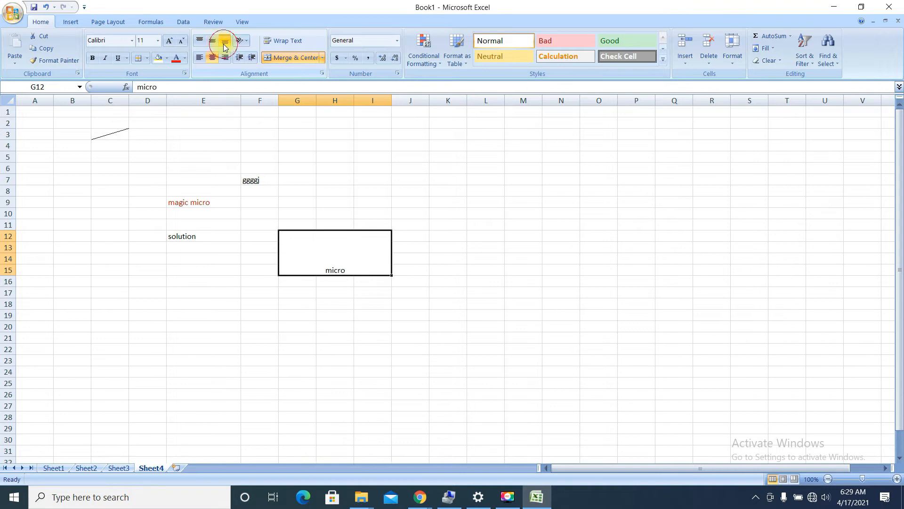
{"action": "left_click", "coordinate": [212, 41]}
{"action": "left_click", "coordinate": [200, 41]}
{"action": "left_click", "coordinate": [211, 43]}
{"action": "left_click", "coordinate": [225, 42]}
{"action": "left_click", "coordinate": [198, 40]}
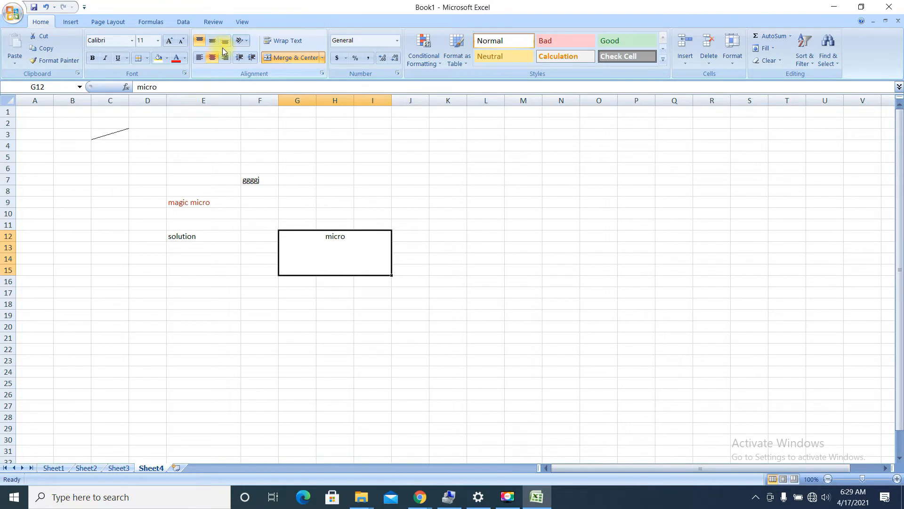
{"action": "left_click", "coordinate": [212, 41]}
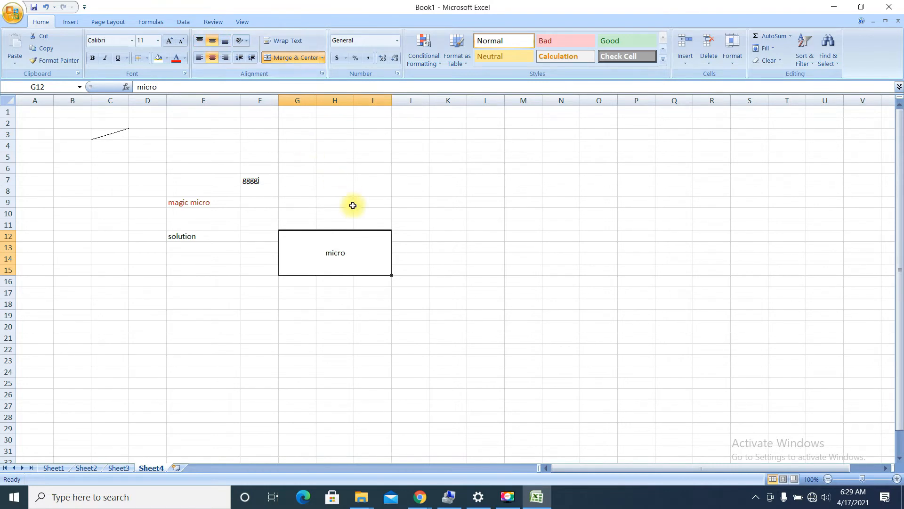
Try the Angle Counterclockwise, Vertical Text and Rotate Text Down orientations on the merged "micro" cell
{"action": "left_click", "coordinate": [246, 44]}
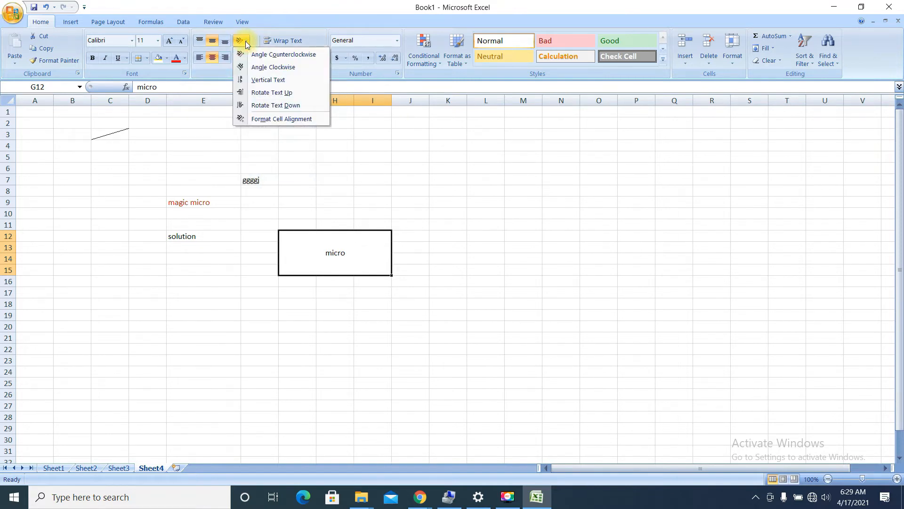
{"action": "left_click", "coordinate": [259, 54]}
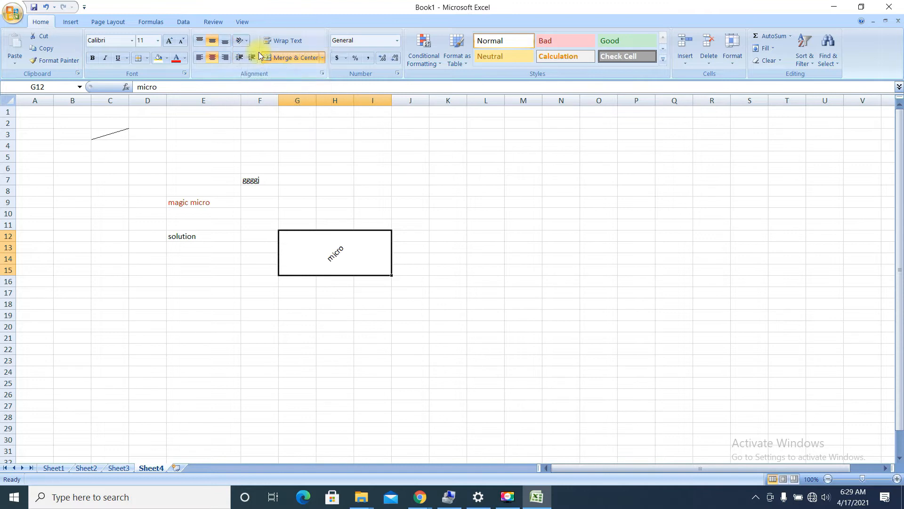
{"action": "left_click", "coordinate": [242, 42]}
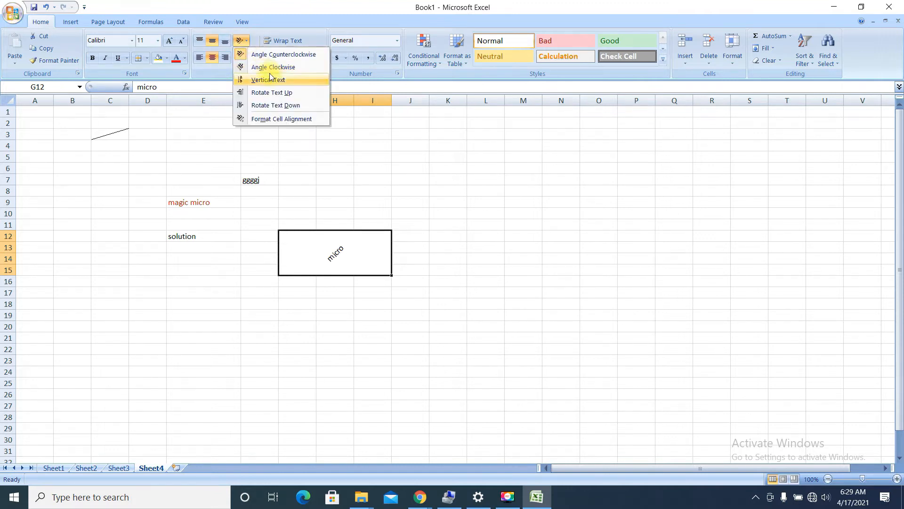
{"action": "left_click", "coordinate": [270, 79]}
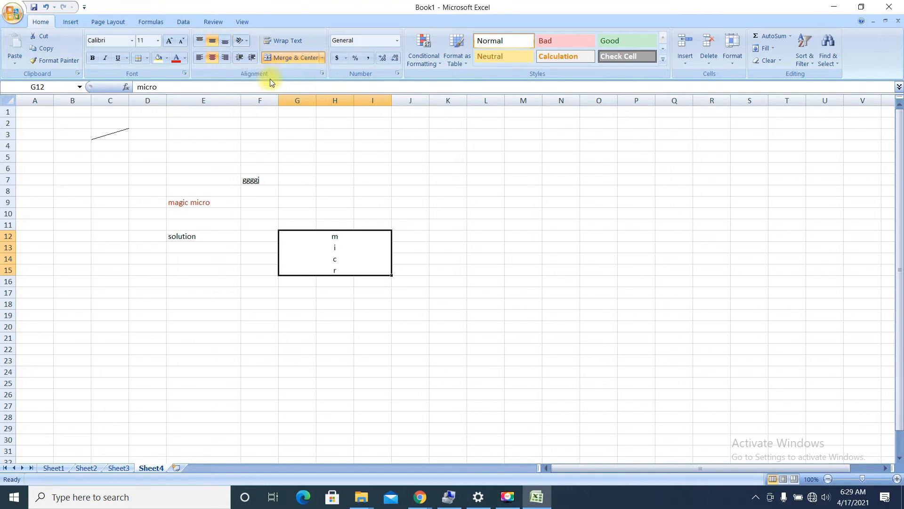
{"action": "left_click", "coordinate": [241, 45]}
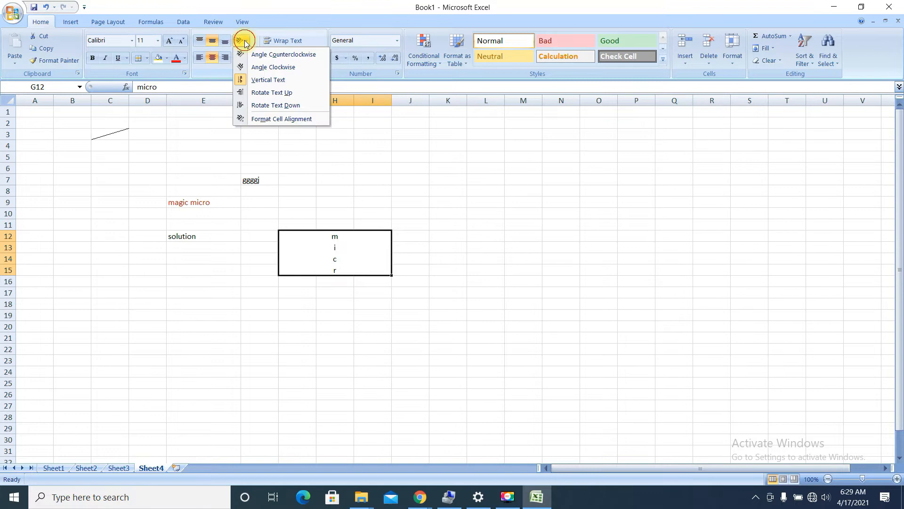
{"action": "left_click", "coordinate": [268, 107]}
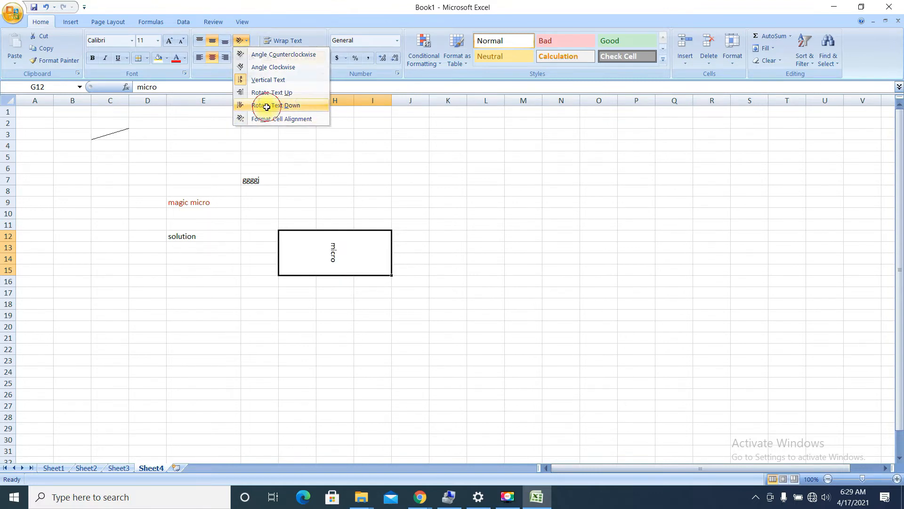
Try the Angle Counterclockwise and Vertical Text orientations again on the merged "micro" cell
{"action": "left_click", "coordinate": [247, 42]}
{"action": "left_click", "coordinate": [257, 55]}
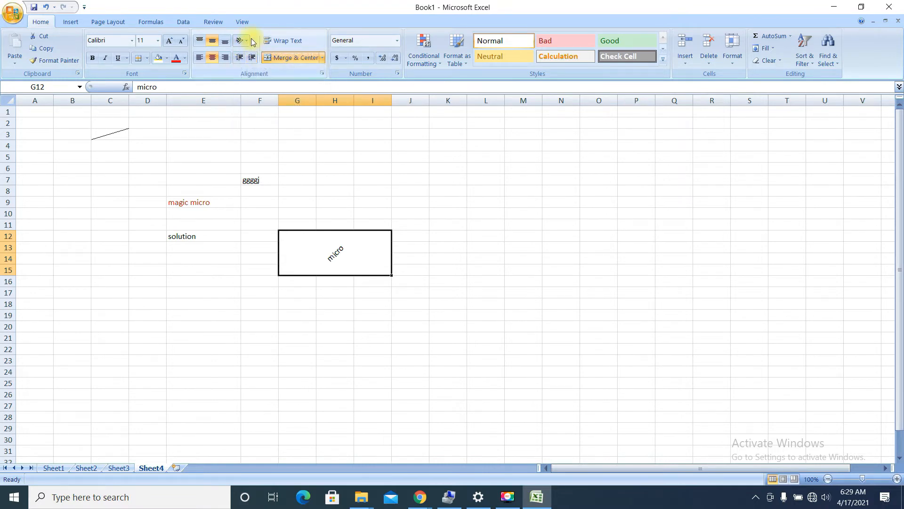
{"action": "left_click", "coordinate": [252, 42]}
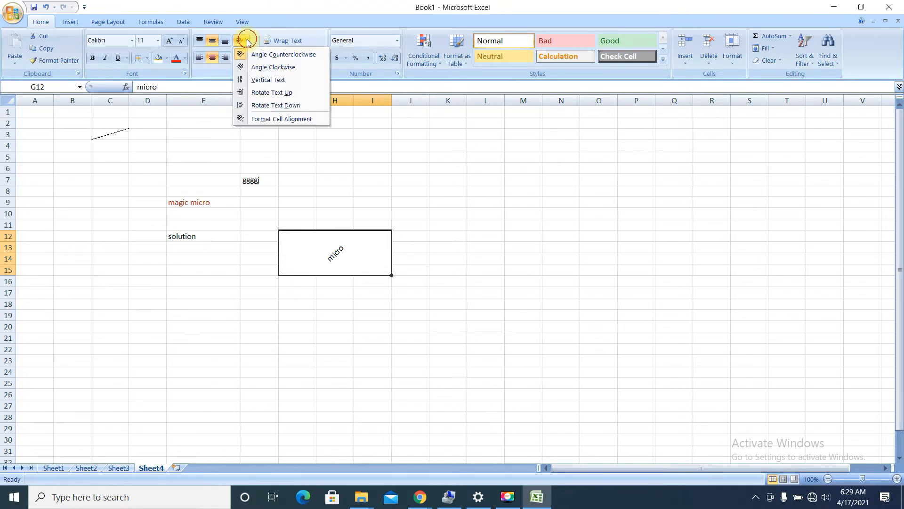
{"action": "left_click", "coordinate": [267, 81]}
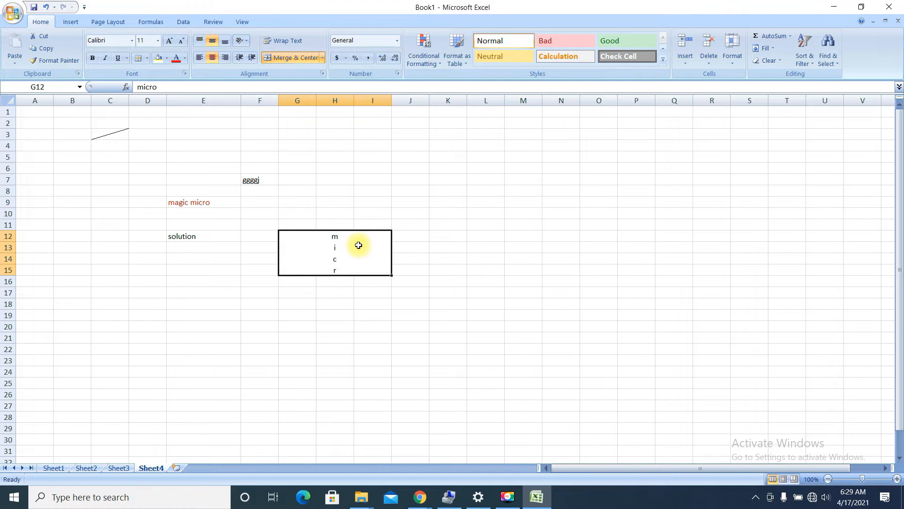
Undo the orientation and vertical alignment changes on the merged "micro" cell, back to horizontal text with bottom alignment
{"action": "key", "text": "ctrl+z"}
{"action": "key", "text": "ctrl+y"}
{"action": "key", "text": "ctrl+z"}
{"action": "key", "text": "ctrl+z"}
{"action": "key", "text": "ctrl+z"}
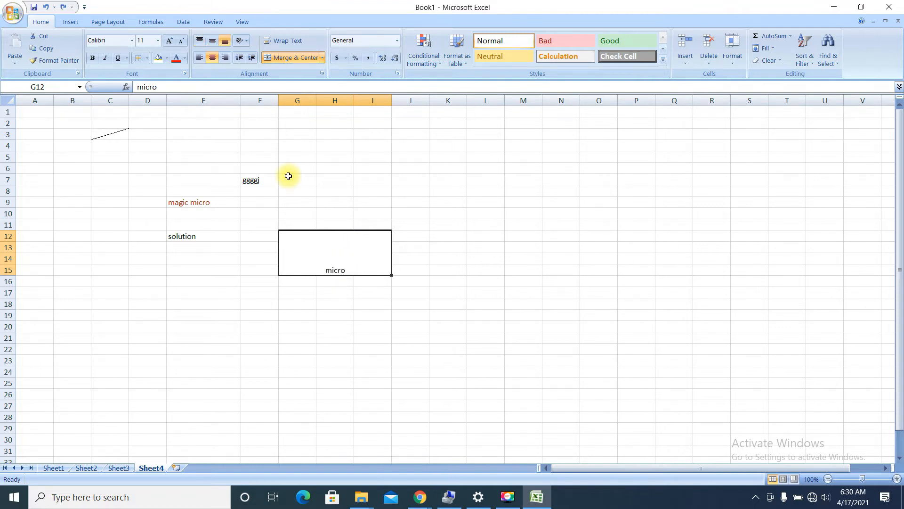
Increase the indent of the text in the merged cell G12:I15 by several levels
{"action": "left_click", "coordinate": [453, 246]}
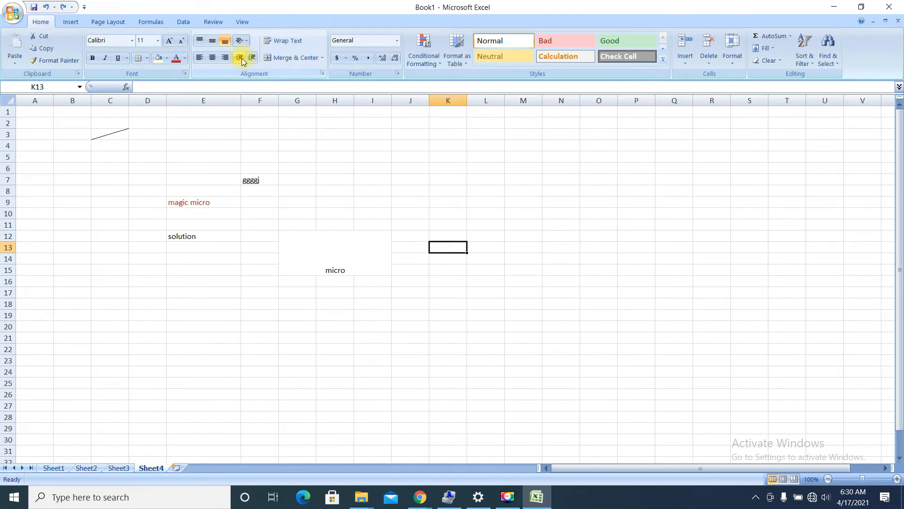
{"action": "left_click", "coordinate": [337, 241]}
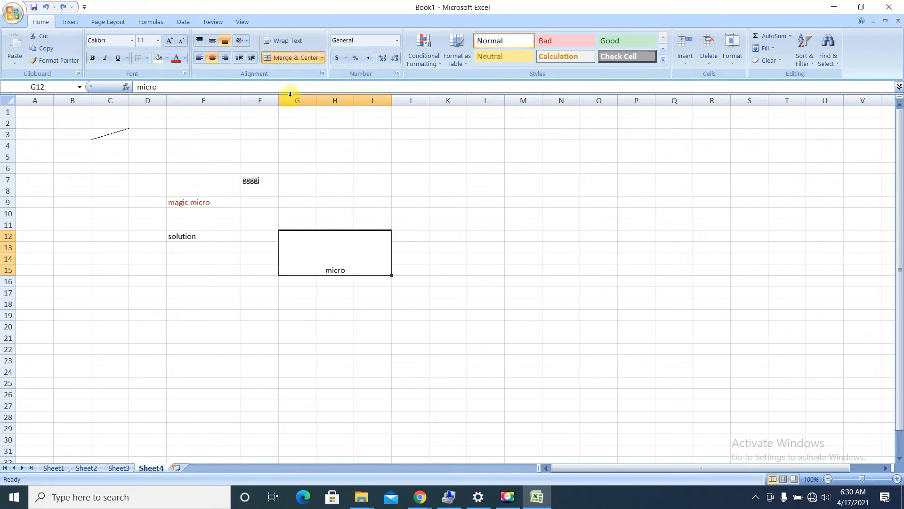
{"action": "left_click", "coordinate": [253, 57]}
{"action": "left_click", "coordinate": [253, 58]}
{"action": "left_click", "coordinate": [253, 58]}
{"action": "left_click", "coordinate": [253, 57]}
{"action": "left_click", "coordinate": [253, 58]}
{"action": "left_click", "coordinate": [253, 58]}
{"action": "left_click", "coordinate": [253, 58]}
{"action": "left_click", "coordinate": [253, 58]}
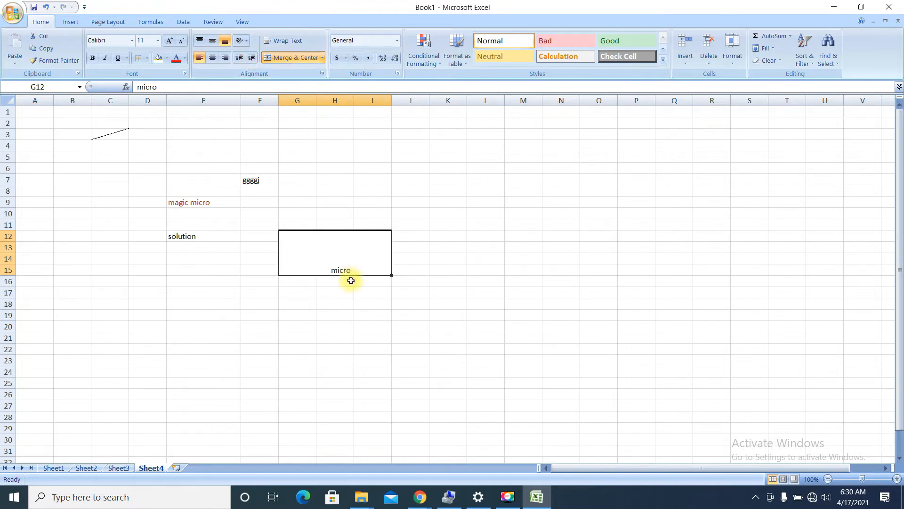
Decrease the indent of the merged "micro" cell by four levels
{"action": "left_click", "coordinate": [240, 58]}
{"action": "left_click", "coordinate": [239, 58]}
{"action": "left_click", "coordinate": [240, 57]}
{"action": "left_click", "coordinate": [239, 57]}
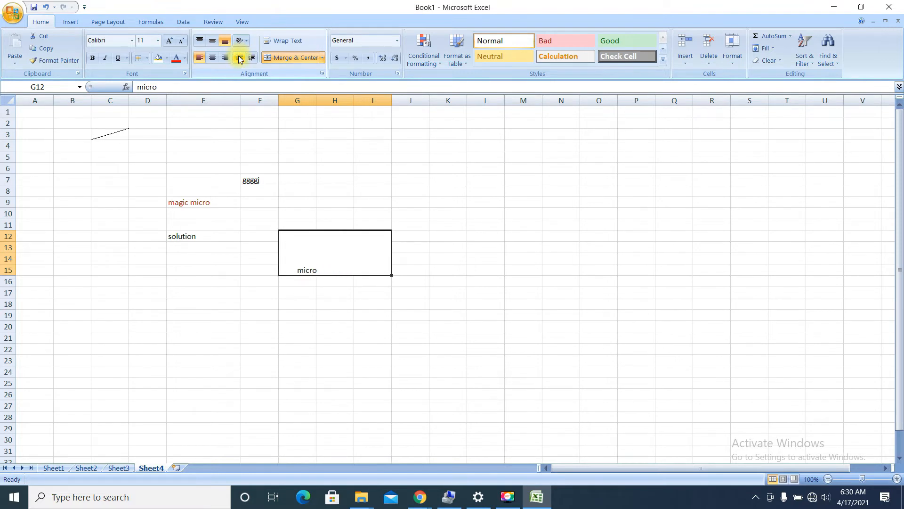
Raise and lower the indent of the merged "micro" cell repeatedly, ending with a four-level increase
{"action": "left_click", "coordinate": [252, 57]}
{"action": "left_click", "coordinate": [252, 57]}
{"action": "left_click", "coordinate": [253, 57]}
{"action": "left_click", "coordinate": [253, 57]}
{"action": "left_click", "coordinate": [253, 57]}
{"action": "left_click", "coordinate": [252, 58]}
{"action": "left_click", "coordinate": [253, 58]}
{"action": "left_click", "coordinate": [239, 58]}
{"action": "left_click", "coordinate": [239, 60]}
{"action": "left_click", "coordinate": [239, 60]}
{"action": "left_click", "coordinate": [238, 60]}
{"action": "left_click", "coordinate": [238, 60]}
{"action": "left_click", "coordinate": [239, 60]}
{"action": "left_click", "coordinate": [239, 60]}
{"action": "left_click", "coordinate": [253, 61]}
{"action": "left_click", "coordinate": [253, 57]}
{"action": "left_click", "coordinate": [253, 58]}
{"action": "left_click", "coordinate": [253, 57]}
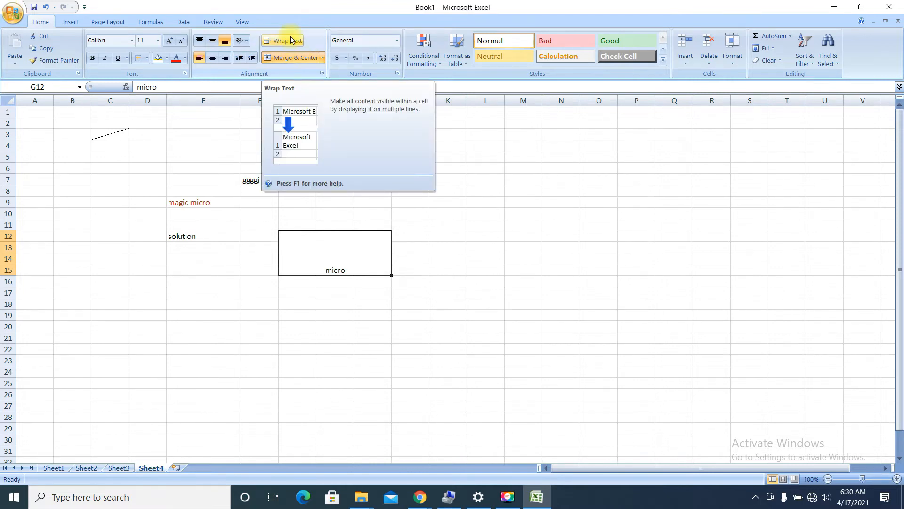
Enter "magic micro web solution" in cell G20 and check how the text runs across H20 and I20
{"action": "left_click", "coordinate": [218, 315]}
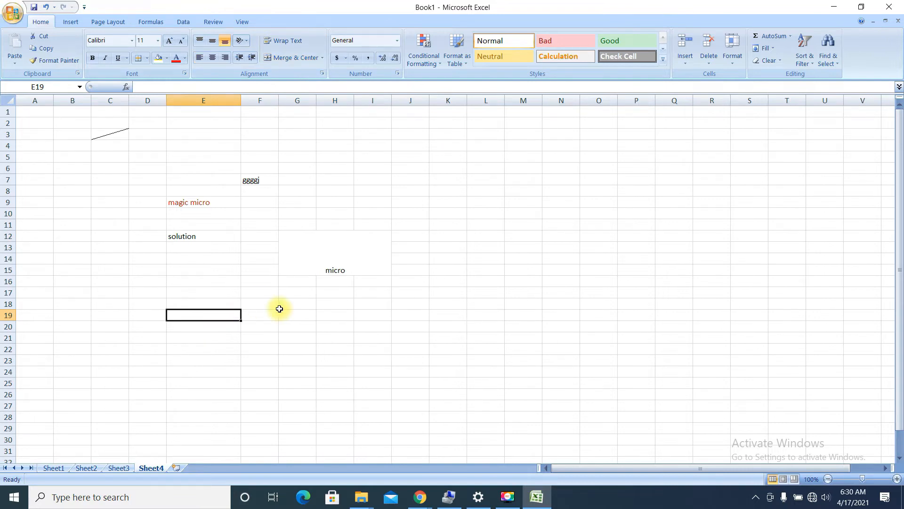
{"action": "left_click", "coordinate": [303, 327]}
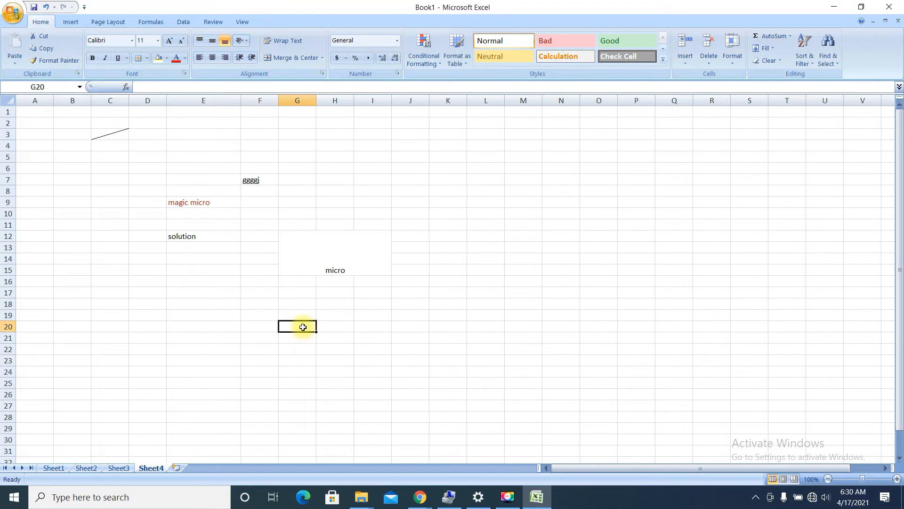
{"action": "type", "text": "magic micro web "}
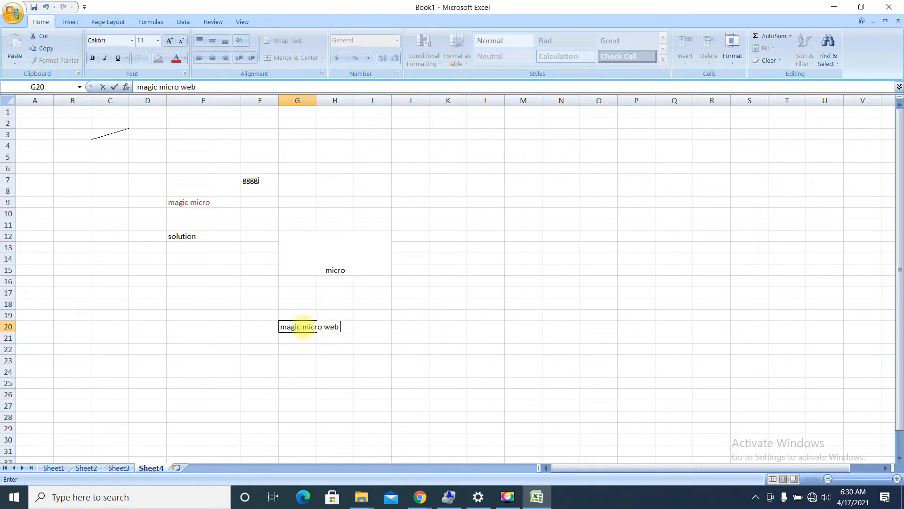
{"action": "type", "text": "solution"}
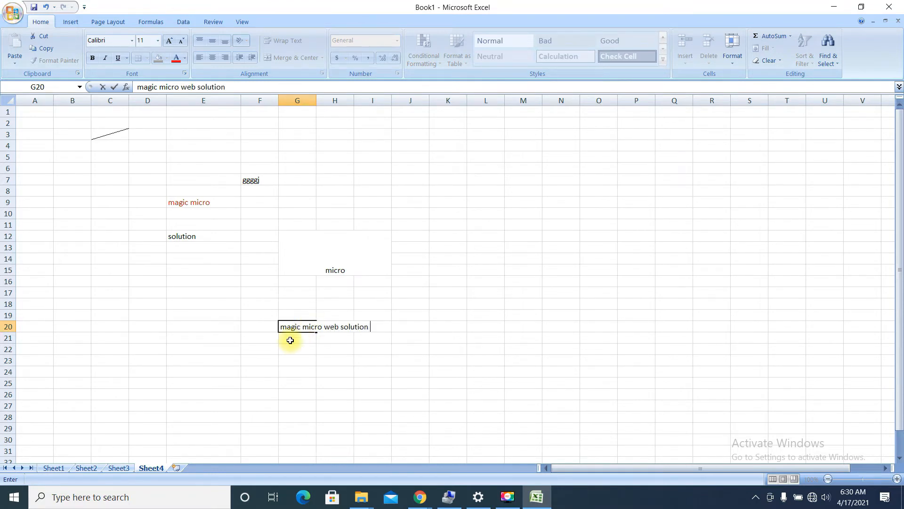
{"action": "left_click", "coordinate": [432, 337]}
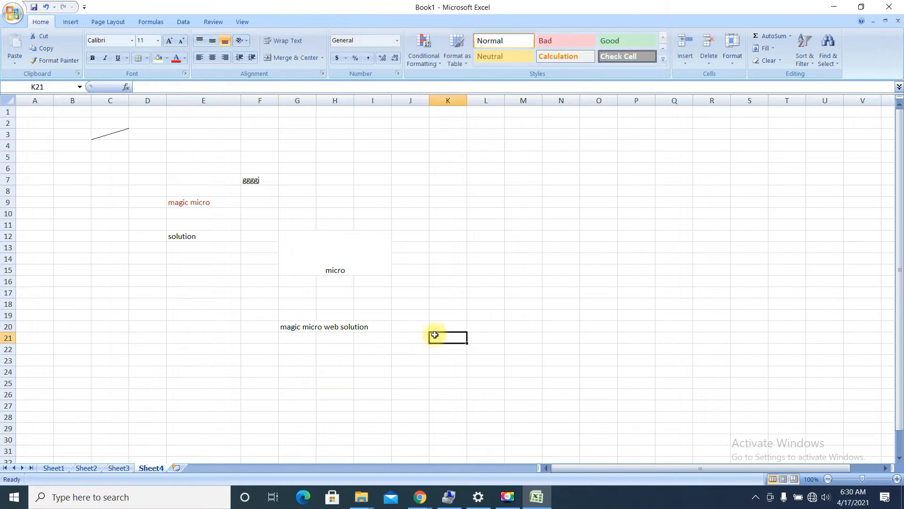
{"action": "left_click", "coordinate": [300, 324]}
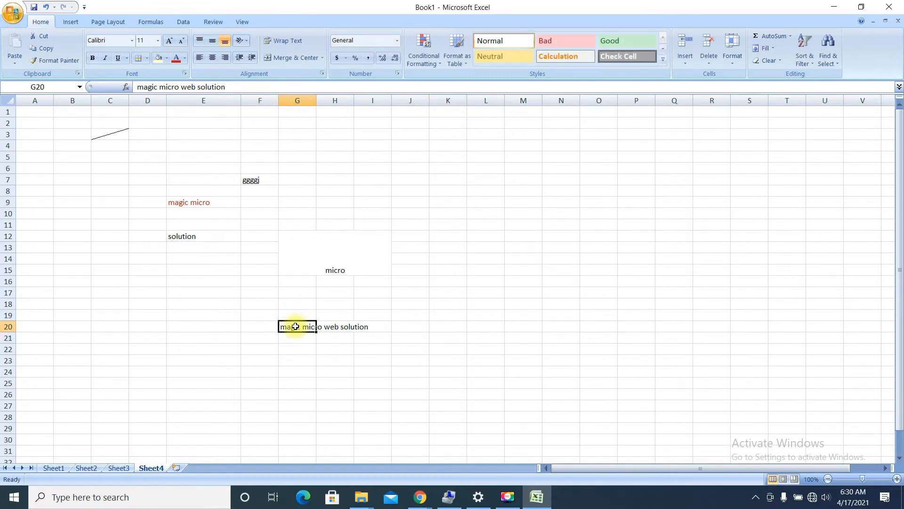
{"action": "left_click", "coordinate": [329, 326]}
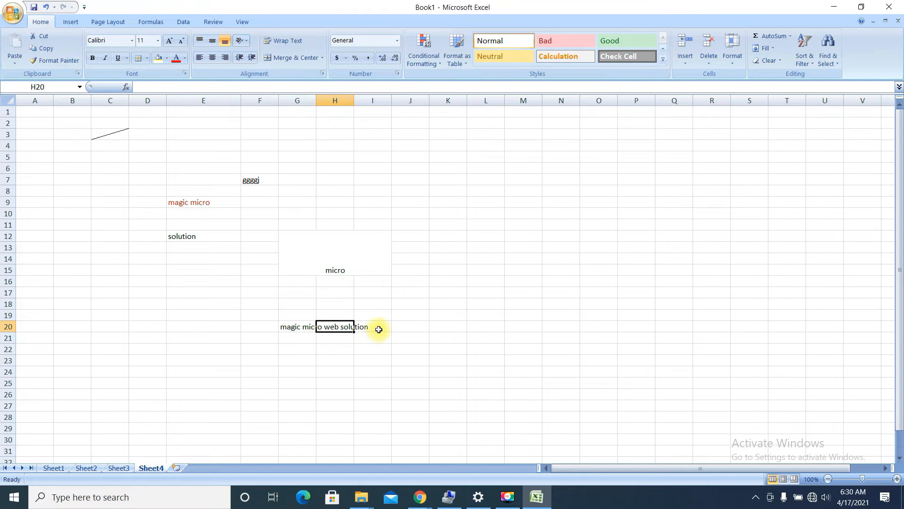
{"action": "left_click", "coordinate": [375, 327]}
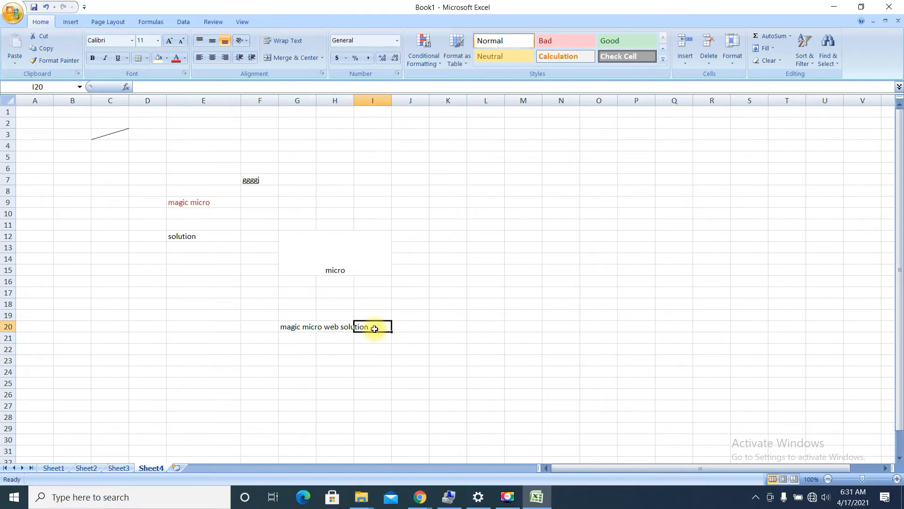
Turn on Wrap Text for cell H22 and enter "magic micro web solution" in it
{"action": "left_click", "coordinate": [330, 350]}
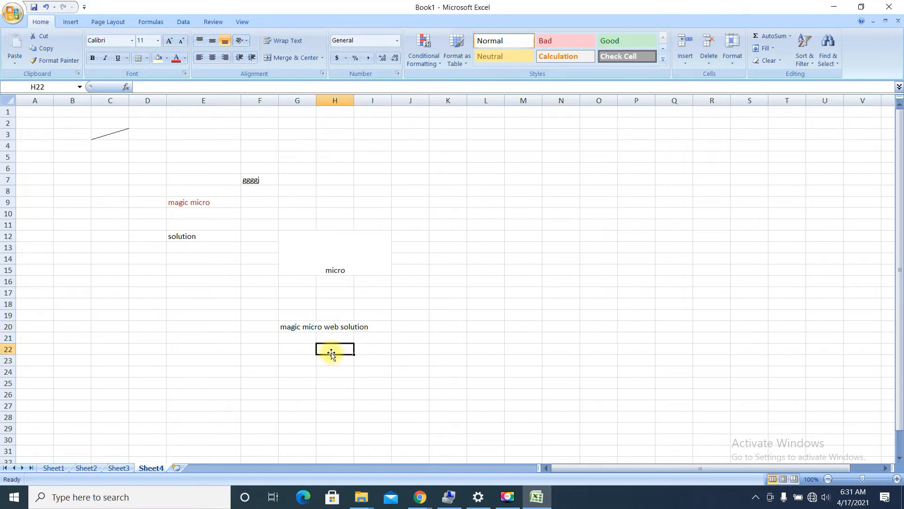
{"action": "left_click", "coordinate": [277, 41]}
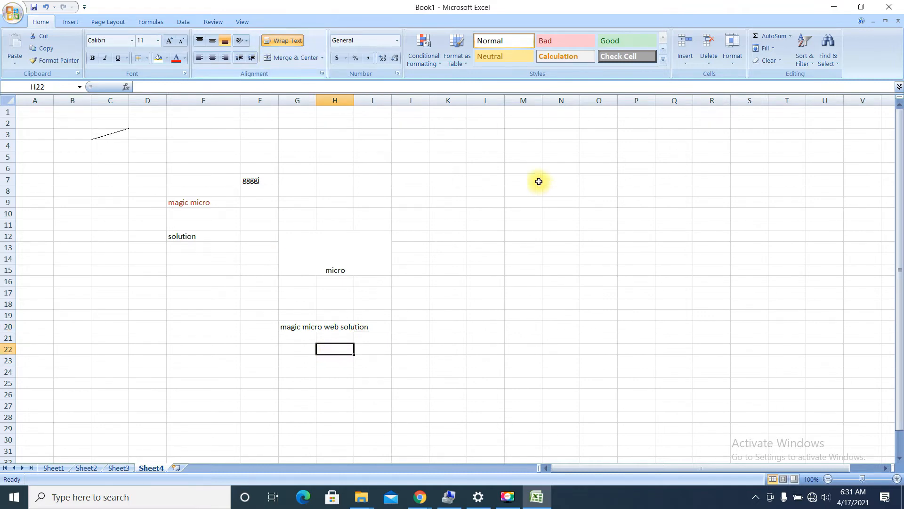
{"action": "double_click", "coordinate": [332, 351]}
{"action": "type", "text": "maginc"}
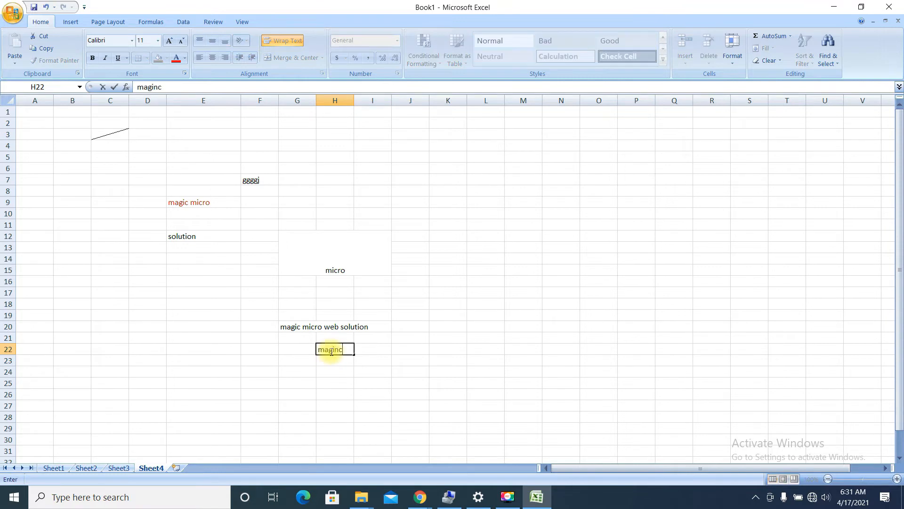
{"action": "key", "text": "BackSpace"}
{"action": "key", "text": "BackSpace"}
{"action": "type", "text": "c micro web sol"}
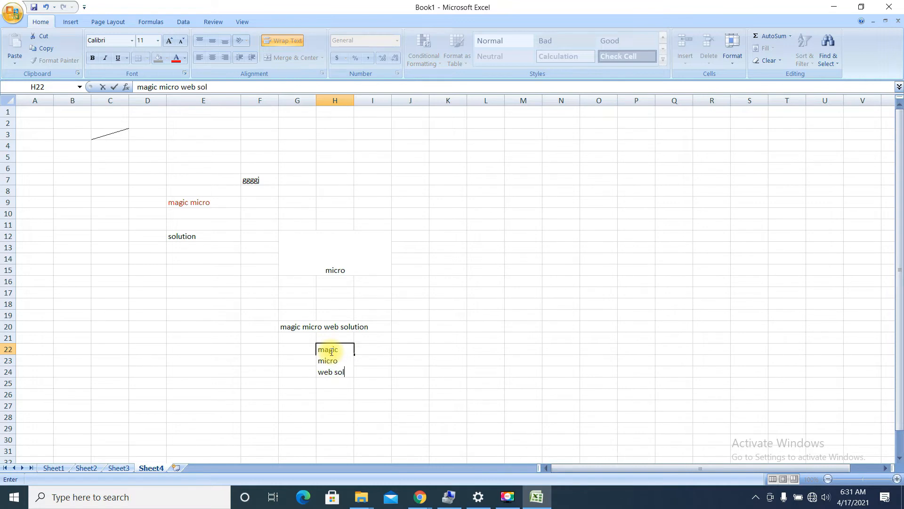
{"action": "type", "text": "ution"}
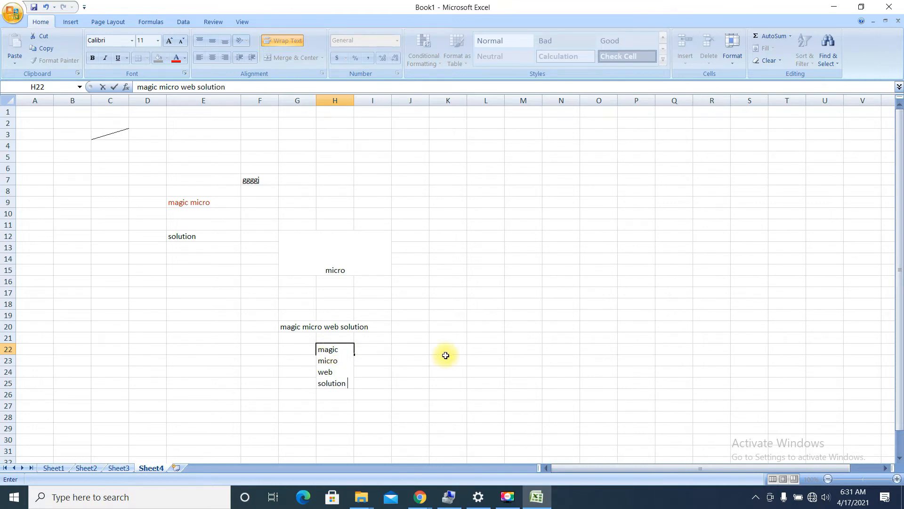
{"action": "left_click", "coordinate": [328, 457]}
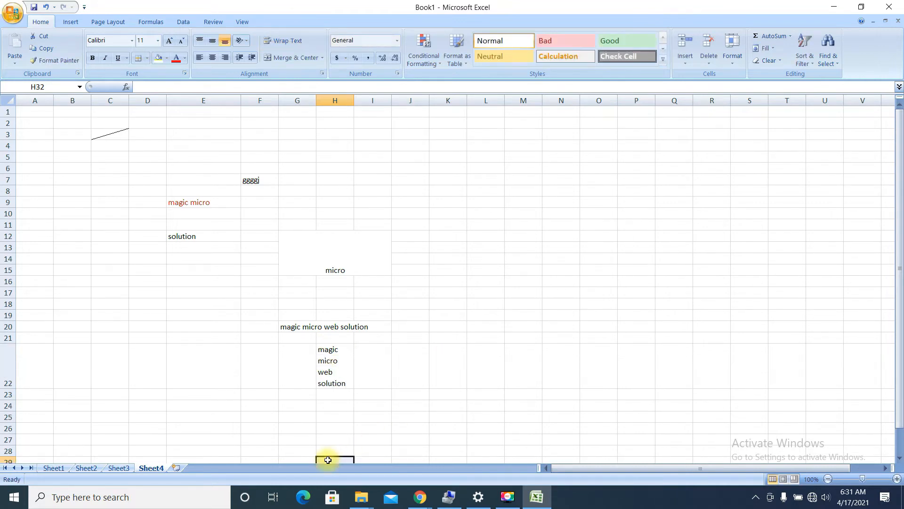
{"action": "left_click", "coordinate": [341, 350]}
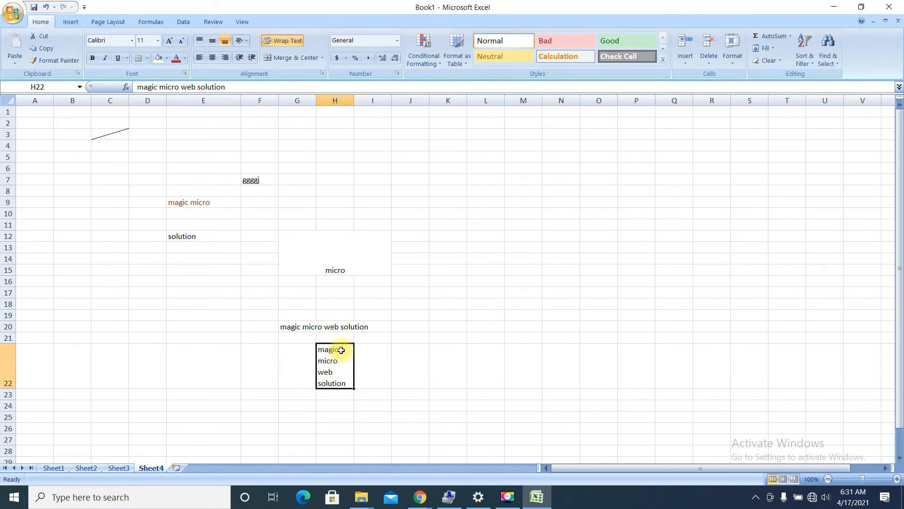
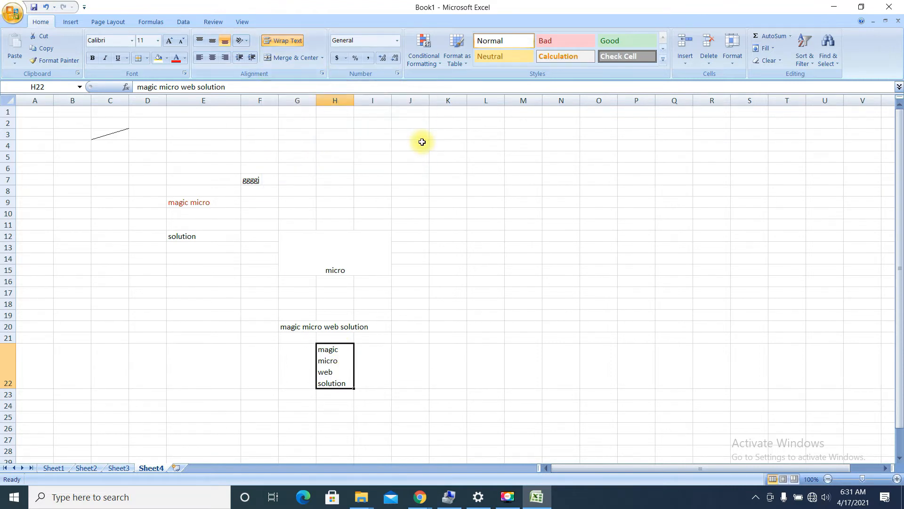
Merge and center the range E1:P5
{"action": "left_click", "coordinate": [421, 142]}
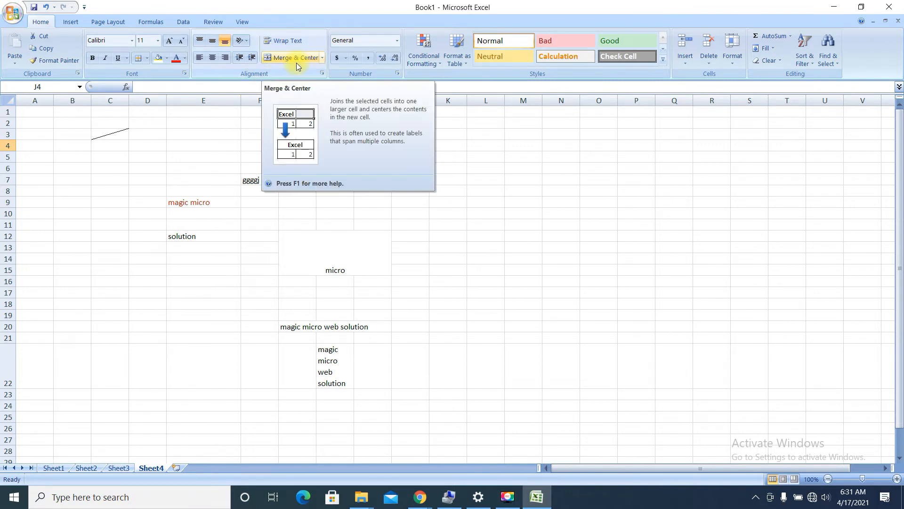
{"action": "left_click", "coordinate": [494, 237]}
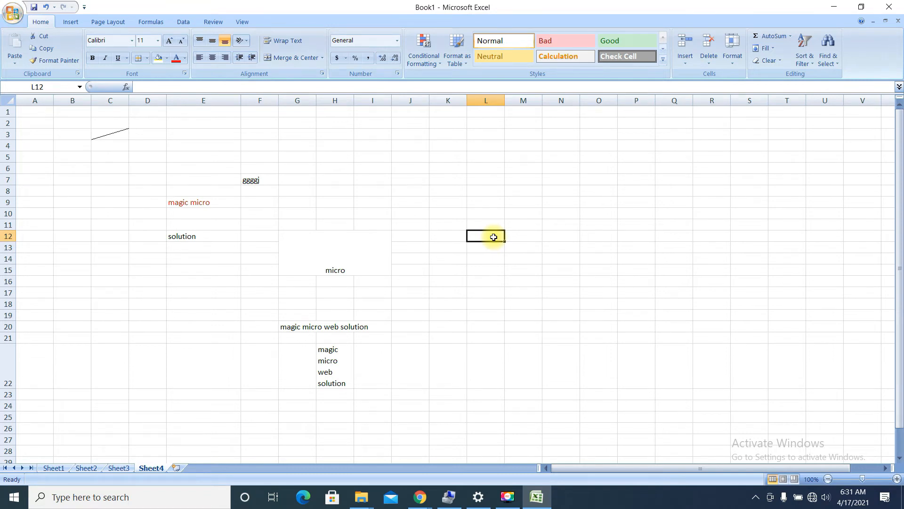
{"action": "left_click_drag", "start_coordinate": [444, 168], "coordinate": [523, 184]}
{"action": "left_click_drag", "start_coordinate": [224, 115], "coordinate": [646, 162]}
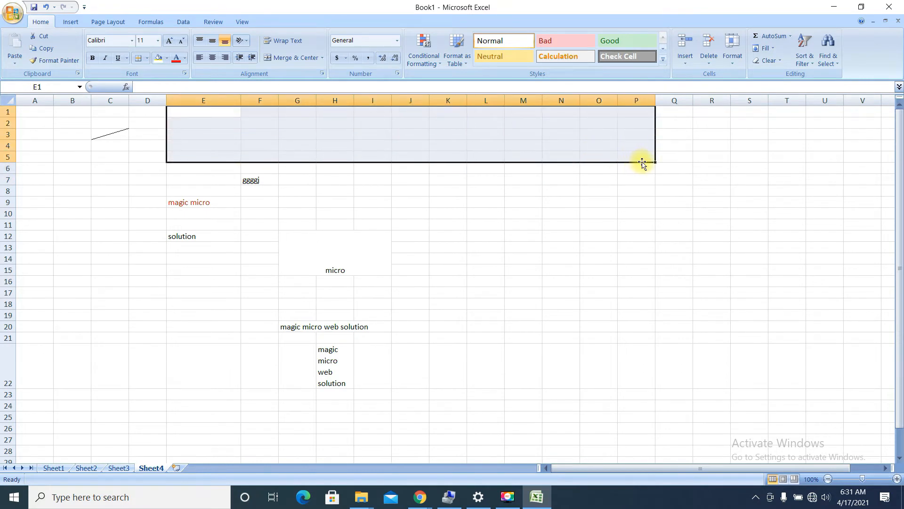
{"action": "left_click", "coordinate": [281, 58]}
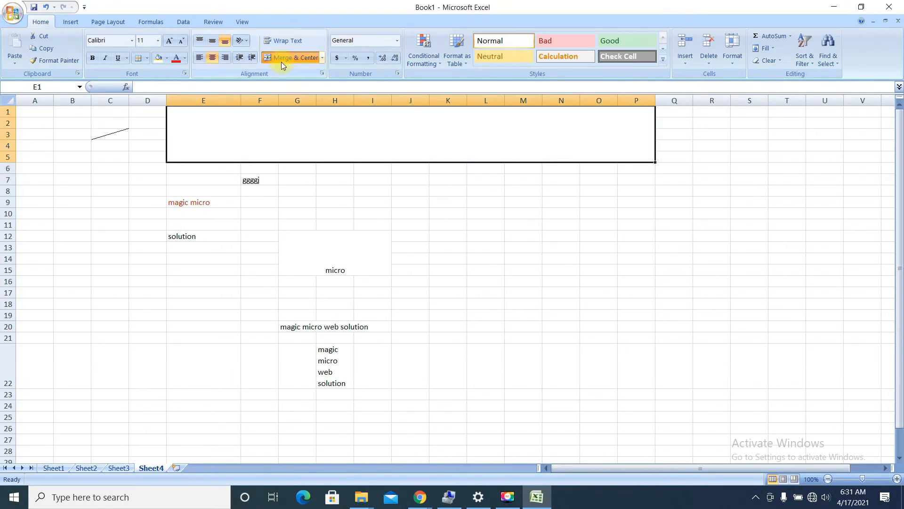
Enter "magic micro web soluton" in the merged cell E1:P5
{"action": "double_click", "coordinate": [331, 136]}
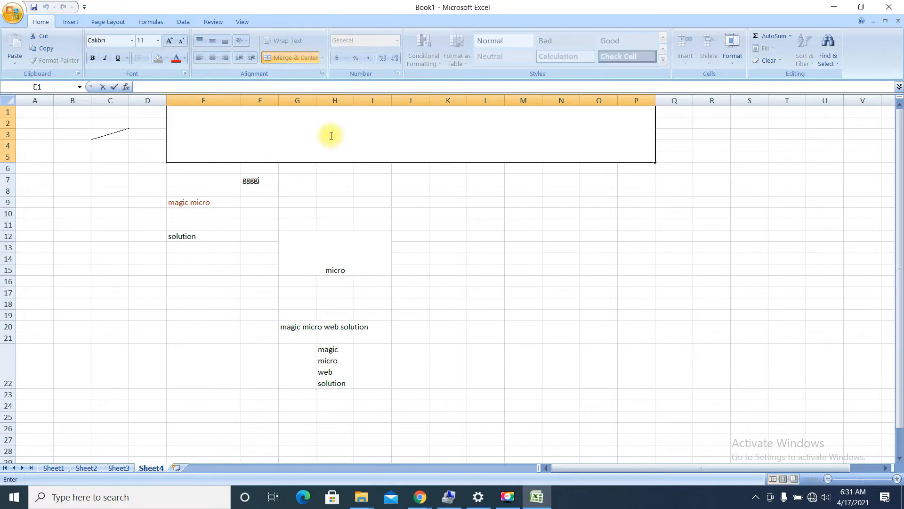
{"action": "type", "text": "magic mic"}
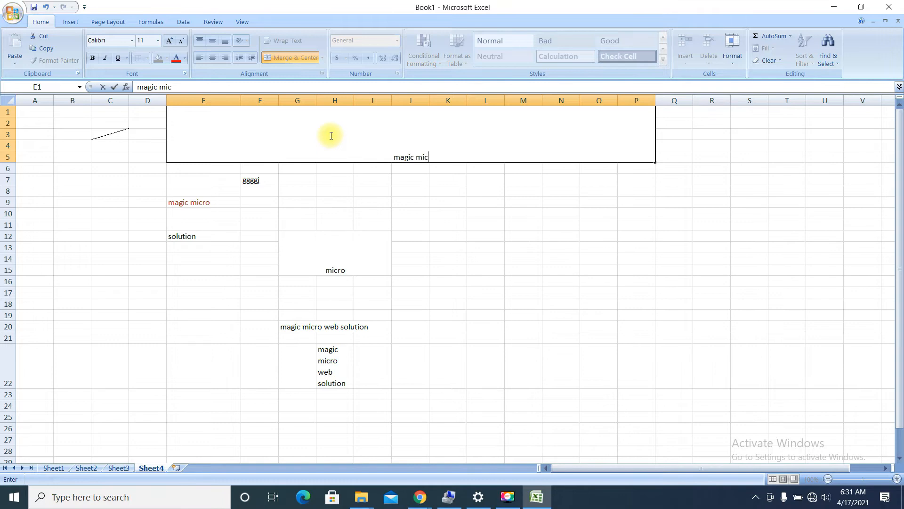
{"action": "type", "text": "ro web soluton"}
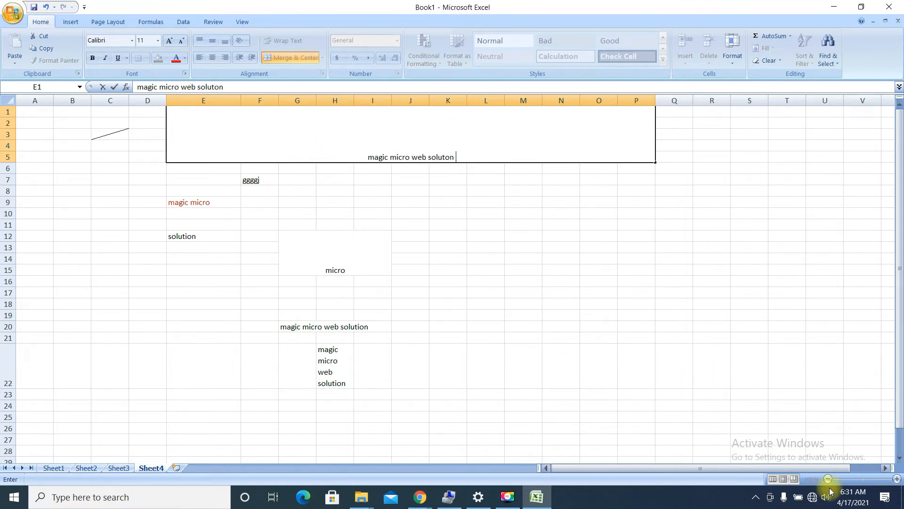
Enlarge the text in the merged cell E1:P5 to font size 48 and apply the red font color
{"action": "left_click_drag", "start_coordinate": [469, 157], "coordinate": [353, 135]}
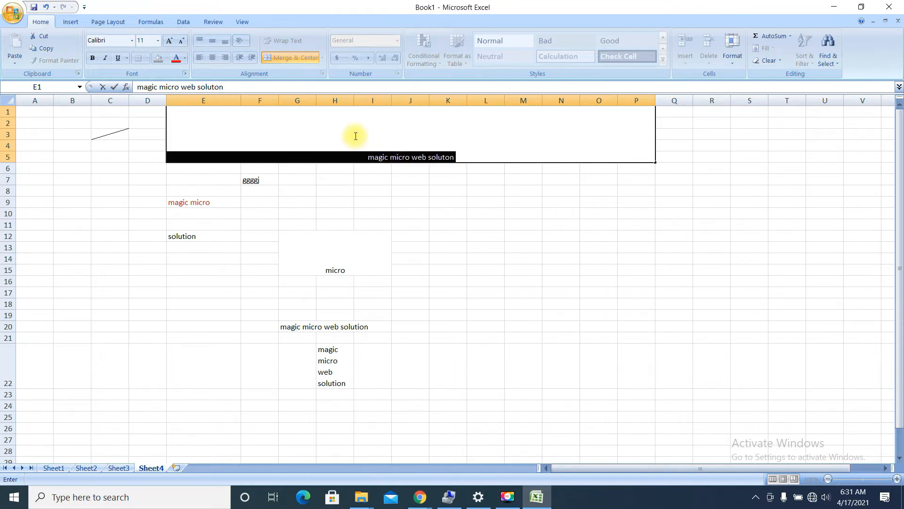
{"action": "left_click", "coordinate": [169, 42]}
{"action": "left_click", "coordinate": [169, 42]}
{"action": "left_click", "coordinate": [169, 41]}
{"action": "left_click", "coordinate": [169, 42]}
{"action": "left_click", "coordinate": [169, 42]}
{"action": "left_click", "coordinate": [169, 42]}
{"action": "left_click", "coordinate": [169, 41]}
{"action": "left_click", "coordinate": [170, 42]}
{"action": "left_click", "coordinate": [169, 41]}
{"action": "left_click", "coordinate": [169, 42]}
{"action": "left_click", "coordinate": [169, 42]}
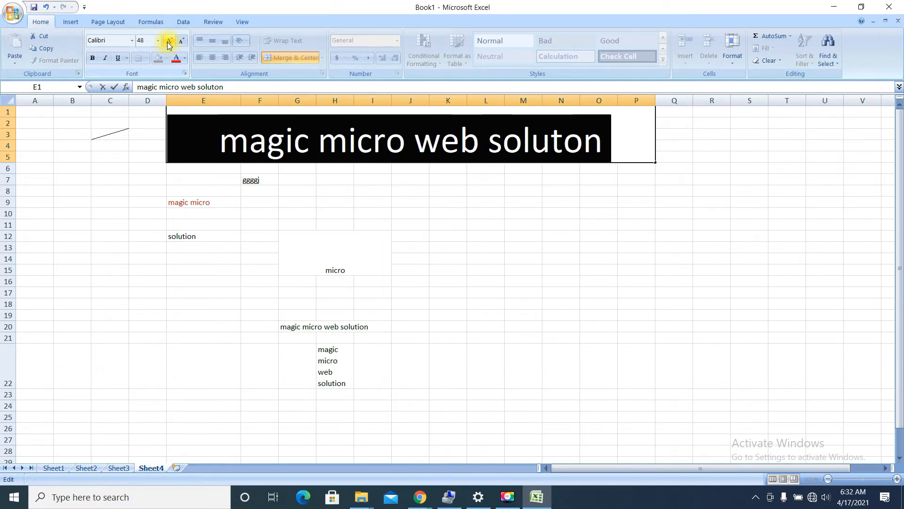
{"action": "left_click", "coordinate": [176, 58]}
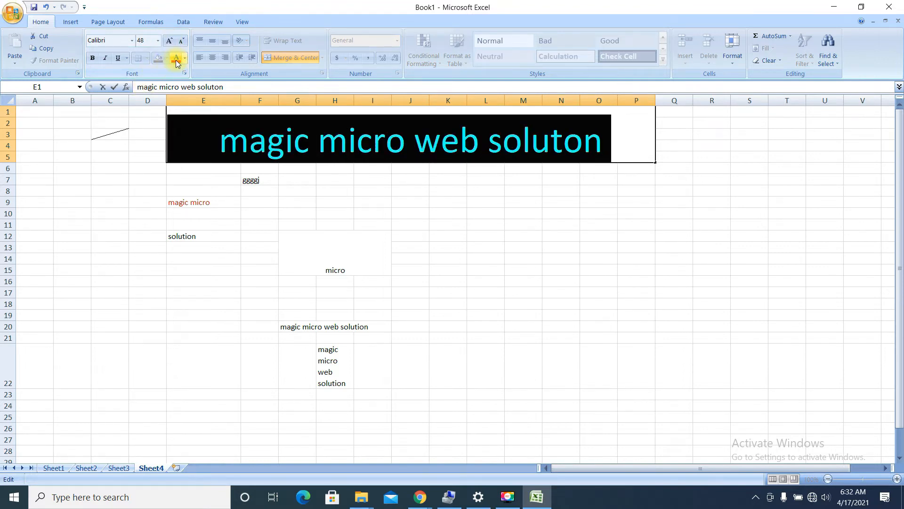
Change the font color of the title text in merged cell E1:P5 to Light Blue
{"action": "left_click", "coordinate": [186, 58]}
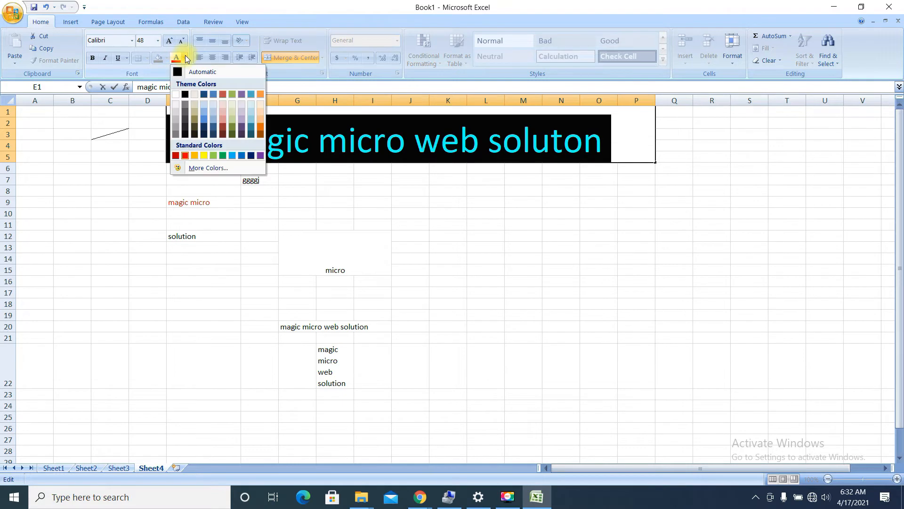
{"action": "left_click", "coordinate": [231, 156]}
{"action": "left_click", "coordinate": [402, 245]}
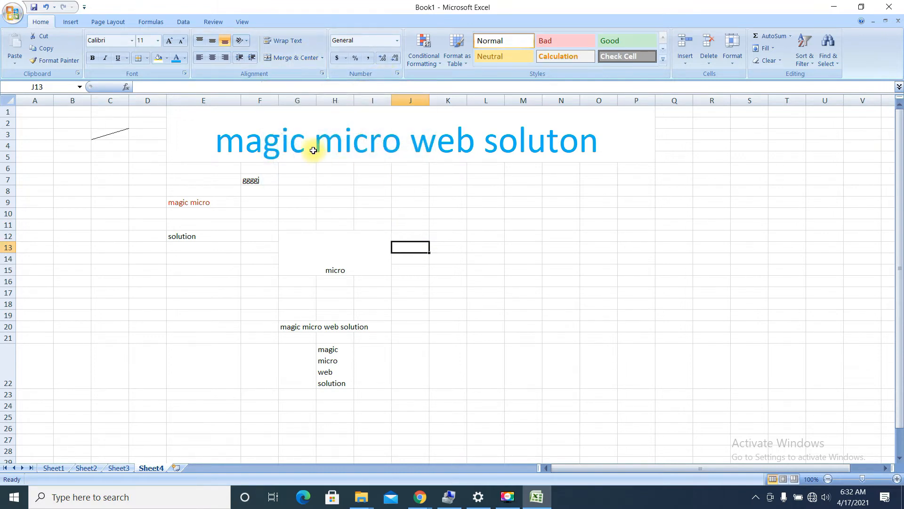
Add a new worksheet after Sheet4 and enter "micro" in cell E8
{"action": "left_click", "coordinate": [178, 467]}
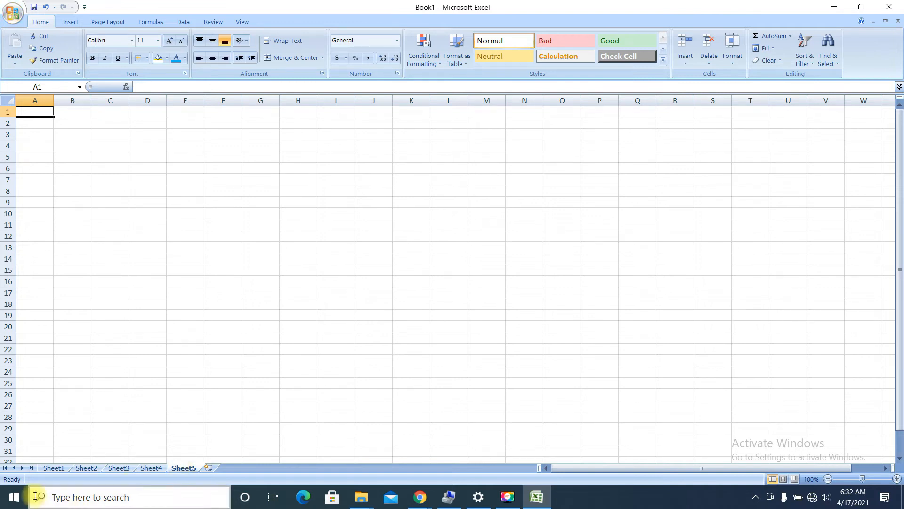
{"action": "left_click", "coordinate": [193, 272]}
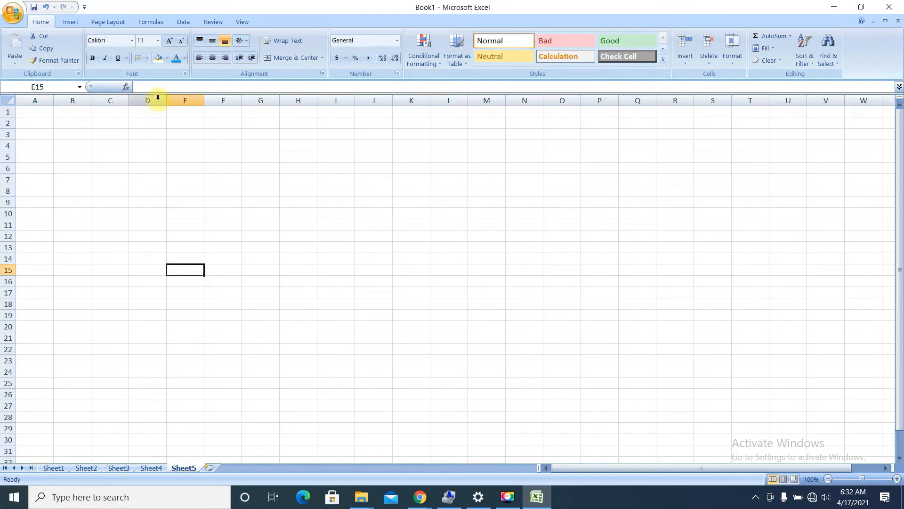
{"action": "left_click", "coordinate": [179, 191]}
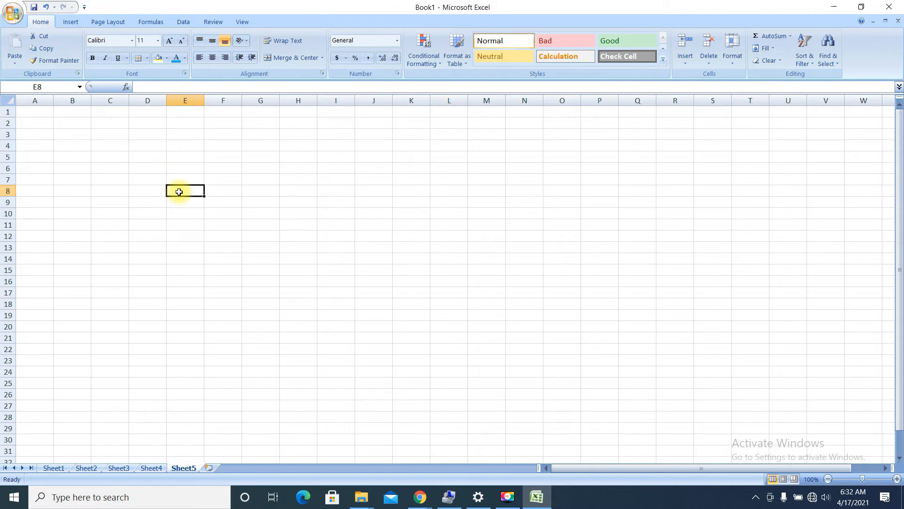
{"action": "type", "text": "micro"}
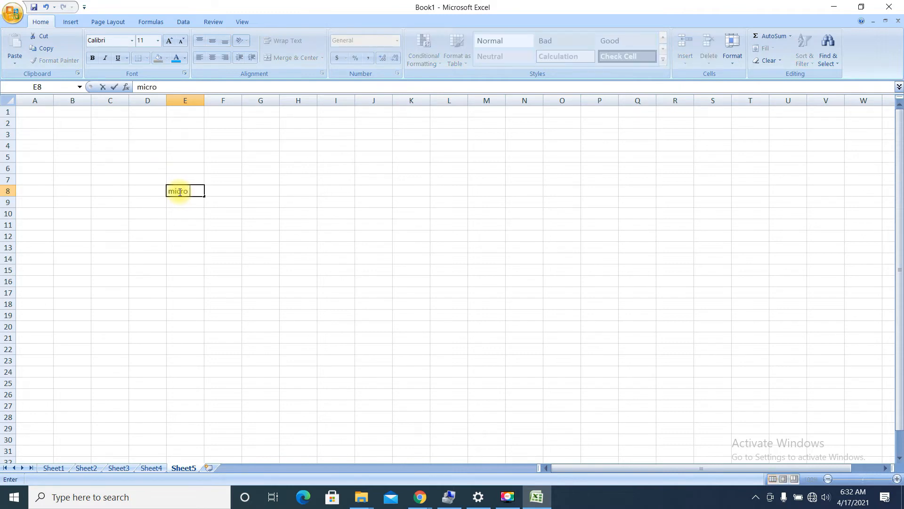
{"action": "left_click", "coordinate": [263, 189]}
Try the Number format on the text in cell E8 and set it back to General
{"action": "left_click", "coordinate": [168, 192]}
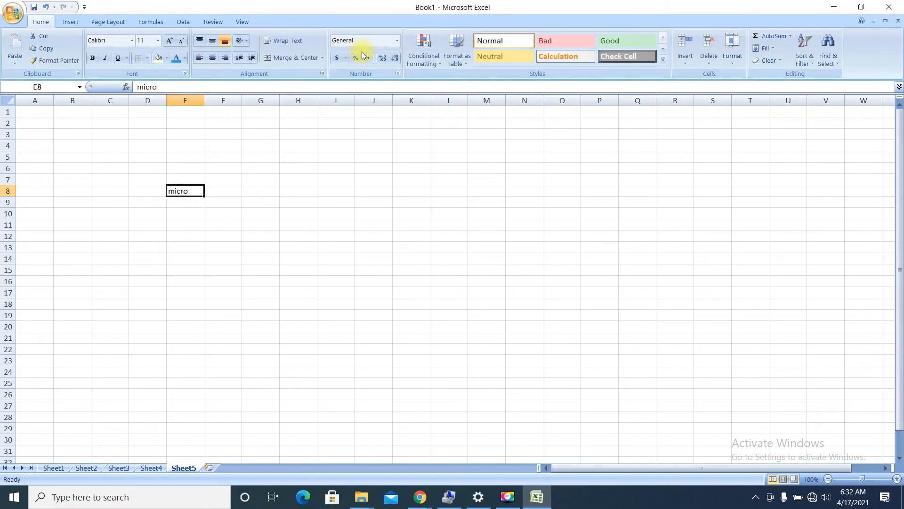
{"action": "left_click", "coordinate": [397, 40]}
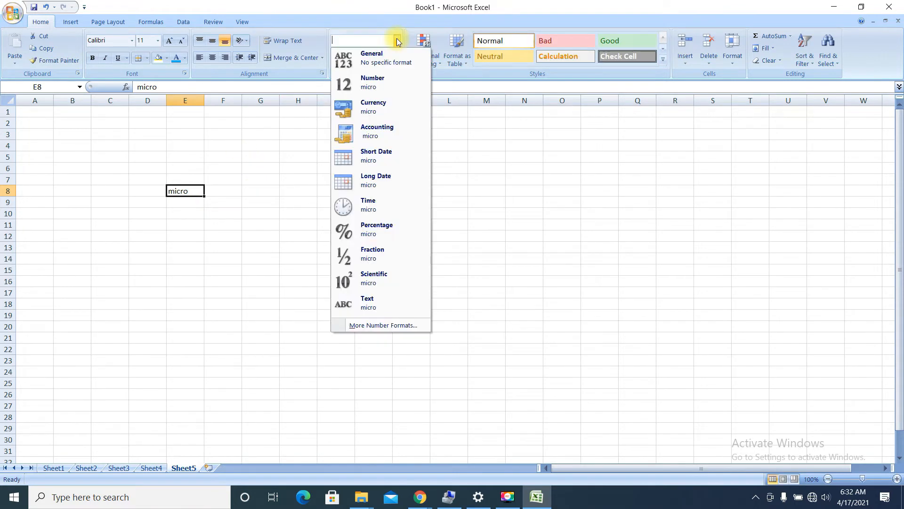
{"action": "left_click", "coordinate": [385, 78]}
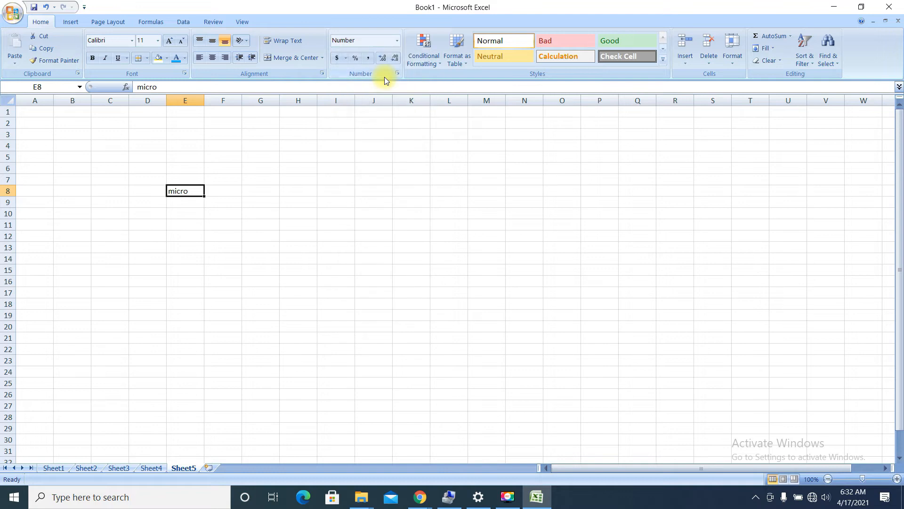
{"action": "left_click", "coordinate": [397, 40]}
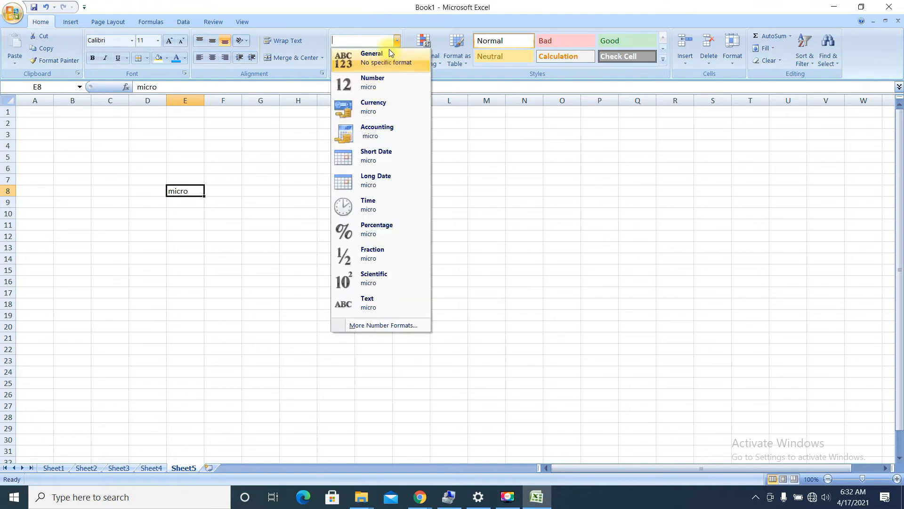
{"action": "left_click", "coordinate": [392, 55]}
Enter 23 in cell H6 and apply the Number format to it
{"action": "left_click", "coordinate": [301, 168]}
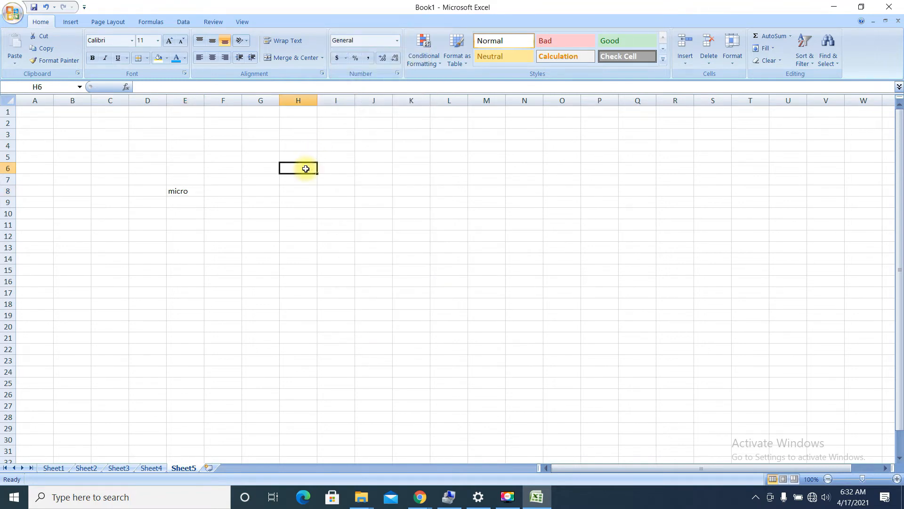
{"action": "type", "text": "23"}
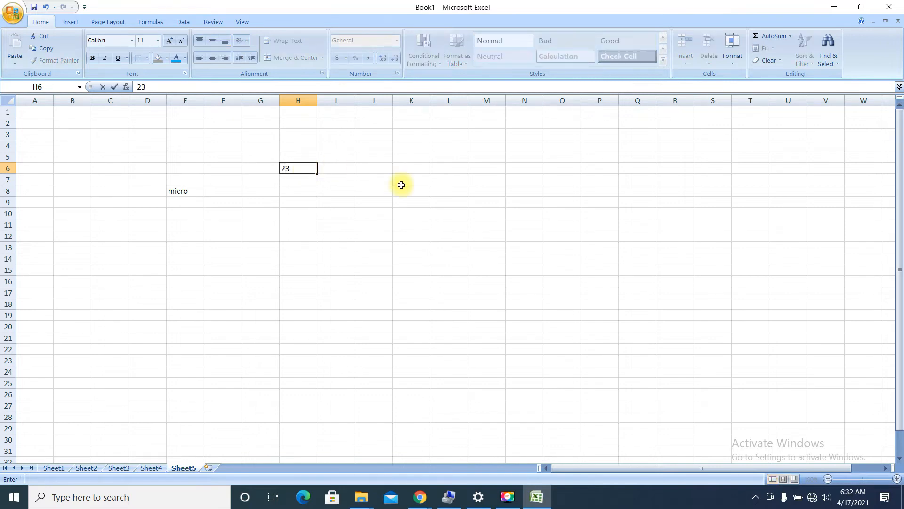
{"action": "left_click", "coordinate": [401, 183]}
{"action": "left_click", "coordinate": [306, 168]}
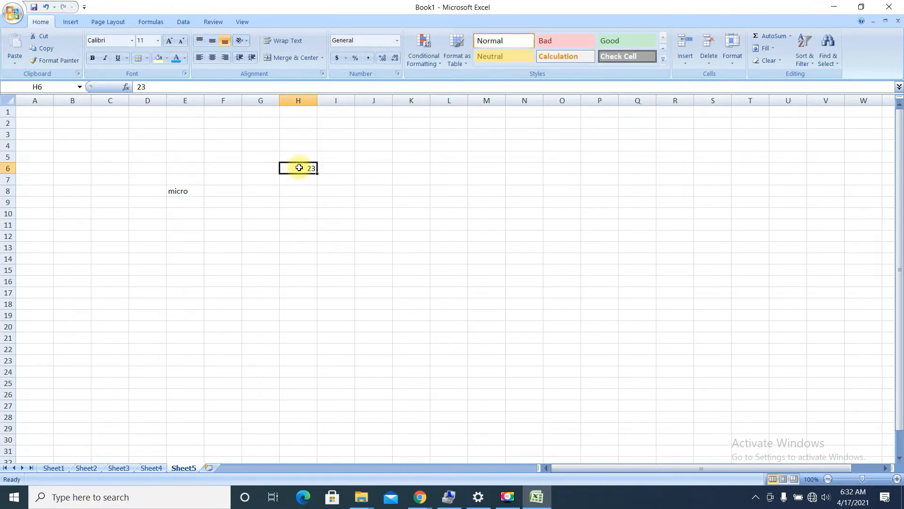
{"action": "left_click", "coordinate": [395, 40]}
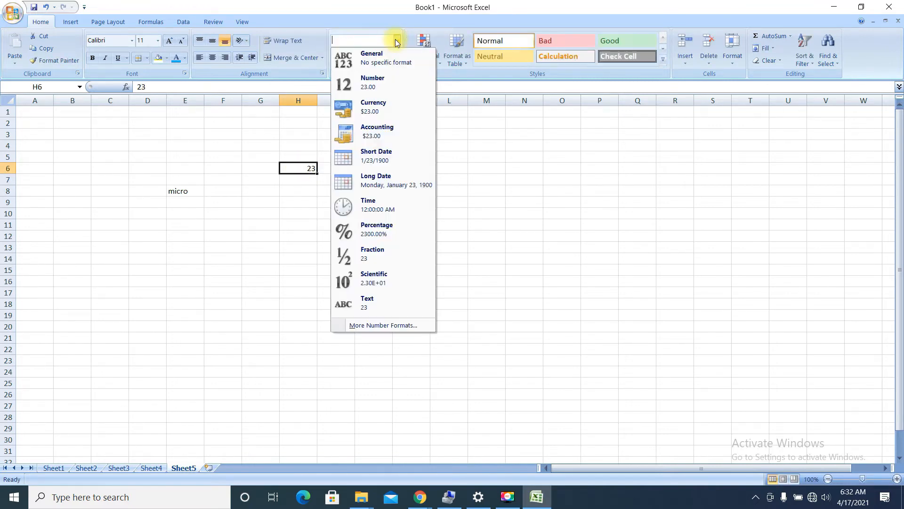
{"action": "left_click", "coordinate": [376, 92]}
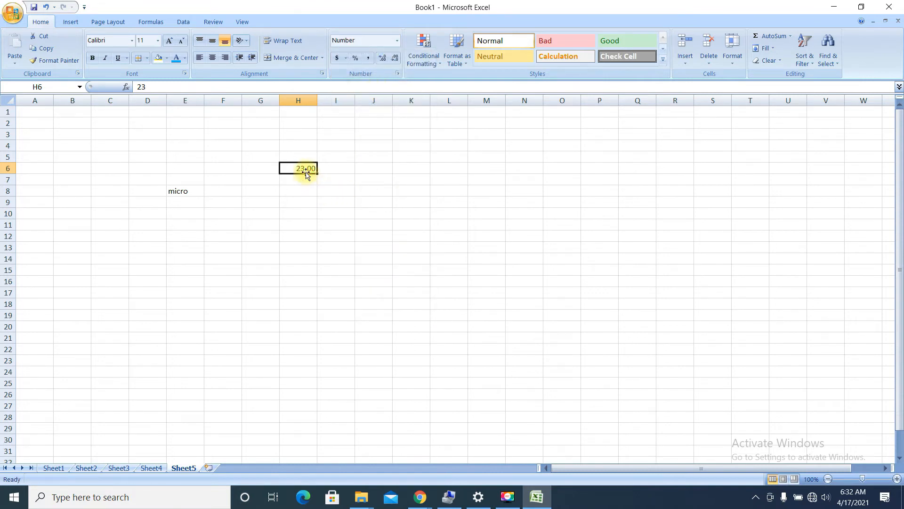
{"action": "left_click", "coordinate": [397, 39]}
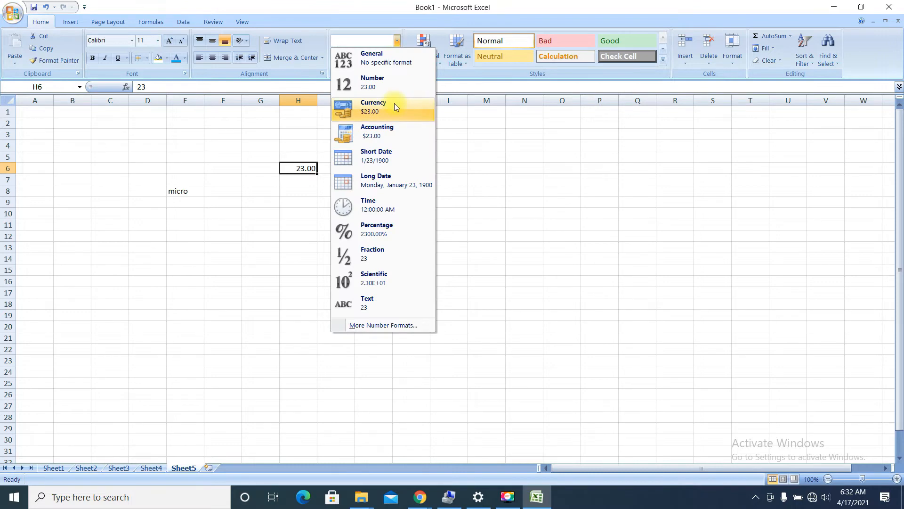
{"action": "left_click", "coordinate": [272, 228]}
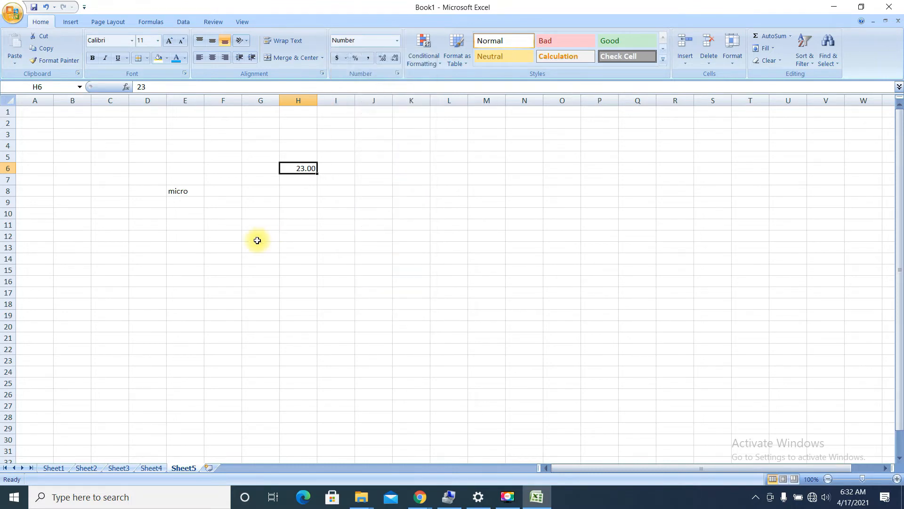
Enter 50 in cell G12 and apply the Currency format to it
{"action": "left_click", "coordinate": [257, 240]}
{"action": "type", "text": "50"}
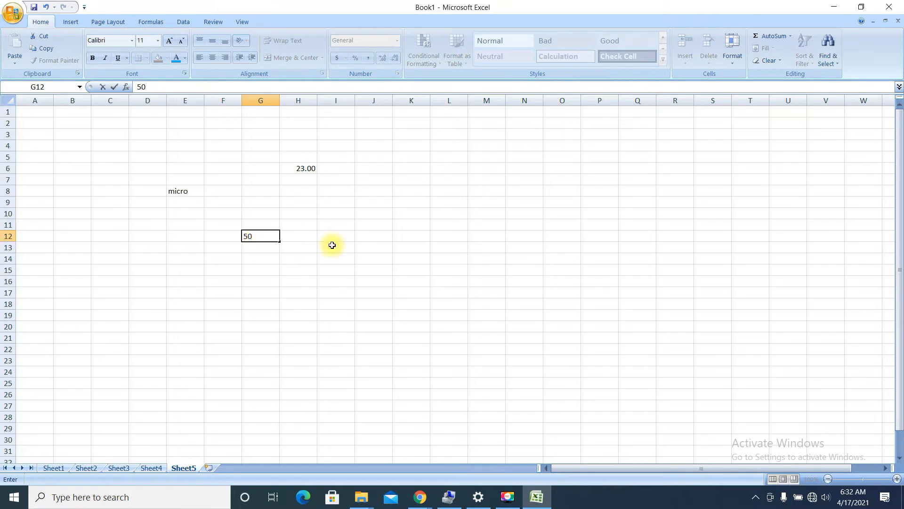
{"action": "left_click", "coordinate": [299, 238]}
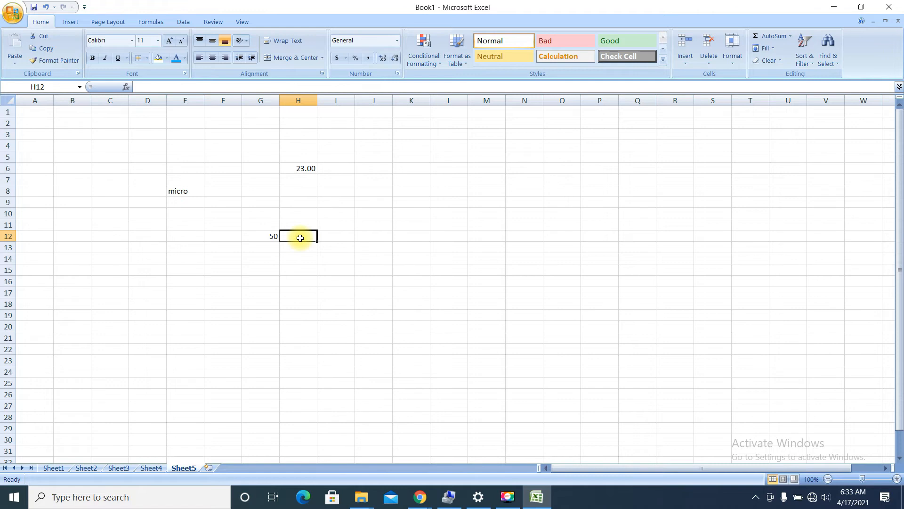
{"action": "left_click", "coordinate": [253, 234]}
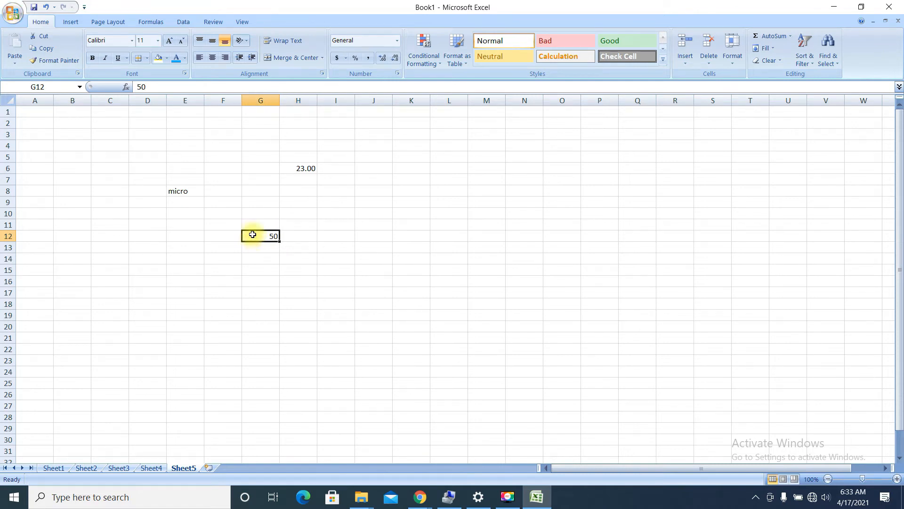
{"action": "left_click", "coordinate": [397, 40]}
{"action": "left_click", "coordinate": [387, 106]}
Apply the Accounting format to cell G13 and enter 20 in it
{"action": "left_click", "coordinate": [262, 246]}
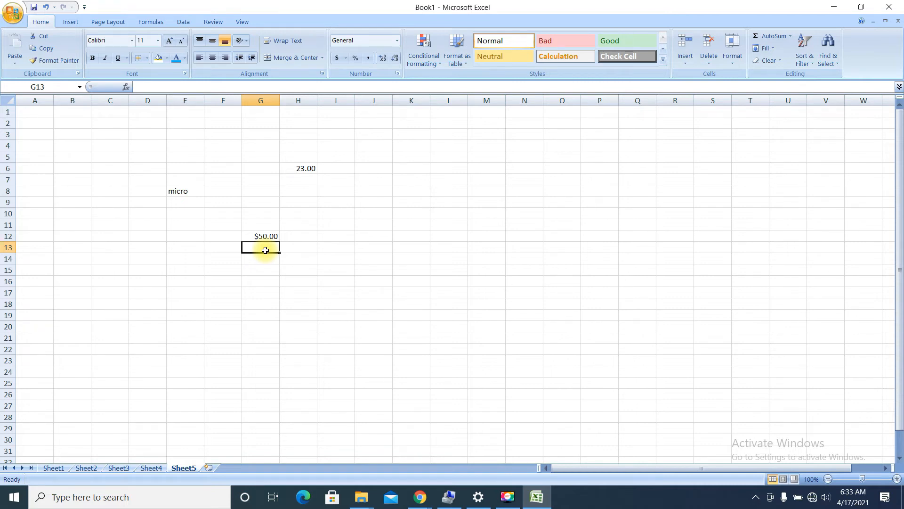
{"action": "left_click", "coordinate": [390, 40]}
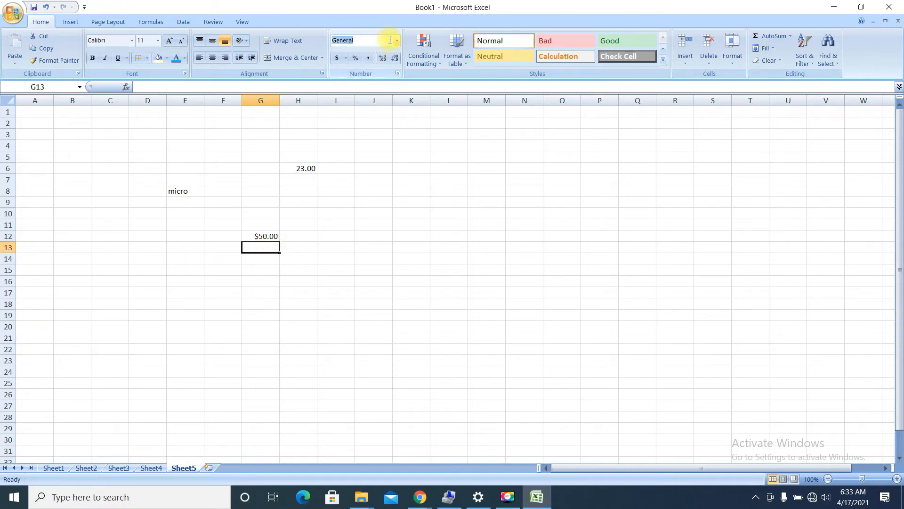
{"action": "left_click", "coordinate": [396, 41]}
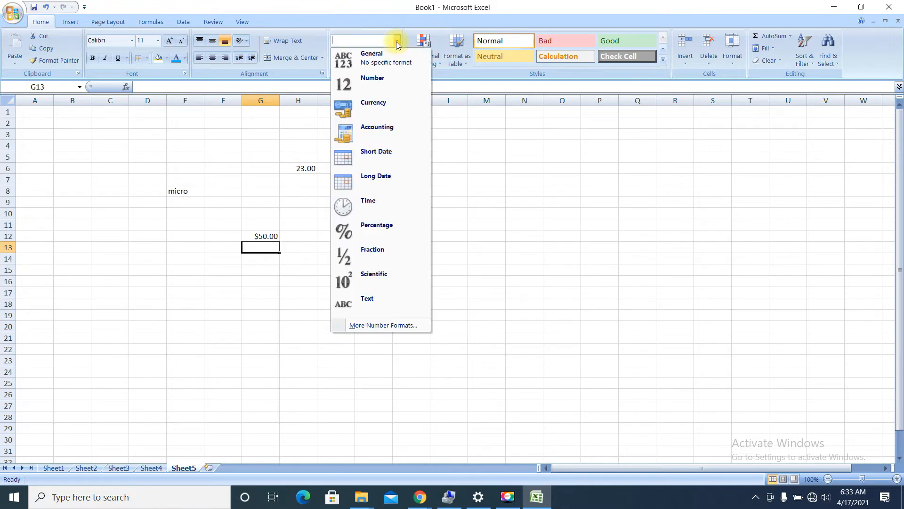
{"action": "left_click", "coordinate": [388, 140]}
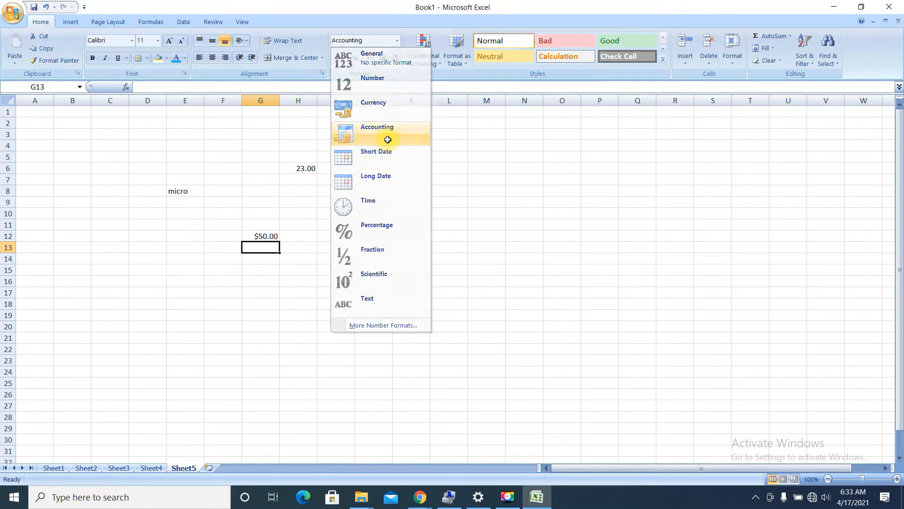
{"action": "type", "text": "20"}
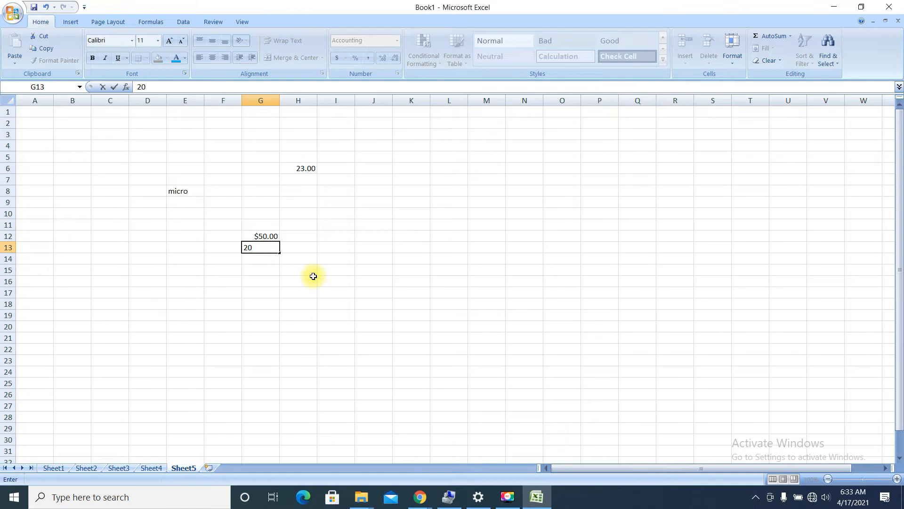
{"action": "left_click", "coordinate": [259, 271]}
{"action": "left_click", "coordinate": [255, 248]}
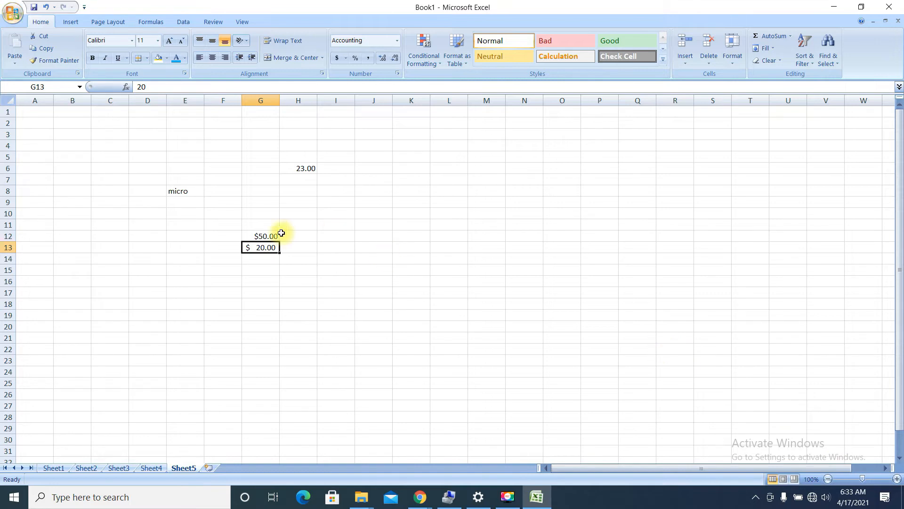
{"action": "left_click", "coordinate": [397, 37]}
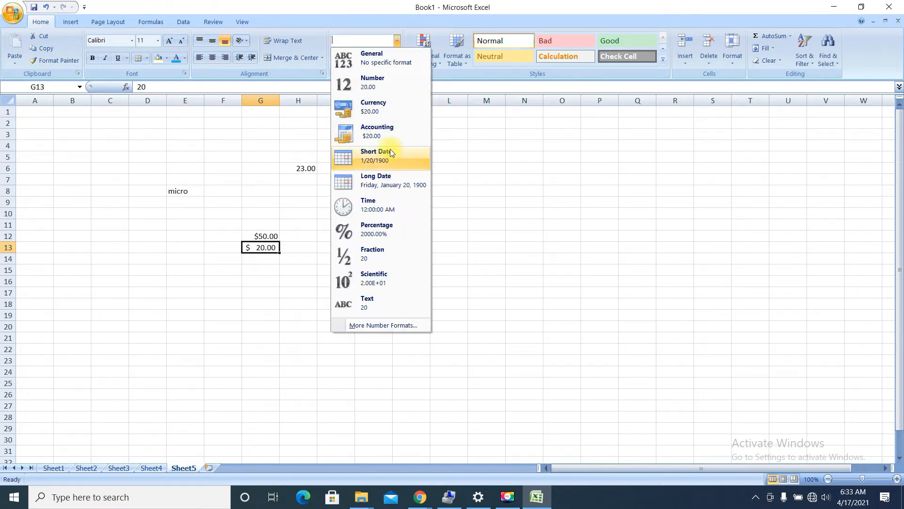
{"action": "left_click", "coordinate": [390, 133]}
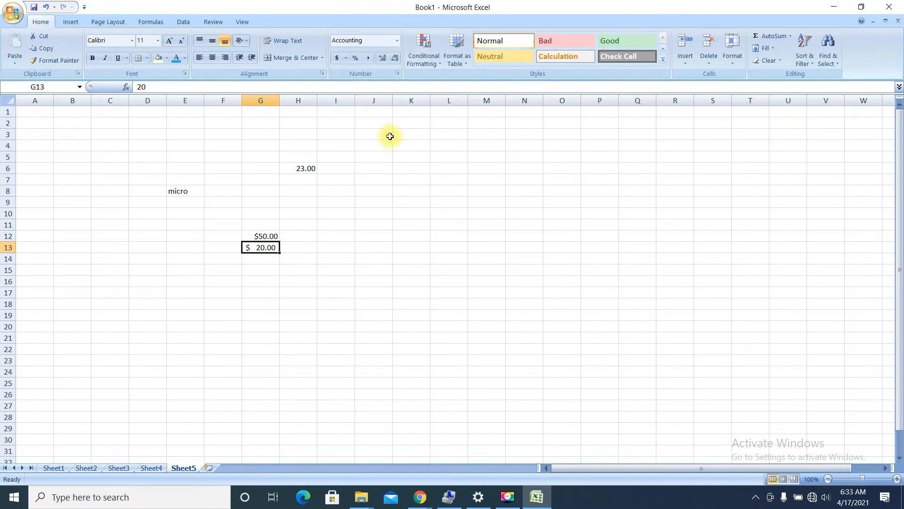
Apply the Short Date format to cell J17 and enter the date 12/06/2021
{"action": "left_click", "coordinate": [387, 288]}
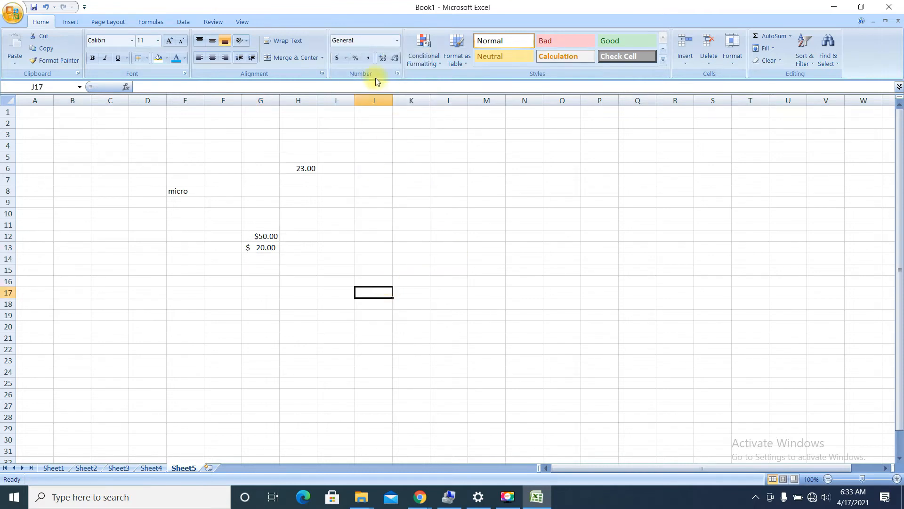
{"action": "left_click", "coordinate": [397, 42]}
{"action": "left_click", "coordinate": [383, 160]}
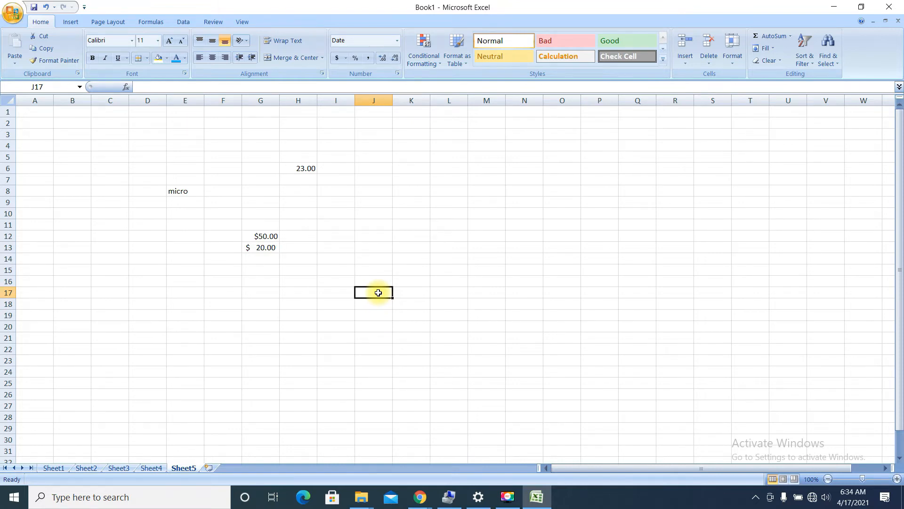
{"action": "type", "text": "12/06/2"}
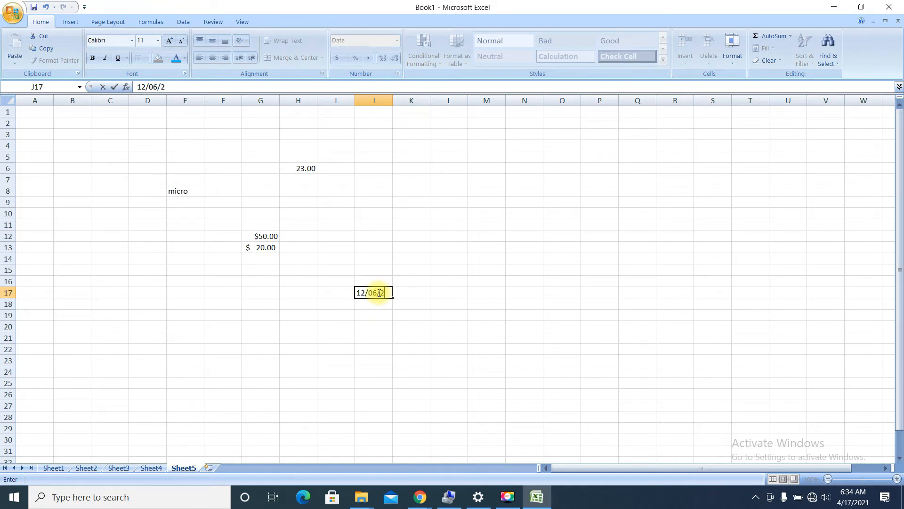
{"action": "left_click", "coordinate": [461, 304]}
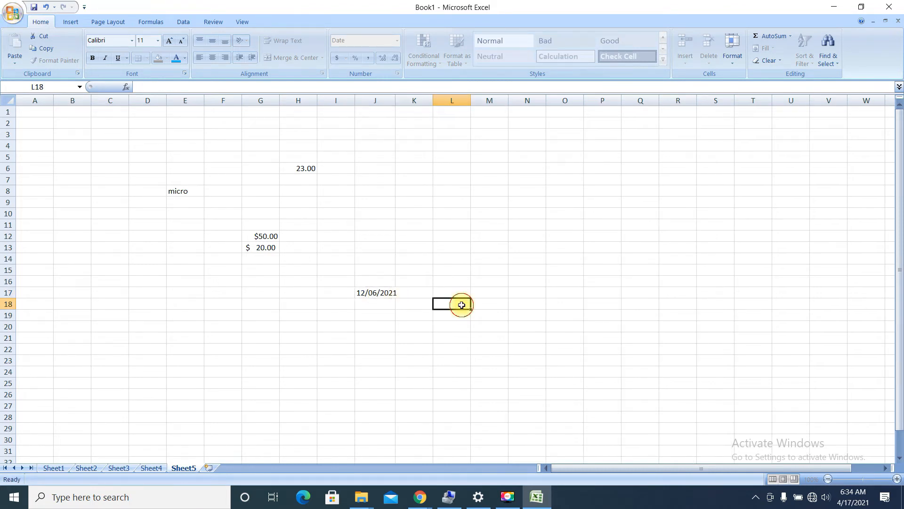
Enter the date 12 June 2021 in cell J19, with the month written as a word
{"action": "left_click", "coordinate": [366, 313]}
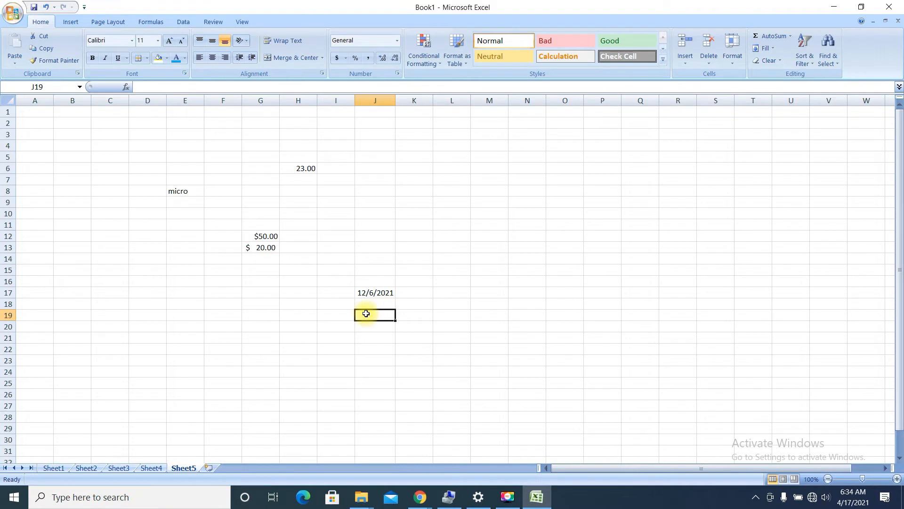
{"action": "type", "text": "12jun"}
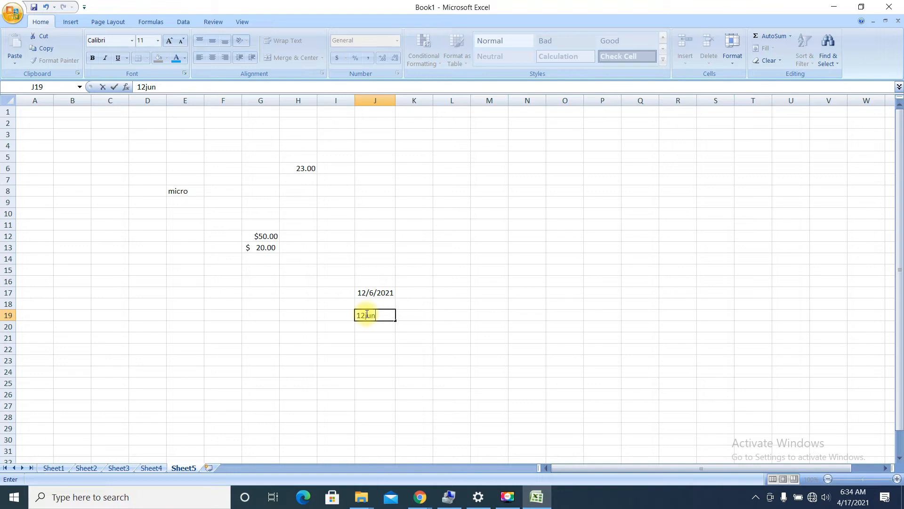
{"action": "type", "text": "e20"}
{"action": "left_click", "coordinate": [460, 328]}
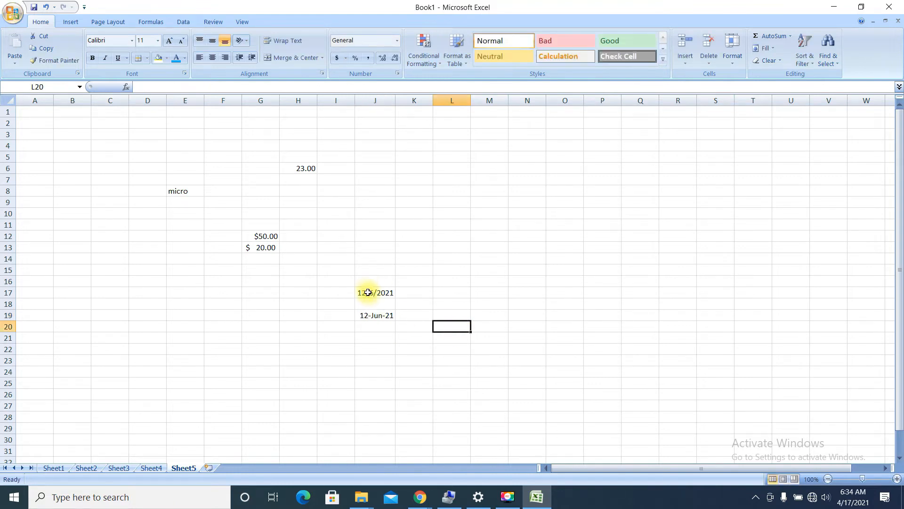
Apply the Long Date format to the date in cell J17
{"action": "left_click", "coordinate": [369, 293]}
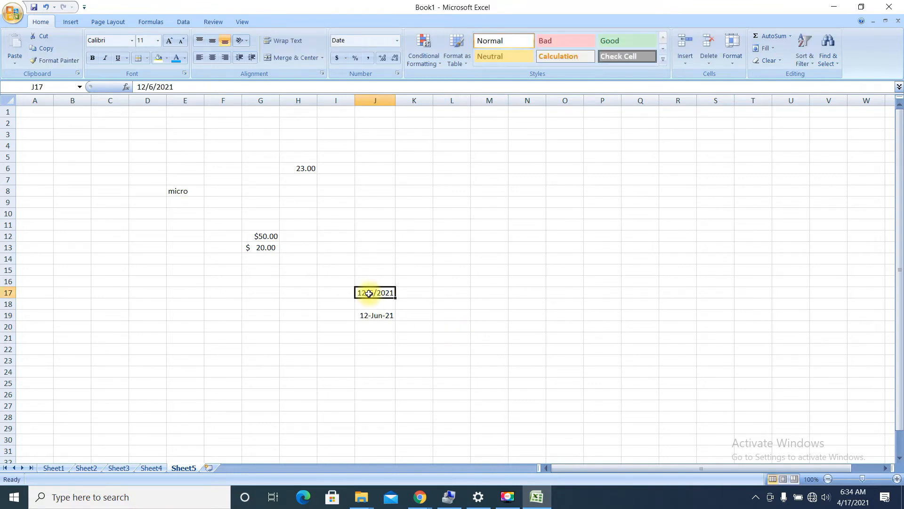
{"action": "left_click", "coordinate": [396, 41]}
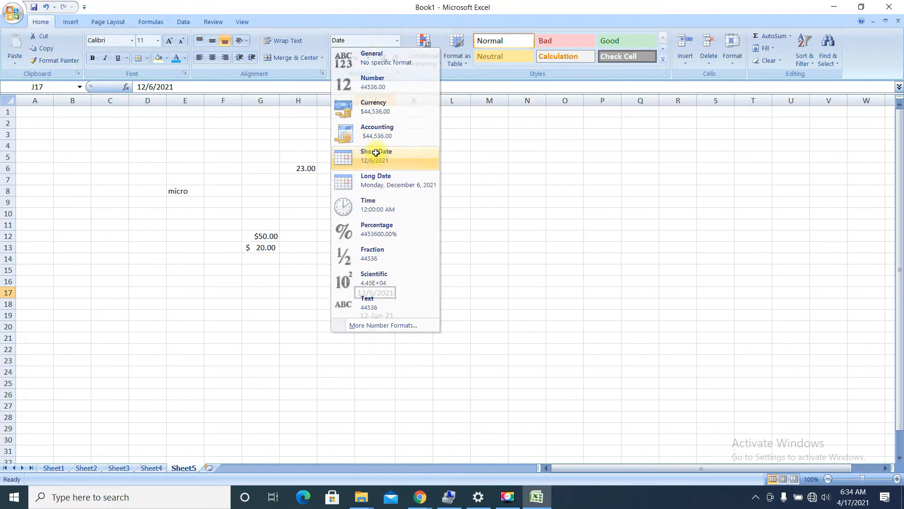
{"action": "left_click", "coordinate": [375, 151]}
{"action": "left_click", "coordinate": [396, 41]}
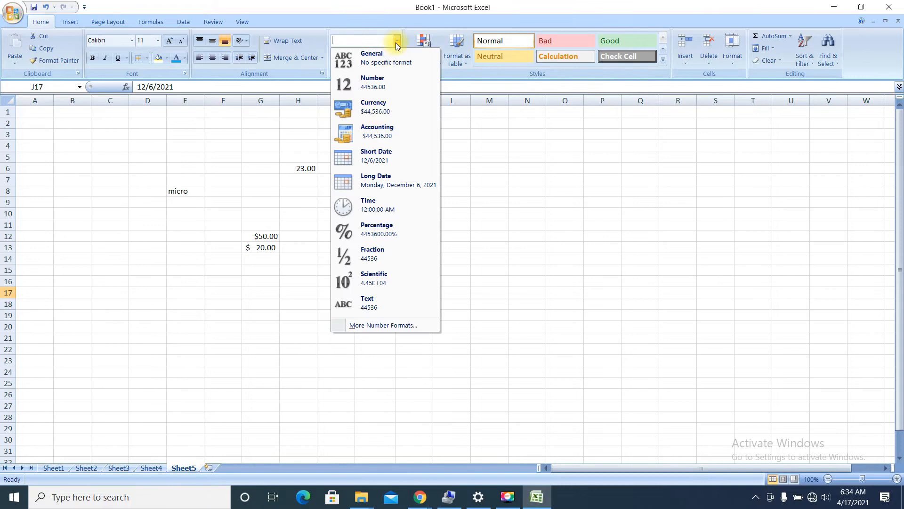
{"action": "left_click", "coordinate": [376, 179]}
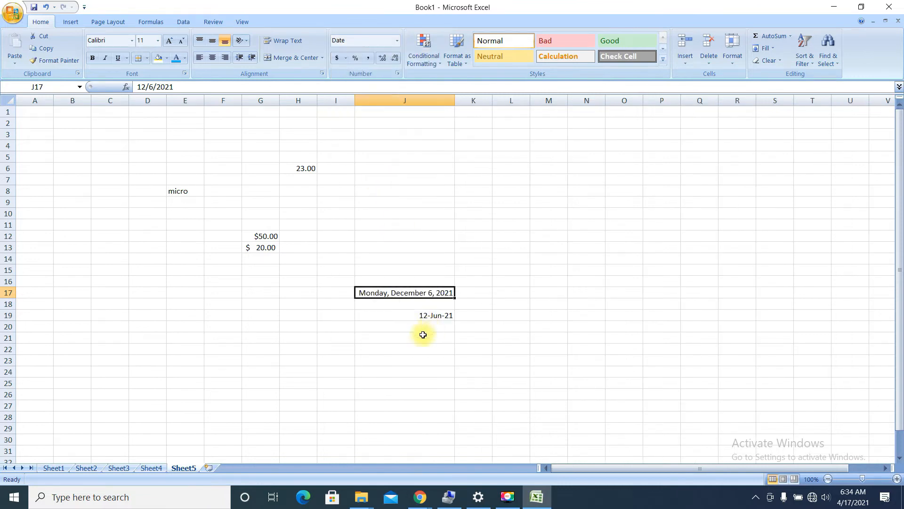
{"action": "left_click", "coordinate": [441, 302]}
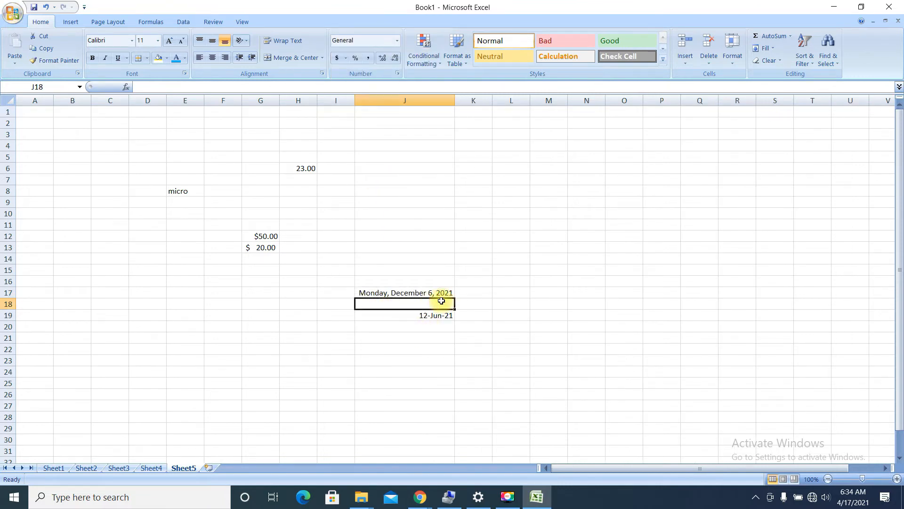
{"action": "left_click", "coordinate": [427, 317]}
{"action": "left_click", "coordinate": [420, 296]}
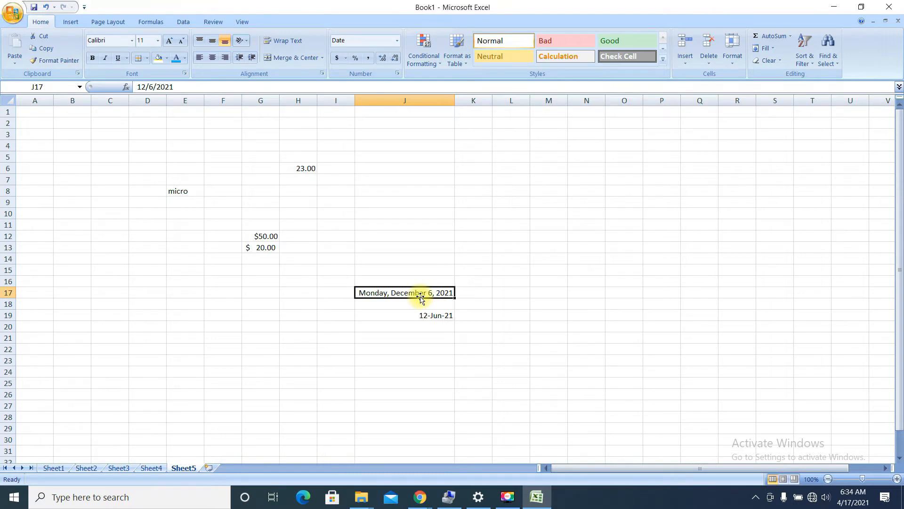
Apply the Time format to the empty cell H16
{"action": "left_click", "coordinate": [311, 281]}
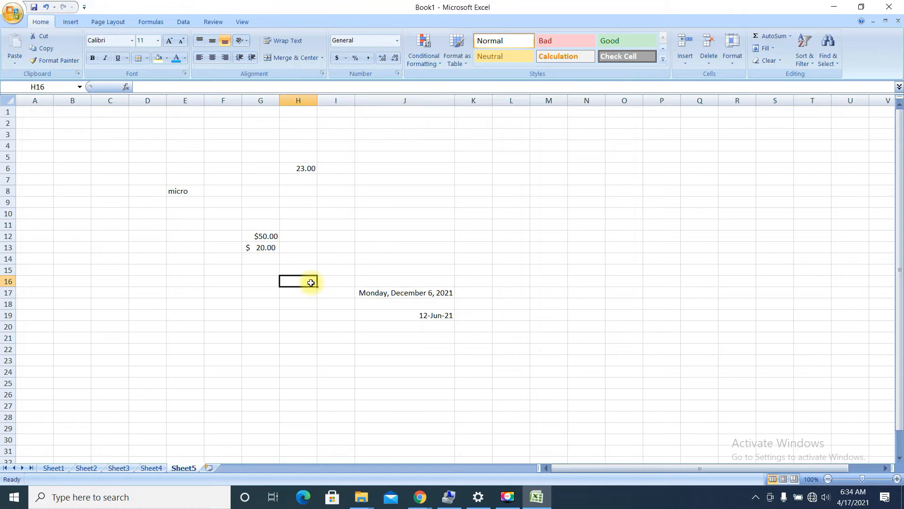
{"action": "left_click", "coordinate": [397, 41]}
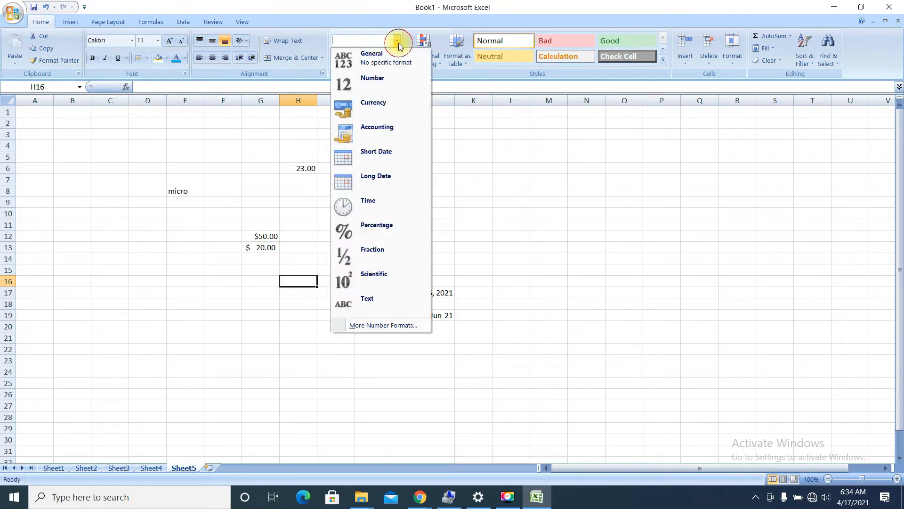
{"action": "left_click", "coordinate": [397, 211]}
{"action": "double_click", "coordinate": [296, 277]}
Enter 13:3020 in cell L8 and apply the Time format to it
{"action": "left_click", "coordinate": [513, 195]}
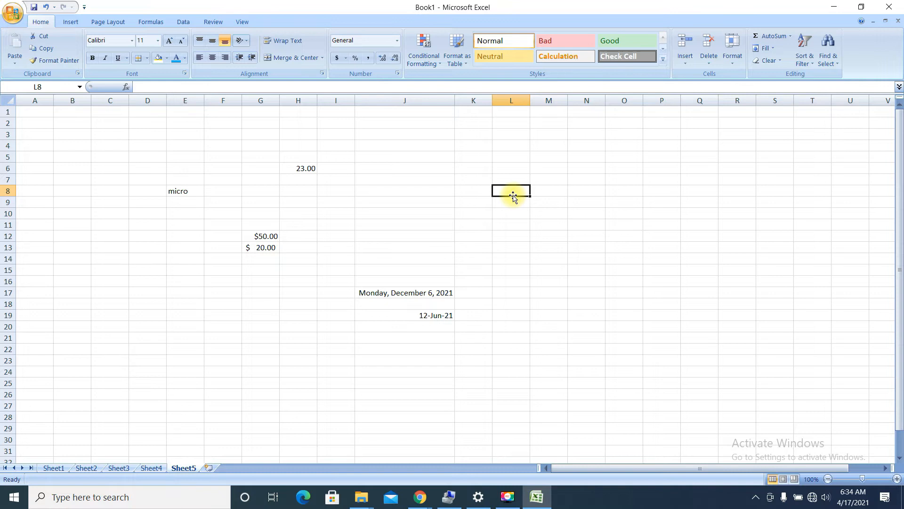
{"action": "type", "text": "13"}
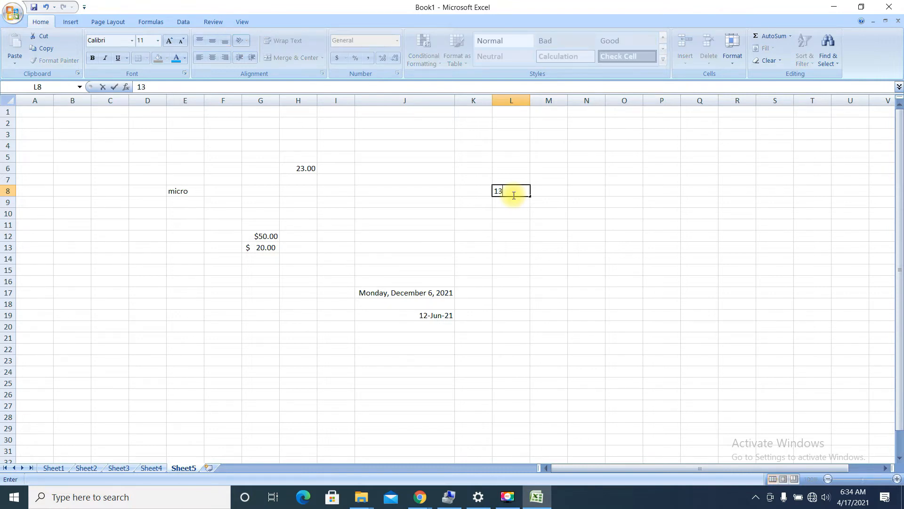
{"action": "type", "text": ":3020"}
{"action": "left_click", "coordinate": [577, 236]}
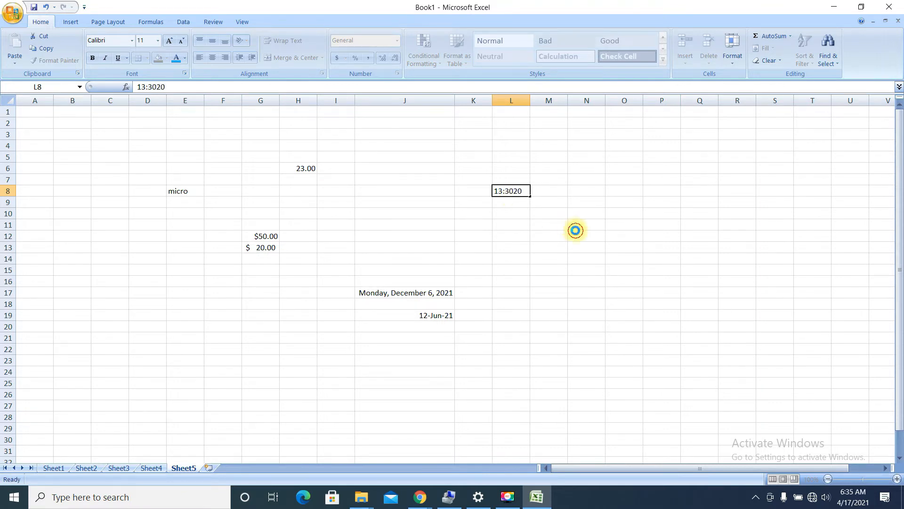
{"action": "left_click", "coordinate": [516, 191]}
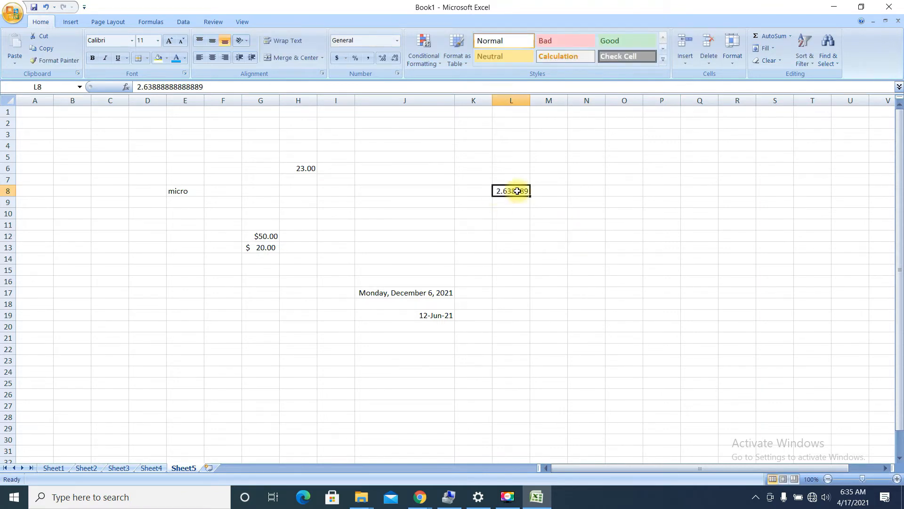
{"action": "left_click", "coordinate": [397, 42]}
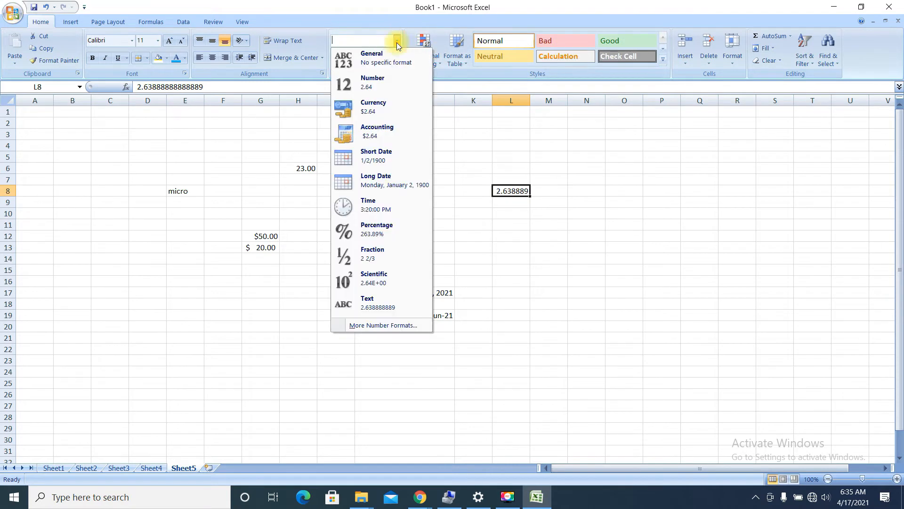
{"action": "left_click", "coordinate": [378, 207]}
{"action": "left_click", "coordinate": [538, 235]}
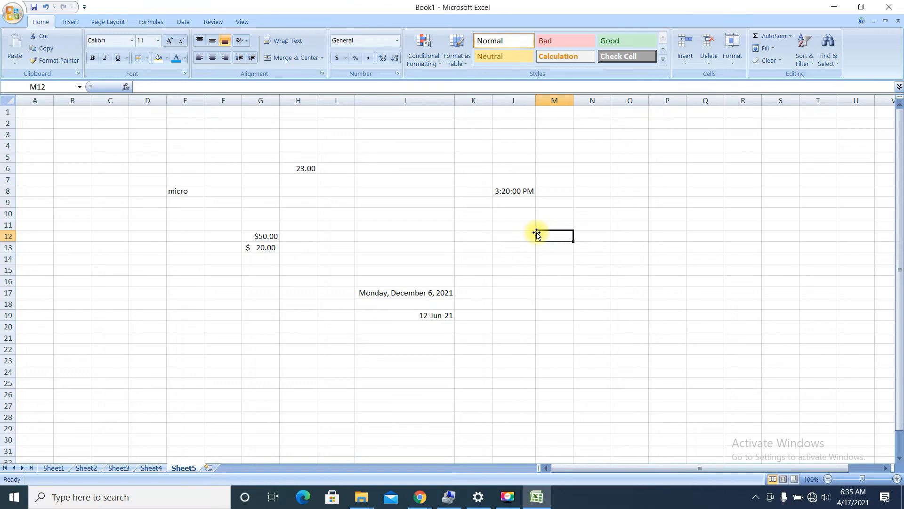
Enter 20 in cell B17 and apply the Percentage format to it
{"action": "left_click", "coordinate": [397, 41]}
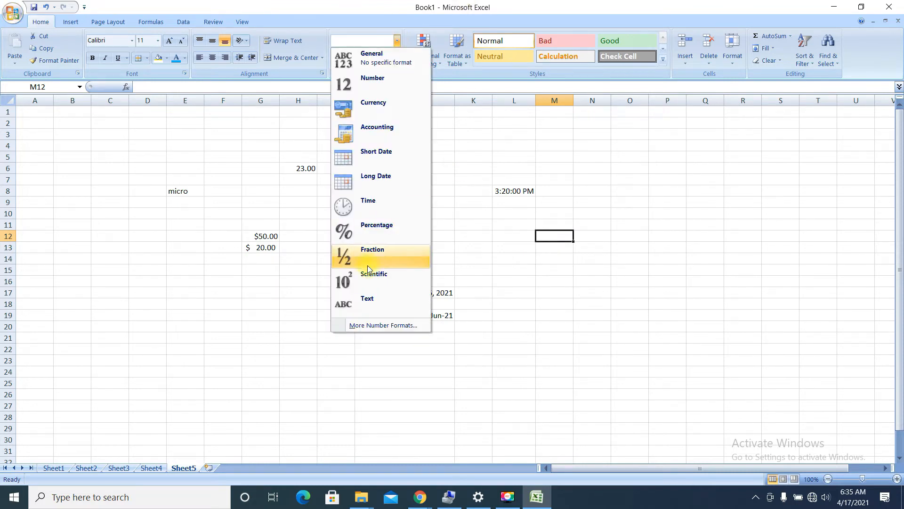
{"action": "left_click", "coordinate": [73, 294]}
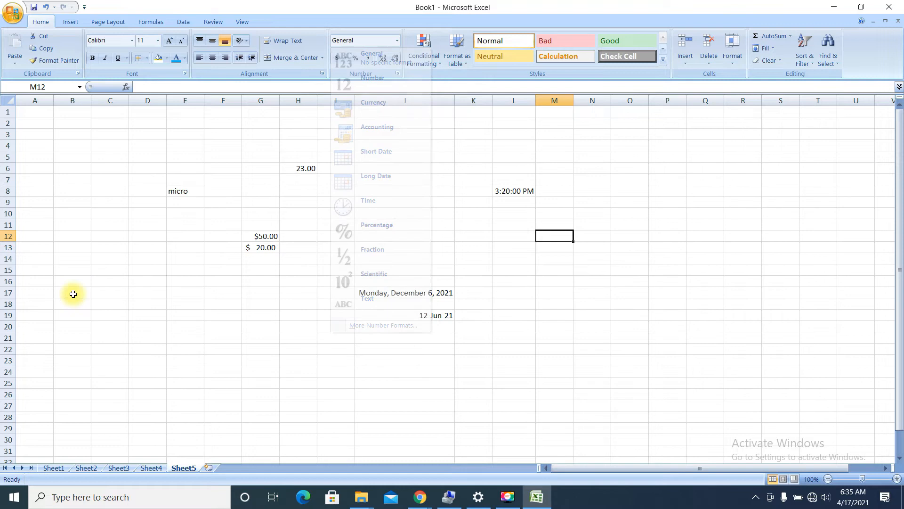
{"action": "left_click", "coordinate": [73, 294]}
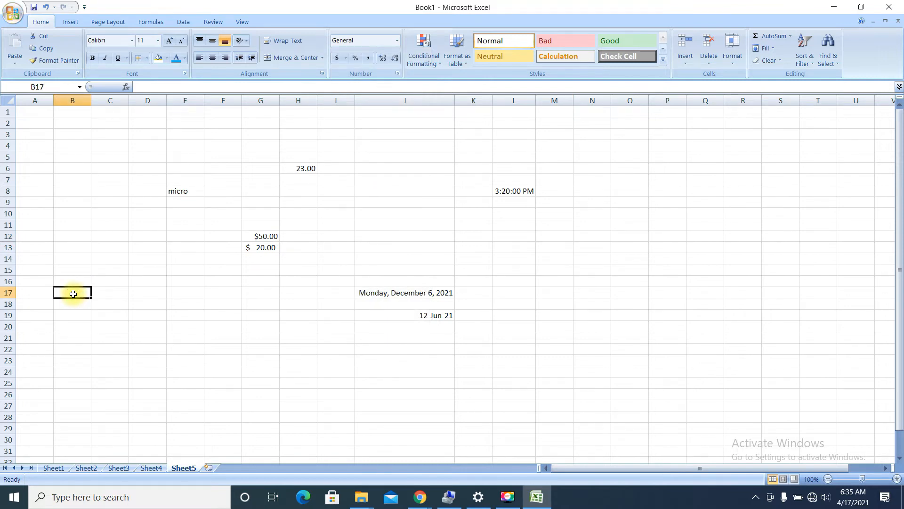
{"action": "type", "text": "20"}
{"action": "left_click", "coordinate": [107, 302]}
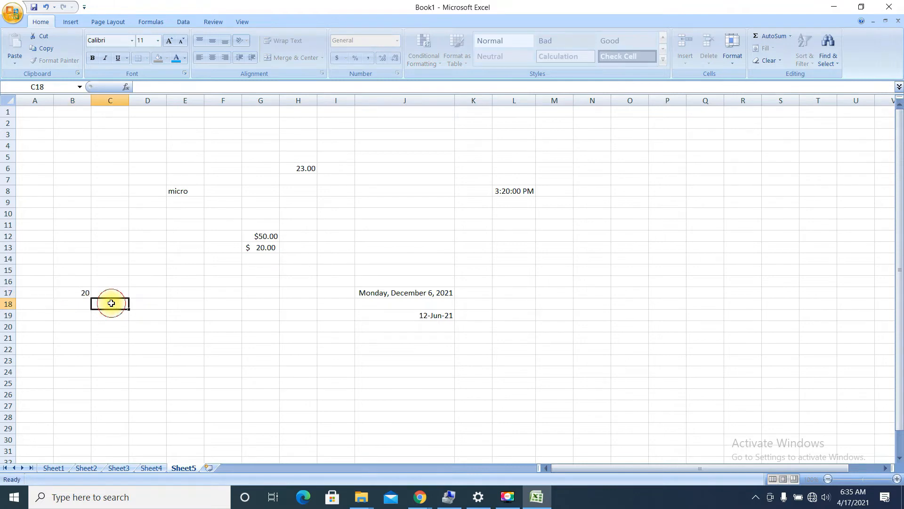
{"action": "left_click", "coordinate": [81, 295]}
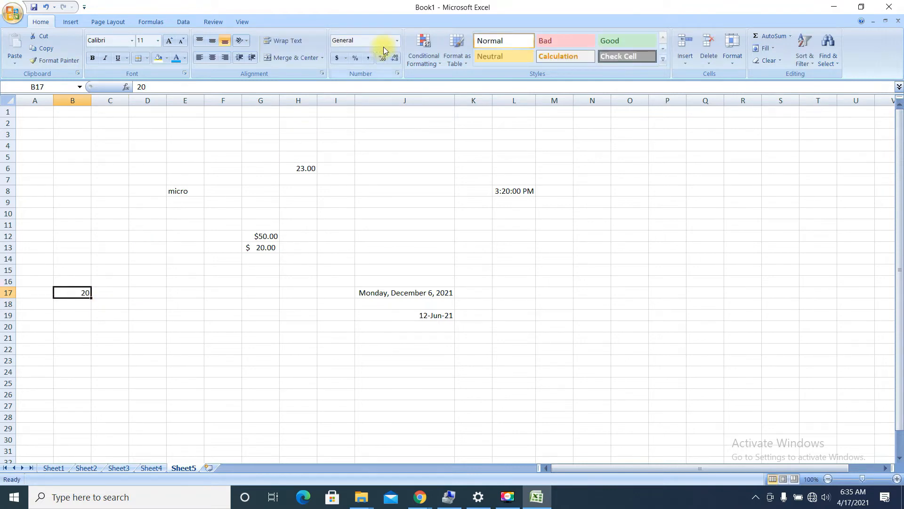
{"action": "left_click", "coordinate": [398, 42]}
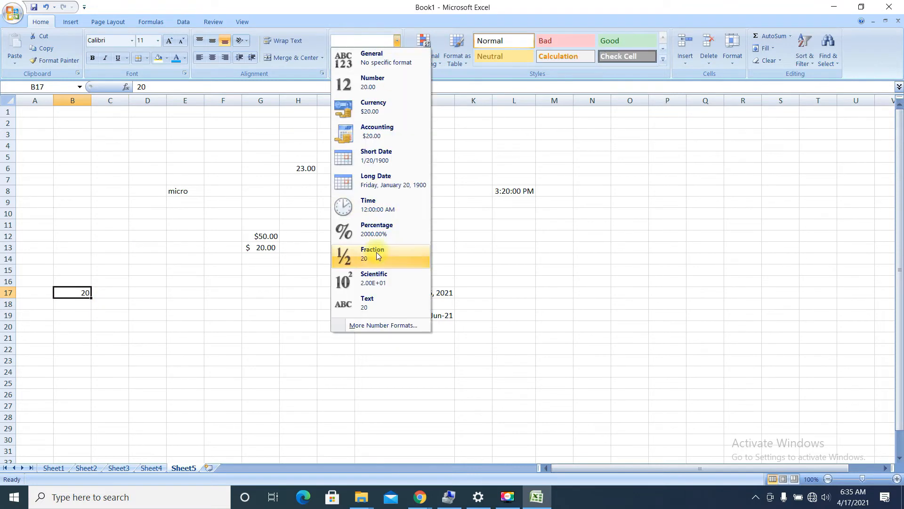
{"action": "left_click", "coordinate": [373, 226]}
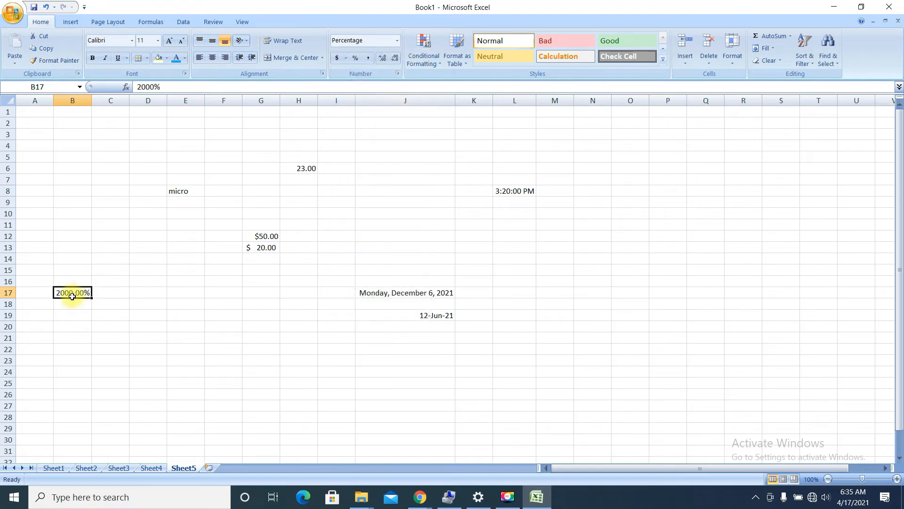
Open the list of number formats for the empty cell D21
{"action": "left_click", "coordinate": [153, 337]}
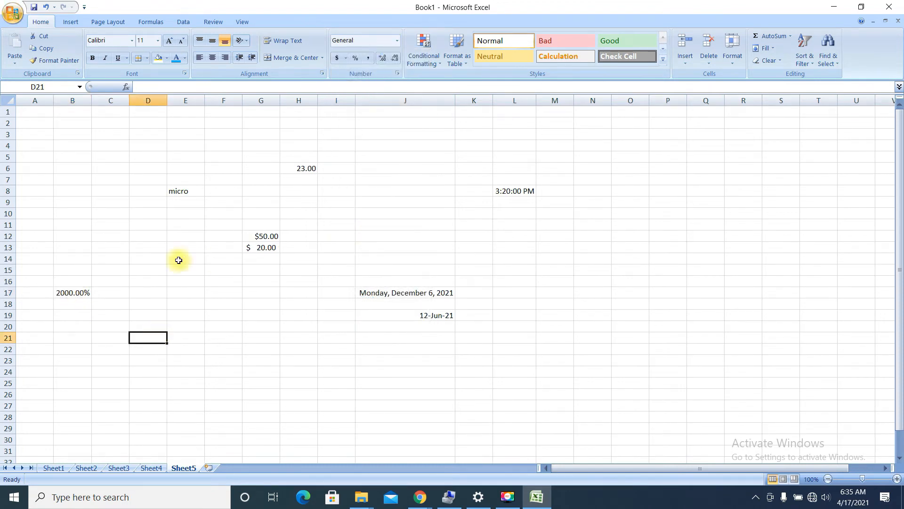
{"action": "left_click", "coordinate": [394, 36]}
{"action": "left_click", "coordinate": [397, 41]}
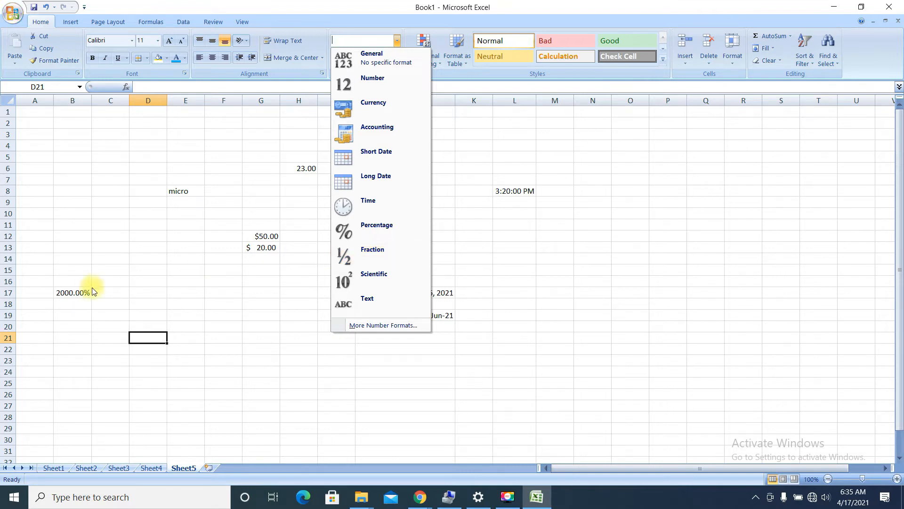
Apply the Fraction number format to the percentage value in cell B17
{"action": "left_click", "coordinate": [74, 291]}
{"action": "left_click", "coordinate": [76, 291]}
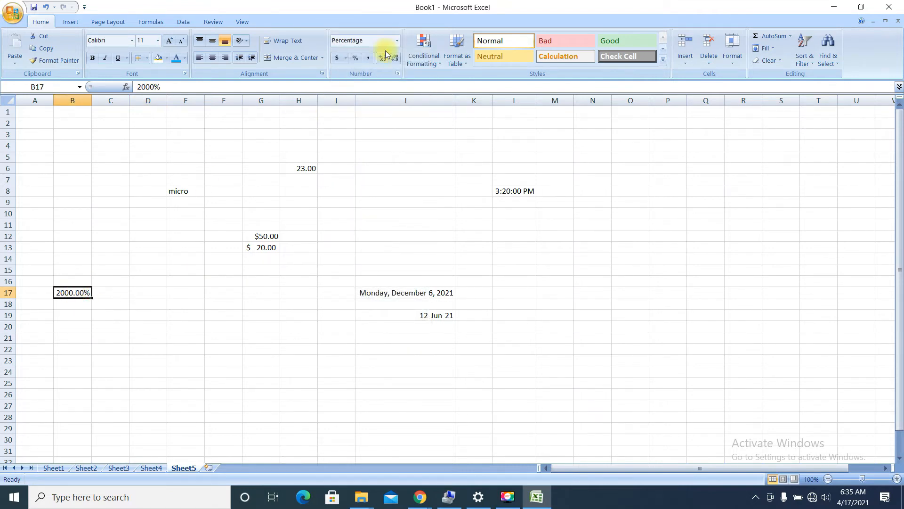
{"action": "left_click", "coordinate": [395, 41]}
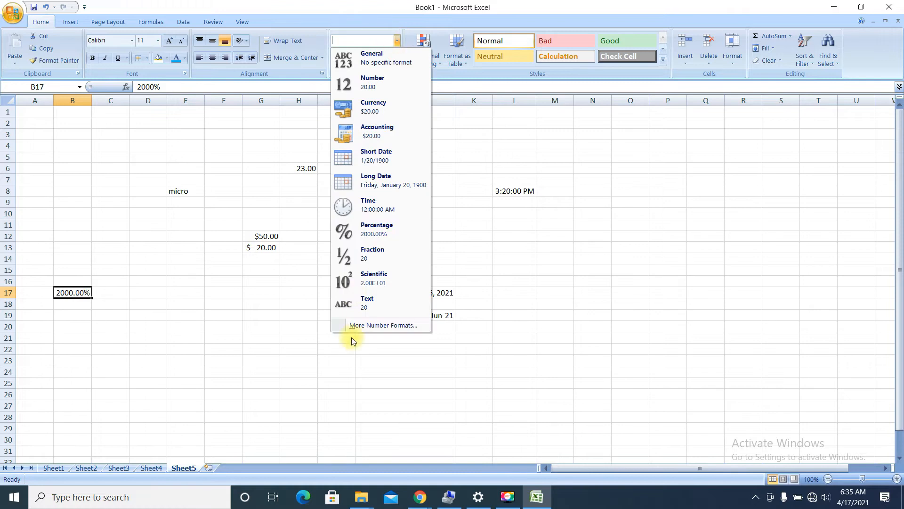
{"action": "left_click", "coordinate": [361, 261]}
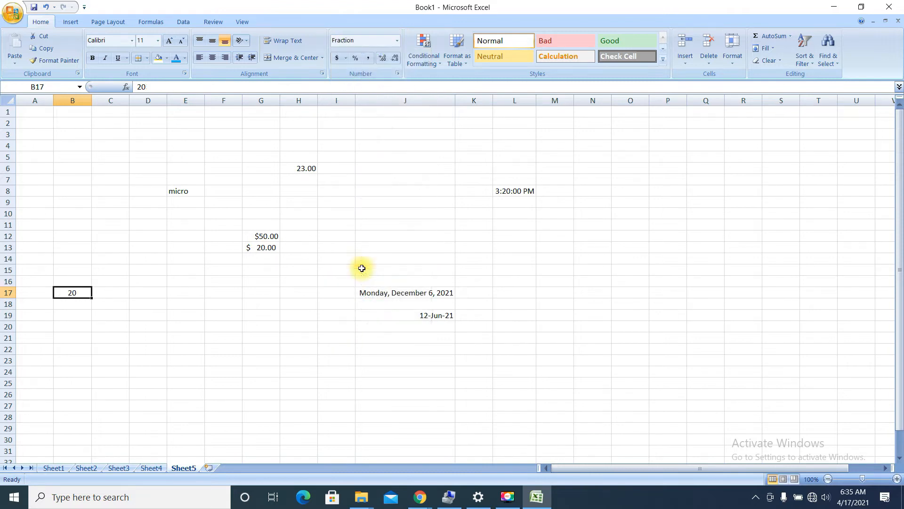
{"action": "left_click", "coordinate": [132, 307]}
{"action": "left_click", "coordinate": [144, 295]}
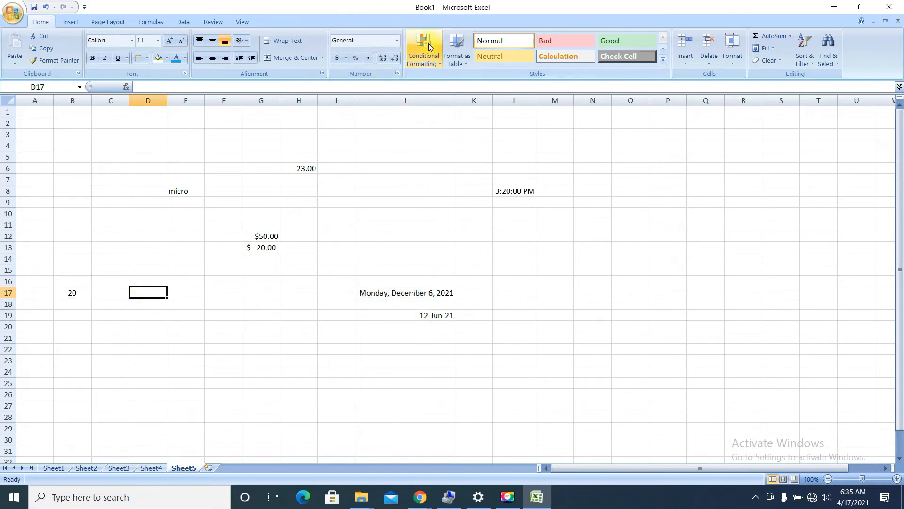
Change the number format of cell B17 to Scientific
{"action": "left_click", "coordinate": [397, 40]}
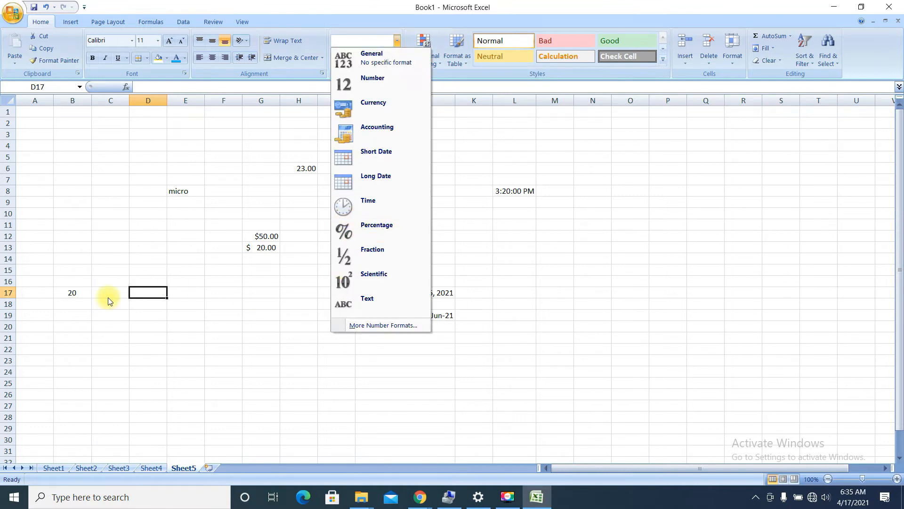
{"action": "left_click", "coordinate": [71, 292]}
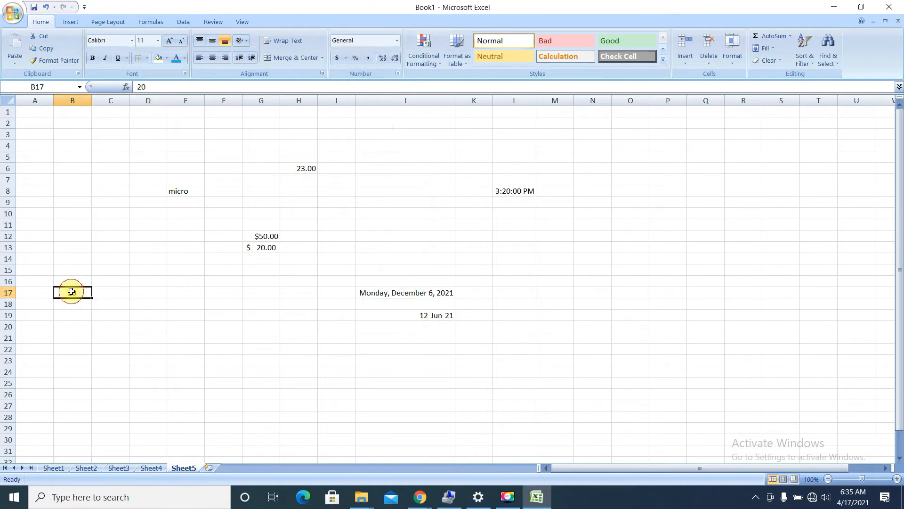
{"action": "left_click", "coordinate": [397, 40]}
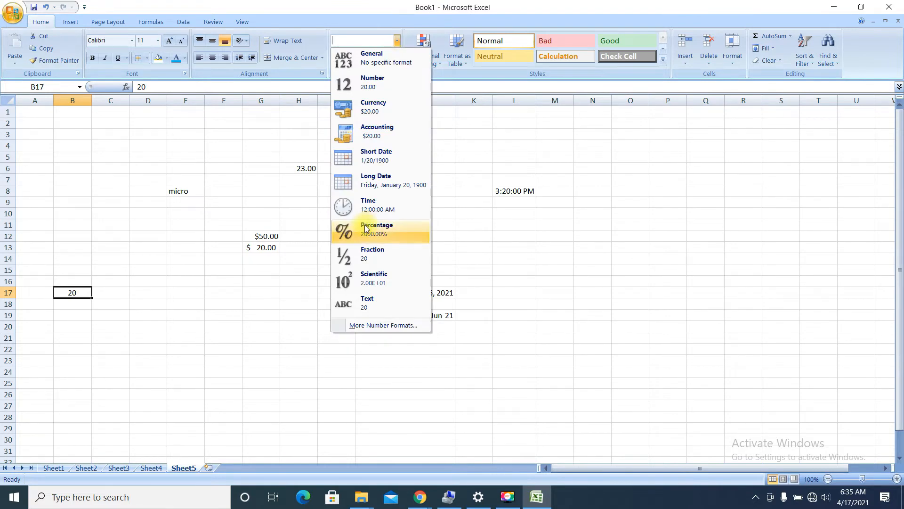
{"action": "left_click", "coordinate": [376, 281]}
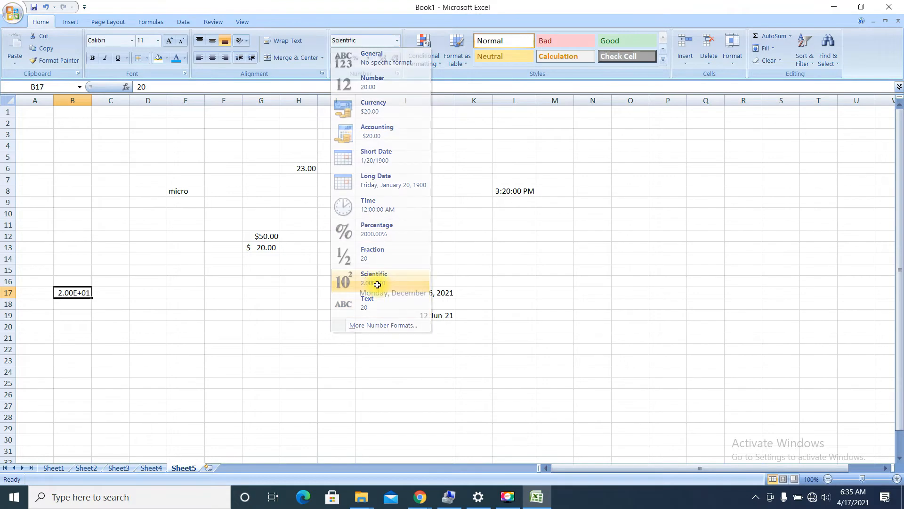
{"action": "left_click", "coordinate": [76, 303]}
{"action": "left_click", "coordinate": [100, 290]}
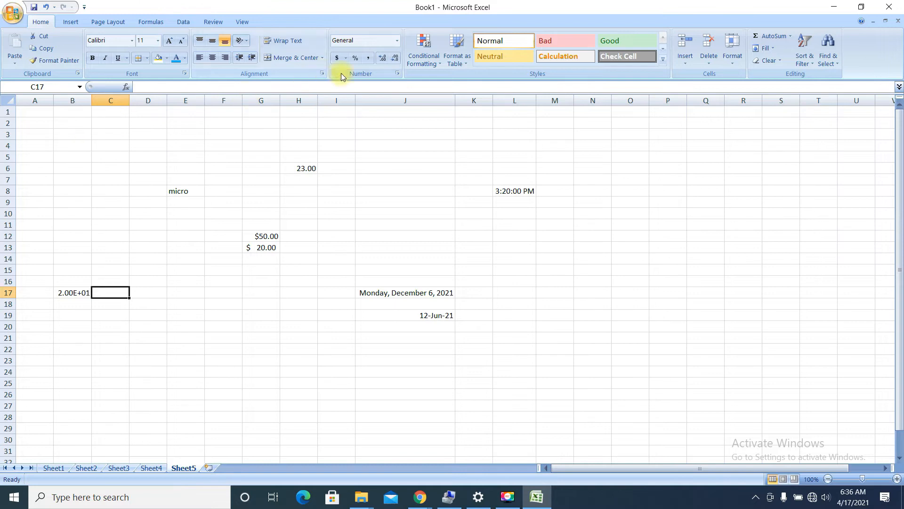
Try the Chinese yuan and Euro accounting formats on cell H6, finishing with the English (United States) dollar format
{"action": "left_click", "coordinate": [296, 169]}
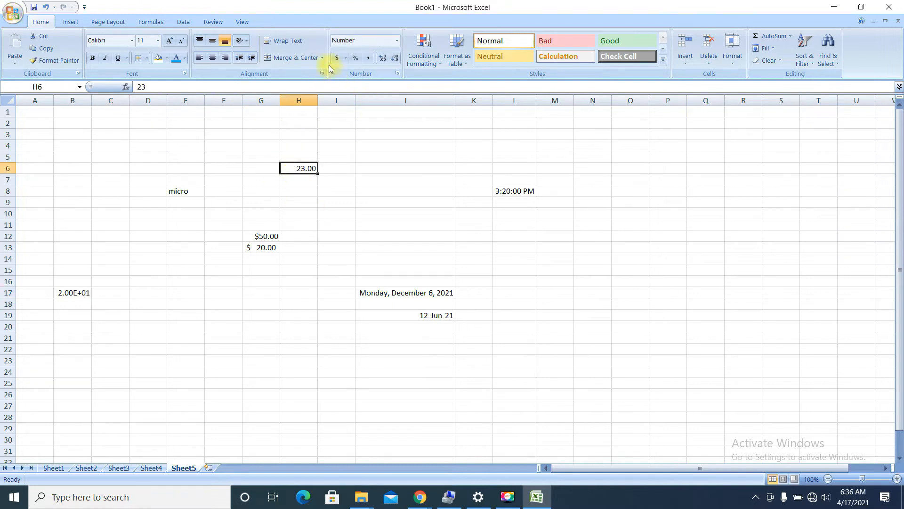
{"action": "left_click", "coordinate": [345, 59]}
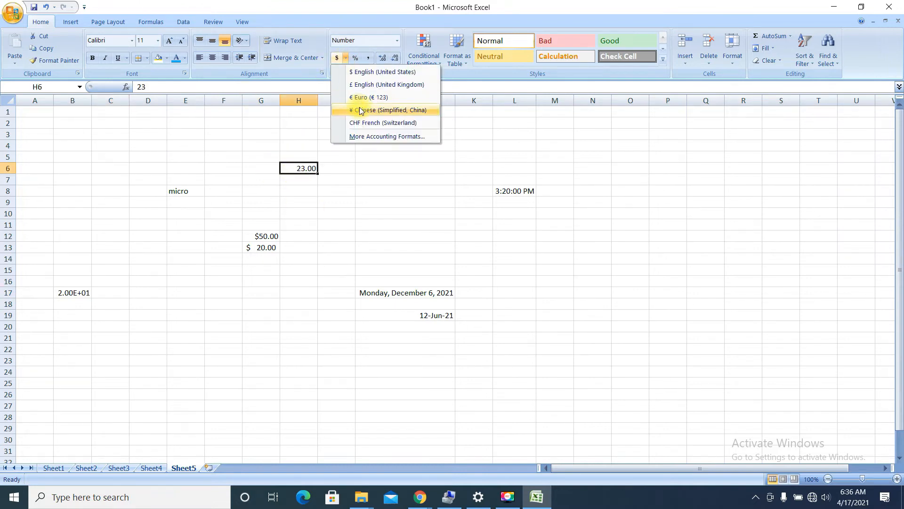
{"action": "left_click", "coordinate": [351, 109]}
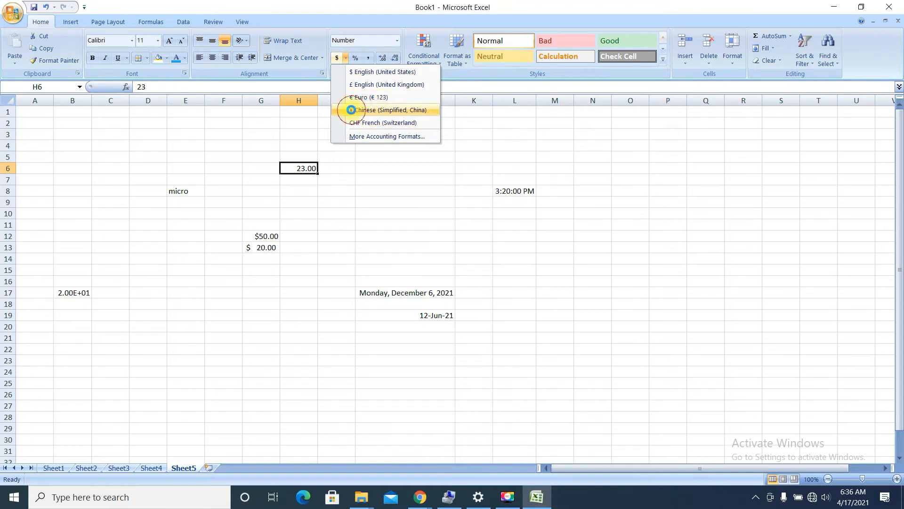
{"action": "left_click", "coordinate": [346, 58]}
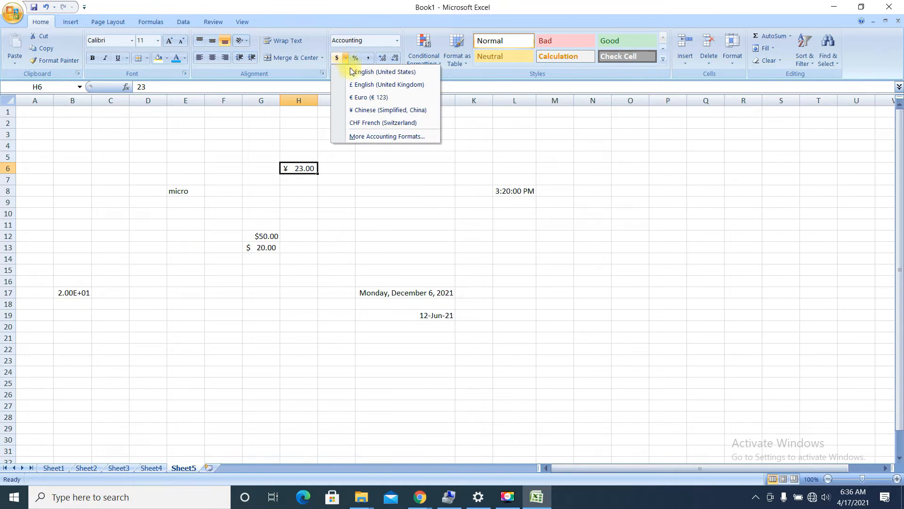
{"action": "left_click", "coordinate": [362, 96]}
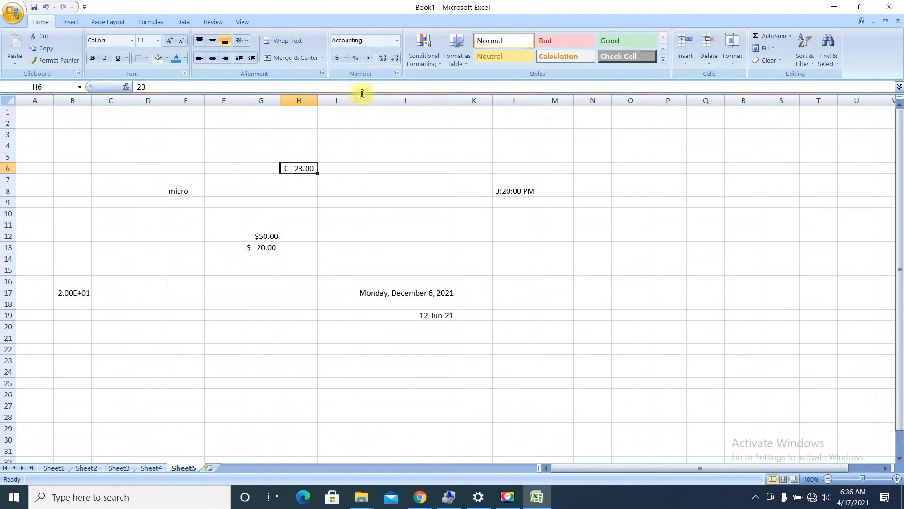
{"action": "left_click", "coordinate": [346, 58]}
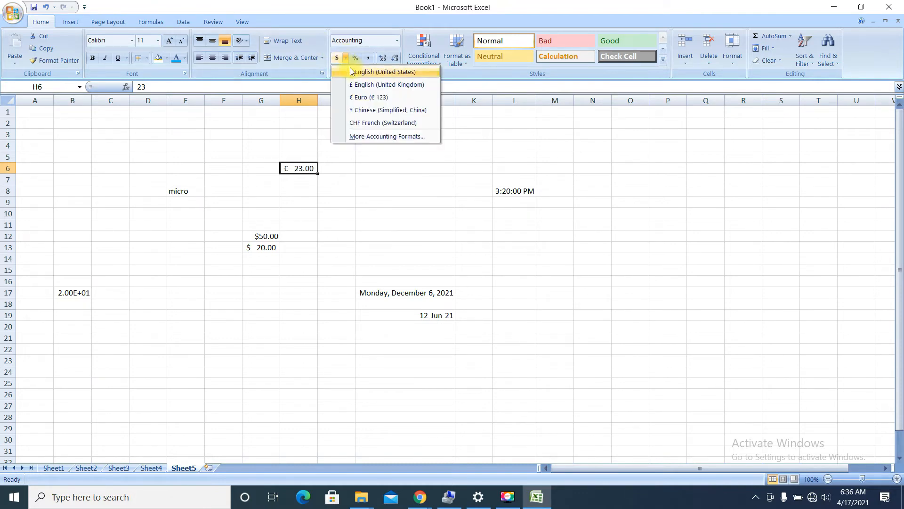
{"action": "left_click", "coordinate": [358, 72]}
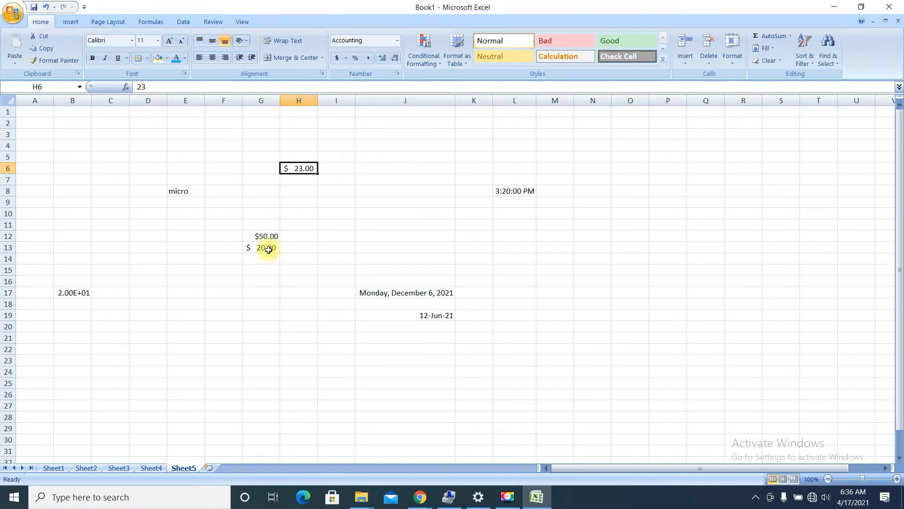
Enter 200 in cell J7
{"action": "left_click", "coordinate": [397, 177]}
{"action": "type", "text": "200"}
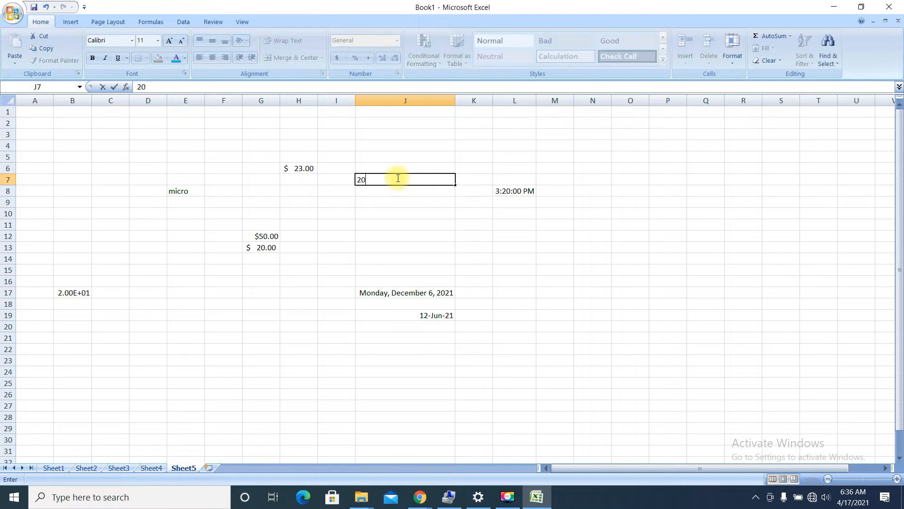
{"action": "left_click", "coordinate": [337, 179]}
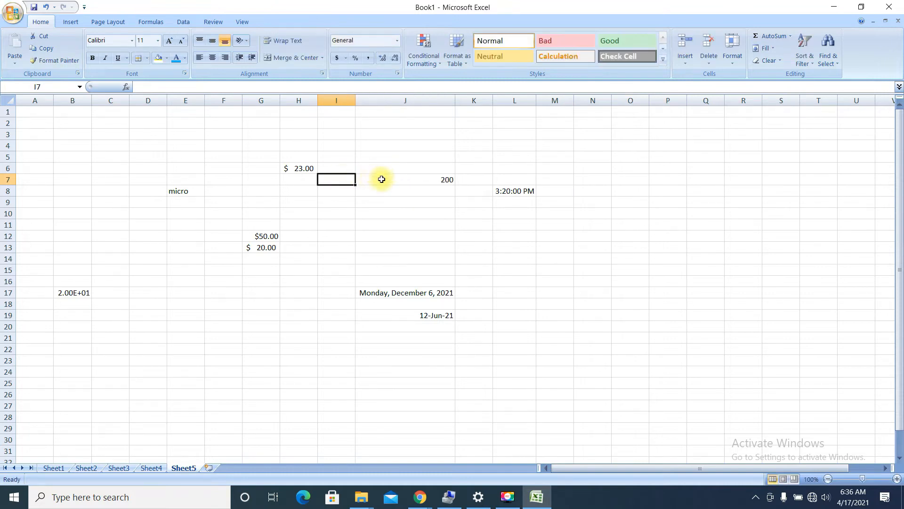
Apply the Percent style to cell J7, replace it with the Comma style, and check the underlying value
{"action": "left_click", "coordinate": [380, 178]}
{"action": "left_click", "coordinate": [353, 59]}
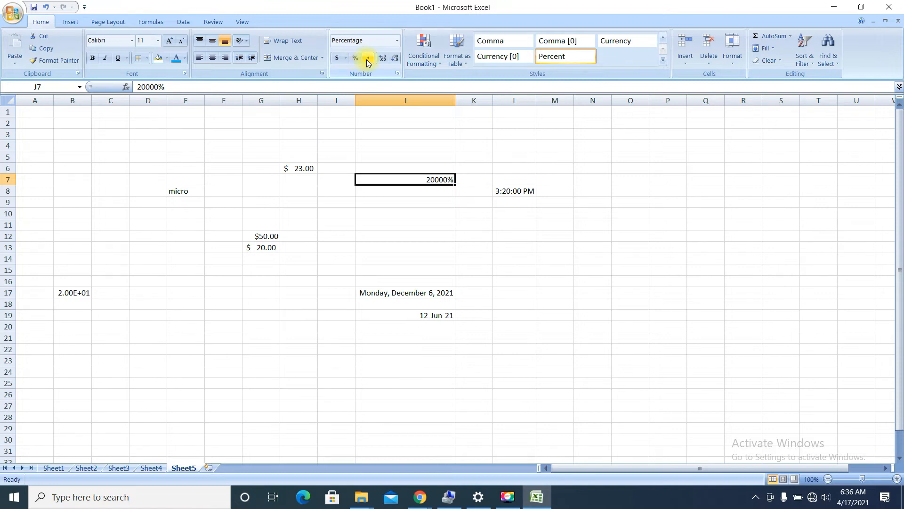
{"action": "left_click", "coordinate": [366, 59]}
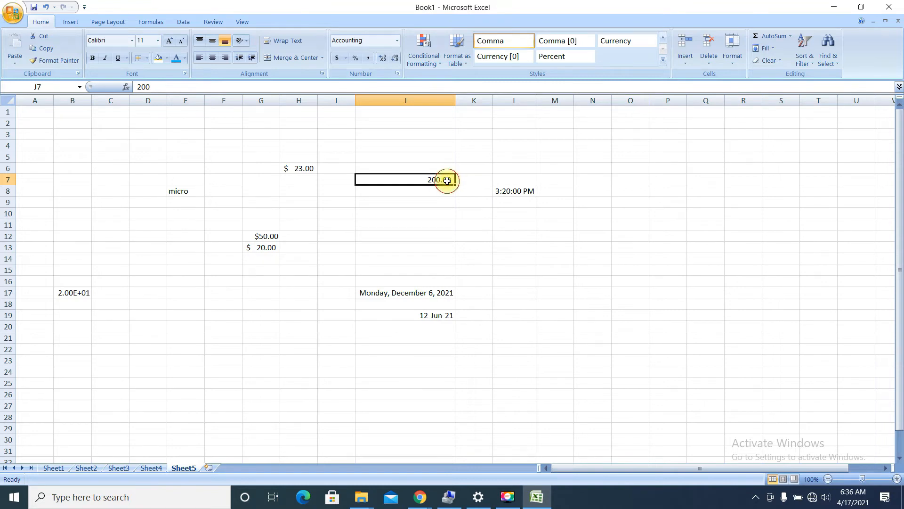
{"action": "double_click", "coordinate": [448, 181]}
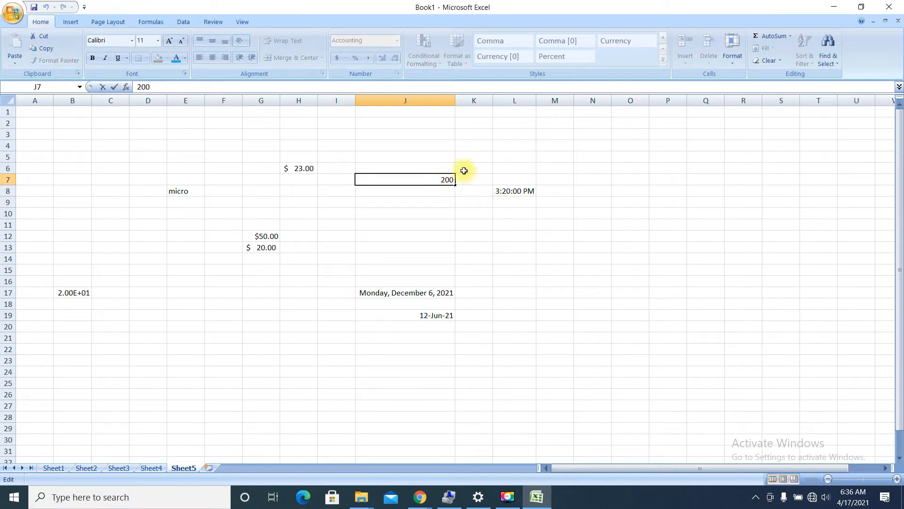
{"action": "left_click", "coordinate": [468, 167]}
Demonstrate increasing and decreasing the decimal places of the value in cell J7, finishing at two decimals
{"action": "left_click", "coordinate": [440, 178]}
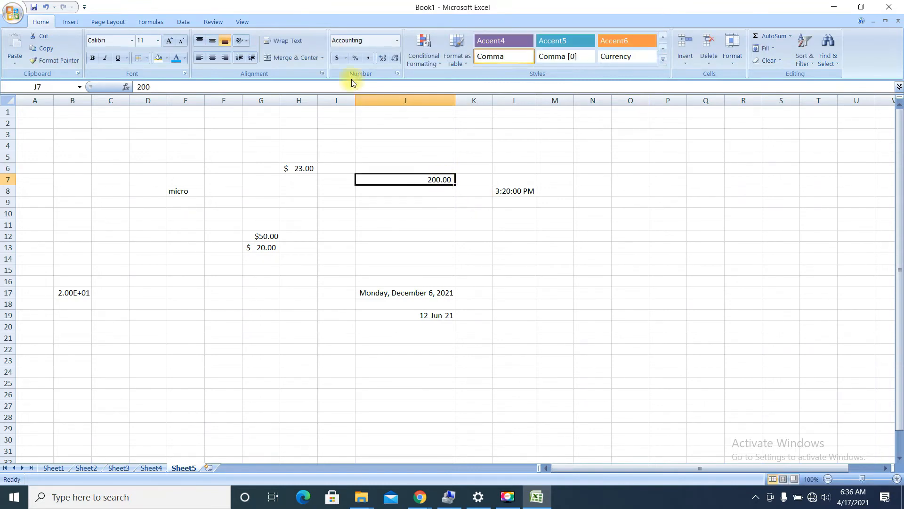
{"action": "double_click", "coordinate": [382, 59]}
{"action": "double_click", "coordinate": [382, 59]}
{"action": "double_click", "coordinate": [382, 59]}
{"action": "double_click", "coordinate": [381, 59]}
{"action": "left_click", "coordinate": [382, 59]}
{"action": "left_click", "coordinate": [382, 60]}
{"action": "left_click", "coordinate": [394, 59]}
{"action": "double_click", "coordinate": [395, 59]}
{"action": "left_click", "coordinate": [394, 58]}
{"action": "left_click", "coordinate": [395, 58]}
{"action": "left_click", "coordinate": [395, 59]}
{"action": "left_click", "coordinate": [395, 59]}
{"action": "left_click", "coordinate": [394, 58]}
{"action": "left_click", "coordinate": [395, 59]}
{"action": "left_click", "coordinate": [395, 58]}
{"action": "left_click", "coordinate": [382, 58]}
{"action": "left_click", "coordinate": [382, 58]}
{"action": "left_click", "coordinate": [467, 164]}
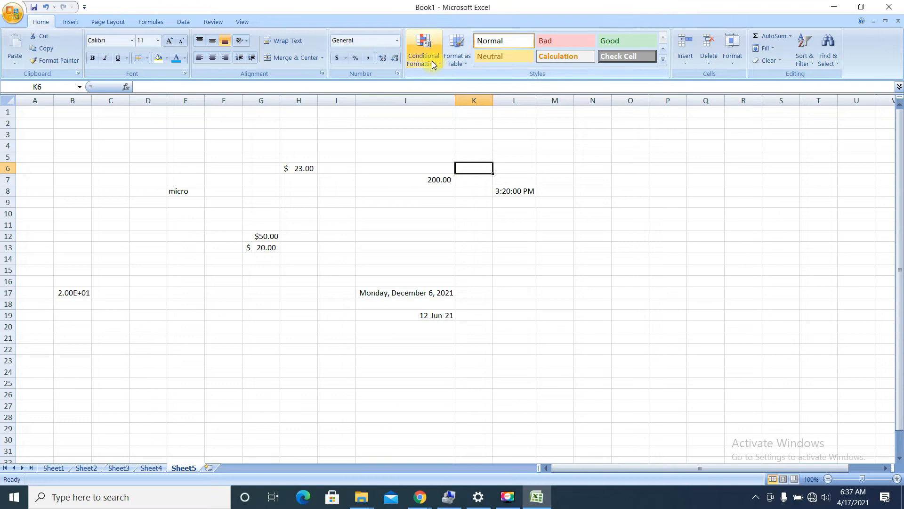
Delete all the sample contents in the range B2:N24
{"action": "left_click_drag", "start_coordinate": [78, 124], "coordinate": [610, 377]}
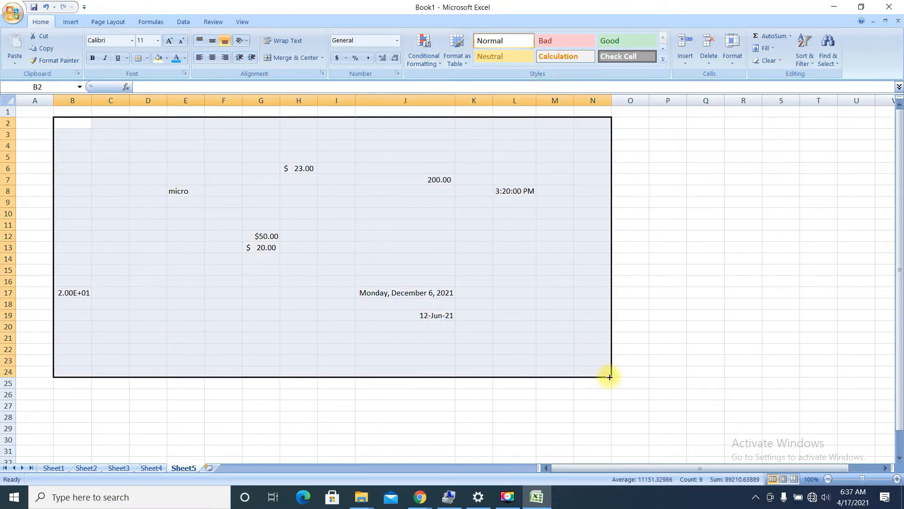
{"action": "key", "text": "Delete"}
{"action": "left_click", "coordinate": [240, 176]}
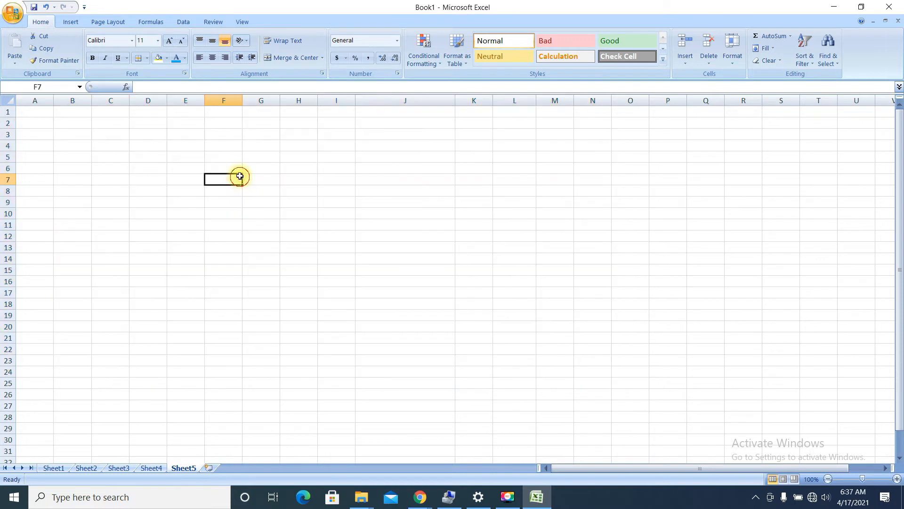
Fill both cells E4 and E5 with the value 5 in a single entry
{"action": "left_click_drag", "start_coordinate": [197, 157], "coordinate": [196, 149]}
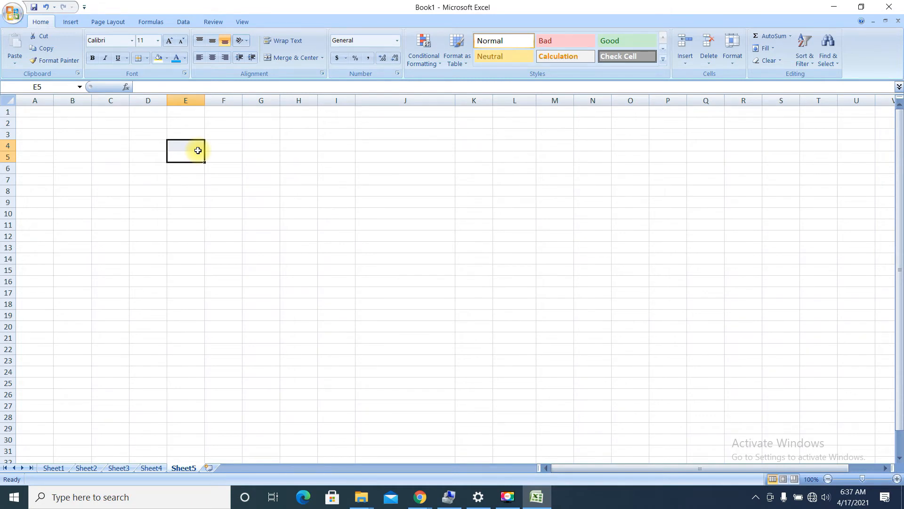
{"action": "type", "text": "5"}
{"action": "key", "text": "ctrl+Return"}
{"action": "key", "text": "Return"}
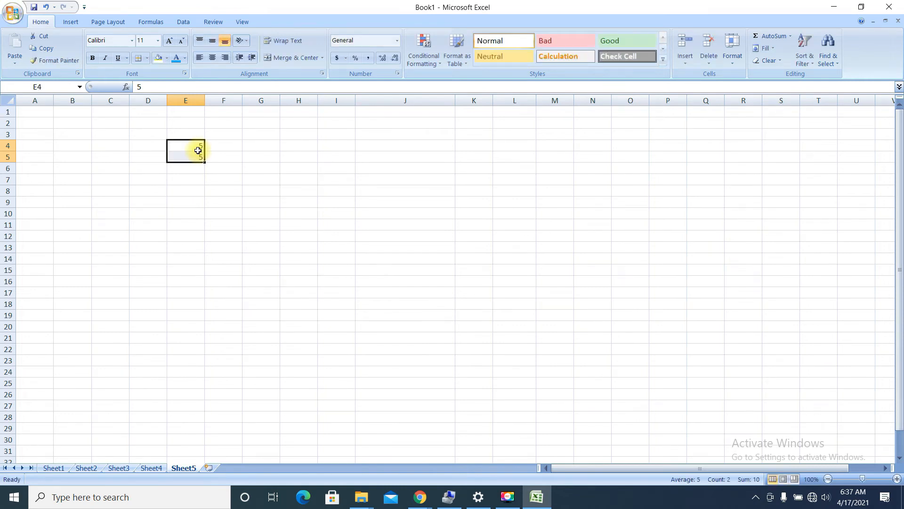
Enter sample values down C7:C25: 5, 8, 5, 965, 6, +, 65, 5, 6, 5, 96, 5, 8965, 63, 5, 52, 9652, 965, 2
{"action": "left_click", "coordinate": [108, 169]}
{"action": "key", "text": "Return"}
{"action": "type", "text": "5"}
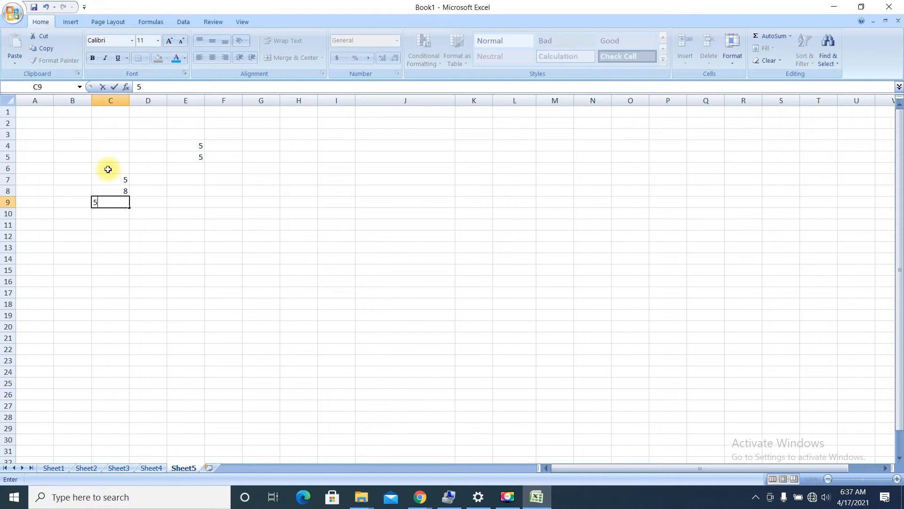
{"action": "type", "text": " 8 5 965 6 + 6"}
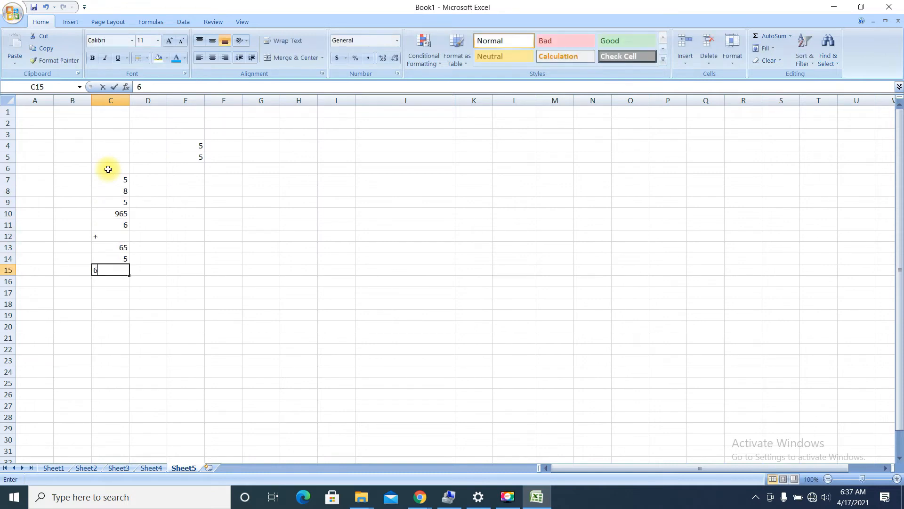
{"action": "type", "text": "5 5 6 5 96 5 8965 63 5 52 9652 9"}
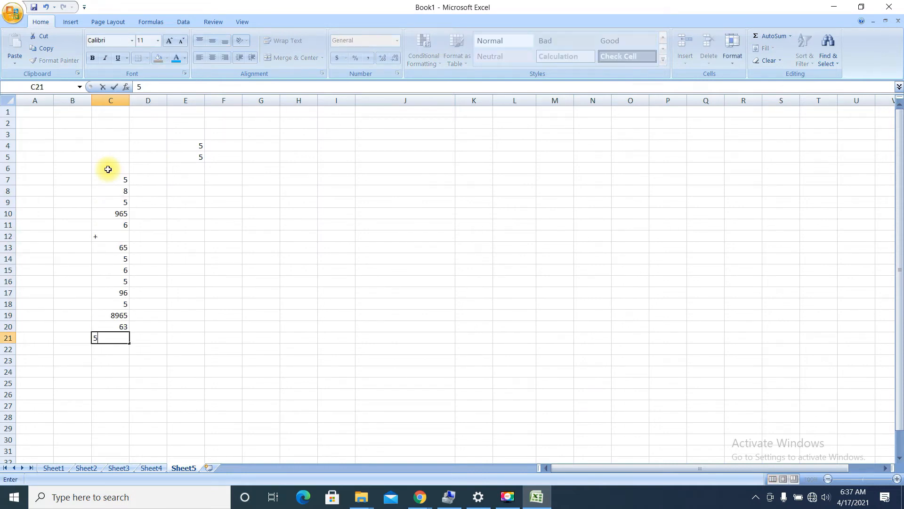
{"action": "type", "text": "65 2"}
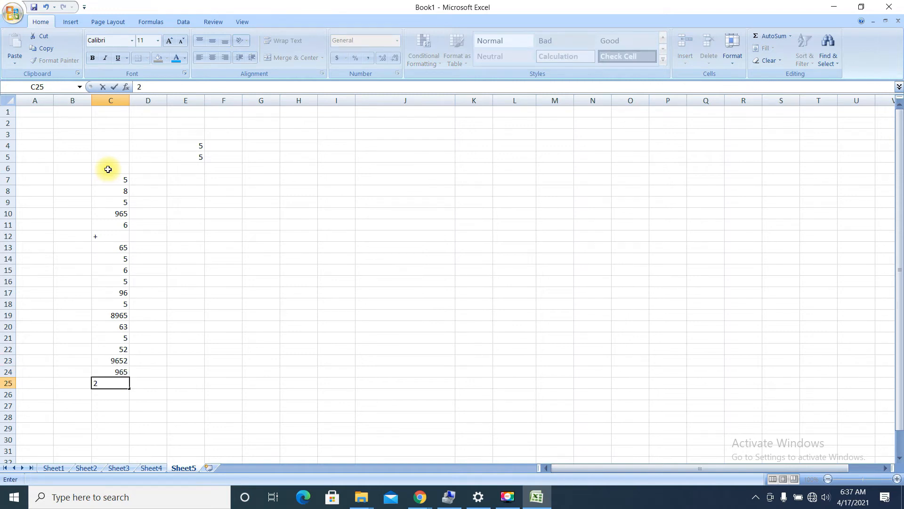
Replace the stray plus sign in cell C12 with 555
{"action": "left_click", "coordinate": [111, 236]}
{"action": "key", "text": "BackSpace"}
{"action": "type", "text": "555"}
{"action": "left_click", "coordinate": [198, 268]}
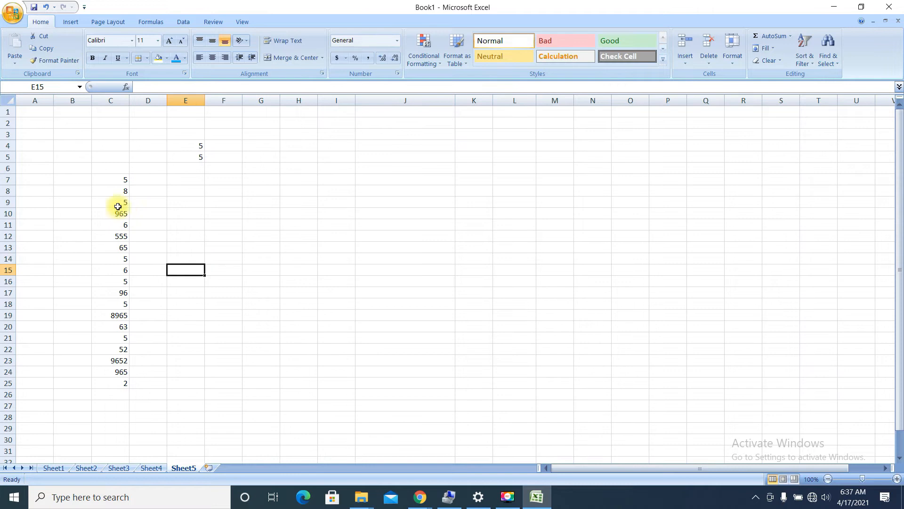
Highlight the values in C7:C25 that are greater than 100 with Light Red Fill with Dark Red Text
{"action": "left_click_drag", "start_coordinate": [112, 181], "coordinate": [121, 381]}
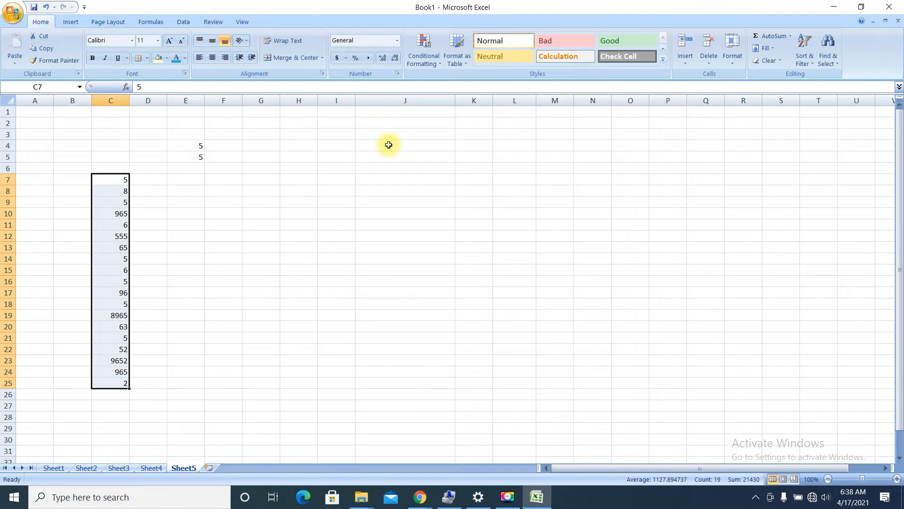
{"action": "left_click", "coordinate": [424, 64]}
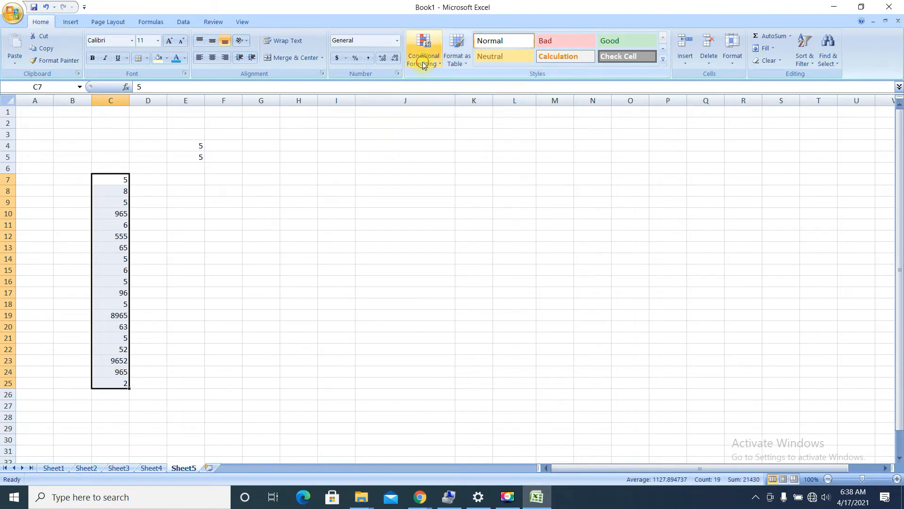
{"action": "mouse_move", "coordinate": [463, 83]}
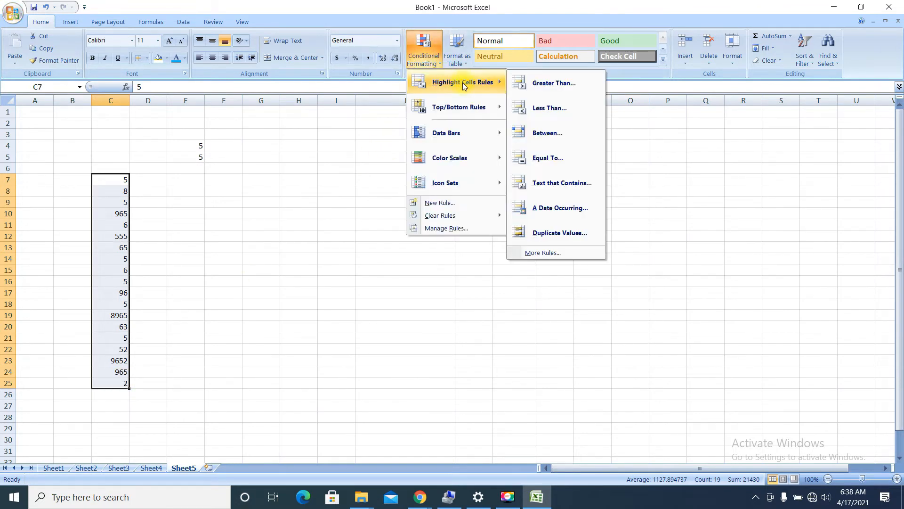
{"action": "left_click", "coordinate": [543, 82]}
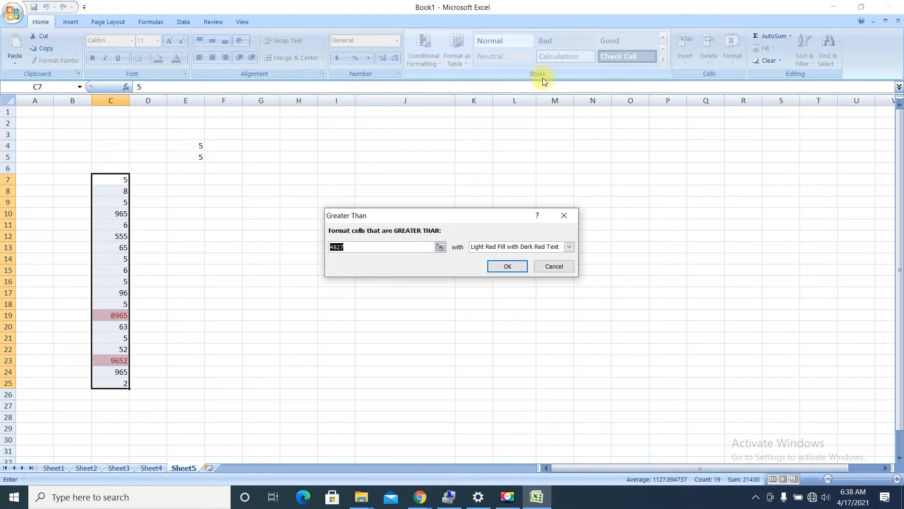
{"action": "type", "text": "100"}
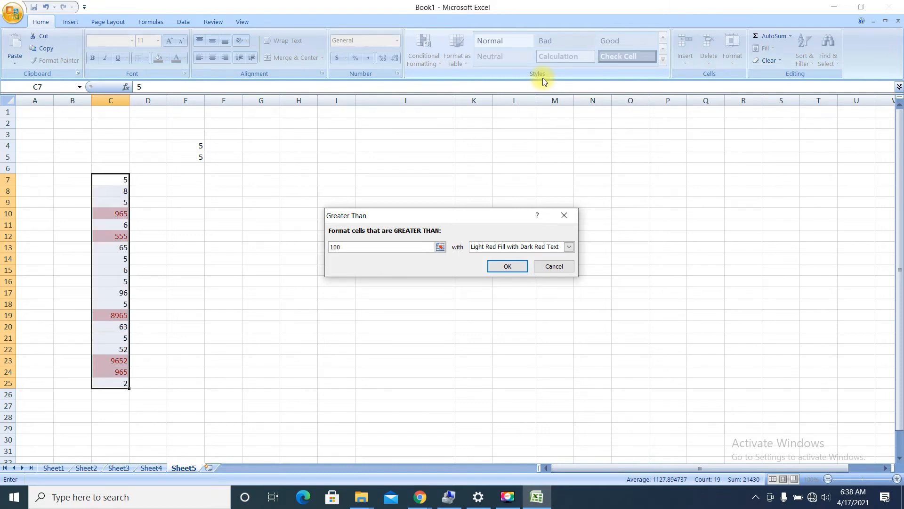
{"action": "left_click", "coordinate": [502, 267]}
{"action": "left_click", "coordinate": [231, 216]}
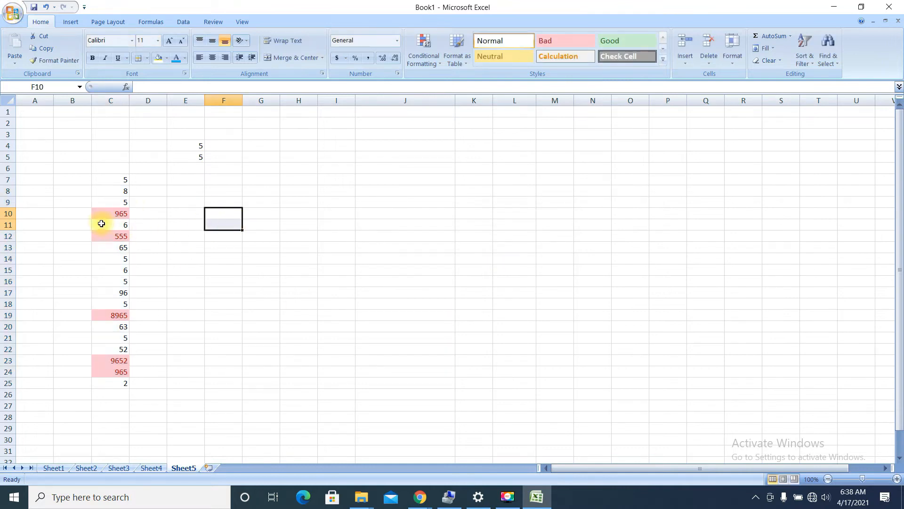
Check the cells highlighted by the greater-than rule in column C and undo that rule
{"action": "left_click", "coordinate": [104, 215]}
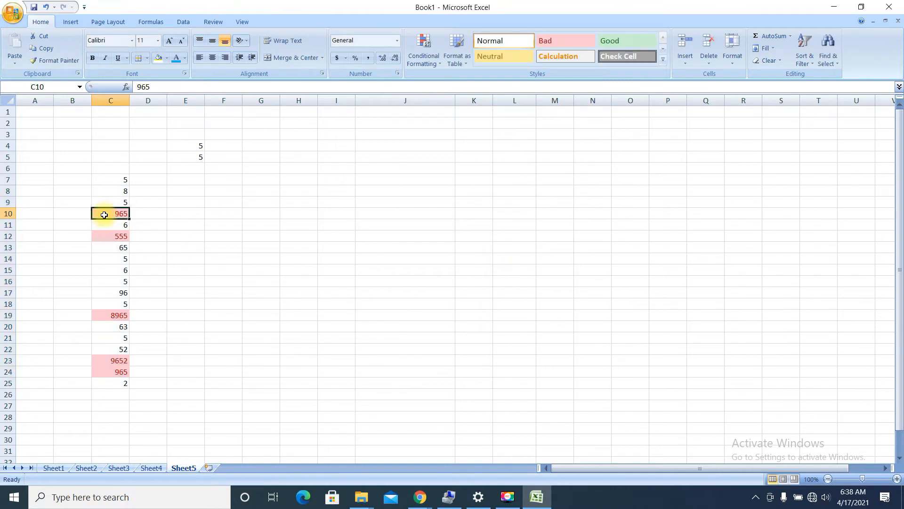
{"action": "left_click", "coordinate": [108, 237]}
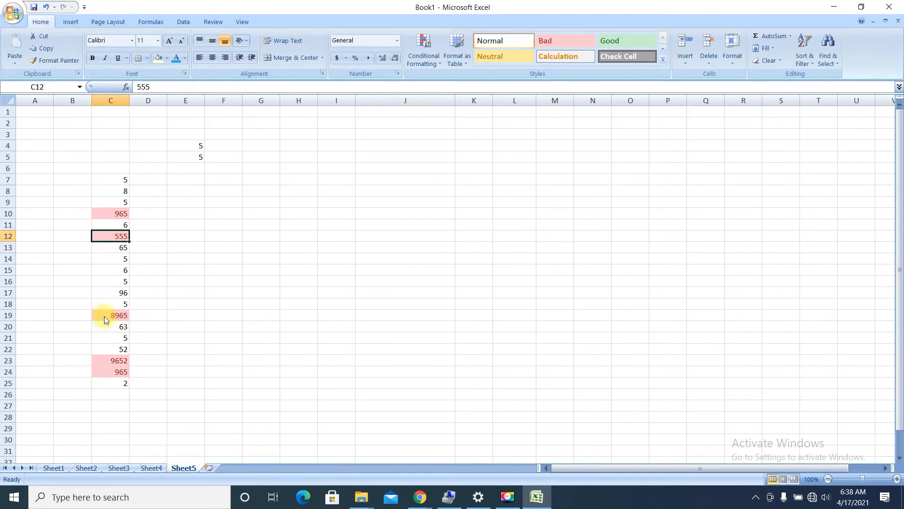
{"action": "left_click", "coordinate": [107, 362]}
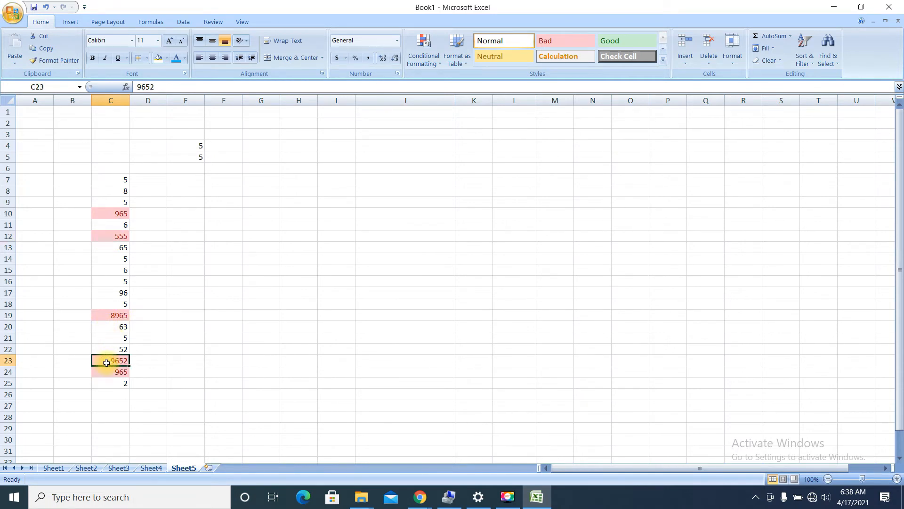
{"action": "left_click", "coordinate": [108, 372]}
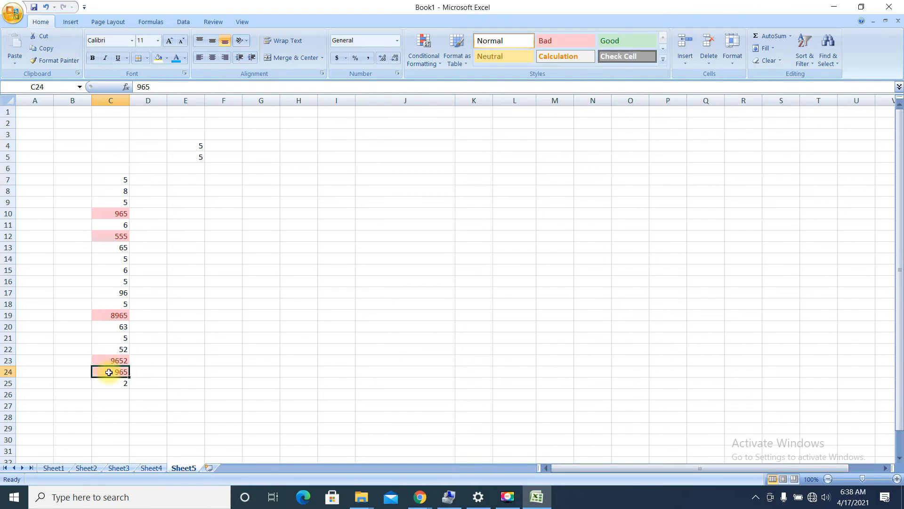
{"action": "left_click_drag", "start_coordinate": [112, 170], "coordinate": [119, 383]}
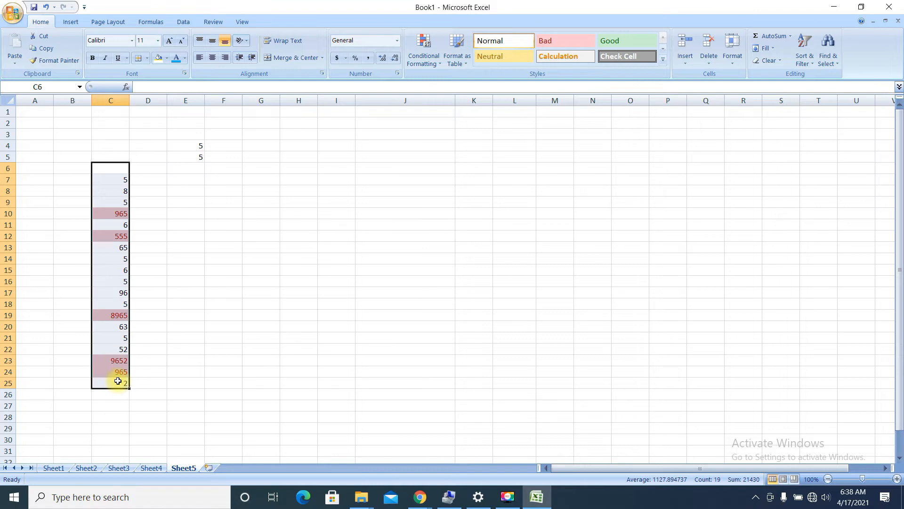
{"action": "left_click", "coordinate": [173, 217]}
{"action": "key", "text": "ctrl+z"}
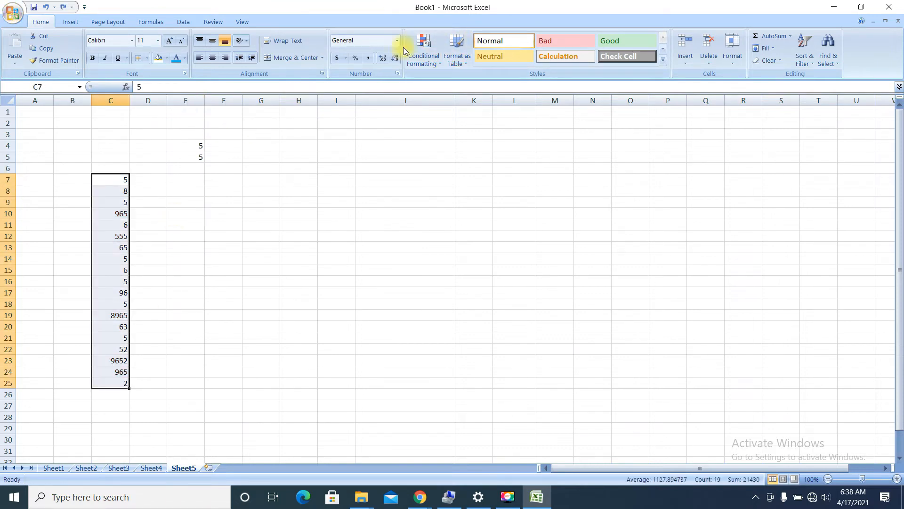
Highlight the values in C7:C25 that are less than 100 with Light Red Fill with Dark Red Text
{"action": "left_click", "coordinate": [436, 66]}
{"action": "mouse_move", "coordinate": [466, 85]}
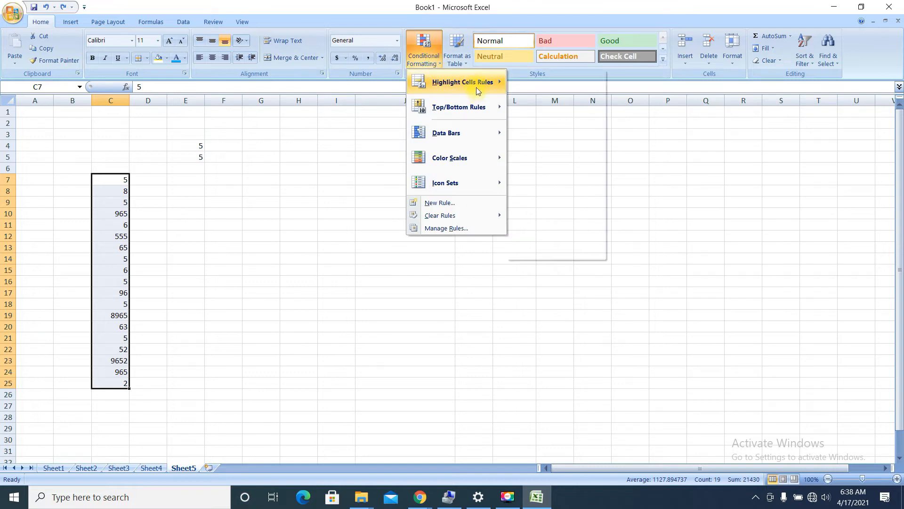
{"action": "left_click", "coordinate": [565, 108]}
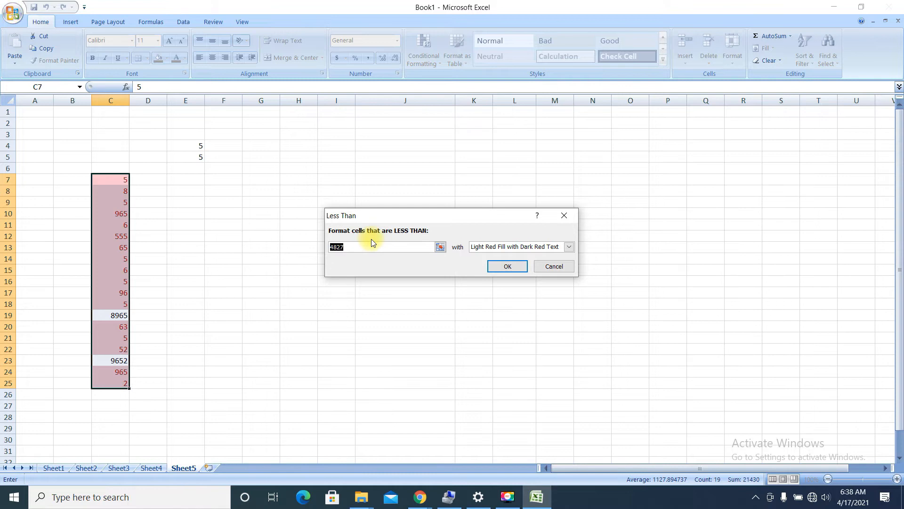
{"action": "type", "text": "100"}
{"action": "left_click", "coordinate": [503, 265]}
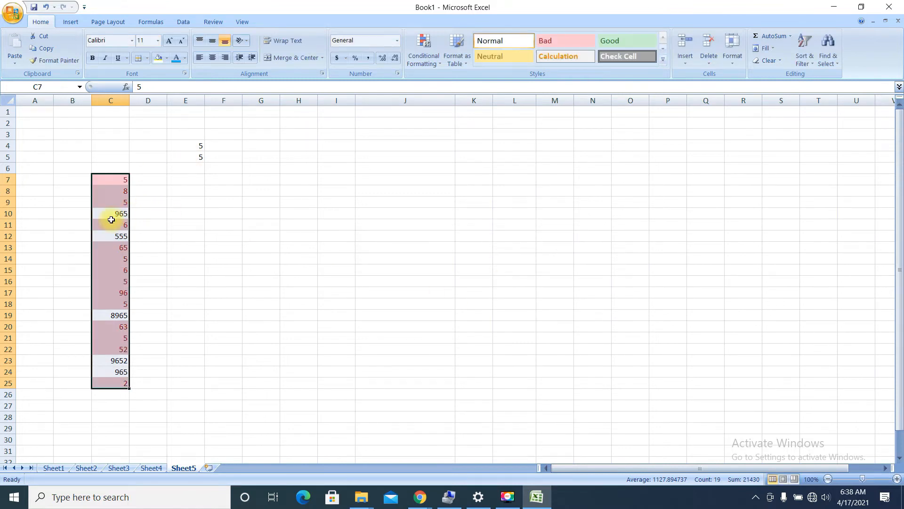
Compare the highlighted and plain cells in C7:C25 under the less-than rule and undo that rule
{"action": "left_click", "coordinate": [113, 203]}
{"action": "left_click", "coordinate": [114, 179]}
{"action": "left_click", "coordinate": [113, 191]}
{"action": "left_click", "coordinate": [111, 202]}
{"action": "left_click", "coordinate": [106, 227]}
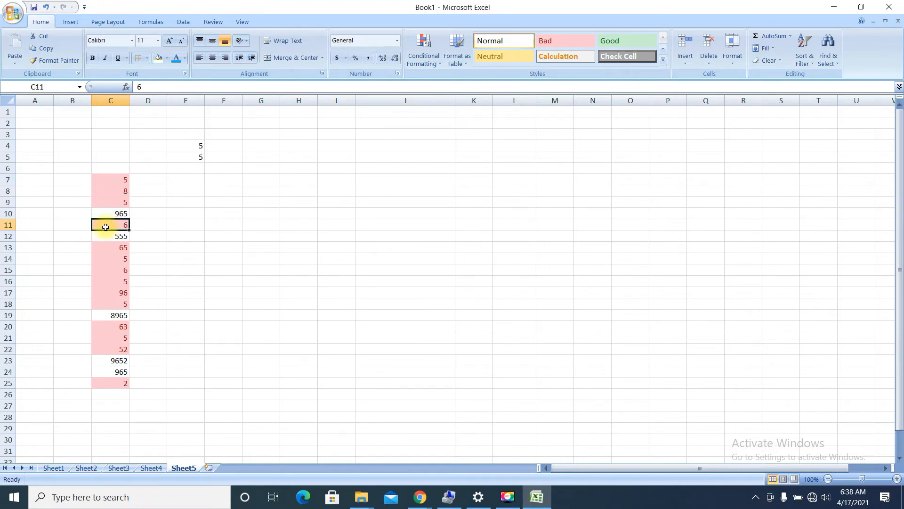
{"action": "left_click", "coordinate": [102, 257]}
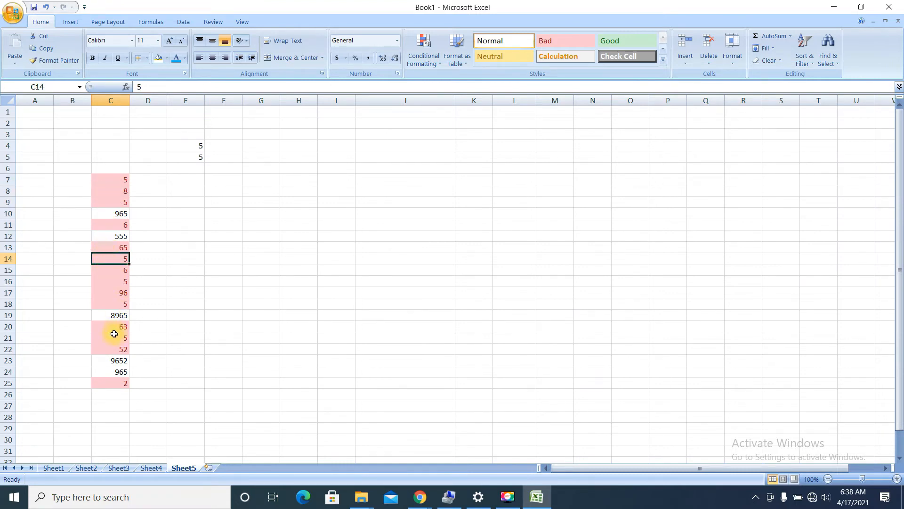
{"action": "left_click_drag", "start_coordinate": [111, 349], "coordinate": [105, 258]}
{"action": "left_click", "coordinate": [101, 215]}
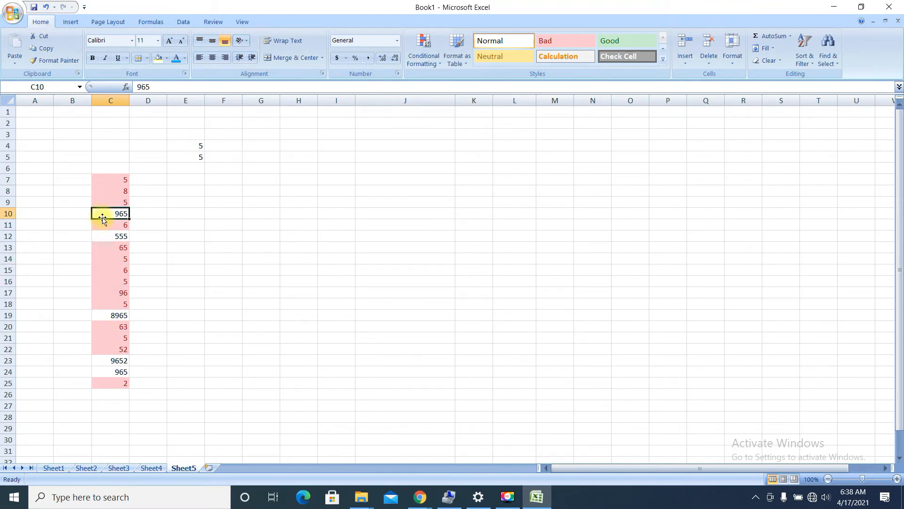
{"action": "left_click", "coordinate": [105, 235]}
{"action": "left_click", "coordinate": [105, 323]}
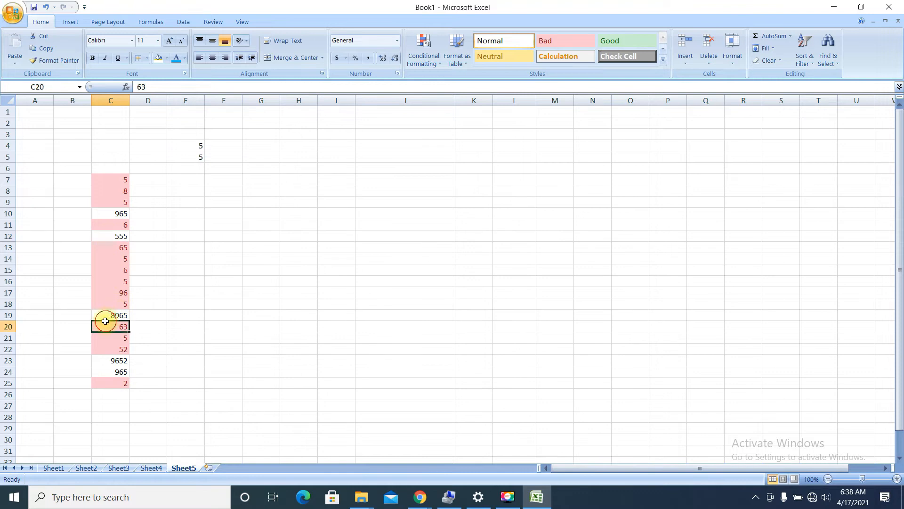
{"action": "left_click", "coordinate": [108, 313]}
{"action": "left_click", "coordinate": [113, 361]}
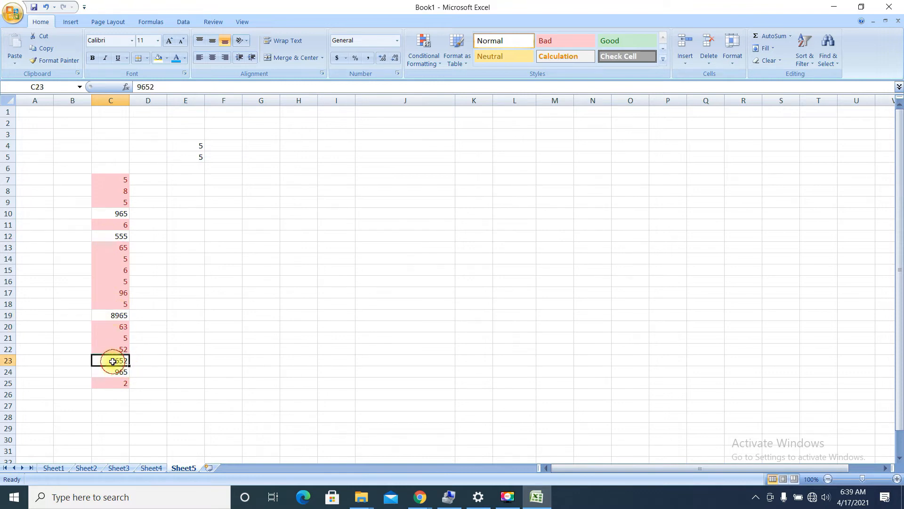
{"action": "left_click", "coordinate": [108, 372]}
{"action": "left_click_drag", "start_coordinate": [116, 383], "coordinate": [92, 178]}
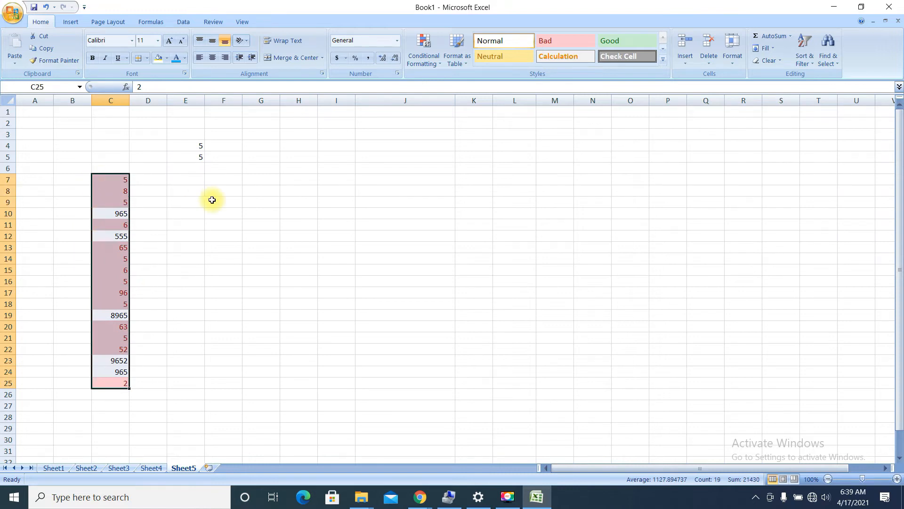
{"action": "key", "text": "ctrl+z"}
Highlight the values in C7:C25 that are between 500 and 1000 with Light Red Fill with Dark Red Text
{"action": "left_click", "coordinate": [432, 59]}
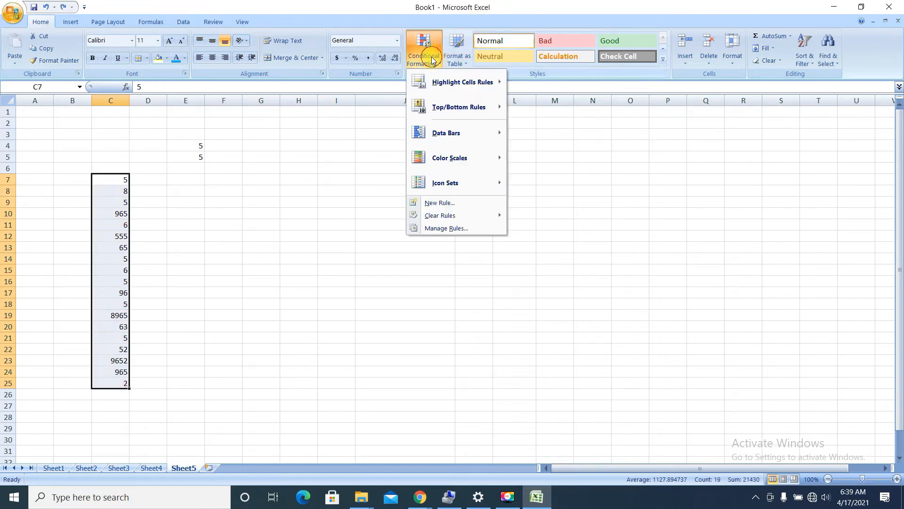
{"action": "mouse_move", "coordinate": [488, 75]}
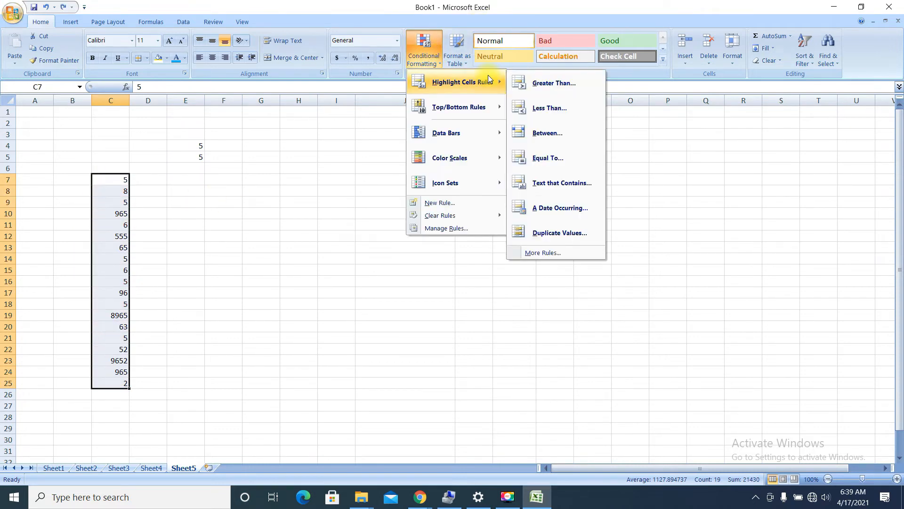
{"action": "left_click", "coordinate": [547, 133]}
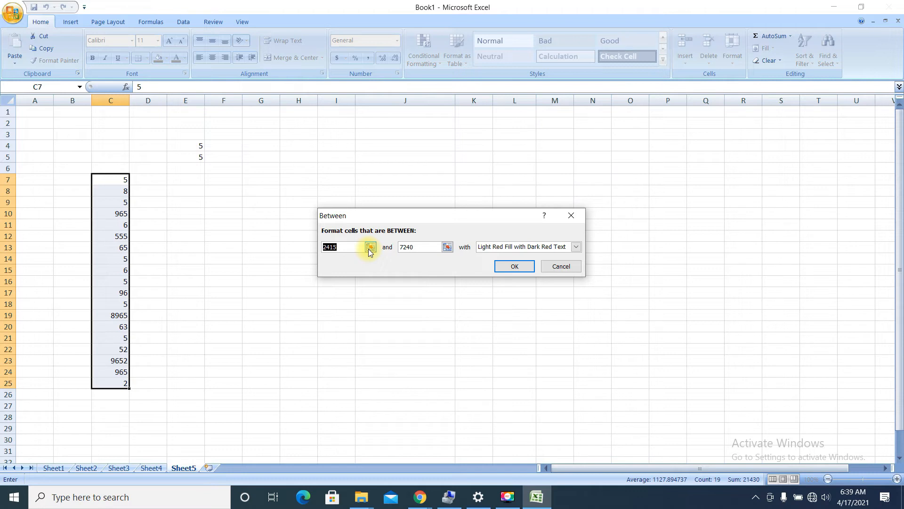
{"action": "type", "text": "1"}
{"action": "key", "text": "BackSpace"}
{"action": "type", "text": "500"}
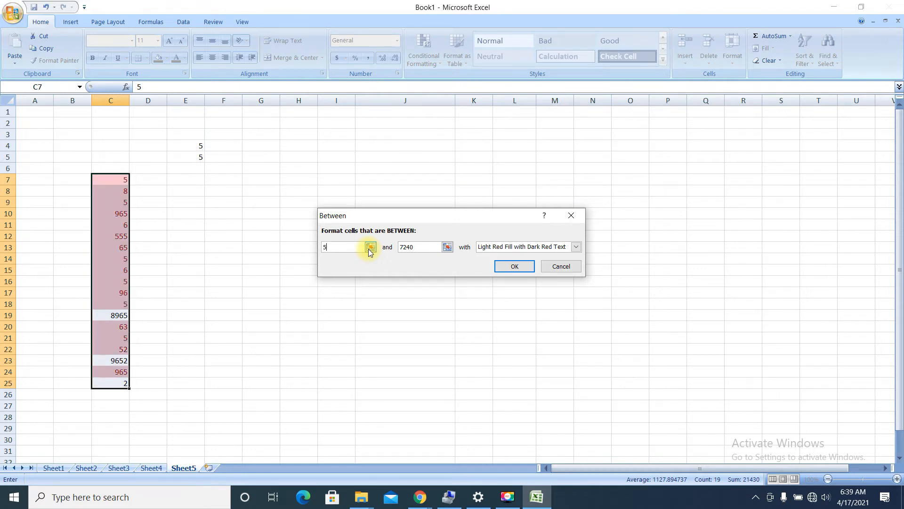
{"action": "left_click_drag", "start_coordinate": [418, 249], "coordinate": [322, 246]}
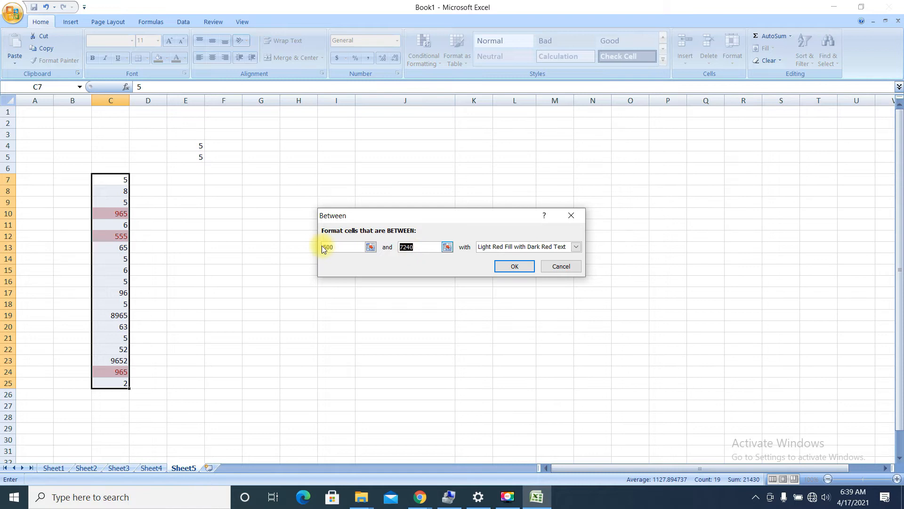
{"action": "type", "text": "1000"}
{"action": "left_click", "coordinate": [515, 267]}
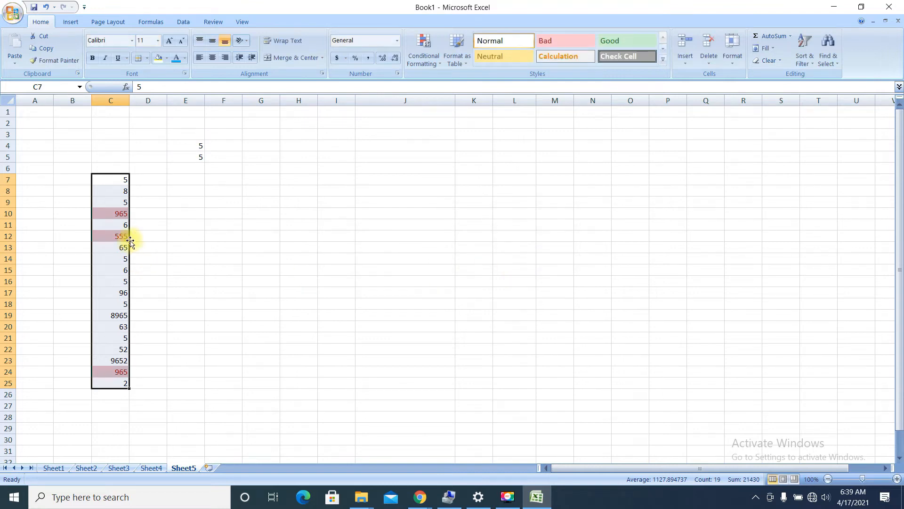
Check which column C values fall inside and outside the between rule's range and undo that rule
{"action": "left_click", "coordinate": [108, 214]}
{"action": "left_click", "coordinate": [110, 234]}
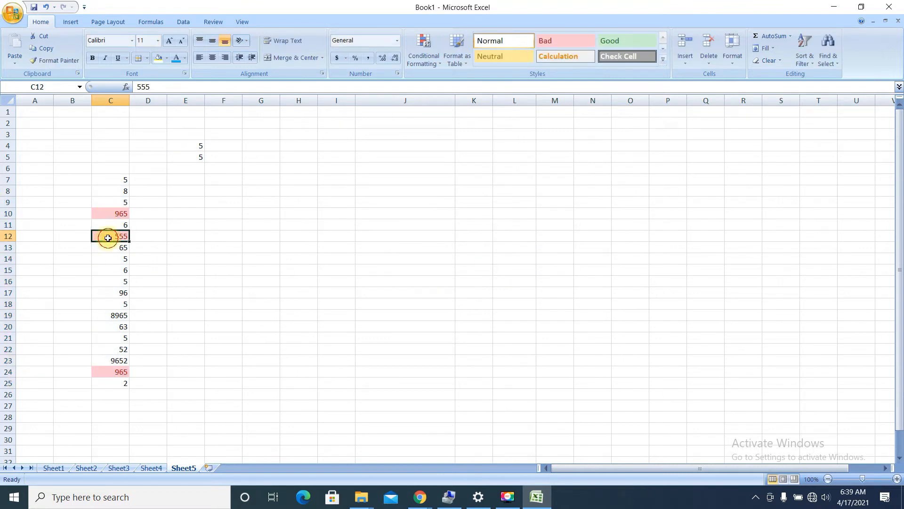
{"action": "left_click", "coordinate": [114, 370]}
{"action": "left_click", "coordinate": [113, 361]}
{"action": "left_click", "coordinate": [108, 315]}
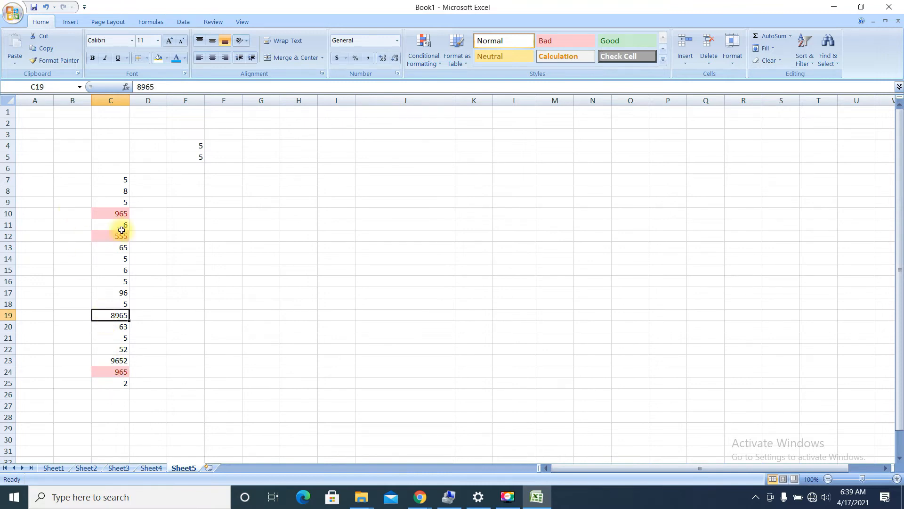
{"action": "left_click", "coordinate": [113, 213]}
{"action": "left_click", "coordinate": [110, 229]}
{"action": "left_click", "coordinate": [111, 237]}
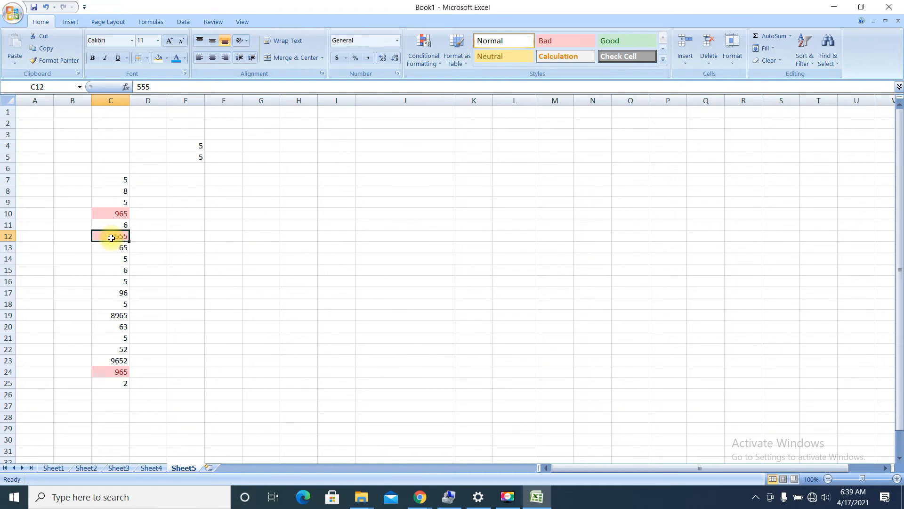
{"action": "key", "text": "ctrl+z"}
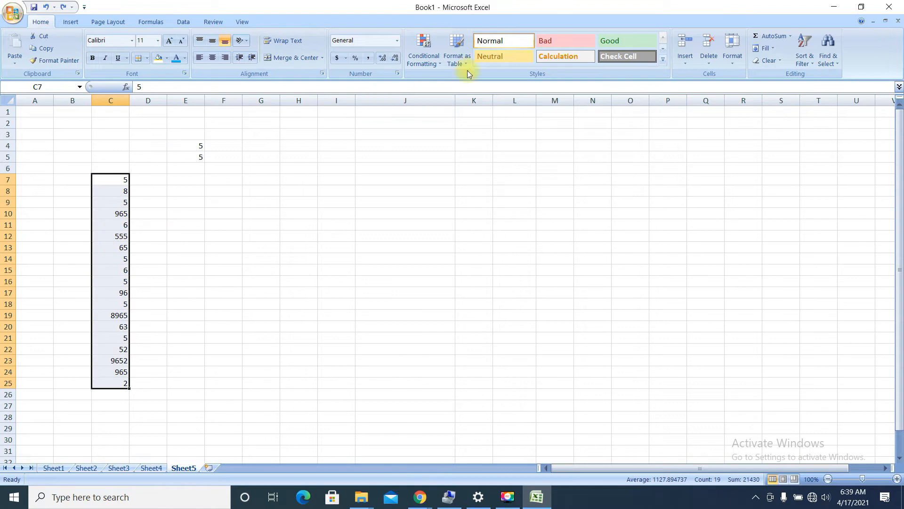
Preview an Equal To highlight rule for 555 on C7:C25 with Light Red Fill with Dark Red Text
{"action": "left_click", "coordinate": [429, 63]}
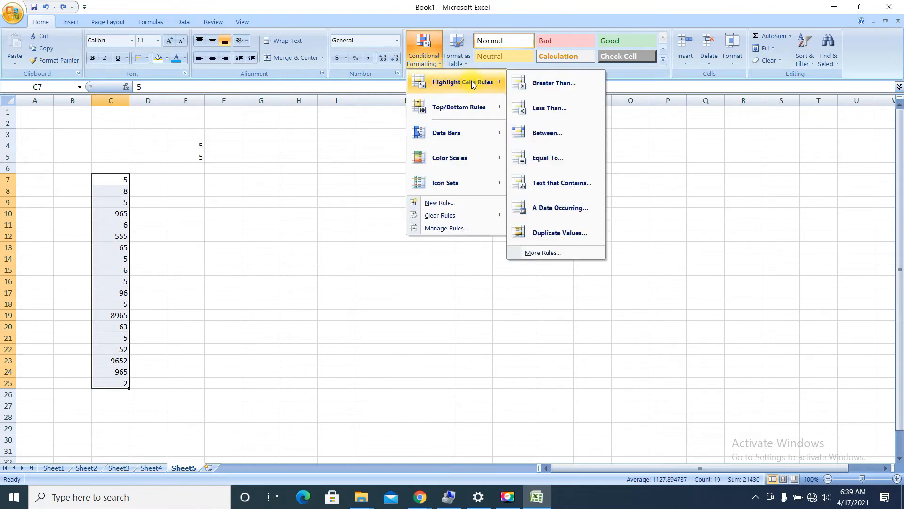
{"action": "left_click", "coordinate": [544, 160]}
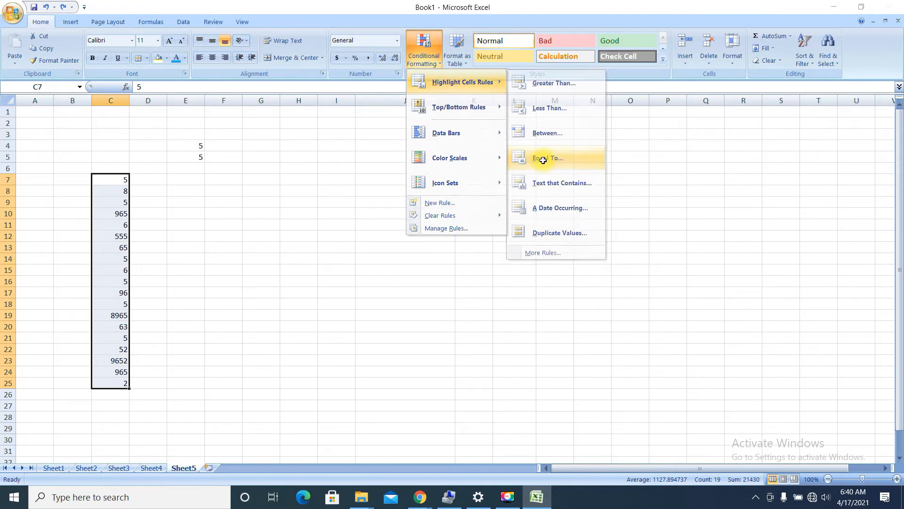
{"action": "type", "text": "55"}
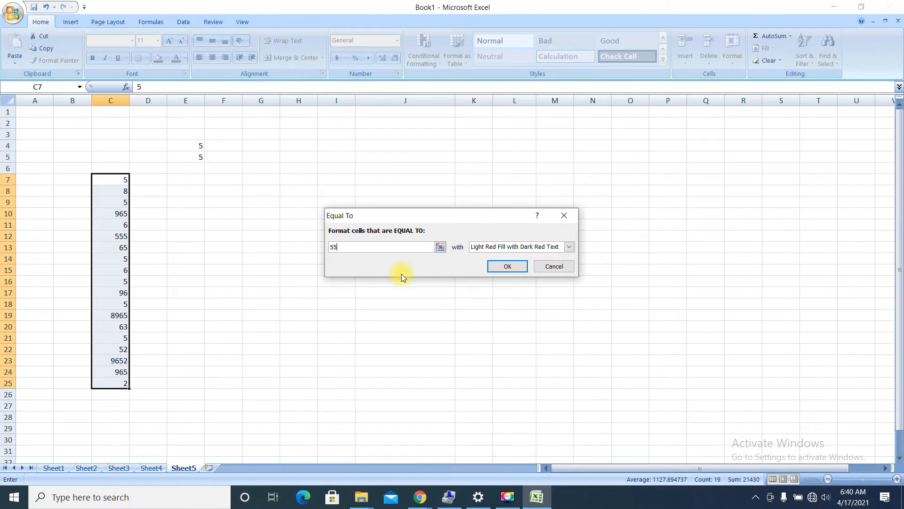
{"action": "type", "text": "5"}
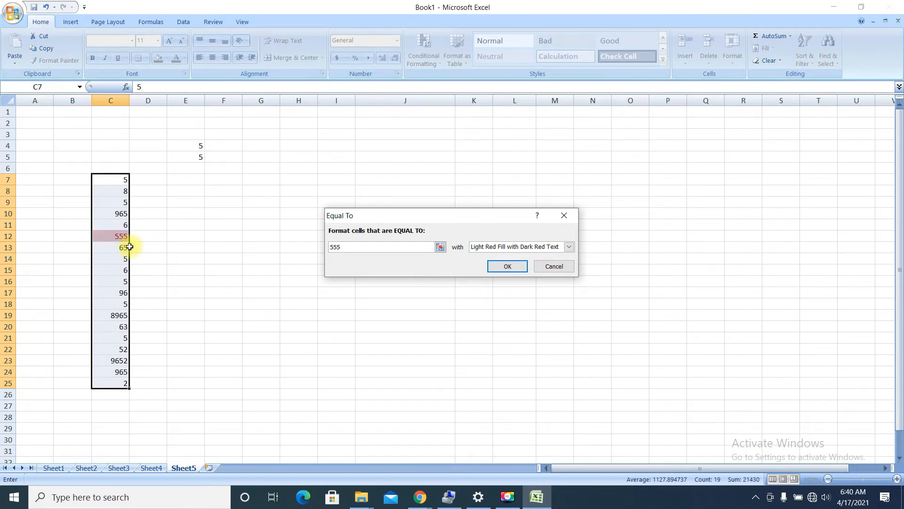
{"action": "left_click", "coordinate": [115, 236]}
Try 6 in the Equal To rule, apply it to C7:C25 with the value 5, and undo that rule
{"action": "key", "text": "BackSpace"}
{"action": "key", "text": "BackSpace"}
{"action": "key", "text": "BackSpace"}
{"action": "key", "text": "BackSpace"}
{"action": "key", "text": "BackSpace"}
{"action": "key", "text": "BackSpace"}
{"action": "key", "text": "BackSpace"}
{"action": "key", "text": "BackSpace"}
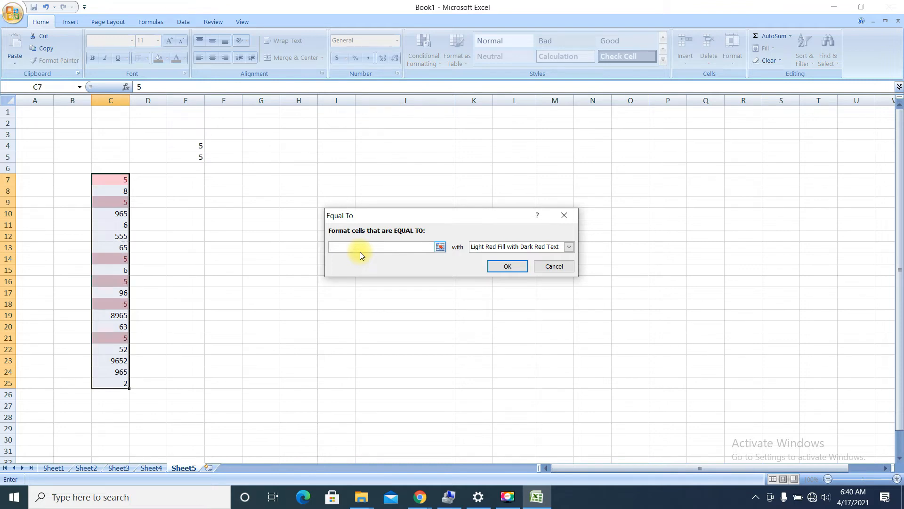
{"action": "type", "text": "6"}
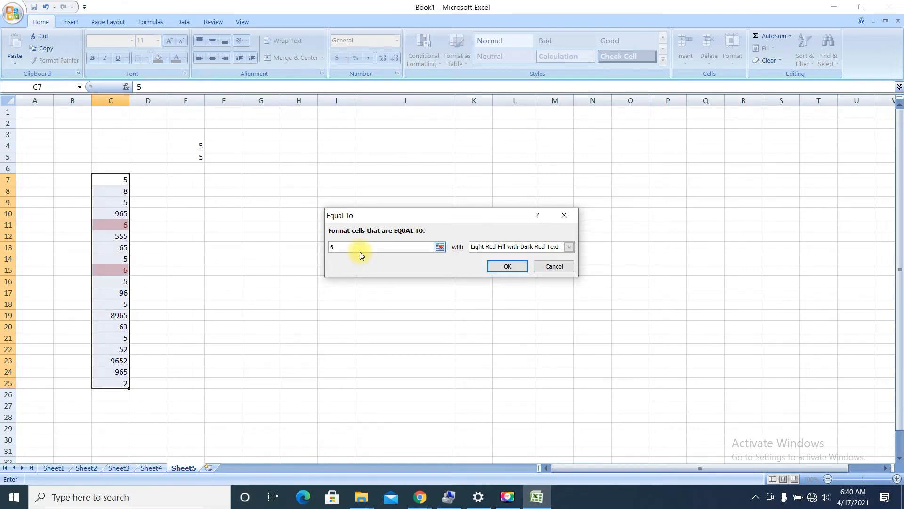
{"action": "type", "text": "5"}
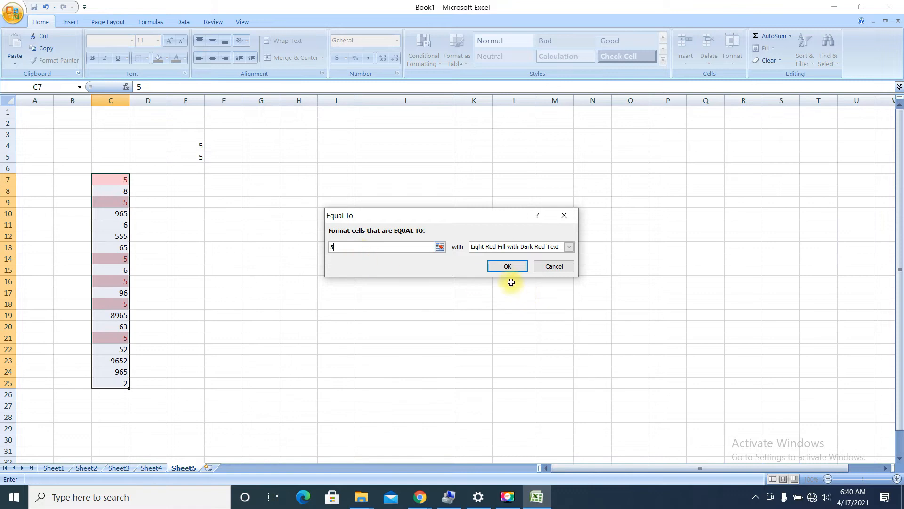
{"action": "left_click", "coordinate": [507, 267]}
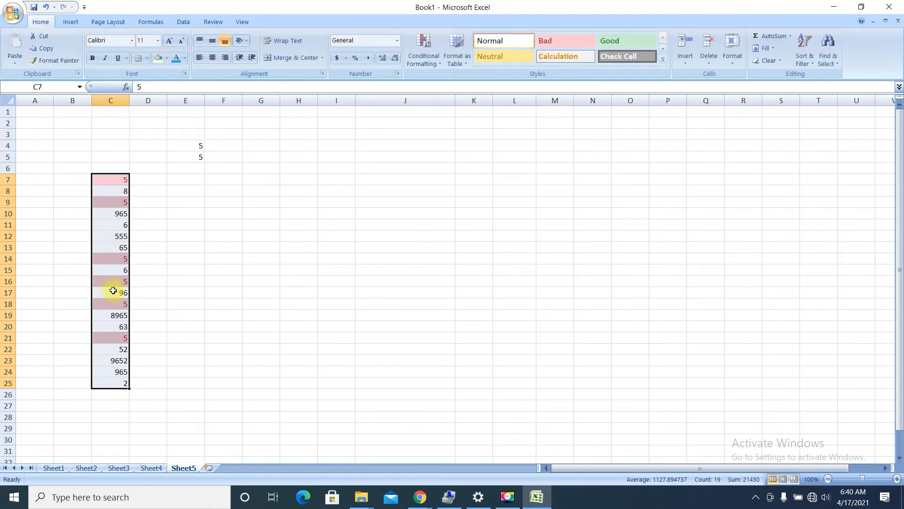
{"action": "key", "text": "ctrl+z"}
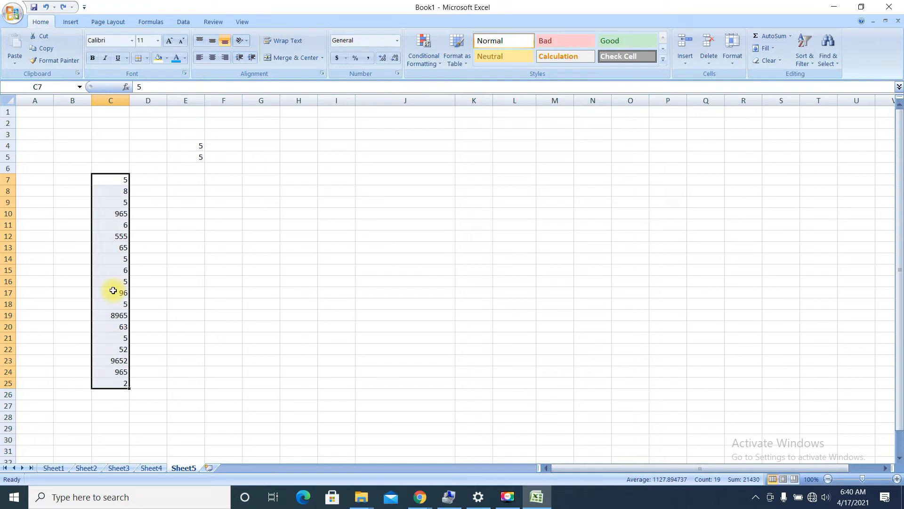
Preview a Text That Contains highlight rule on C7:C25 with 5, 1, 2 and 6 in turn
{"action": "left_click", "coordinate": [429, 58]}
{"action": "mouse_move", "coordinate": [461, 85]}
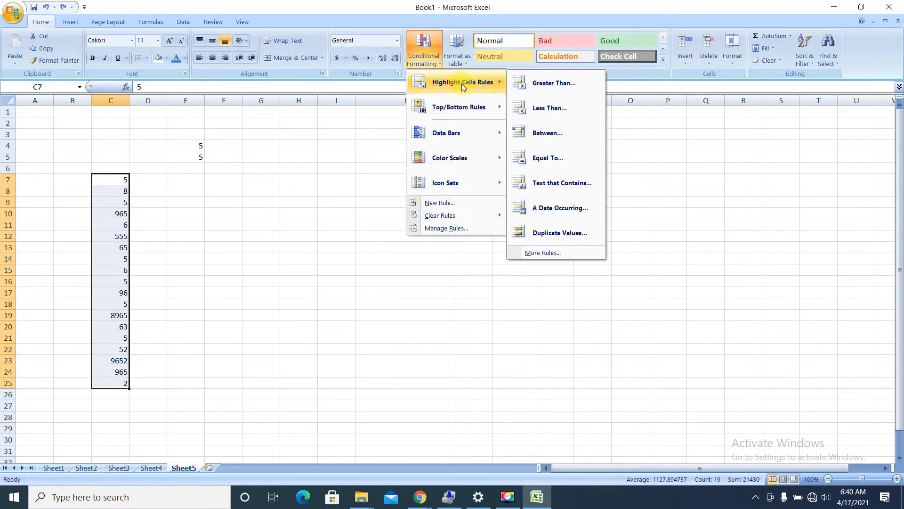
{"action": "left_click", "coordinate": [588, 186]}
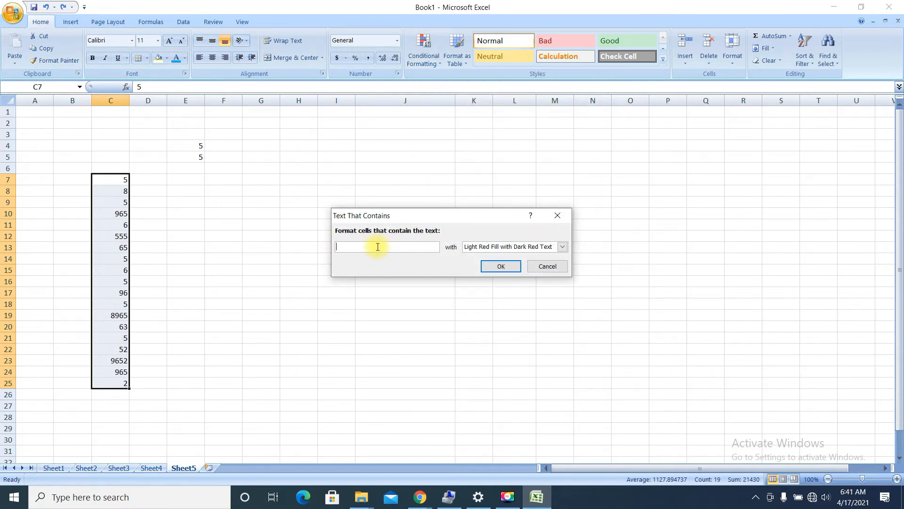
{"action": "type", "text": "5"}
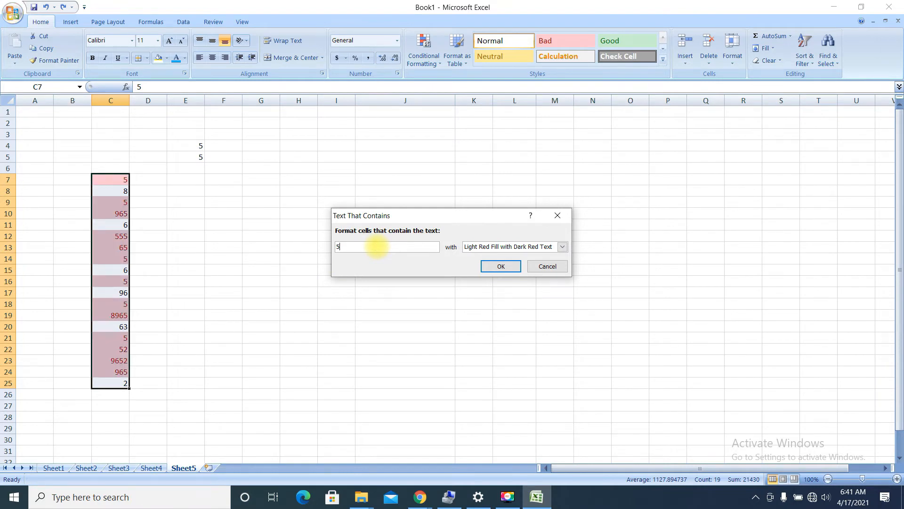
{"action": "key", "text": "BackSpace"}
{"action": "type", "text": "1"}
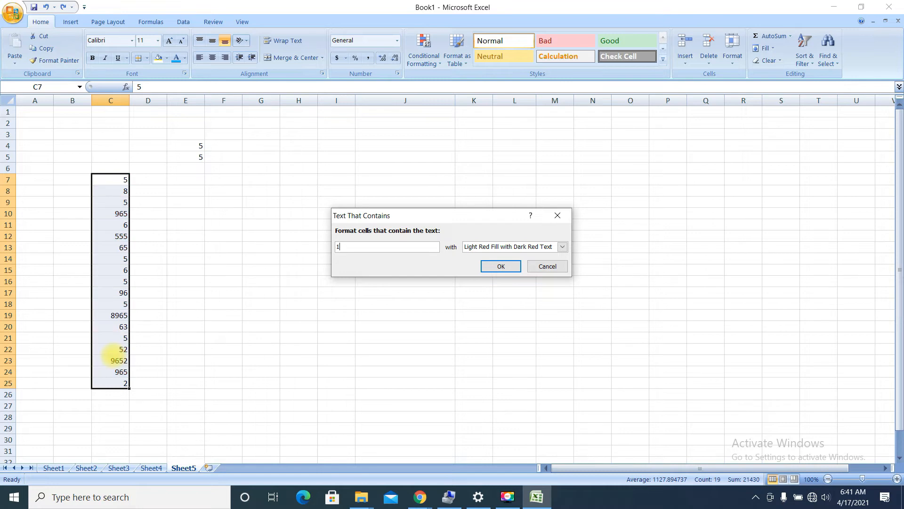
{"action": "key", "text": "BackSpace"}
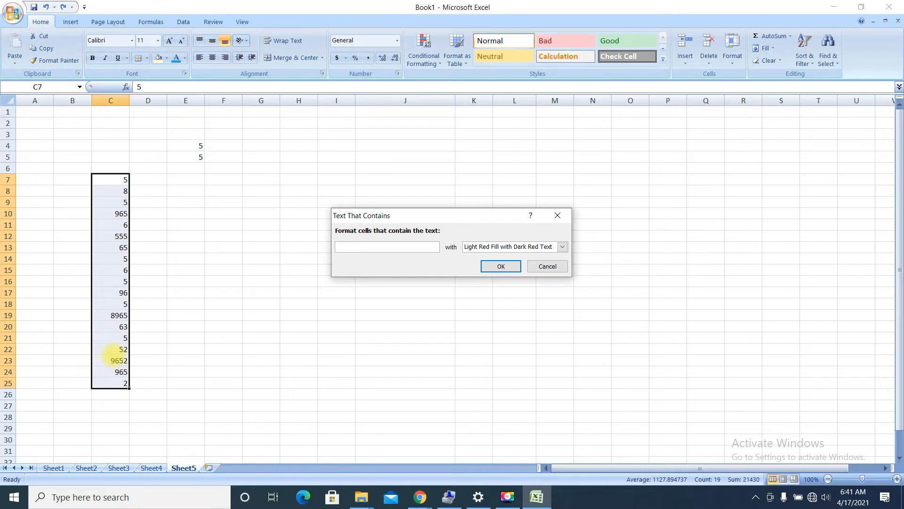
{"action": "type", "text": "2"}
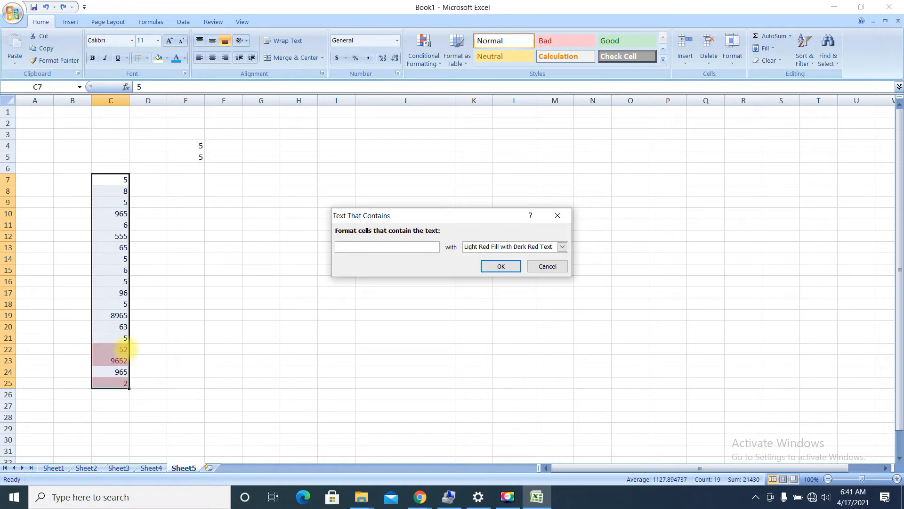
{"action": "type", "text": "6"}
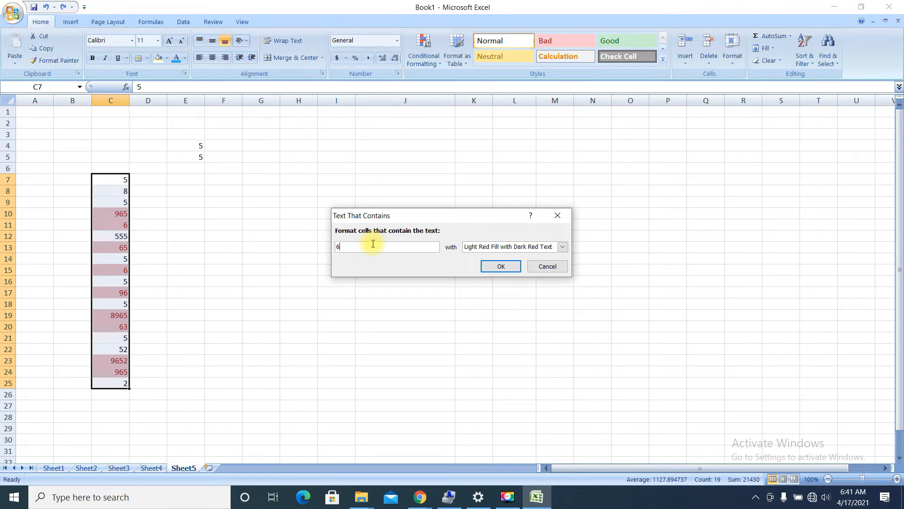
Highlight the cells in C7:C25 containing 5 with Light Red Fill with Dark Red Text and undo that rule
{"action": "key", "text": "BackSpace"}
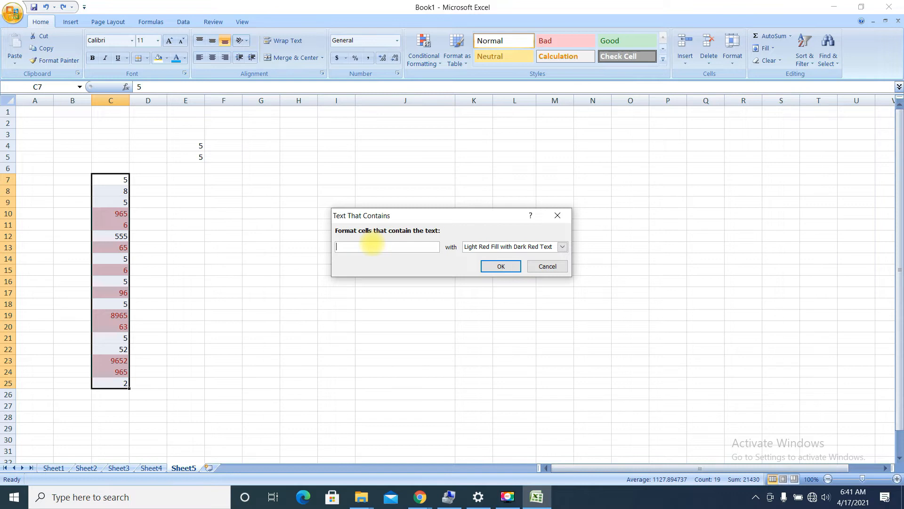
{"action": "type", "text": "5"}
{"action": "left_click", "coordinate": [502, 268]}
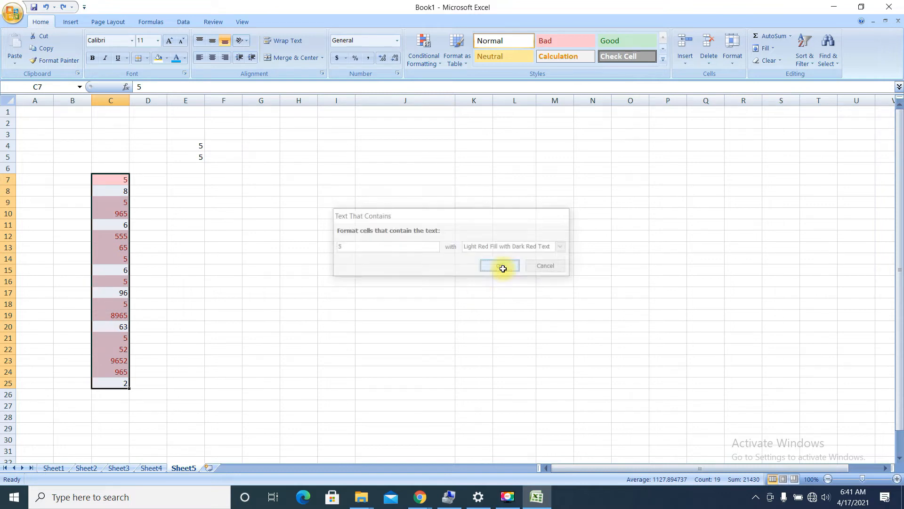
{"action": "key", "text": "ctrl+z"}
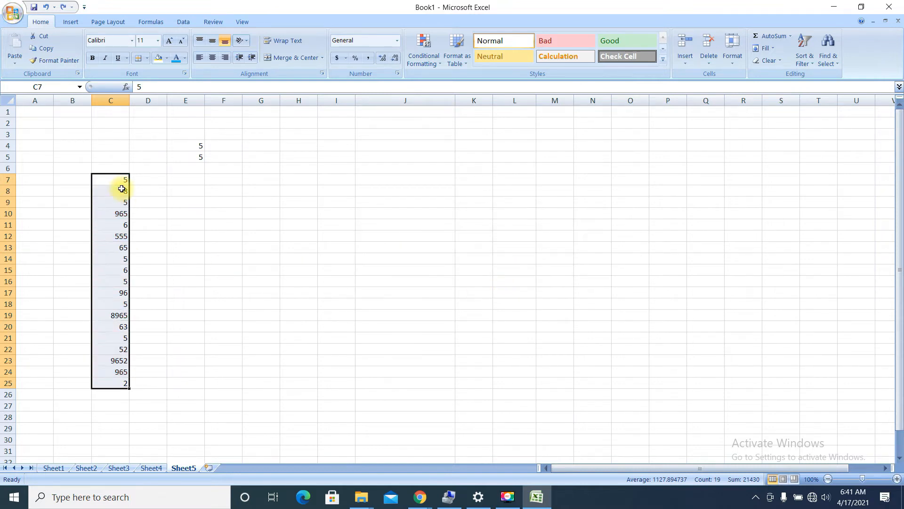
Try the Today and Tomorrow options of the A Date Occurring rule on C7:C25 and cancel the rule
{"action": "left_click", "coordinate": [423, 51]}
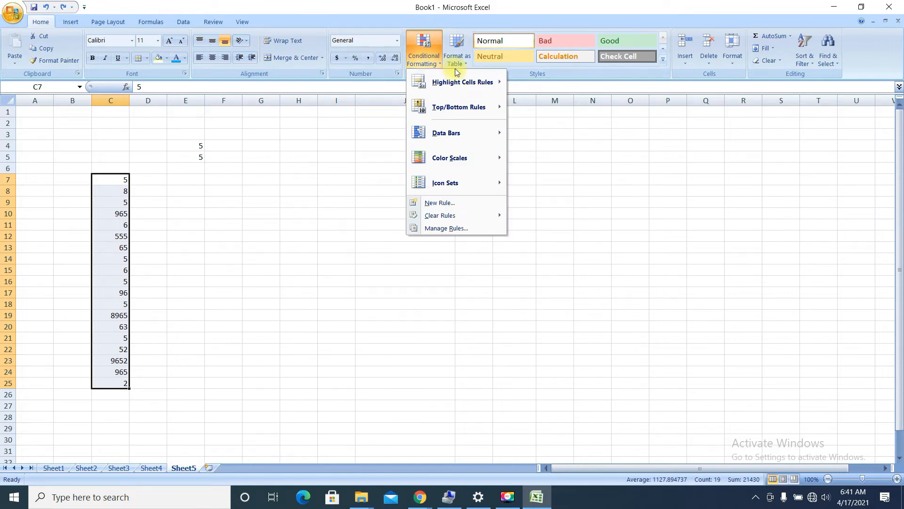
{"action": "mouse_move", "coordinate": [473, 82]}
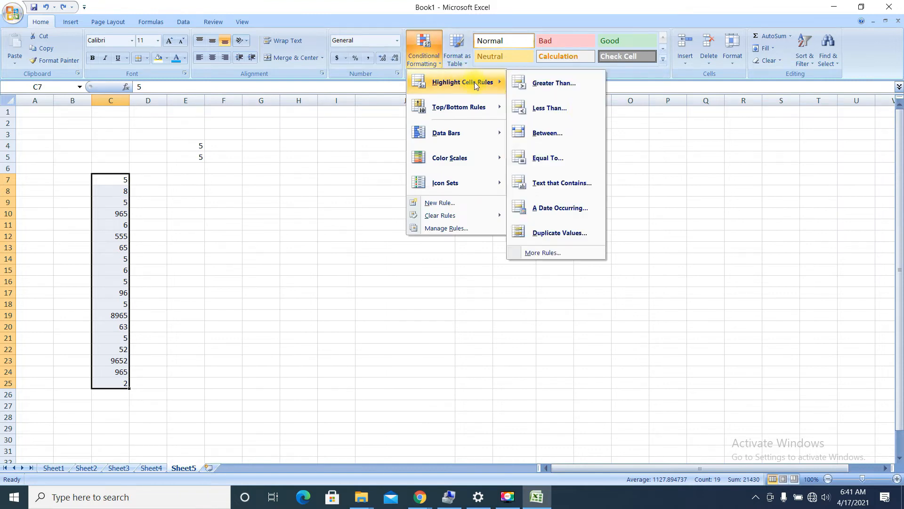
{"action": "left_click", "coordinate": [559, 211]}
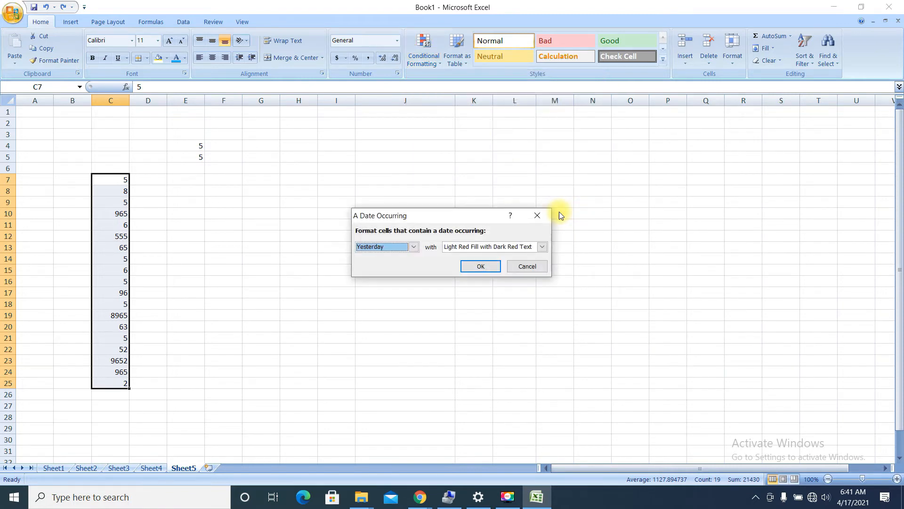
{"action": "left_click", "coordinate": [413, 249]}
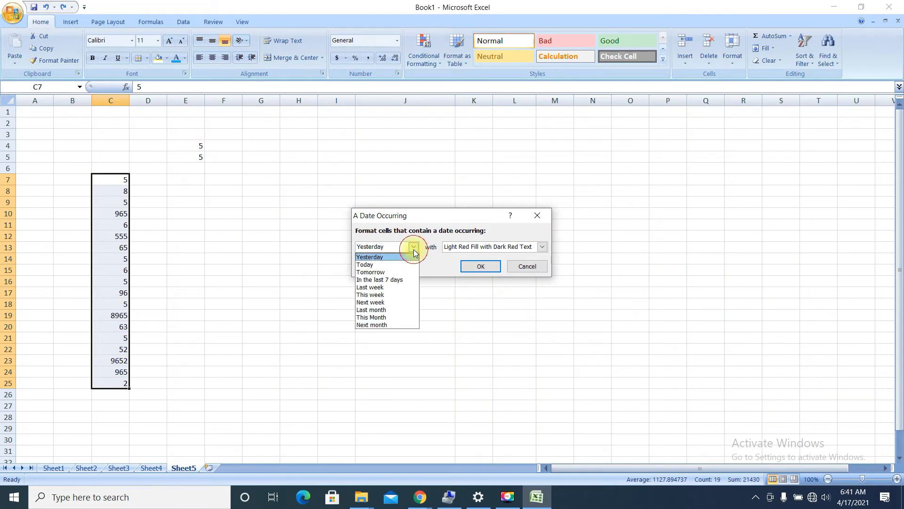
{"action": "left_click", "coordinate": [395, 266]}
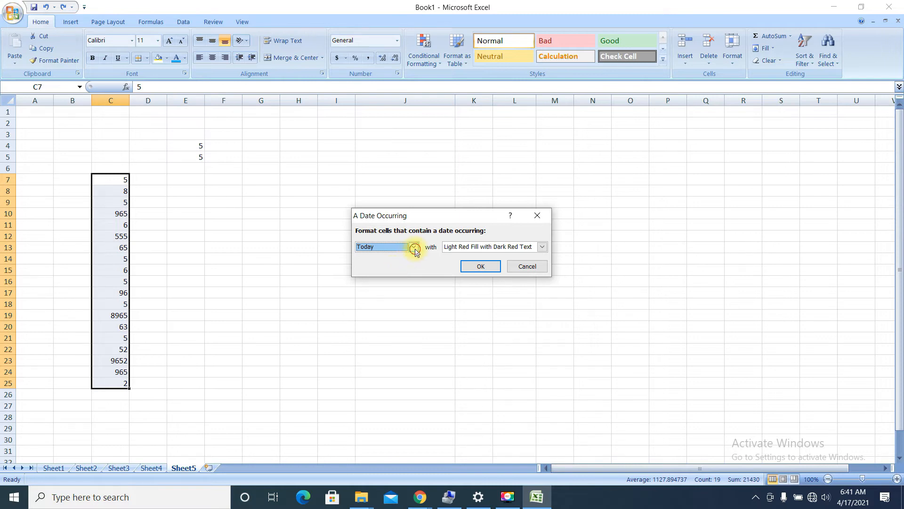
{"action": "left_click", "coordinate": [414, 247]}
{"action": "left_click", "coordinate": [397, 272]}
{"action": "left_click", "coordinate": [525, 266]}
Enter the date 17/04/2021 in cell F10
{"action": "left_click", "coordinate": [238, 218]}
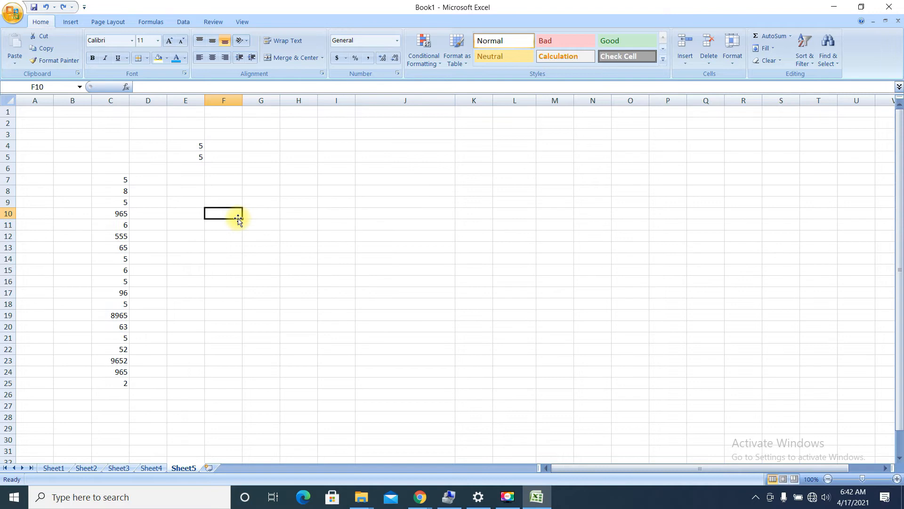
{"action": "type", "text": "4"}
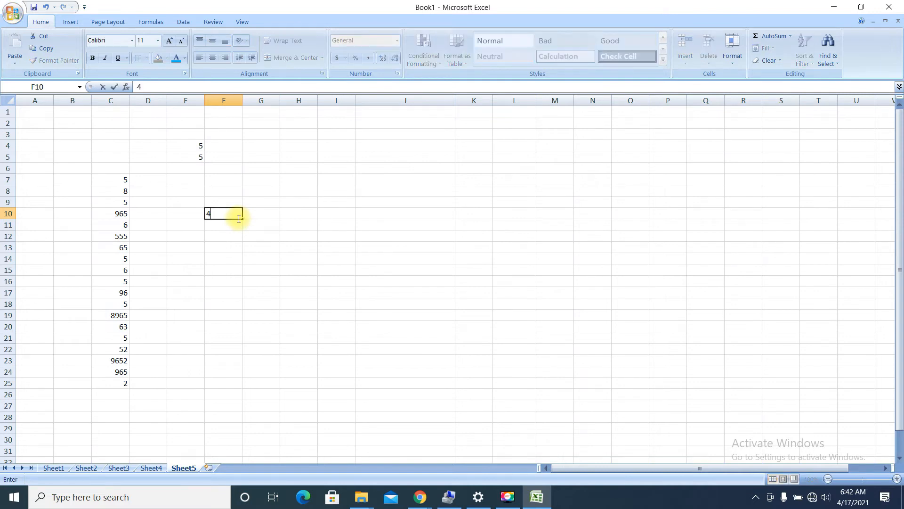
{"action": "type", "text": "/"}
{"action": "key", "text": "BackSpace"}
{"action": "key", "text": "BackSpace"}
{"action": "type", "text": "17/04/2021"}
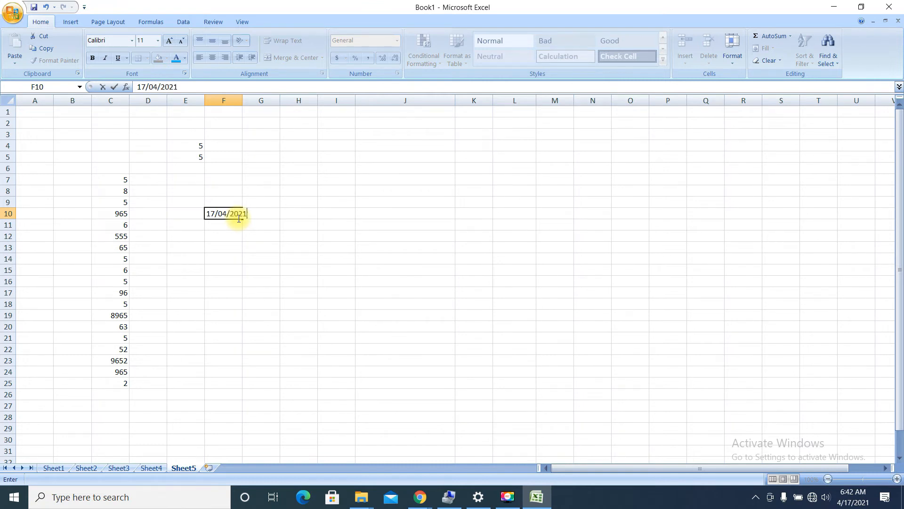
{"action": "key", "text": "Return"}
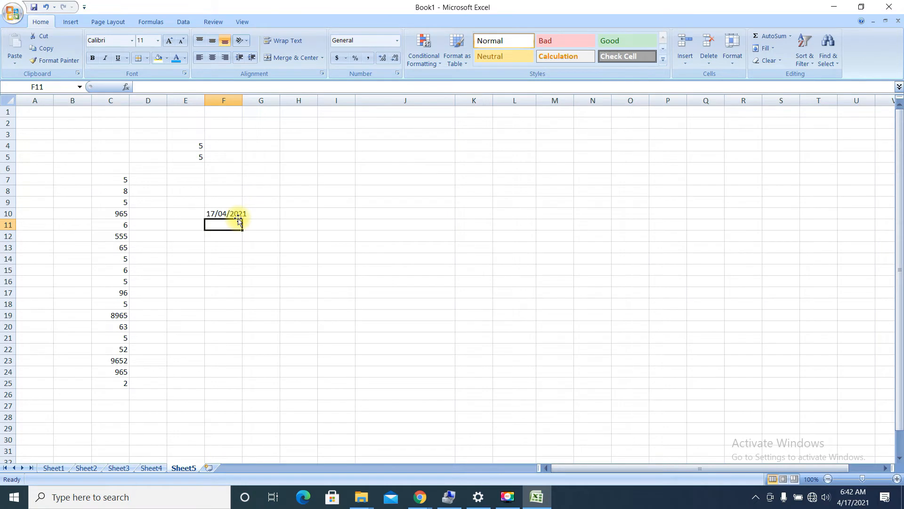
Enter the dates 16/04/2021 in F11 and 18/04/2021 in F12
{"action": "type", "text": "16/0"}
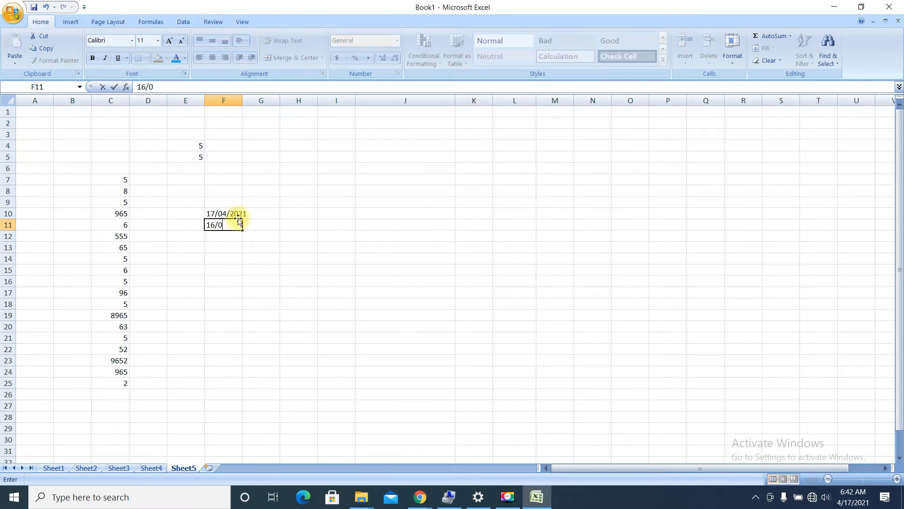
{"action": "type", "text": "4/2021"}
{"action": "left_click", "coordinate": [224, 239]}
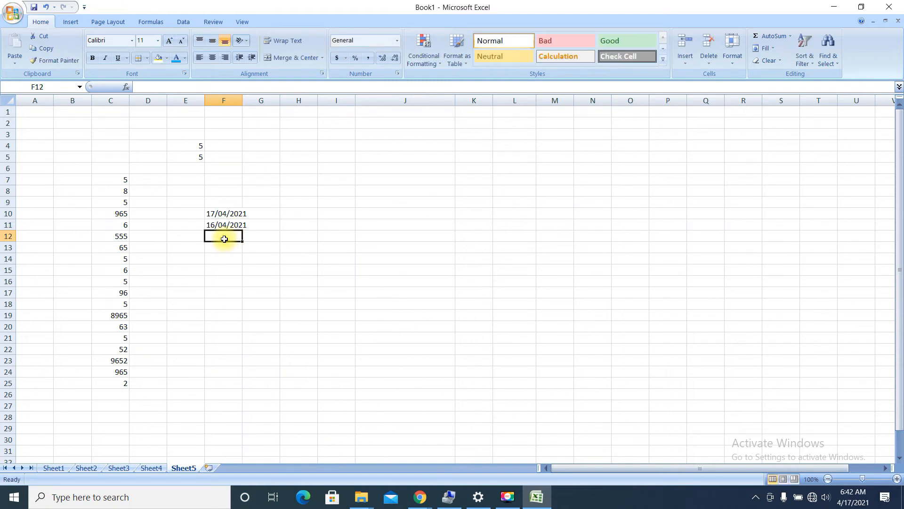
{"action": "type", "text": "18/04/2021"}
{"action": "left_click", "coordinate": [308, 220]}
Apply an A Date Occurring rule for Today to F10 with Light Red Fill with Dark Red Text
{"action": "left_click", "coordinate": [223, 215]}
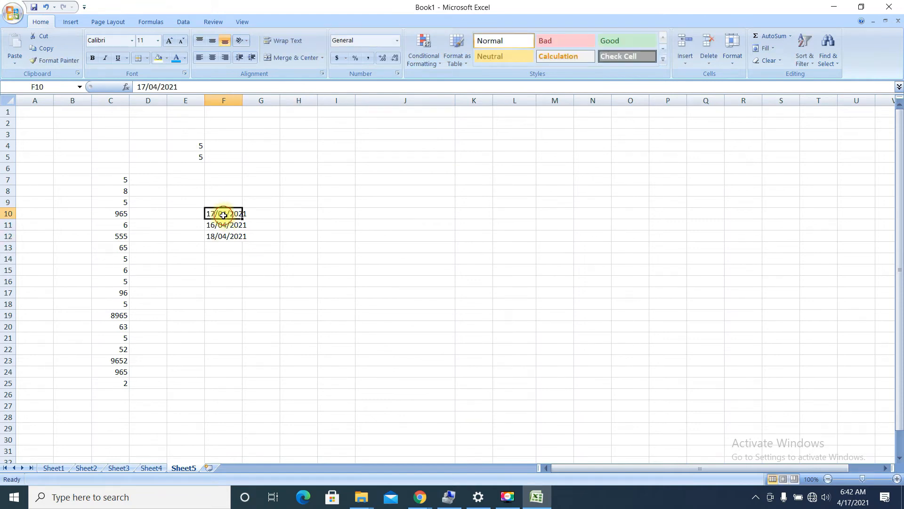
{"action": "left_click", "coordinate": [436, 35]}
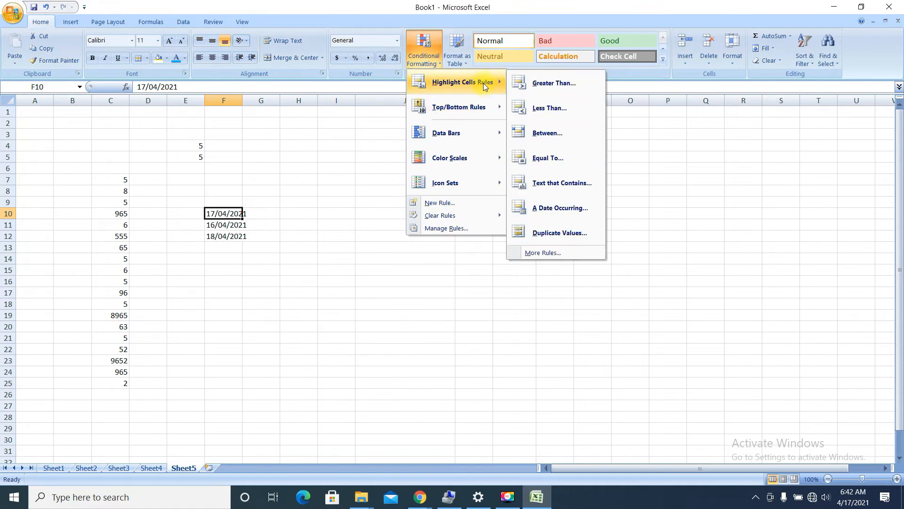
{"action": "left_click", "coordinate": [547, 213]}
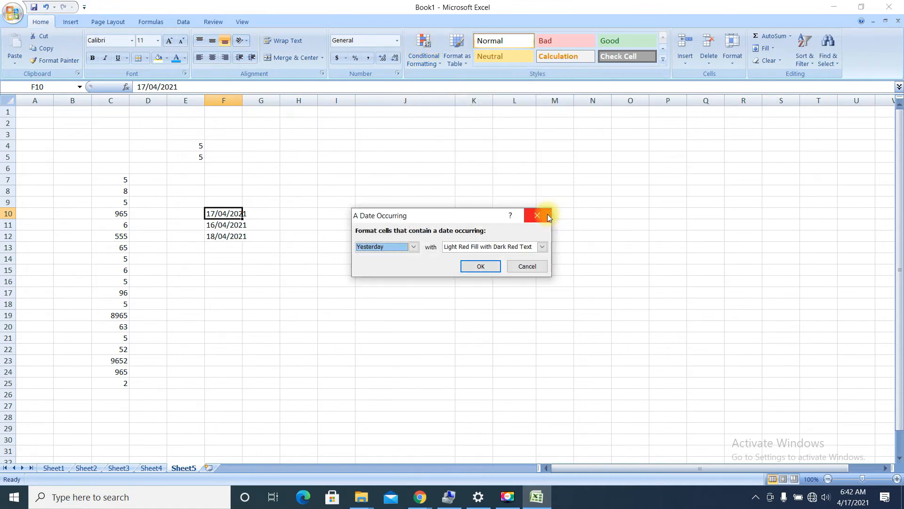
{"action": "left_click", "coordinate": [414, 246]}
{"action": "left_click", "coordinate": [377, 264]}
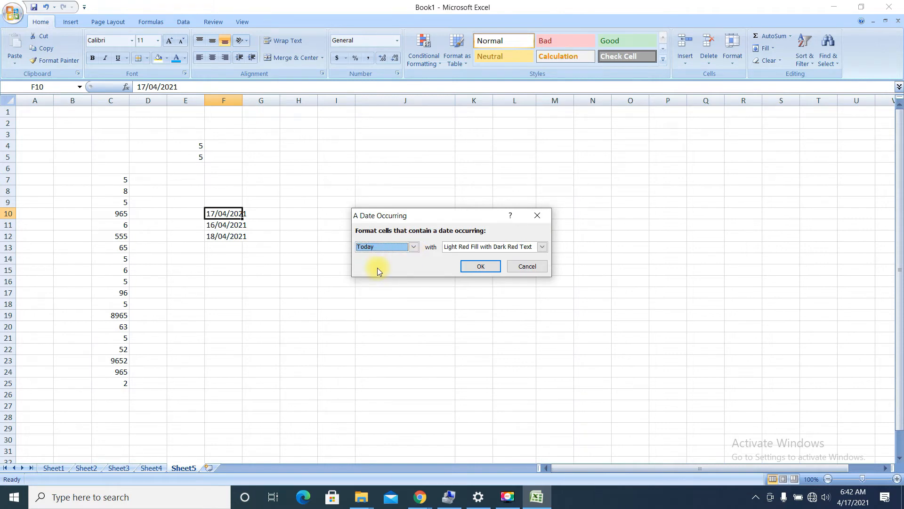
{"action": "left_click", "coordinate": [474, 266]}
Widen column F so that the dates in F10:F12 fit inside their cells
{"action": "left_click", "coordinate": [227, 226]}
{"action": "left_click_drag", "start_coordinate": [223, 212], "coordinate": [234, 235]}
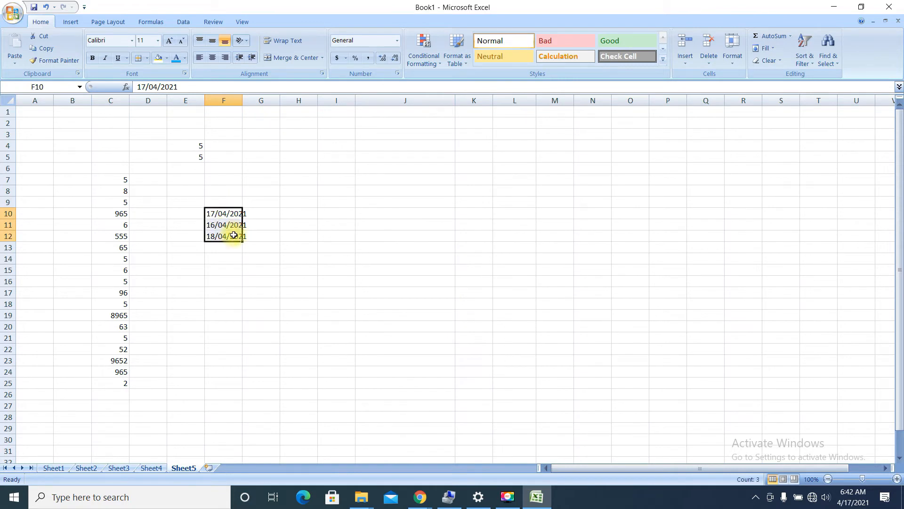
{"action": "left_click", "coordinate": [297, 146]}
{"action": "left_click_drag", "start_coordinate": [243, 97], "coordinate": [269, 97]}
{"action": "left_click", "coordinate": [855, 488]}
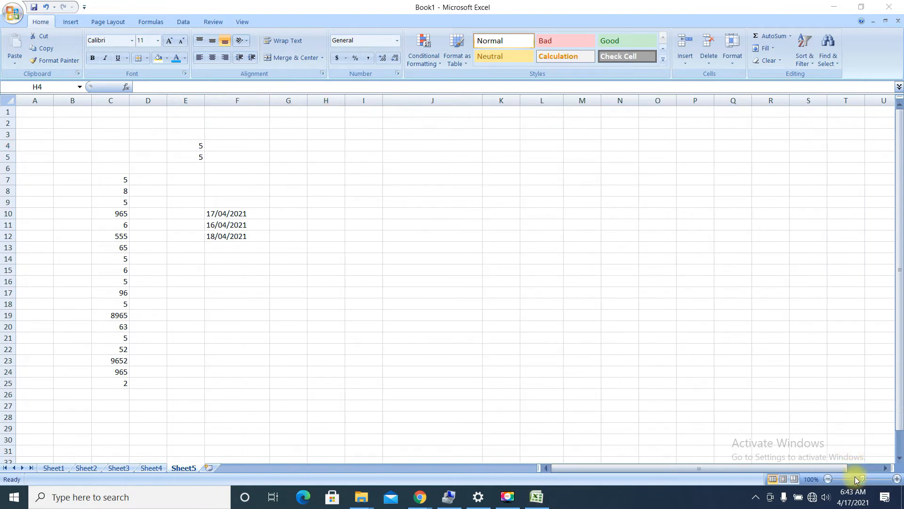
Apply an A Date Occurring rule for Today to F10:F12 with Light Red Fill with Dark Red Text
{"action": "left_click", "coordinate": [241, 214]}
{"action": "left_click", "coordinate": [240, 215]}
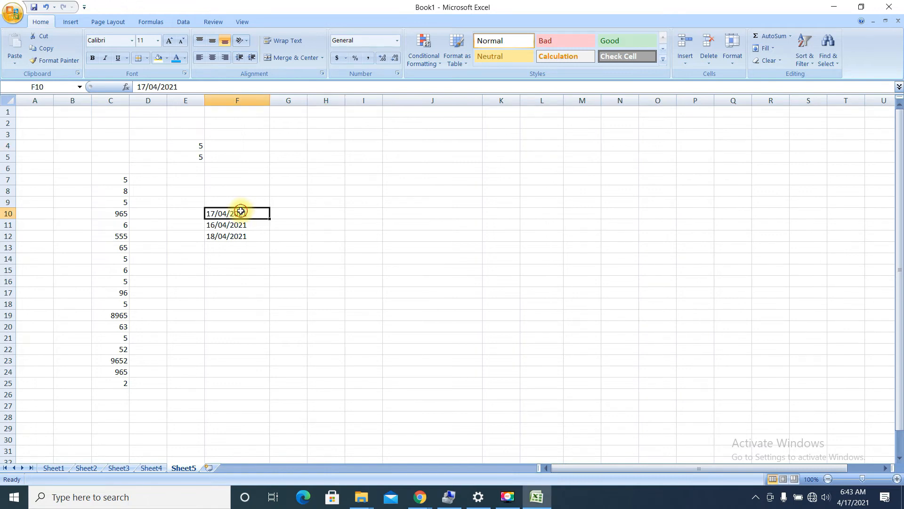
{"action": "left_click_drag", "start_coordinate": [241, 214], "coordinate": [239, 238]}
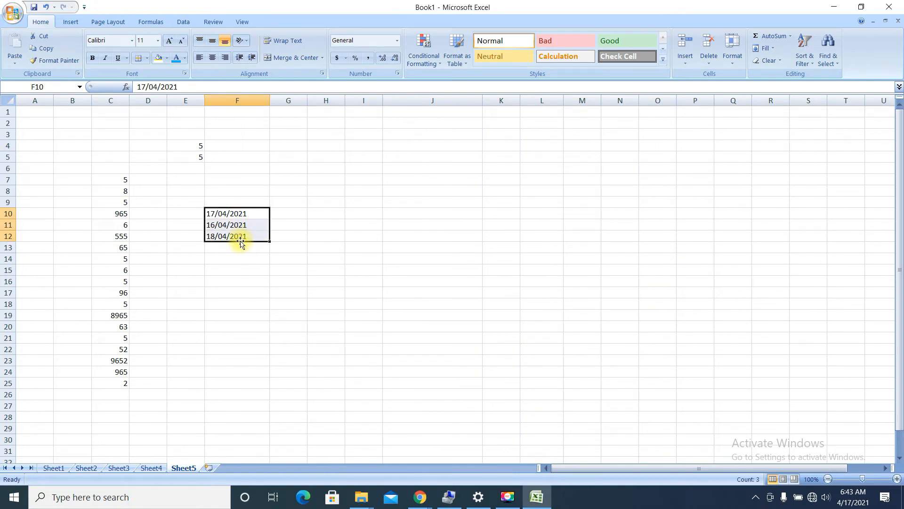
{"action": "left_click", "coordinate": [412, 63]}
{"action": "mouse_move", "coordinate": [476, 86]}
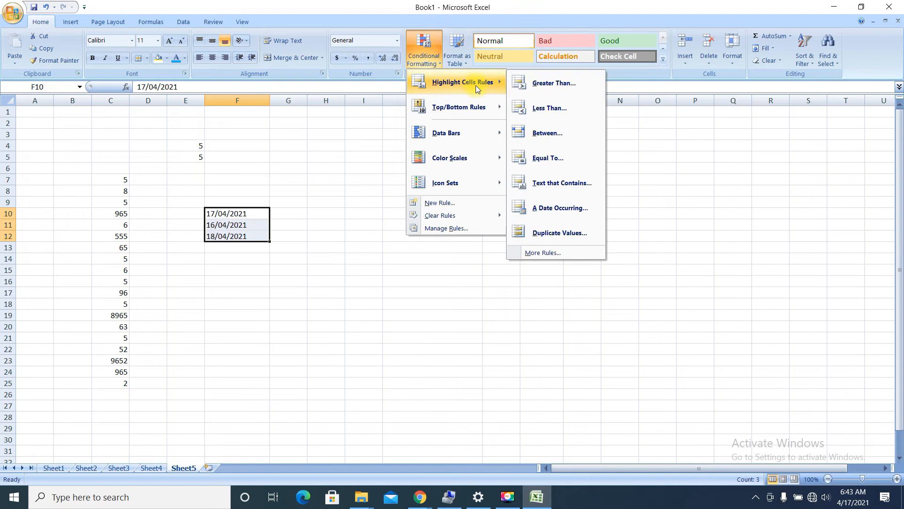
{"action": "left_click", "coordinate": [558, 208]}
{"action": "left_click", "coordinate": [414, 247]}
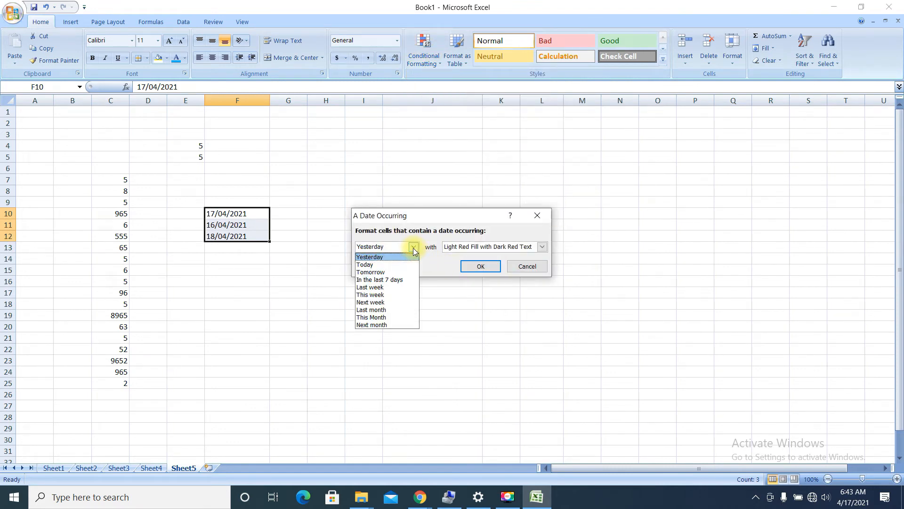
{"action": "left_click", "coordinate": [396, 265]}
{"action": "left_click", "coordinate": [486, 269]}
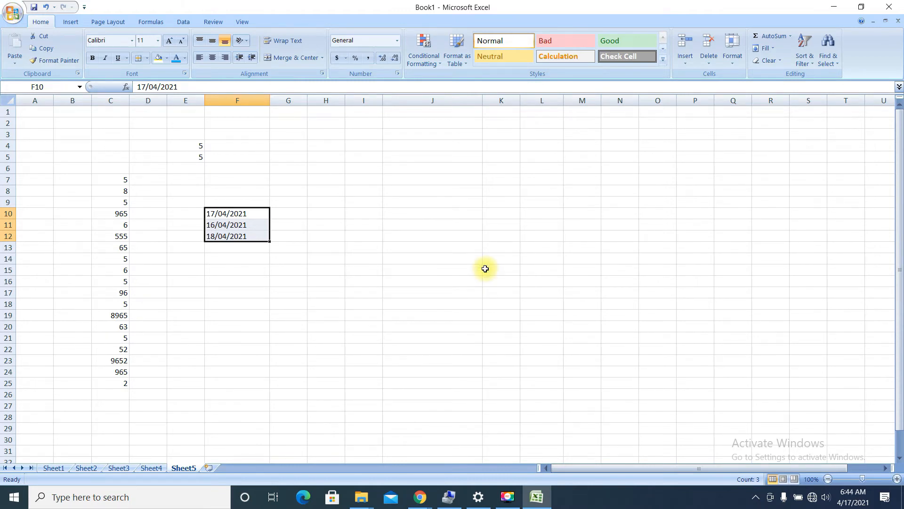
Set the number format of the date cells F10:F12 to Short Date
{"action": "double_click", "coordinate": [217, 213]}
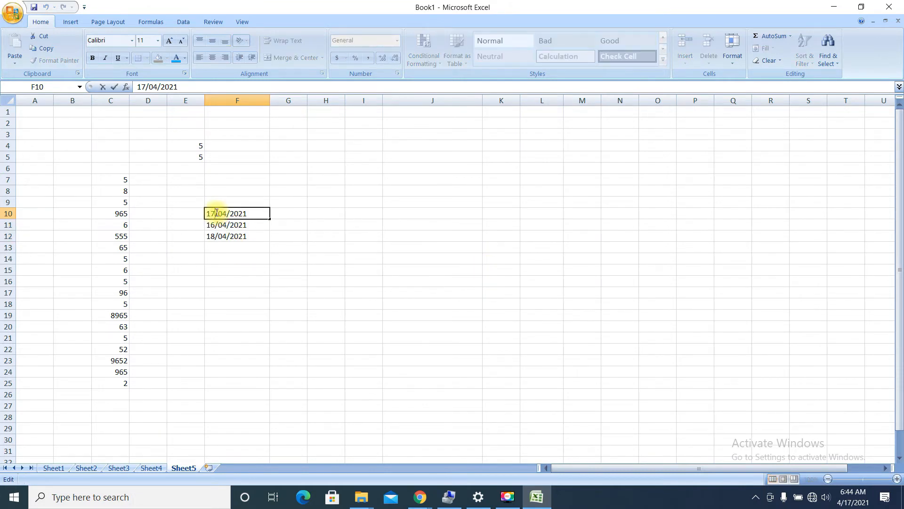
{"action": "left_click", "coordinate": [236, 169]}
{"action": "left_click", "coordinate": [230, 213]}
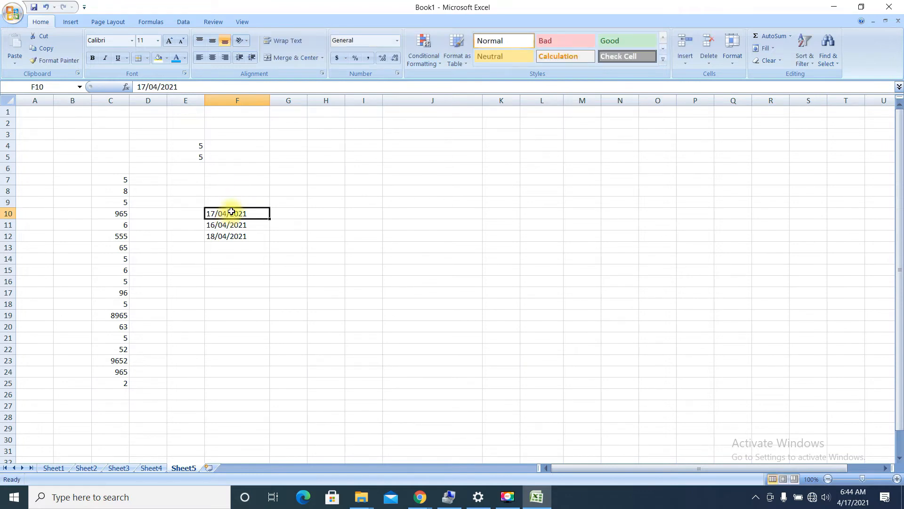
{"action": "left_click_drag", "start_coordinate": [229, 215], "coordinate": [234, 235]}
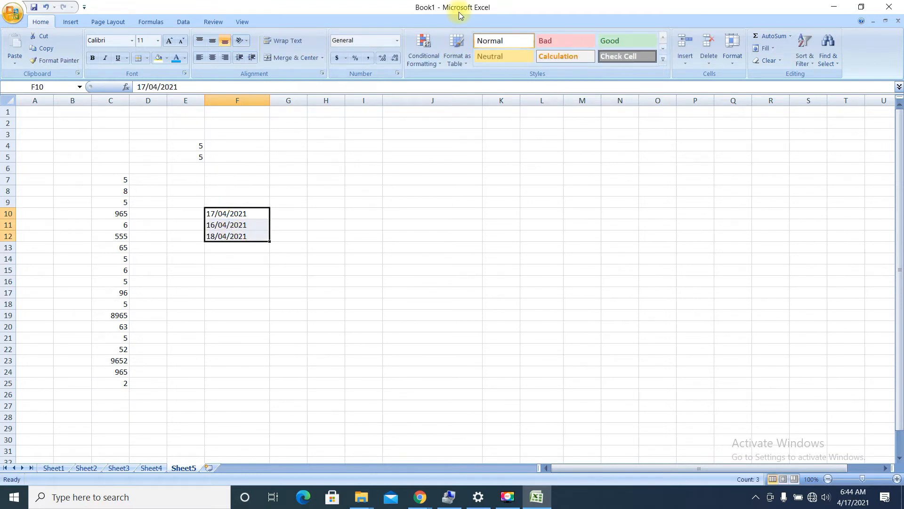
{"action": "left_click", "coordinate": [396, 41]}
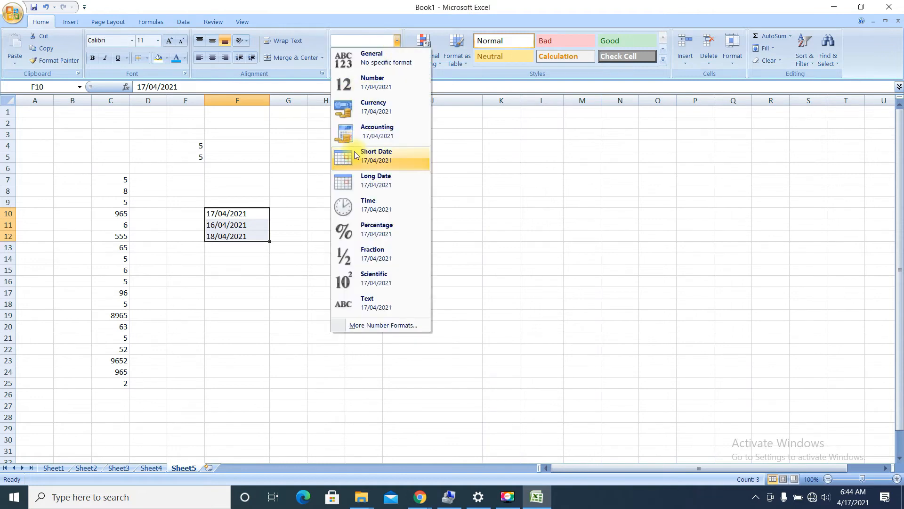
{"action": "left_click", "coordinate": [362, 209]}
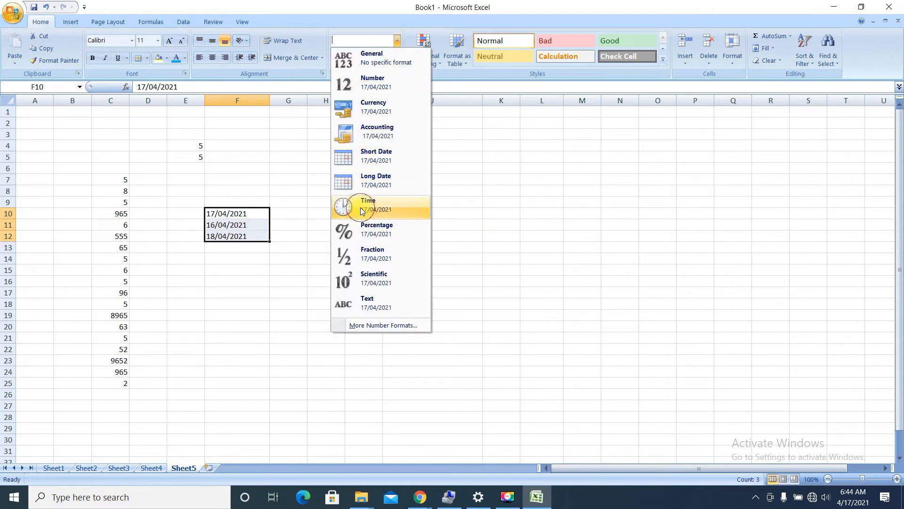
{"action": "left_click", "coordinate": [368, 160]}
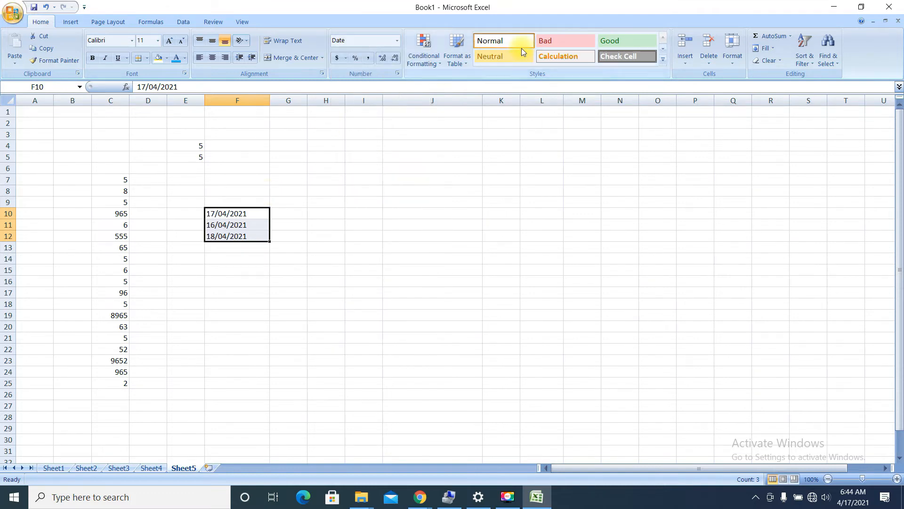
Apply the A Date Occurring highlight rule for Today to the reformatted cells F10:F12 again
{"action": "left_click", "coordinate": [427, 58]}
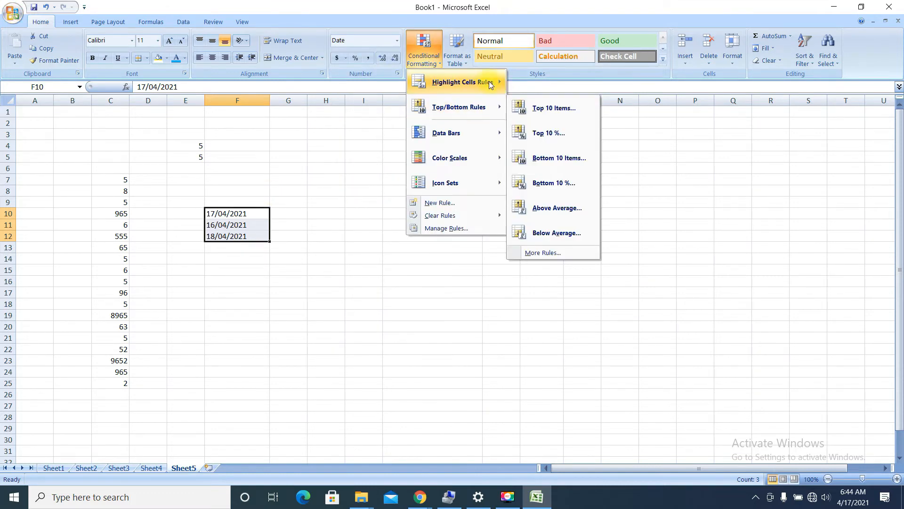
{"action": "mouse_move", "coordinate": [471, 82]}
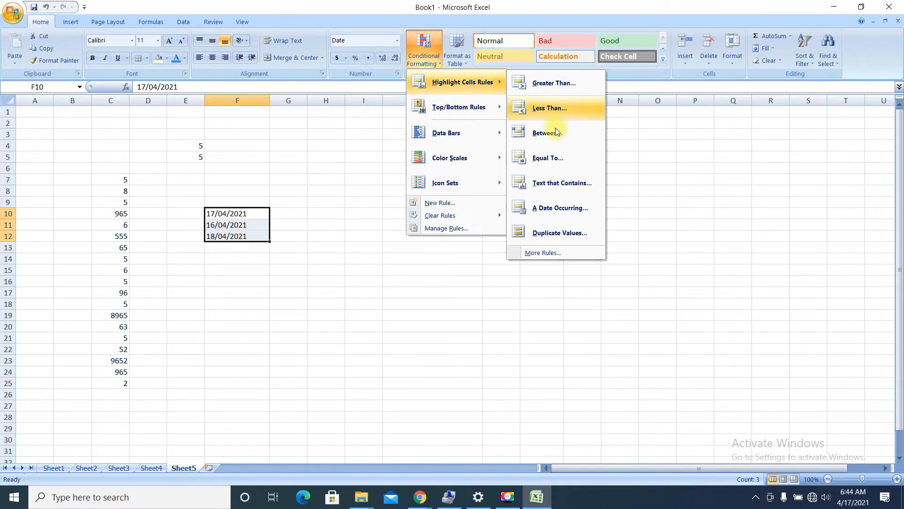
{"action": "left_click", "coordinate": [532, 202]}
{"action": "left_click", "coordinate": [414, 247]}
{"action": "left_click", "coordinate": [397, 264]}
{"action": "left_click", "coordinate": [478, 266]}
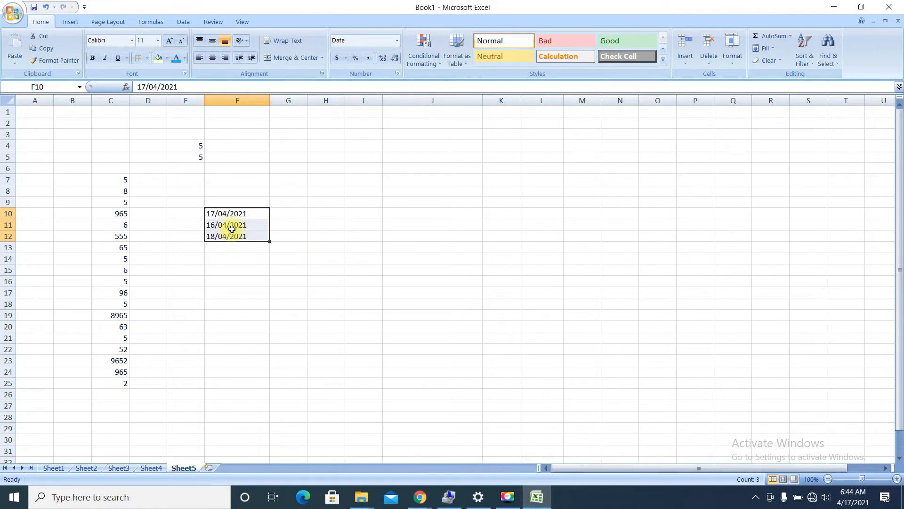
Rewrite the date in F10 in month-first order as 4/17/2021
{"action": "left_click_drag", "start_coordinate": [111, 181], "coordinate": [103, 361]}
{"action": "left_click", "coordinate": [235, 215]}
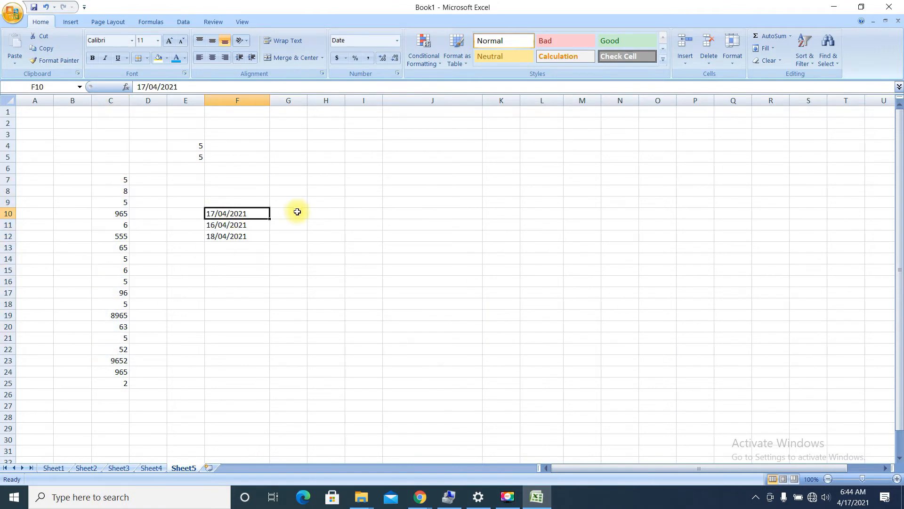
{"action": "double_click", "coordinate": [293, 211]}
{"action": "left_click", "coordinate": [219, 214]}
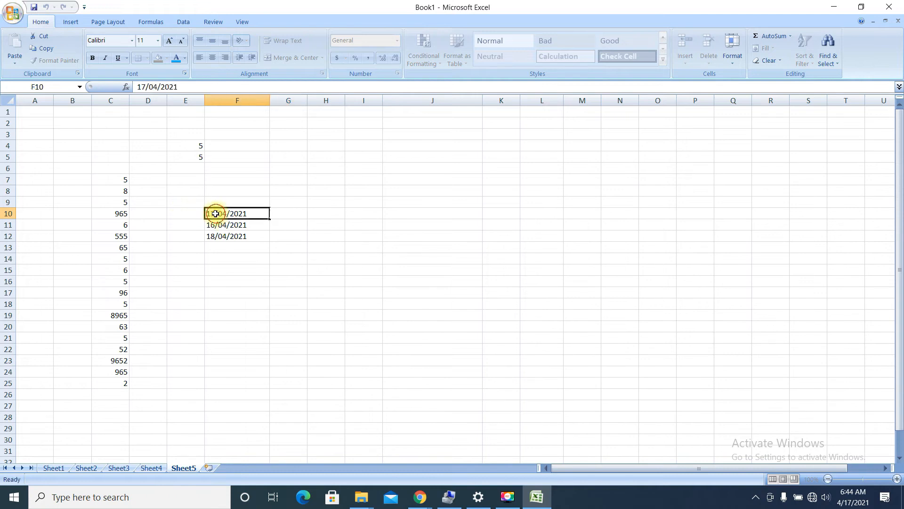
{"action": "key", "text": "F2"}
{"action": "key", "text": "Home"}
{"action": "key", "text": "Delete"}
{"action": "key", "text": "Delete"}
{"action": "type", "text": "4"}
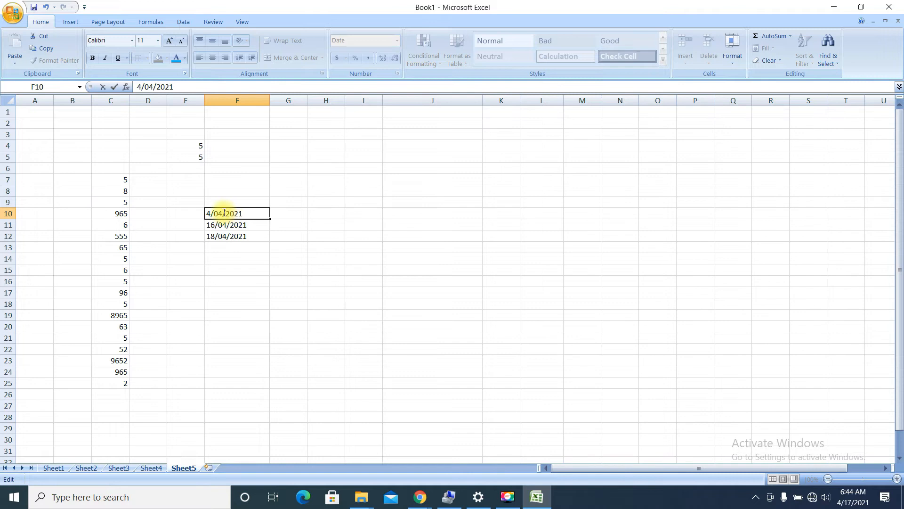
{"action": "key", "text": "BackSpace"}
{"action": "key", "text": "BackSpace"}
{"action": "type", "text": "17"}
Rewrite the date in F11 in month-first order as 4/16/2021
{"action": "double_click", "coordinate": [215, 225]}
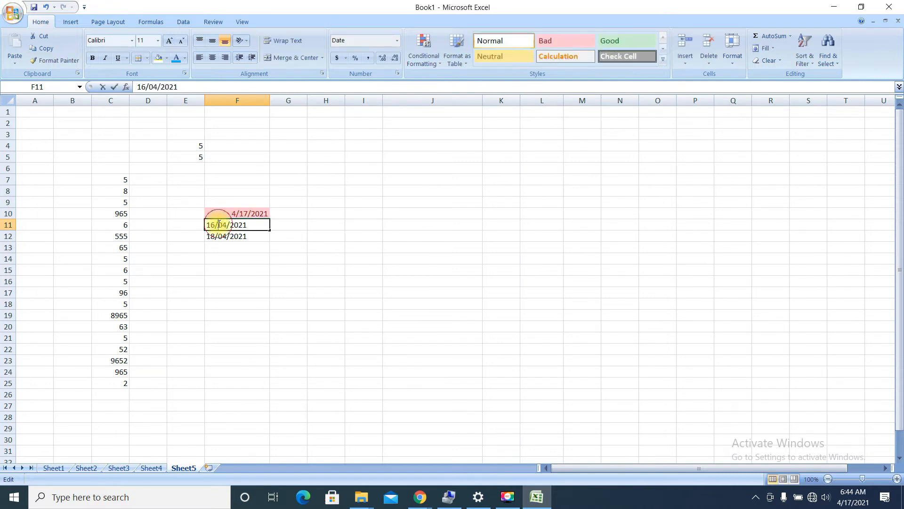
{"action": "key", "text": "BackSpace"}
{"action": "key", "text": "BackSpace"}
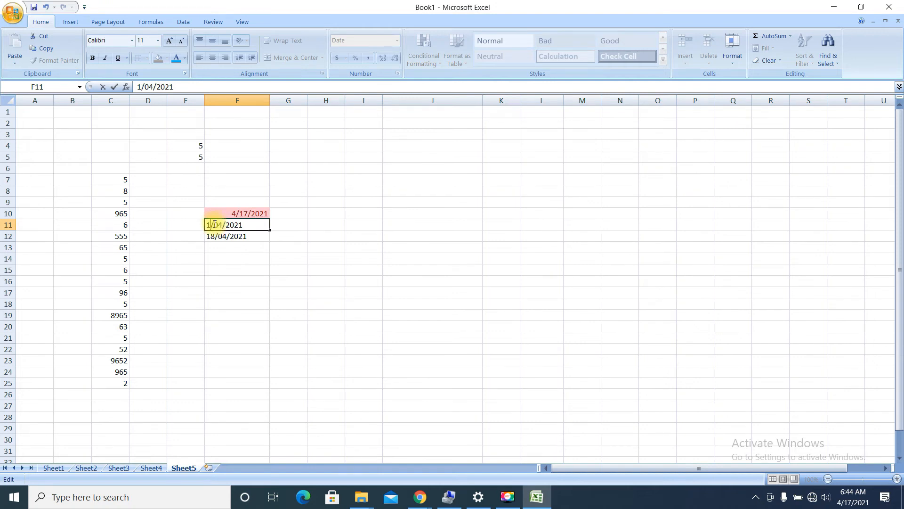
{"action": "type", "text": "4"}
{"action": "left_click", "coordinate": [222, 224]}
{"action": "key", "text": "BackSpace"}
{"action": "key", "text": "BackSpace"}
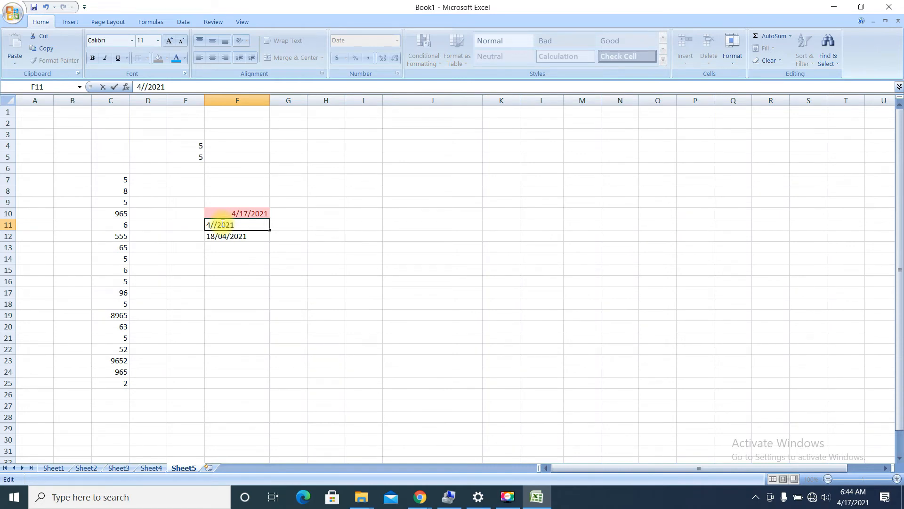
{"action": "type", "text": "16"}
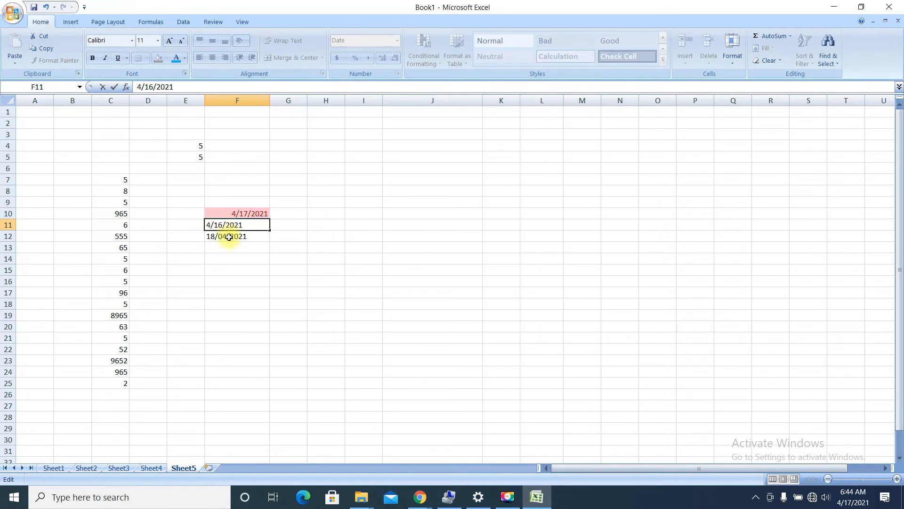
Rewrite the date in F12 in month-first order as 4/18/2021
{"action": "left_click", "coordinate": [228, 238]}
{"action": "double_click", "coordinate": [215, 235]}
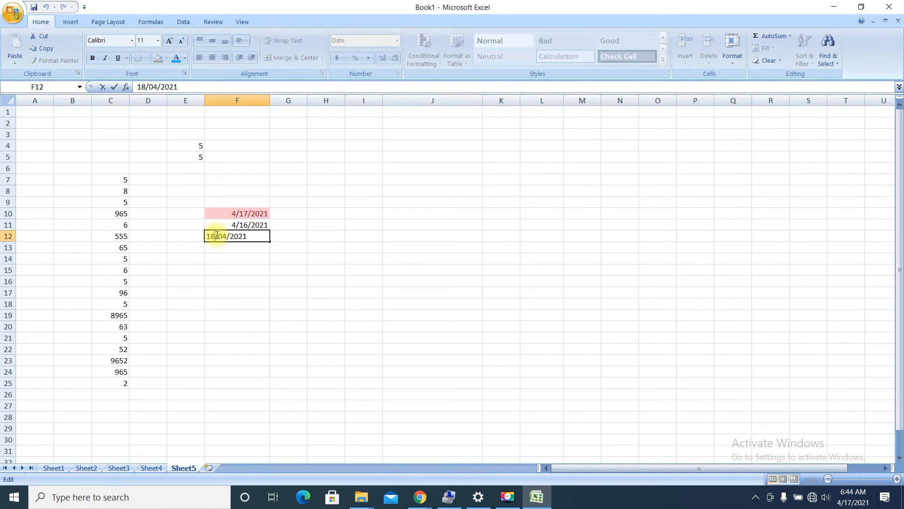
{"action": "key", "text": "BackSpace"}
{"action": "key", "text": "BackSpace"}
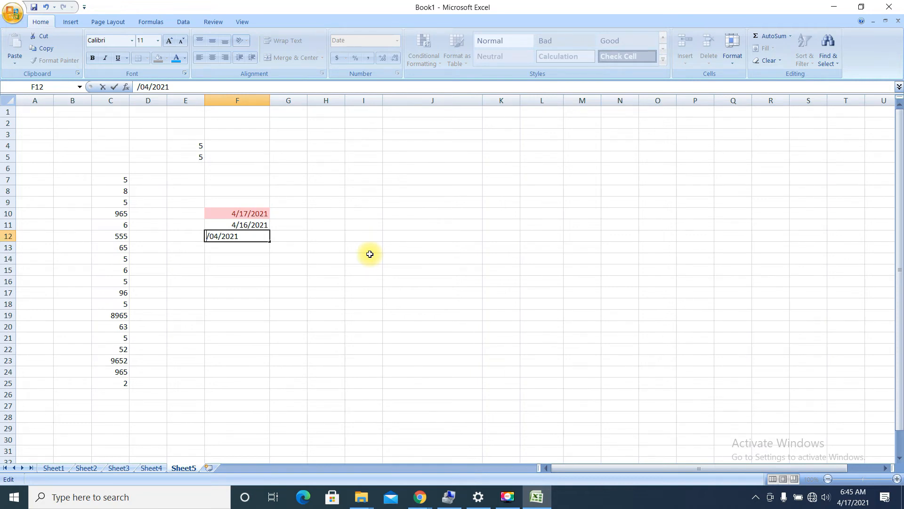
{"action": "type", "text": "4"}
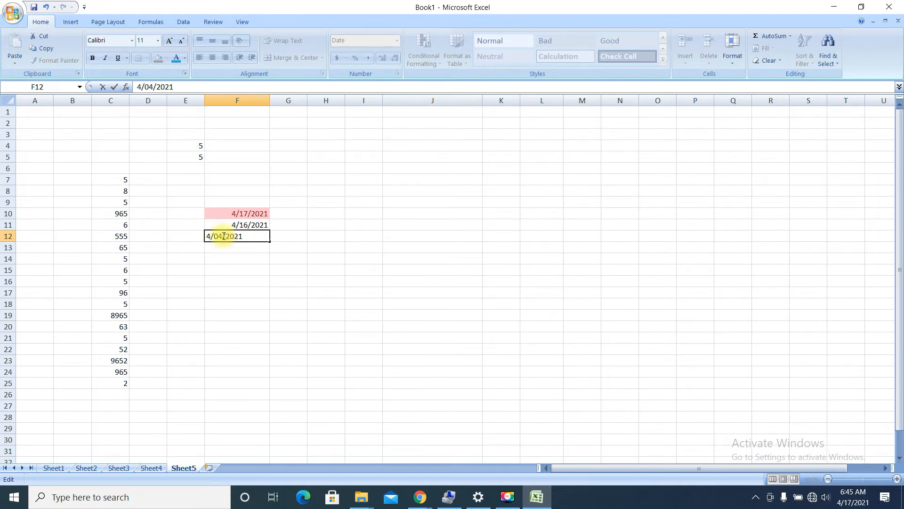
{"action": "key", "text": "BackSpace"}
{"action": "key", "text": "BackSpace"}
{"action": "type", "text": "18"}
{"action": "left_click", "coordinate": [347, 213]}
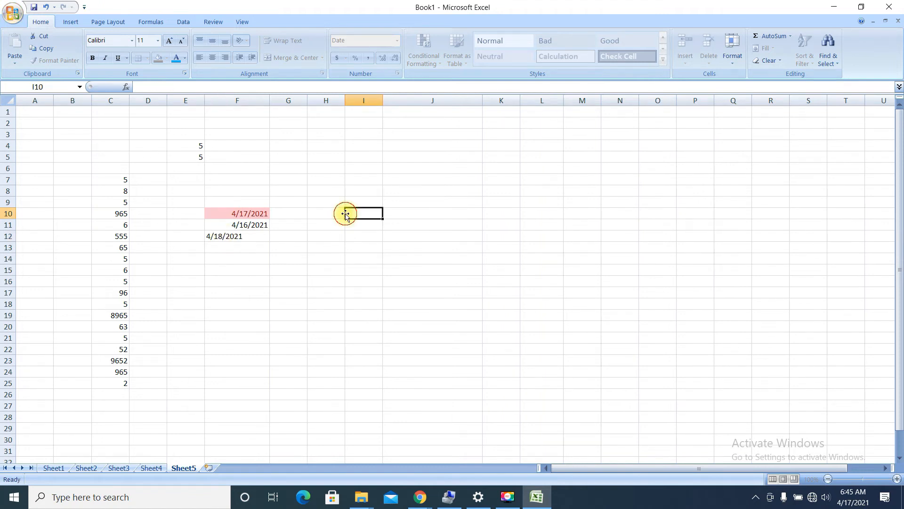
Preview the A Date Occurring highlight rule on cells F10:F12 for Today and for Tomorrow
{"action": "left_click_drag", "start_coordinate": [250, 210], "coordinate": [250, 236]}
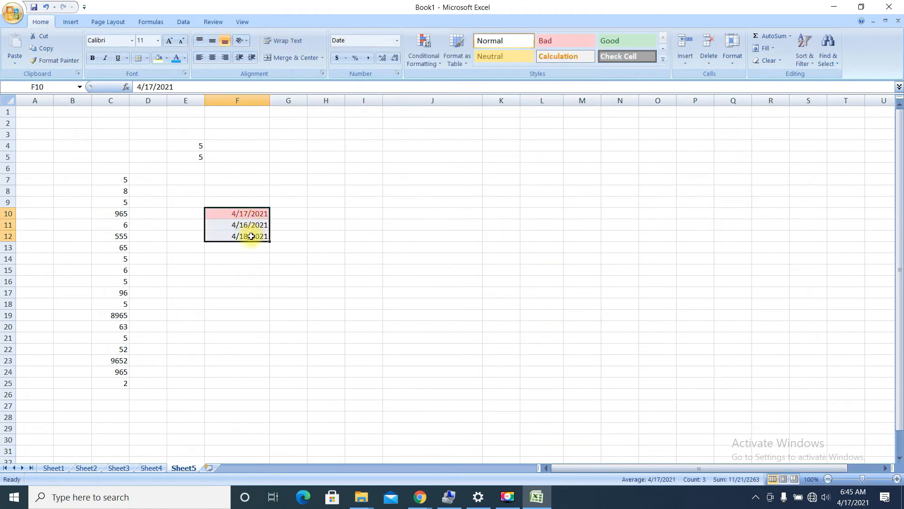
{"action": "left_click", "coordinate": [430, 63]}
{"action": "mouse_move", "coordinate": [453, 90]}
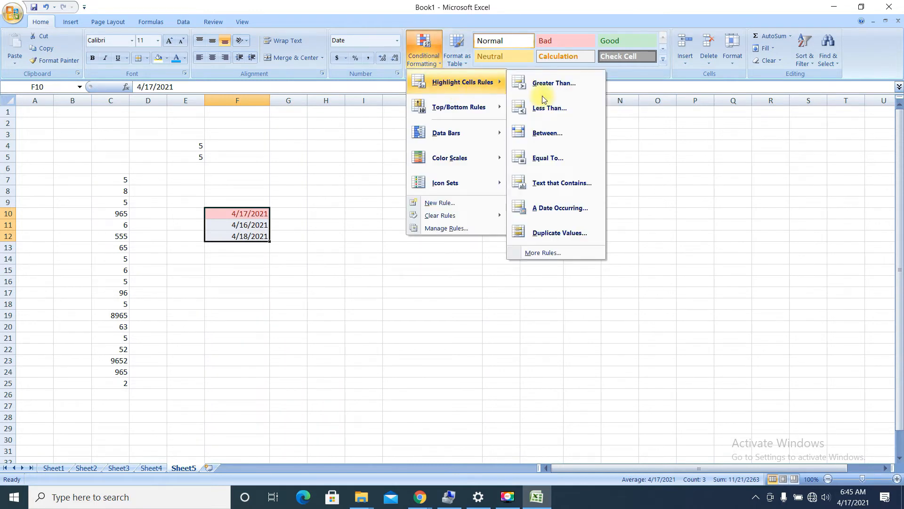
{"action": "left_click", "coordinate": [560, 207]}
{"action": "left_click", "coordinate": [413, 246]}
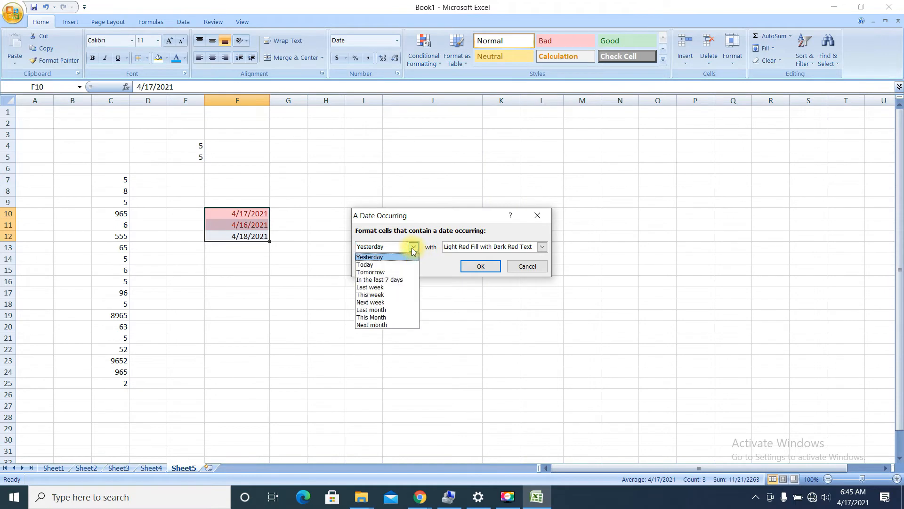
{"action": "left_click", "coordinate": [384, 268]}
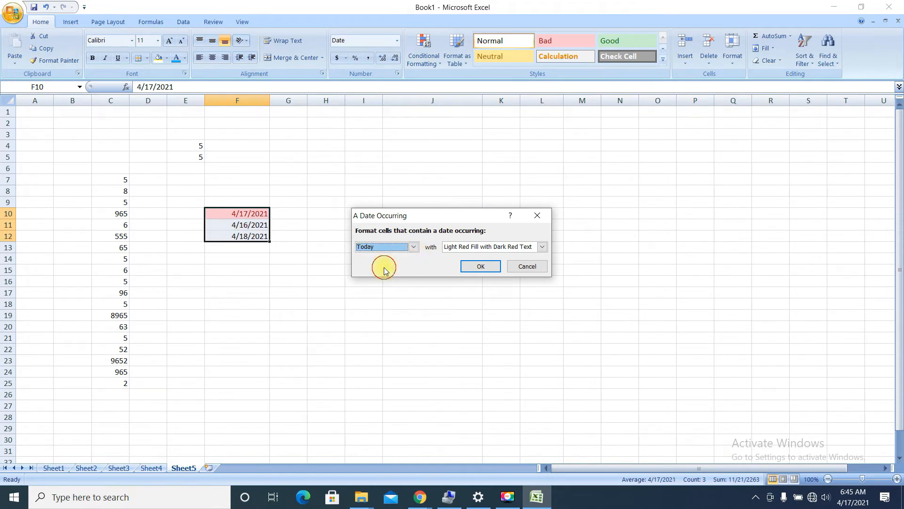
{"action": "left_click", "coordinate": [414, 247]}
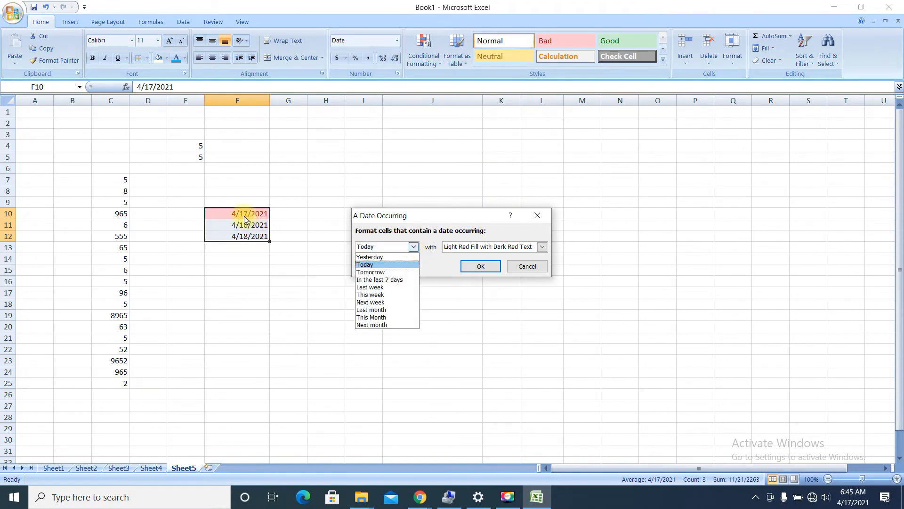
{"action": "left_click", "coordinate": [361, 273]}
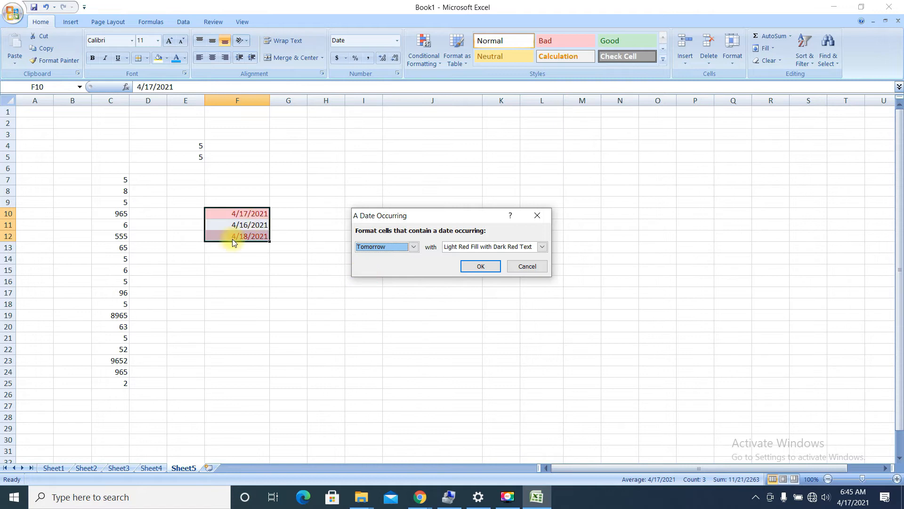
Apply the A Date Occurring rule for Yesterday to F10:F12 with Light Red Fill with Dark Red Text
{"action": "left_click", "coordinate": [413, 247]}
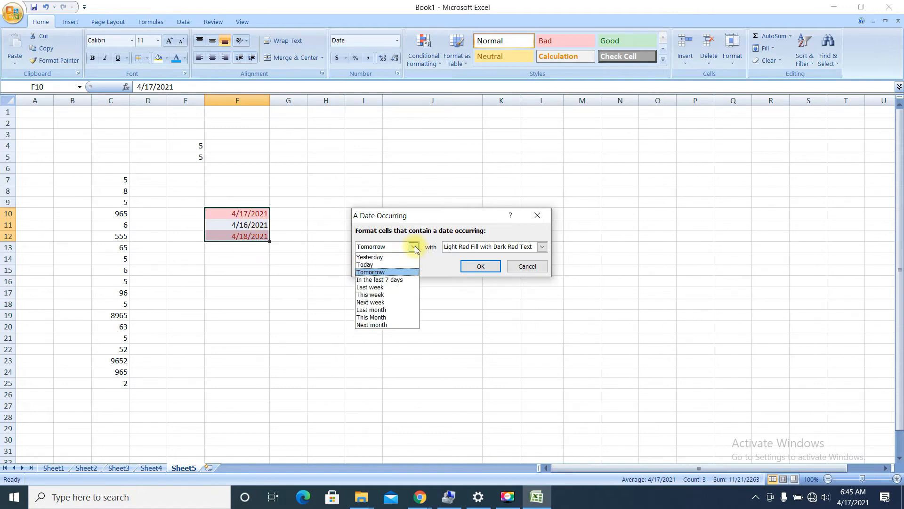
{"action": "left_click", "coordinate": [384, 257]}
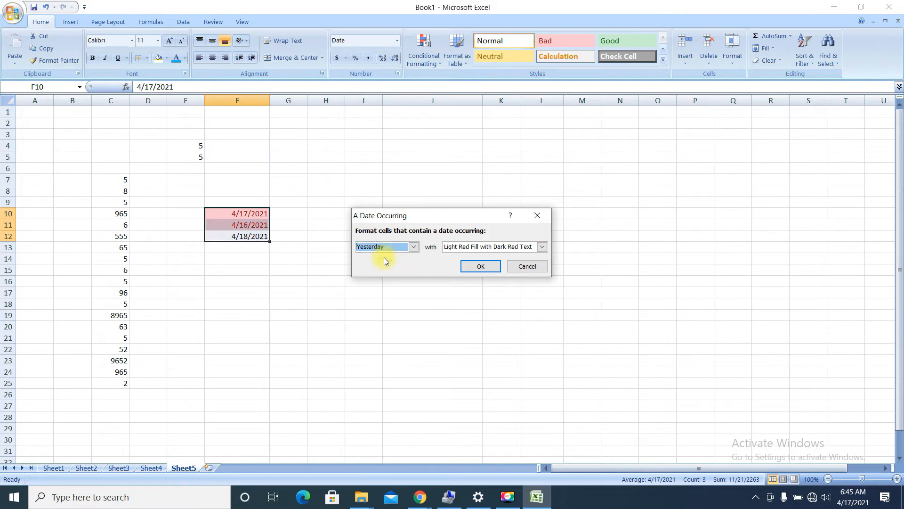
{"action": "left_click", "coordinate": [490, 267]}
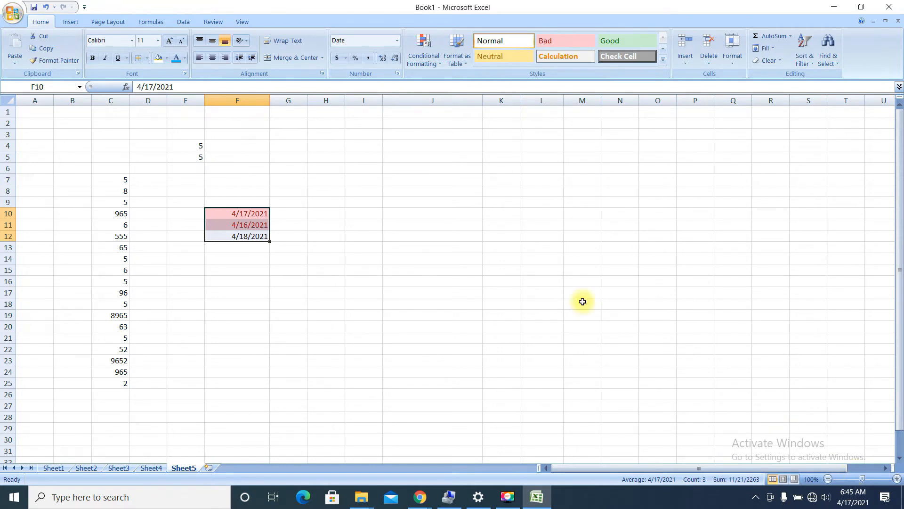
Delete the sample dates from cells F10:F12
{"action": "left_click", "coordinate": [300, 226]}
{"action": "left_click_drag", "start_coordinate": [230, 211], "coordinate": [236, 236]}
{"action": "key", "text": "Delete"}
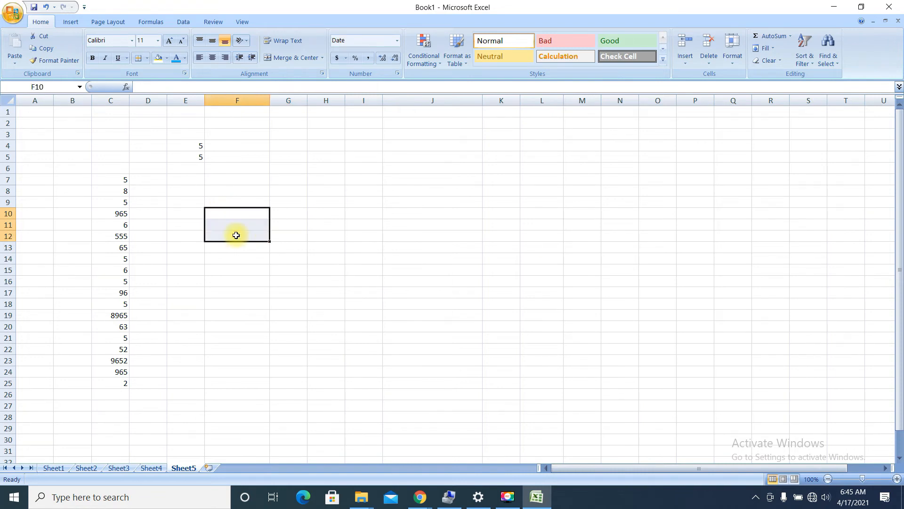
{"action": "left_click", "coordinate": [471, 134]}
Preview the Duplicate Values highlight rule for duplicates on the numbers in C7:C25
{"action": "left_click_drag", "start_coordinate": [118, 179], "coordinate": [108, 378]}
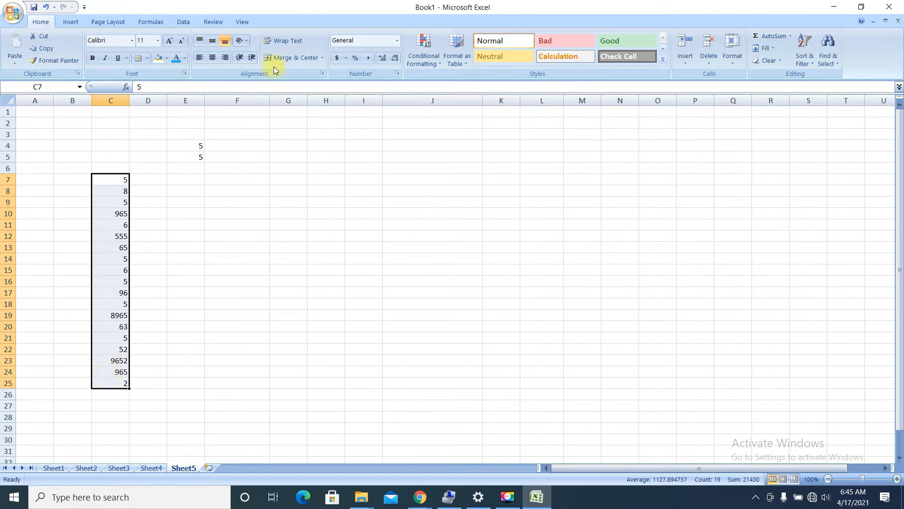
{"action": "left_click", "coordinate": [430, 49]}
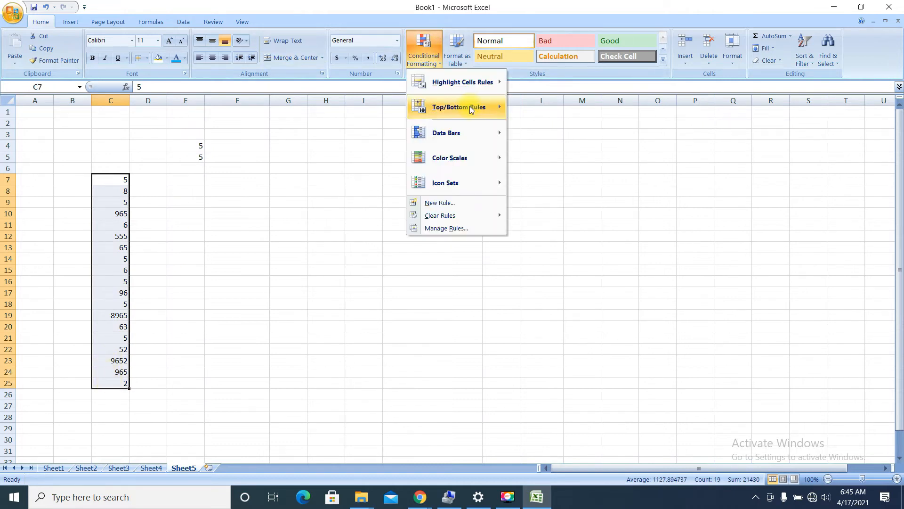
{"action": "mouse_move", "coordinate": [480, 87]}
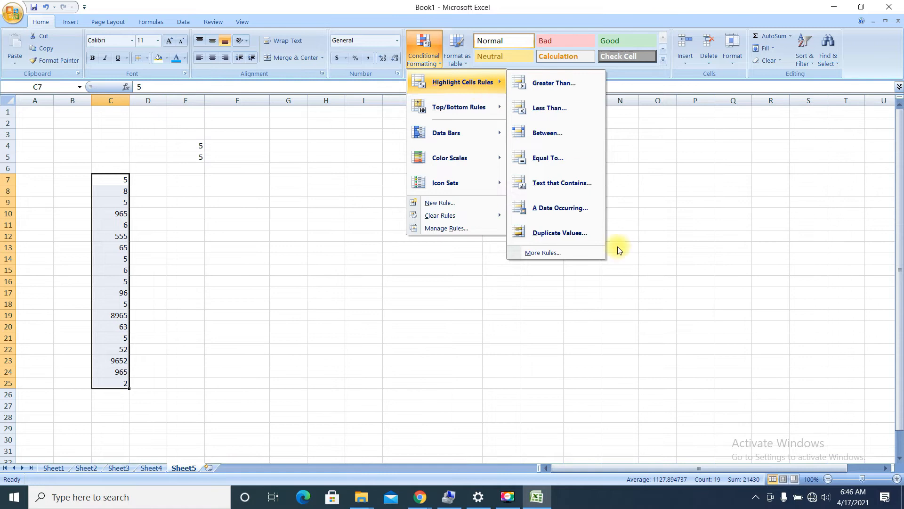
{"action": "left_click", "coordinate": [566, 236]}
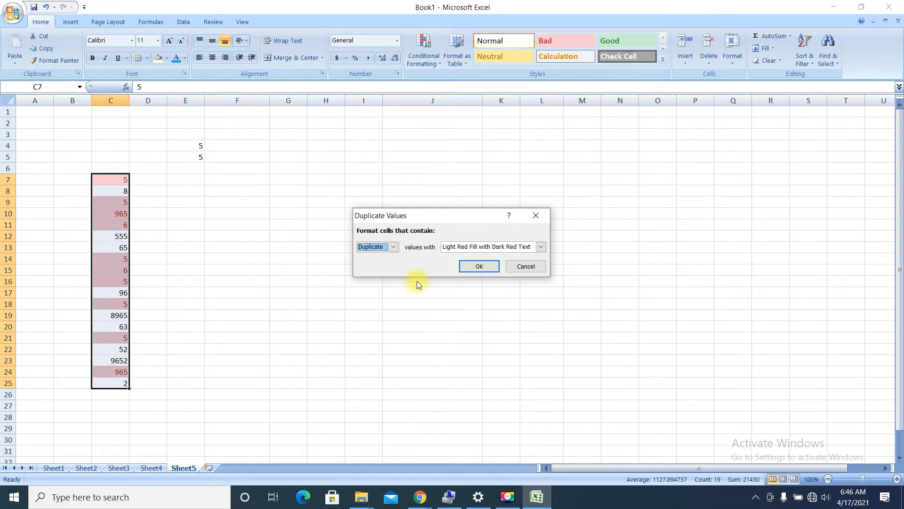
Highlight the Unique values in C7:C25 with Light Red Fill with Dark Red Text, and undo the rule
{"action": "left_click", "coordinate": [394, 247]}
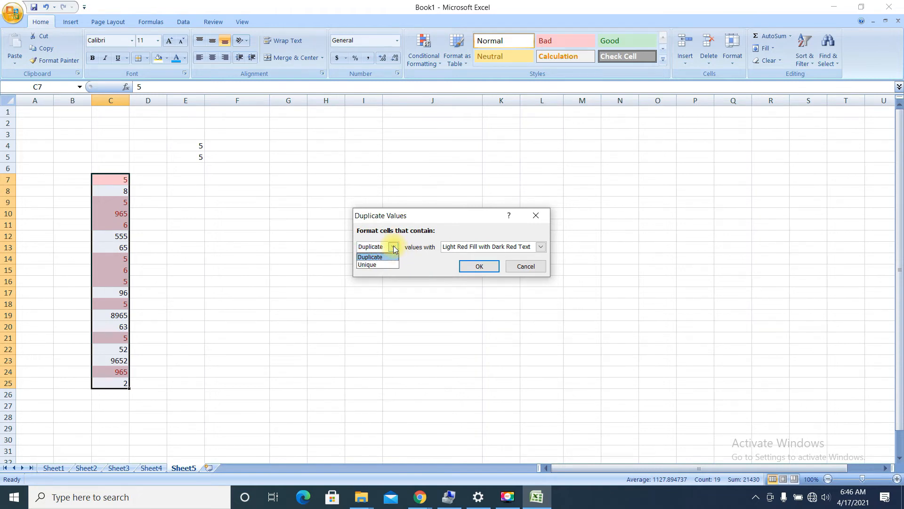
{"action": "left_click", "coordinate": [380, 265]}
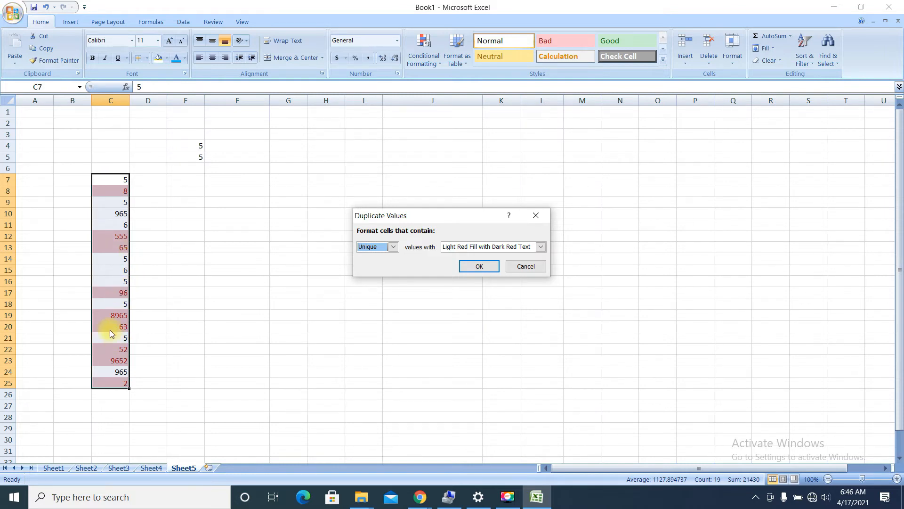
{"action": "left_click", "coordinate": [475, 268]}
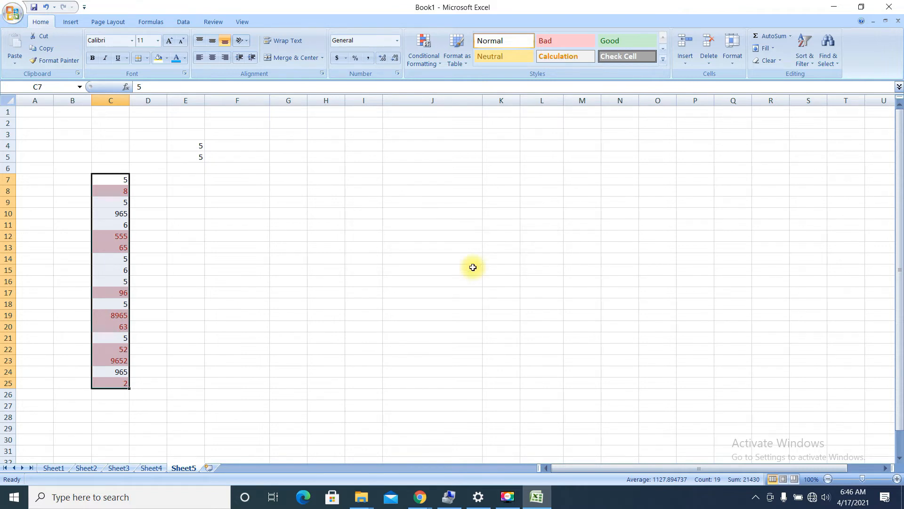
{"action": "key", "text": "ctrl+z"}
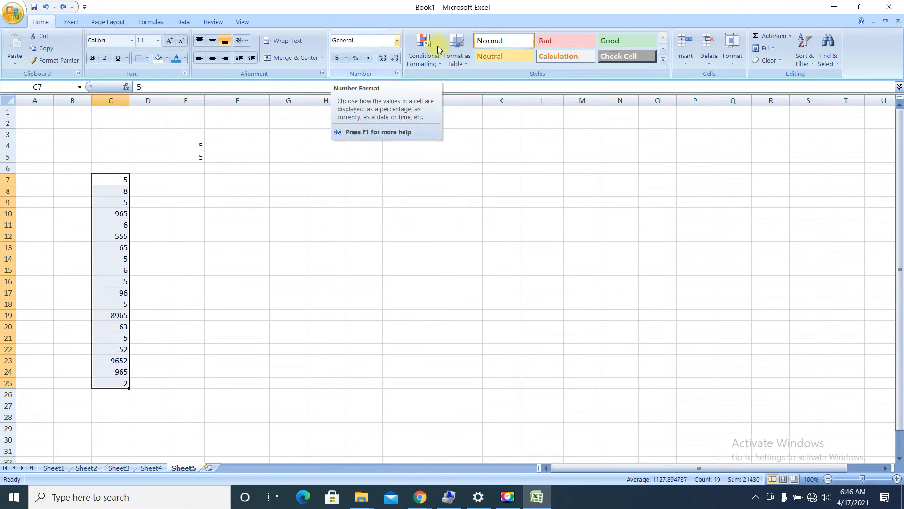
Preview the Top 10 Items rule on C7:C25 with the rank count set to 3 and to 31
{"action": "left_click", "coordinate": [431, 61]}
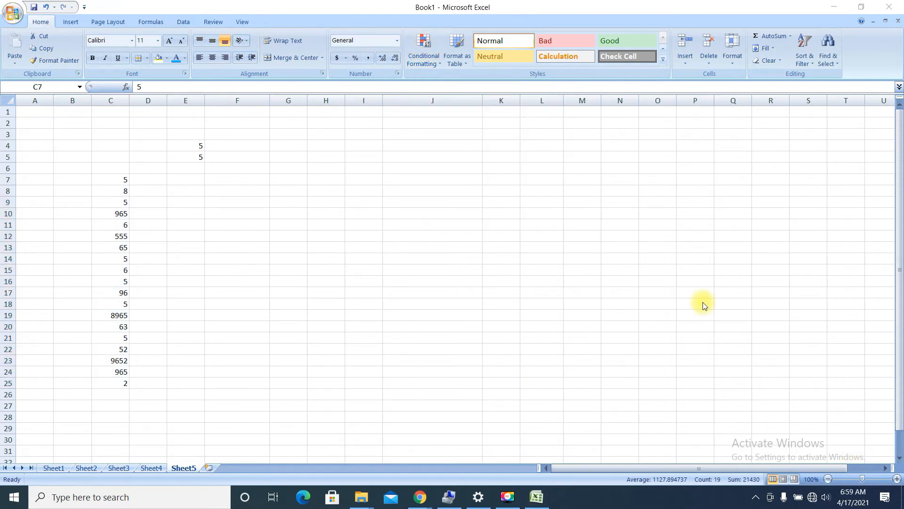
{"action": "key", "text": "ctrl+shift+Down"}
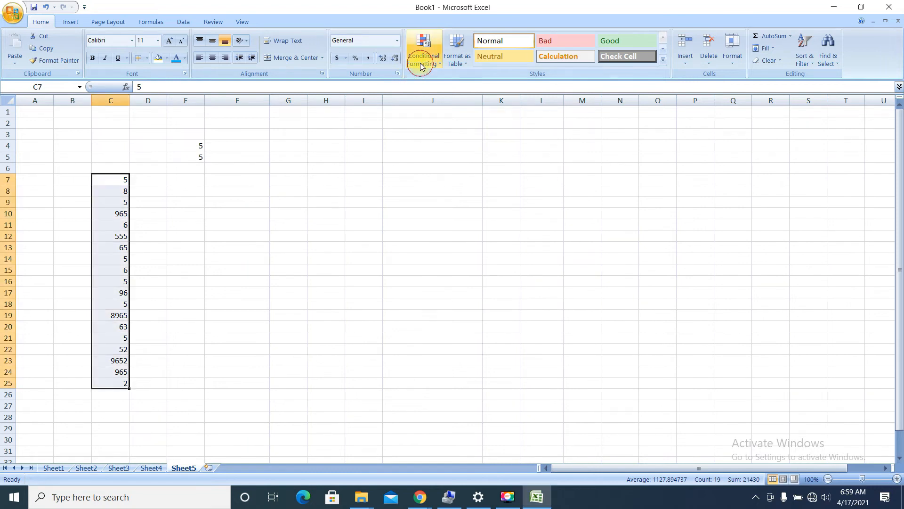
{"action": "left_click", "coordinate": [420, 63]}
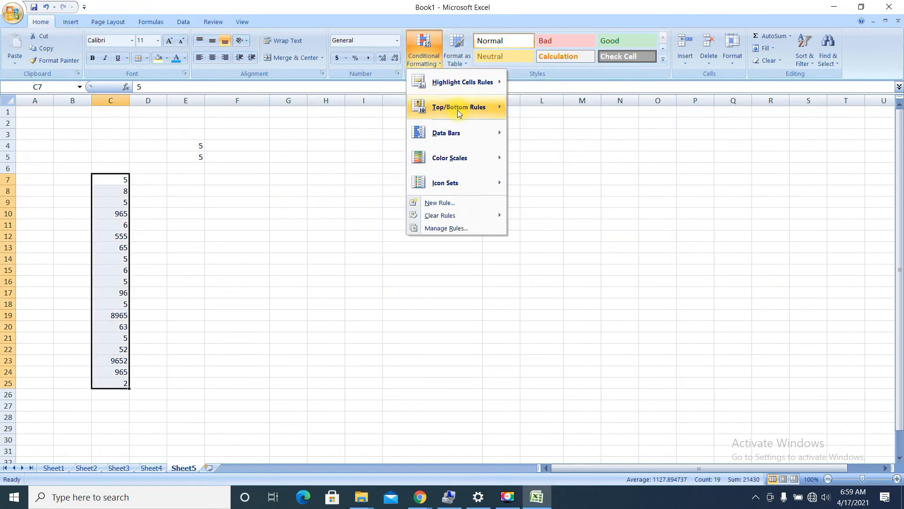
{"action": "mouse_move", "coordinate": [458, 110]}
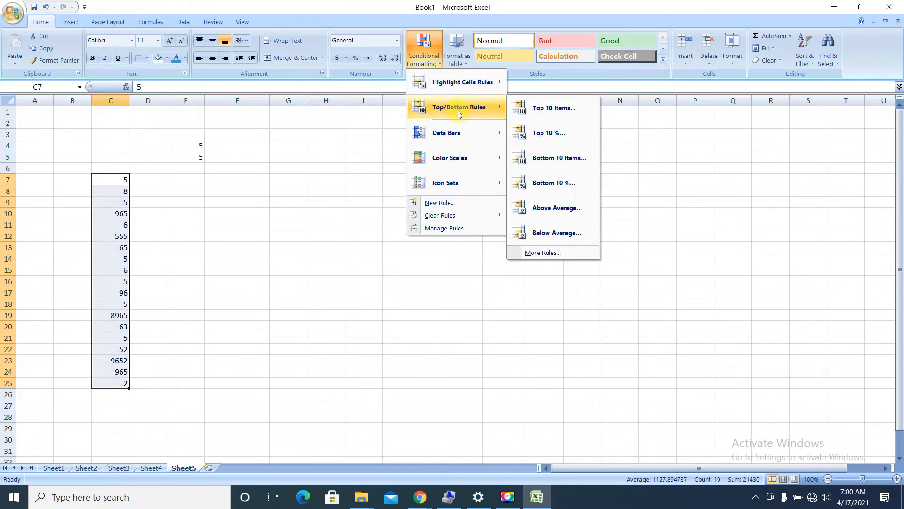
{"action": "left_click", "coordinate": [565, 108]}
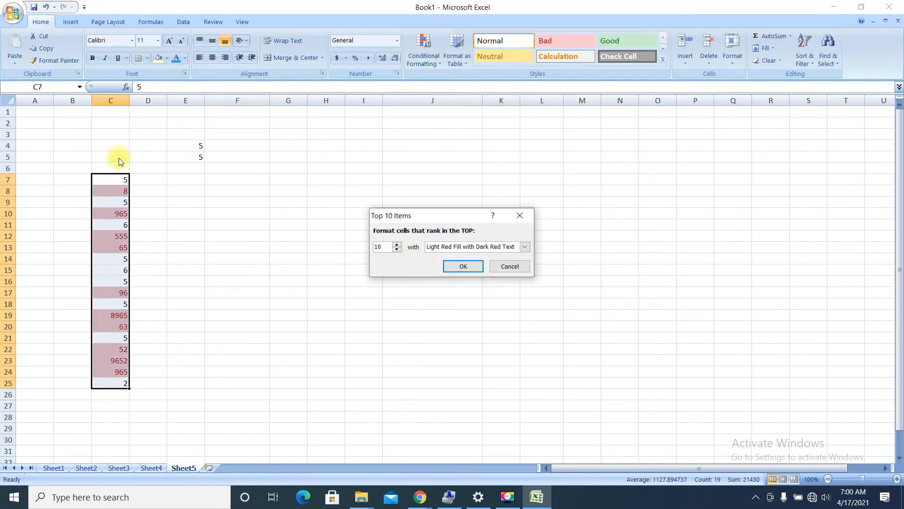
{"action": "double_click", "coordinate": [380, 247]}
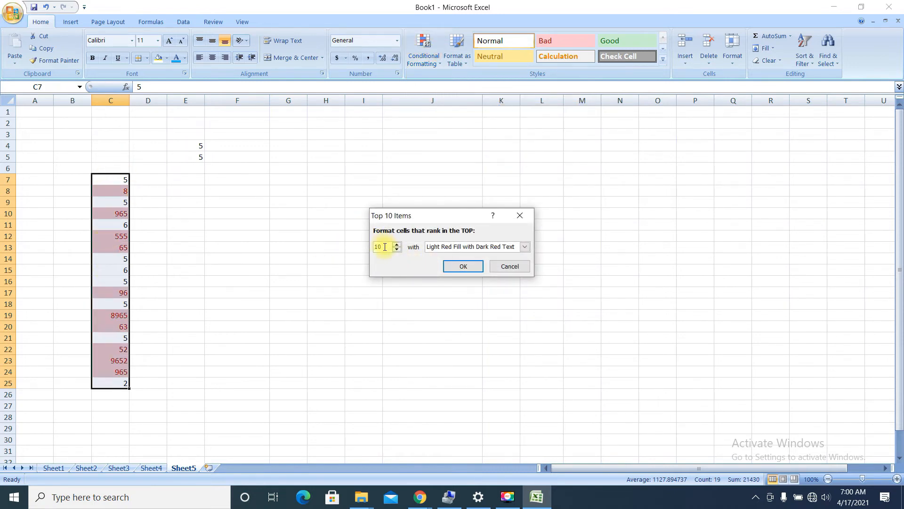
{"action": "type", "text": "3"}
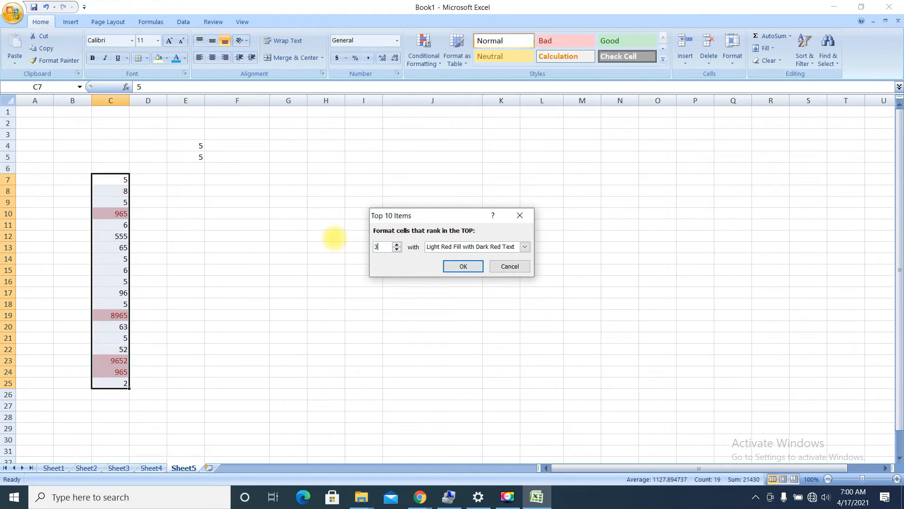
{"action": "type", "text": "1"}
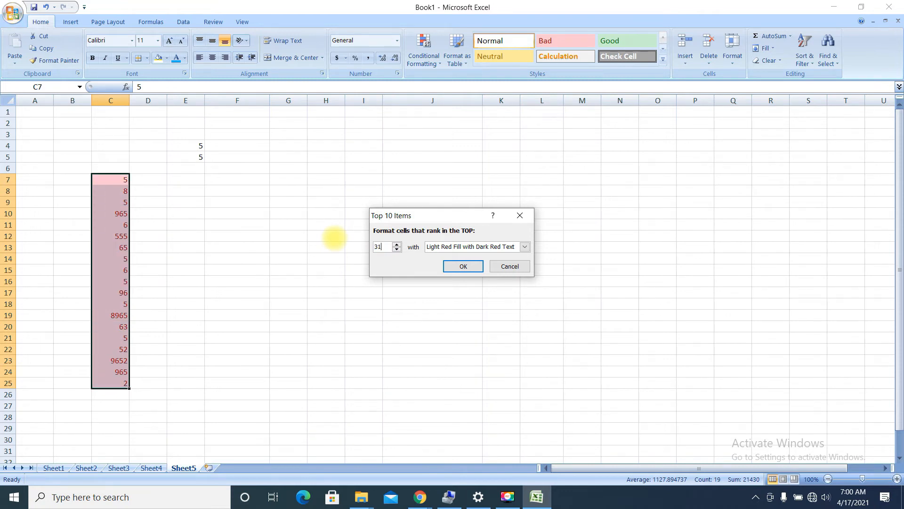
Set the Top 10 Items rule to rank only the top 1 cell, apply it to C7:C25, and undo it
{"action": "key", "text": "BackSpace"}
{"action": "key", "text": "BackSpace"}
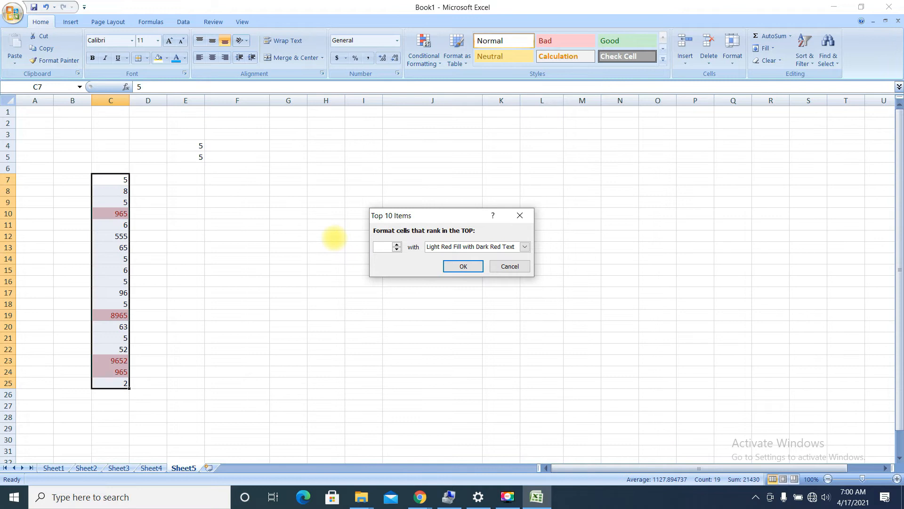
{"action": "type", "text": "1"}
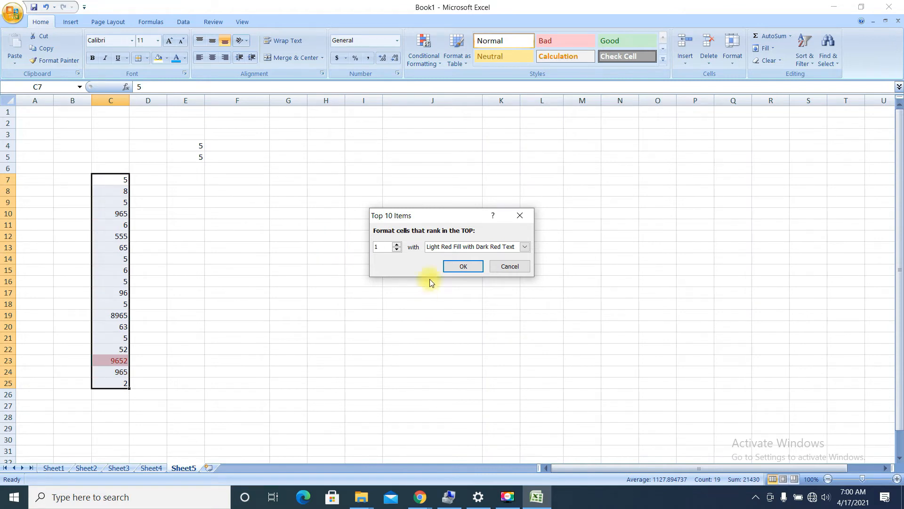
{"action": "left_click", "coordinate": [454, 265]}
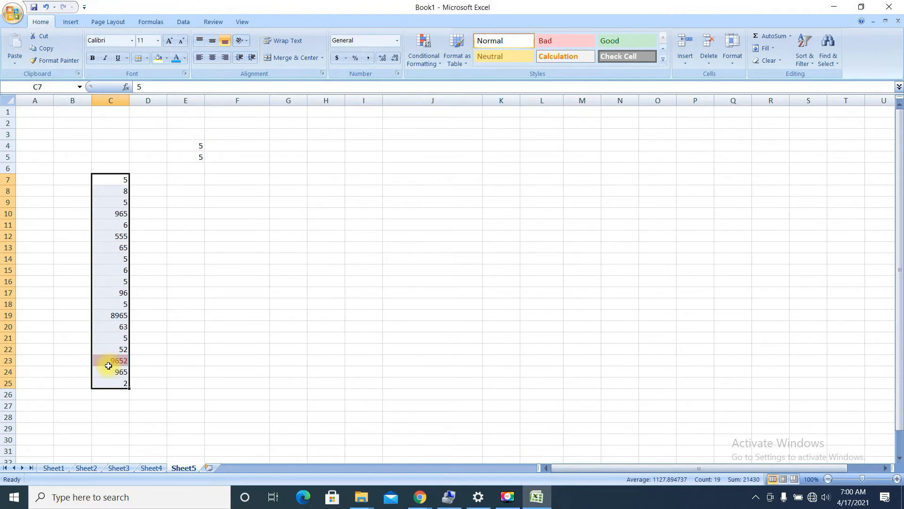
{"action": "key", "text": "ctrl+z"}
Apply the Top 10% rule at 10% to C7:C25, inspect the highlighted cell, and undo the rule
{"action": "left_click", "coordinate": [431, 62]}
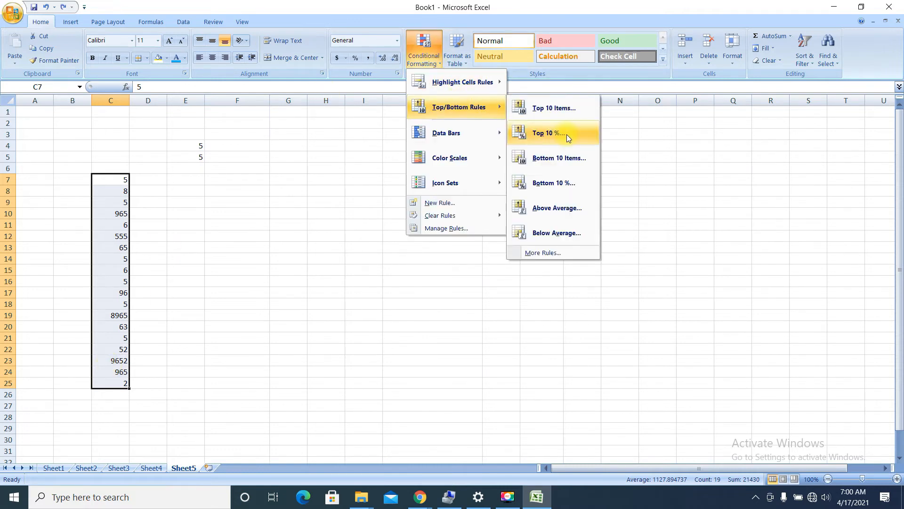
{"action": "left_click", "coordinate": [567, 135]}
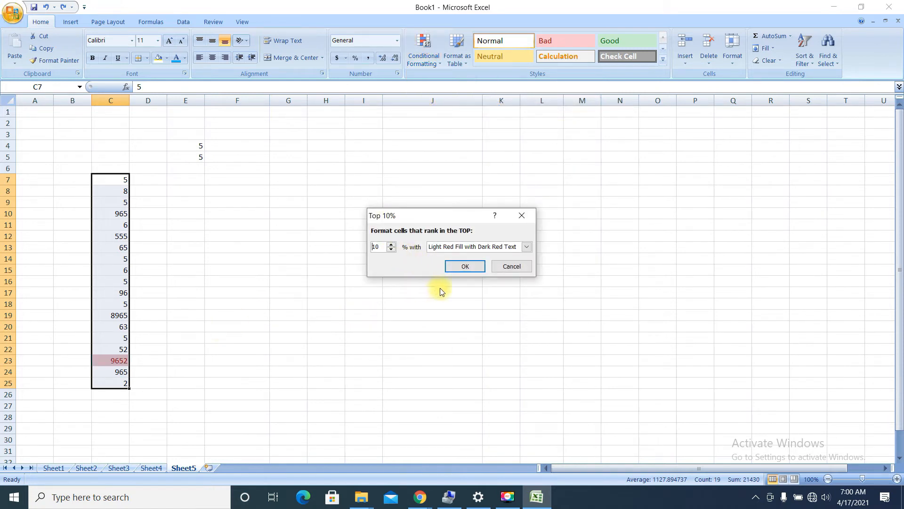
{"action": "left_click", "coordinate": [459, 272]}
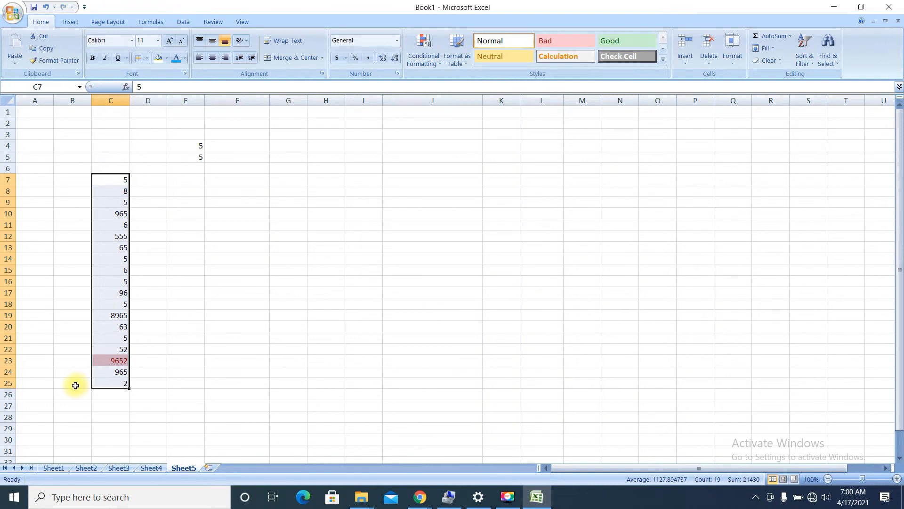
{"action": "left_click", "coordinate": [103, 360]}
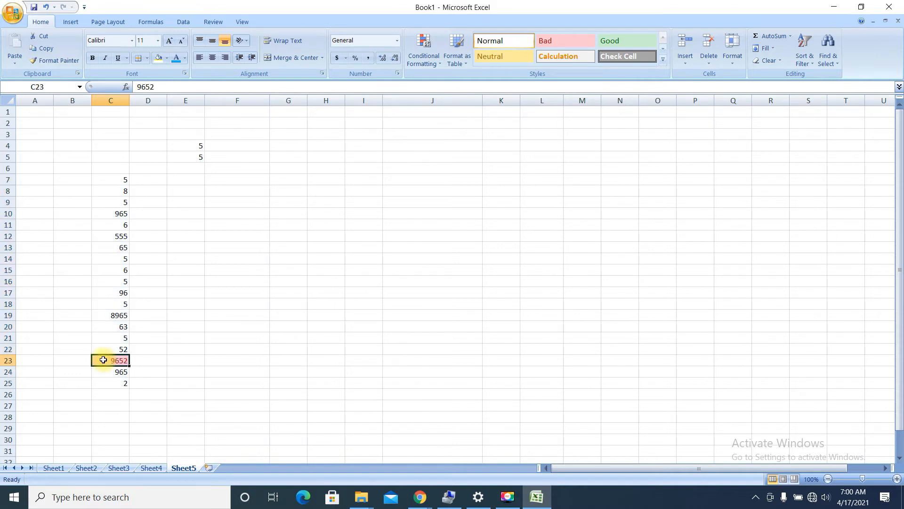
{"action": "key", "text": "ctrl+z"}
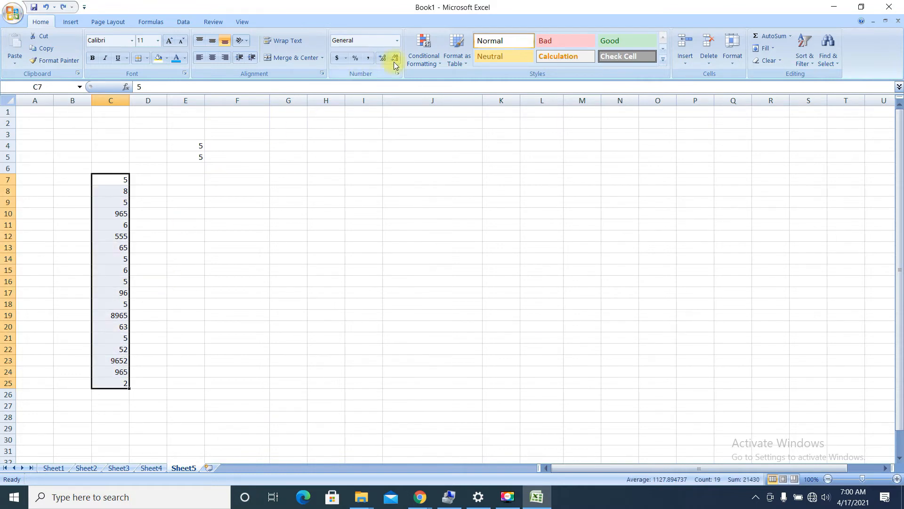
Apply the Bottom 10 Items rule to C7:C25 with the rank count set to 1, and undo it
{"action": "left_click", "coordinate": [424, 49]}
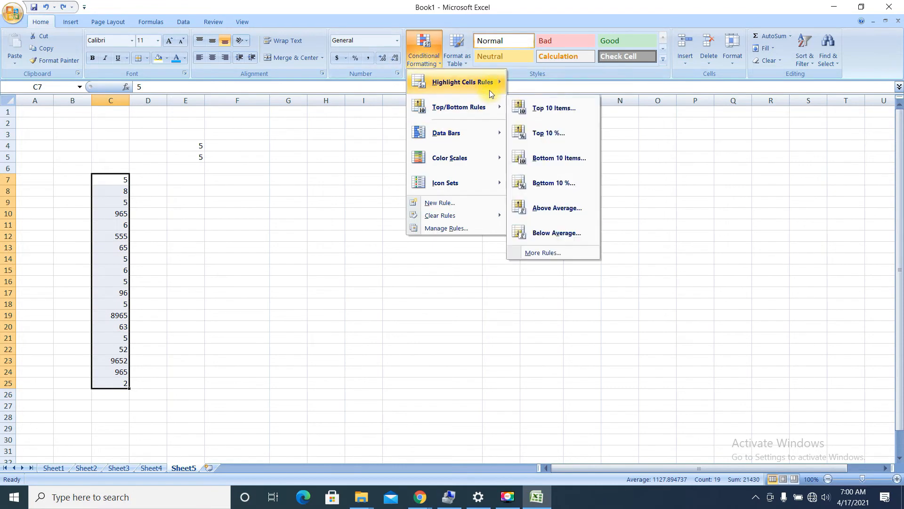
{"action": "mouse_move", "coordinate": [492, 110]}
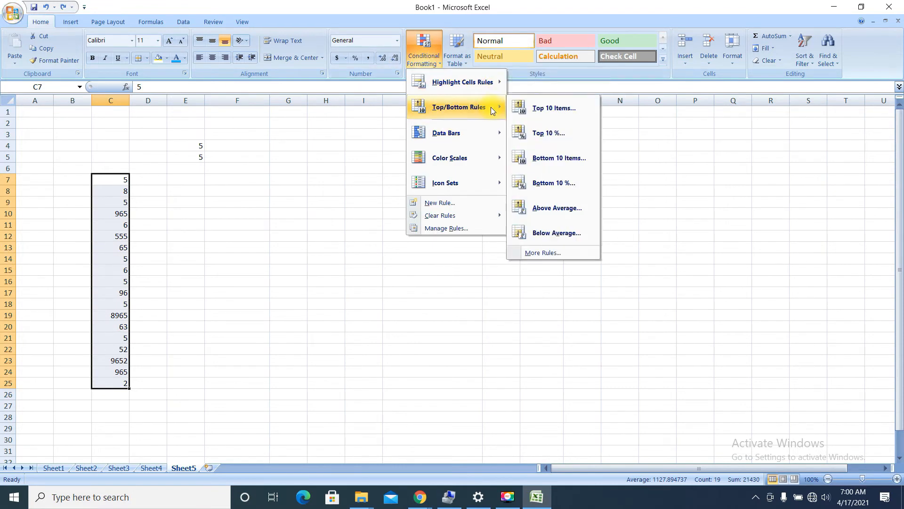
{"action": "left_click", "coordinate": [539, 157]}
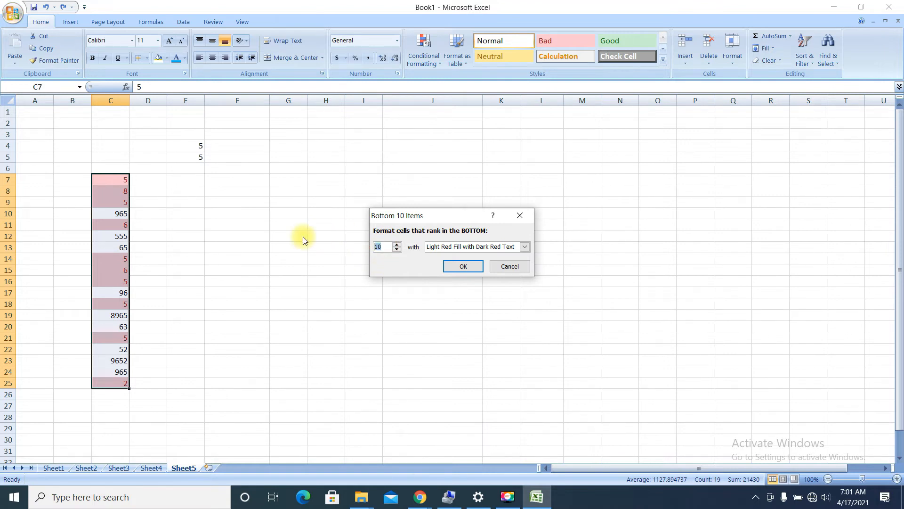
{"action": "type", "text": "1"}
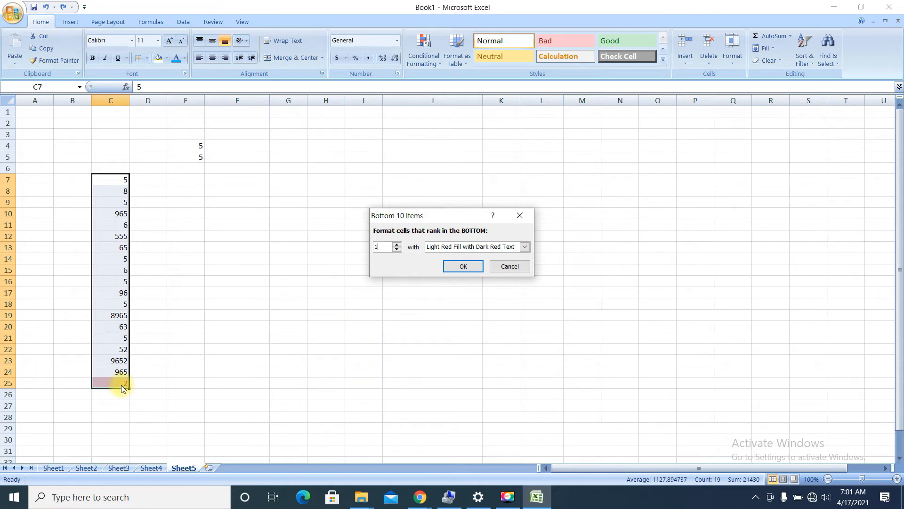
{"action": "left_click", "coordinate": [471, 268]}
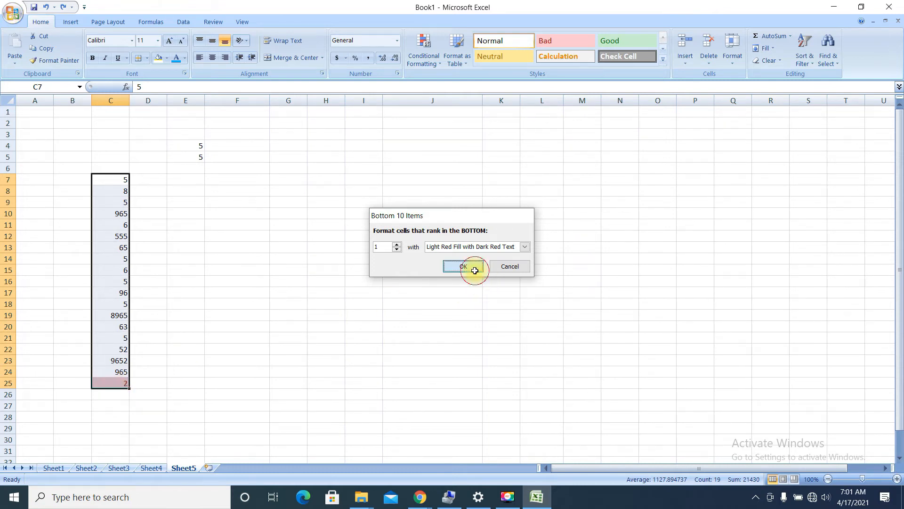
Apply the Bottom 10% rule at 10% with Light Red Fill with Dark Red Text to C7:C25, and undo the rule
{"action": "left_click", "coordinate": [414, 59]}
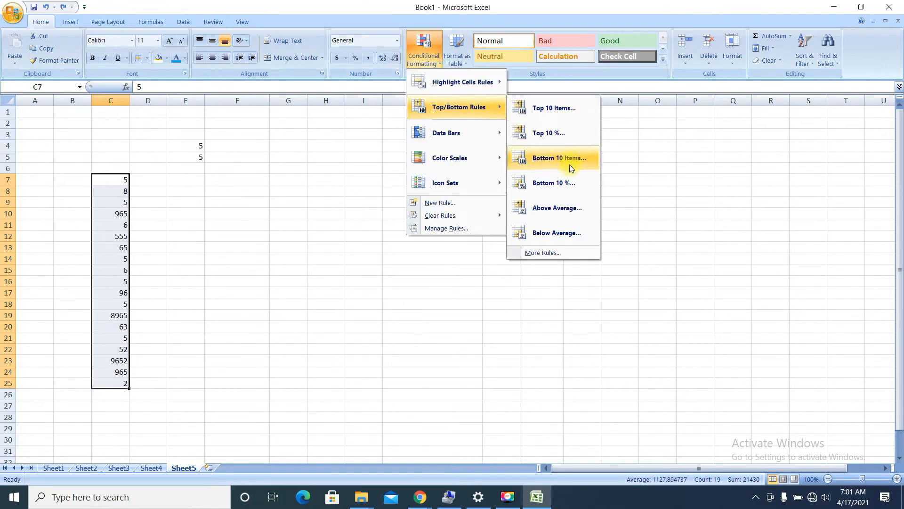
{"action": "left_click", "coordinate": [558, 182]}
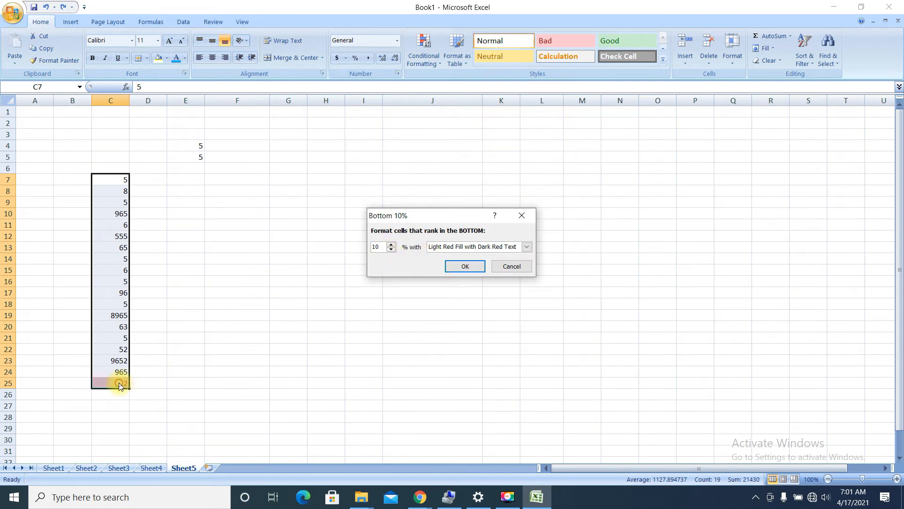
{"action": "left_click", "coordinate": [465, 267]}
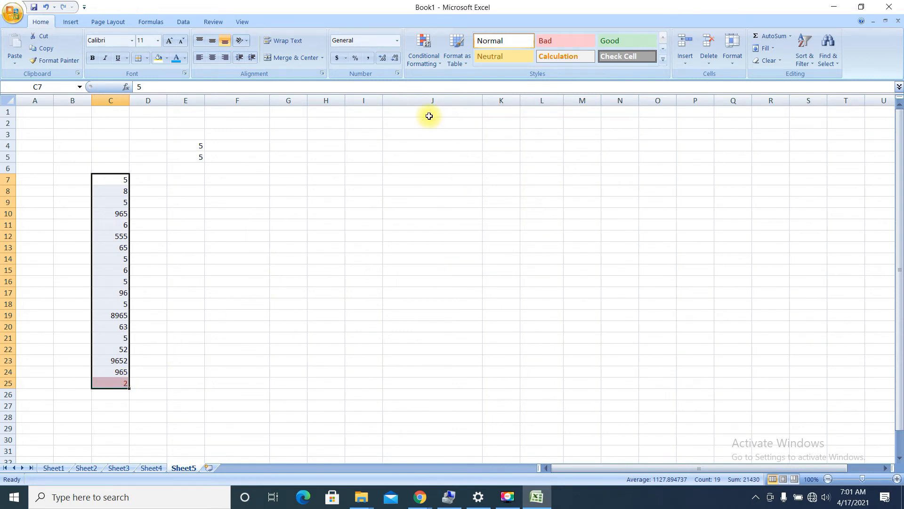
{"action": "key", "text": "ctrl+z"}
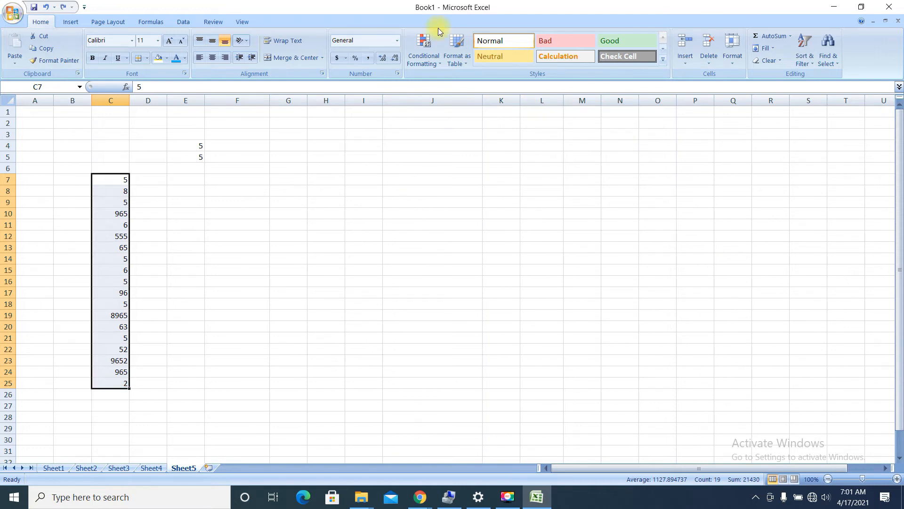
Apply the Above Average rule with Light Red Fill with Dark Red Text to C7:C25, and undo it
{"action": "left_click", "coordinate": [427, 64]}
{"action": "mouse_move", "coordinate": [482, 110]}
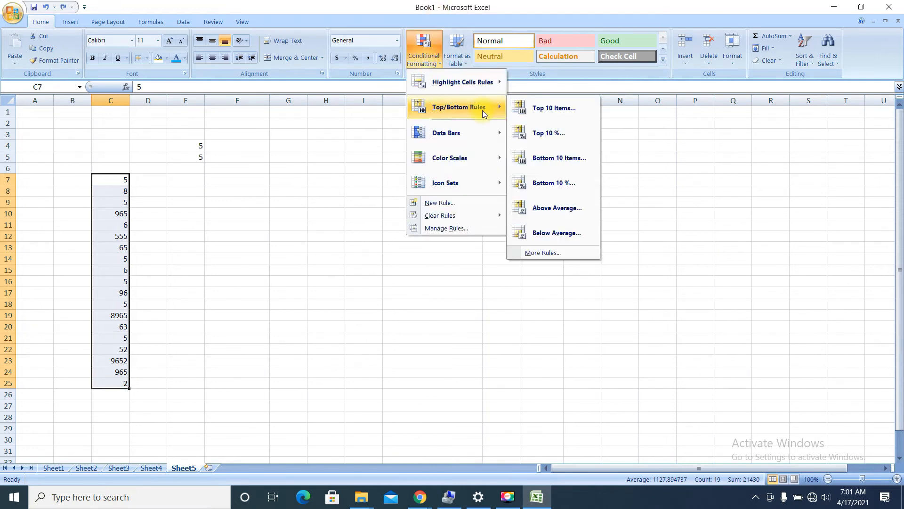
{"action": "left_click", "coordinate": [564, 210]}
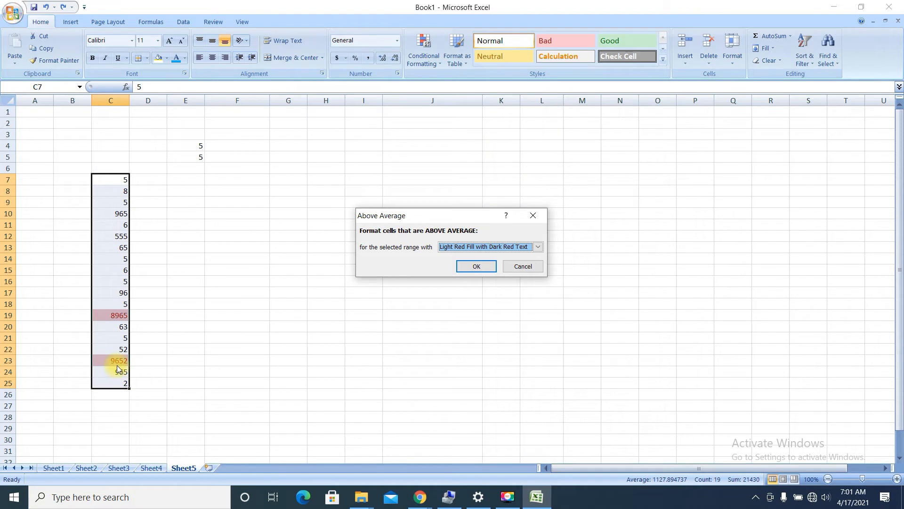
{"action": "left_click", "coordinate": [485, 266]}
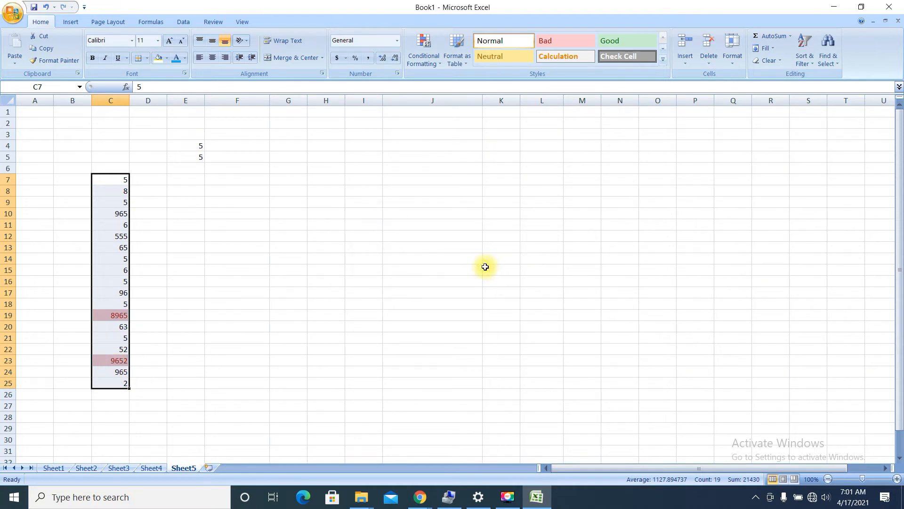
Apply the Below Average rule with Light Red Fill with Dark Red Text to C7:C25, and undo it
{"action": "left_click", "coordinate": [415, 61]}
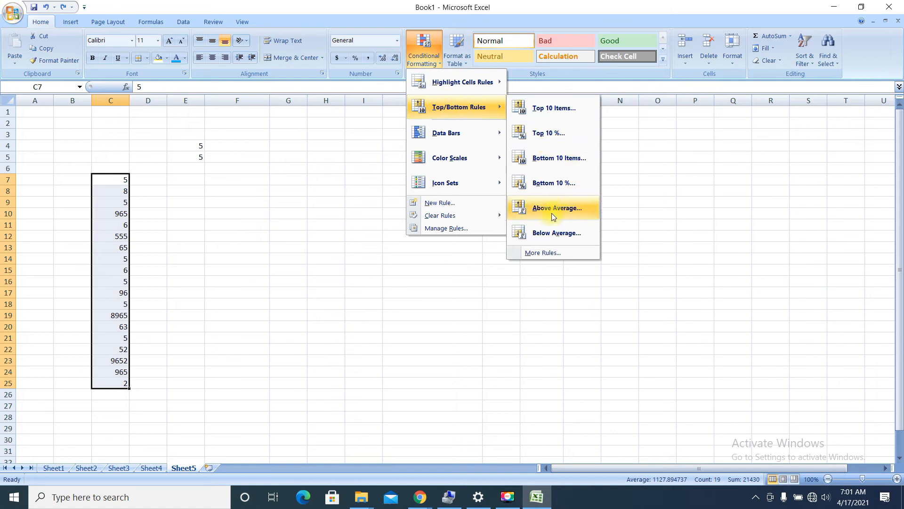
{"action": "left_click", "coordinate": [549, 230]}
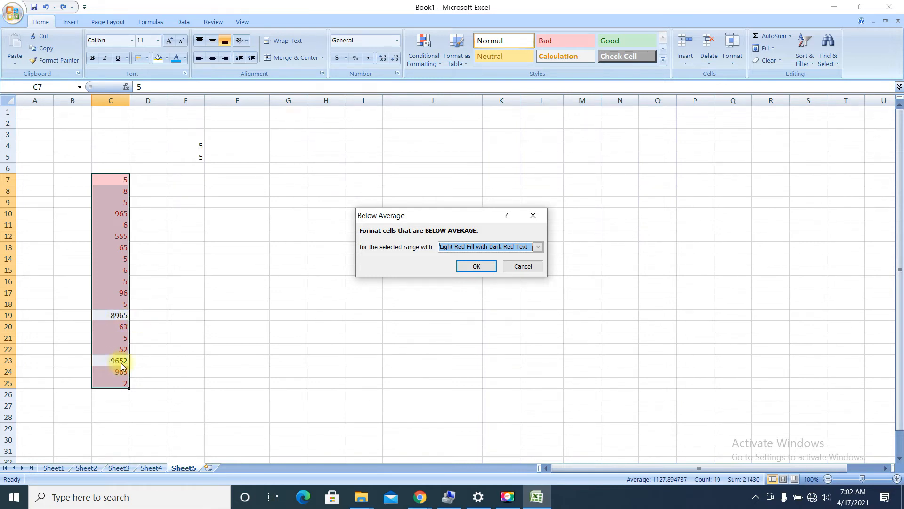
{"action": "left_click", "coordinate": [475, 266]}
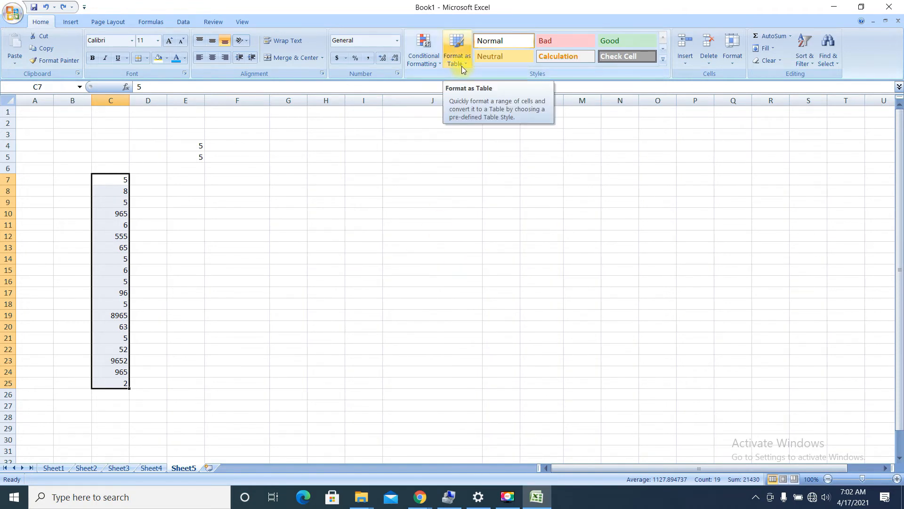
{"action": "left_click", "coordinate": [433, 66]}
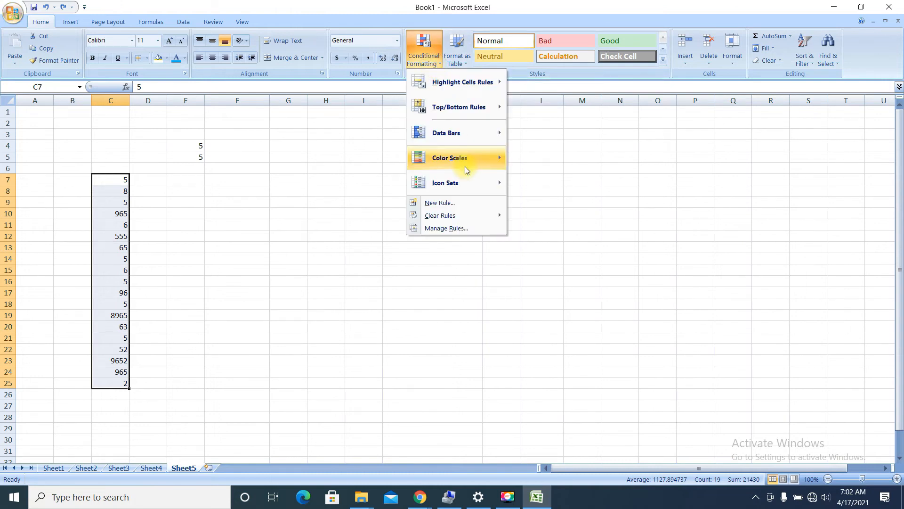
{"action": "mouse_move", "coordinate": [480, 131]}
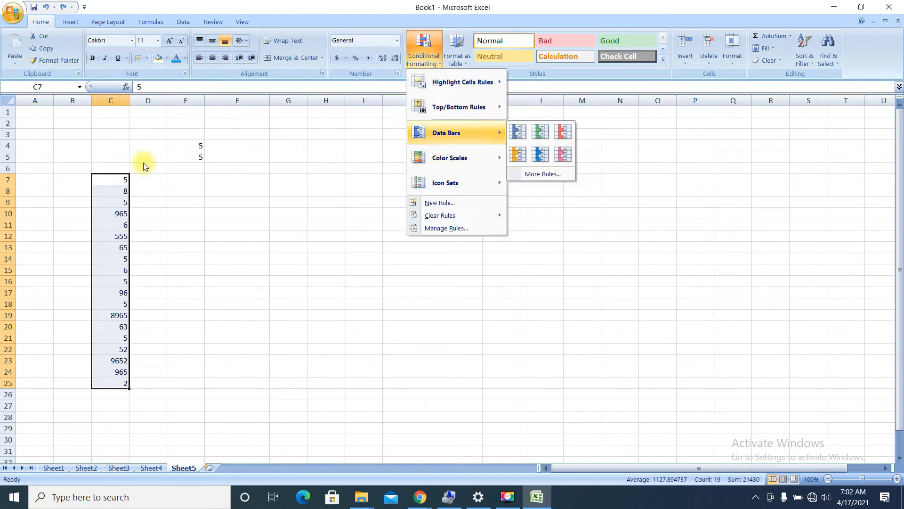
{"action": "left_click", "coordinate": [150, 184]}
{"action": "left_click", "coordinate": [149, 180]}
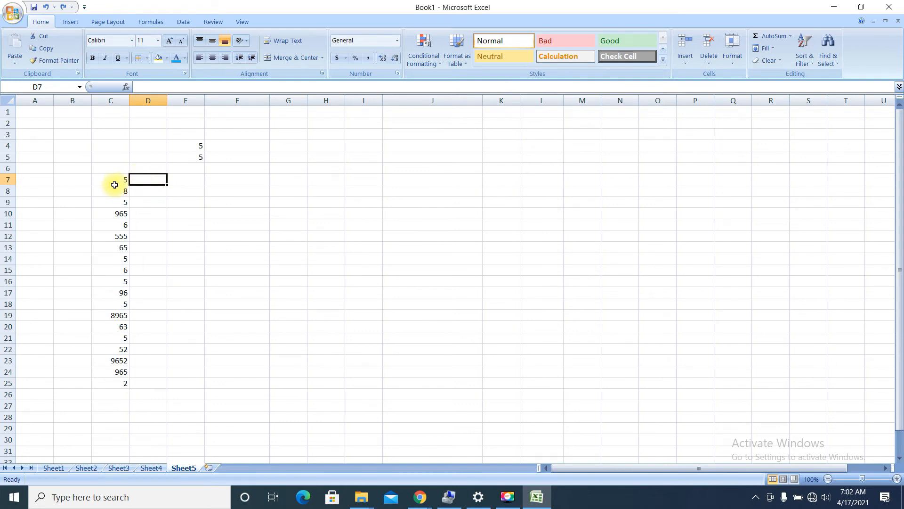
Add green data bars to C7:C25 and inspect the bars in C19, C23 and C25
{"action": "left_click_drag", "start_coordinate": [115, 181], "coordinate": [119, 379]}
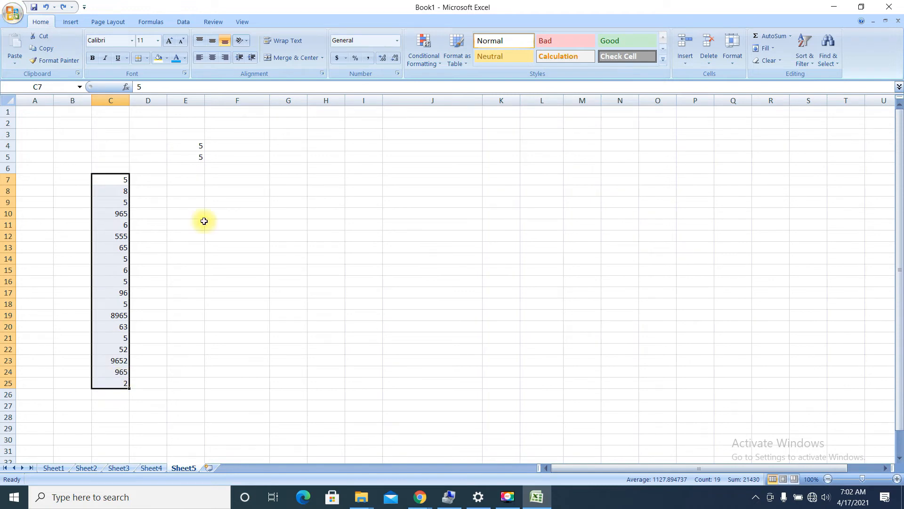
{"action": "left_click", "coordinate": [416, 68]}
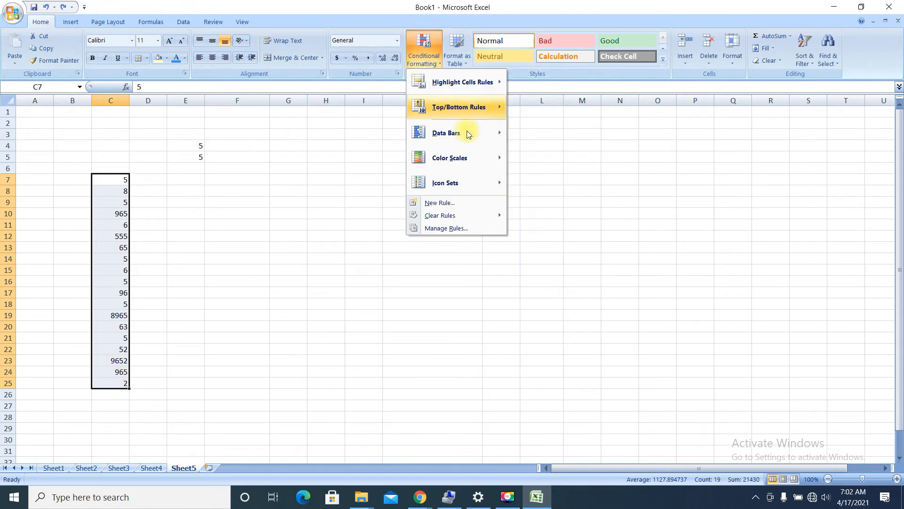
{"action": "mouse_move", "coordinate": [468, 134]}
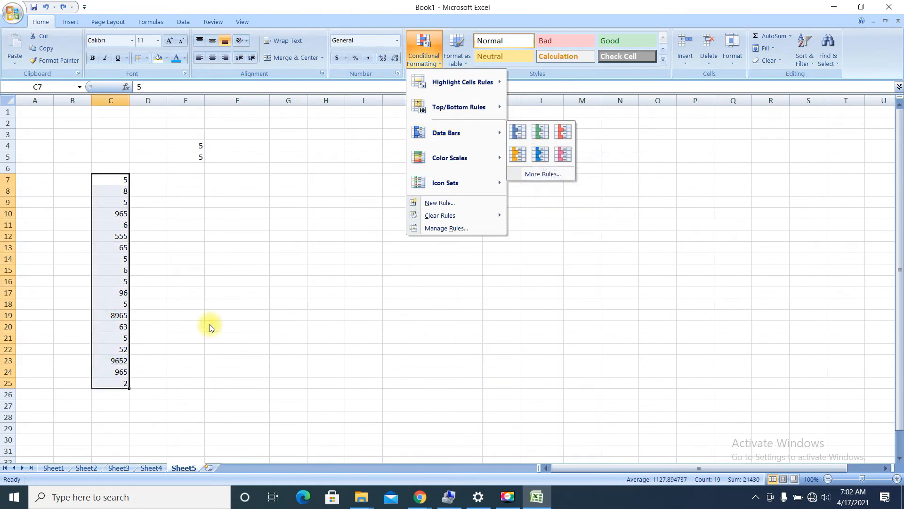
{"action": "left_click", "coordinate": [540, 132]}
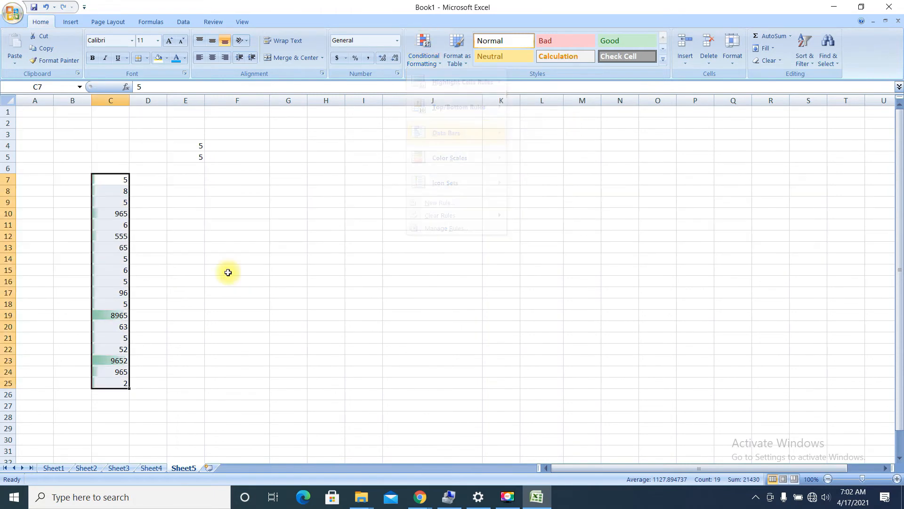
{"action": "left_click", "coordinate": [121, 315]}
{"action": "left_click", "coordinate": [113, 360]}
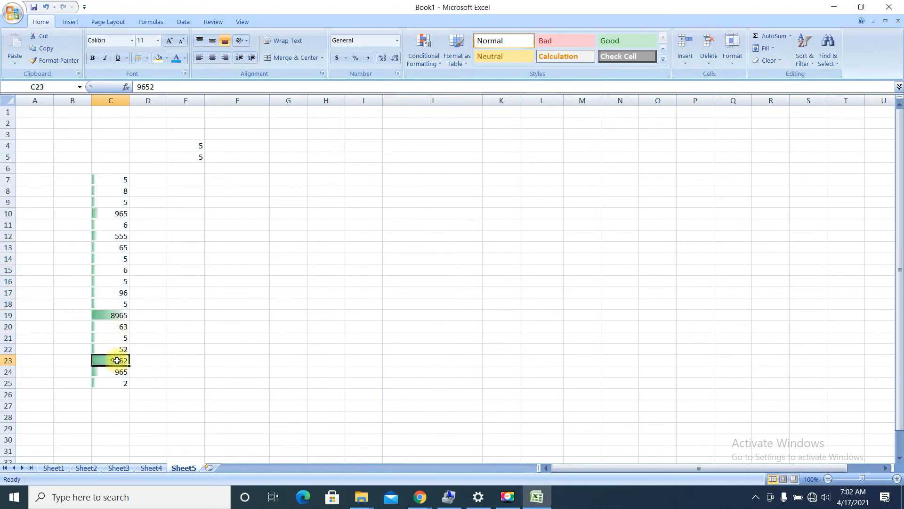
{"action": "left_click", "coordinate": [111, 386]}
{"action": "left_click", "coordinate": [114, 362]}
Change the value in C18 to 5555 and check its data bar
{"action": "double_click", "coordinate": [120, 303]}
{"action": "type", "text": "555"}
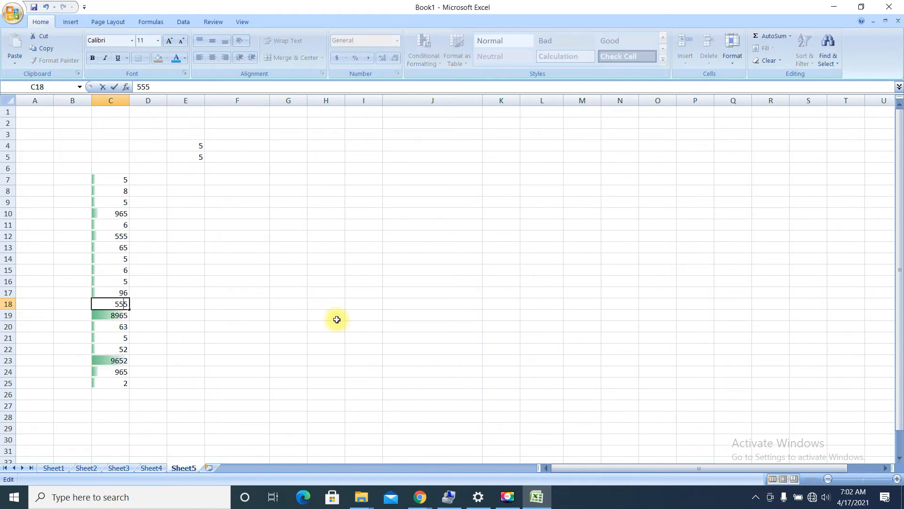
{"action": "left_click", "coordinate": [289, 293]}
{"action": "left_click", "coordinate": [114, 307]}
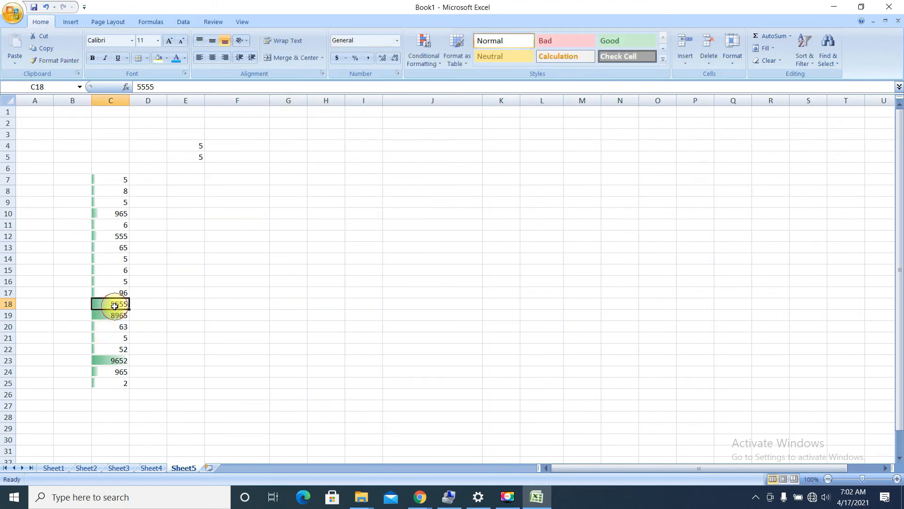
Shorten the value in C12 to 5 and check its data bar
{"action": "left_click", "coordinate": [120, 258]}
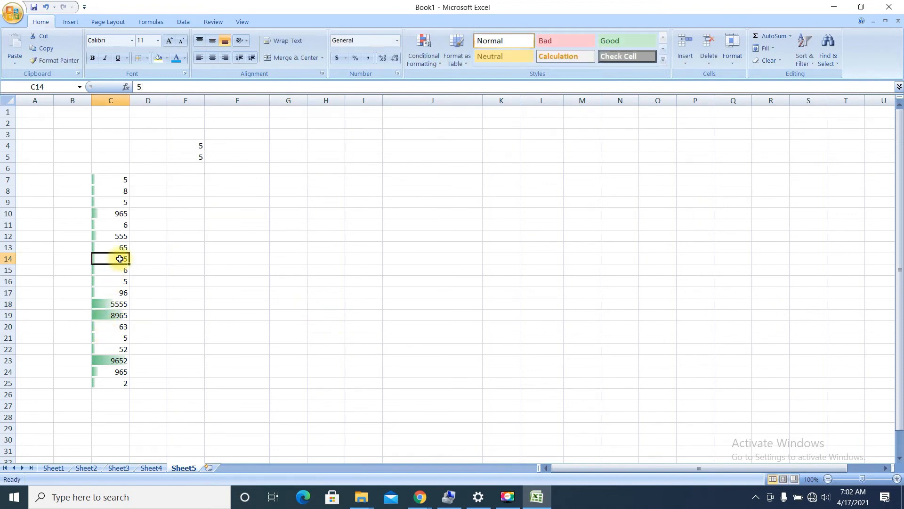
{"action": "double_click", "coordinate": [122, 258]}
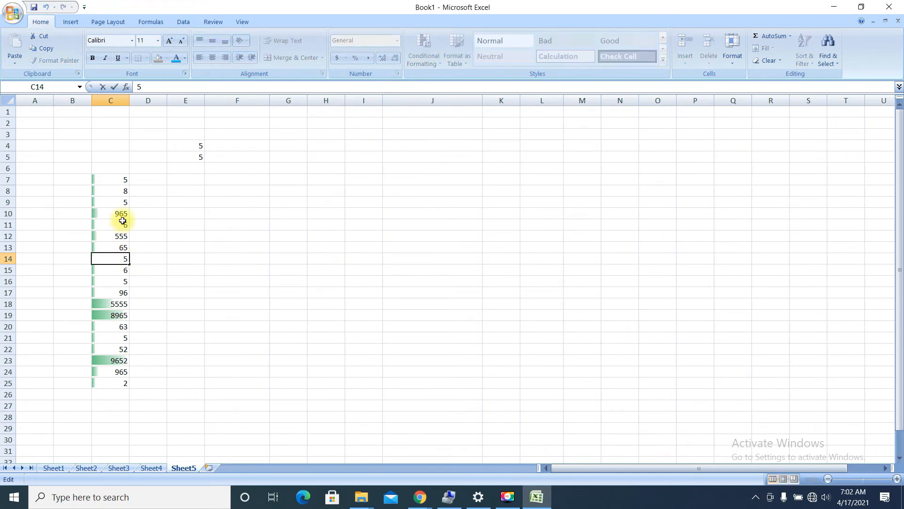
{"action": "double_click", "coordinate": [125, 235]}
{"action": "key", "text": "BackSpace"}
{"action": "key", "text": "BackSpace"}
{"action": "left_click", "coordinate": [157, 270]}
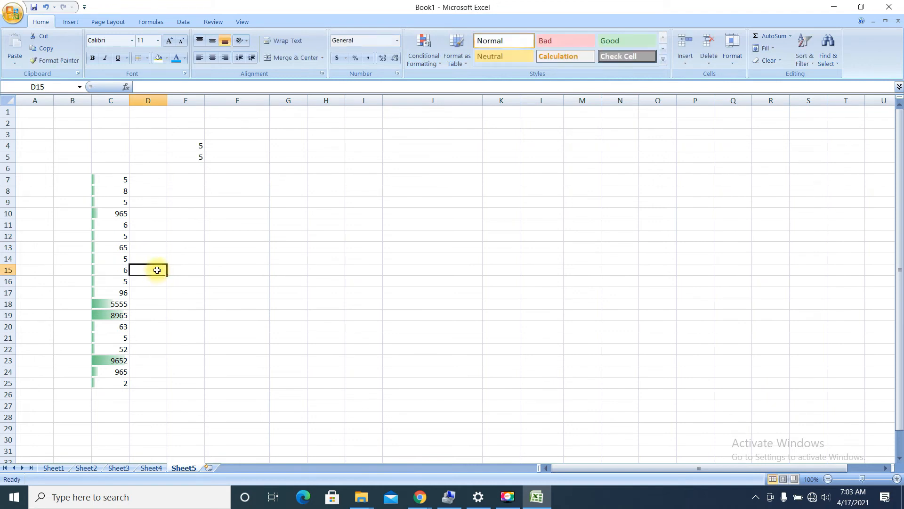
{"action": "left_click", "coordinate": [107, 236]}
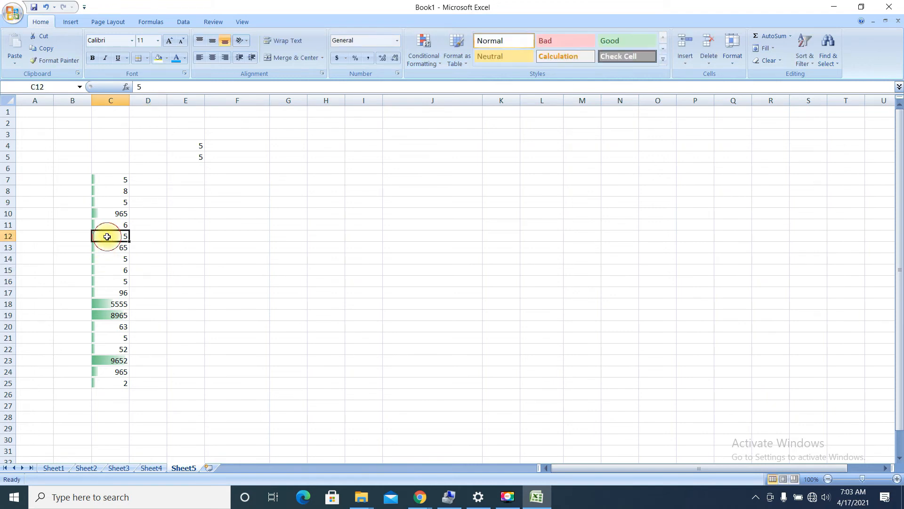
Undo the two value edits in column C and the green data bars on C7:C25
{"action": "left_click", "coordinate": [119, 179]}
{"action": "key", "text": "ctrl+z"}
{"action": "key", "text": "ctrl+z"}
{"action": "key", "text": "ctrl+z"}
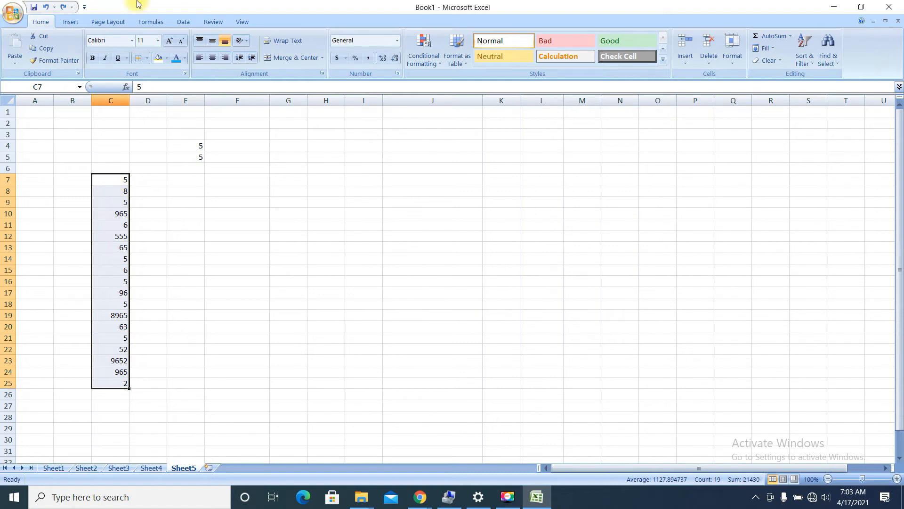
Apply the icon set with green, yellow and red flags to C7:C25 through conditional formatting
{"action": "left_click", "coordinate": [454, 63]}
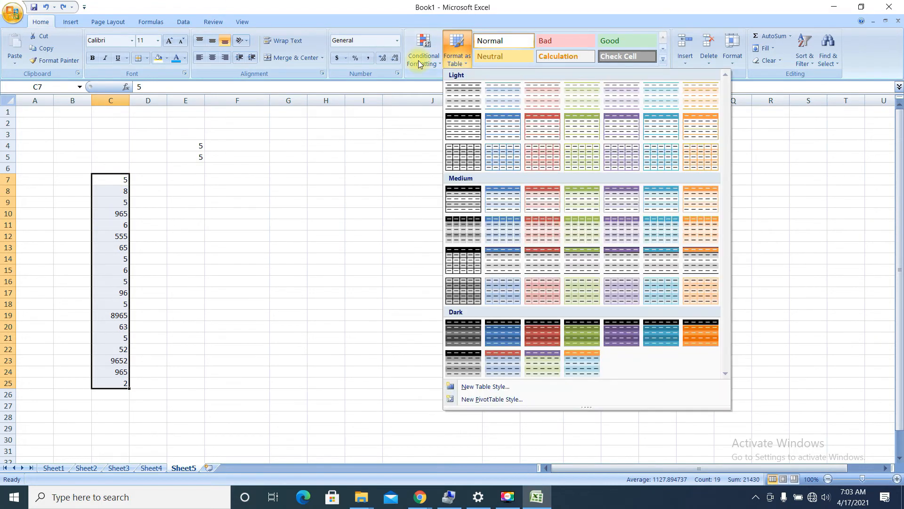
{"action": "left_click", "coordinate": [418, 60]}
{"action": "mouse_move", "coordinate": [460, 149]}
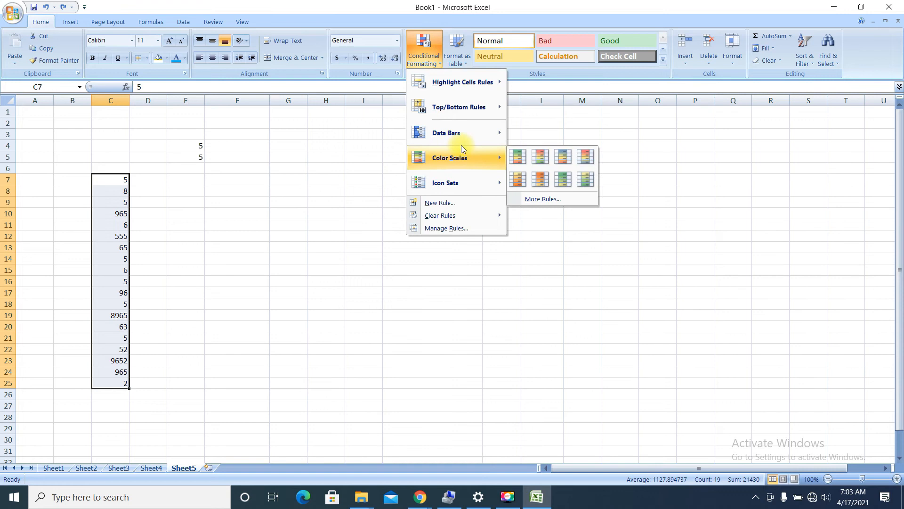
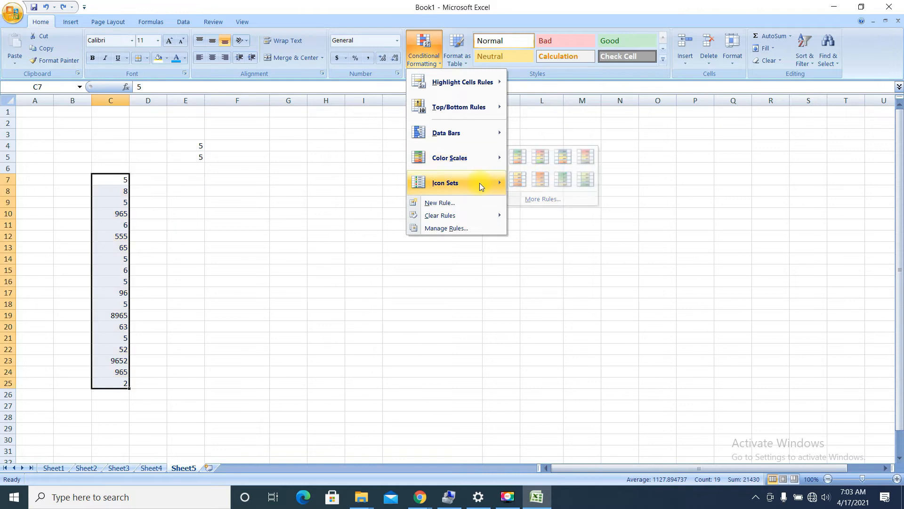
{"action": "mouse_move", "coordinate": [480, 183]}
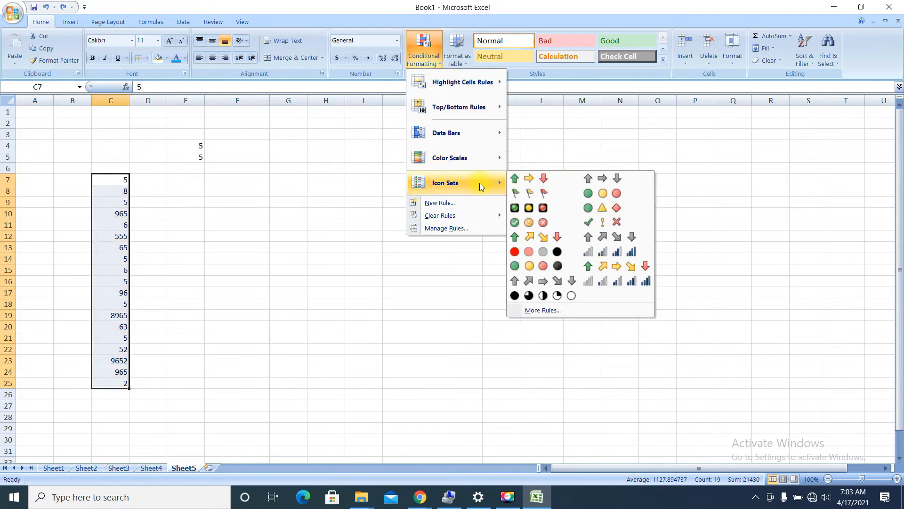
{"action": "left_click", "coordinate": [541, 195]}
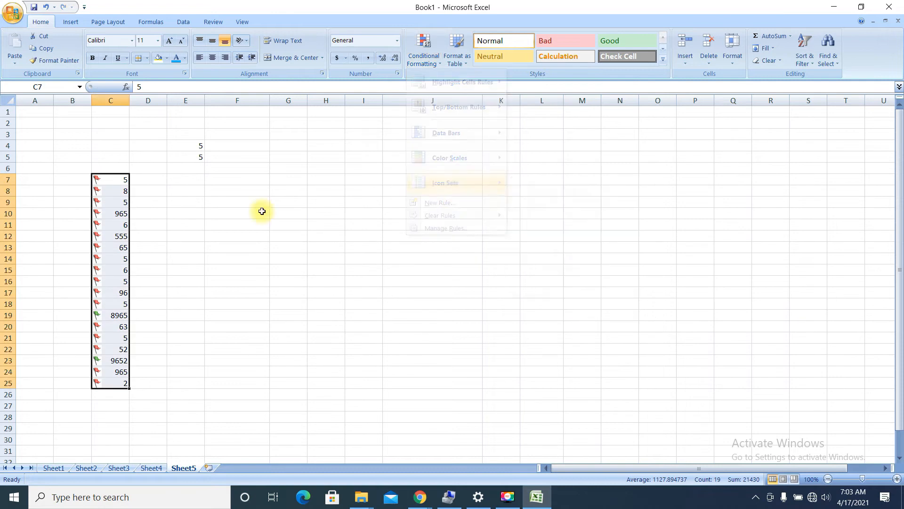
Change the value in C13 to 1000 and compare its flag with the one in C19
{"action": "double_click", "coordinate": [123, 245]}
{"action": "key", "text": "BackSpace"}
{"action": "key", "text": "BackSpace"}
{"action": "type", "text": "1000"}
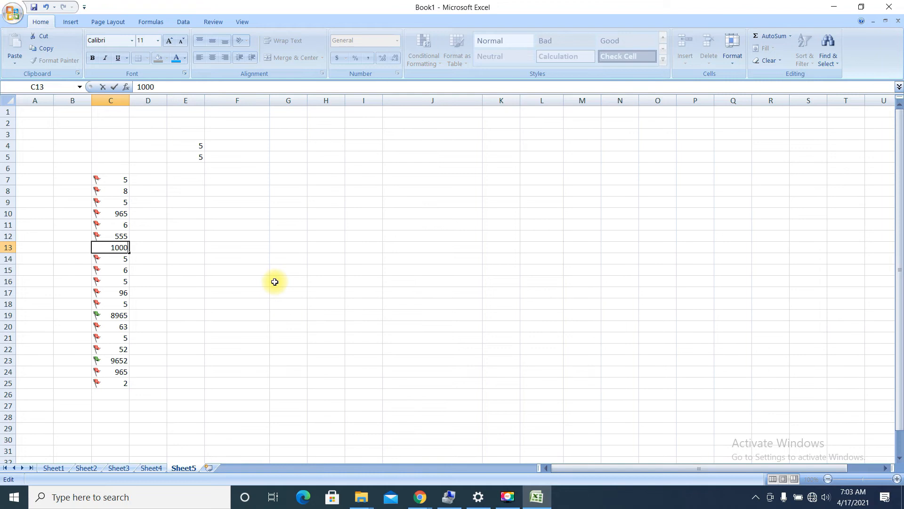
{"action": "left_click", "coordinate": [274, 282]}
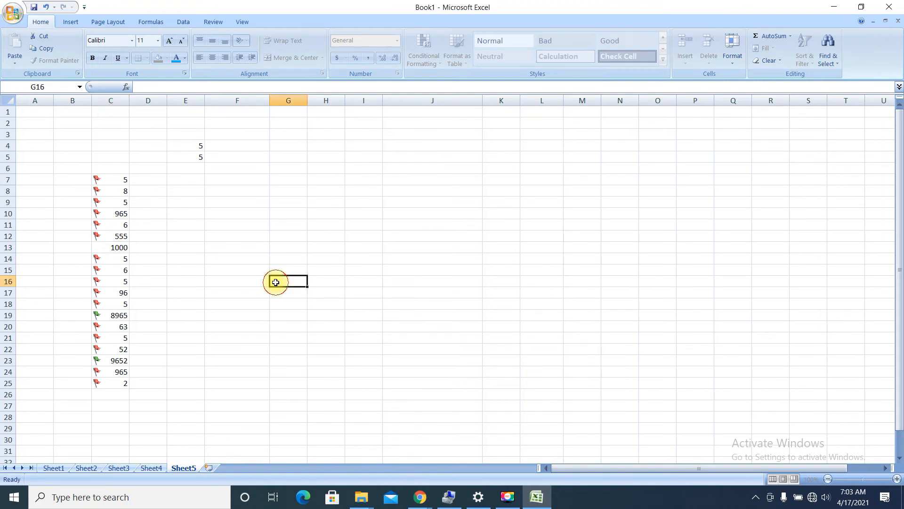
{"action": "left_click", "coordinate": [119, 316]}
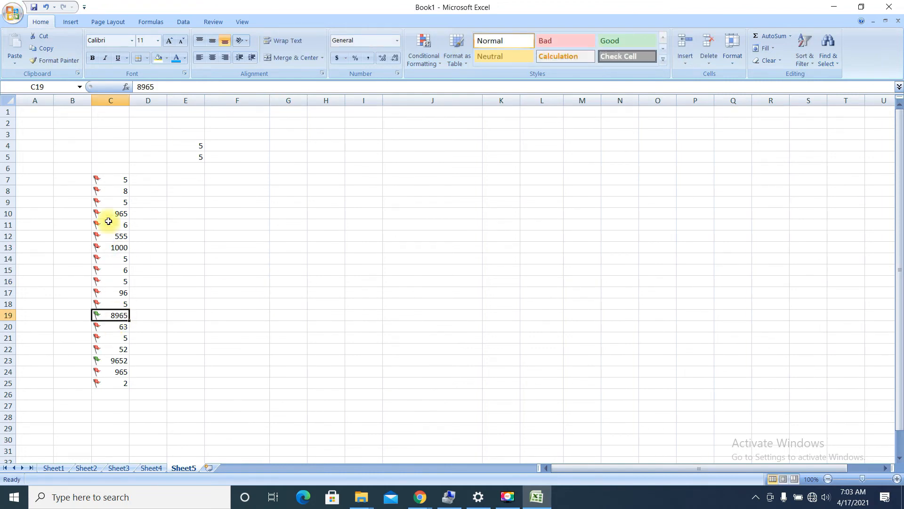
Raise the value in C13 to 10000 to test its flag icon
{"action": "double_click", "coordinate": [126, 247]}
{"action": "type", "text": "0"}
{"action": "left_click", "coordinate": [224, 233]}
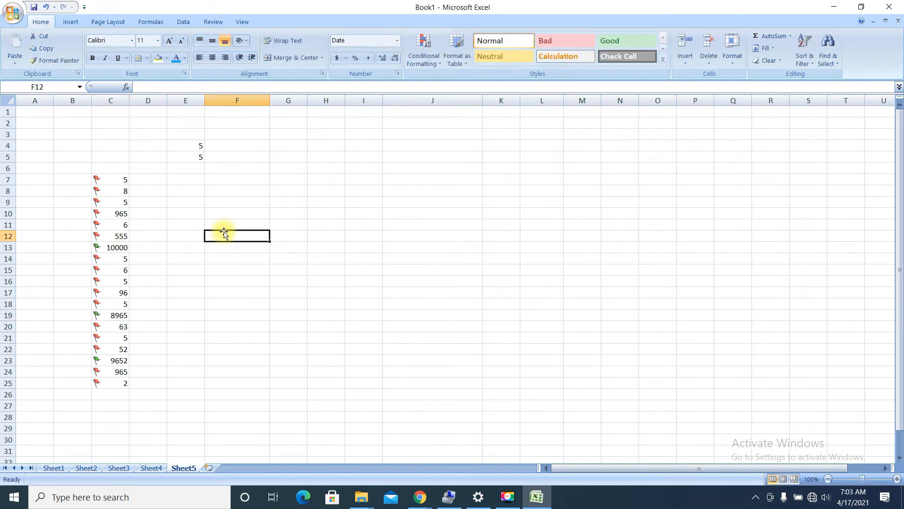
Examine the flag icons of high and low values in column C, including C13, C19, C23, C20, C7 and C15
{"action": "left_click", "coordinate": [99, 249]}
{"action": "left_click", "coordinate": [112, 316]}
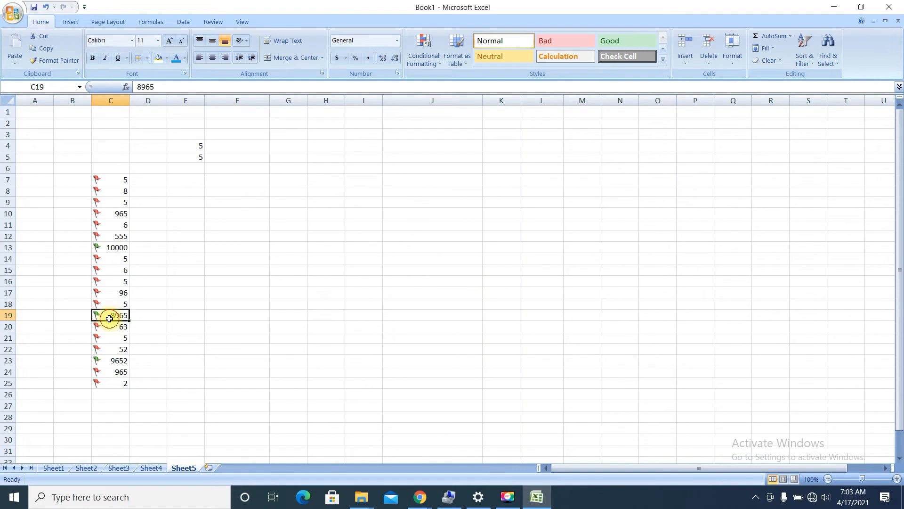
{"action": "left_click", "coordinate": [98, 366]}
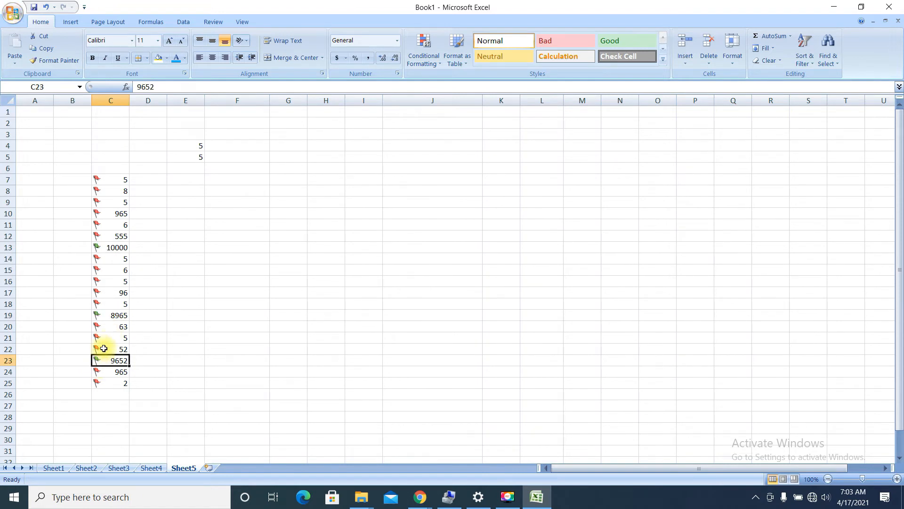
{"action": "left_click", "coordinate": [101, 327]}
{"action": "left_click", "coordinate": [109, 181]}
{"action": "left_click", "coordinate": [110, 247]}
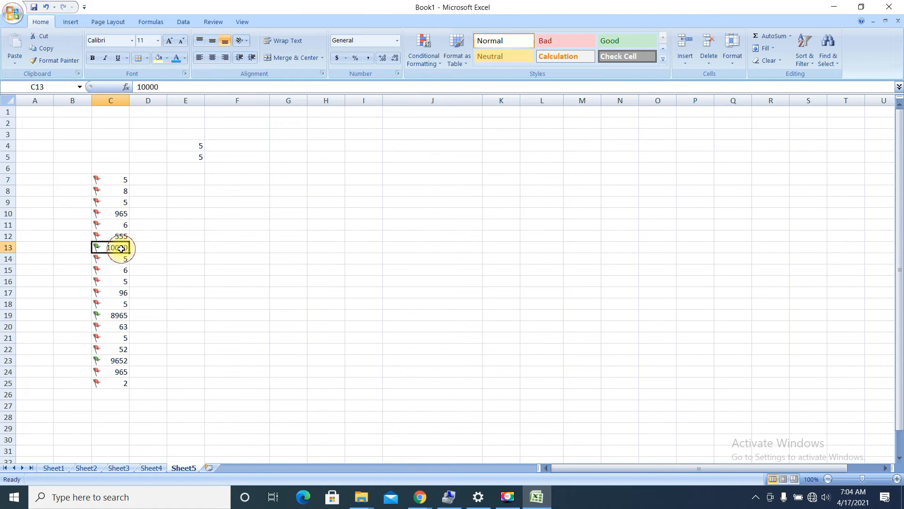
{"action": "left_click", "coordinate": [109, 270]}
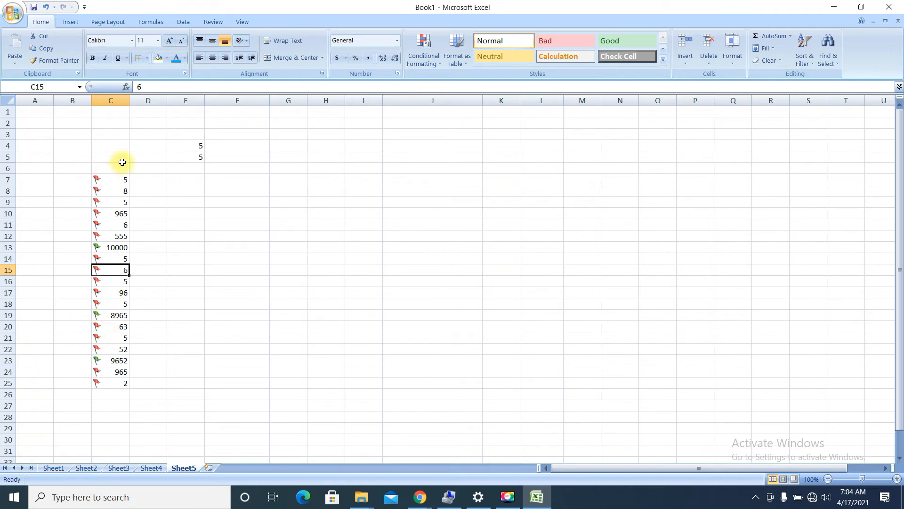
Undo the two edits to C13 and the flag icon set on C7:C25
{"action": "left_click", "coordinate": [421, 59]}
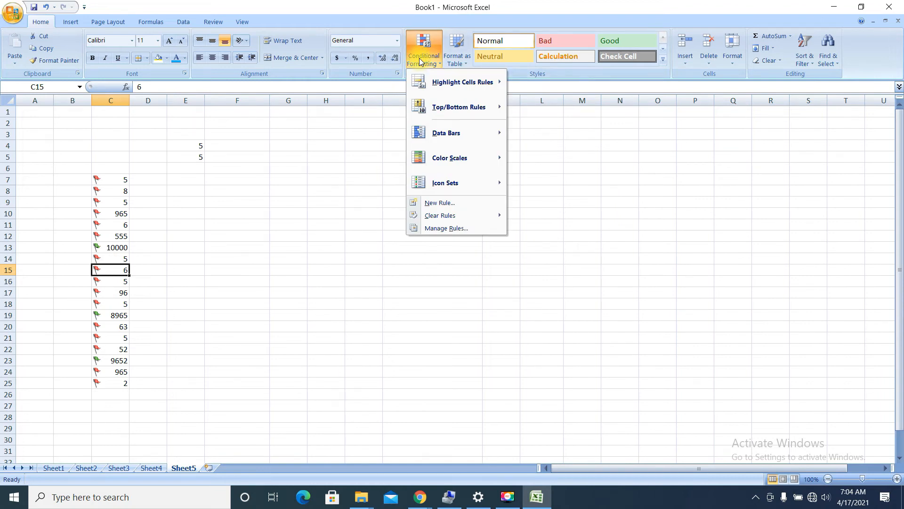
{"action": "left_click", "coordinate": [156, 194]}
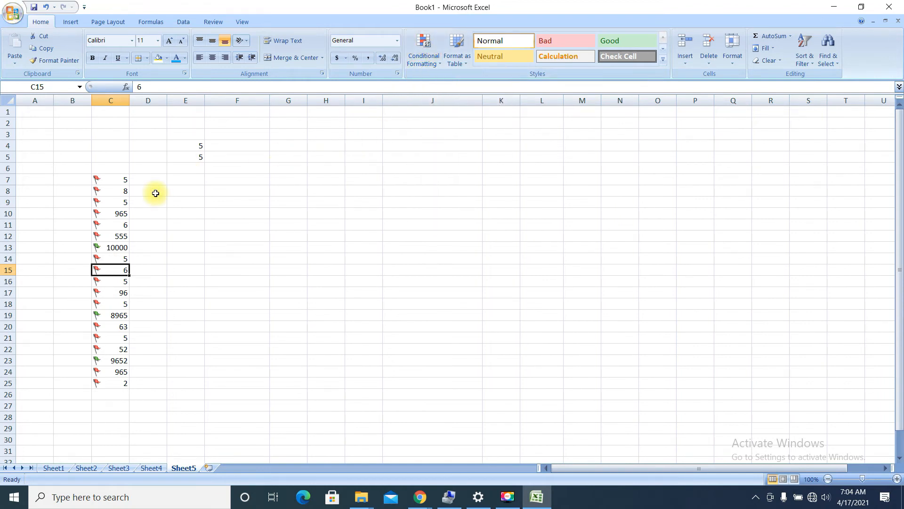
{"action": "key", "text": "ctrl+z"}
{"action": "key", "text": "ctrl+z"}
{"action": "key", "text": "ctrl+z"}
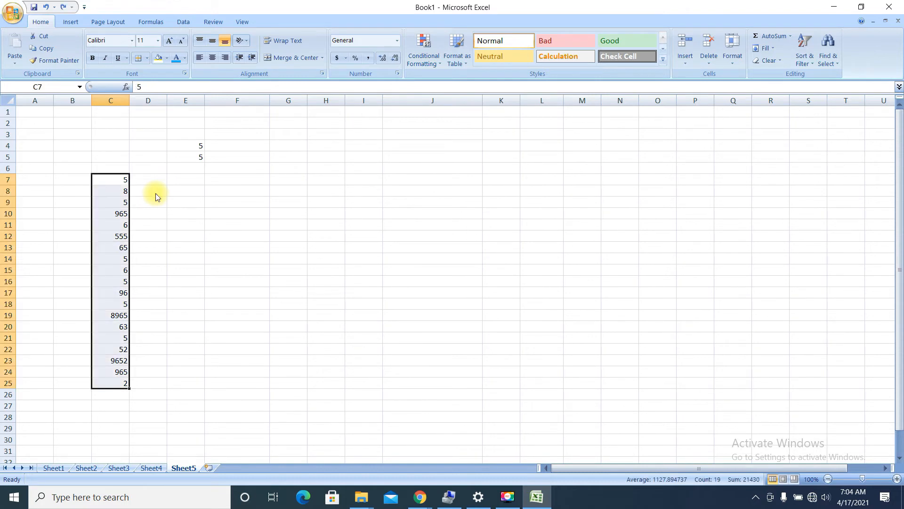
Start a new formatting rule for C7:C25 as a 3-Color Scale with a minimum of type Number and value 5
{"action": "left_click", "coordinate": [424, 56]}
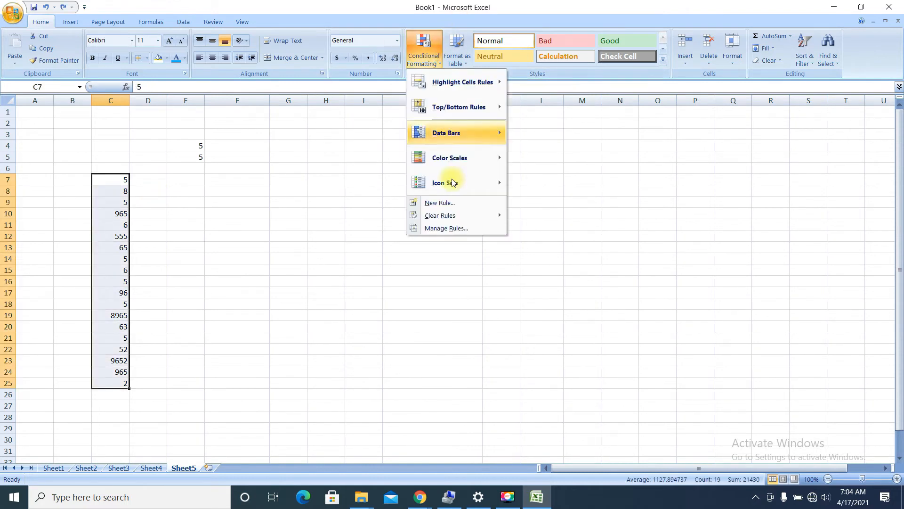
{"action": "left_click", "coordinate": [458, 206]}
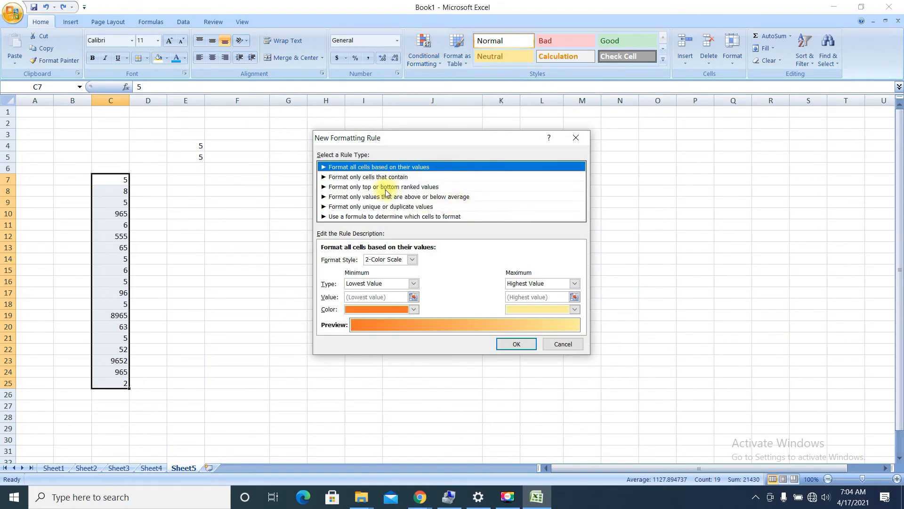
{"action": "left_click", "coordinate": [414, 264]}
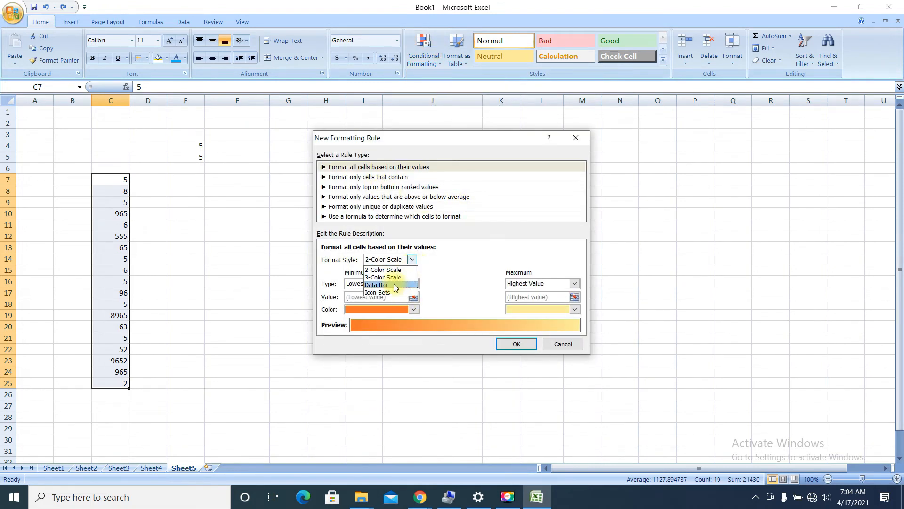
{"action": "left_click", "coordinate": [397, 279]}
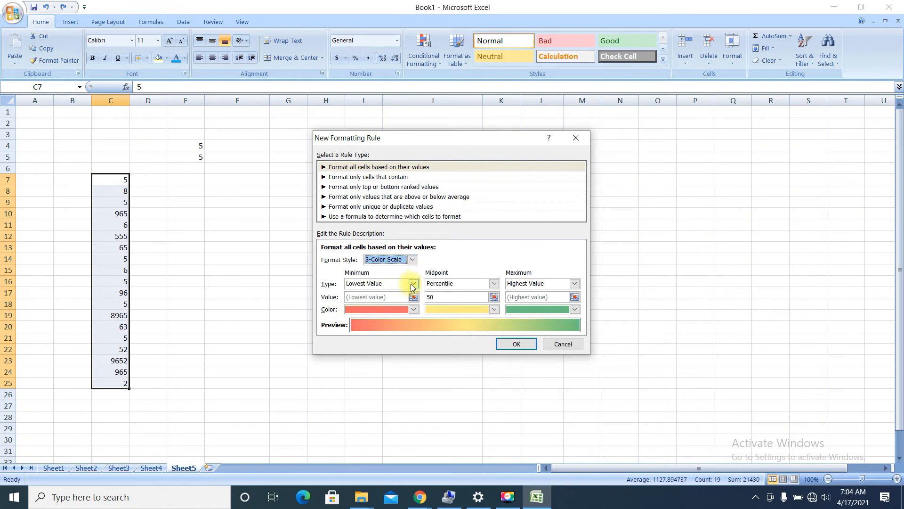
{"action": "left_click", "coordinate": [413, 284]}
{"action": "left_click", "coordinate": [394, 301]}
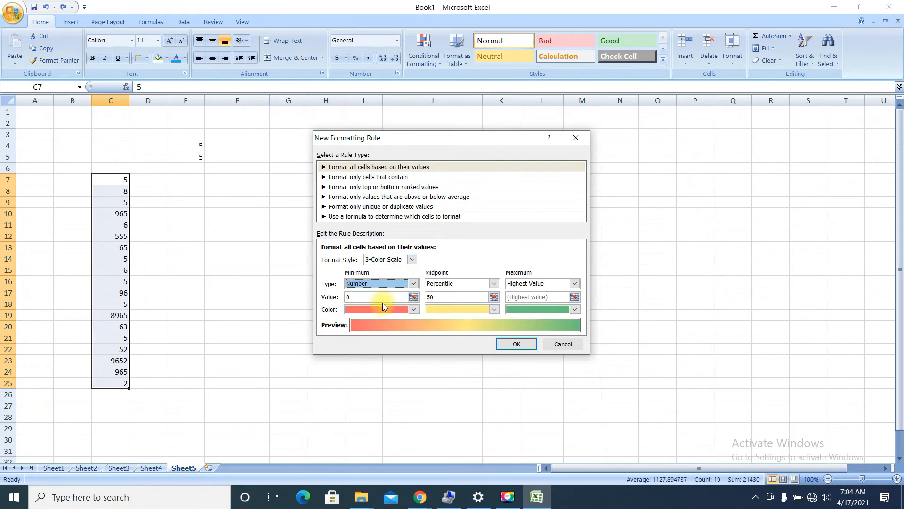
{"action": "left_click", "coordinate": [385, 297]}
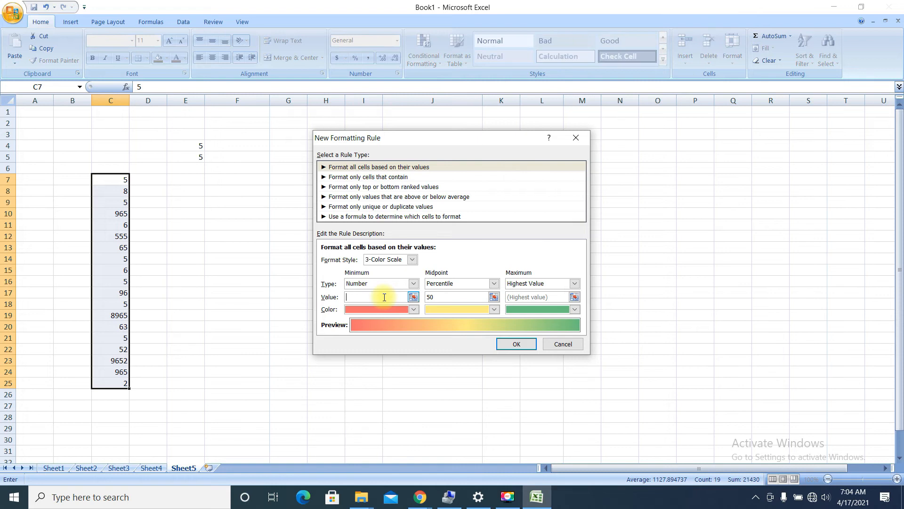
{"action": "left_click_drag", "start_coordinate": [384, 297], "coordinate": [491, 290]}
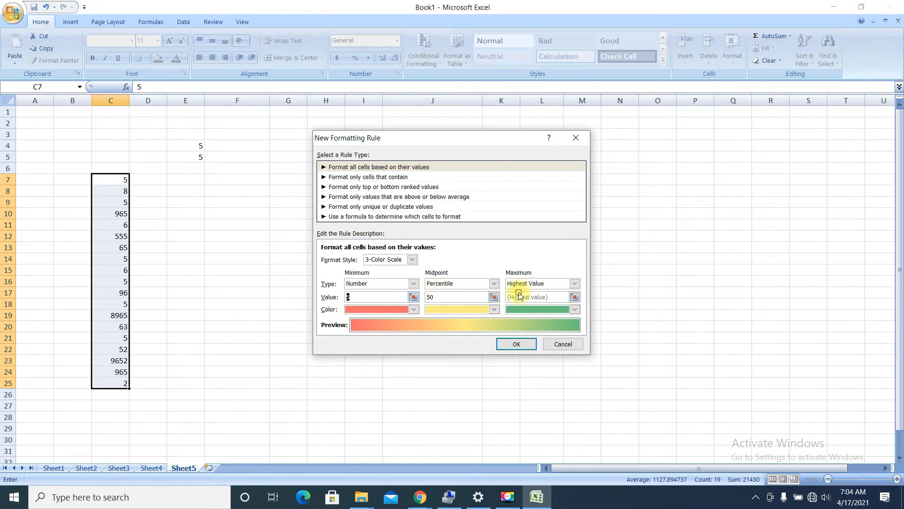
Set the midpoint to Number 0 and the maximum to Number 10000, and try to apply the 3-Color Scale rule
{"action": "left_click", "coordinate": [494, 284]}
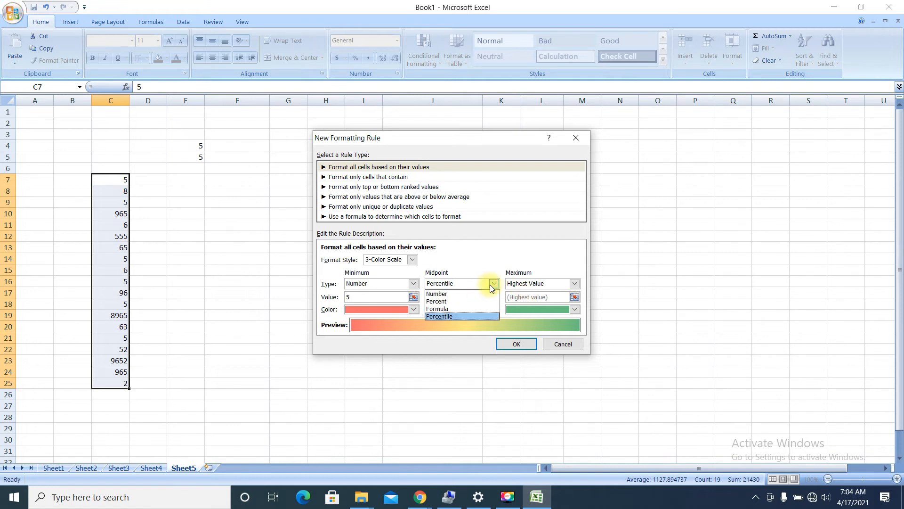
{"action": "left_click", "coordinate": [465, 293]}
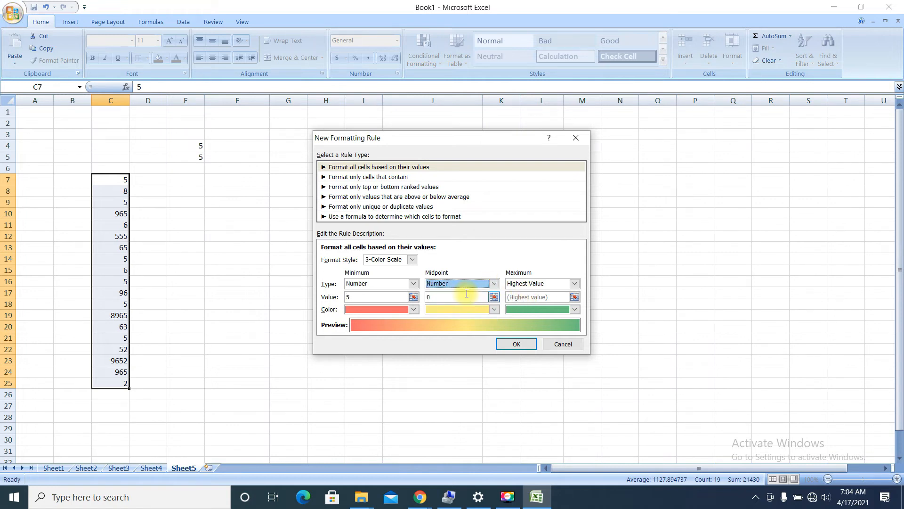
{"action": "left_click", "coordinate": [547, 283]}
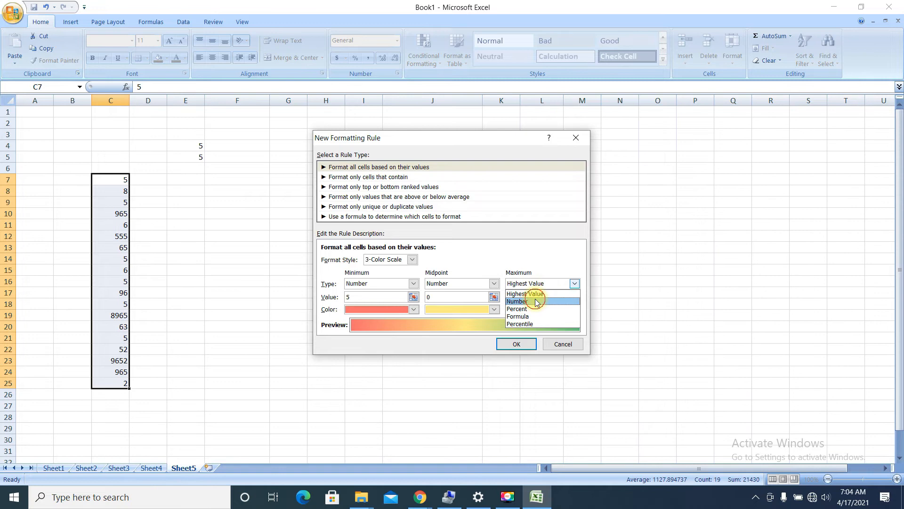
{"action": "left_click", "coordinate": [533, 301]}
{"action": "left_click", "coordinate": [533, 299]}
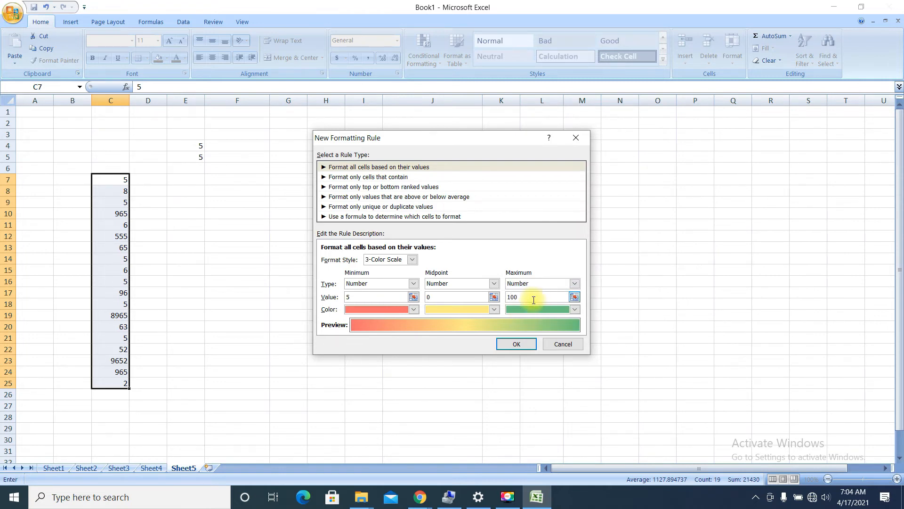
{"action": "left_click", "coordinate": [507, 354]}
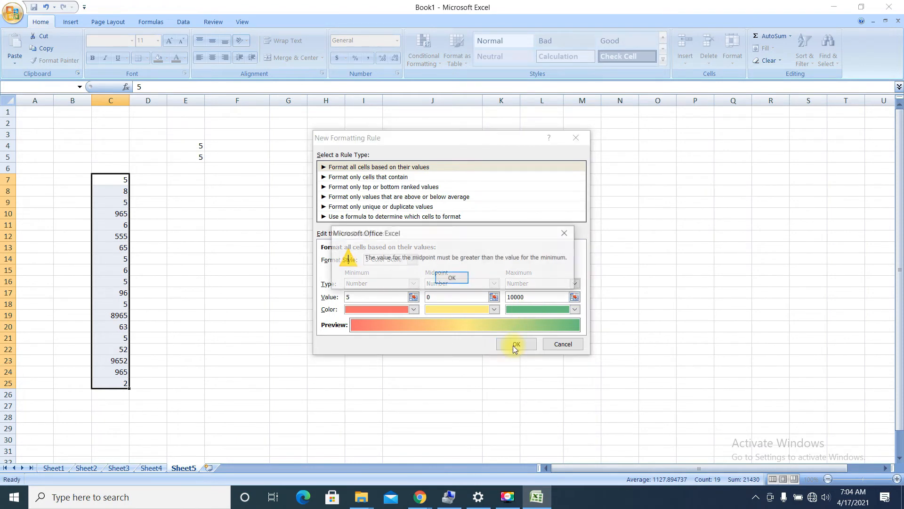
{"action": "left_click", "coordinate": [451, 278]}
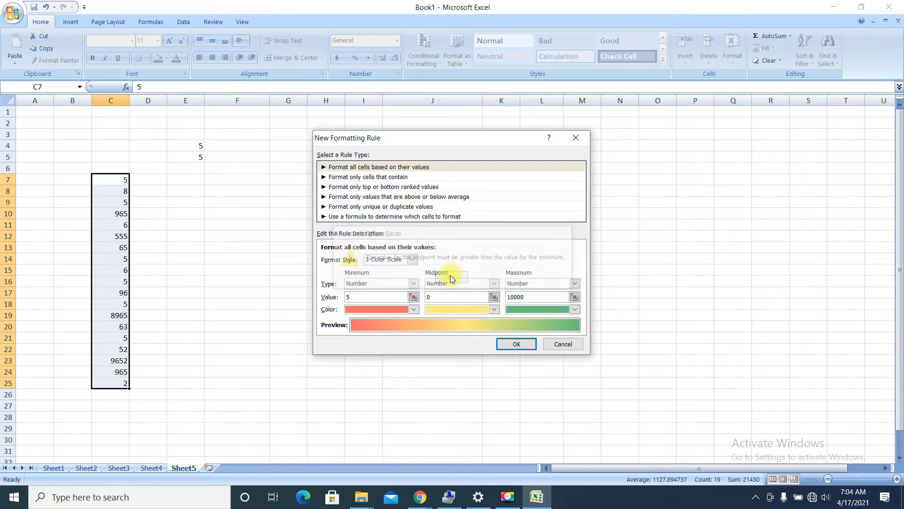
Change the midpoint type to Formula, try to apply the rule with an empty formula, and discard the rule
{"action": "left_click", "coordinate": [495, 284]}
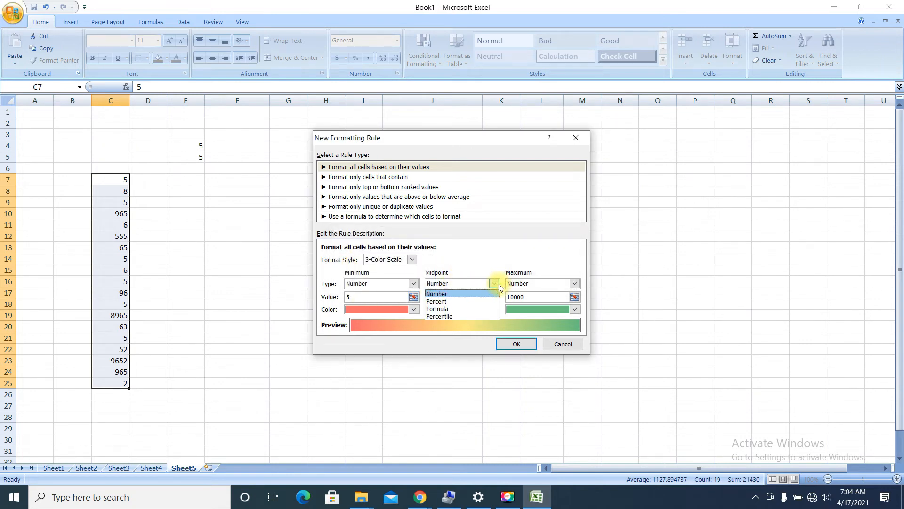
{"action": "left_click", "coordinate": [452, 308]}
{"action": "left_click", "coordinate": [524, 347]}
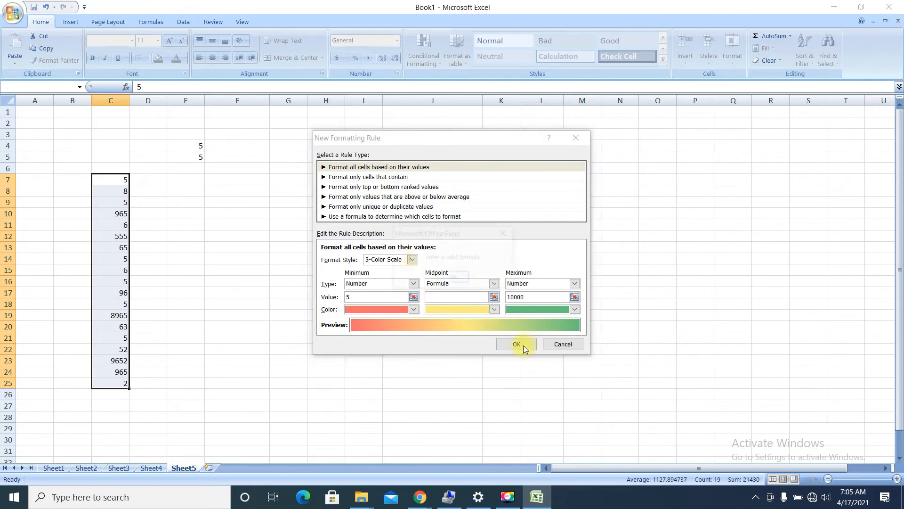
{"action": "left_click", "coordinate": [453, 278]}
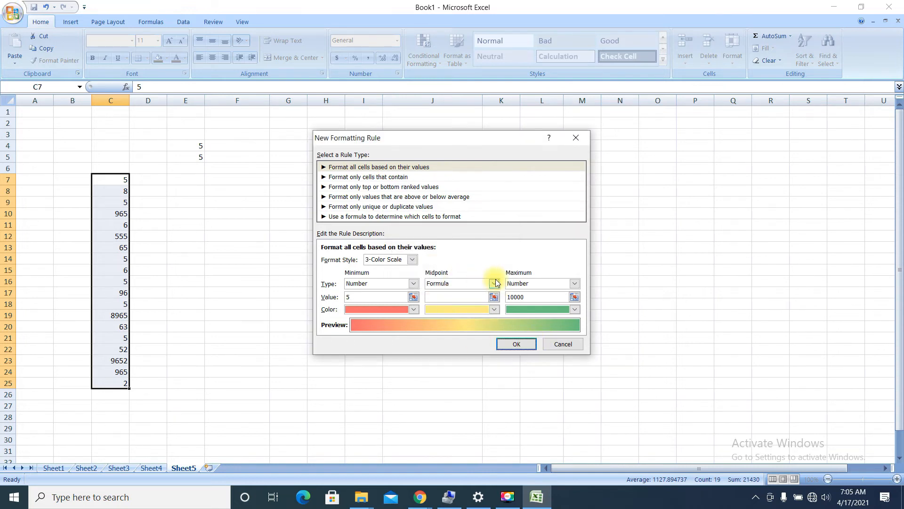
{"action": "left_click", "coordinate": [577, 146]}
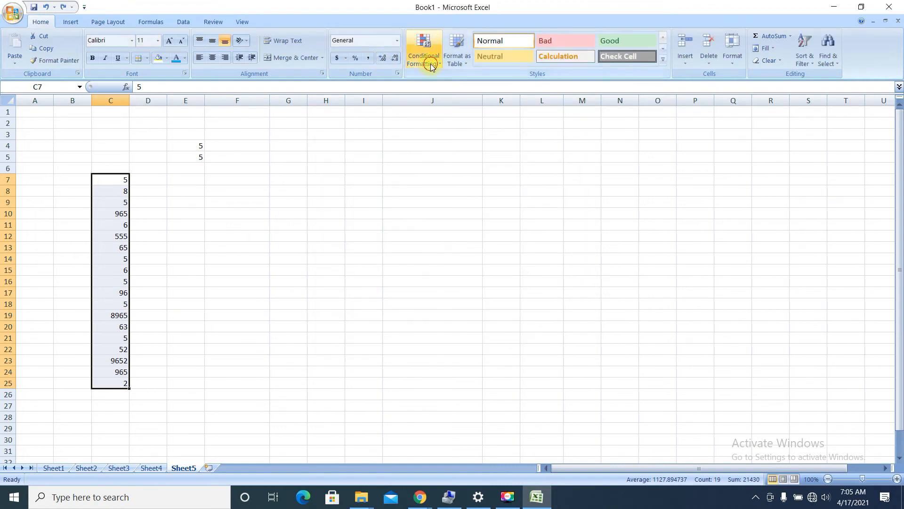
Start a new 2-Color Scale formatting rule for C7:C25 with a minimum of type Number and value 1000
{"action": "left_click", "coordinate": [426, 59]}
{"action": "left_click", "coordinate": [437, 201]}
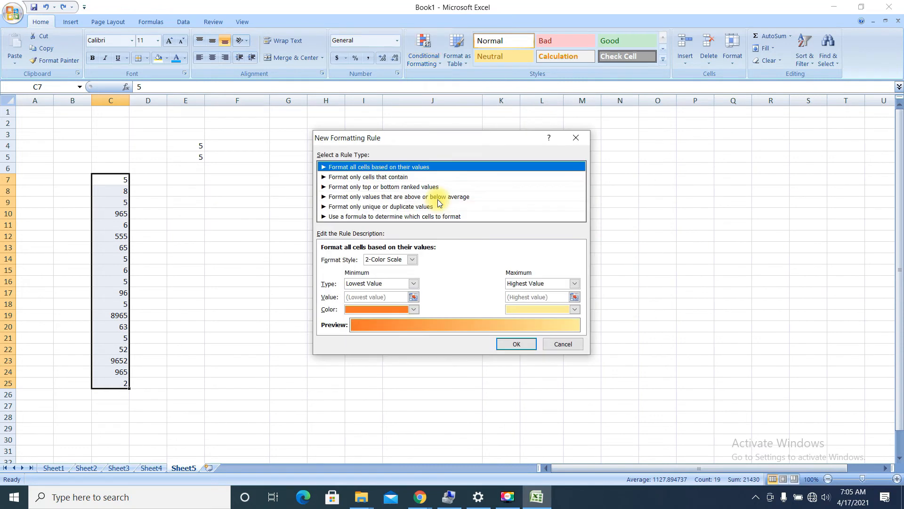
{"action": "left_click", "coordinate": [413, 260]}
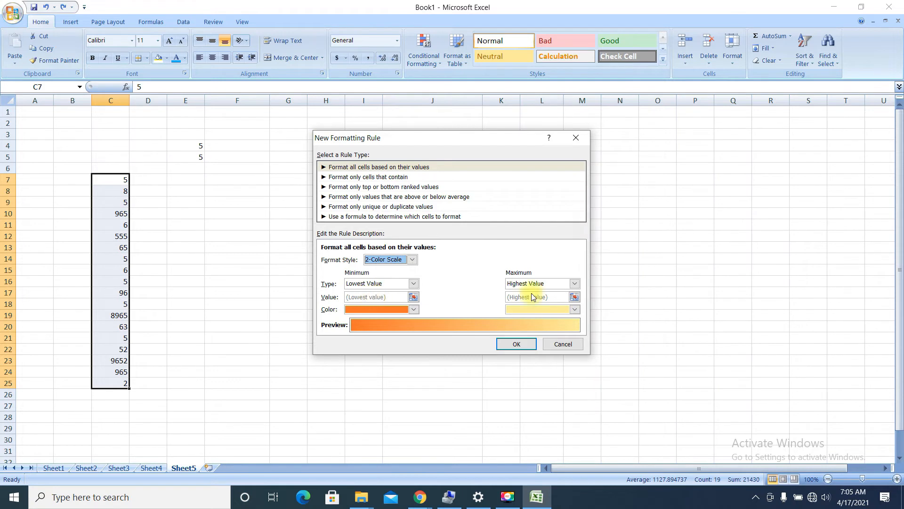
{"action": "left_click", "coordinate": [413, 283]}
{"action": "left_click", "coordinate": [387, 293]}
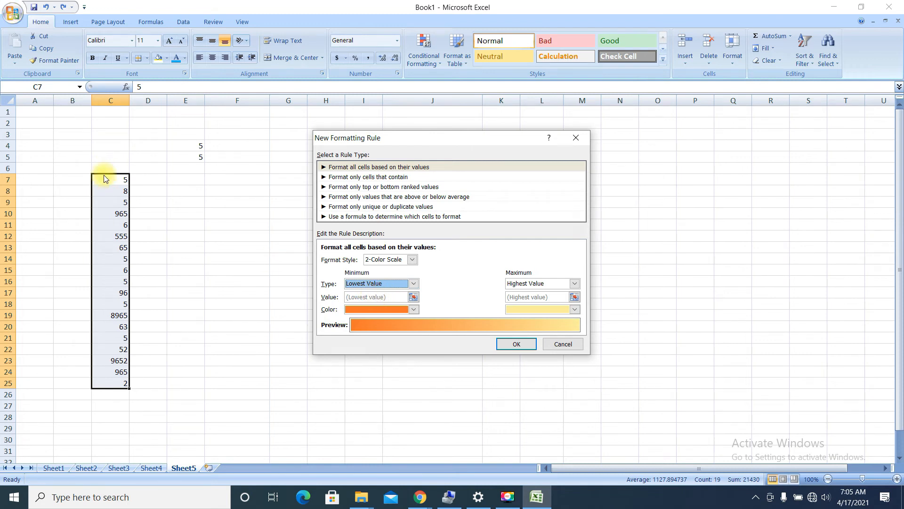
{"action": "left_click", "coordinate": [413, 283]}
{"action": "left_click", "coordinate": [383, 297]}
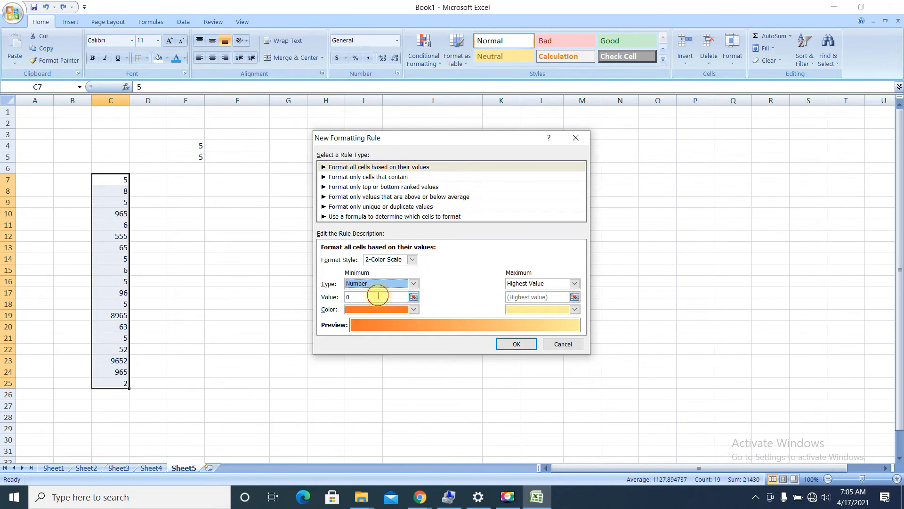
{"action": "left_click", "coordinate": [378, 295]}
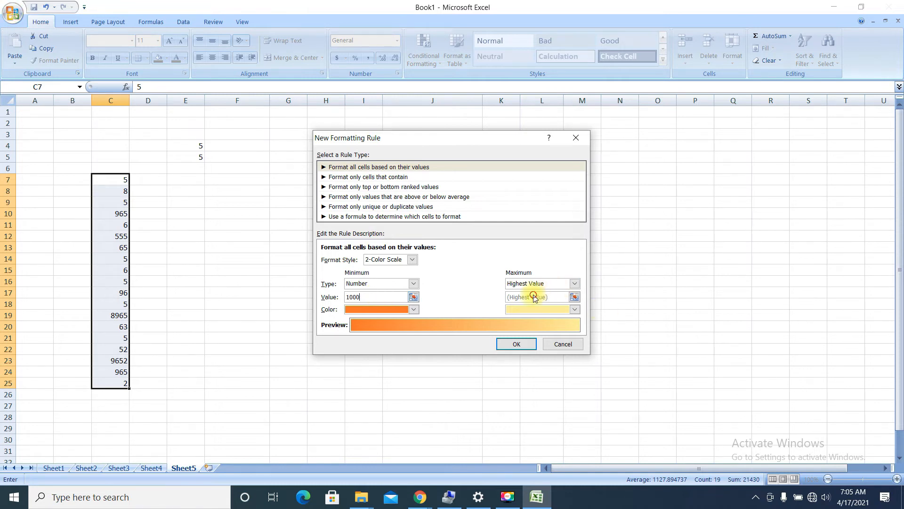
Set the 2-Color Scale maximum to Number 10000, apply the rule to C7:C25, and inspect cells C19 and C23
{"action": "left_click", "coordinate": [575, 283]}
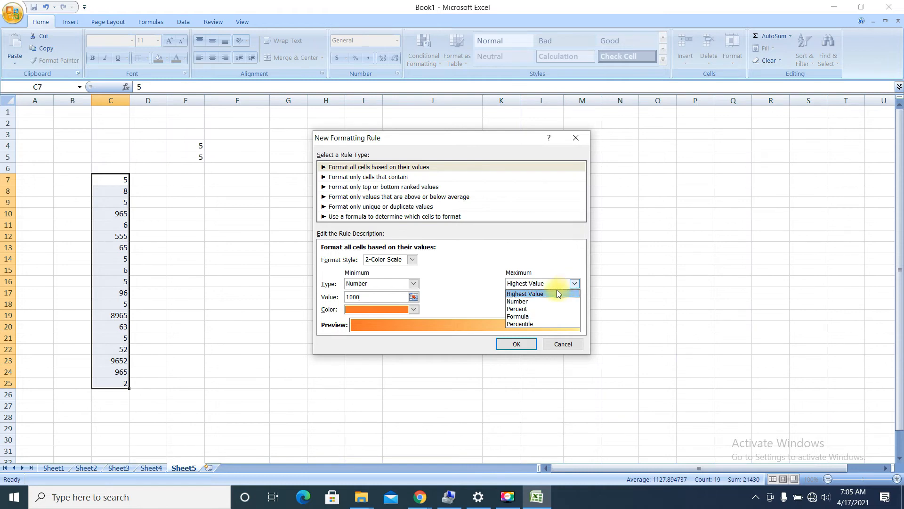
{"action": "left_click", "coordinate": [525, 303]}
{"action": "left_click", "coordinate": [524, 298]}
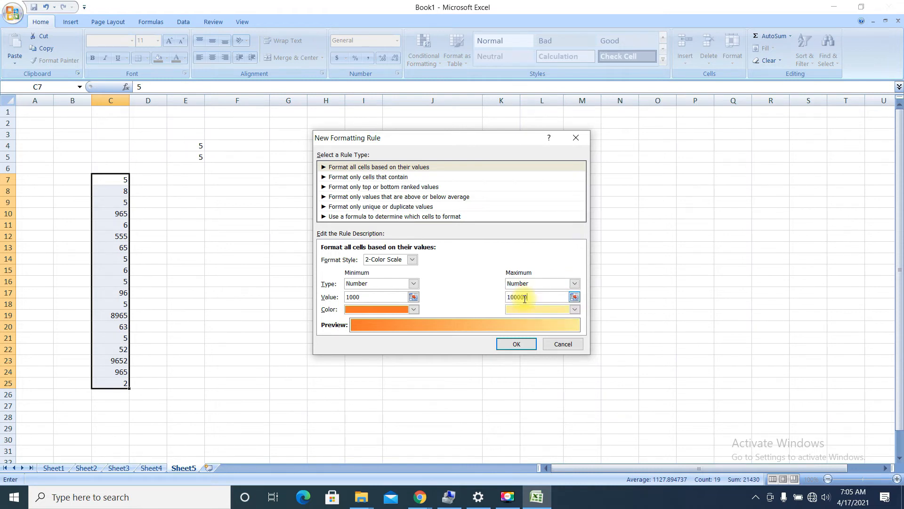
{"action": "left_click", "coordinate": [515, 343]}
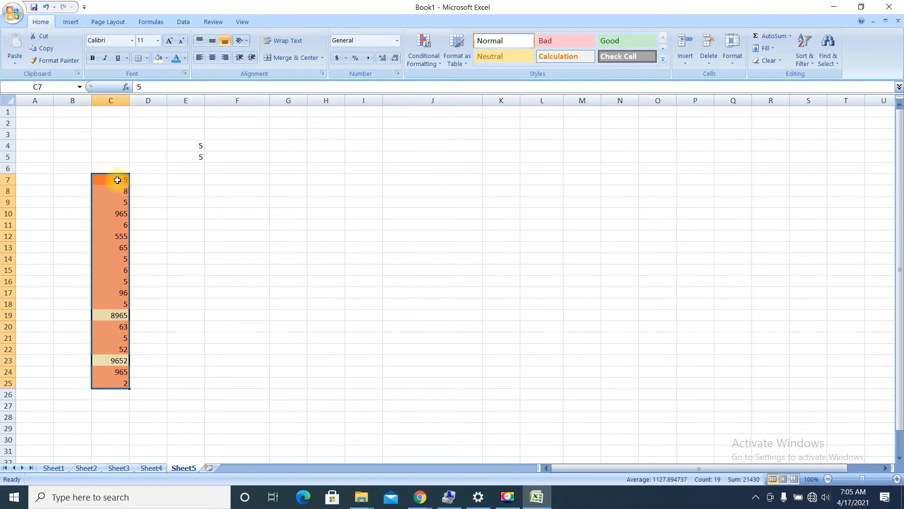
{"action": "left_click", "coordinate": [117, 180]}
{"action": "left_click", "coordinate": [100, 316]}
{"action": "left_click", "coordinate": [112, 360]}
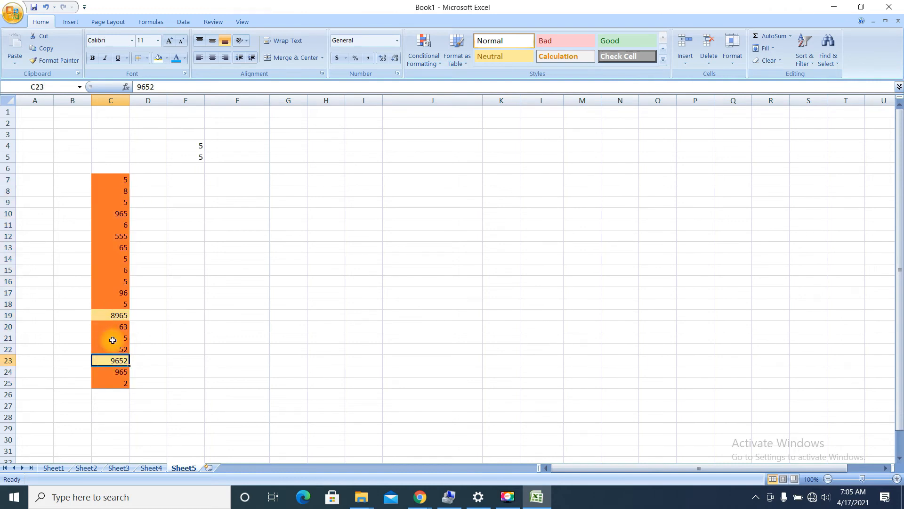
{"action": "left_click", "coordinate": [117, 315]}
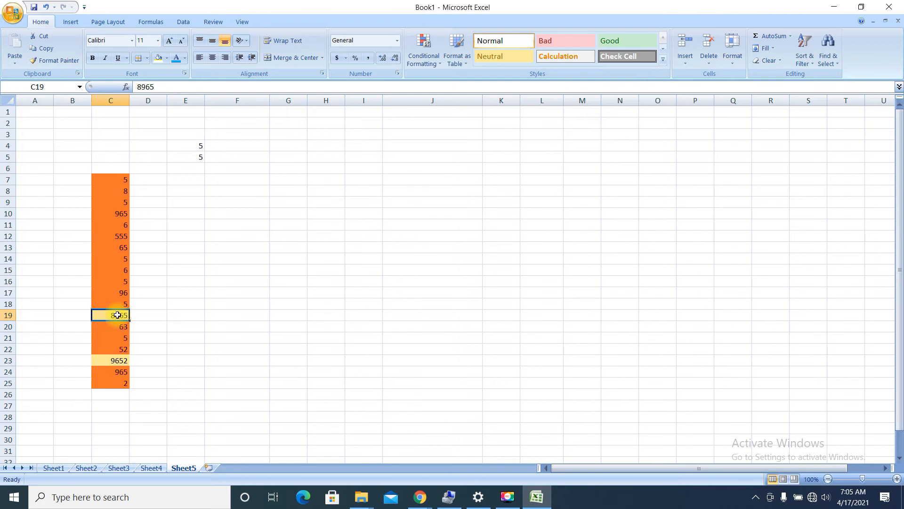
Clear the conditional formatting rules from the selected cells C7:C25
{"action": "left_click", "coordinate": [431, 63]}
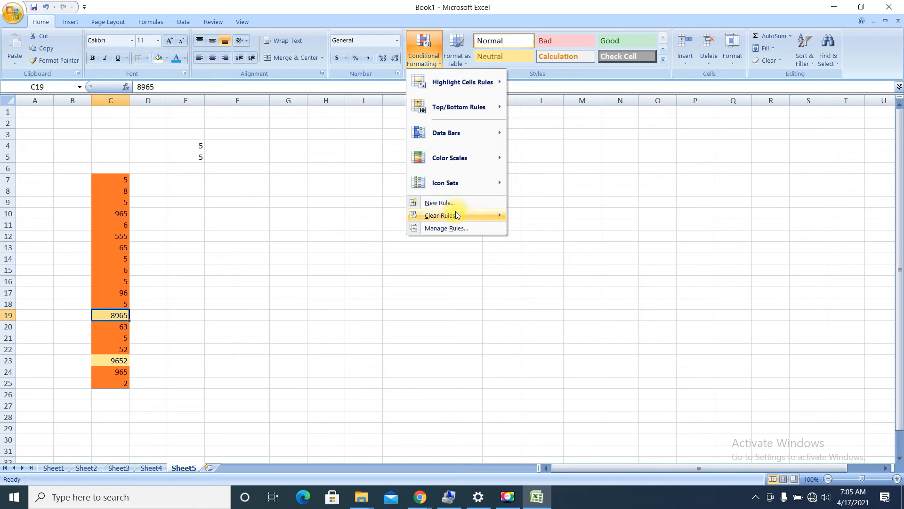
{"action": "mouse_move", "coordinate": [455, 216]}
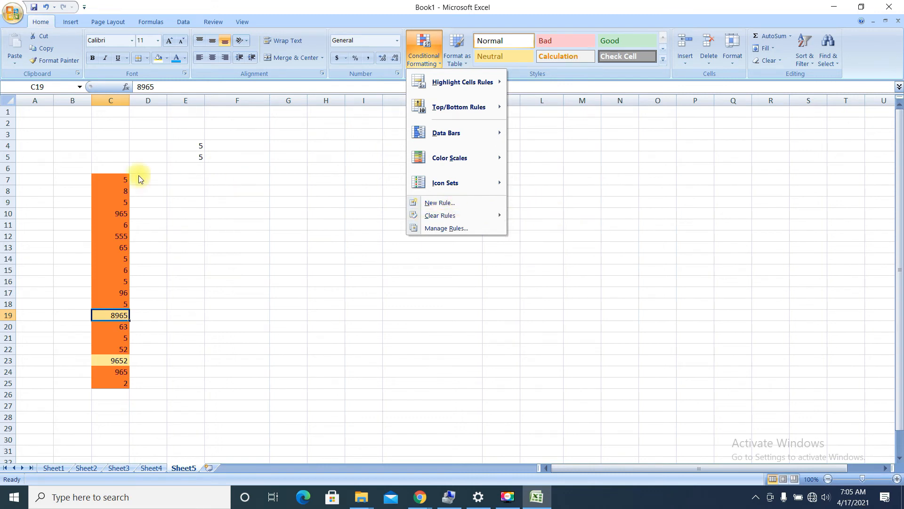
{"action": "left_click_drag", "start_coordinate": [114, 180], "coordinate": [116, 377]}
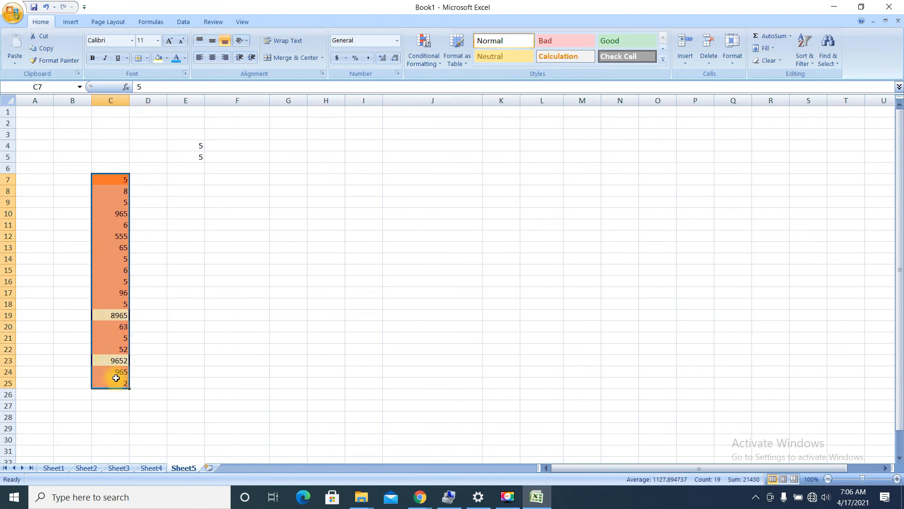
{"action": "left_click", "coordinate": [423, 66]}
{"action": "mouse_move", "coordinate": [482, 214]}
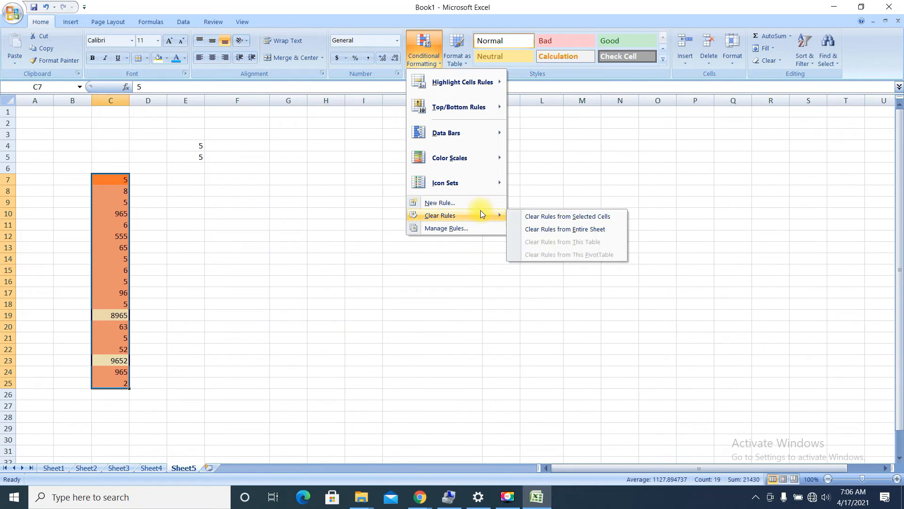
{"action": "left_click", "coordinate": [536, 220]}
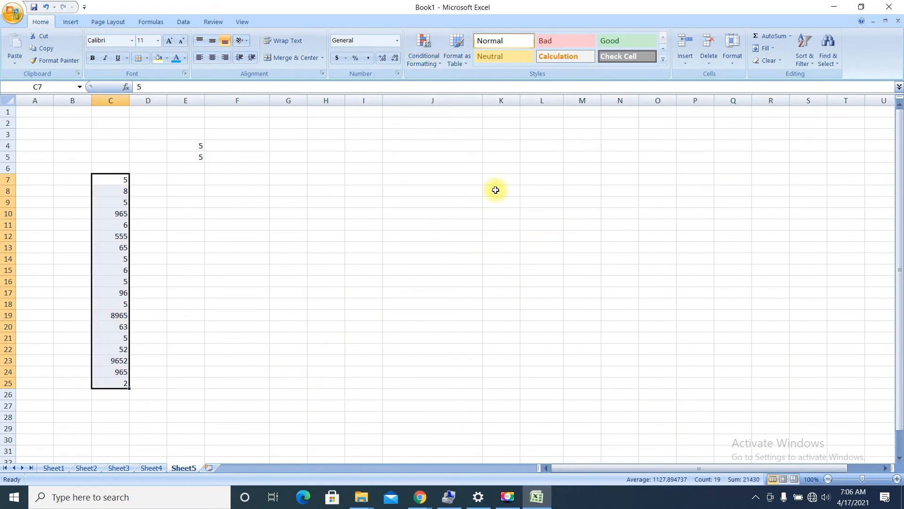
{"action": "left_click", "coordinate": [421, 65]}
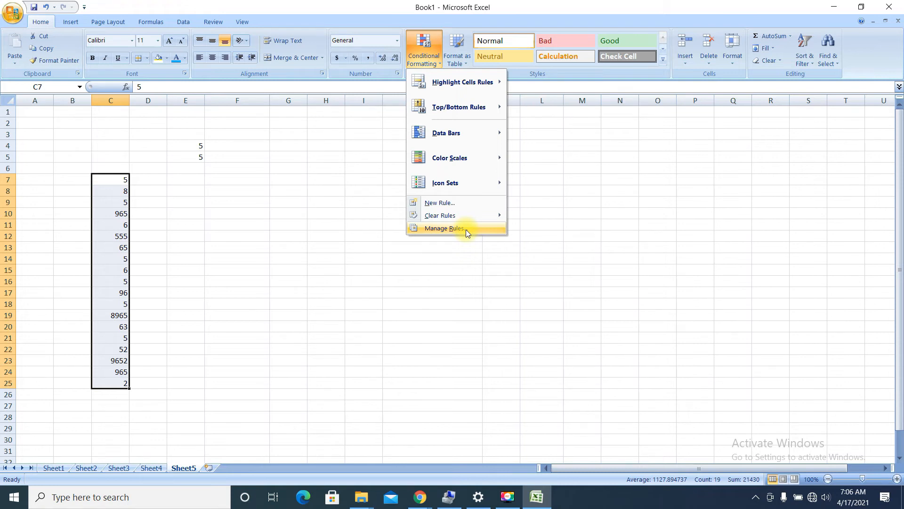
{"action": "left_click", "coordinate": [462, 63]}
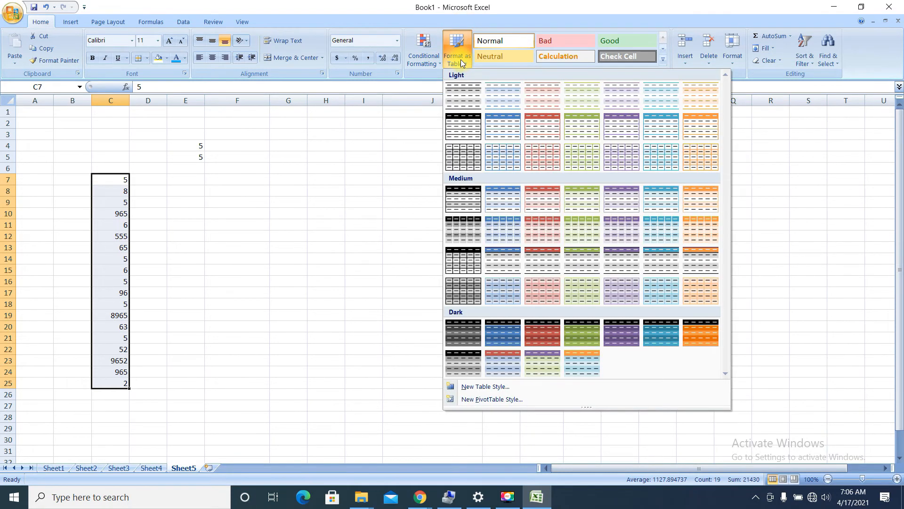
{"action": "left_click", "coordinate": [475, 122]}
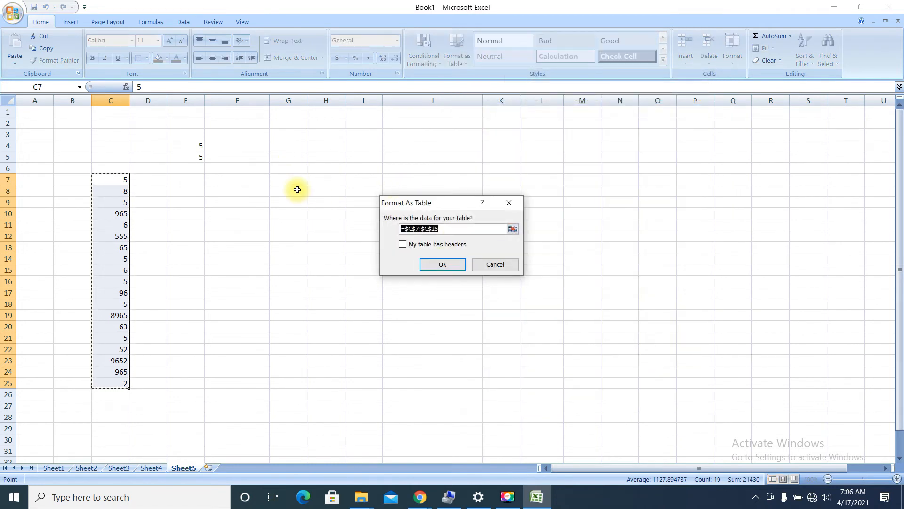
{"action": "right_click", "coordinate": [417, 234]}
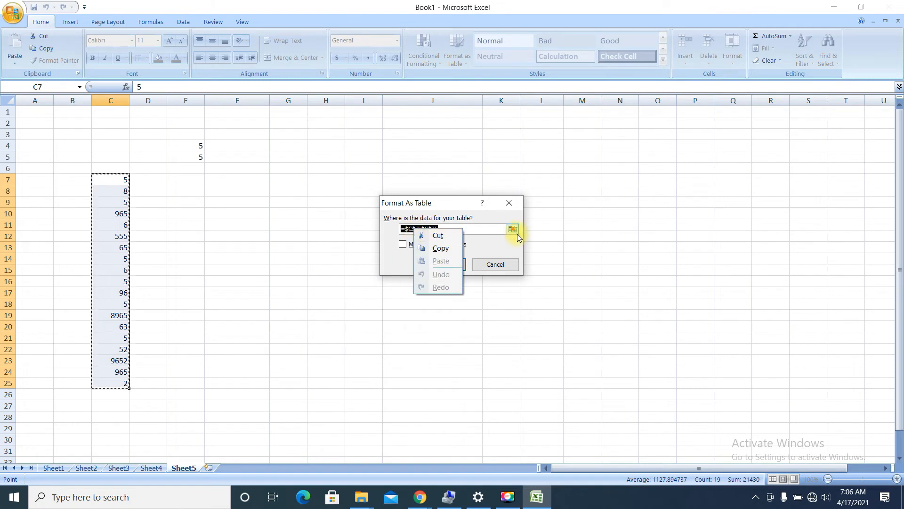
{"action": "left_click", "coordinate": [509, 203]}
Format the blank range H9:O20 as a table using the Light style with a solid black header and black row lines
{"action": "left_click_drag", "start_coordinate": [330, 203], "coordinate": [639, 322]}
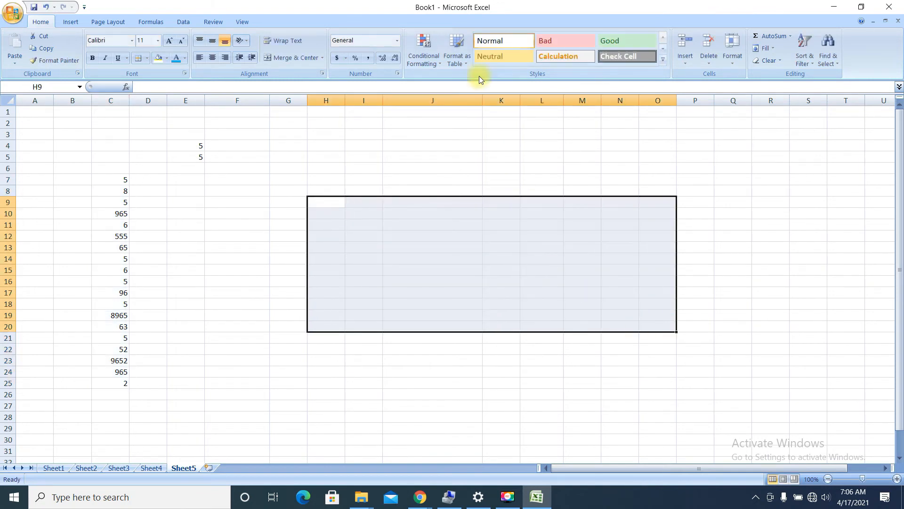
{"action": "left_click", "coordinate": [462, 62]}
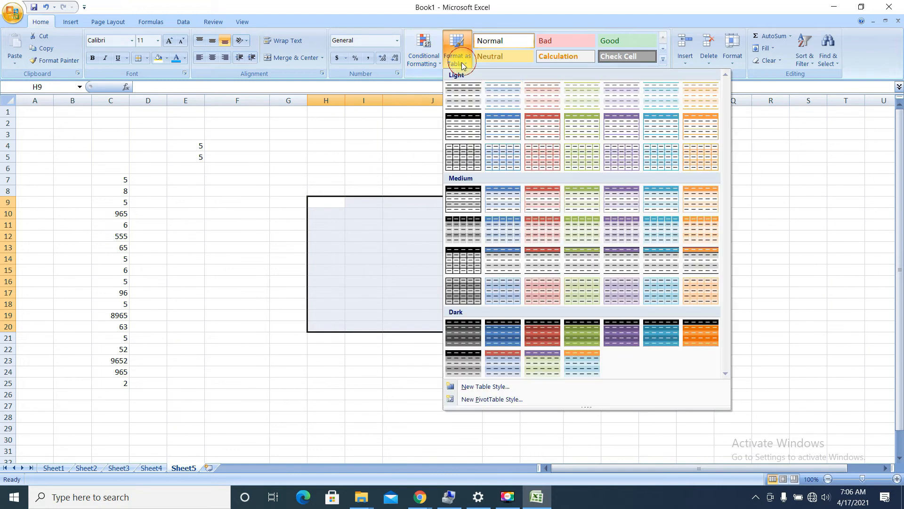
{"action": "left_click", "coordinate": [470, 133]}
{"action": "left_click", "coordinate": [436, 262]}
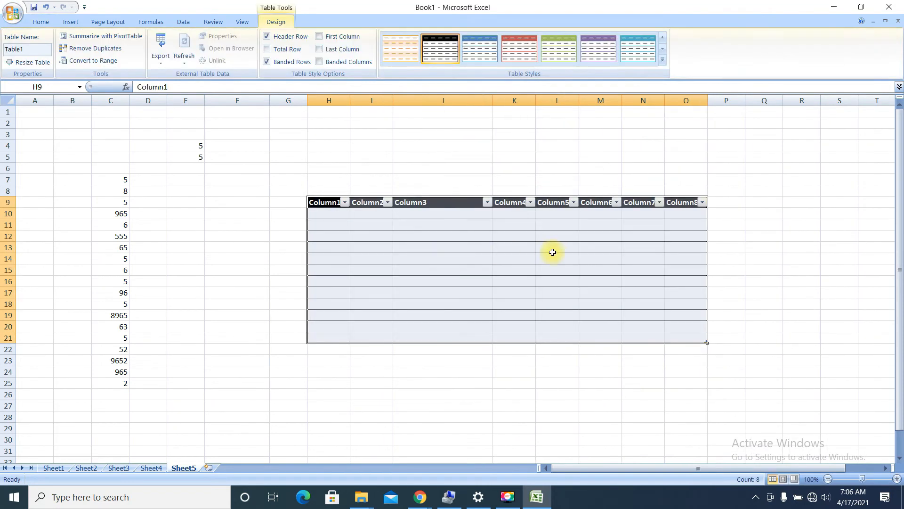
{"action": "left_click", "coordinate": [425, 267]}
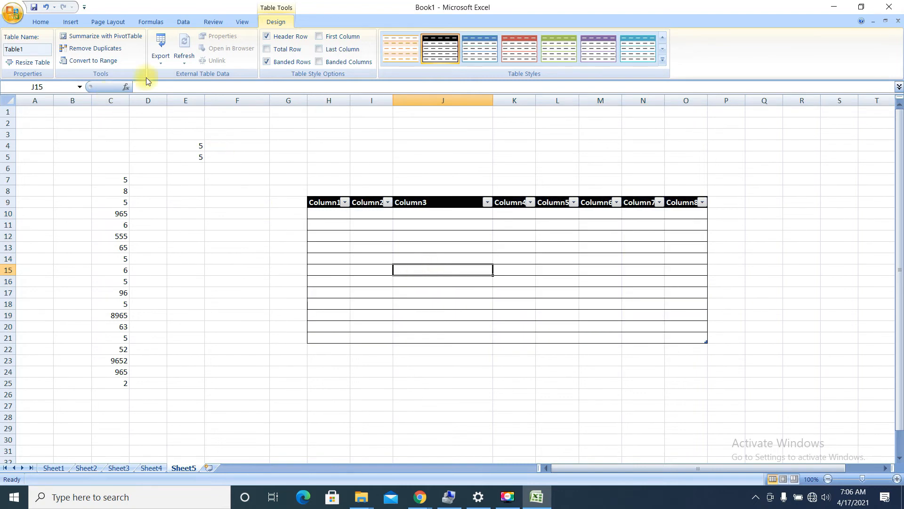
Try the black-and-gray Dark style on the table, followed by the Light style with black gridlines and gray bands
{"action": "left_click", "coordinate": [663, 61]}
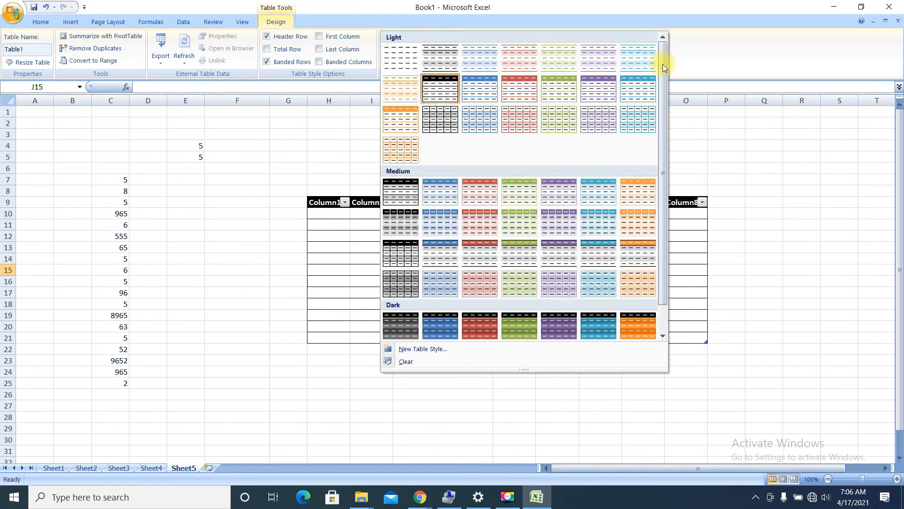
{"action": "left_click", "coordinate": [416, 327]}
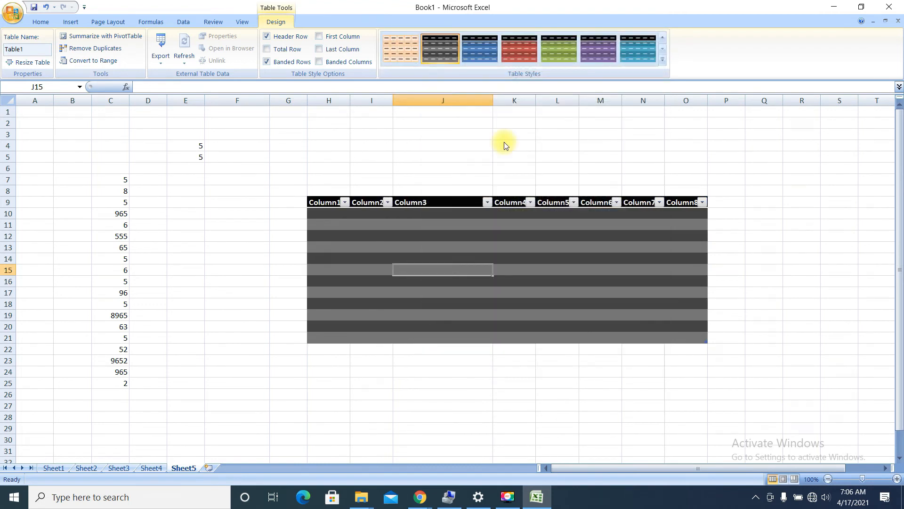
{"action": "left_click", "coordinate": [663, 59]}
{"action": "left_click", "coordinate": [434, 106]}
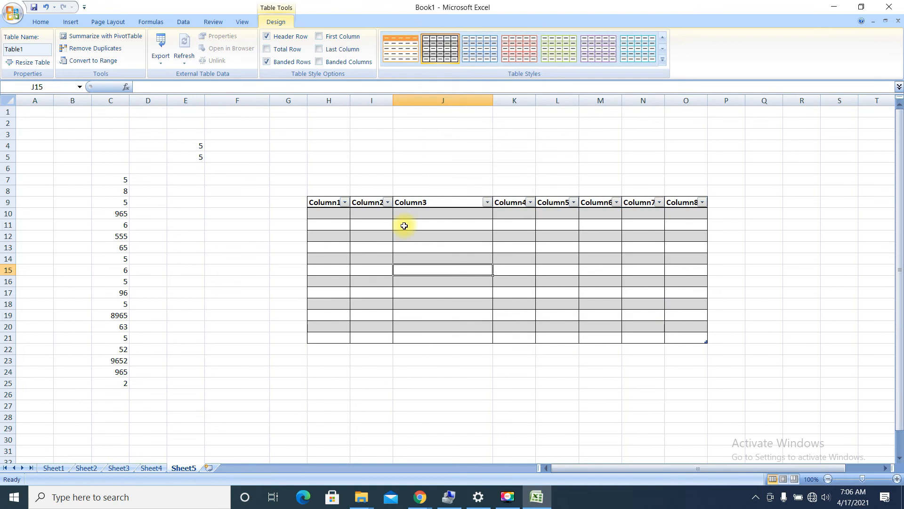
Try the table's Banded Rows and Banded Columns options separately, ending with both turned on
{"action": "left_click", "coordinate": [276, 62]}
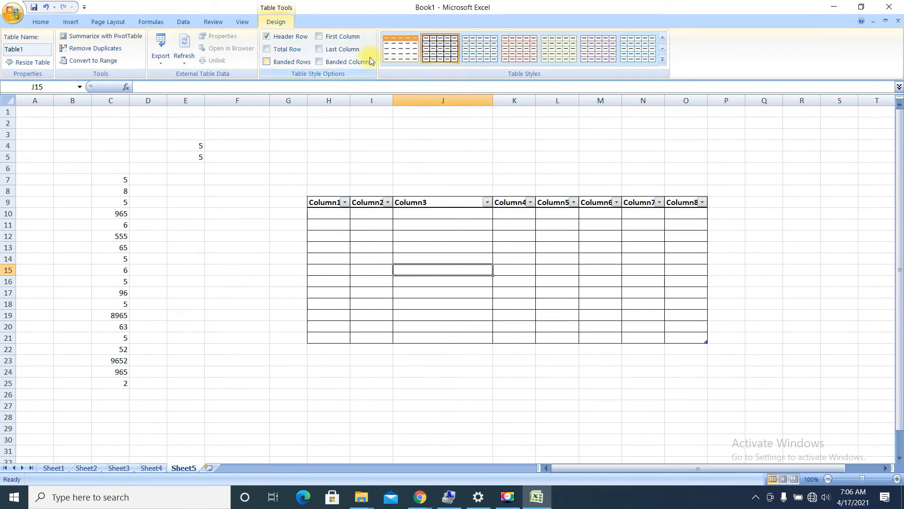
{"action": "left_click", "coordinate": [336, 64]}
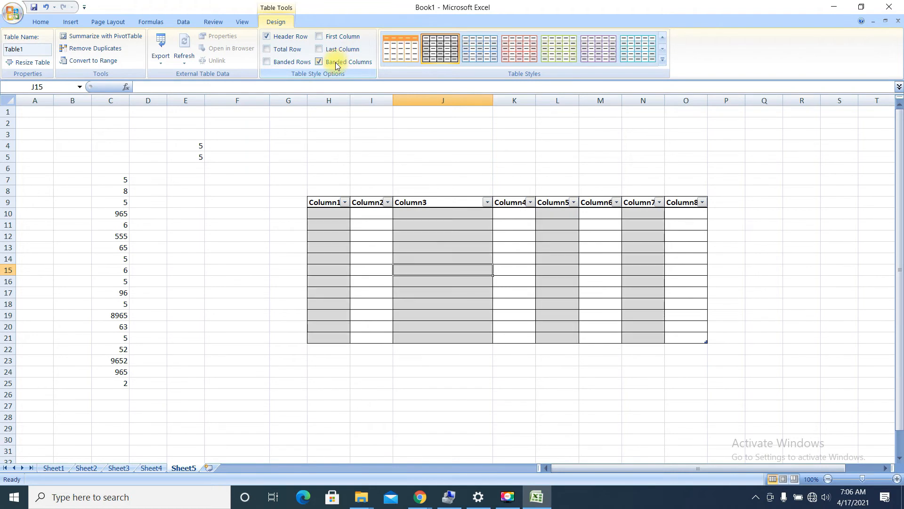
{"action": "left_click", "coordinate": [336, 64]}
{"action": "left_click", "coordinate": [274, 62]}
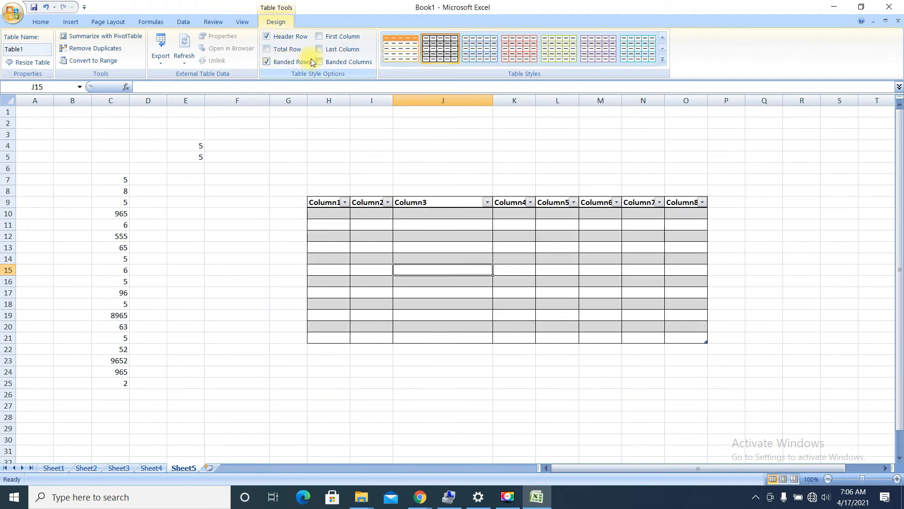
{"action": "left_click", "coordinate": [319, 62]}
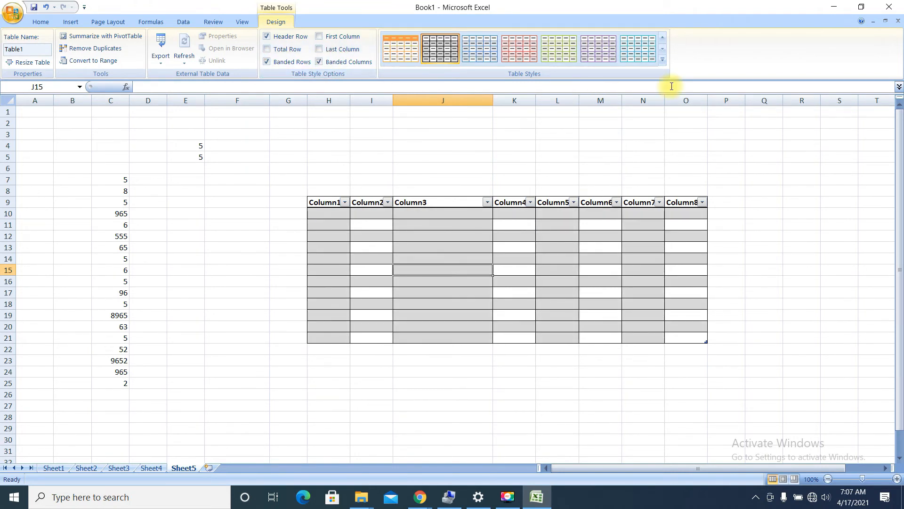
Apply the red Light gridded style to the table and turn off Banded Rows
{"action": "left_click", "coordinate": [662, 60]}
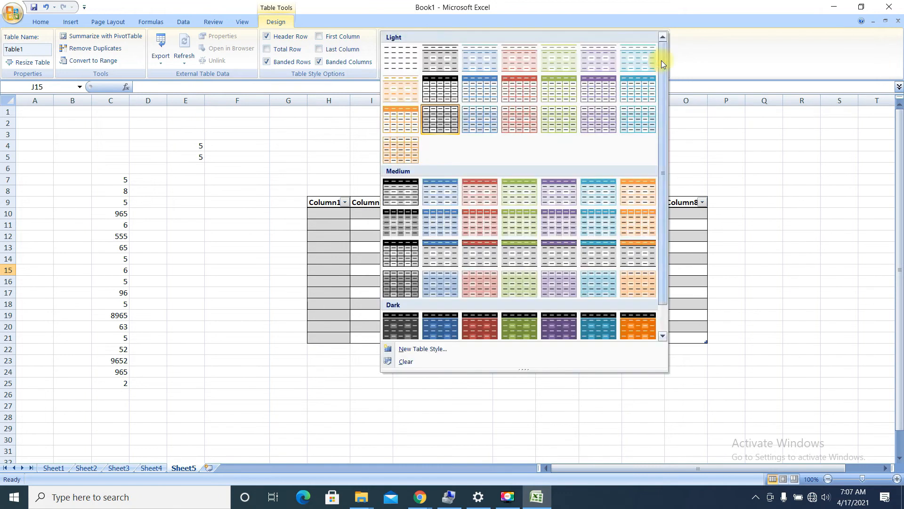
{"action": "left_click", "coordinate": [520, 122]}
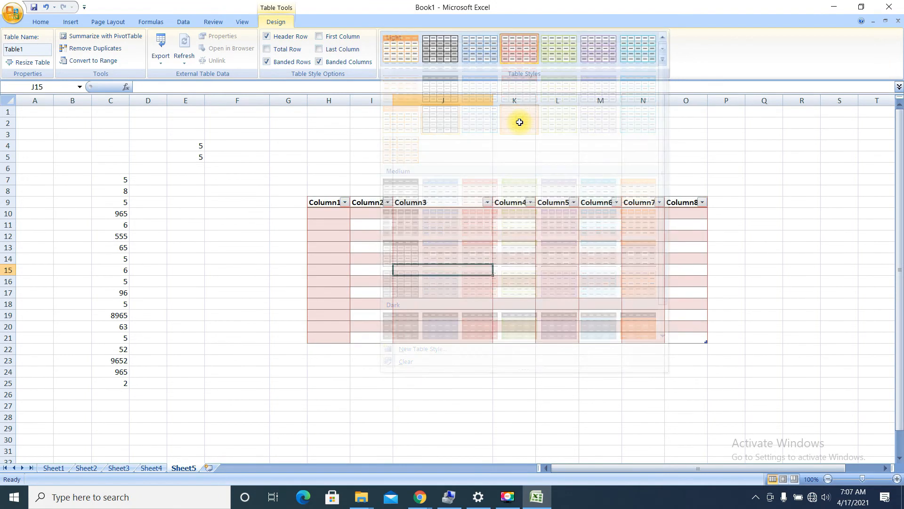
{"action": "left_click", "coordinate": [283, 62]}
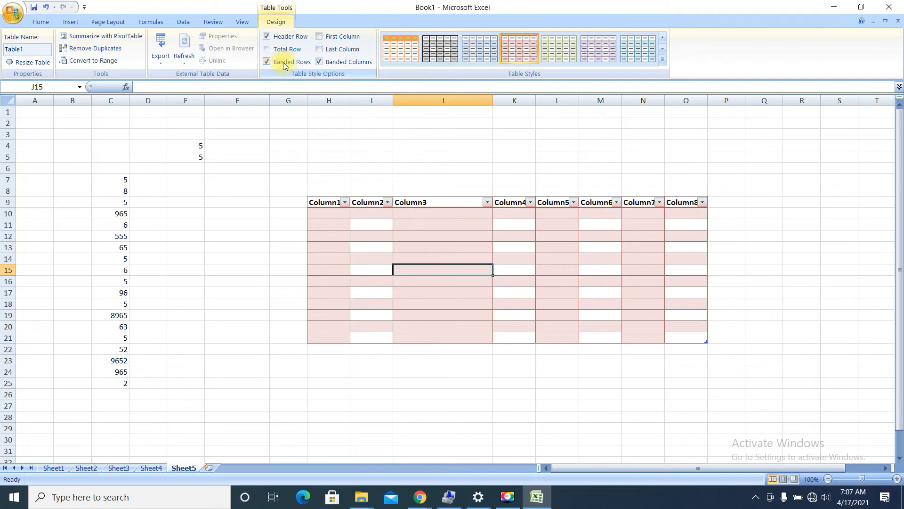
Apply the black-and-gray Light style without vertical lines to the table and turn off Banded Columns
{"action": "left_click", "coordinate": [662, 60]}
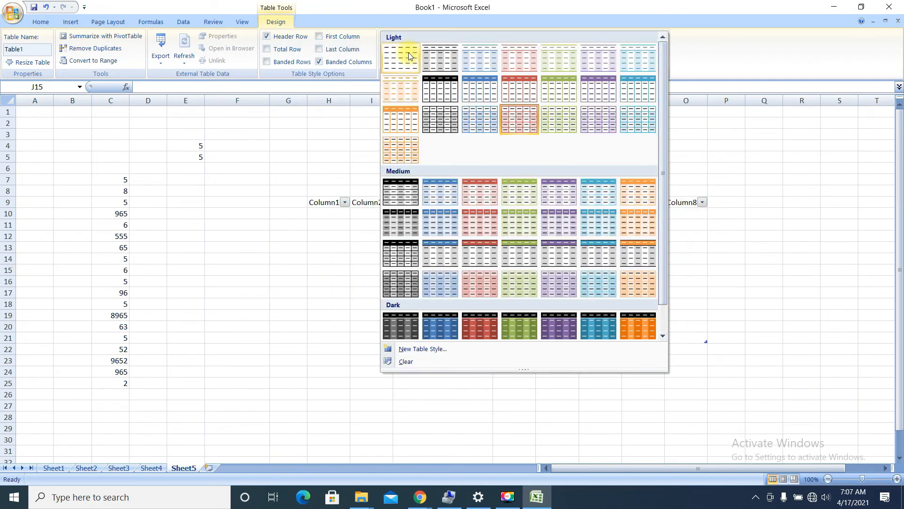
{"action": "left_click", "coordinate": [459, 63]}
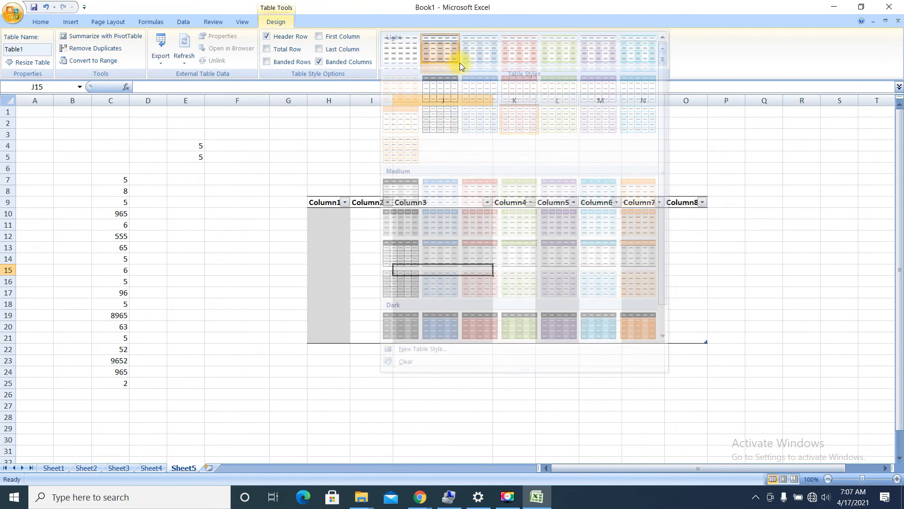
{"action": "left_click", "coordinate": [320, 62]}
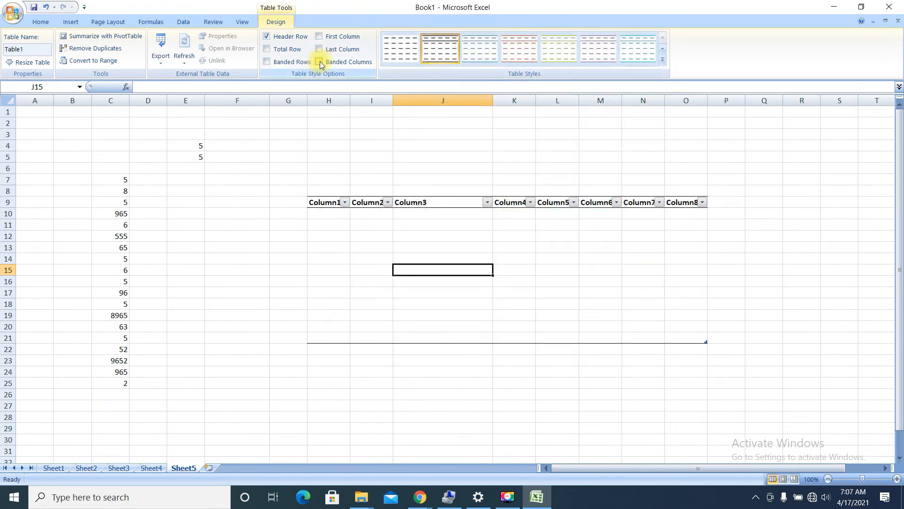
Check the table's body and header cells and turn on Banded Rows for the table
{"action": "left_click_drag", "start_coordinate": [323, 227], "coordinate": [688, 328]}
{"action": "left_click", "coordinate": [268, 226]}
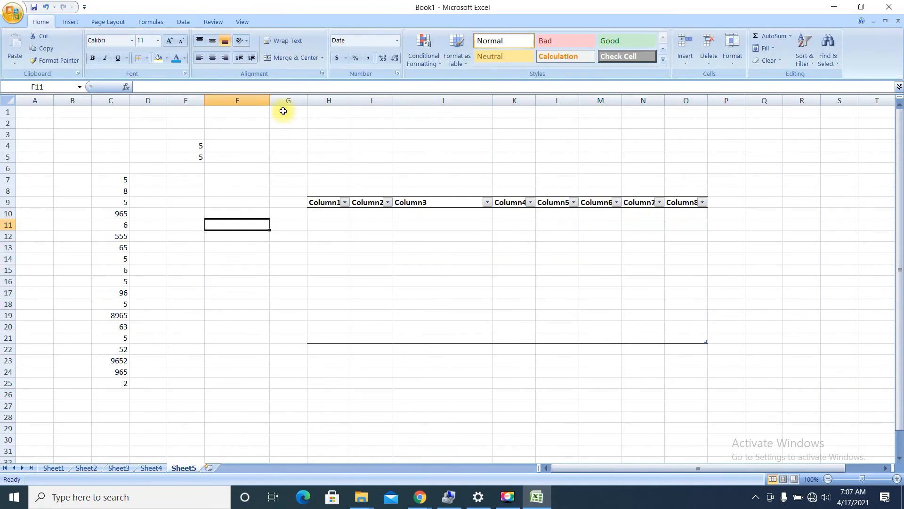
{"action": "left_click", "coordinate": [407, 225]}
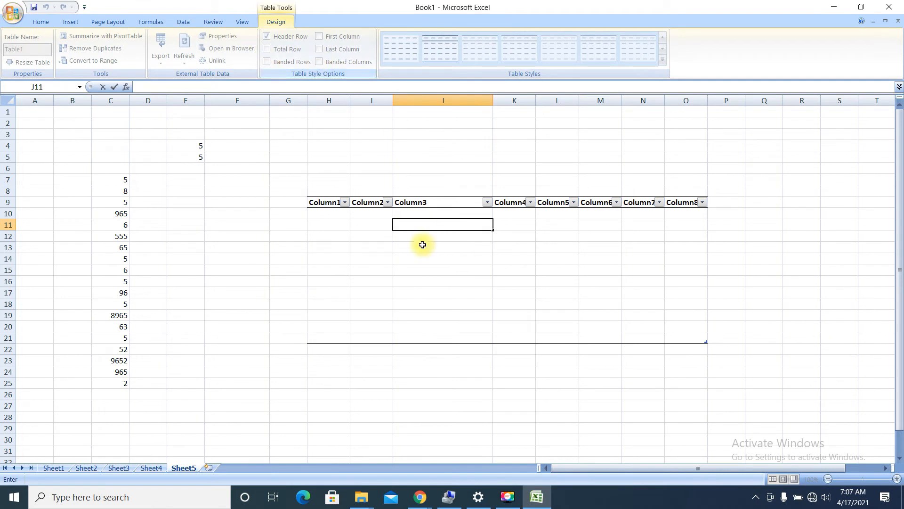
{"action": "left_click", "coordinate": [329, 225]}
{"action": "left_click", "coordinate": [325, 200]}
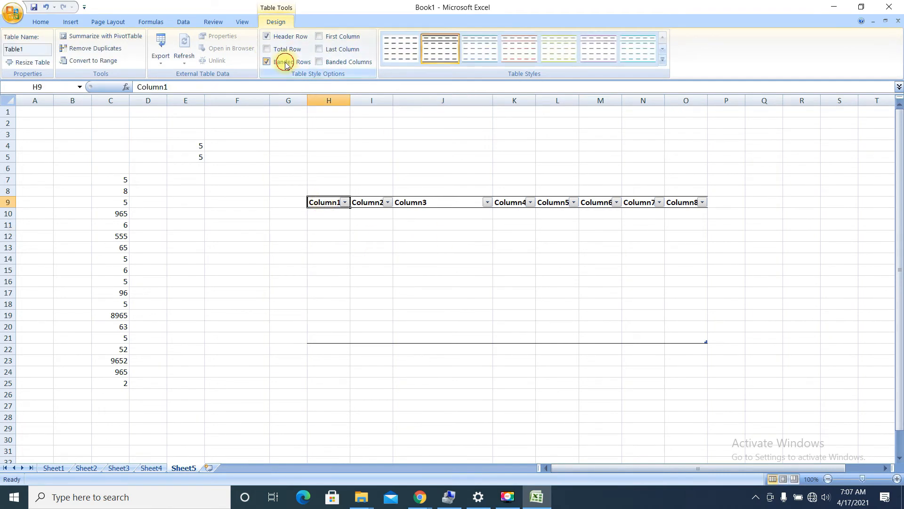
{"action": "left_click", "coordinate": [283, 62]}
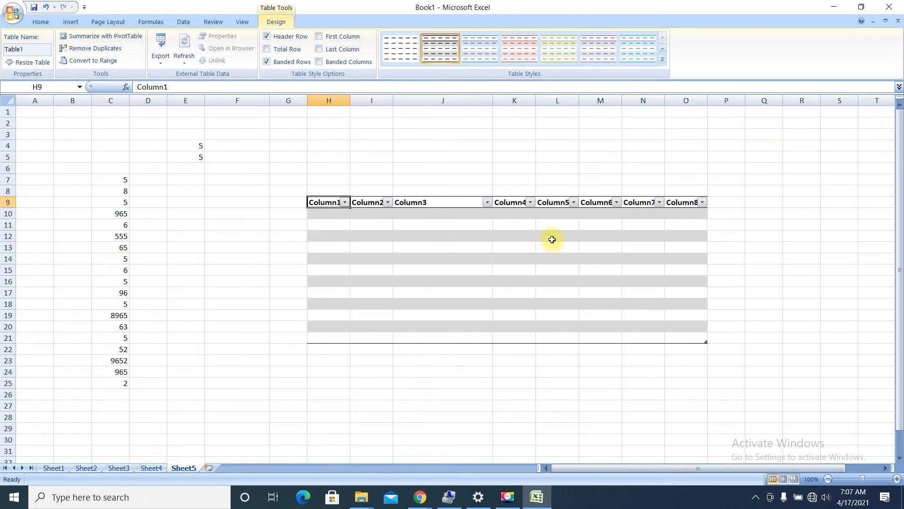
Turn on Banded Columns for the table and apply the orange Dark table style
{"action": "left_click", "coordinate": [330, 60]}
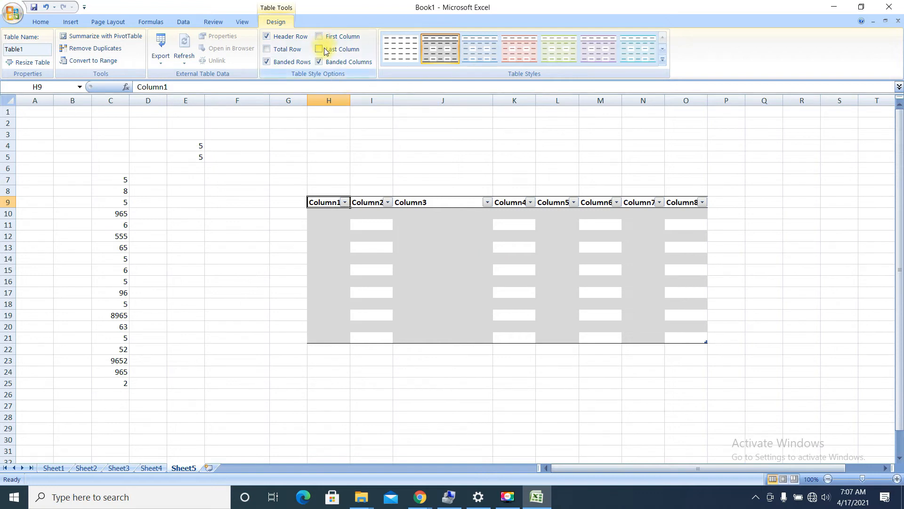
{"action": "left_click", "coordinate": [663, 60]}
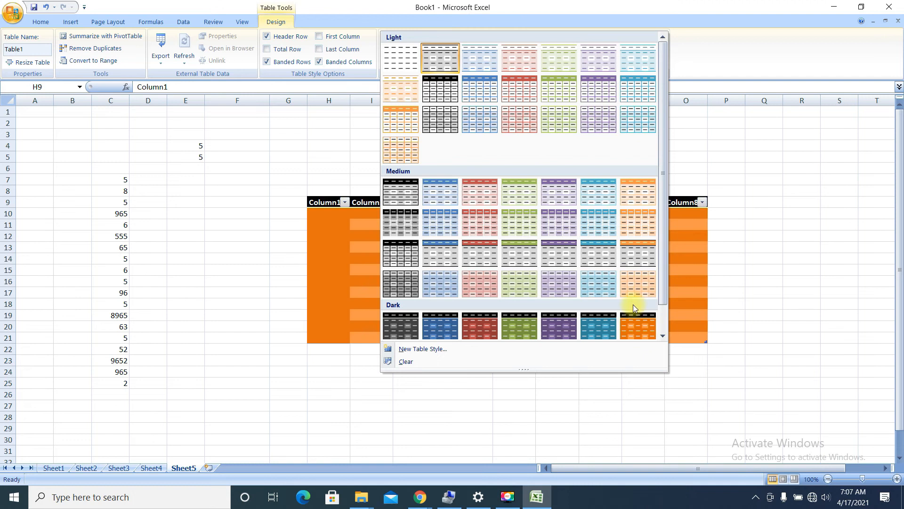
{"action": "left_click", "coordinate": [635, 319]}
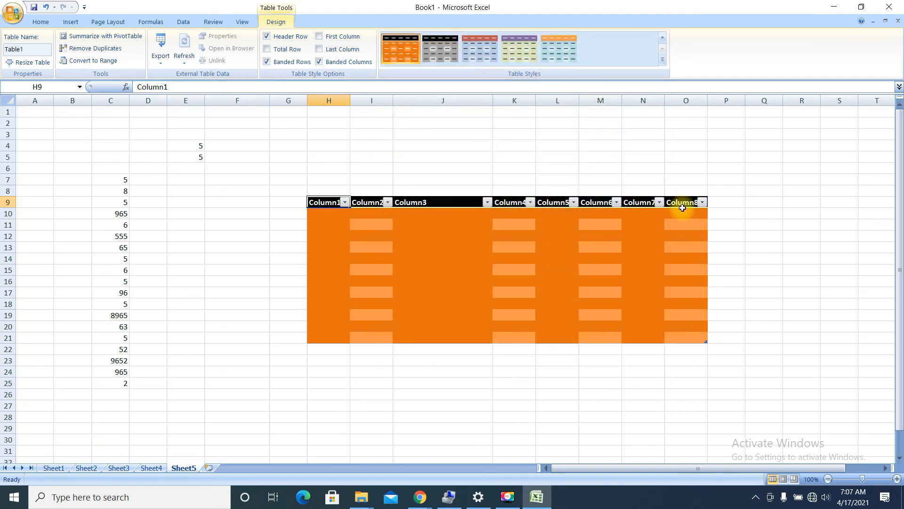
Try the table's Last Column option on and off, ending with First Column turned on
{"action": "left_click", "coordinate": [322, 50]}
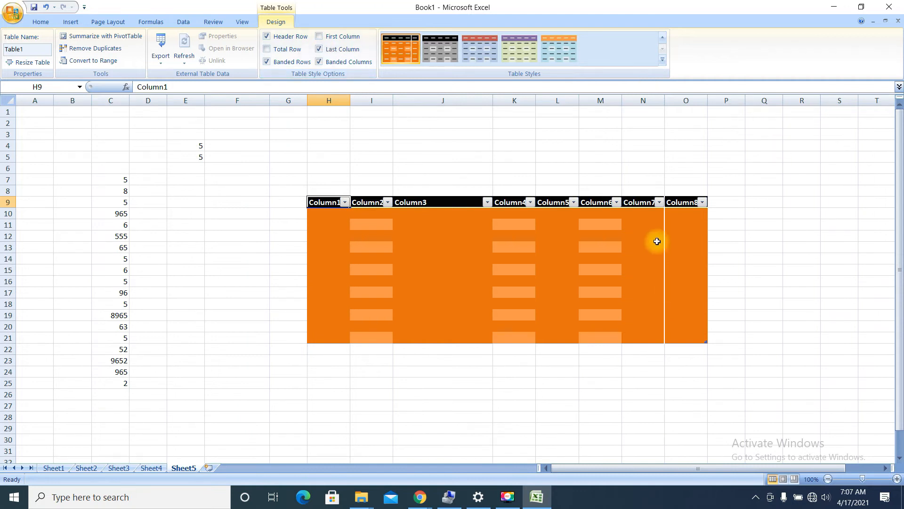
{"action": "left_click_drag", "start_coordinate": [667, 232], "coordinate": [685, 306]}
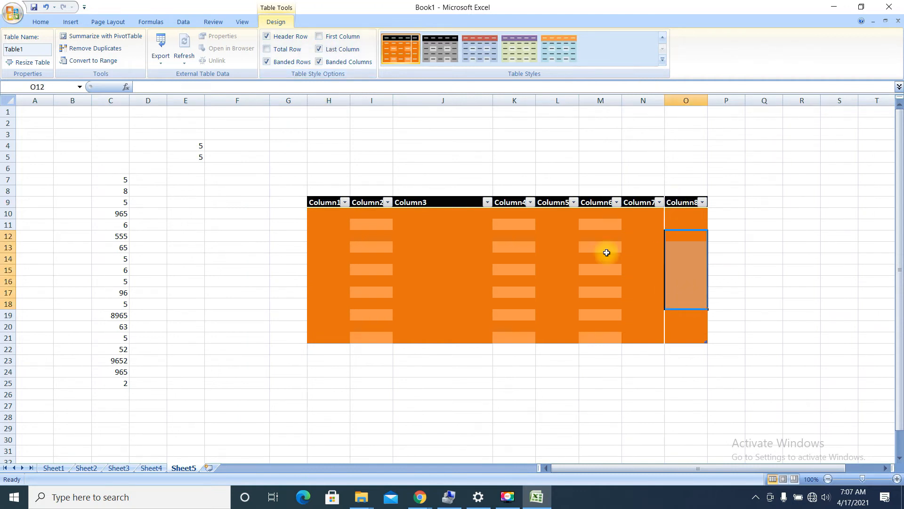
{"action": "left_click", "coordinate": [319, 49]}
{"action": "left_click", "coordinate": [336, 39]}
{"action": "left_click_drag", "start_coordinate": [329, 214], "coordinate": [322, 306]}
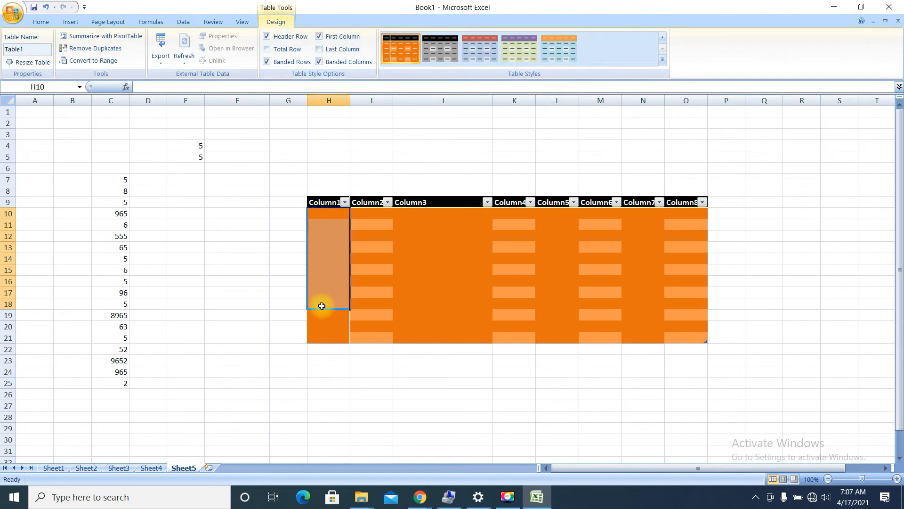
Try the table's Header Row option, leaving it off, and turn on the Total Row
{"action": "left_click", "coordinate": [277, 39]}
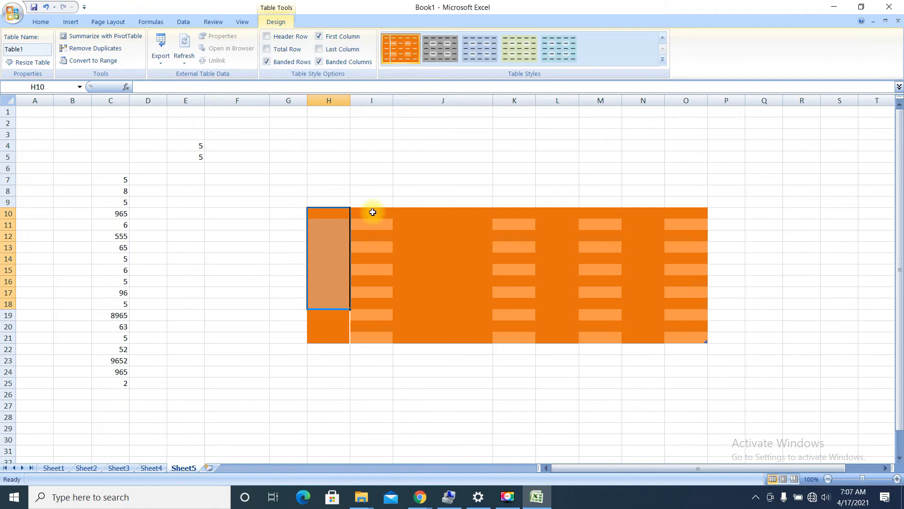
{"action": "left_click", "coordinate": [298, 41]}
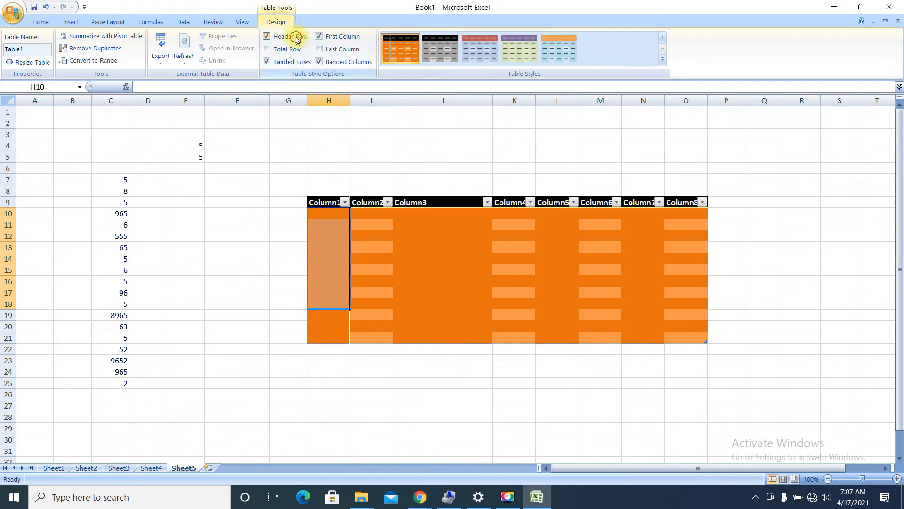
{"action": "left_click", "coordinate": [298, 41]}
{"action": "left_click_drag", "start_coordinate": [328, 337], "coordinate": [688, 340]}
{"action": "left_click", "coordinate": [267, 49]}
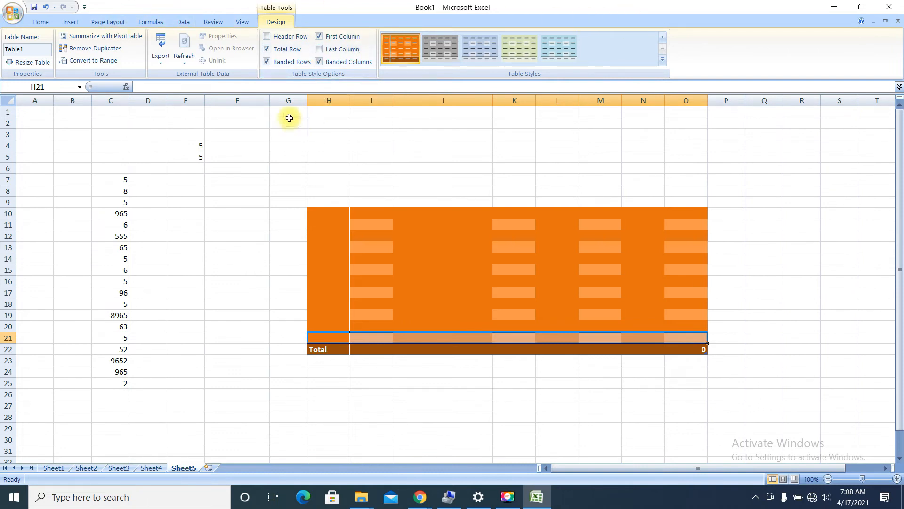
{"action": "left_click", "coordinate": [312, 209]}
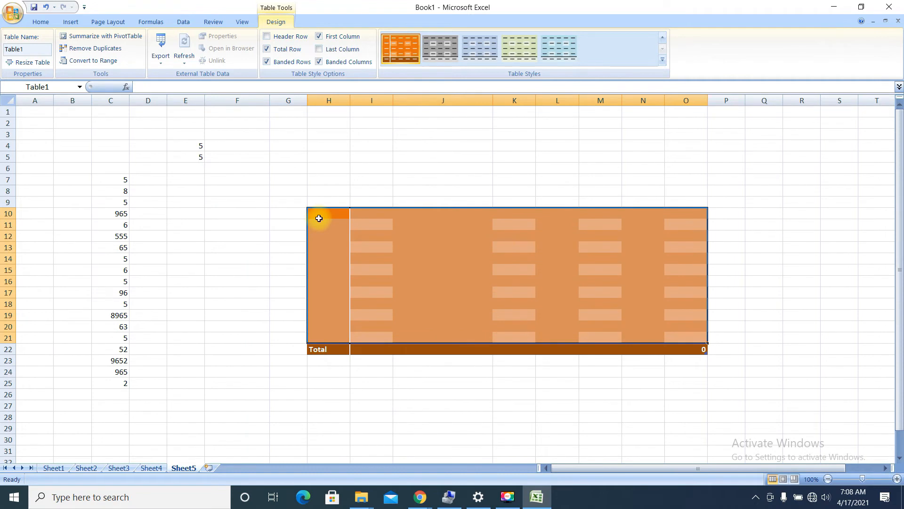
{"action": "left_click", "coordinate": [249, 203]}
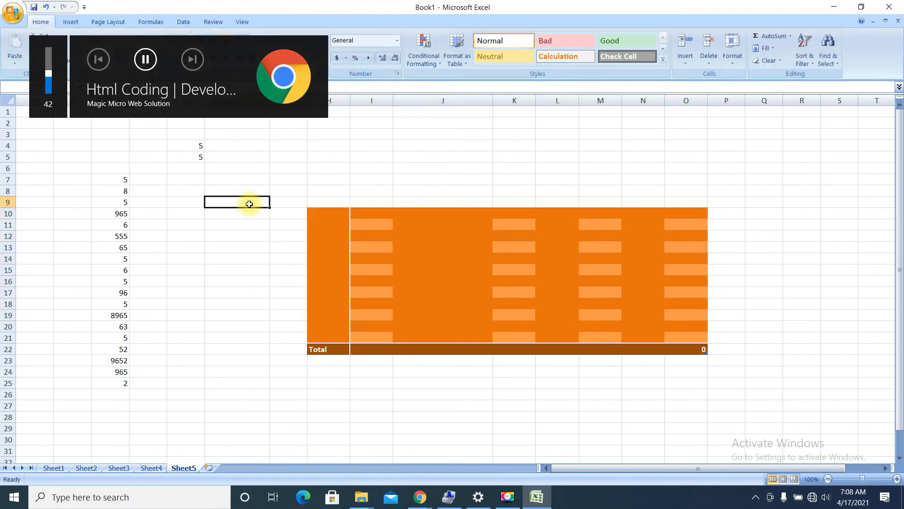
Switch to Chrome, pause the YouTube video that is playing, and return to the Excel workbook
{"action": "left_click", "coordinate": [286, 78]}
{"action": "left_click", "coordinate": [301, 193]}
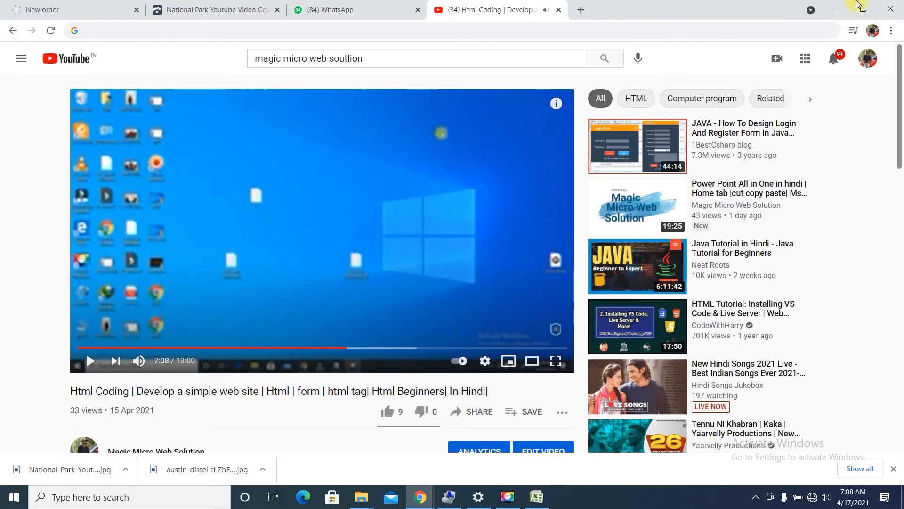
{"action": "left_click", "coordinate": [837, 9]}
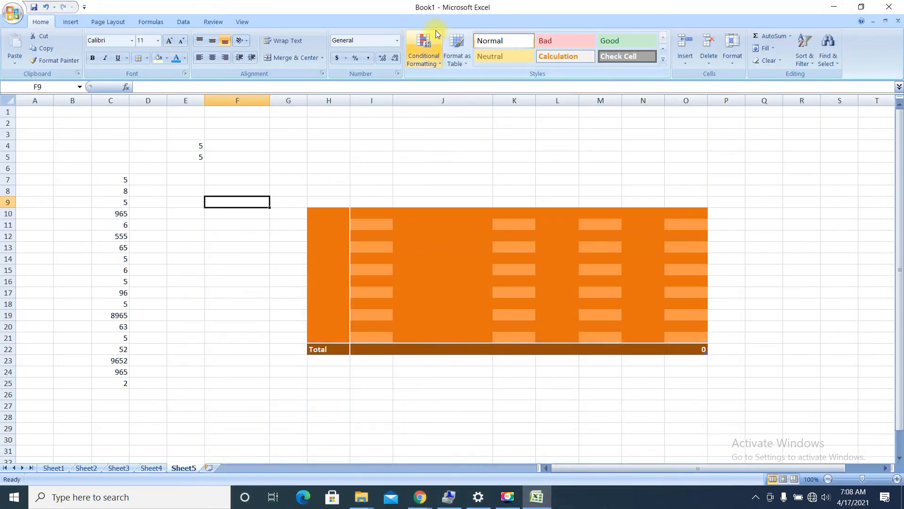
Delete the whole table by selecting range G9:P23 around it and clearing it
{"action": "right_click", "coordinate": [288, 190]}
{"action": "left_click", "coordinate": [531, 191]}
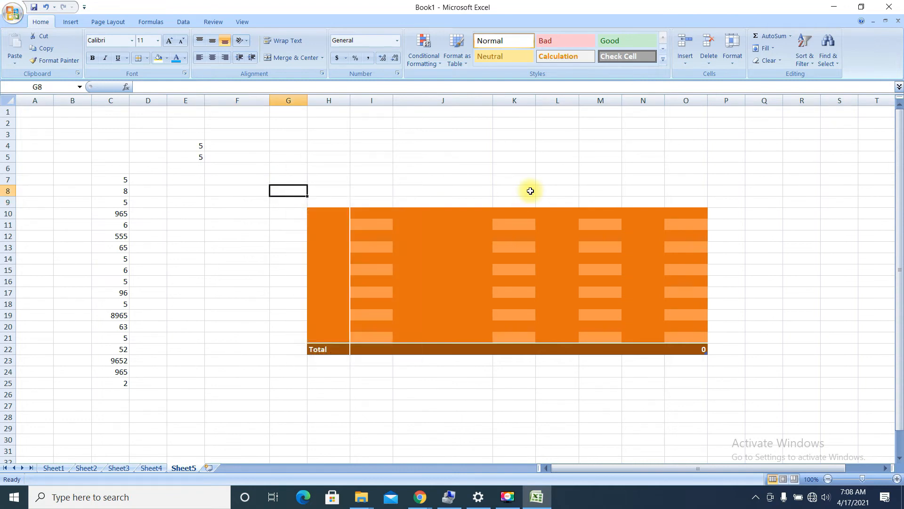
{"action": "left_click_drag", "start_coordinate": [284, 205], "coordinate": [722, 361]}
{"action": "key", "text": "Delete"}
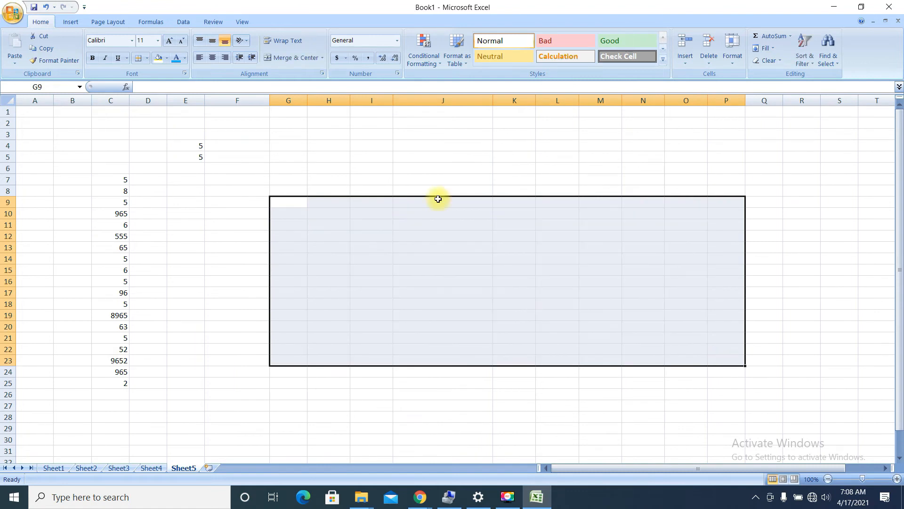
{"action": "left_click", "coordinate": [510, 111]}
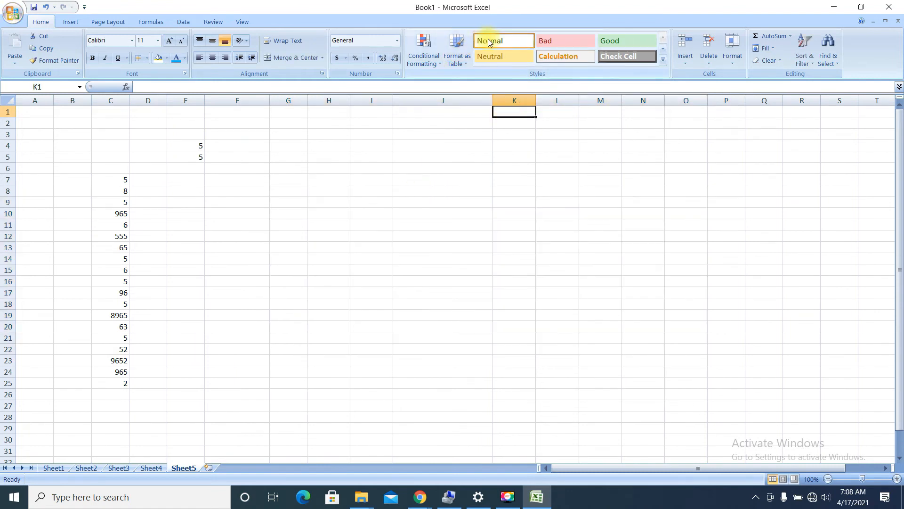
Apply the Accent5, Accent6 and Comma cell styles in turn to cell J7, finishing with Accent3
{"action": "left_click", "coordinate": [412, 178]}
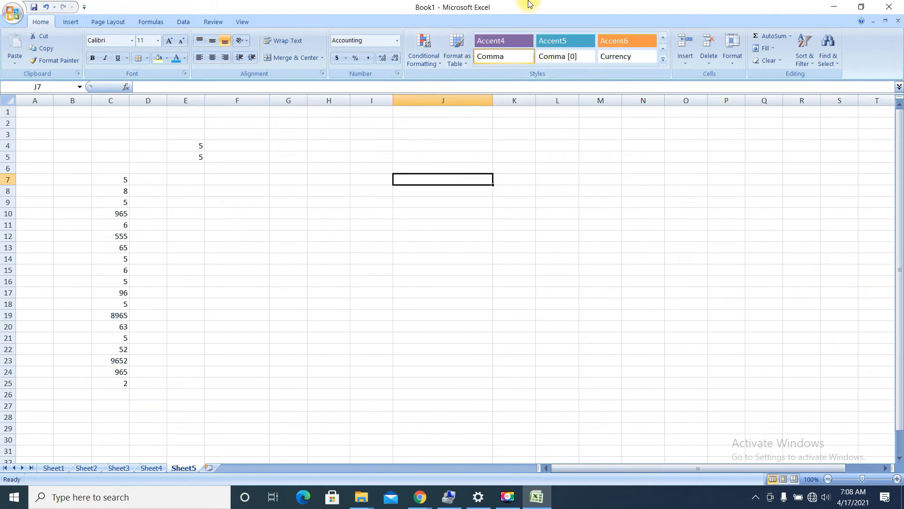
{"action": "left_click", "coordinate": [572, 43]}
{"action": "left_click", "coordinate": [628, 42]}
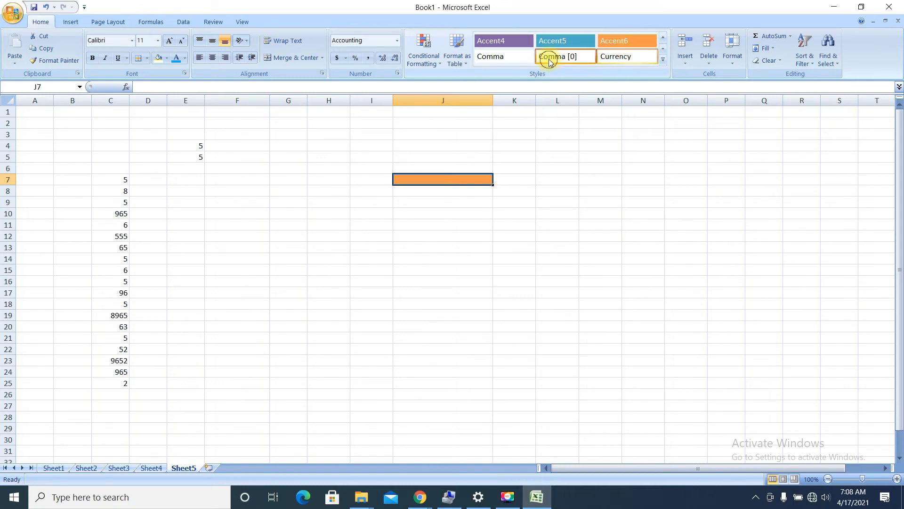
{"action": "left_click", "coordinate": [488, 58]}
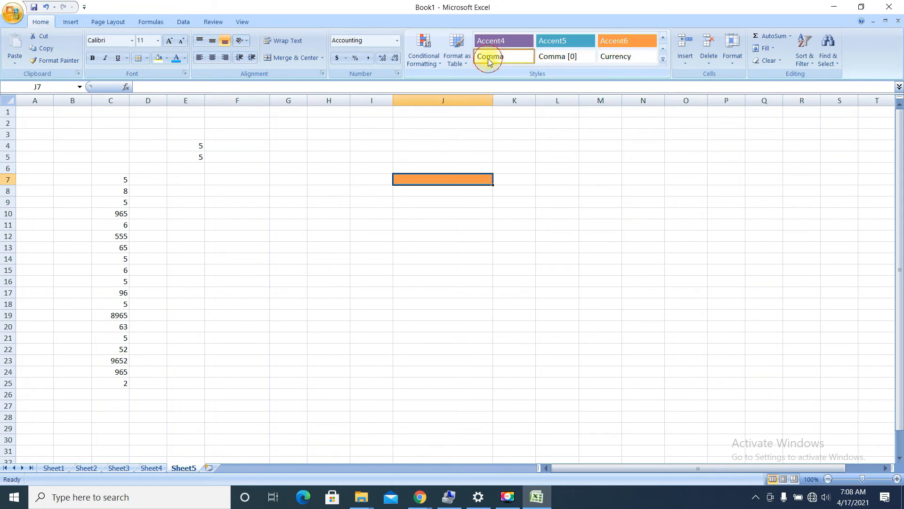
{"action": "left_click", "coordinate": [662, 60]}
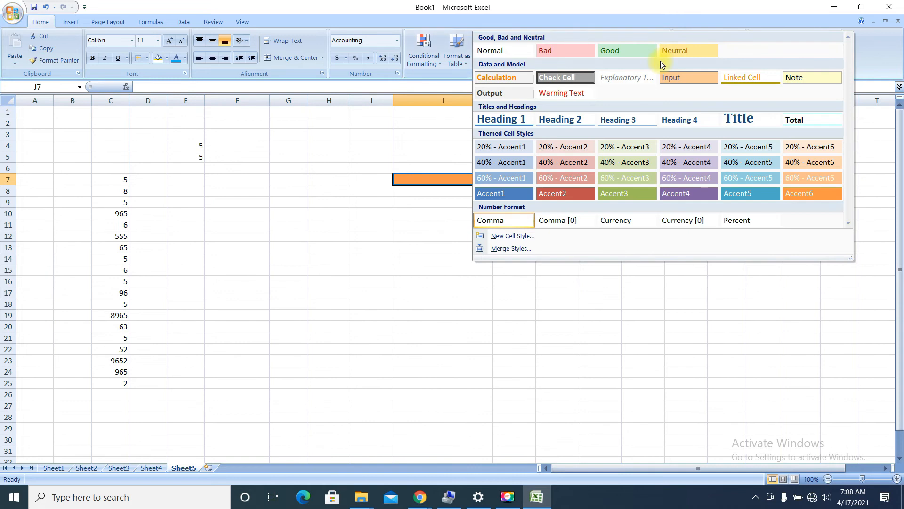
{"action": "left_click", "coordinate": [650, 193]}
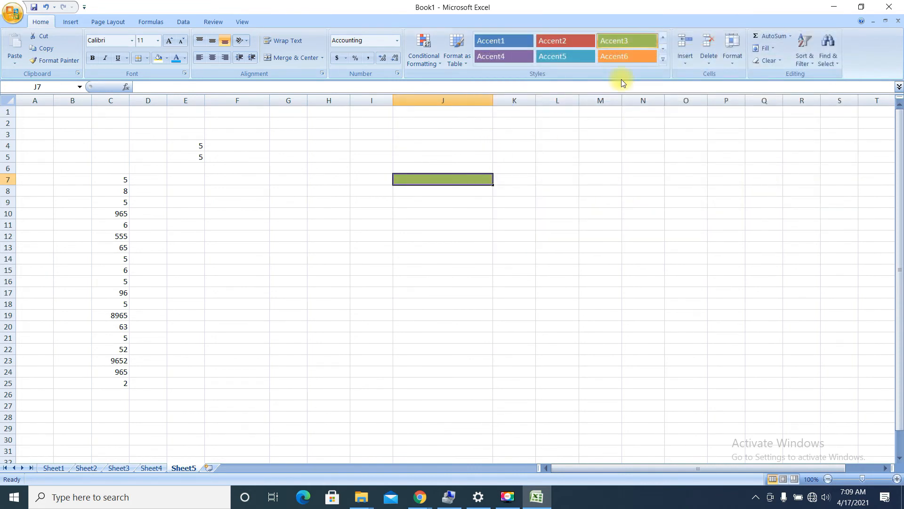
Insert a cell at J7, shifting the existing cells down
{"action": "left_click", "coordinate": [688, 62]}
{"action": "left_click", "coordinate": [699, 76]}
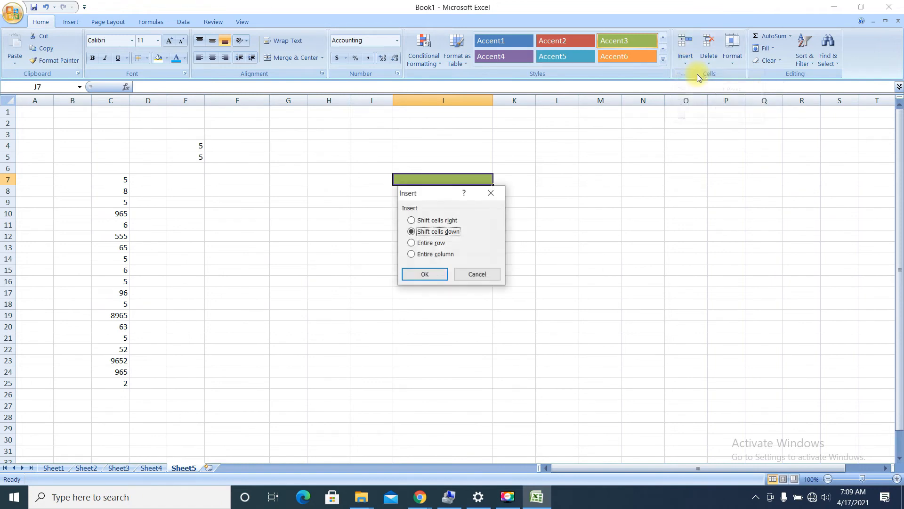
{"action": "left_click", "coordinate": [421, 275]}
{"action": "left_click", "coordinate": [405, 190]}
Apply All Borders to range G13:L22 and check the bordered cells
{"action": "left_click_drag", "start_coordinate": [281, 174], "coordinate": [530, 289]}
{"action": "left_click", "coordinate": [529, 289]}
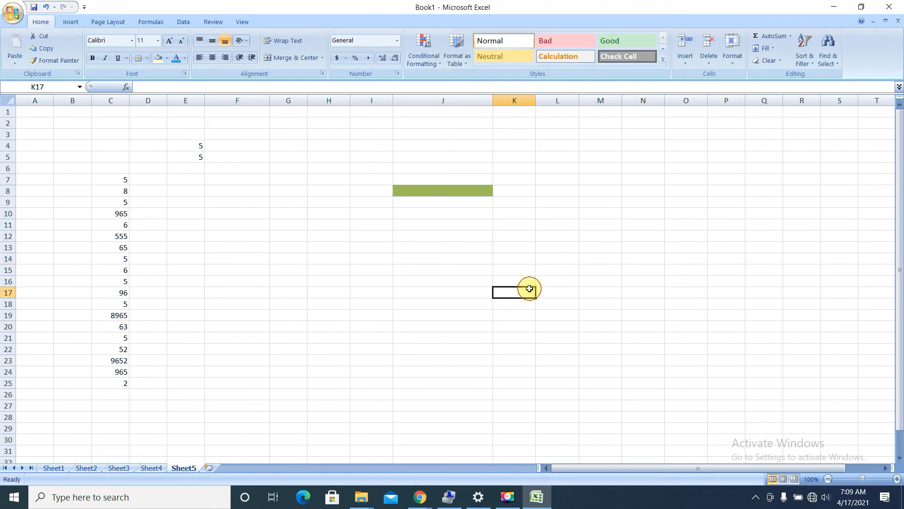
{"action": "left_click_drag", "start_coordinate": [305, 244], "coordinate": [563, 347]}
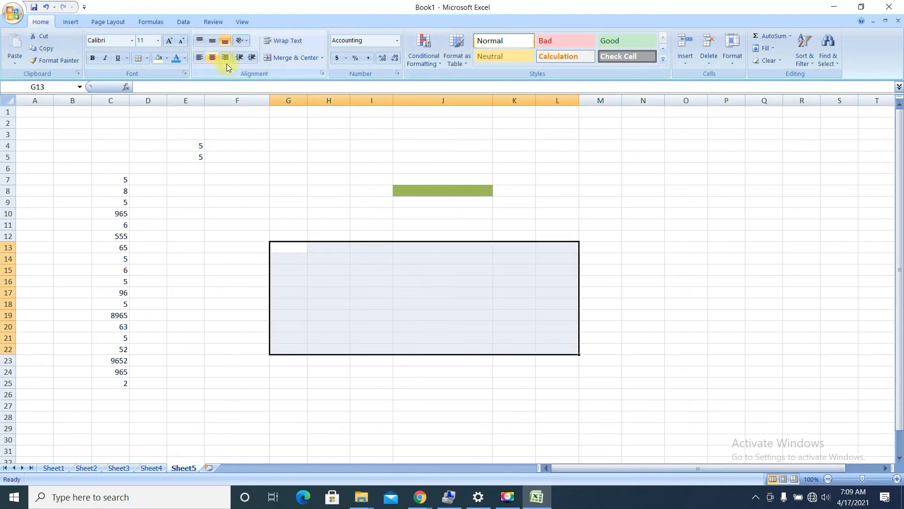
{"action": "left_click", "coordinate": [141, 61]}
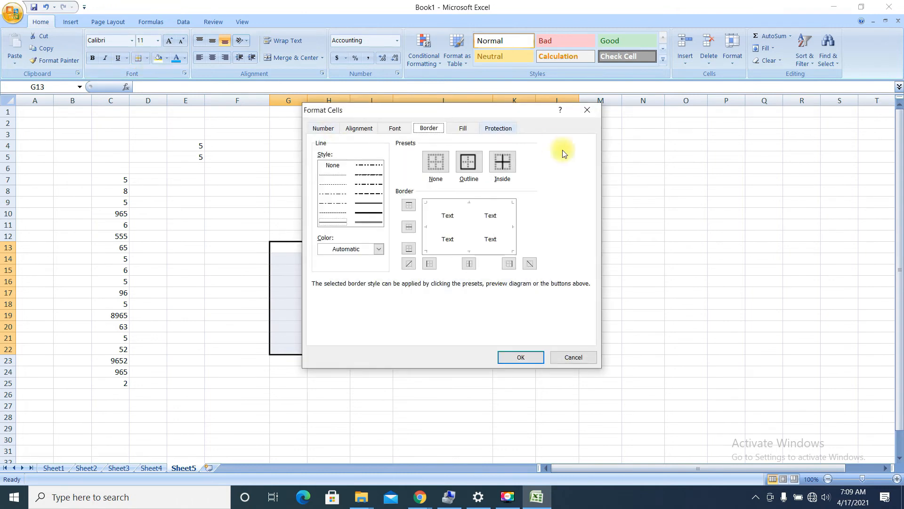
{"action": "left_click", "coordinate": [587, 110]}
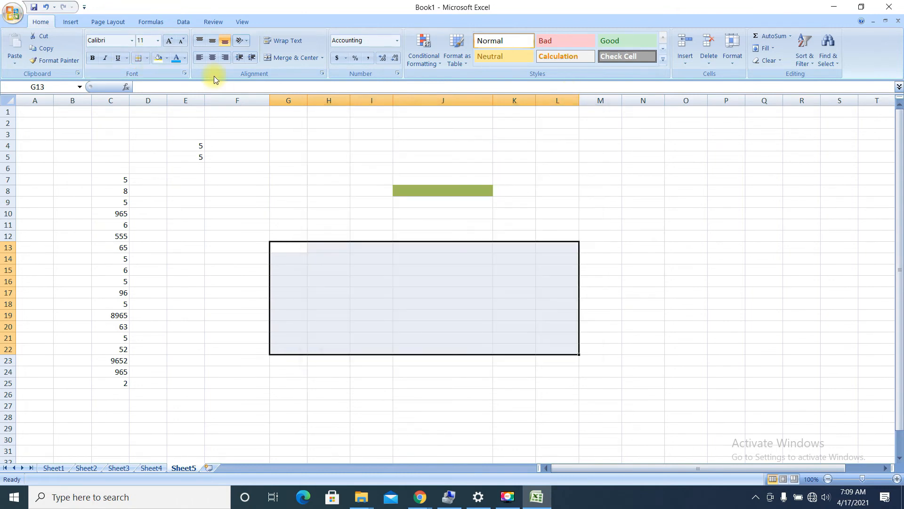
{"action": "left_click", "coordinate": [148, 58]}
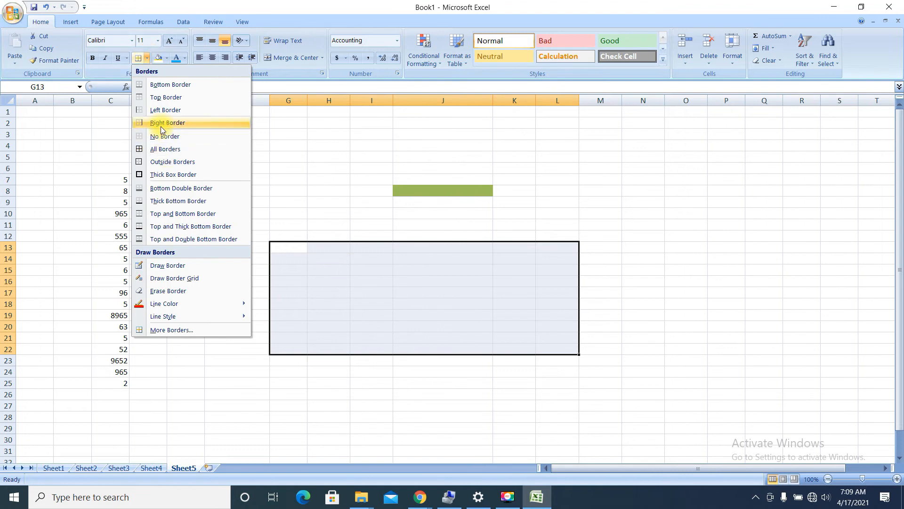
{"action": "left_click", "coordinate": [156, 150]}
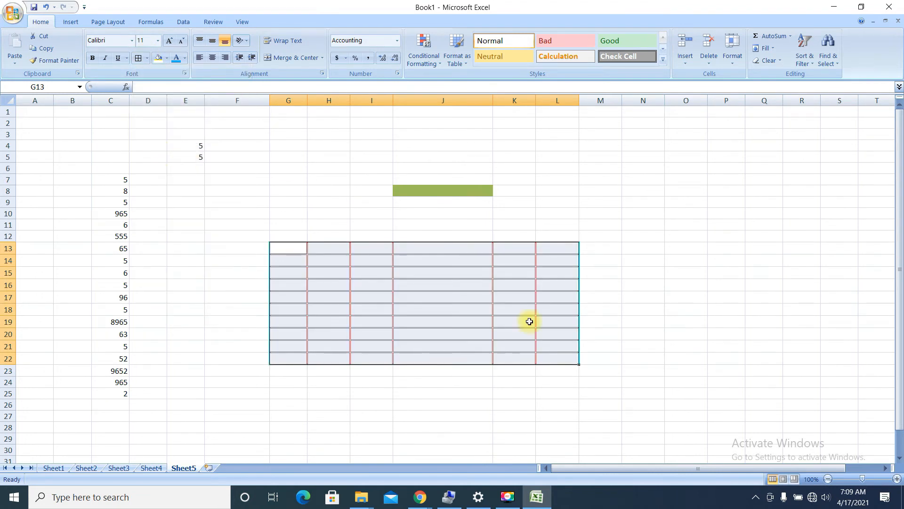
{"action": "left_click", "coordinate": [574, 263]}
{"action": "left_click_drag", "start_coordinate": [283, 249], "coordinate": [515, 334]}
{"action": "left_click", "coordinate": [485, 249]}
Insert a cell at K16 in the bordered grid, shifting cells down
{"action": "left_click", "coordinate": [508, 285]}
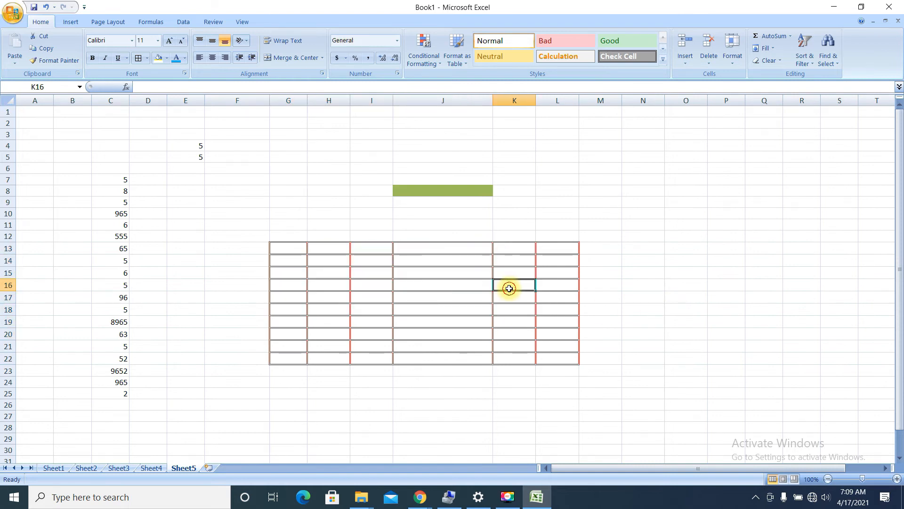
{"action": "left_click", "coordinate": [693, 60]}
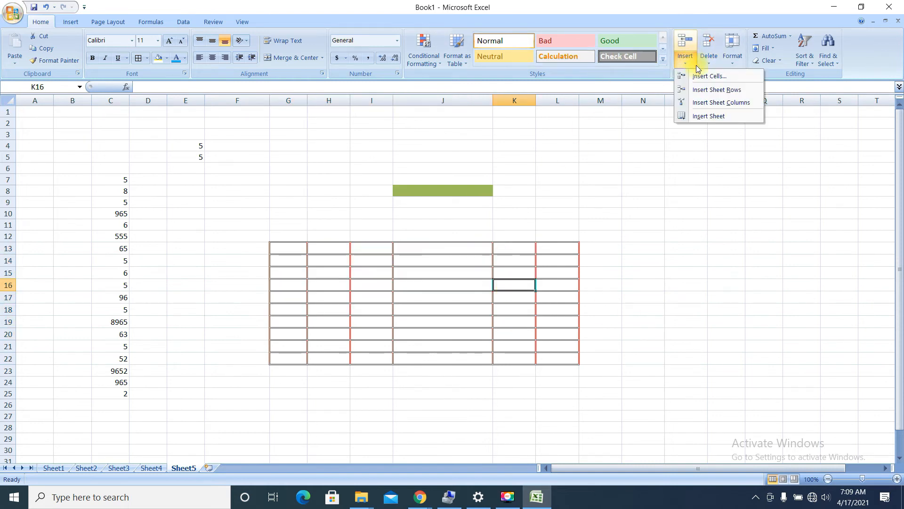
{"action": "left_click", "coordinate": [704, 75]}
{"action": "left_click", "coordinate": [424, 235]}
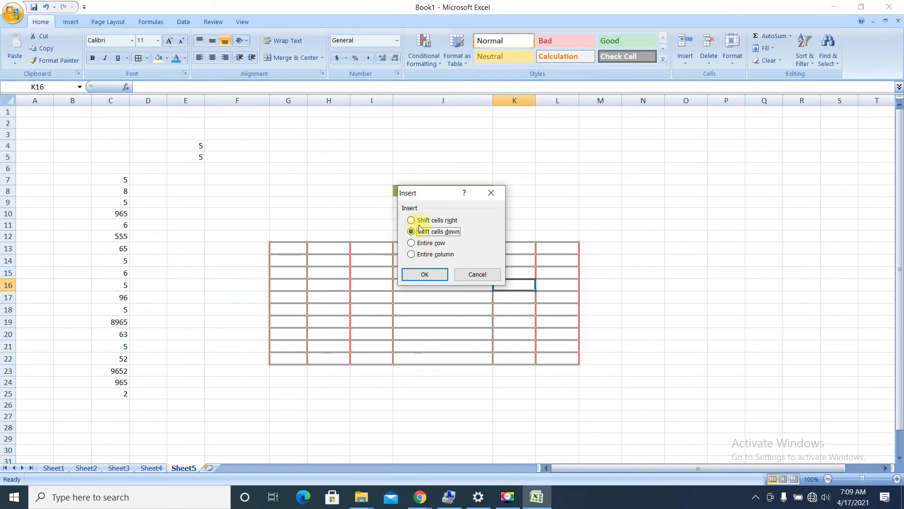
{"action": "left_click", "coordinate": [419, 278]}
Delete cell K23 below the bordered grid, shifting cells left, and select cell K17
{"action": "left_click", "coordinate": [507, 372]}
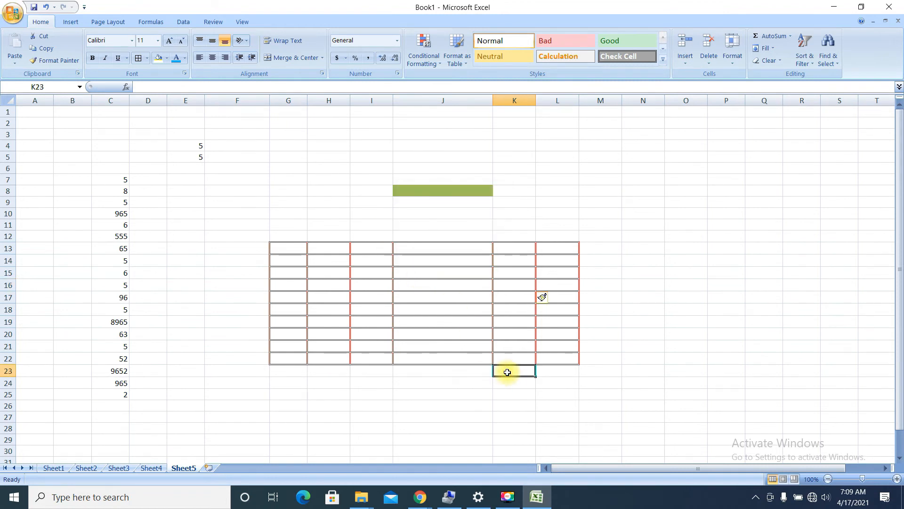
{"action": "left_click", "coordinate": [705, 59]}
{"action": "left_click", "coordinate": [714, 73]}
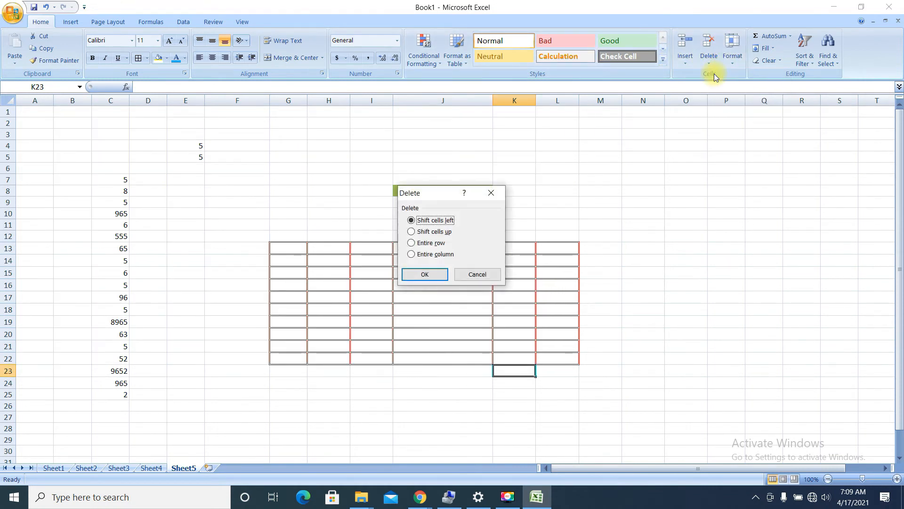
{"action": "left_click", "coordinate": [424, 274]}
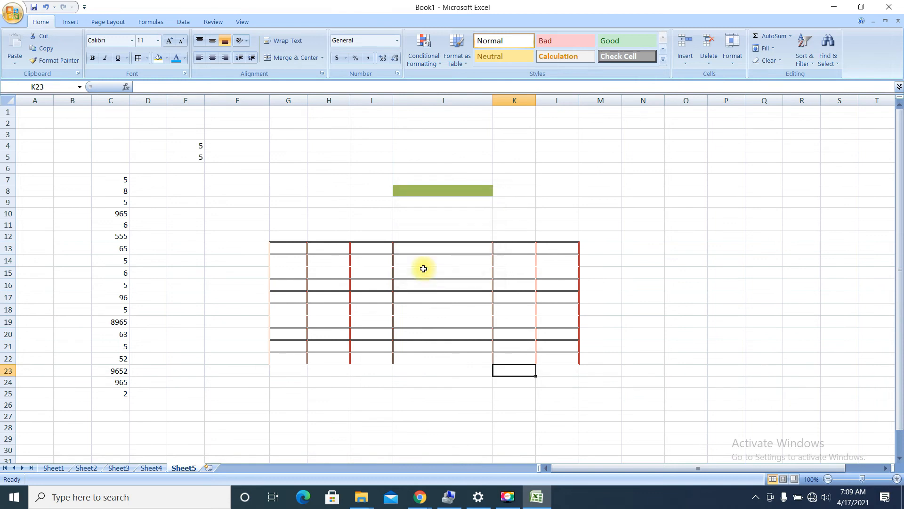
{"action": "left_click", "coordinate": [523, 294]}
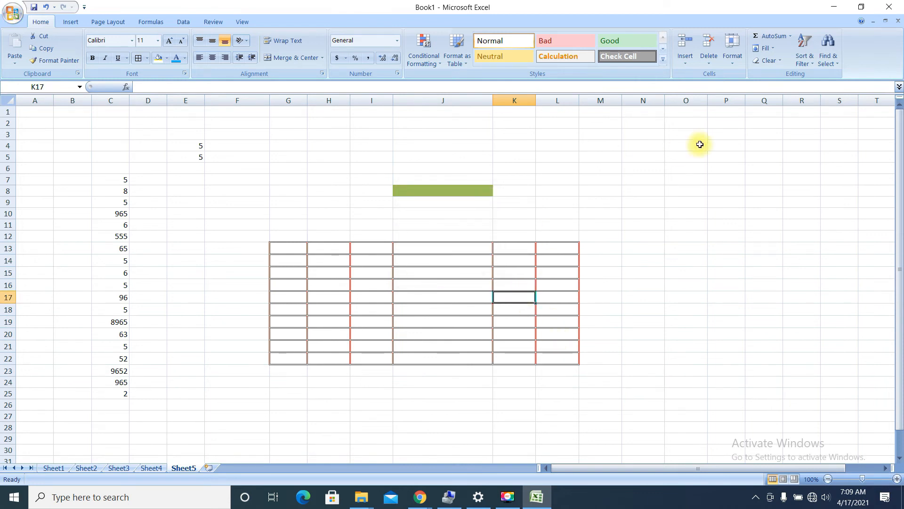
Insert a new sheet row at row 17 of the bordered grid
{"action": "left_click", "coordinate": [696, 65]}
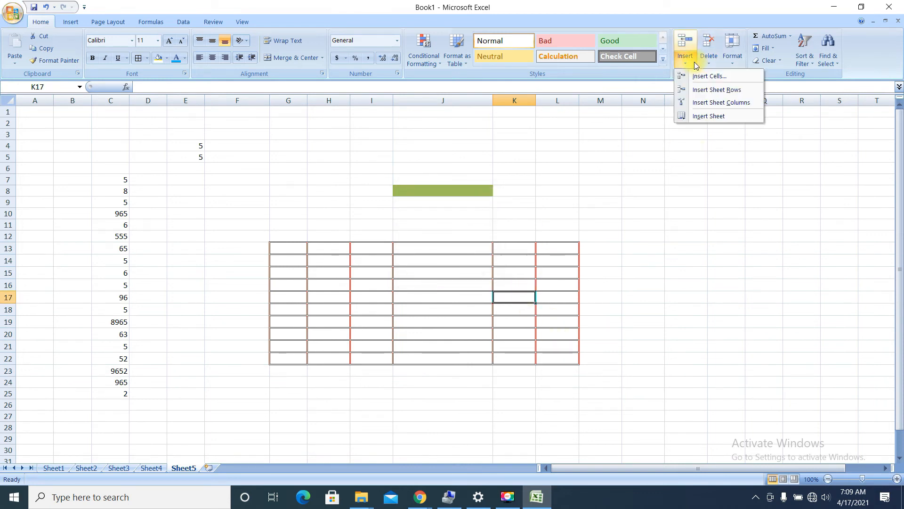
{"action": "left_click", "coordinate": [701, 90]}
{"action": "left_click", "coordinate": [461, 294]}
{"action": "left_click", "coordinate": [520, 247]}
Insert a new sheet column at column L, starting from cell L13
{"action": "left_click", "coordinate": [549, 246]}
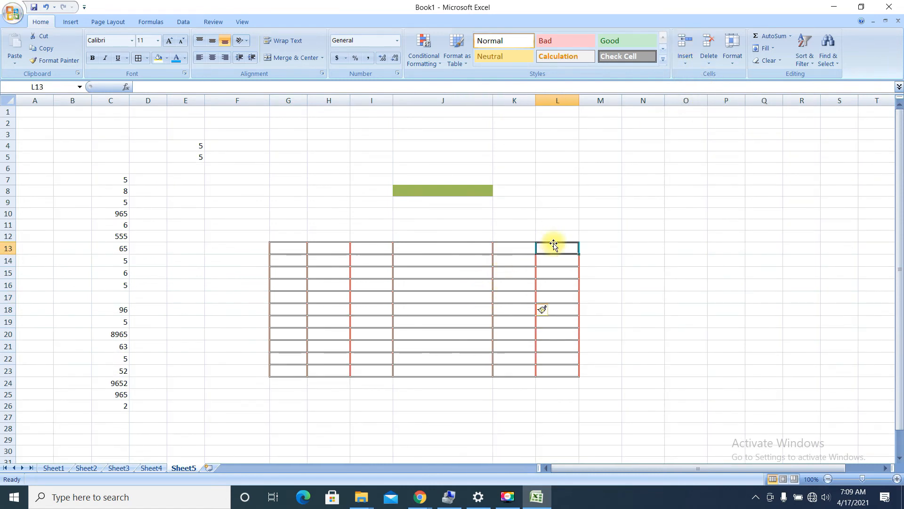
{"action": "left_click", "coordinate": [685, 55]}
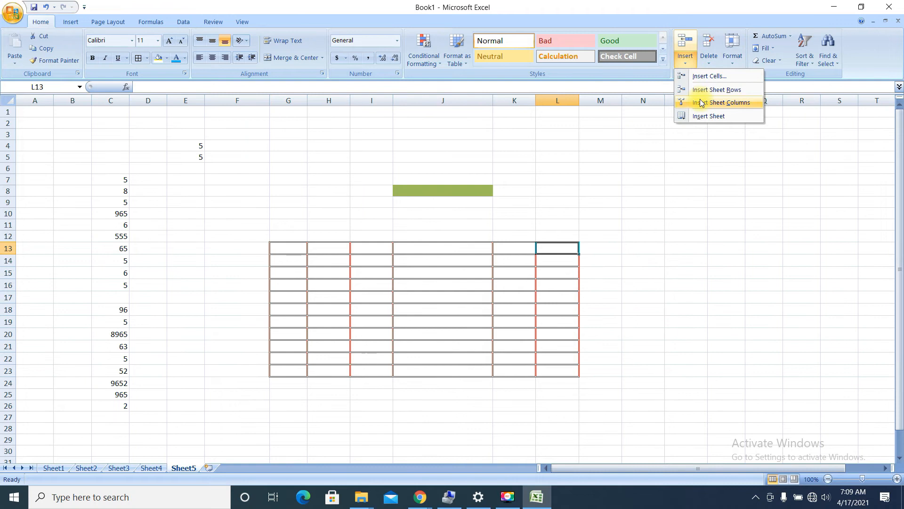
{"action": "left_click", "coordinate": [701, 102]}
{"action": "left_click", "coordinate": [558, 260]}
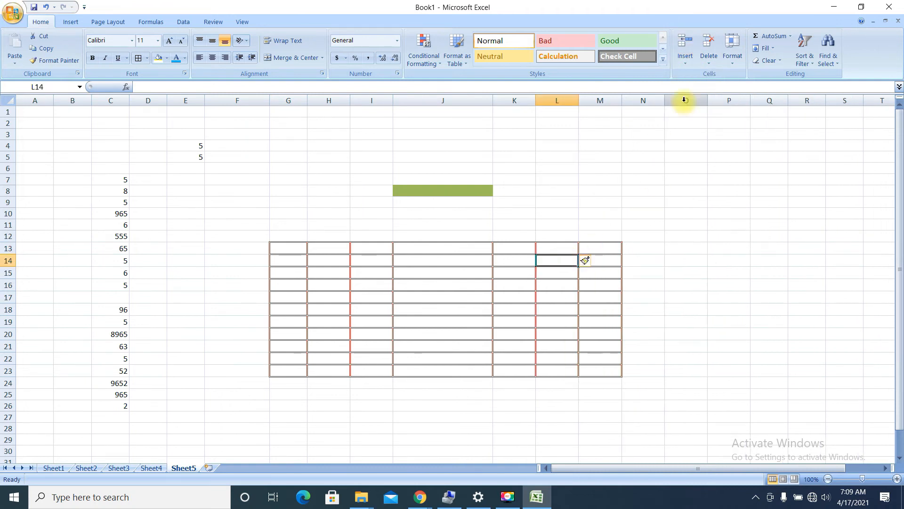
Insert a new worksheet before Sheet5 and return to Sheet5
{"action": "left_click", "coordinate": [686, 56]}
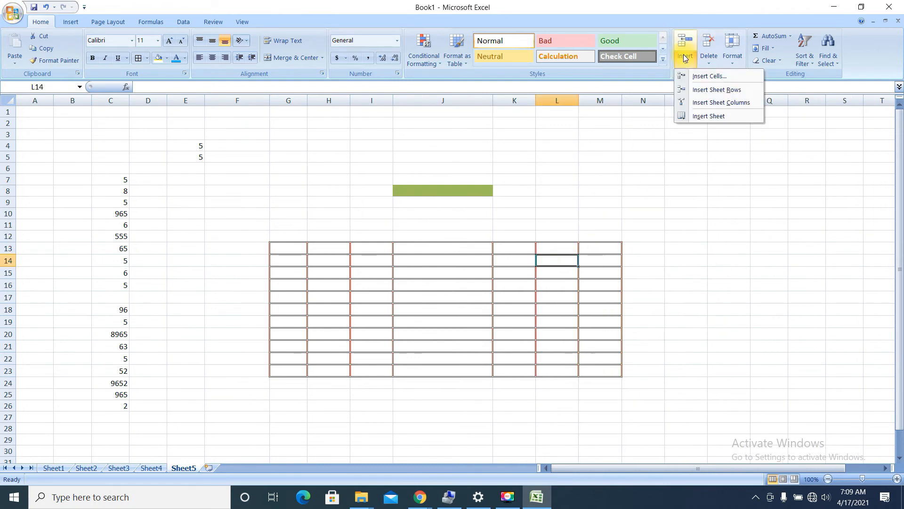
{"action": "left_click", "coordinate": [705, 116]}
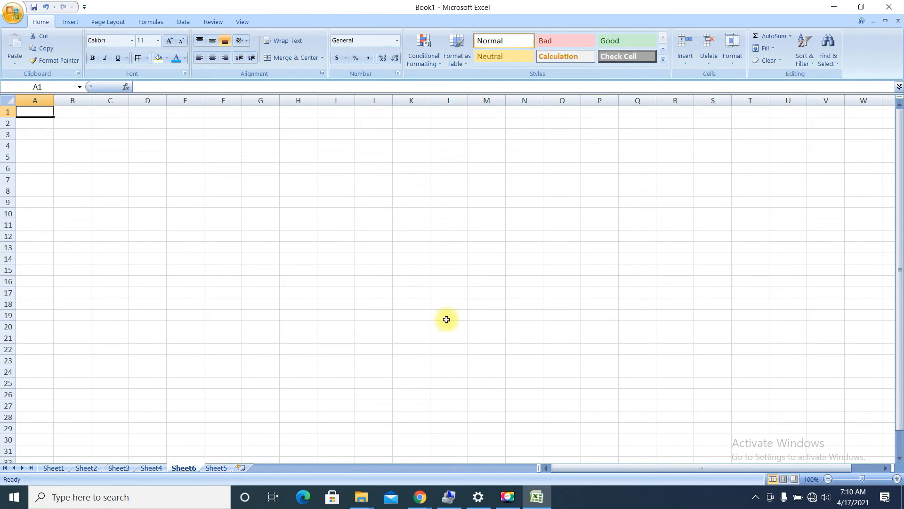
{"action": "left_click", "coordinate": [210, 468]}
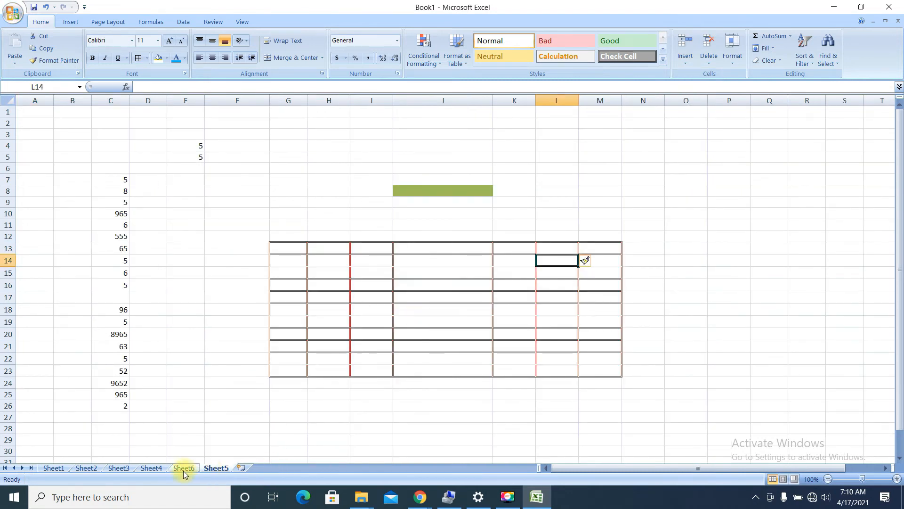
{"action": "left_click_drag", "start_coordinate": [182, 468], "coordinate": [224, 470]}
{"action": "left_click", "coordinate": [218, 469]}
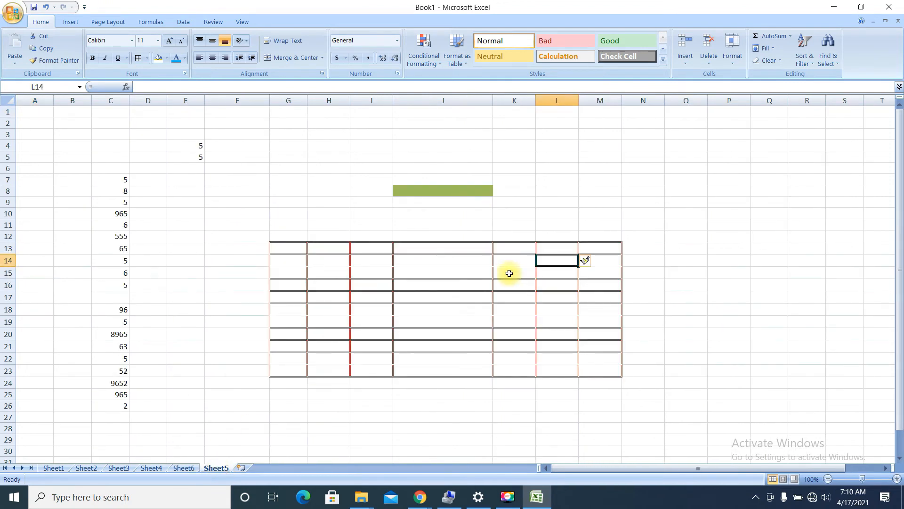
Delete the sheet column and the sheet row of cell J15 in the bordered grid
{"action": "left_click", "coordinate": [467, 271]}
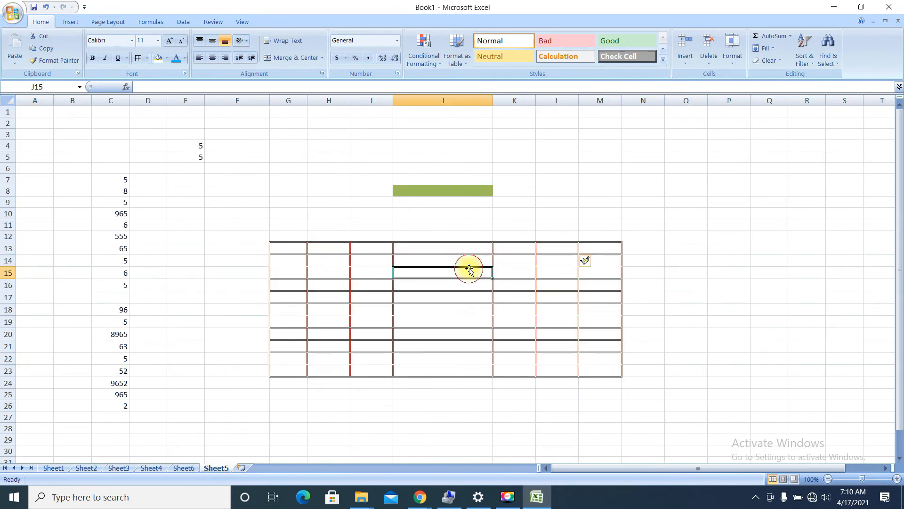
{"action": "left_click", "coordinate": [709, 60]}
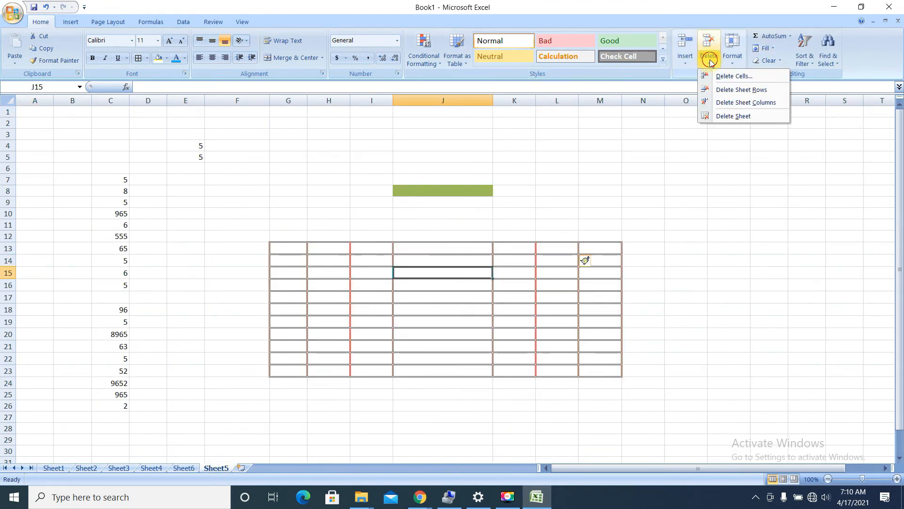
{"action": "left_click", "coordinate": [717, 101]}
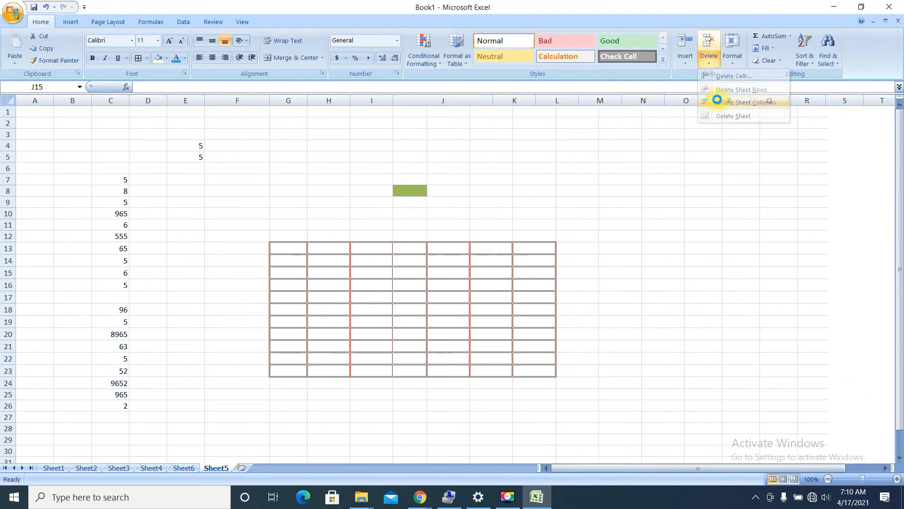
{"action": "left_click", "coordinate": [716, 60]}
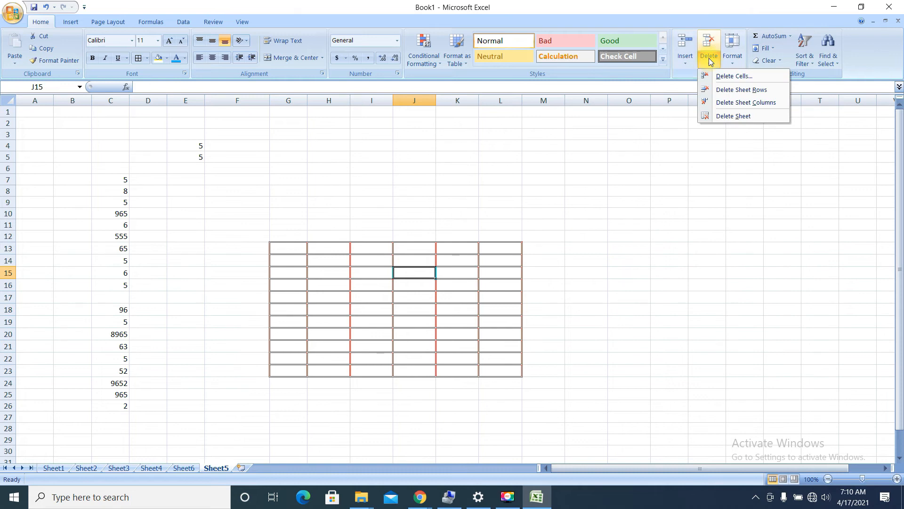
{"action": "left_click", "coordinate": [722, 90]}
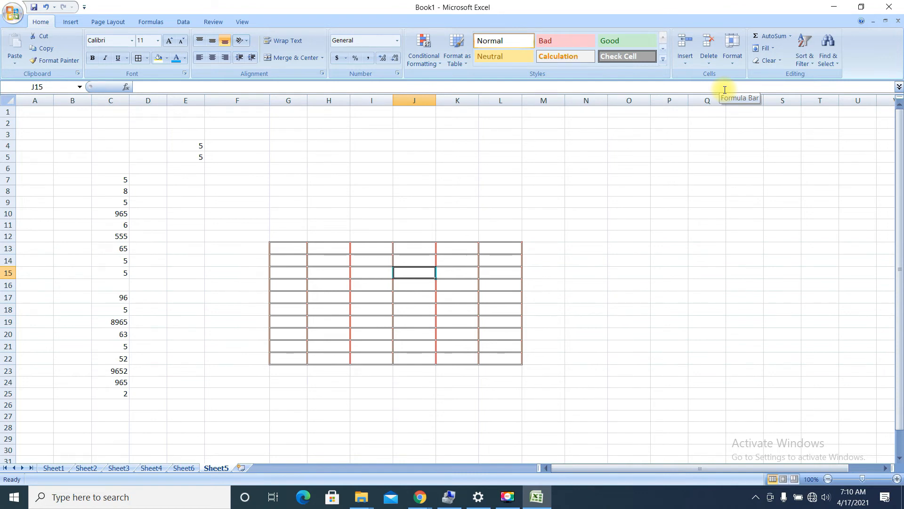
Set the height of row 15 to 20 and check the cells in and around the resized row
{"action": "left_click", "coordinate": [735, 64]}
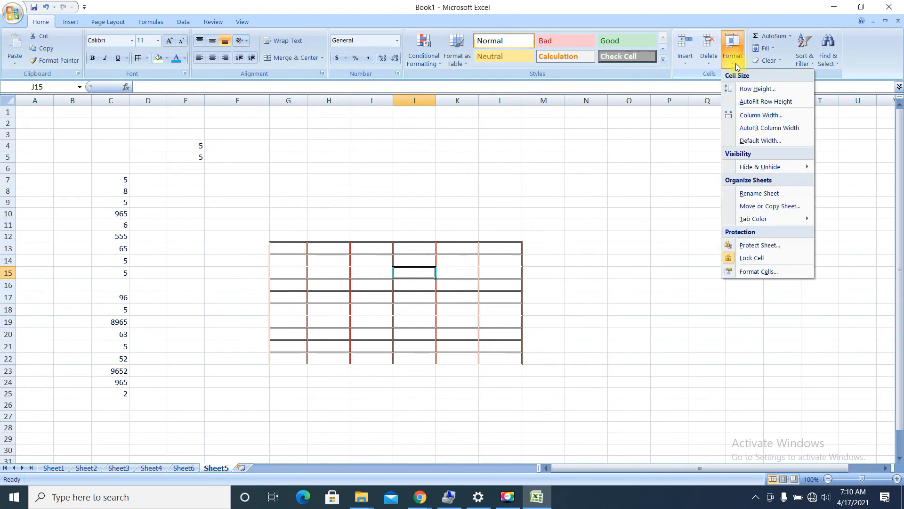
{"action": "left_click", "coordinate": [738, 90]}
{"action": "type", "text": "20"}
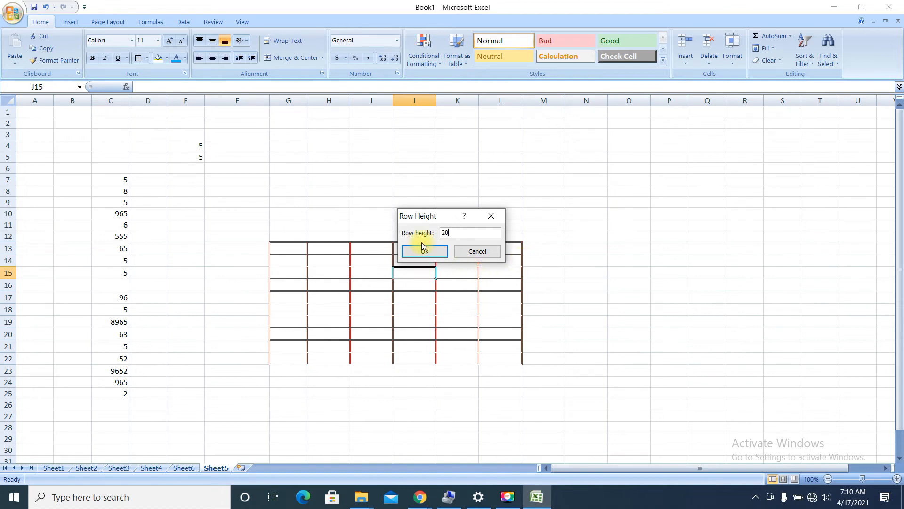
{"action": "left_click", "coordinate": [425, 251]}
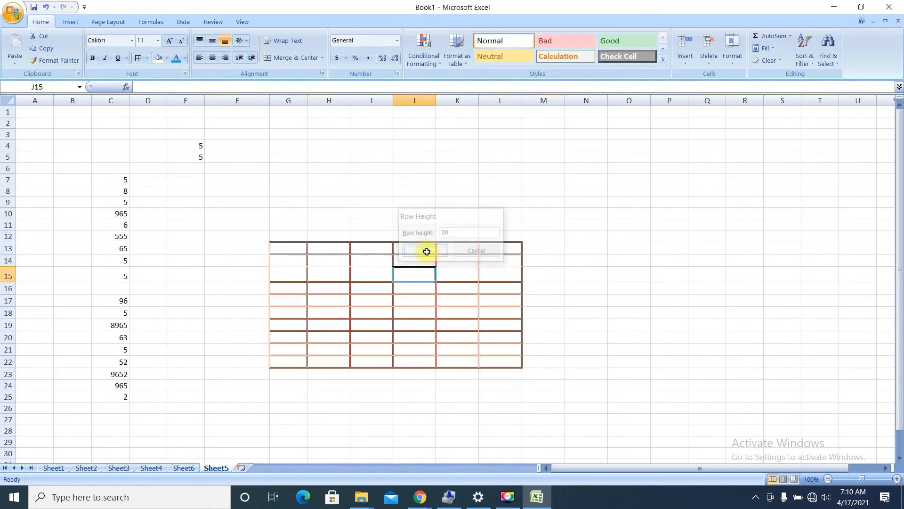
{"action": "left_click", "coordinate": [371, 259]}
{"action": "left_click", "coordinate": [408, 276]}
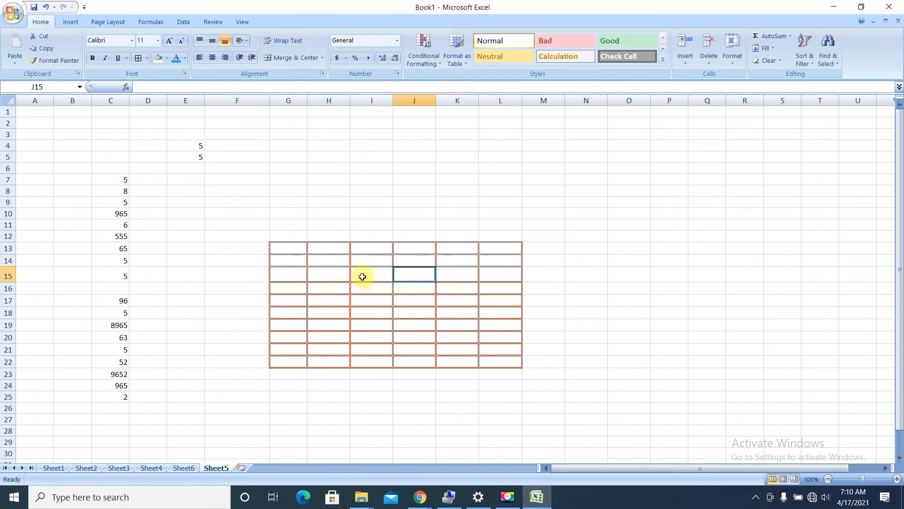
{"action": "left_click", "coordinate": [362, 276]}
{"action": "left_click", "coordinate": [337, 259]}
{"action": "left_click", "coordinate": [333, 274]}
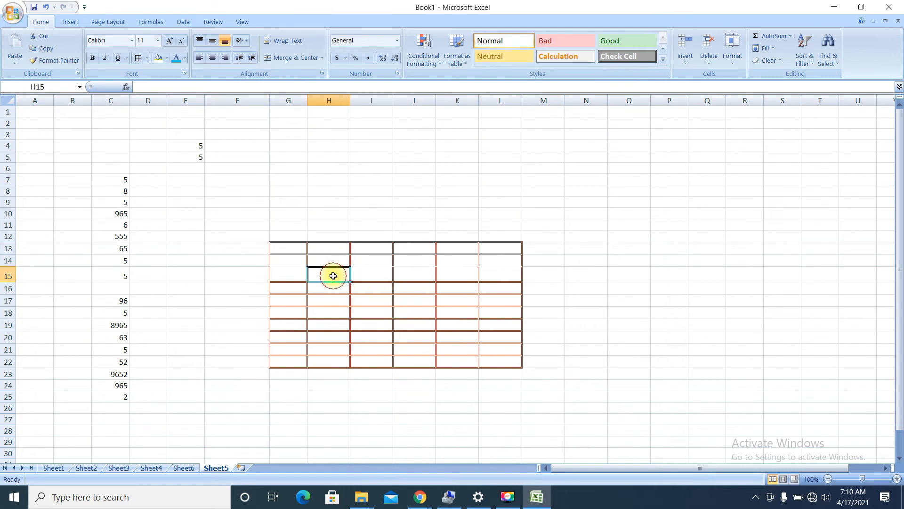
{"action": "left_click", "coordinate": [392, 276]}
{"action": "left_click", "coordinate": [413, 287]}
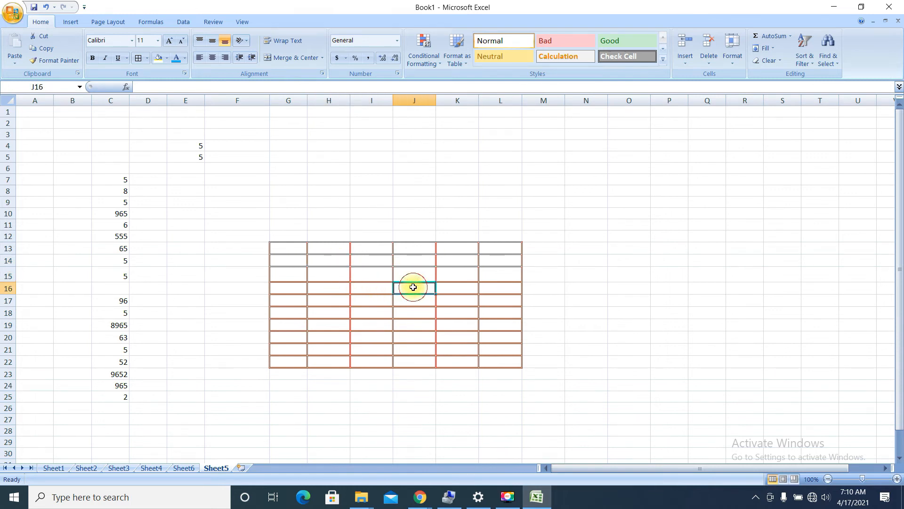
Enter a larger column width for column J from cell J14 and check the neighbouring cells
{"action": "left_click", "coordinate": [410, 258]}
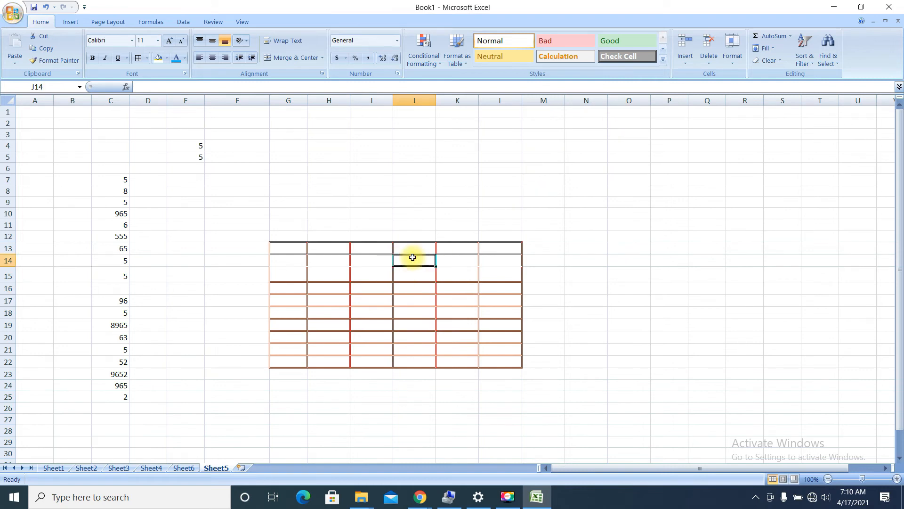
{"action": "left_click", "coordinate": [733, 55]}
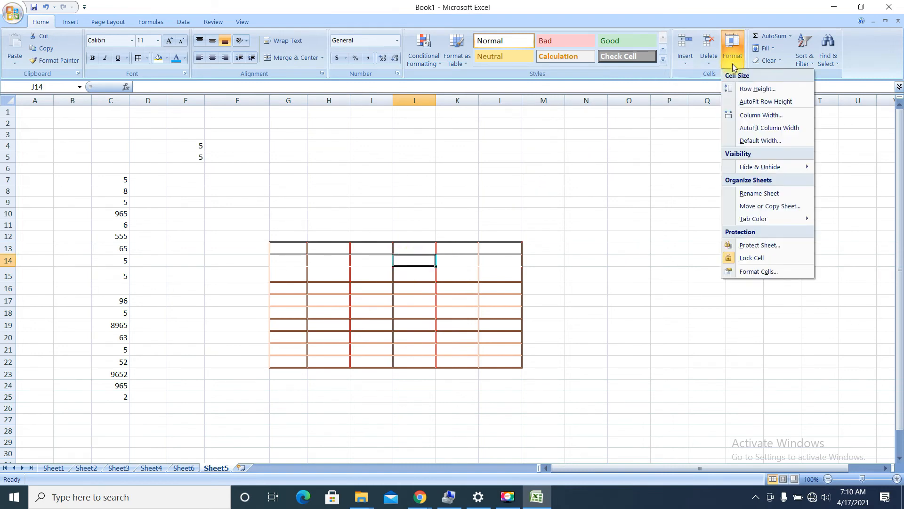
{"action": "left_click", "coordinate": [752, 116]}
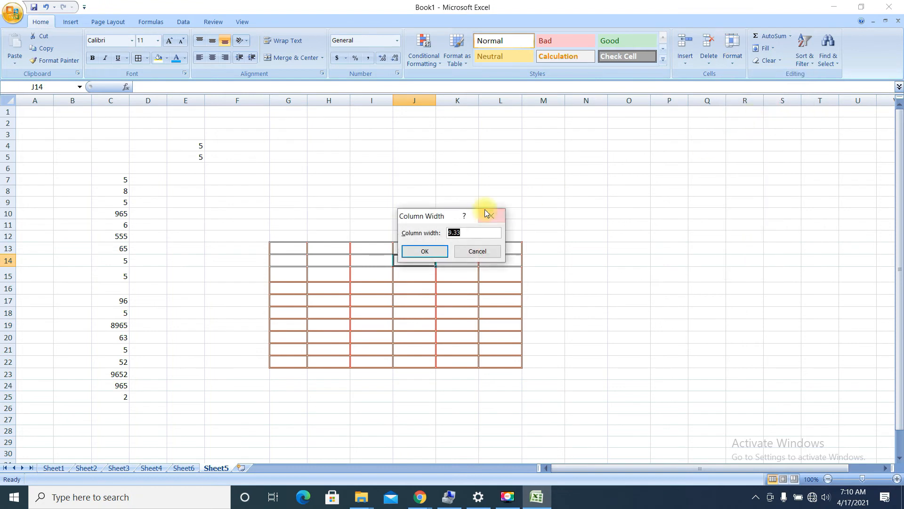
{"action": "type", "text": "200"}
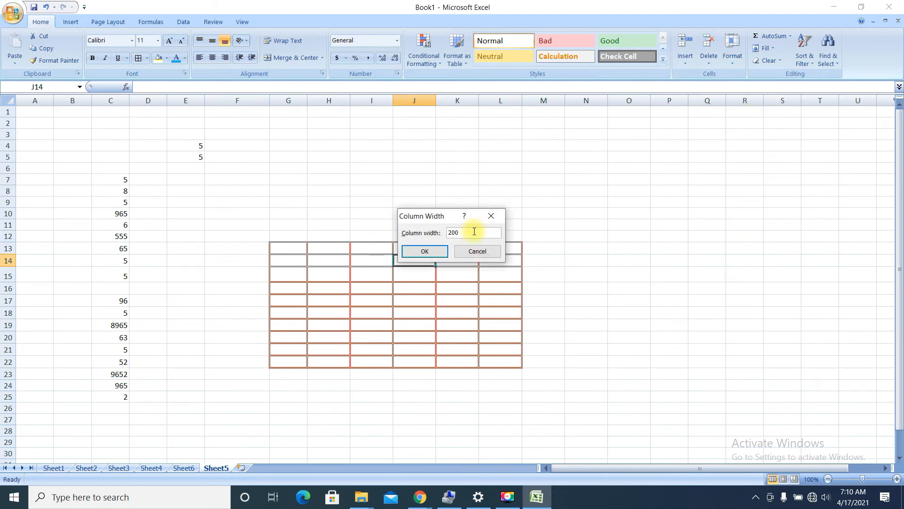
{"action": "left_click", "coordinate": [427, 253]}
{"action": "left_click", "coordinate": [423, 248]}
{"action": "left_click", "coordinate": [499, 257]}
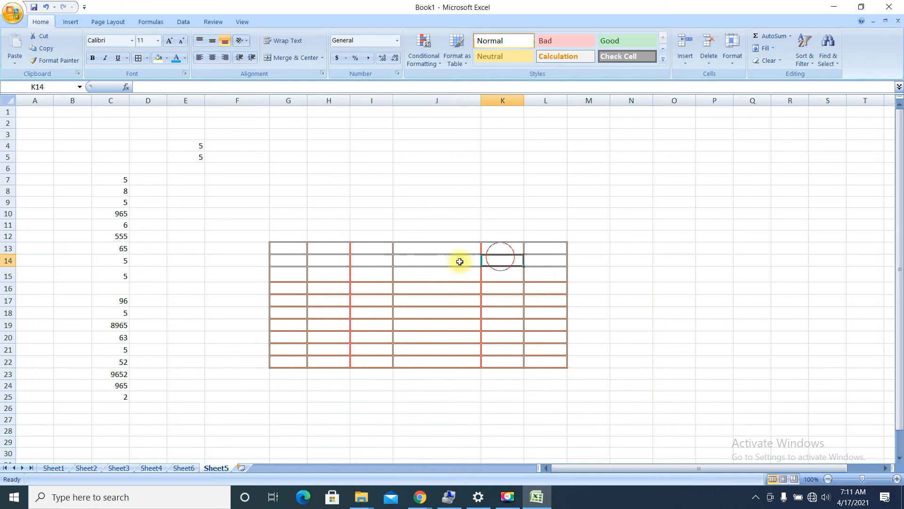
{"action": "left_click", "coordinate": [460, 261]}
{"action": "left_click", "coordinate": [438, 250]}
{"action": "left_click", "coordinate": [368, 256]}
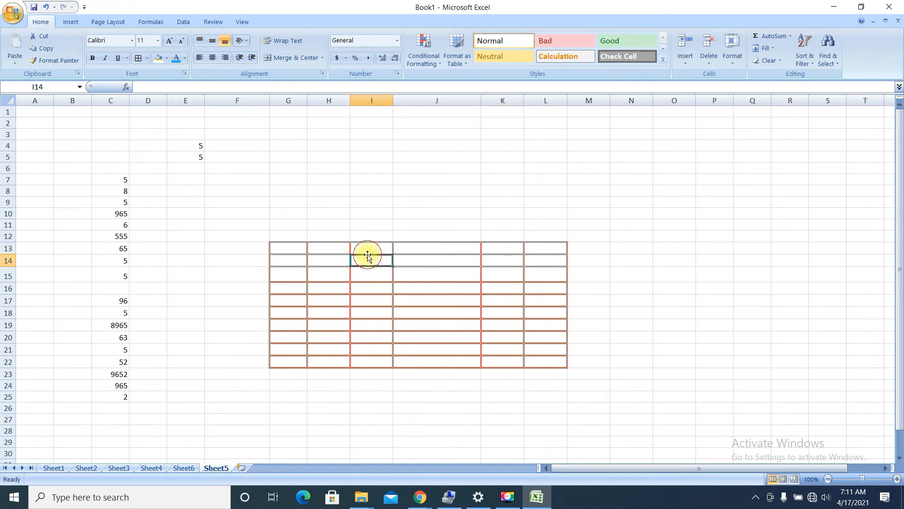
Apply AutoFit Column Width and AutoFit Row Height to cell J13
{"action": "left_click", "coordinate": [448, 251]}
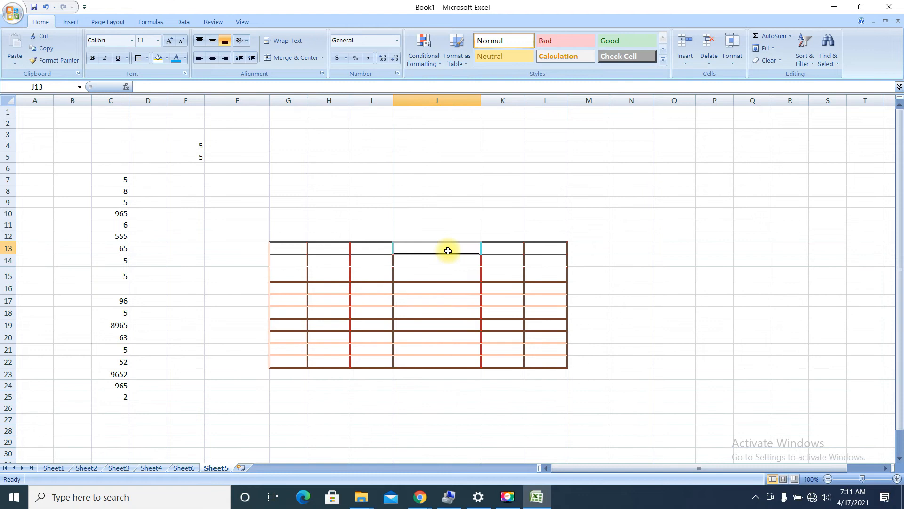
{"action": "left_click", "coordinate": [732, 56]}
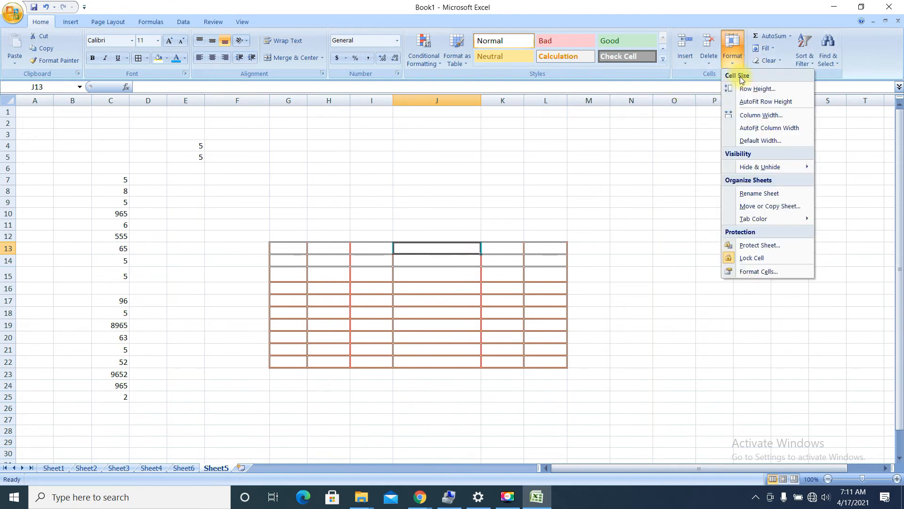
{"action": "left_click", "coordinate": [739, 127]}
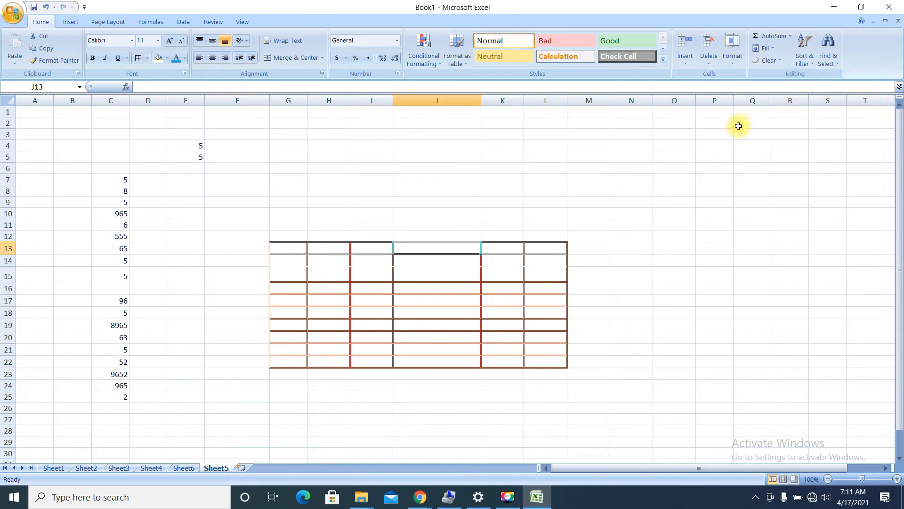
{"action": "left_click", "coordinate": [732, 64]}
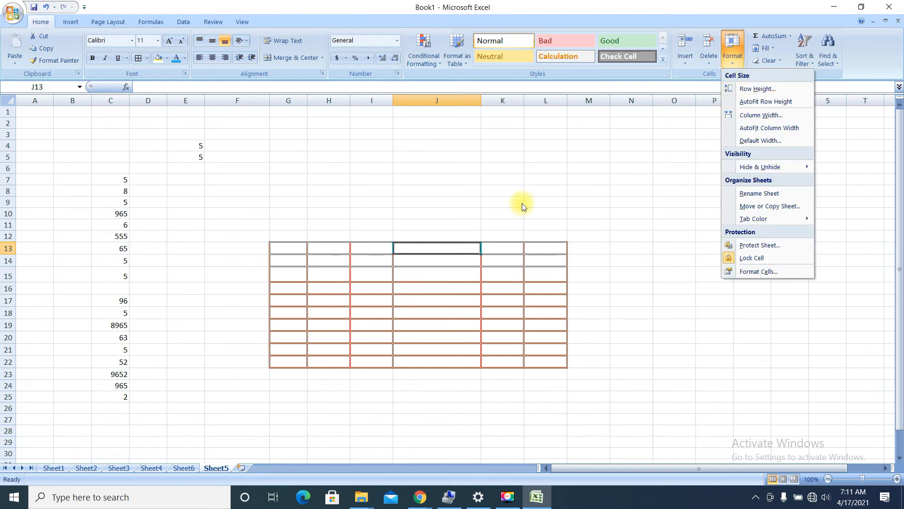
{"action": "left_click", "coordinate": [748, 102]}
Hide column J of the bordered grid
{"action": "left_click", "coordinate": [736, 64]}
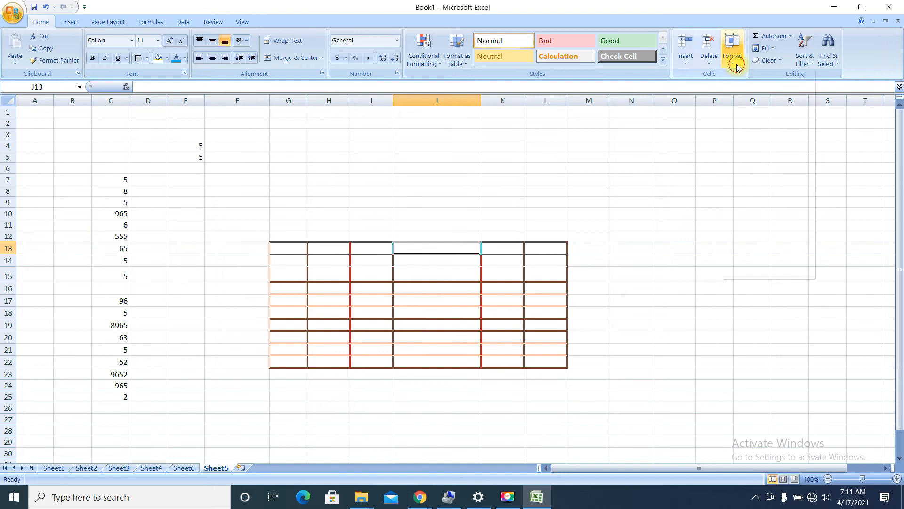
{"action": "mouse_move", "coordinate": [755, 170]}
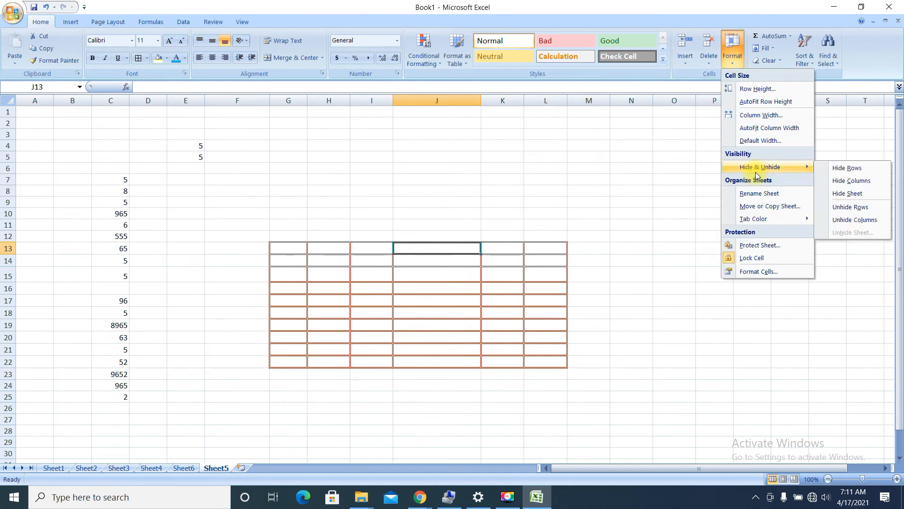
{"action": "left_click", "coordinate": [864, 181]}
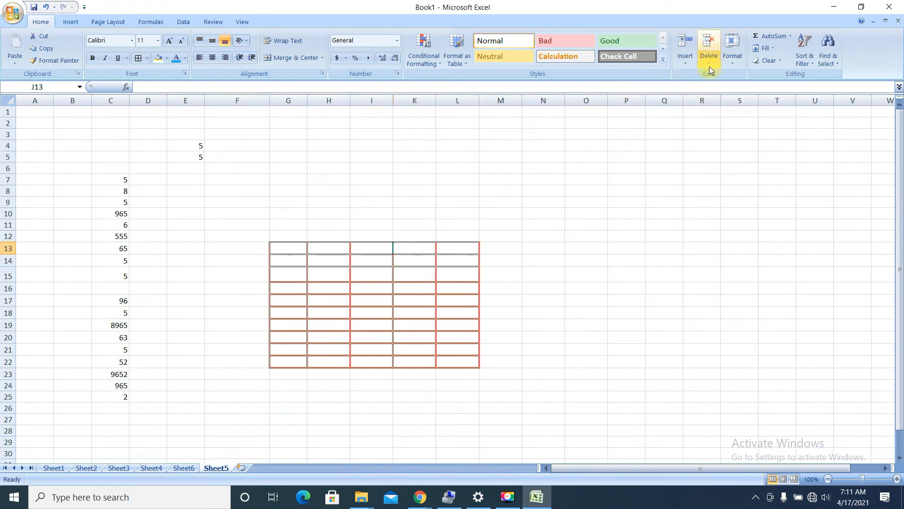
Unhide the hidden column J
{"action": "left_click", "coordinate": [723, 64]}
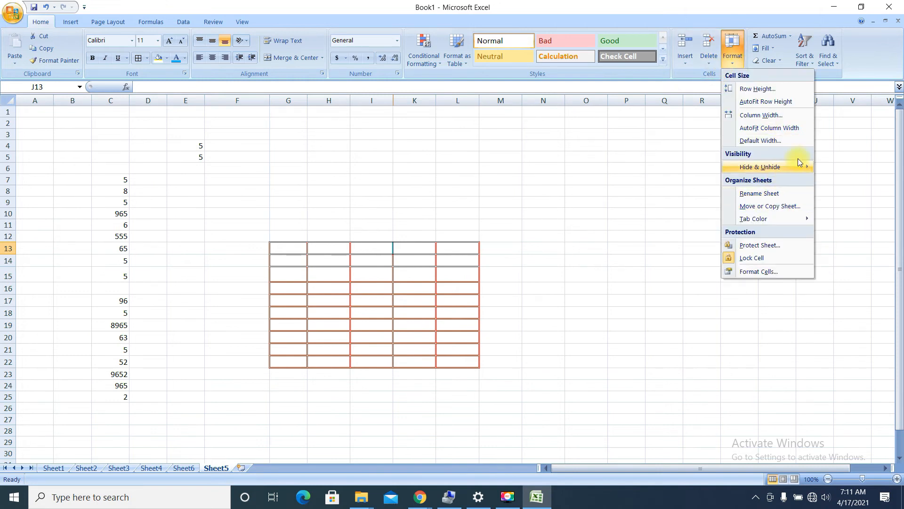
{"action": "mouse_move", "coordinate": [799, 161]}
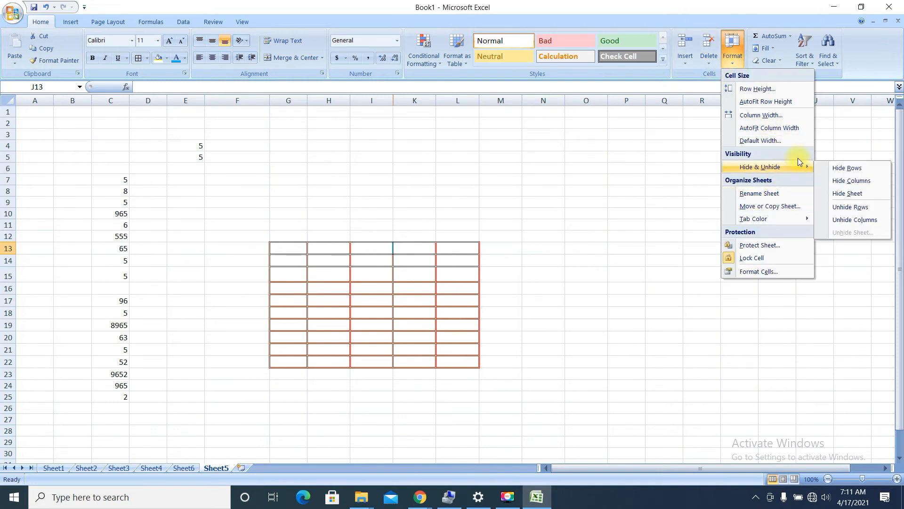
{"action": "left_click", "coordinate": [864, 223]}
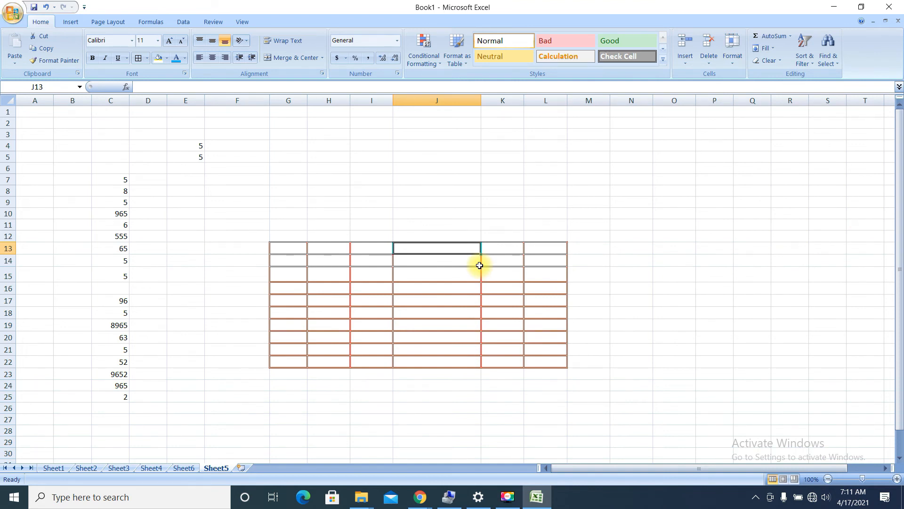
Rename the Sheet5 worksheet as micro
{"action": "left_click", "coordinate": [733, 52]}
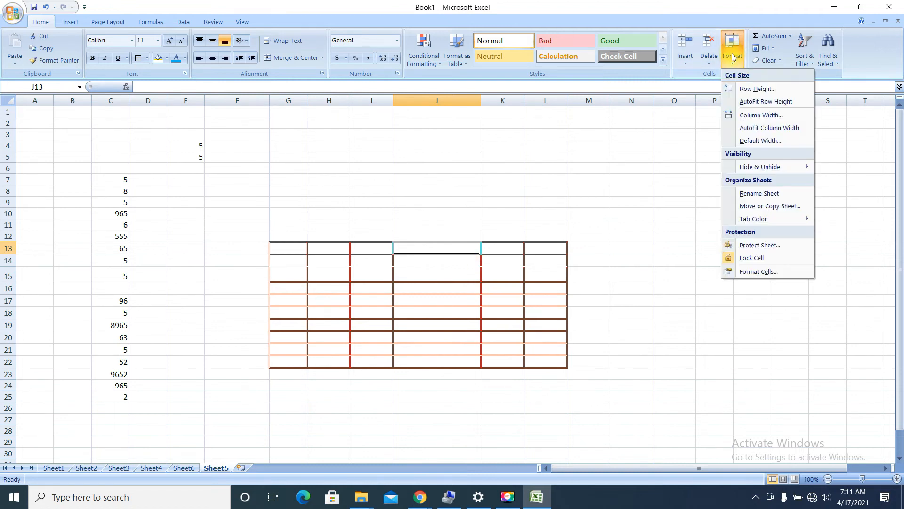
{"action": "mouse_move", "coordinate": [796, 168]}
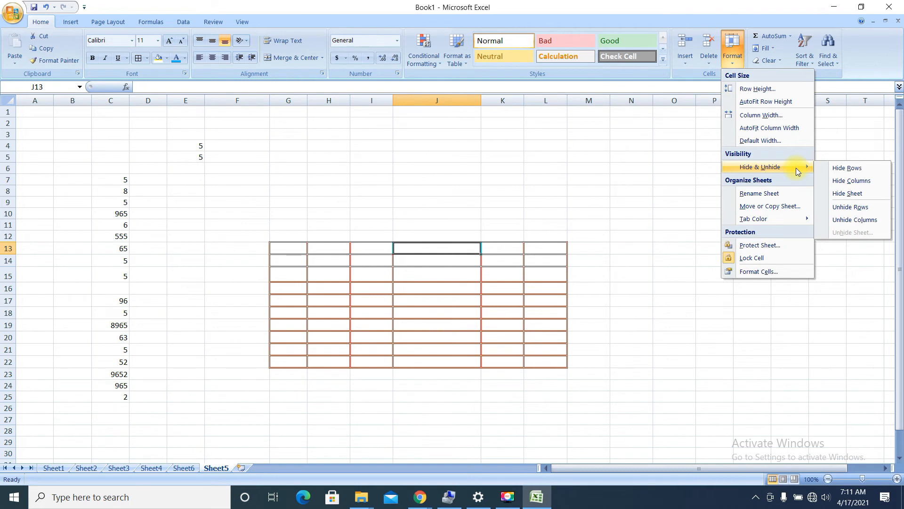
{"action": "left_click", "coordinate": [759, 193]}
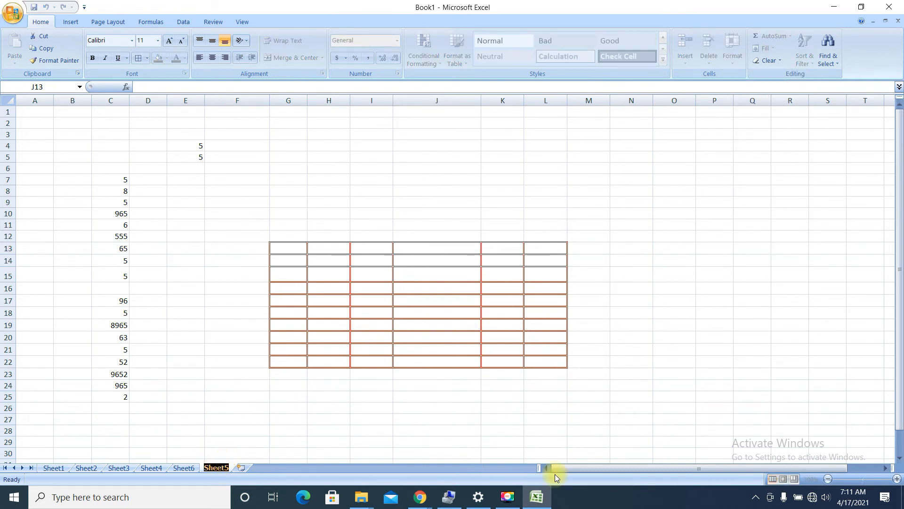
{"action": "type", "text": "micro"}
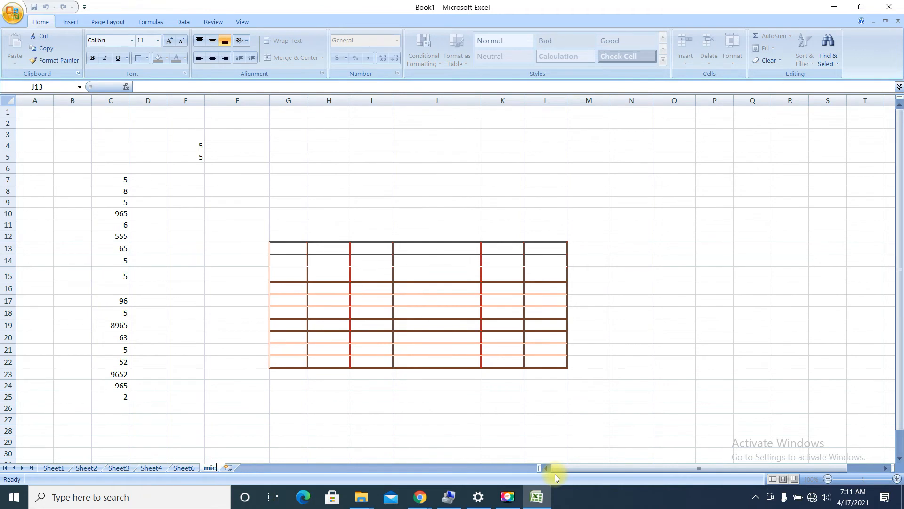
{"action": "left_click", "coordinate": [560, 344]}
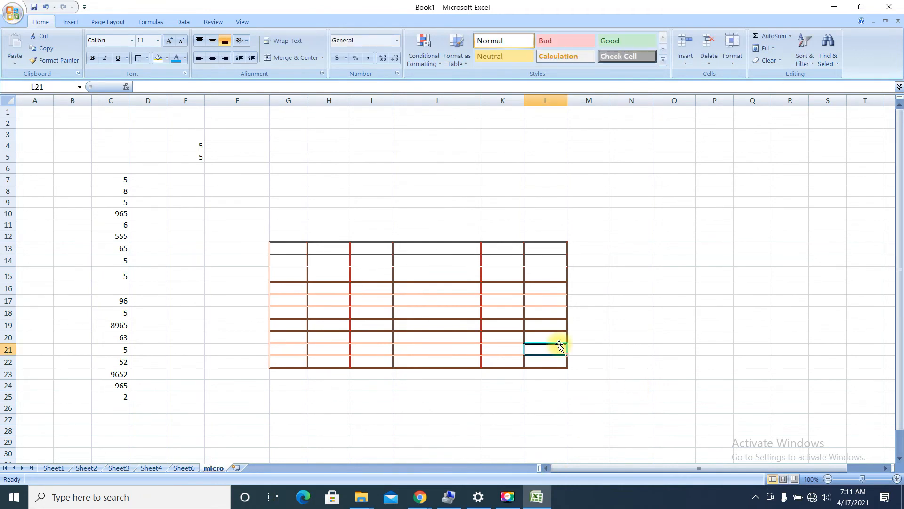
Move the micro sheet before Sheet6 within Book1
{"action": "left_click", "coordinate": [736, 63]}
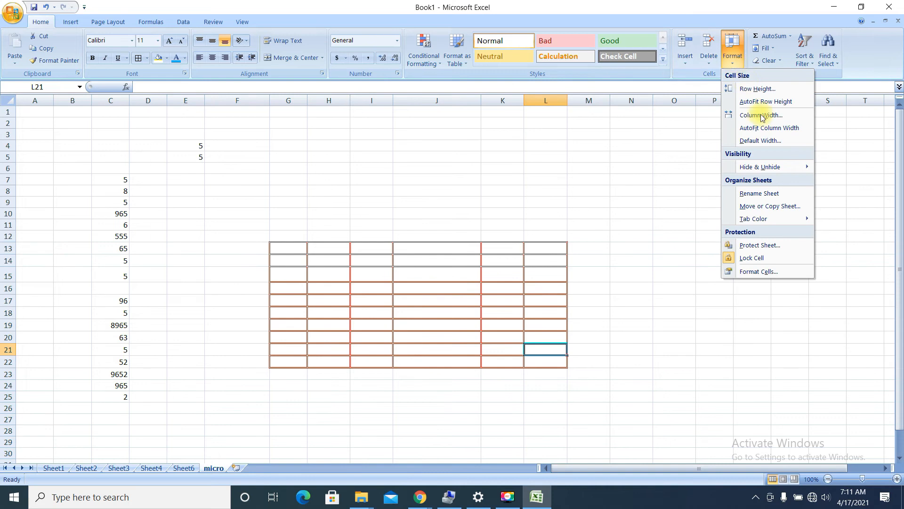
{"action": "left_click", "coordinate": [777, 210]}
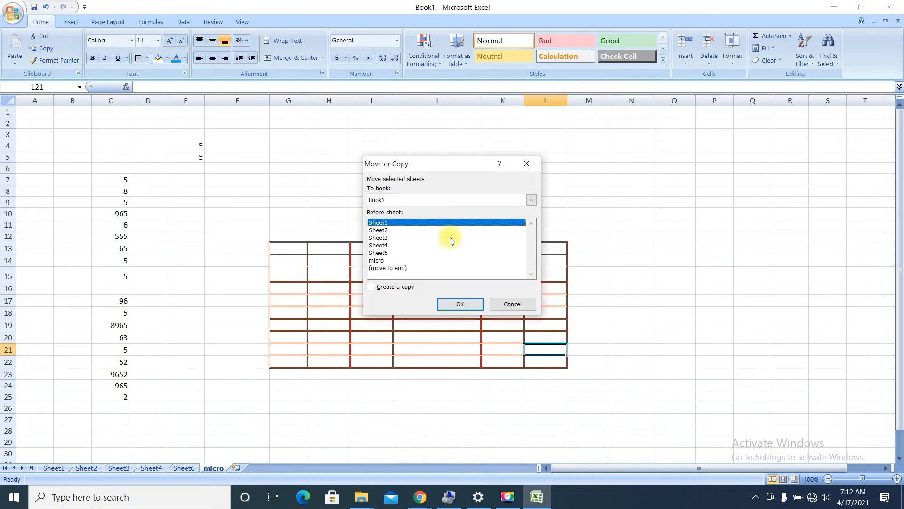
{"action": "left_click", "coordinate": [372, 262]}
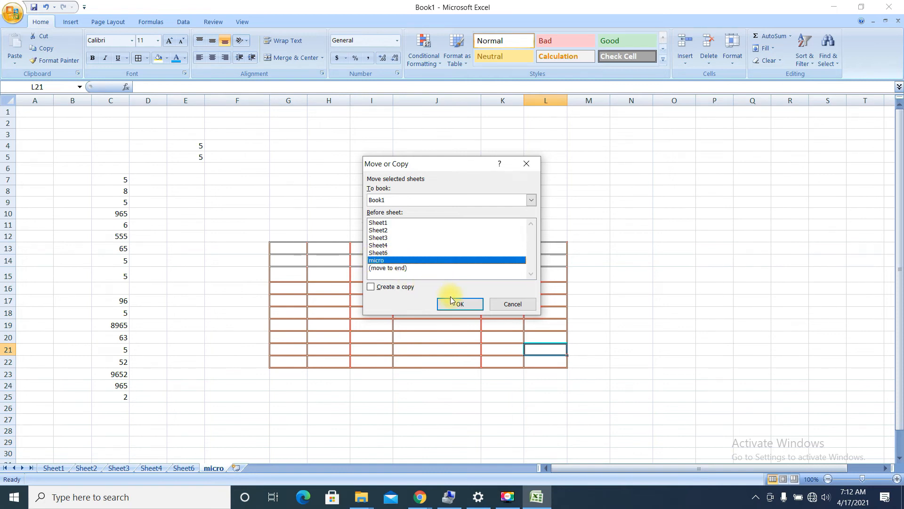
{"action": "left_click", "coordinate": [389, 252]}
{"action": "left_click", "coordinate": [468, 306]}
View the contents of Sheet6, and return to the micro sheet
{"action": "left_click", "coordinate": [211, 467]}
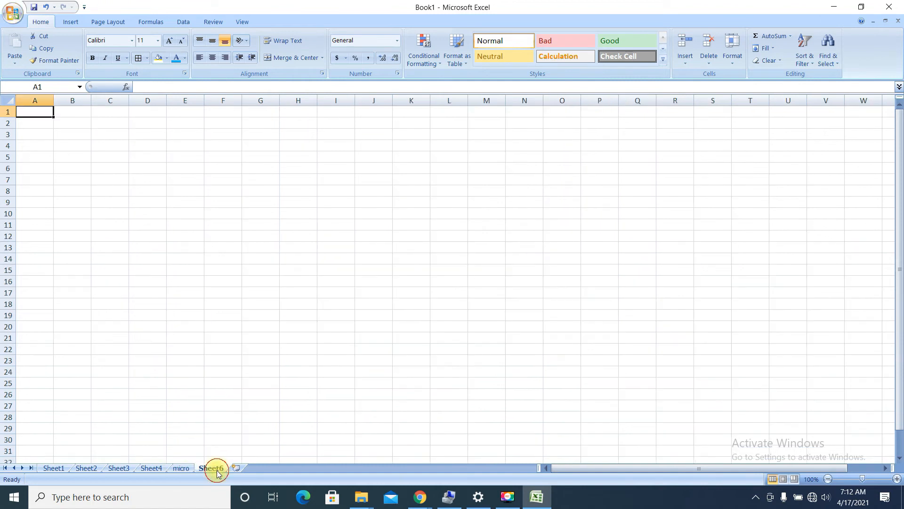
{"action": "left_click", "coordinate": [202, 269]}
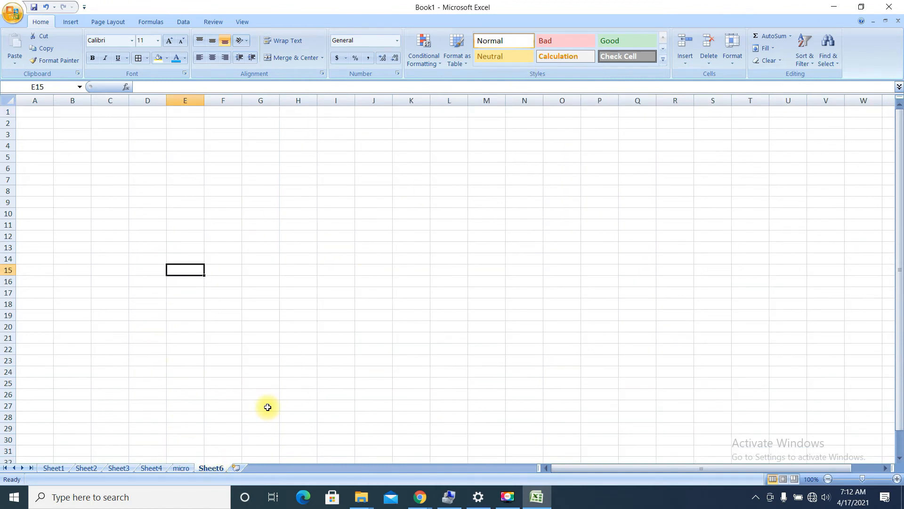
{"action": "left_click", "coordinate": [190, 468]}
{"action": "left_click", "coordinate": [420, 324]}
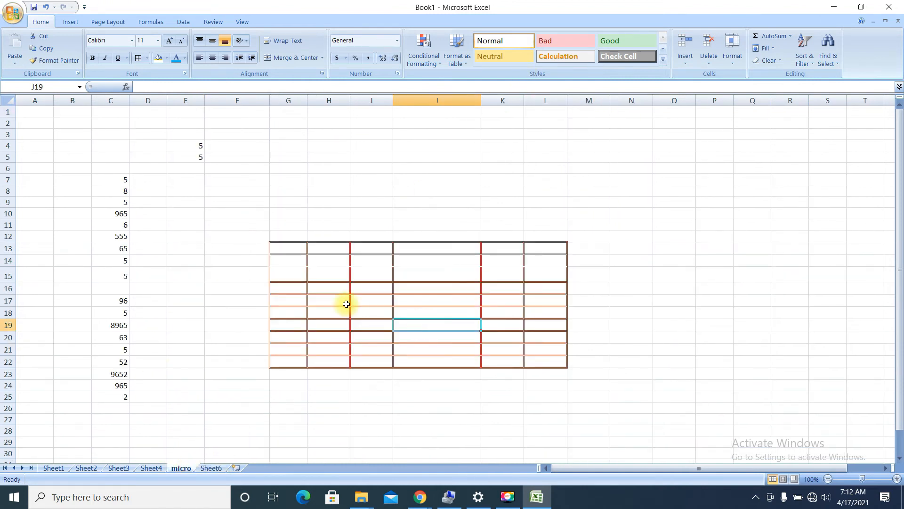
Create a copy of the micro sheet and place it before Sheet6 in Book1
{"action": "left_click_drag", "start_coordinate": [288, 253], "coordinate": [550, 377]}
{"action": "left_click", "coordinate": [733, 47]}
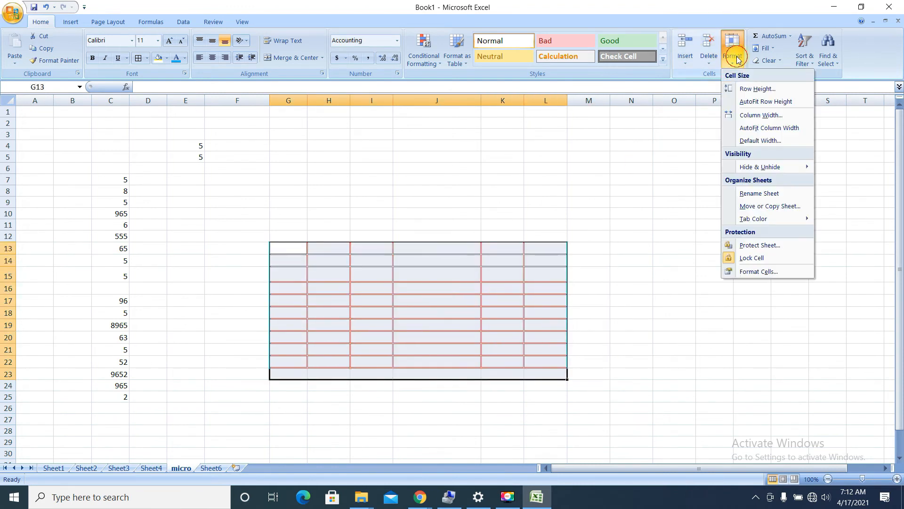
{"action": "left_click", "coordinate": [787, 207]}
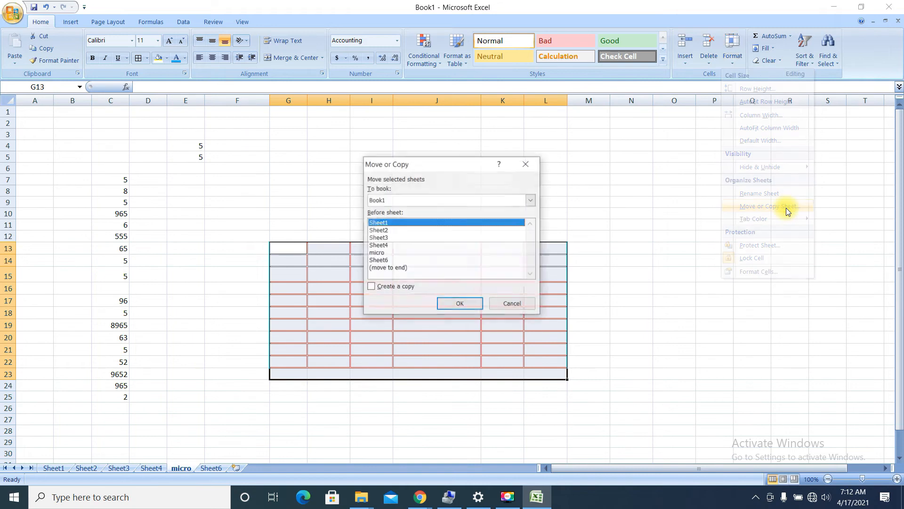
{"action": "left_click", "coordinate": [377, 253]}
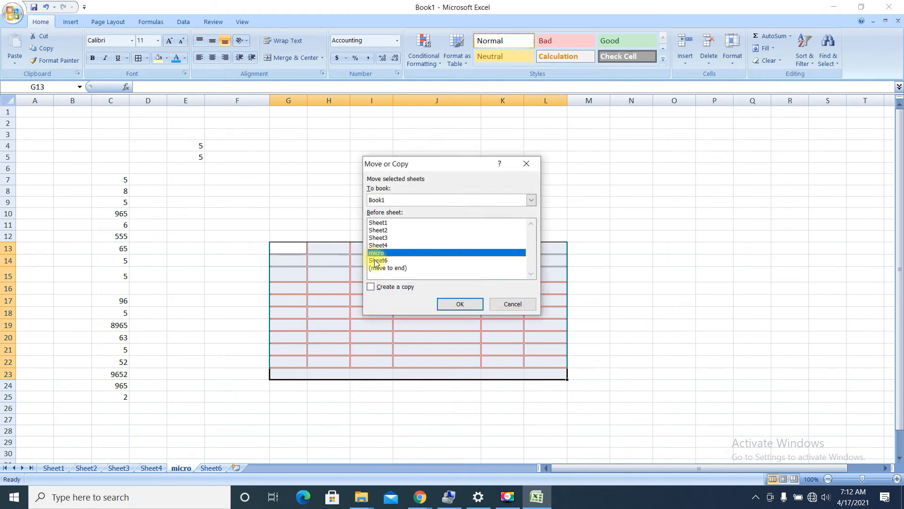
{"action": "left_click", "coordinate": [378, 260]}
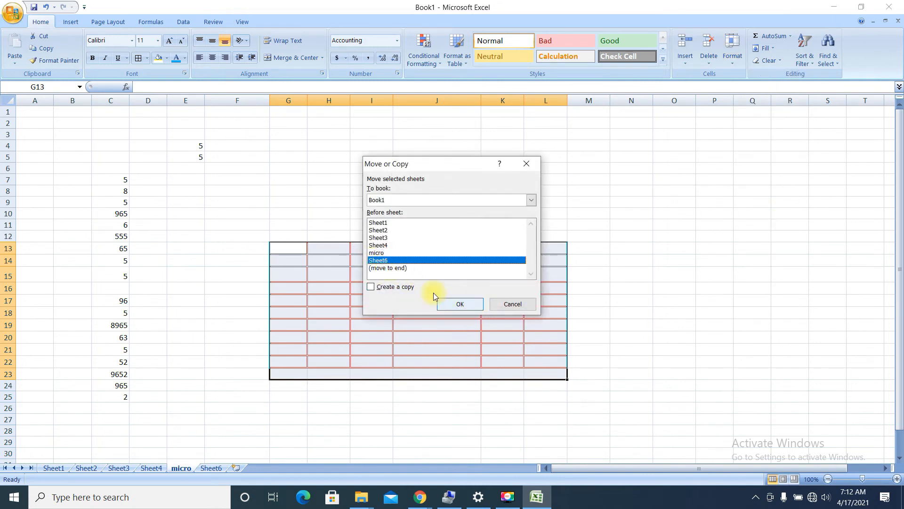
{"action": "left_click", "coordinate": [375, 288]}
{"action": "left_click", "coordinate": [466, 302]}
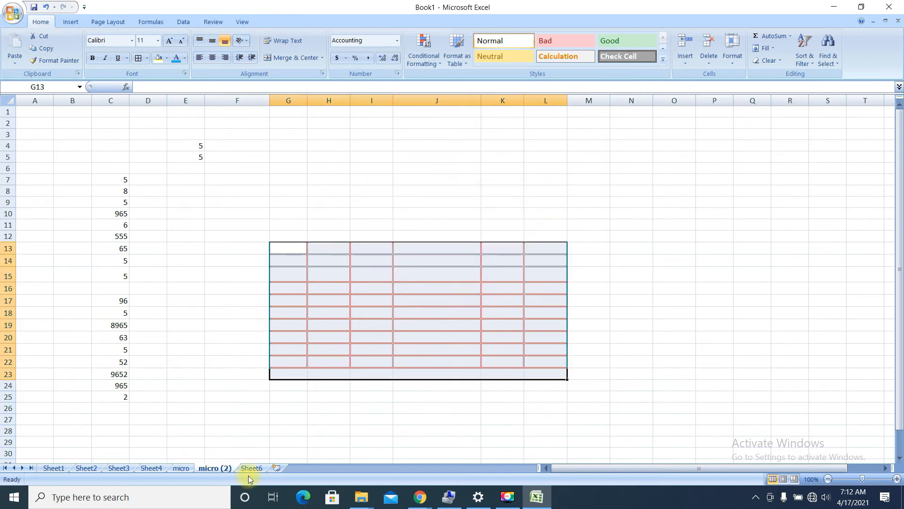
Compare Sheet6, the original micro sheet and its copy
{"action": "left_click", "coordinate": [253, 468]}
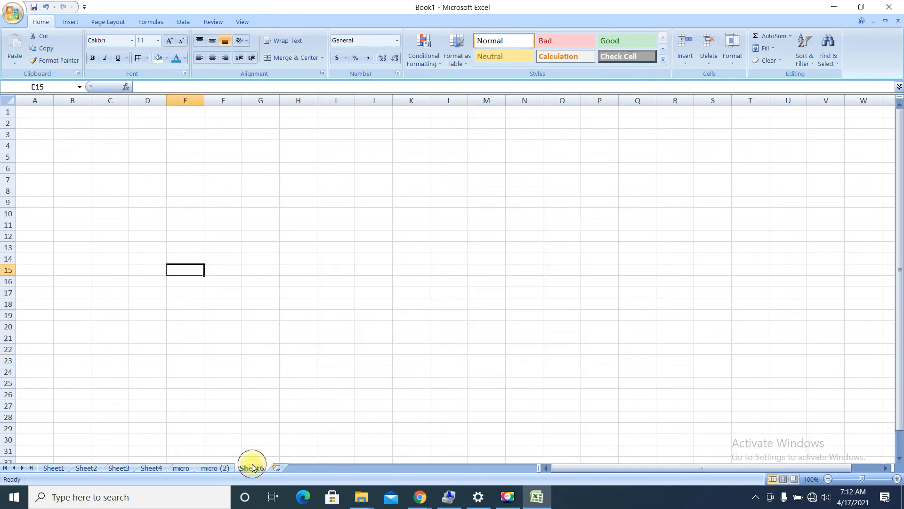
{"action": "left_click", "coordinate": [223, 469]}
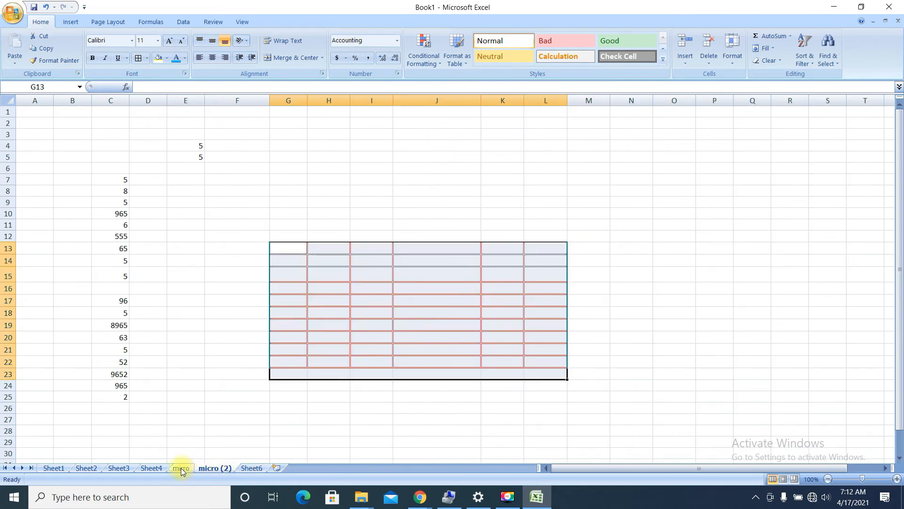
{"action": "double_click", "coordinate": [225, 468]}
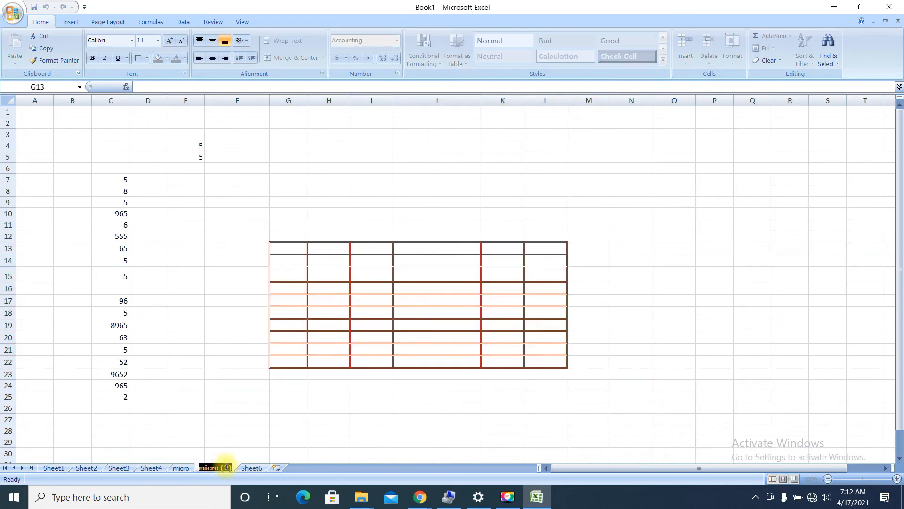
{"action": "left_click", "coordinate": [181, 468]}
{"action": "left_click", "coordinate": [206, 467]}
Reorder the sheets by moving Sheet4 before Sheet6 and micro (2) between Sheet4 and Sheet6
{"action": "left_click_drag", "start_coordinate": [162, 467], "coordinate": [240, 465]}
{"action": "left_click", "coordinate": [243, 469]}
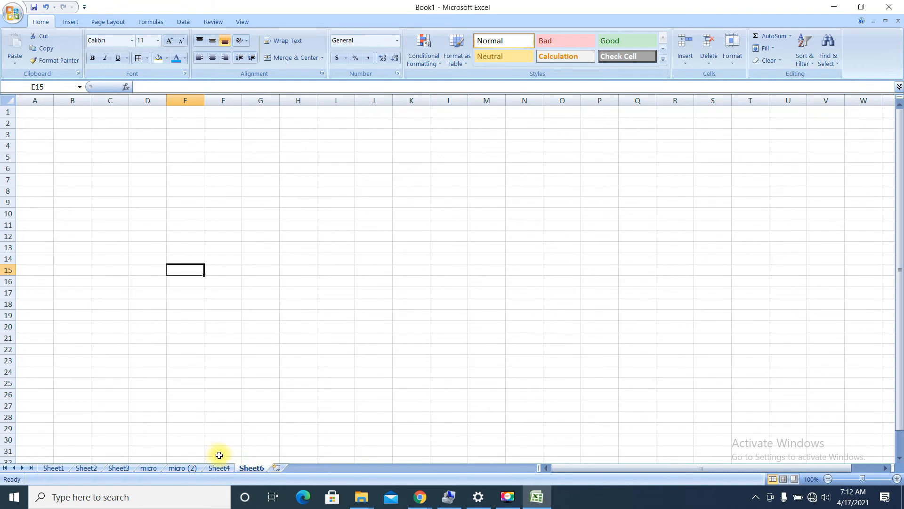
{"action": "left_click", "coordinate": [187, 466]}
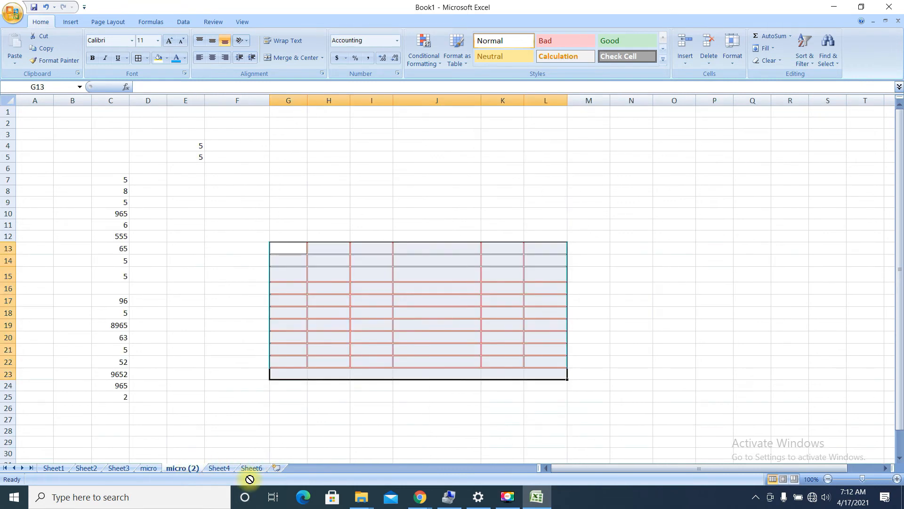
{"action": "left_click_drag", "start_coordinate": [190, 462], "coordinate": [250, 467]}
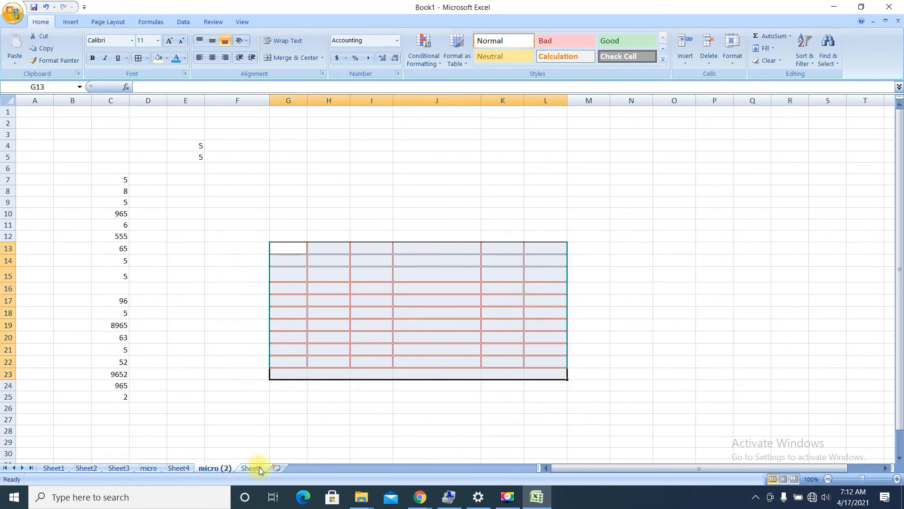
{"action": "left_click_drag", "start_coordinate": [145, 468], "coordinate": [194, 476]}
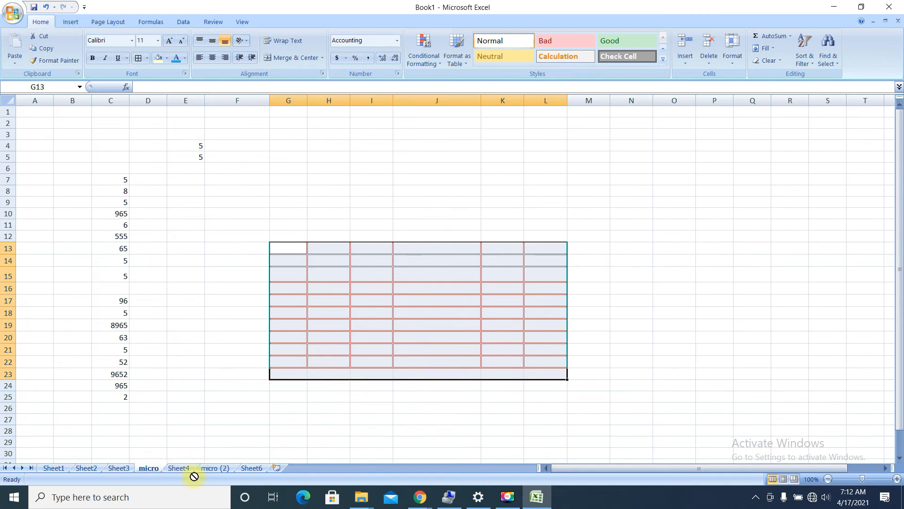
Set the tab color of the micro (2) sheet to standard red
{"action": "left_click", "coordinate": [209, 467]}
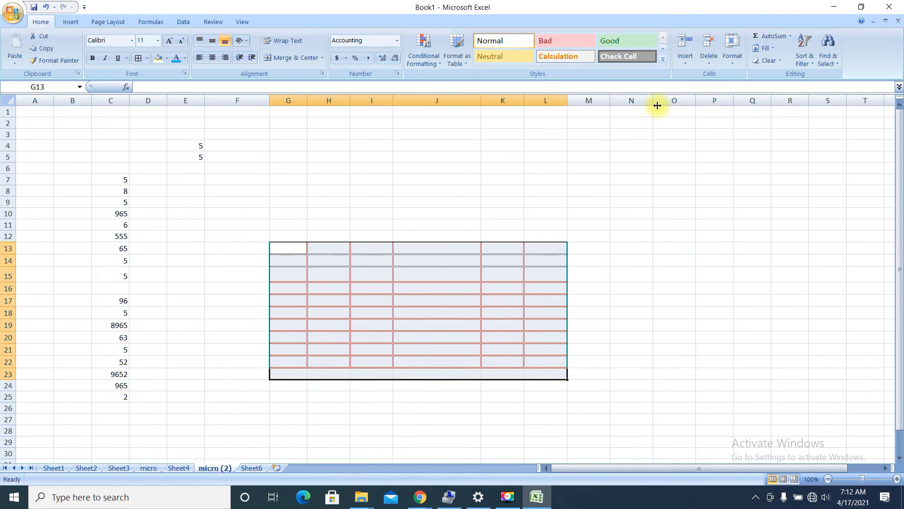
{"action": "left_click", "coordinate": [731, 61]}
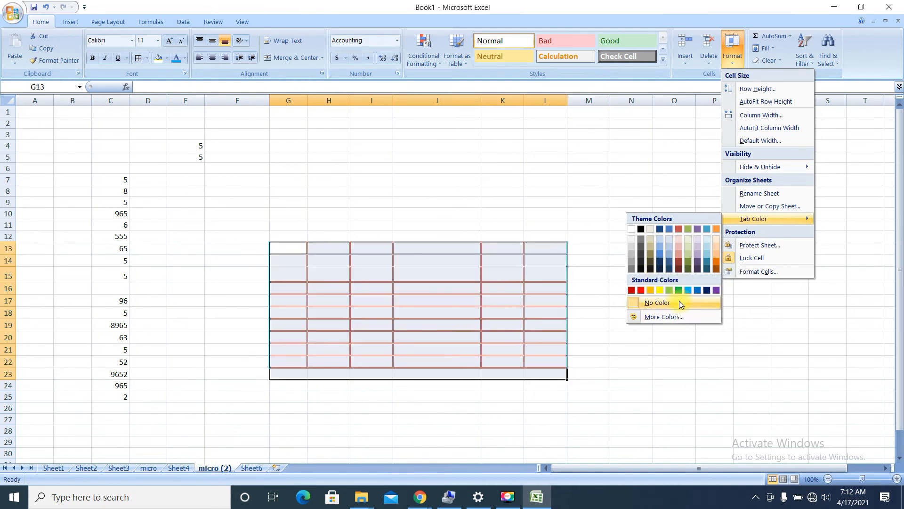
{"action": "left_click", "coordinate": [640, 289]}
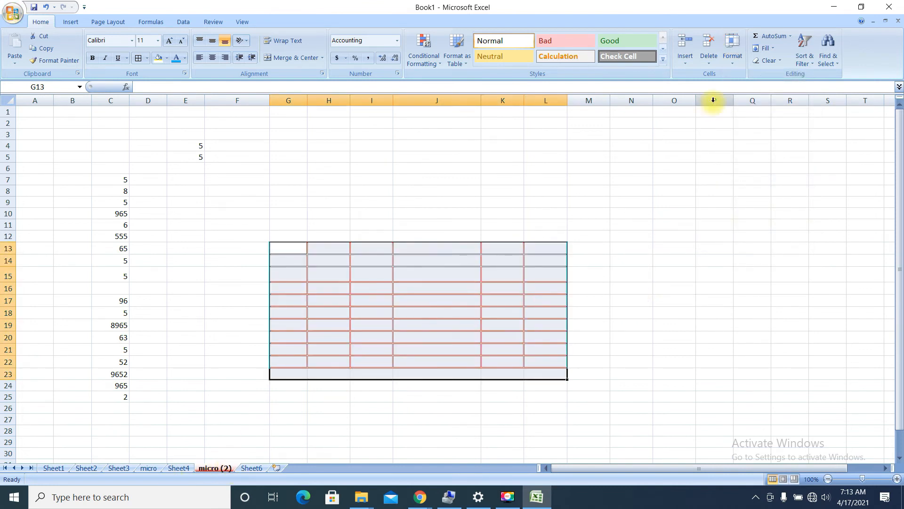
Protect the micro (2) sheet without a password, additionally allowing users to insert columns, insert rows, delete columns and delete rows
{"action": "left_click", "coordinate": [733, 52]}
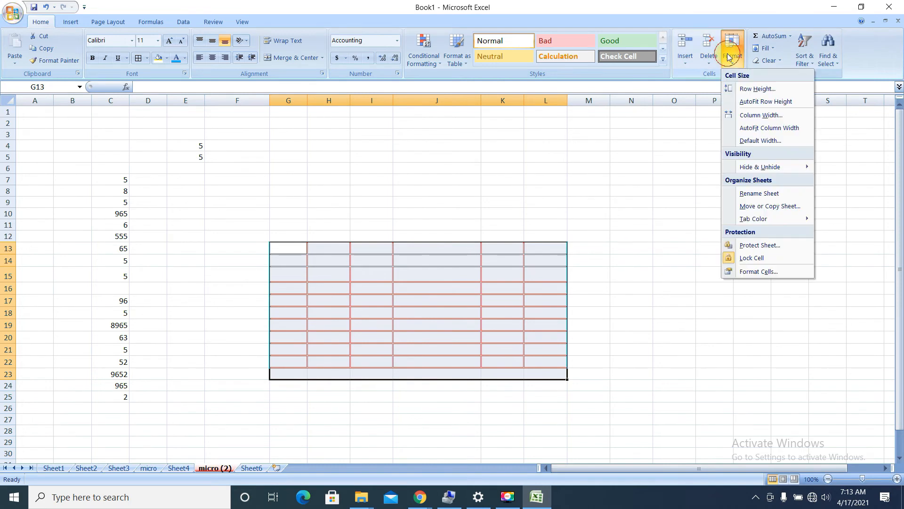
{"action": "left_click", "coordinate": [741, 245]}
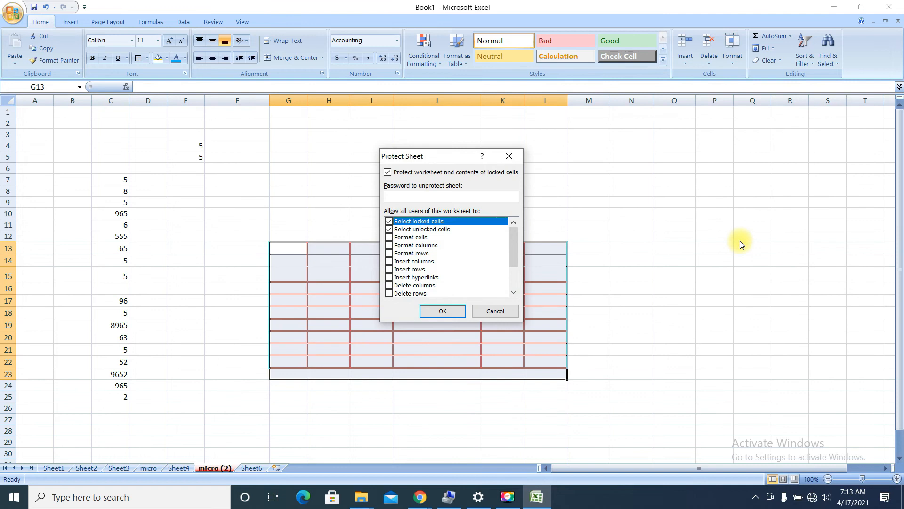
{"action": "left_click", "coordinate": [511, 279]}
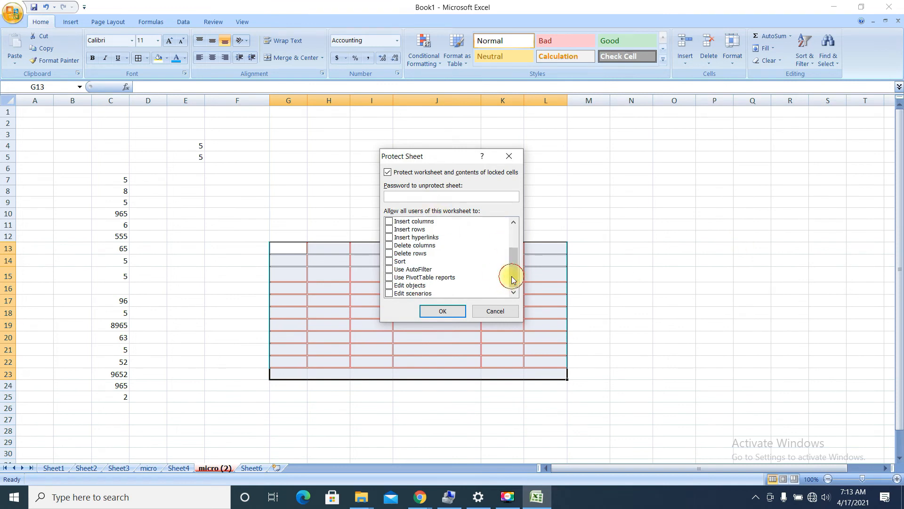
{"action": "left_click", "coordinate": [513, 234]}
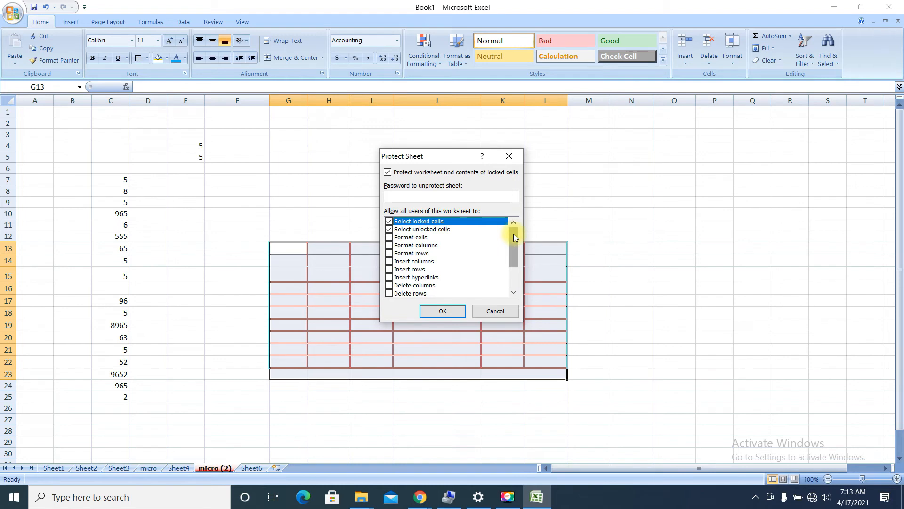
{"action": "left_click", "coordinate": [389, 262]}
{"action": "left_click", "coordinate": [390, 269]}
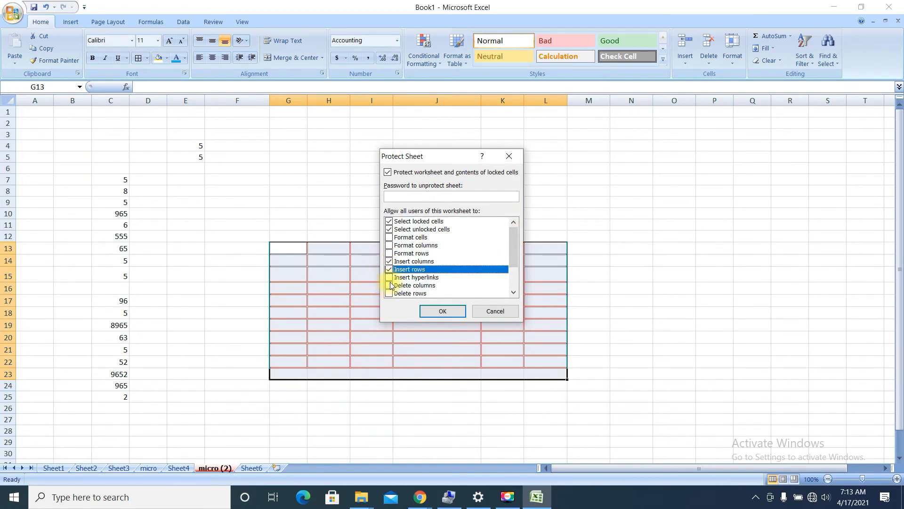
{"action": "left_click", "coordinate": [389, 285]}
{"action": "left_click", "coordinate": [389, 293]}
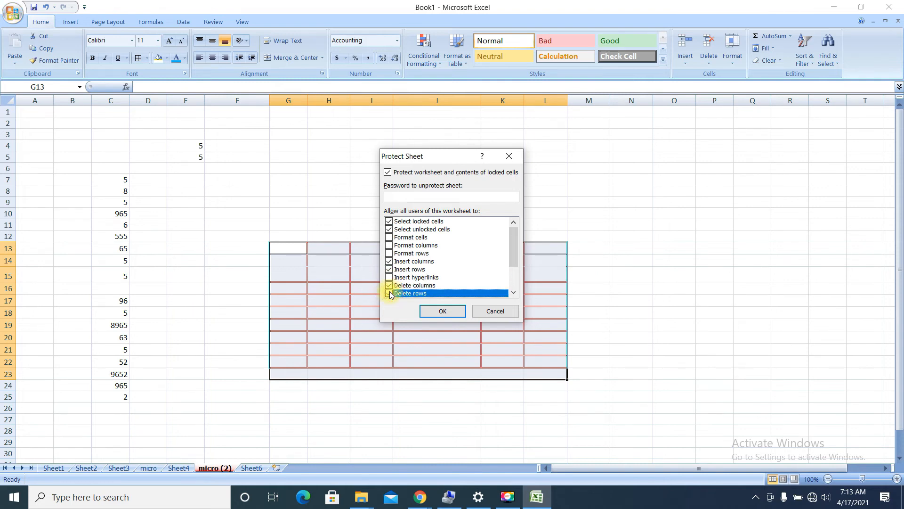
{"action": "left_click", "coordinate": [431, 311]}
{"action": "left_click", "coordinate": [432, 312]}
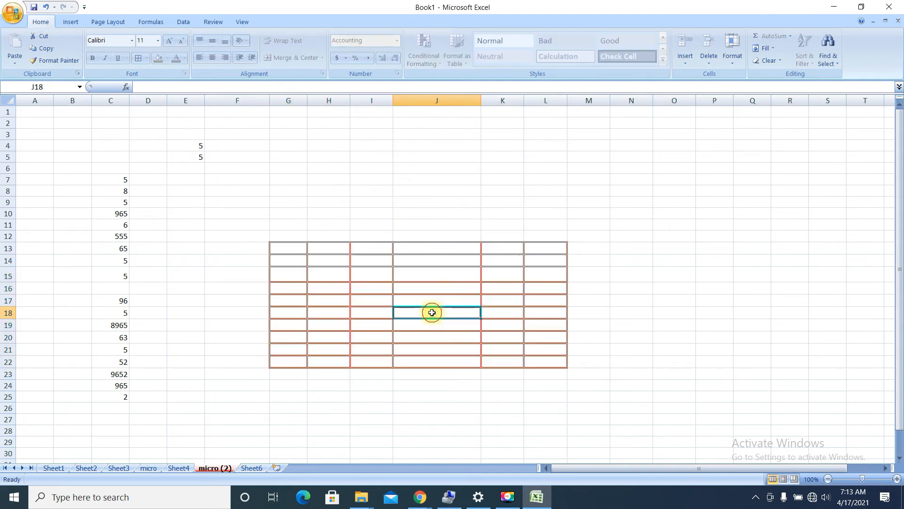
Examine which insert and delete commands are available for cell J15 on the protected sheet
{"action": "left_click", "coordinate": [414, 277]}
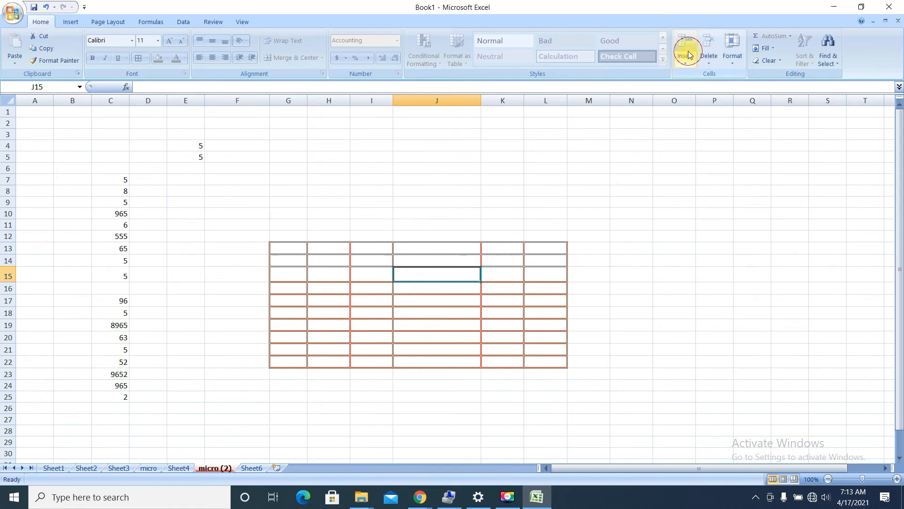
{"action": "left_click", "coordinate": [720, 57]}
{"action": "left_click", "coordinate": [690, 50]}
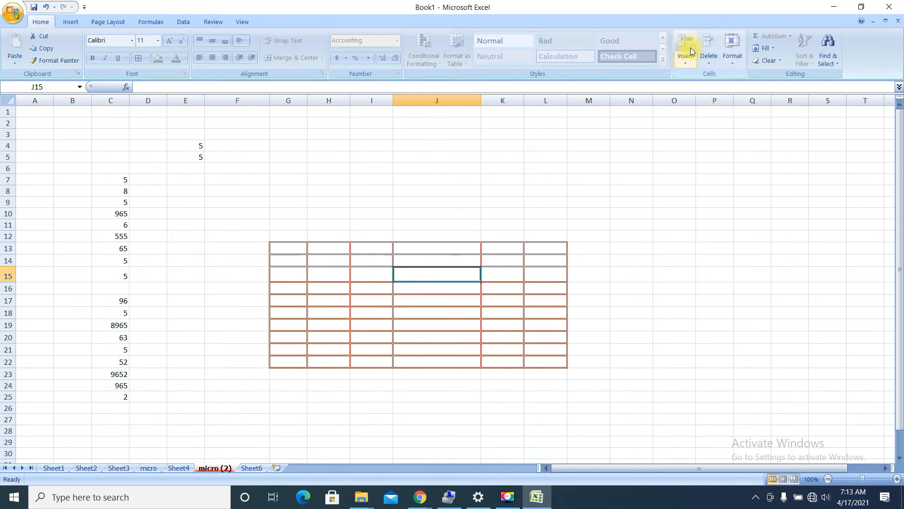
{"action": "left_click", "coordinate": [705, 57]}
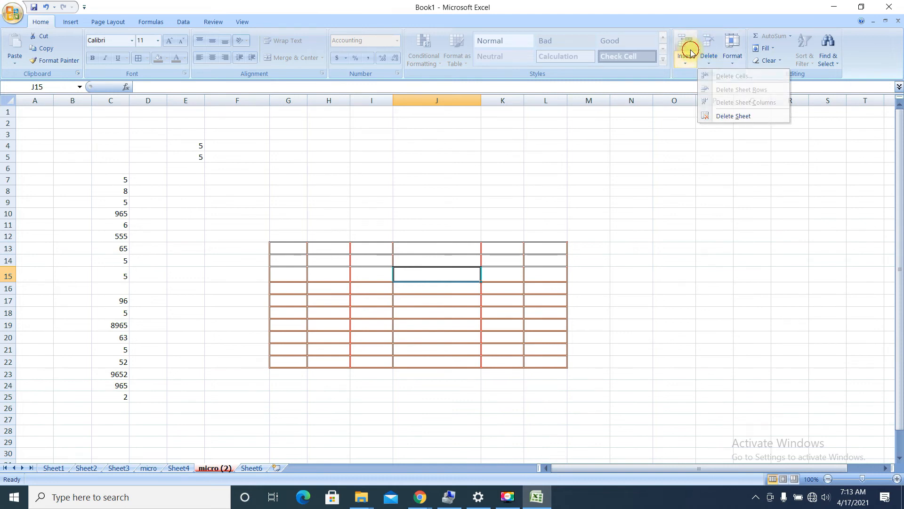
{"action": "left_click", "coordinate": [691, 52]}
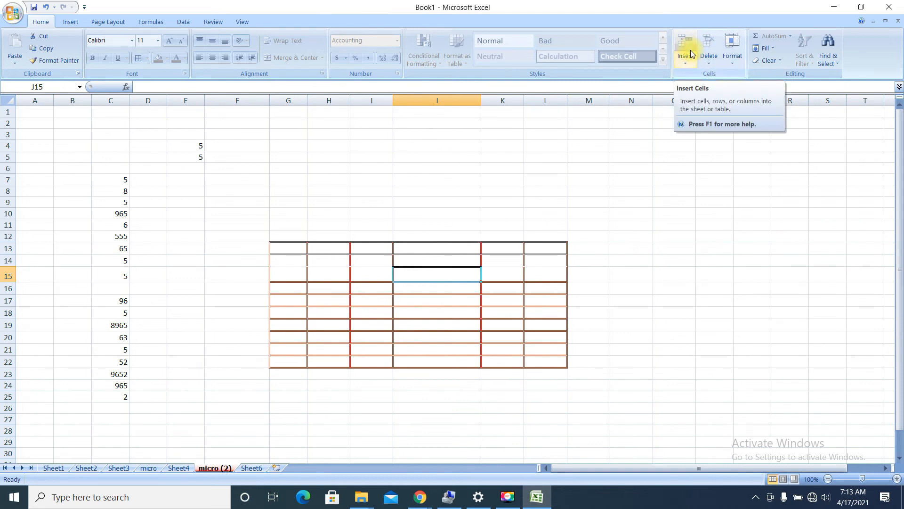
Try to edit cell J15 on the protected sheet, and check which cell commands are available for G13
{"action": "left_click", "coordinate": [399, 89]}
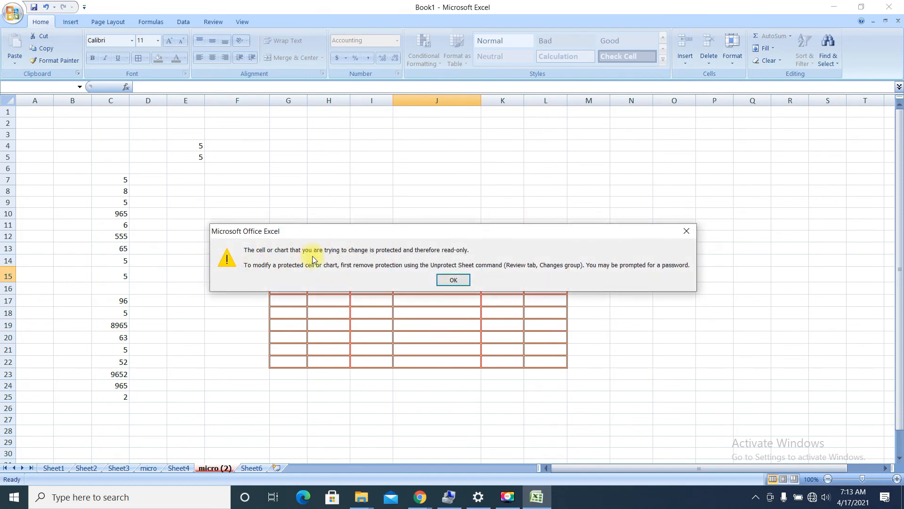
{"action": "left_click", "coordinate": [453, 280]}
{"action": "left_click", "coordinate": [278, 248]}
{"action": "right_click", "coordinate": [278, 249]}
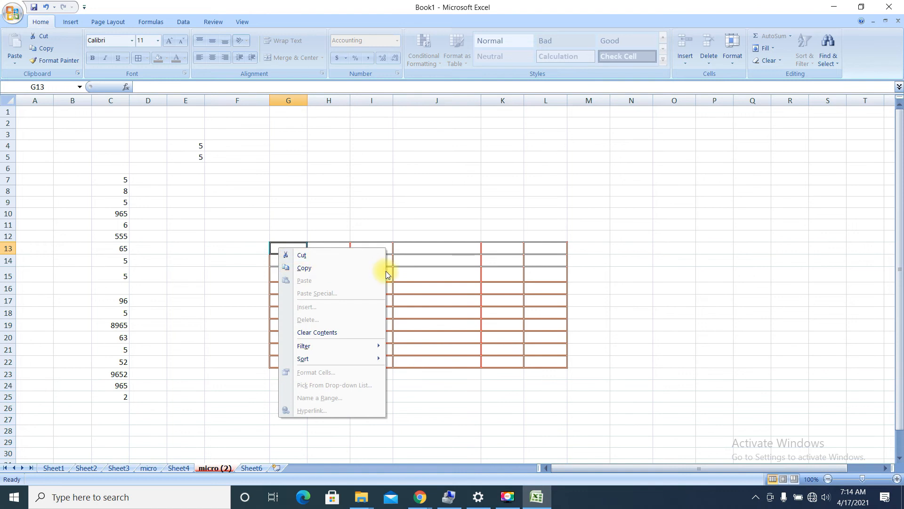
{"action": "left_click", "coordinate": [464, 258]}
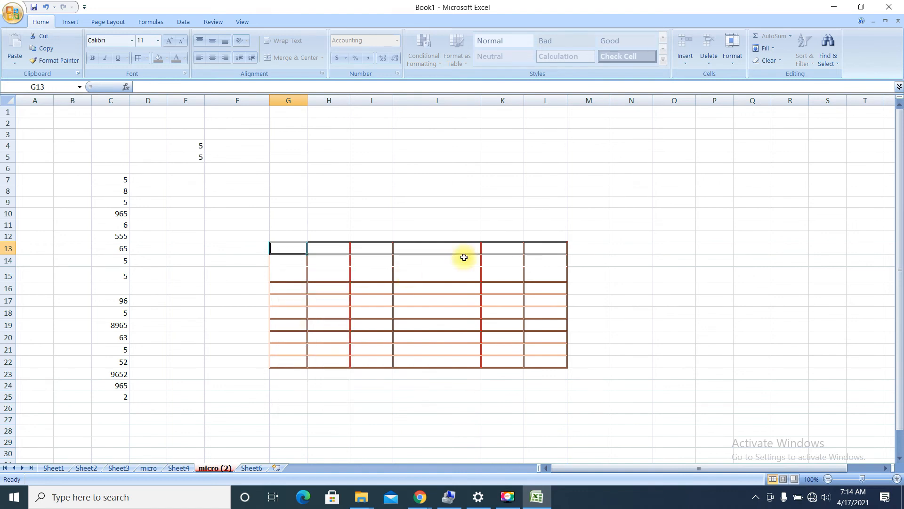
Remove the protection from the micro (2) sheet
{"action": "left_click", "coordinate": [464, 258]}
{"action": "left_click", "coordinate": [420, 310]}
{"action": "left_click", "coordinate": [374, 305]}
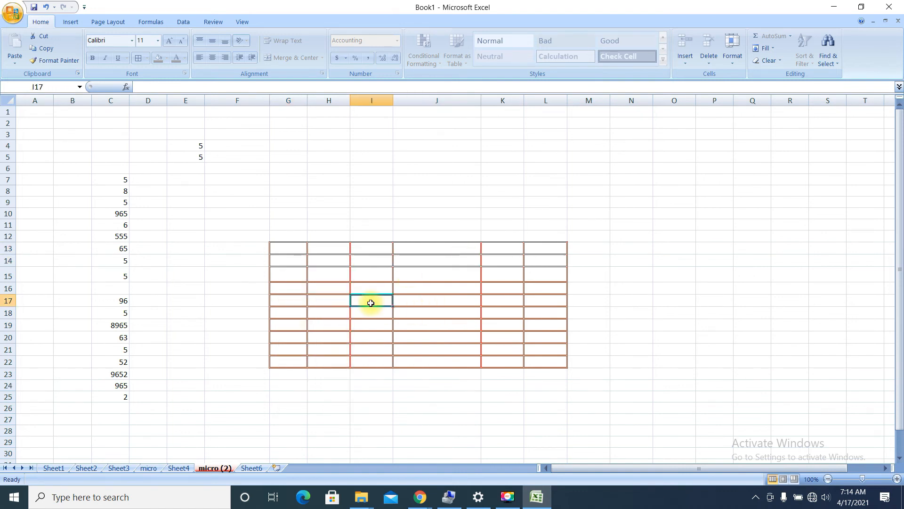
{"action": "left_click", "coordinate": [729, 53]}
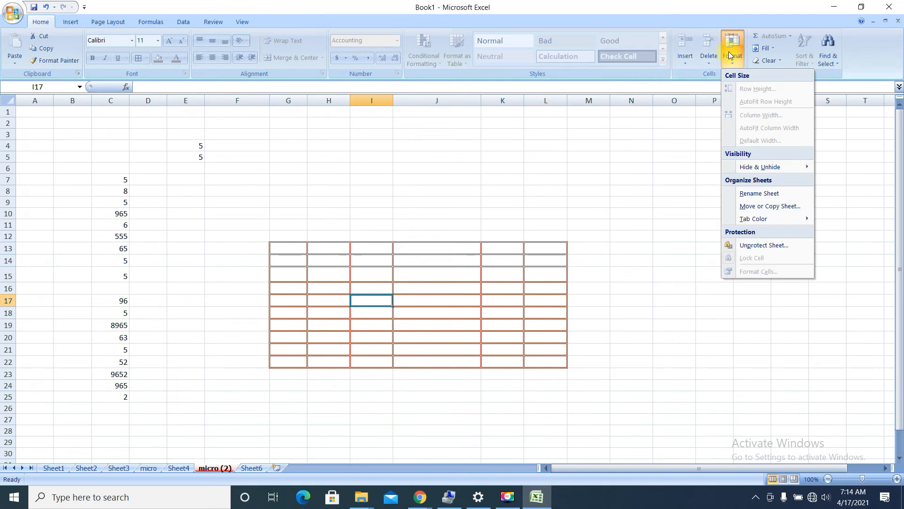
{"action": "left_click", "coordinate": [790, 247]}
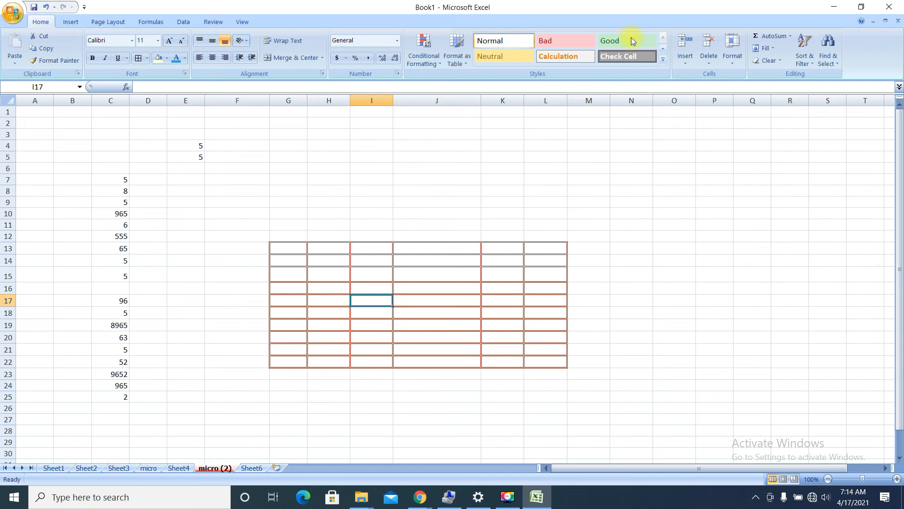
Try inserting a cell at I17 on the unprotected sheet, and undo the insertion
{"action": "left_click", "coordinate": [696, 44]}
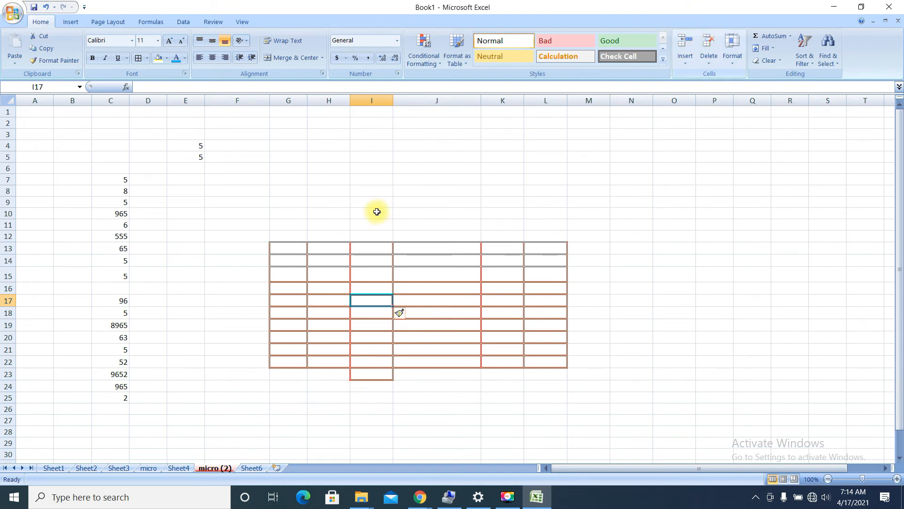
{"action": "key", "text": "ctrl+z"}
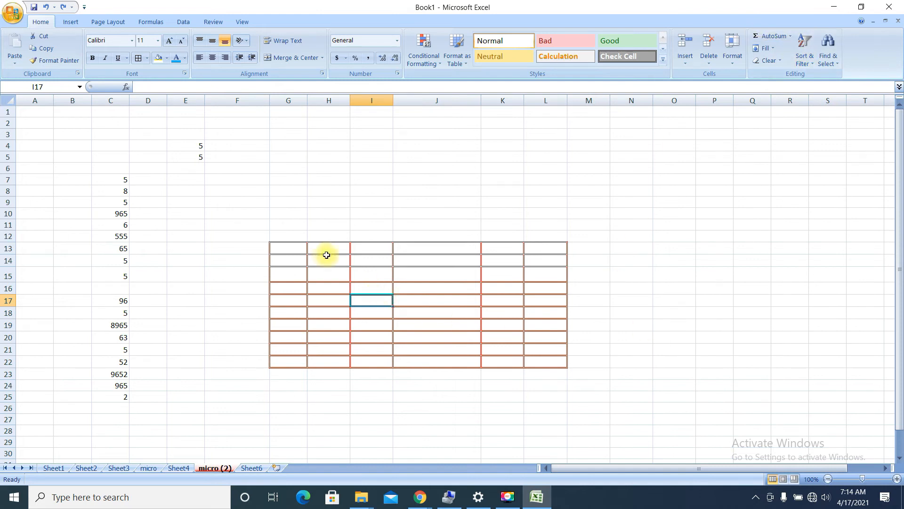
{"action": "left_click", "coordinate": [289, 249]}
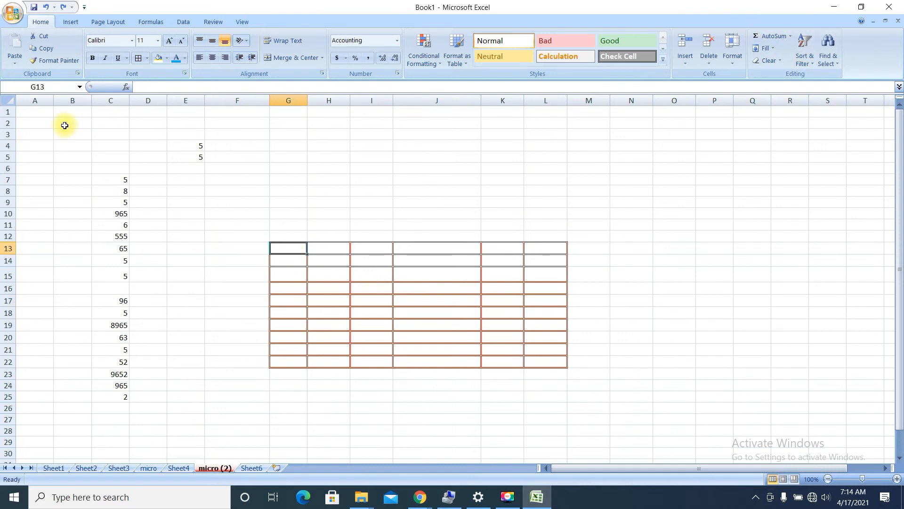
Clear the contents of the range B2:P29 on the micro (2) sheet
{"action": "left_click_drag", "start_coordinate": [65, 124], "coordinate": [325, 189]}
{"action": "left_click_drag", "start_coordinate": [545, 258], "coordinate": [716, 444]}
{"action": "key", "text": "Delete"}
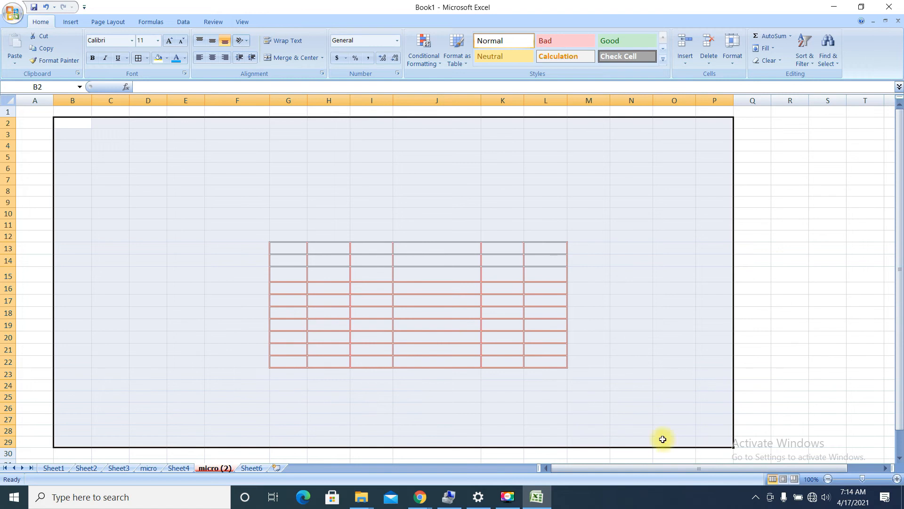
{"action": "left_click", "coordinate": [602, 262]}
{"action": "left_click", "coordinate": [517, 101]}
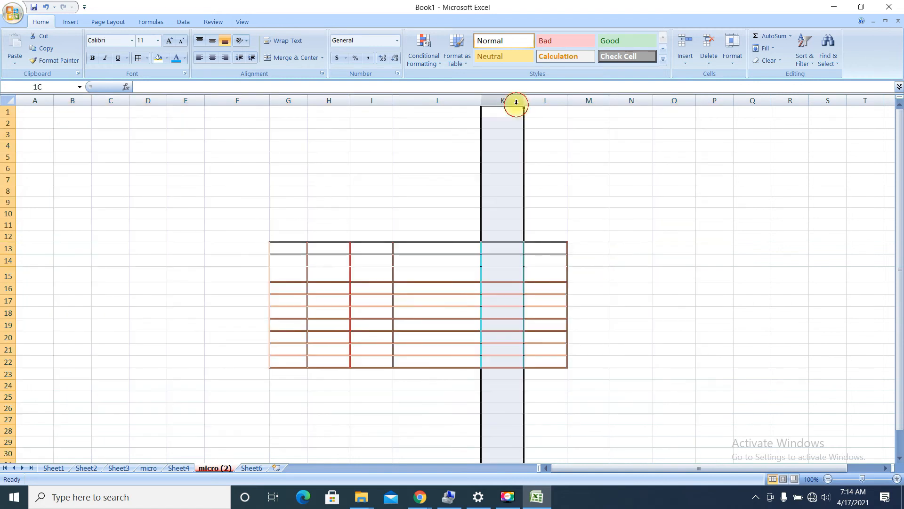
{"action": "left_click", "coordinate": [218, 169]}
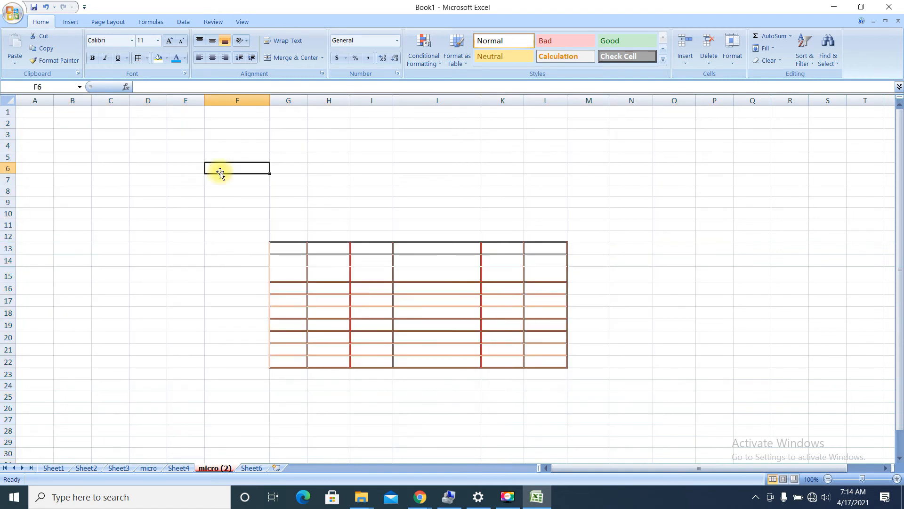
Add a new worksheet after Sheet6 and check which AutoSum functions are offered for cell E7
{"action": "left_click", "coordinate": [277, 467]}
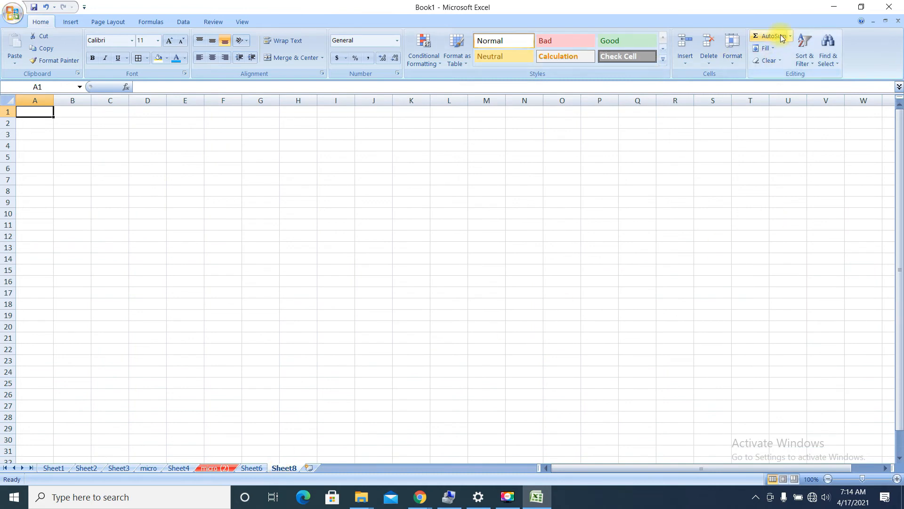
{"action": "left_click", "coordinate": [194, 184]}
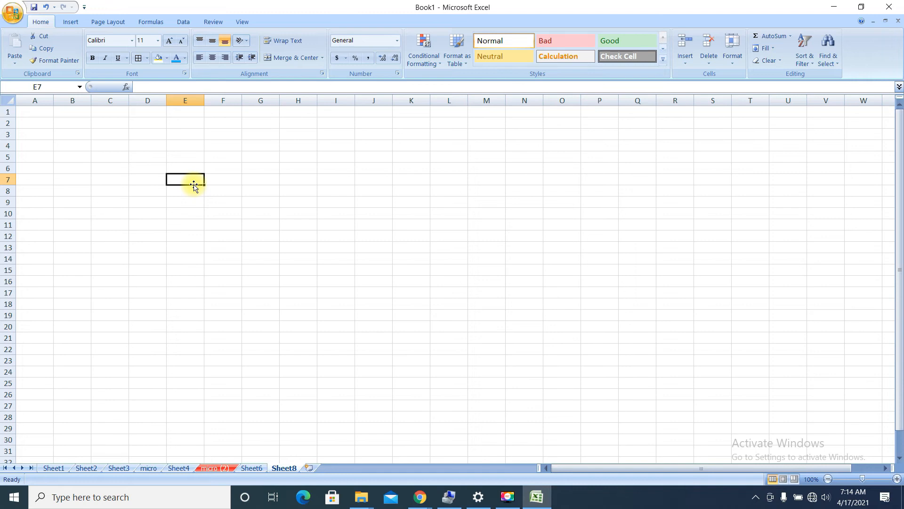
{"action": "left_click", "coordinate": [791, 36]}
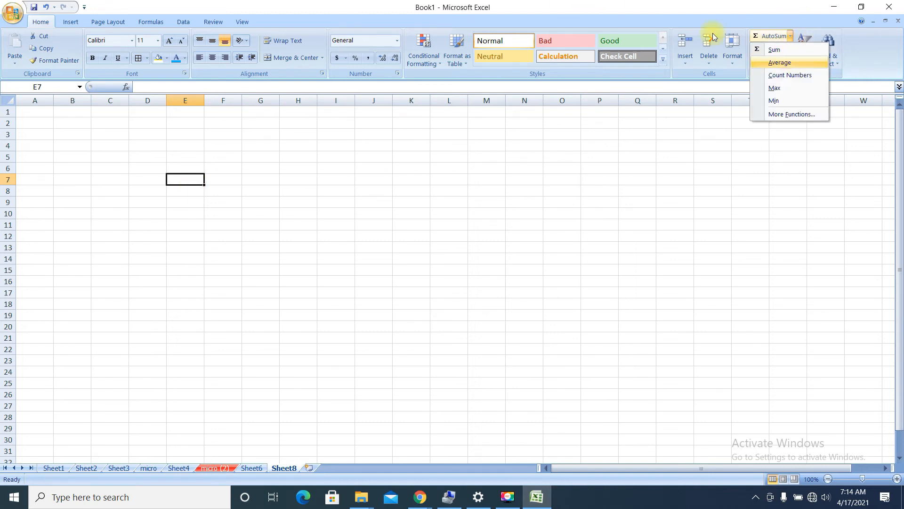
{"action": "left_click", "coordinate": [187, 178]}
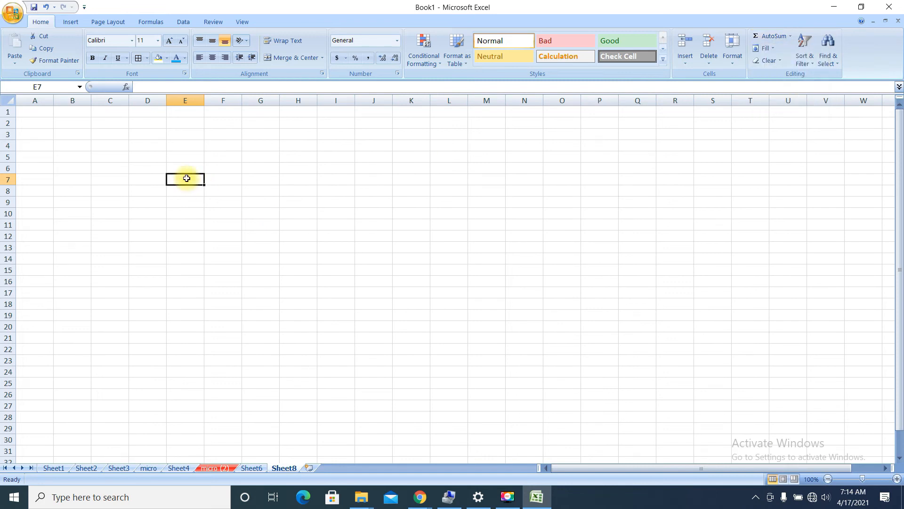
Enter the values 5, 4, 6, 54, 6 and 6 down column E in cells E8 to E13
{"action": "key", "text": "Down"}
{"action": "type", "text": "5 4 6 54"}
{"action": "key", "text": "Return"}
{"action": "type", "text": "6"}
{"action": "key", "text": "Return"}
{"action": "type", "text": "6"}
{"action": "key", "text": "Return"}
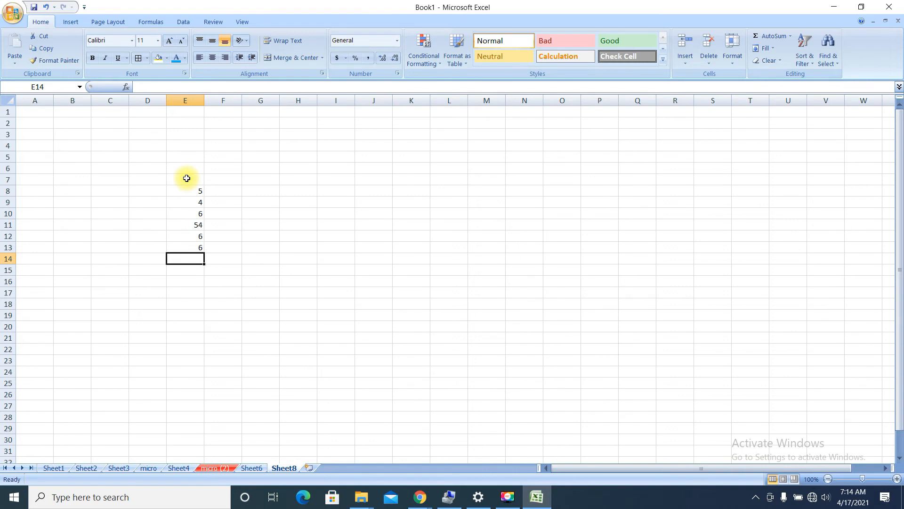
Write a SUM formula in E14 that adds the numbers in E8:E13
{"action": "left_click_drag", "start_coordinate": [187, 188], "coordinate": [194, 245]}
{"action": "left_click", "coordinate": [191, 258]}
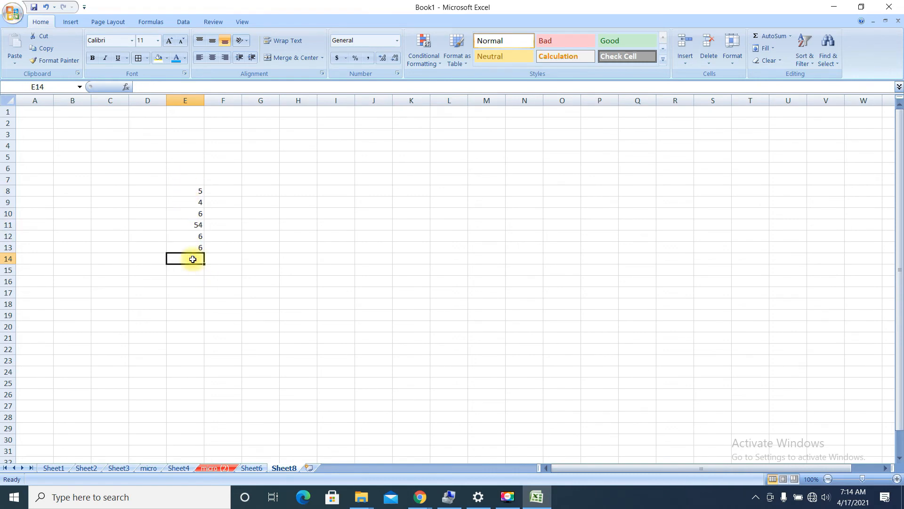
{"action": "type", "text": "=au"}
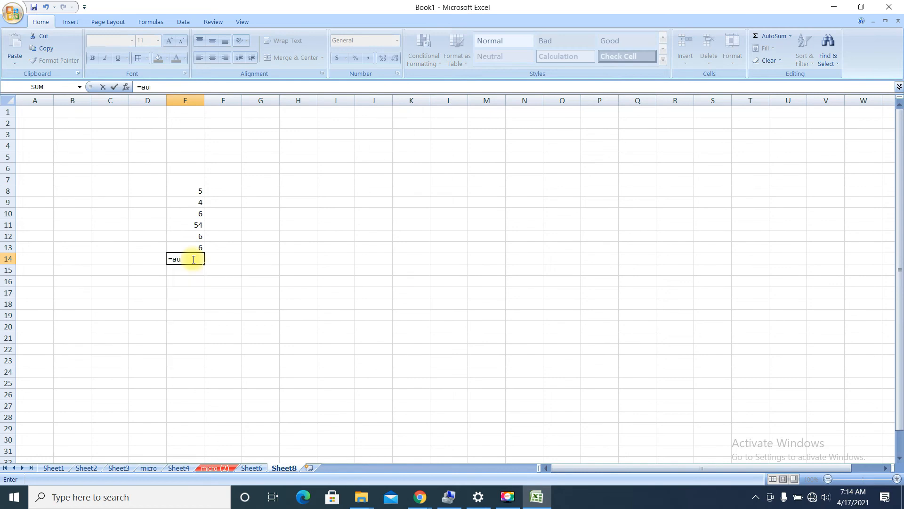
{"action": "key", "text": "BackSpace"}
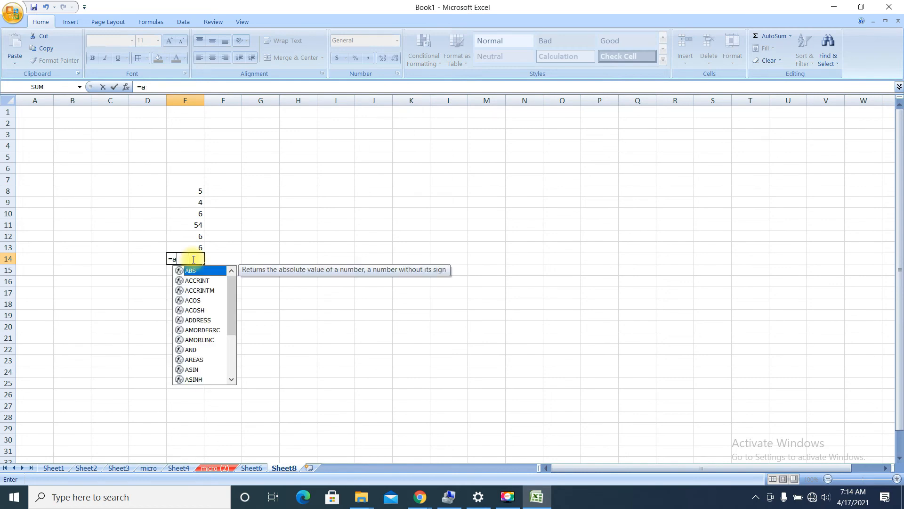
{"action": "type", "text": "tu"}
{"action": "key", "text": "BackSpace"}
{"action": "key", "text": "BackSpace"}
{"action": "key", "text": "BackSpace"}
{"action": "type", "text": "su"}
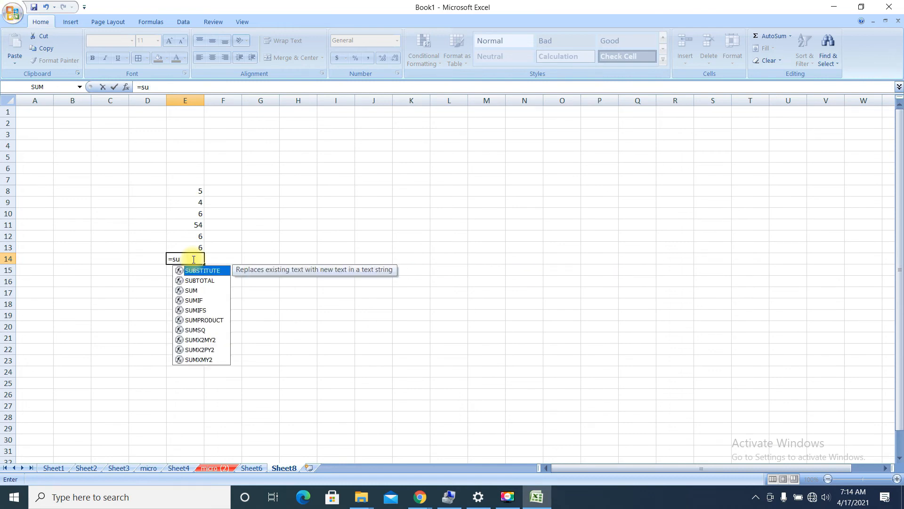
{"action": "type", "text": "m"}
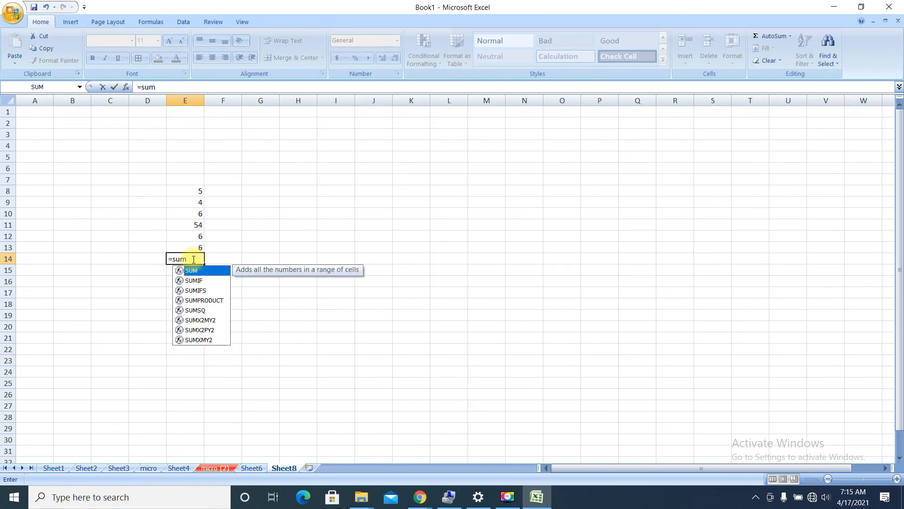
{"action": "key", "text": "Tab"}
{"action": "left_click", "coordinate": [186, 192]}
{"action": "left_click_drag", "start_coordinate": [186, 192], "coordinate": [192, 245]}
{"action": "key", "text": "Return"}
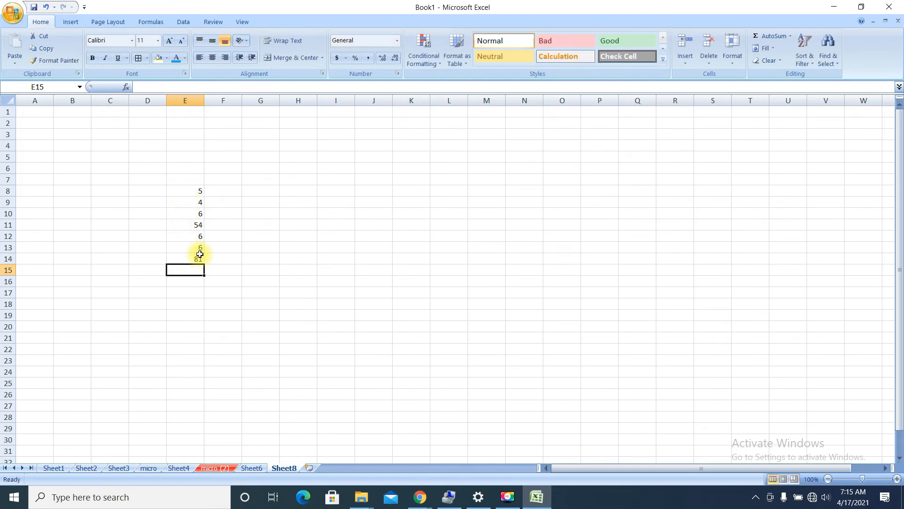
{"action": "left_click", "coordinate": [194, 258]}
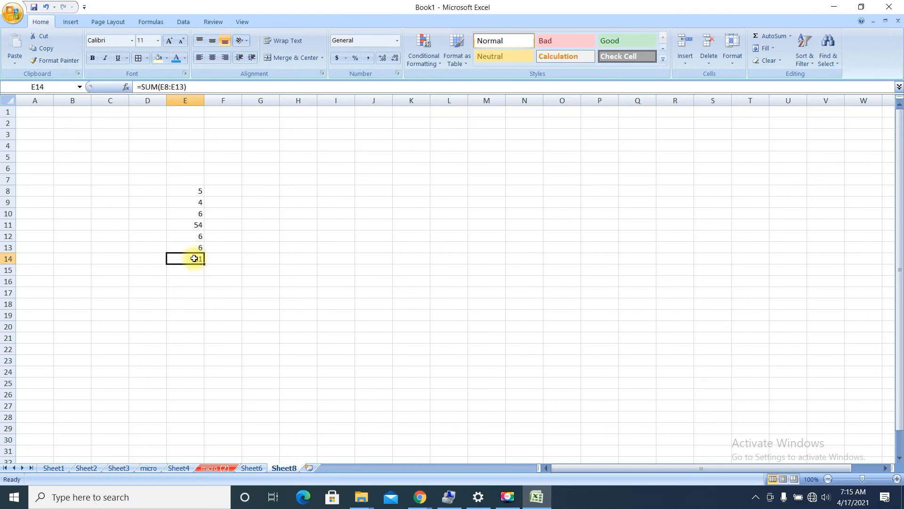
Enter the value 2 in each of the cells H9 to H12
{"action": "left_click", "coordinate": [286, 204]}
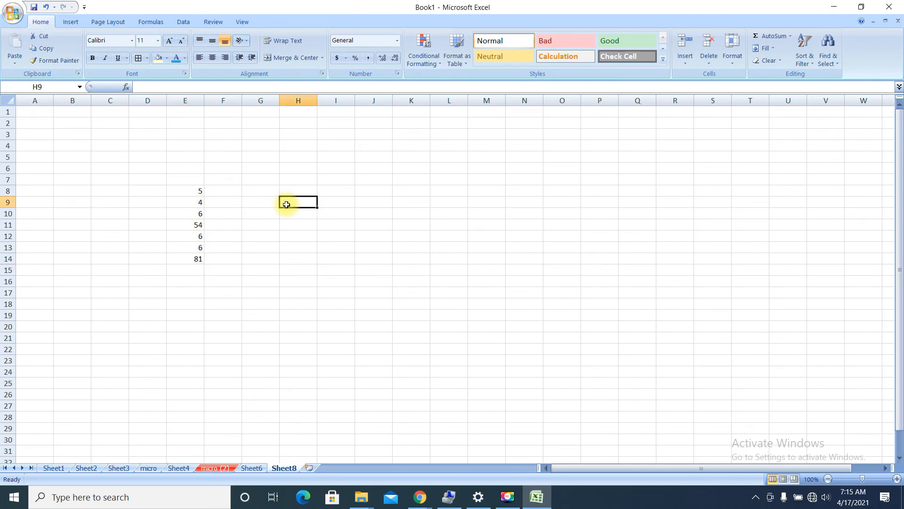
{"action": "type", "text": "2"}
{"action": "key", "text": "Return"}
{"action": "type", "text": "2"}
{"action": "key", "text": "Return"}
{"action": "type", "text": "2"}
{"action": "key", "text": "Return"}
{"action": "type", "text": "2"}
{"action": "key", "text": "Return"}
Add up H9:H12 with AutoSum's Sum function, placing the total in H13
{"action": "left_click_drag", "start_coordinate": [289, 206], "coordinate": [302, 245]}
{"action": "left_click", "coordinate": [304, 246]}
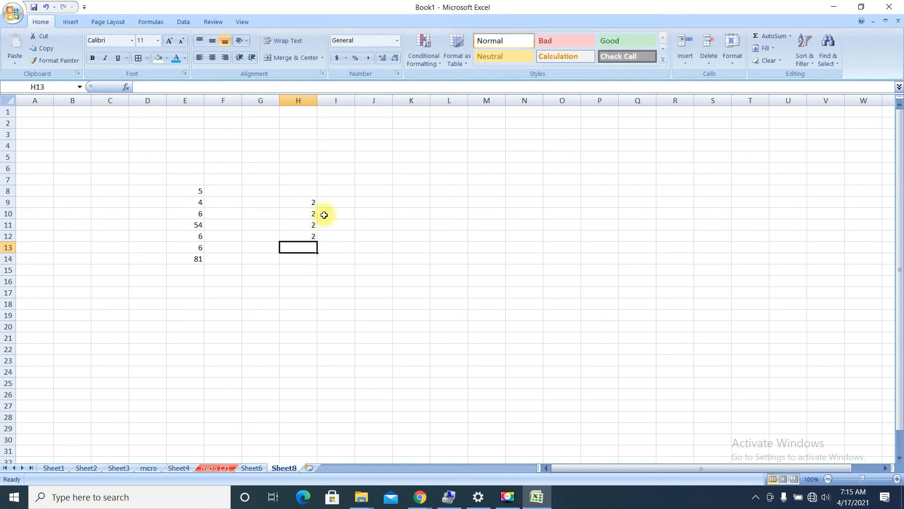
{"action": "left_click_drag", "start_coordinate": [290, 202], "coordinate": [294, 233]}
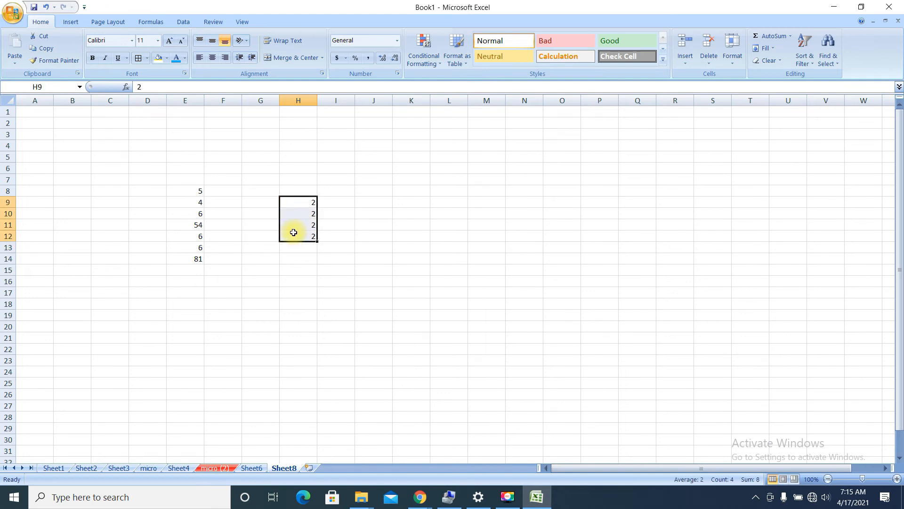
{"action": "left_click", "coordinate": [790, 36]}
{"action": "left_click", "coordinate": [772, 52]}
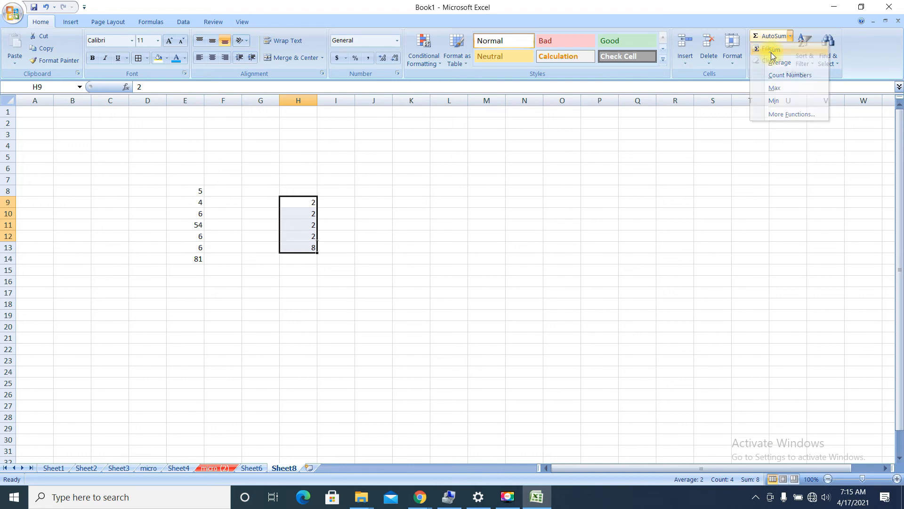
{"action": "left_click", "coordinate": [309, 252]}
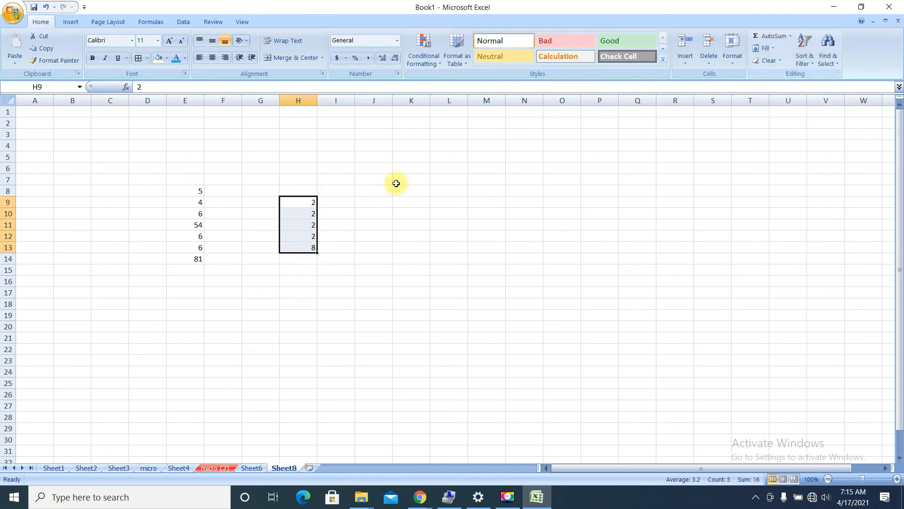
Calculate the average of H9:H13 in H14 with AutoSum's Average function
{"action": "left_click", "coordinate": [321, 189]}
{"action": "left_click_drag", "start_coordinate": [307, 200], "coordinate": [301, 245]}
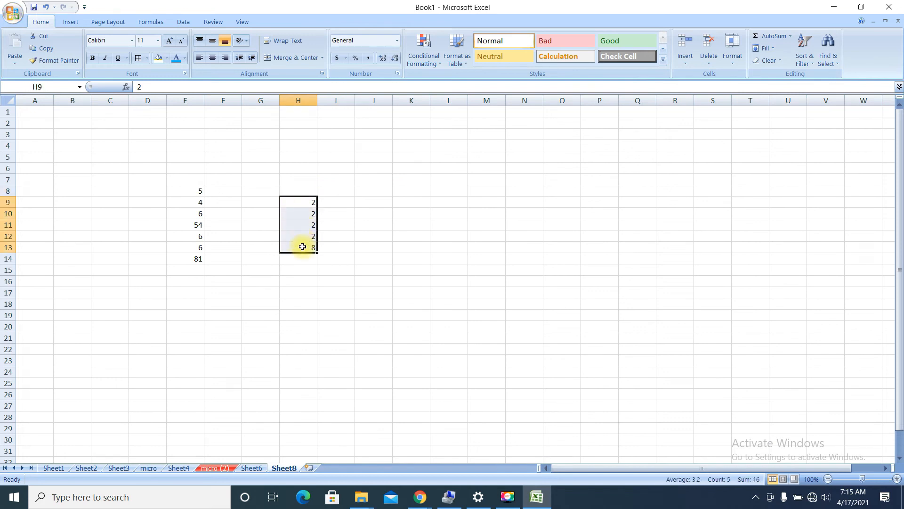
{"action": "left_click", "coordinate": [792, 35]}
{"action": "left_click", "coordinate": [784, 62]}
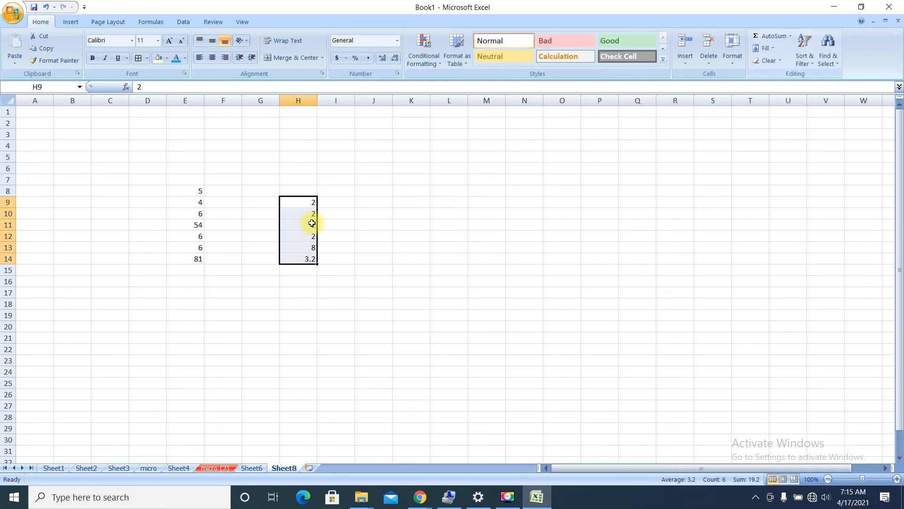
{"action": "left_click", "coordinate": [307, 259]}
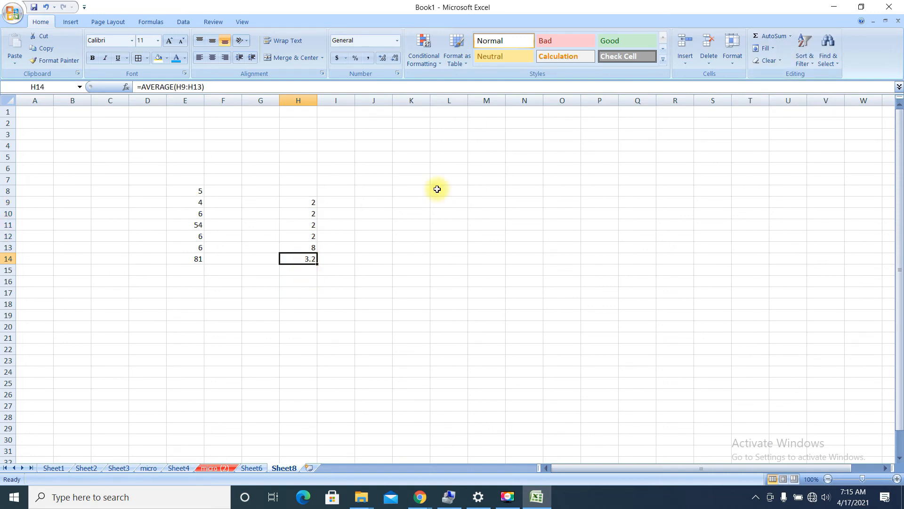
Count the numbers in E8:E14 with AutoSum's Count Numbers function, placing the count in E15, and check the formulas
{"action": "left_click", "coordinate": [791, 38]}
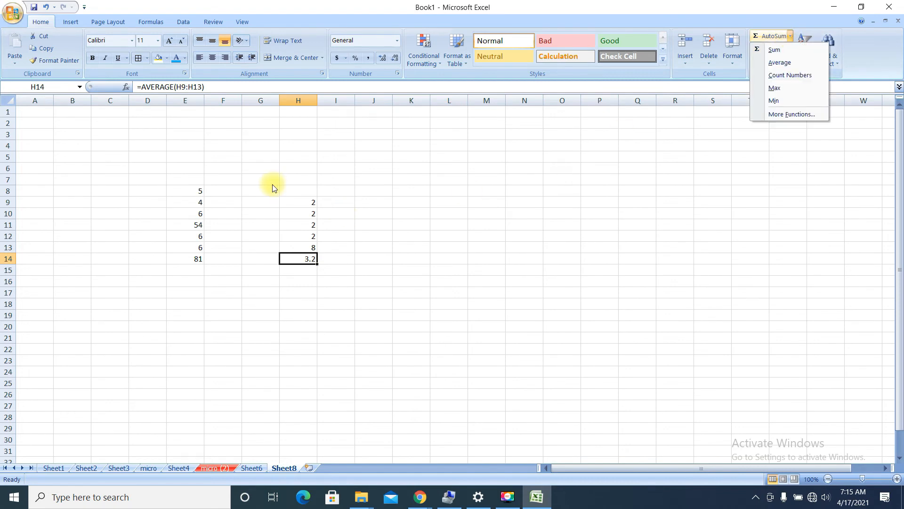
{"action": "left_click", "coordinate": [181, 191]}
{"action": "left_click_drag", "start_coordinate": [181, 190], "coordinate": [196, 257]}
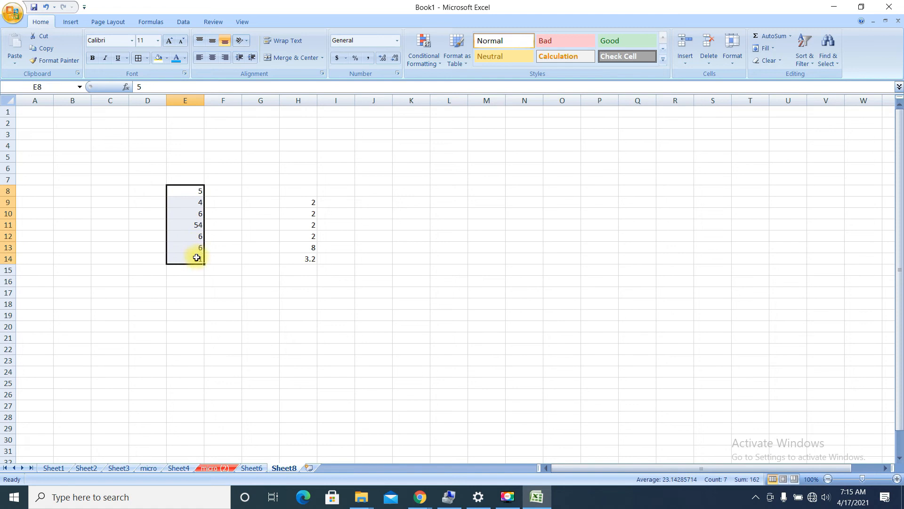
{"action": "left_click", "coordinate": [791, 36]}
{"action": "left_click", "coordinate": [802, 75]}
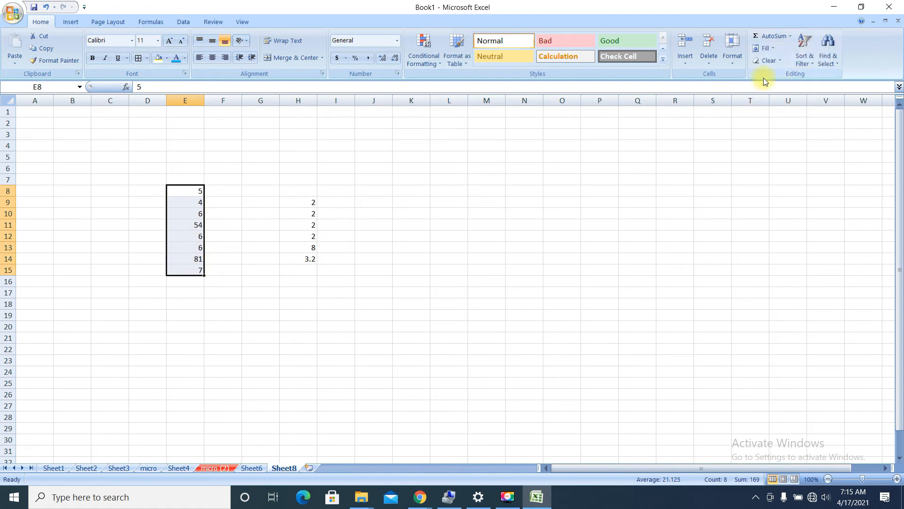
{"action": "left_click", "coordinate": [193, 270]}
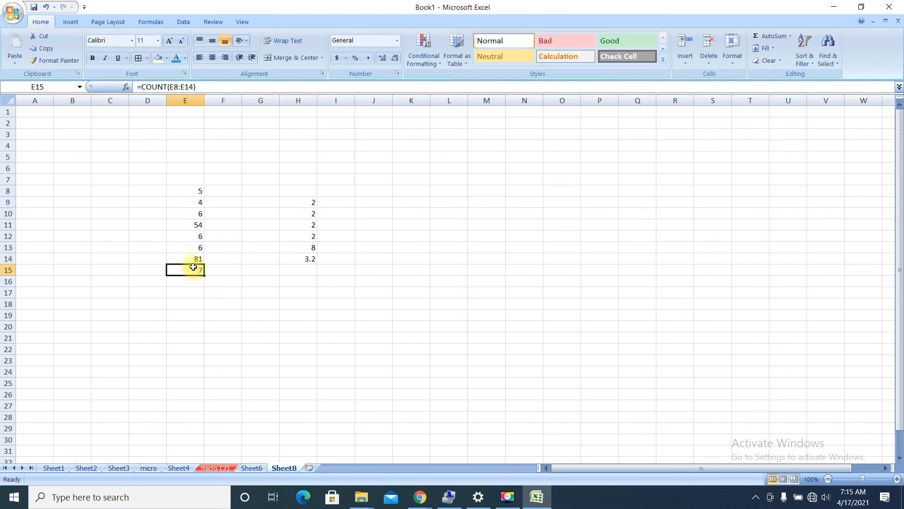
{"action": "left_click", "coordinate": [193, 260]}
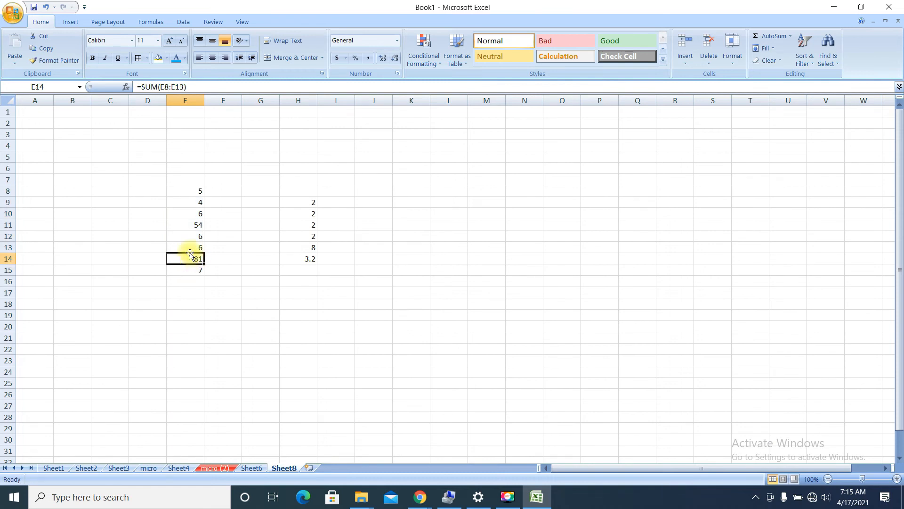
{"action": "left_click", "coordinate": [190, 248]}
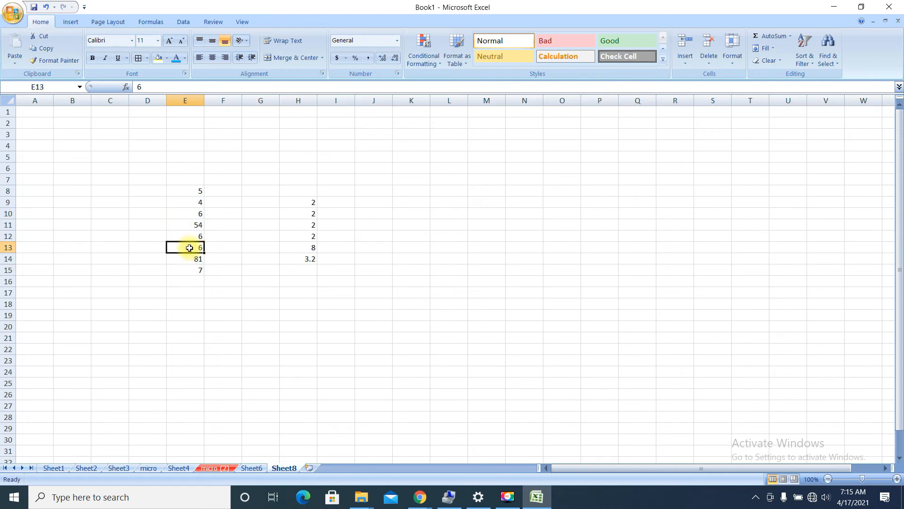
Check the counted values from E13 up to E8 and the Count Numbers formula in E15
{"action": "key", "text": "Up"}
{"action": "key", "text": "Up"}
{"action": "key", "text": "Up"}
{"action": "key", "text": "Up"}
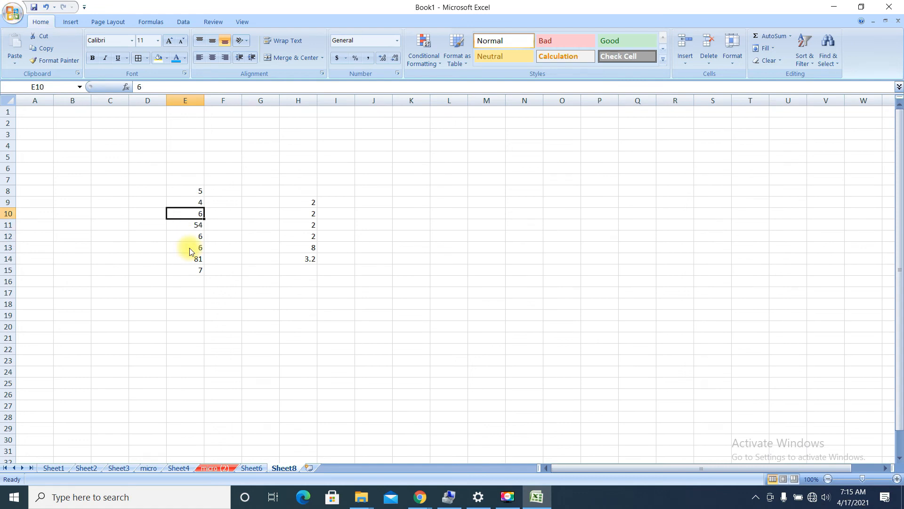
{"action": "key", "text": "Up"}
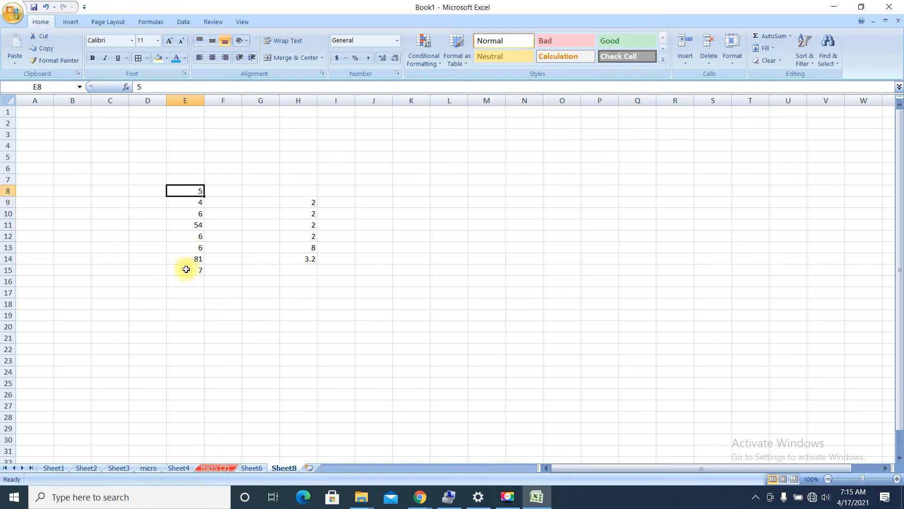
{"action": "left_click", "coordinate": [185, 269]}
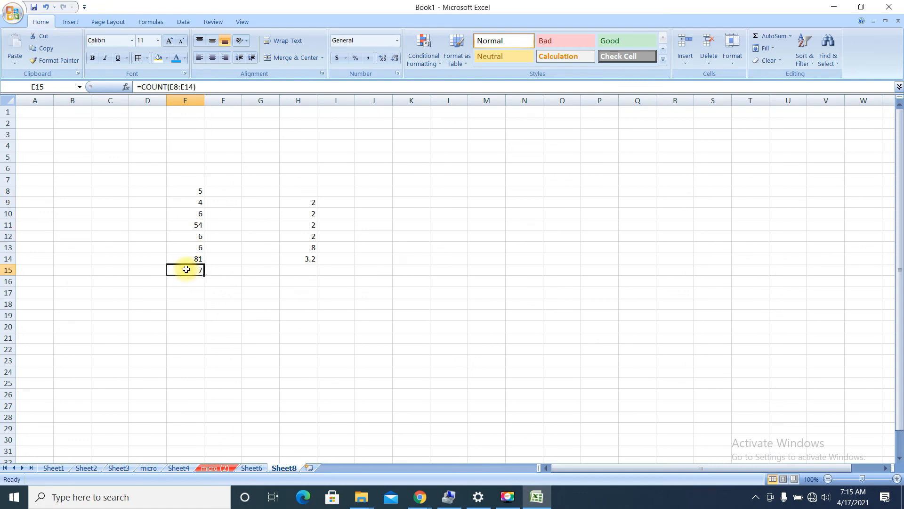
Find the largest value in H9:H14 with AutoSum's Max function, placing the result in H15
{"action": "left_click", "coordinate": [792, 36]}
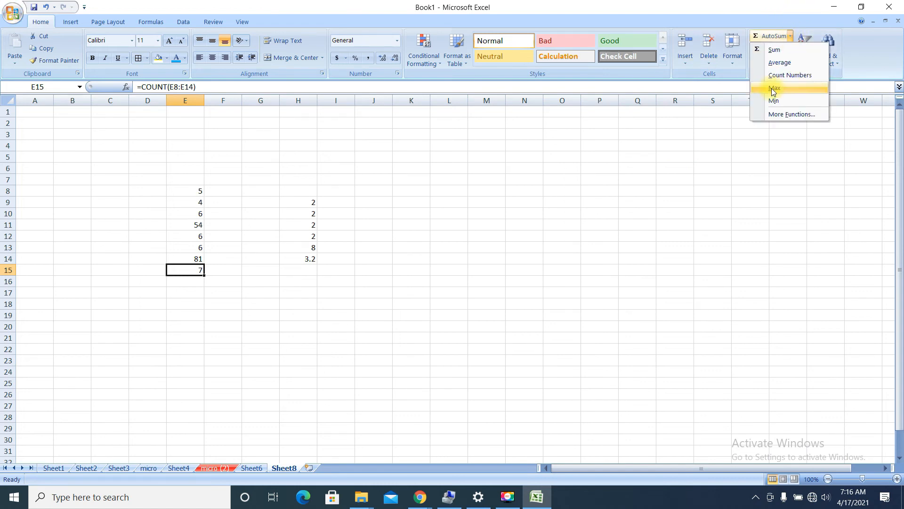
{"action": "left_click", "coordinate": [192, 191]}
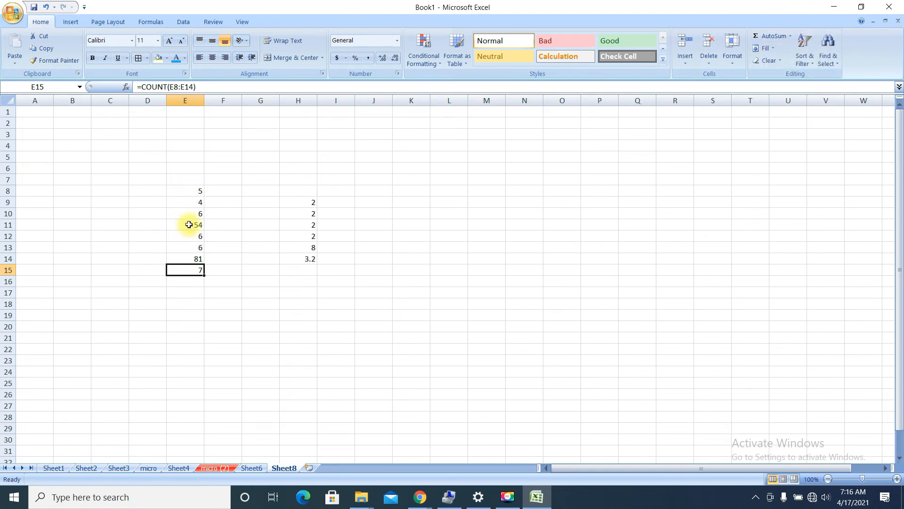
{"action": "left_click_drag", "start_coordinate": [303, 203], "coordinate": [307, 263]}
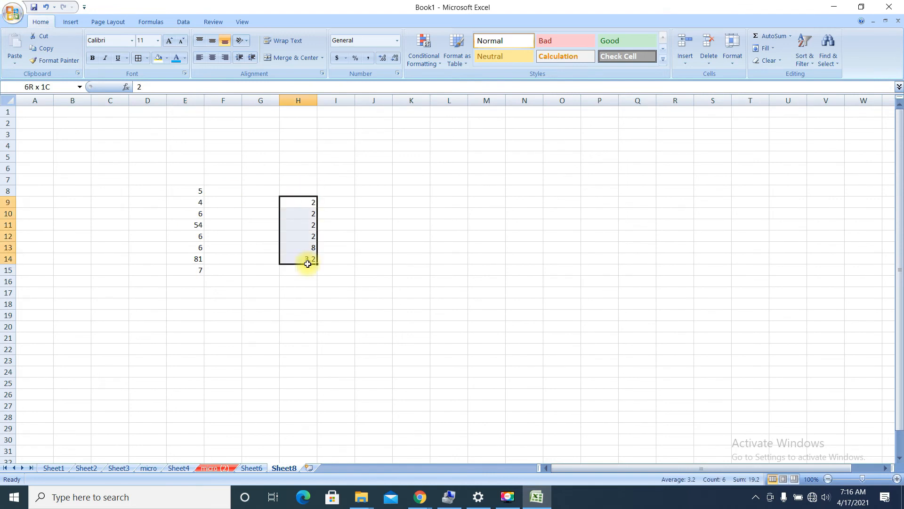
{"action": "left_click", "coordinate": [790, 36]}
{"action": "left_click", "coordinate": [776, 89]}
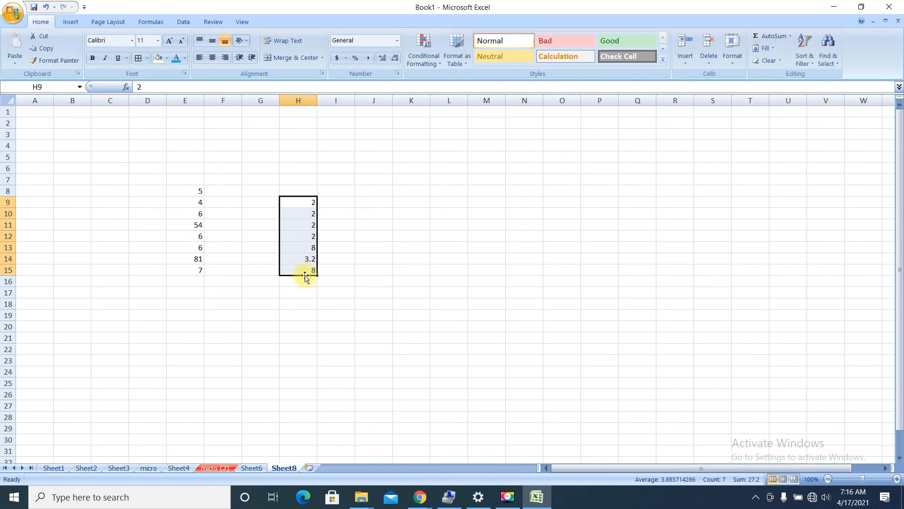
Find the smallest value in H9:H15 with AutoSum's Min function, placing the result in H16, and check the formula
{"action": "left_click", "coordinate": [791, 36]}
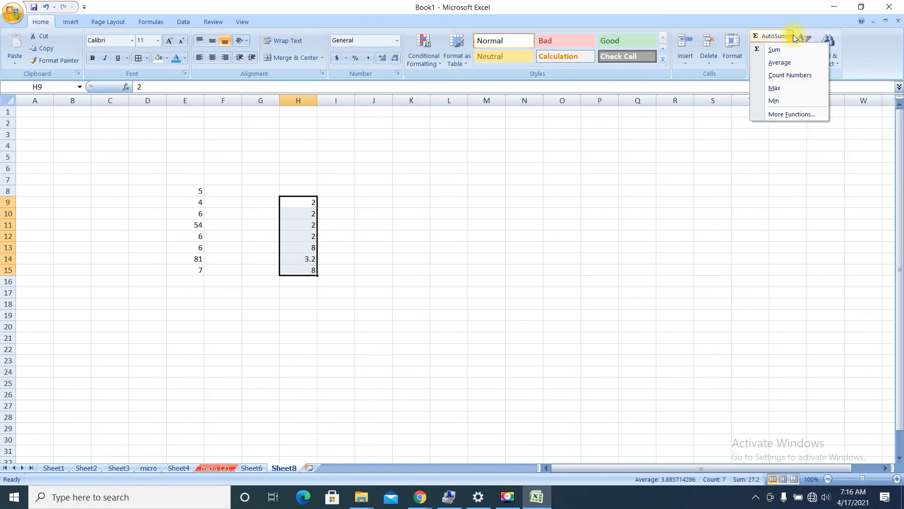
{"action": "left_click", "coordinate": [775, 101]}
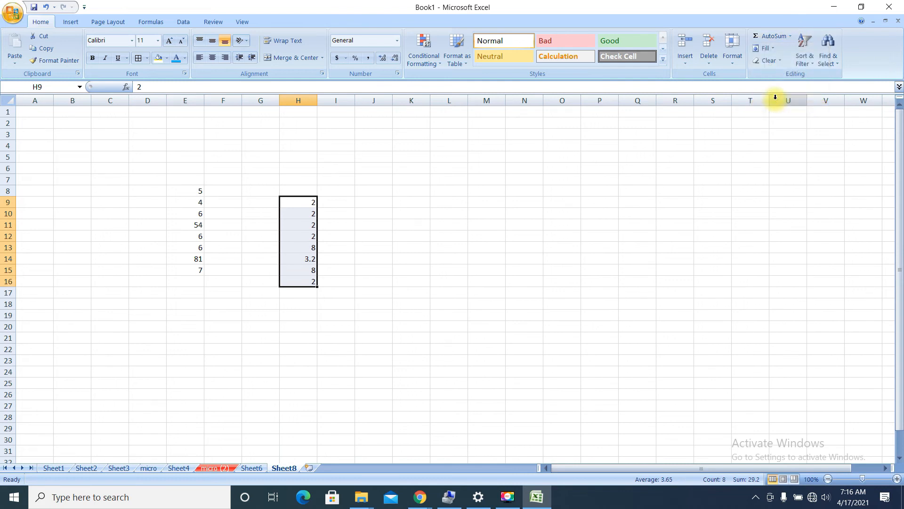
{"action": "left_click", "coordinate": [296, 281]}
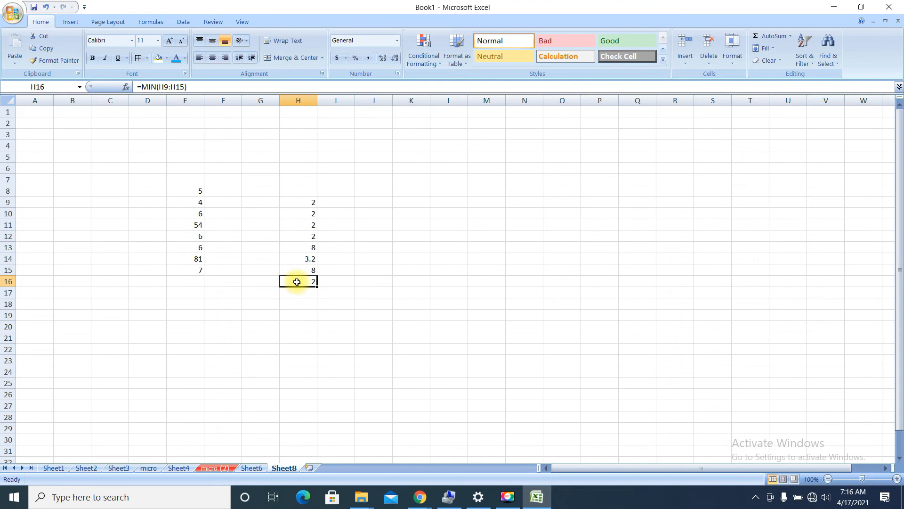
{"action": "left_click", "coordinate": [475, 290]}
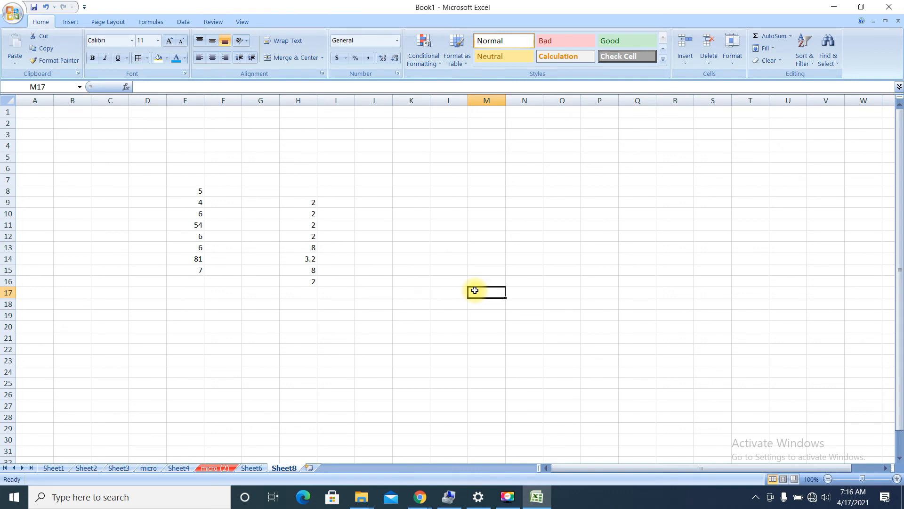
Copy H9:H16 into I9:I16 with the Fill Right command and check the copied cells
{"action": "left_click", "coordinate": [769, 50]}
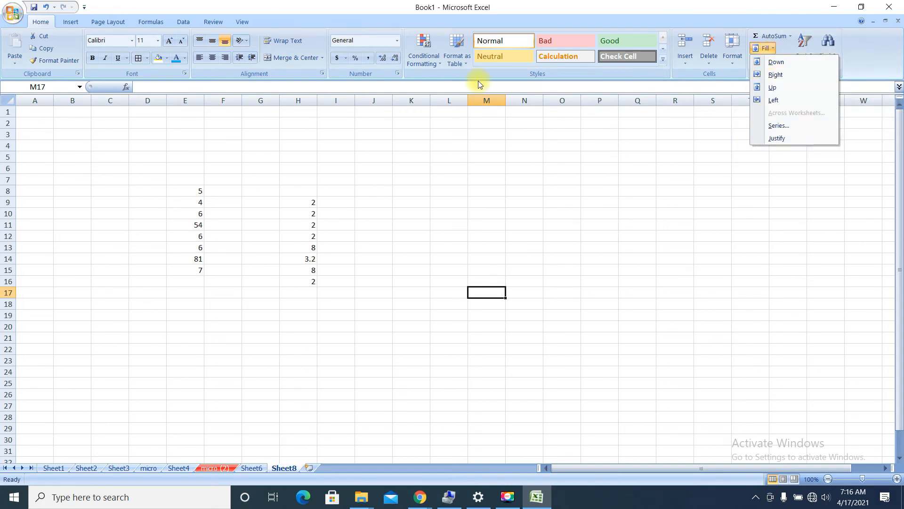
{"action": "left_click", "coordinate": [301, 201]}
{"action": "left_click_drag", "start_coordinate": [301, 201], "coordinate": [339, 282]}
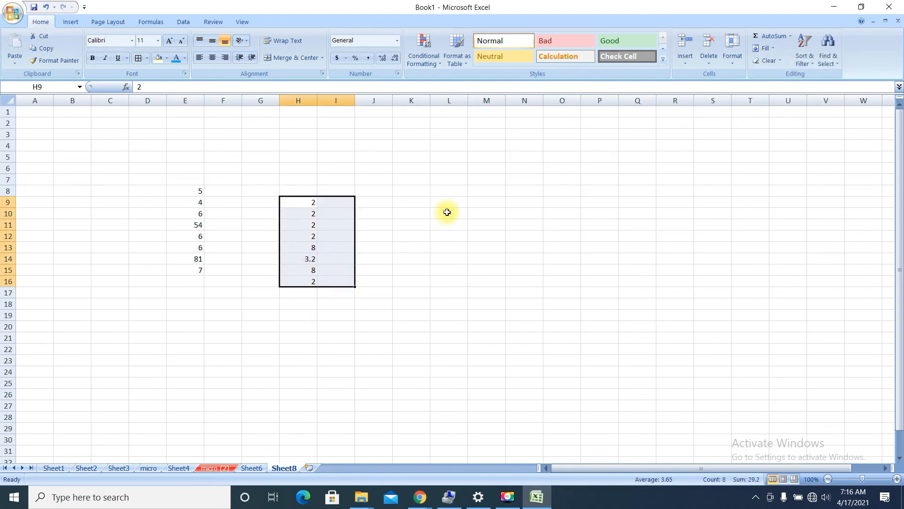
{"action": "left_click", "coordinate": [776, 49]}
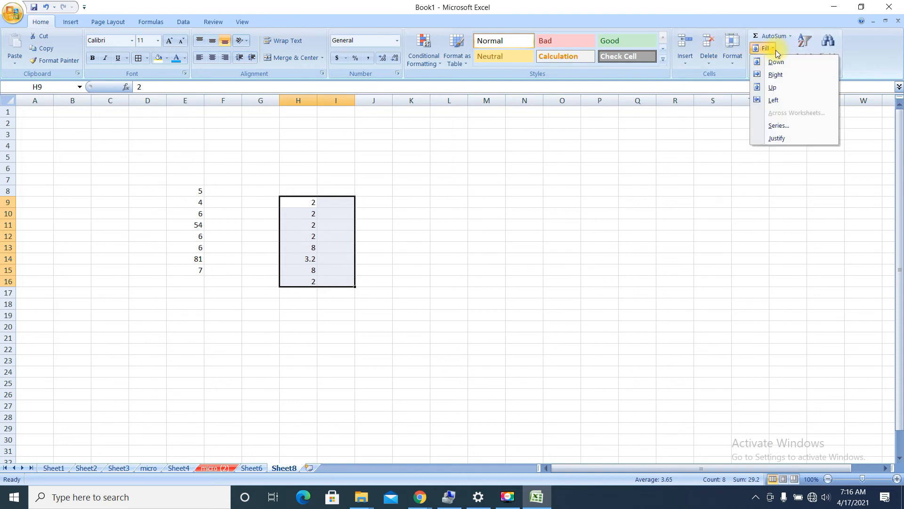
{"action": "left_click", "coordinate": [785, 75]}
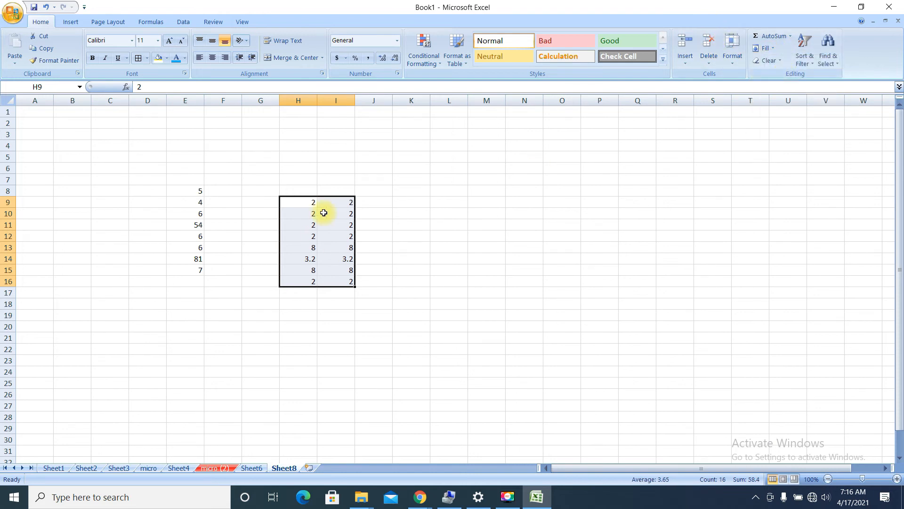
{"action": "left_click", "coordinate": [309, 203]}
{"action": "left_click", "coordinate": [351, 204]}
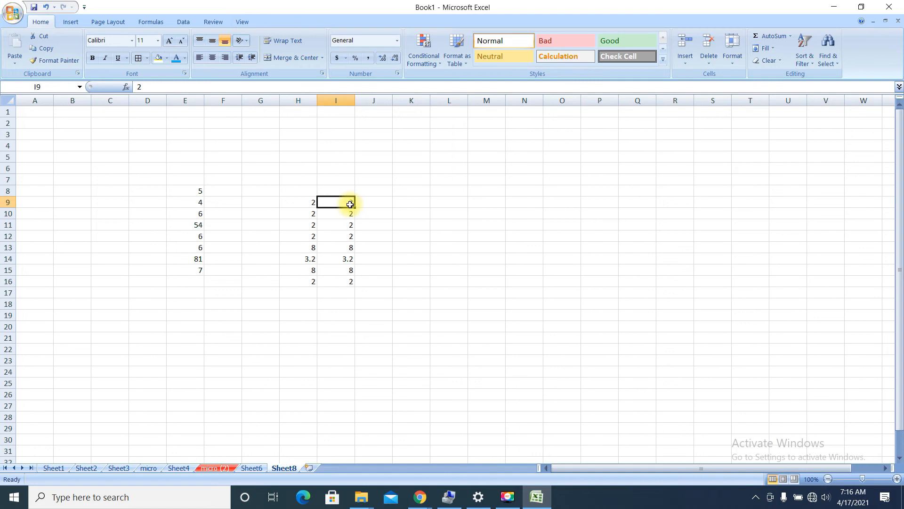
{"action": "left_click_drag", "start_coordinate": [350, 203], "coordinate": [333, 278]}
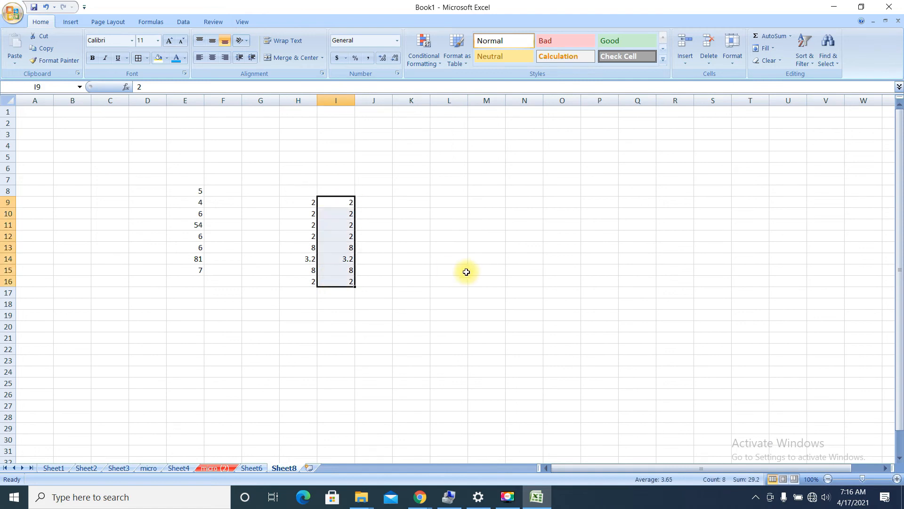
{"action": "double_click", "coordinate": [346, 284]}
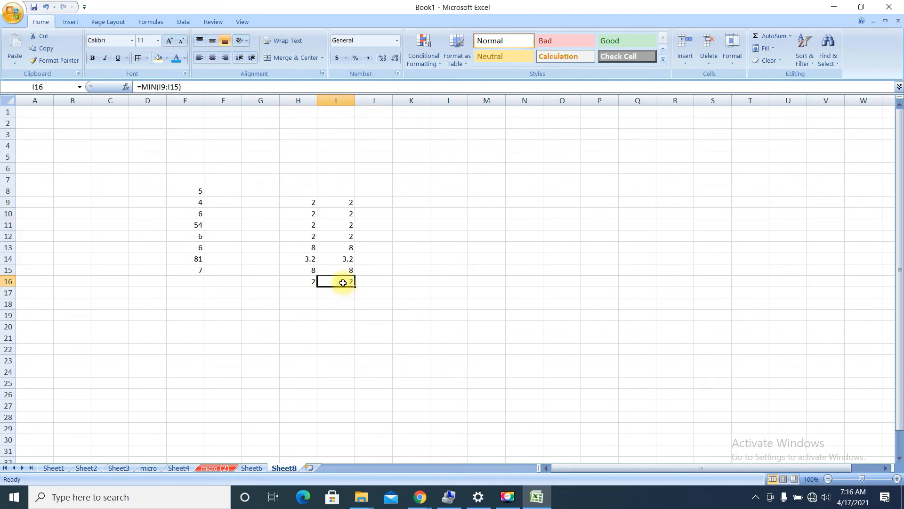
{"action": "left_click", "coordinate": [464, 246]}
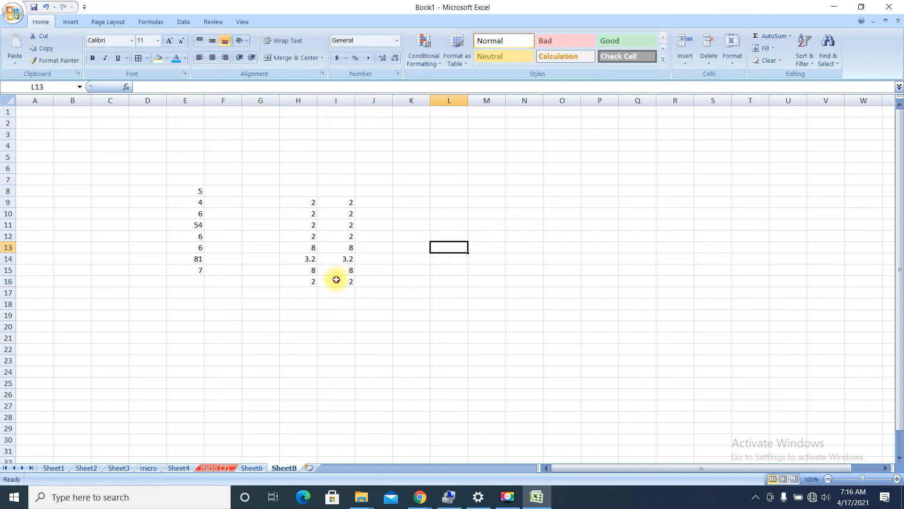
Copy the formula in I16 into I17 with the Fill Down command and check the resulting formula
{"action": "left_click", "coordinate": [337, 279]}
{"action": "left_click_drag", "start_coordinate": [336, 279], "coordinate": [338, 290]}
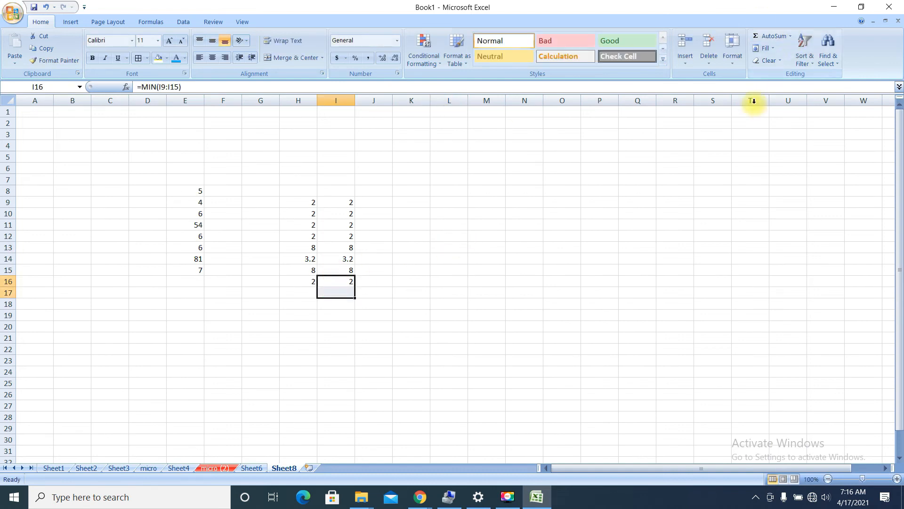
{"action": "left_click", "coordinate": [772, 50]}
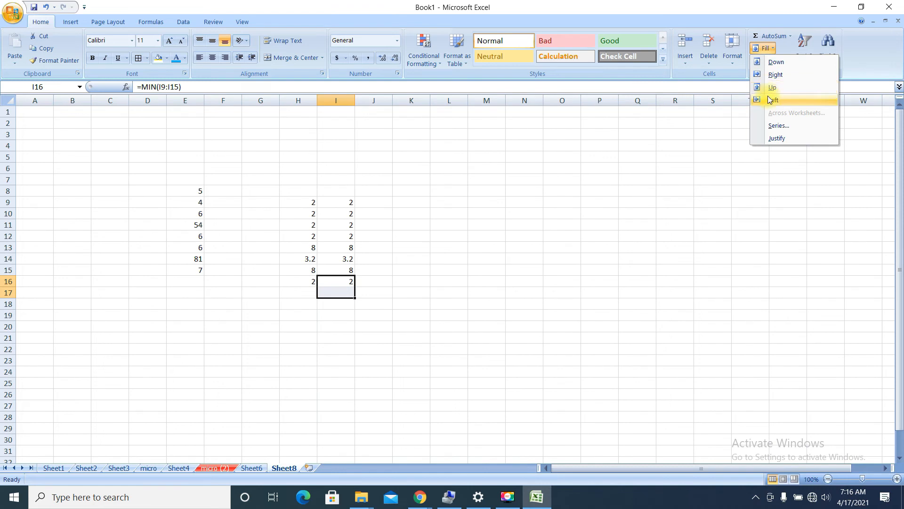
{"action": "left_click", "coordinate": [775, 62]}
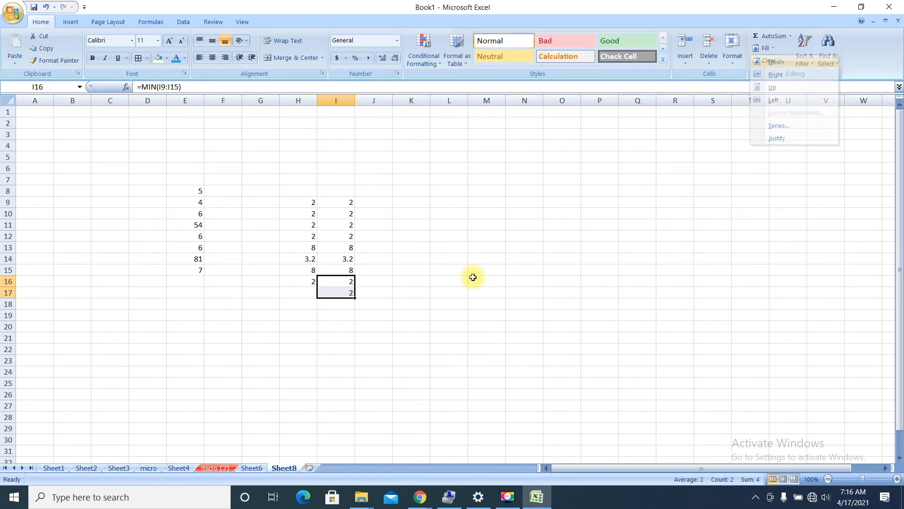
{"action": "left_click", "coordinate": [341, 292]}
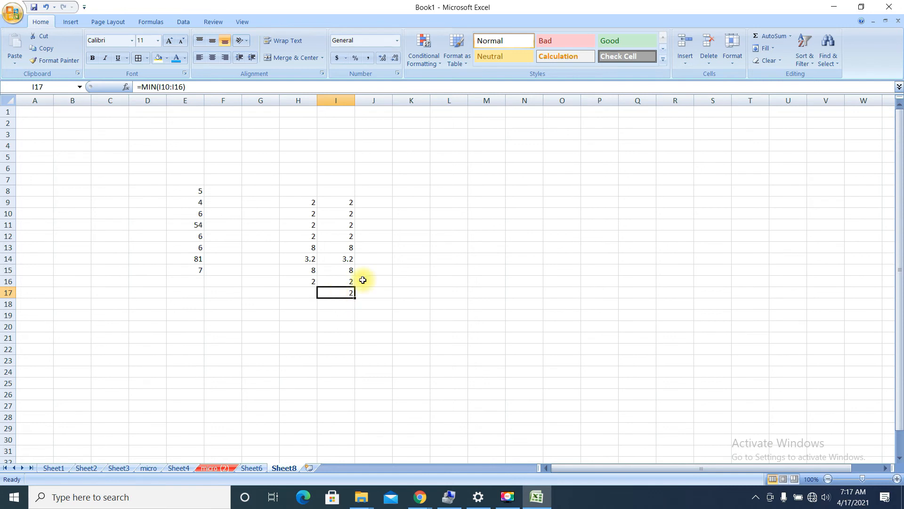
{"action": "left_click", "coordinate": [790, 37]}
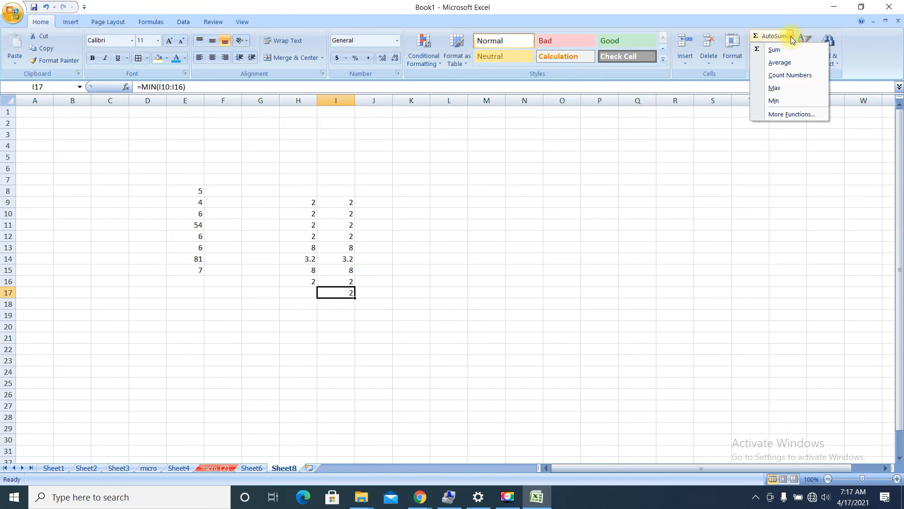
{"action": "left_click", "coordinate": [791, 37]}
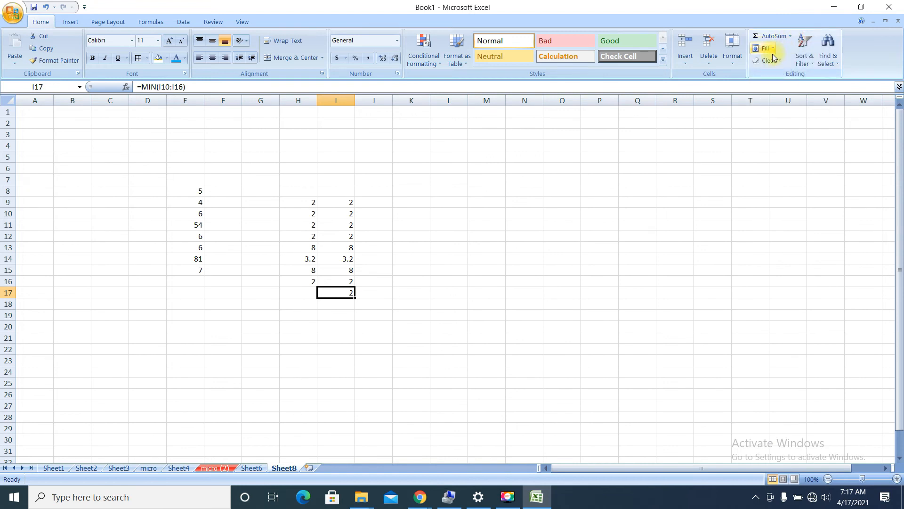
Format H9:H16 with a light blue font colour, size 14 and bold
{"action": "left_click", "coordinate": [775, 60]}
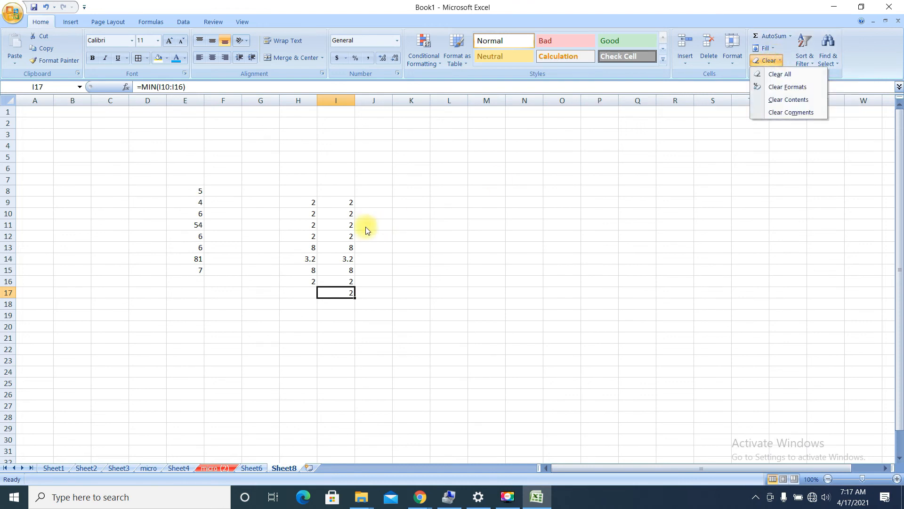
{"action": "left_click", "coordinate": [289, 199]}
{"action": "left_click_drag", "start_coordinate": [309, 206], "coordinate": [309, 282]}
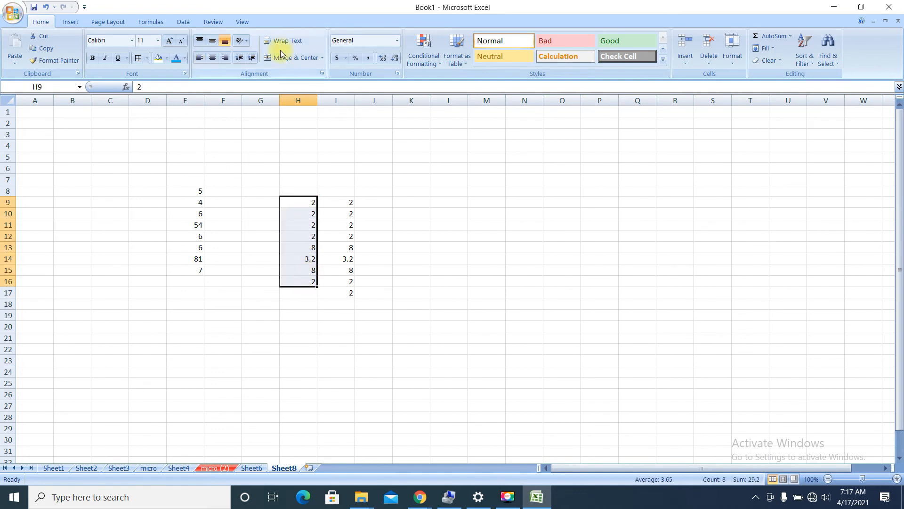
{"action": "left_click", "coordinate": [175, 57]}
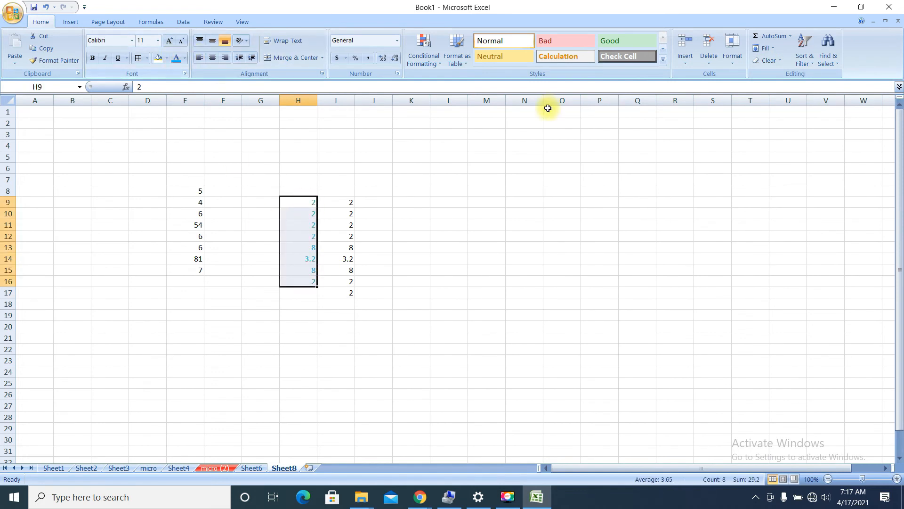
{"action": "left_click", "coordinate": [173, 41]}
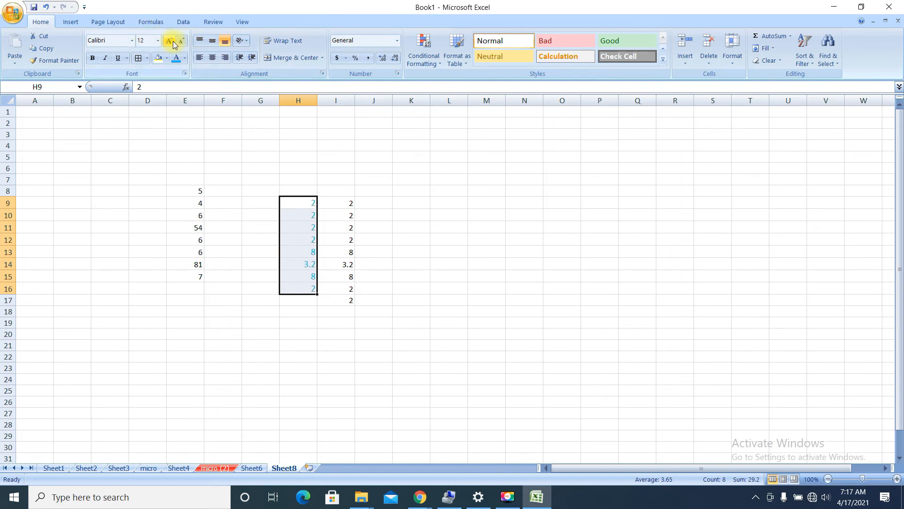
{"action": "left_click", "coordinate": [173, 41]}
{"action": "left_click", "coordinate": [92, 58]}
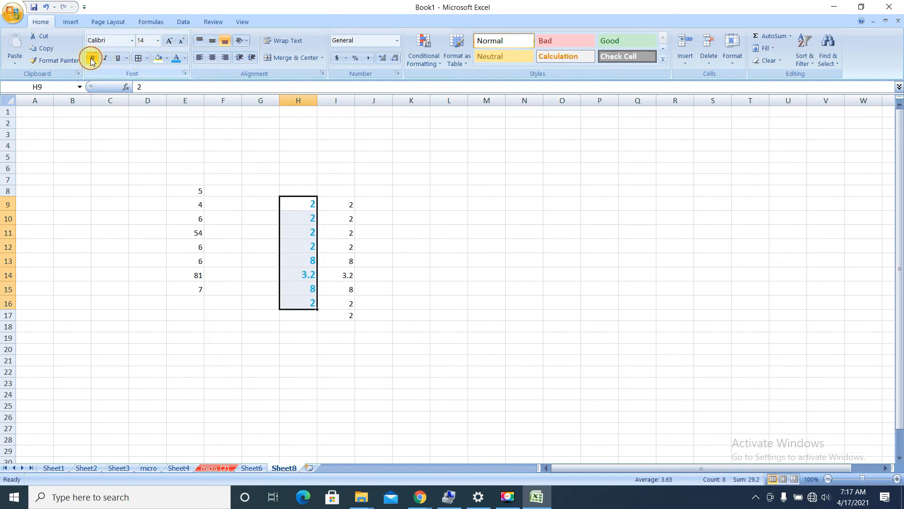
Remove the formatting from H9:H16 with Clear Formats, and empty the same cells with Clear All
{"action": "left_click", "coordinate": [780, 62]}
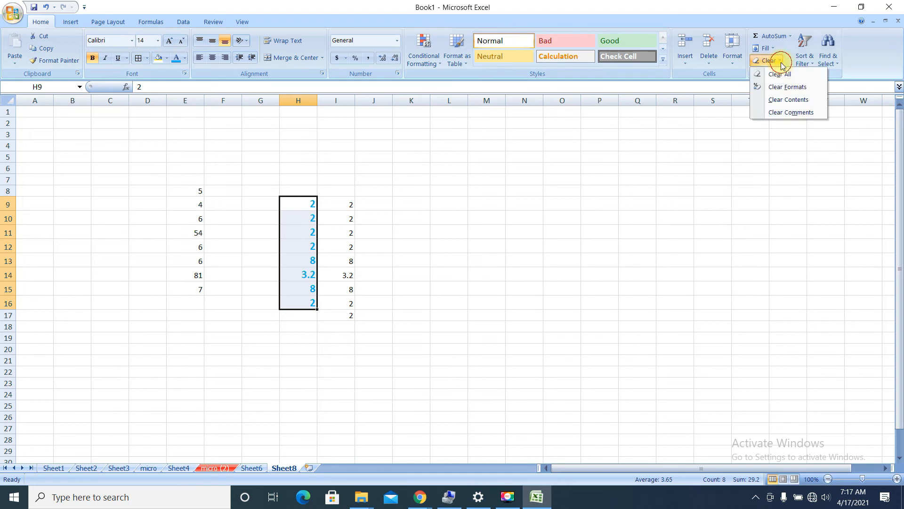
{"action": "left_click", "coordinate": [799, 87]}
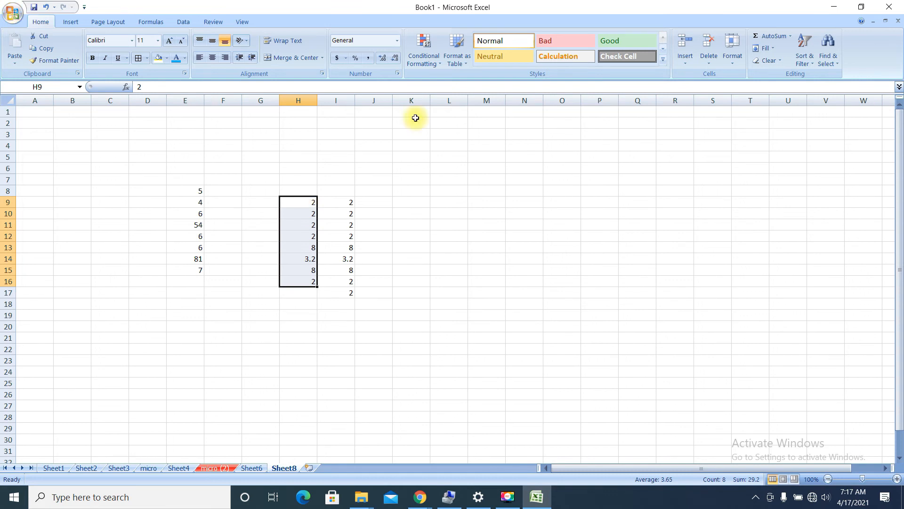
{"action": "left_click", "coordinate": [766, 61]}
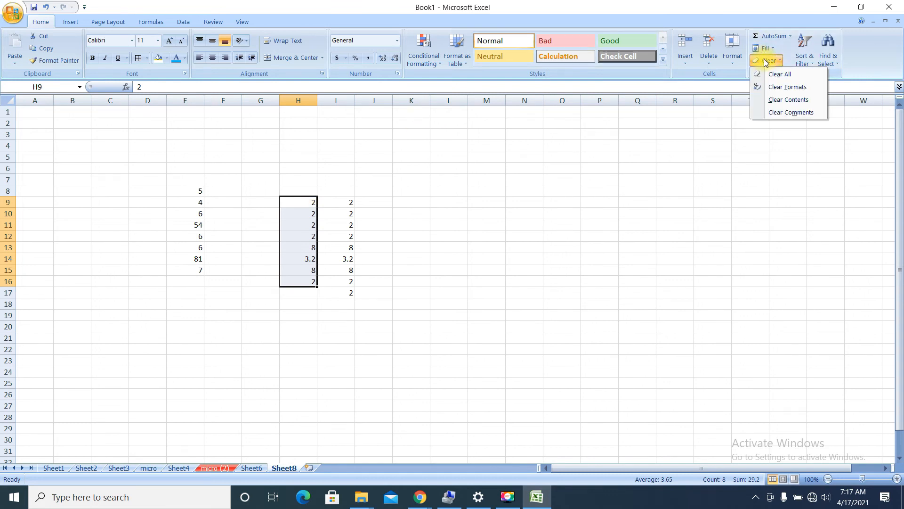
{"action": "left_click", "coordinate": [774, 76]}
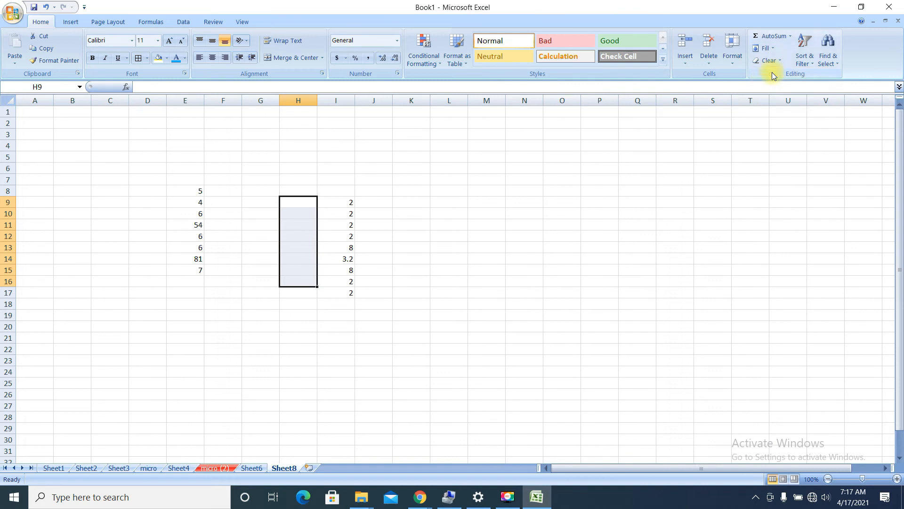
Empty cells I9:I17 with the Clear Contents command
{"action": "left_click_drag", "start_coordinate": [346, 201], "coordinate": [347, 291]}
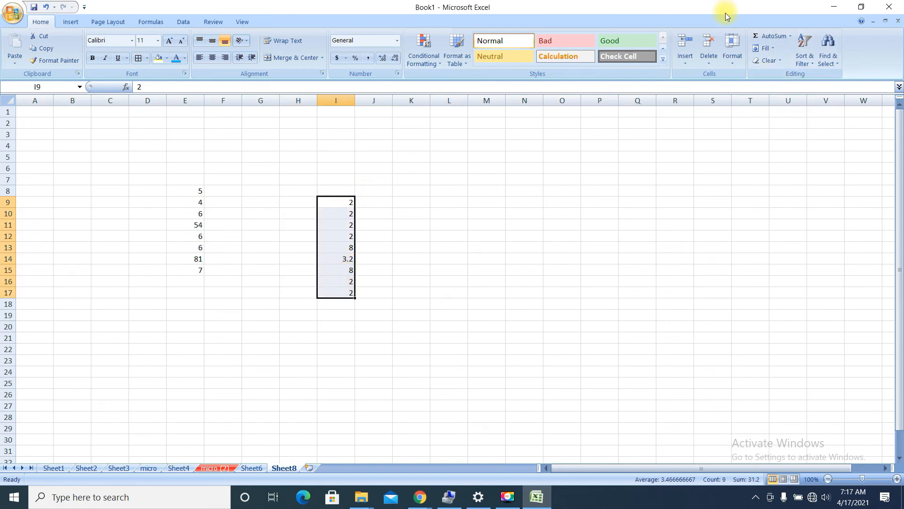
{"action": "left_click", "coordinate": [778, 62]}
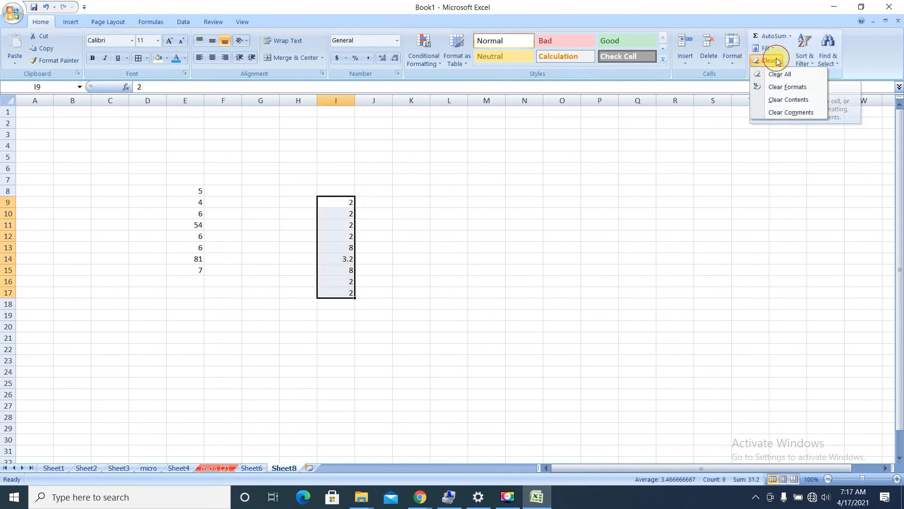
{"action": "left_click", "coordinate": [789, 99]}
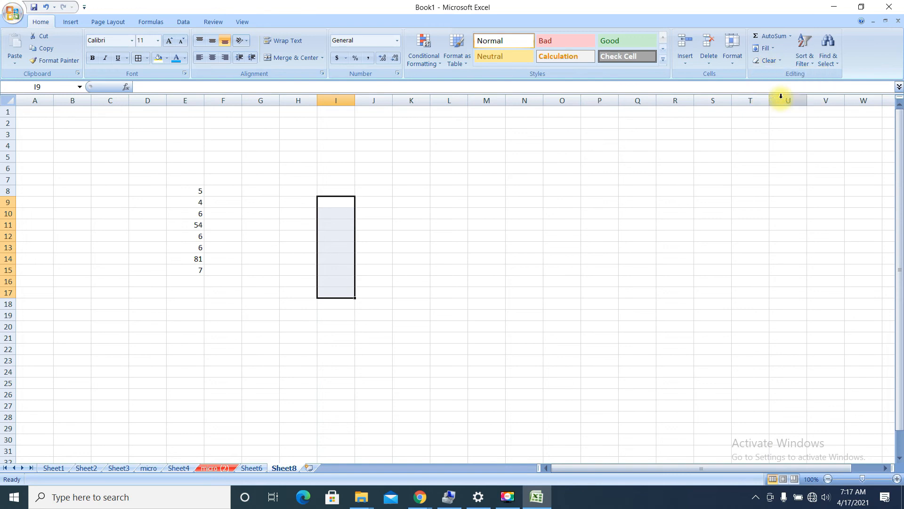
{"action": "left_click", "coordinate": [381, 213]}
Try the Clear Comments command on the values in E8:E15
{"action": "left_click", "coordinate": [191, 193]}
{"action": "left_click_drag", "start_coordinate": [191, 193], "coordinate": [188, 270]}
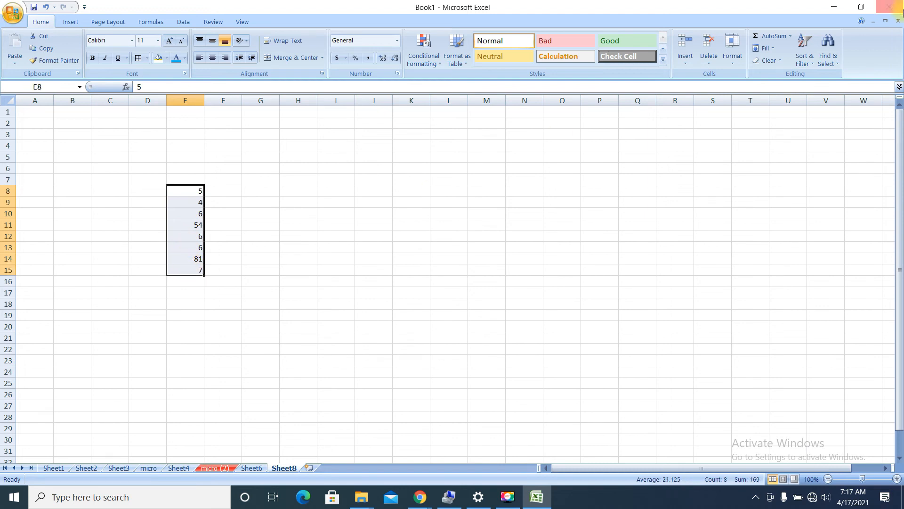
{"action": "left_click", "coordinate": [782, 59]}
{"action": "left_click", "coordinate": [781, 107]}
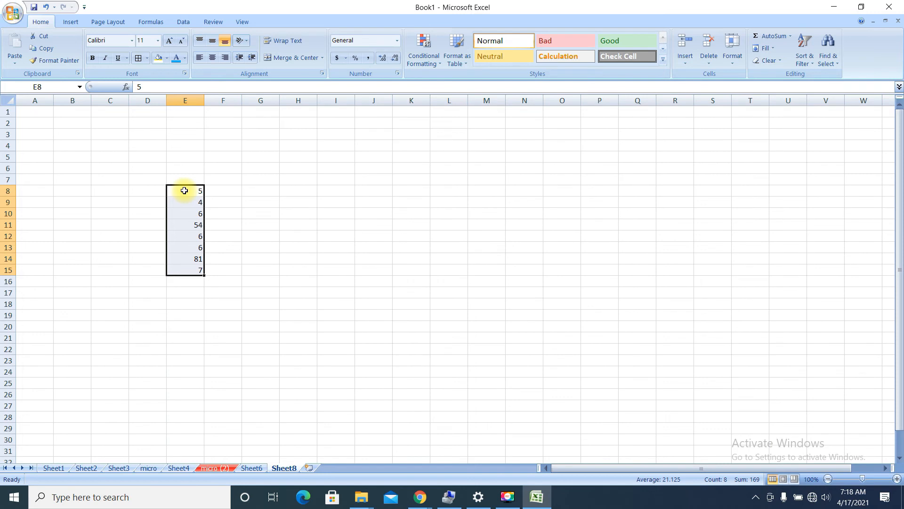
Add the comment "magic" to cell E9 and the comment "micro" to cell E13
{"action": "left_click", "coordinate": [209, 22]}
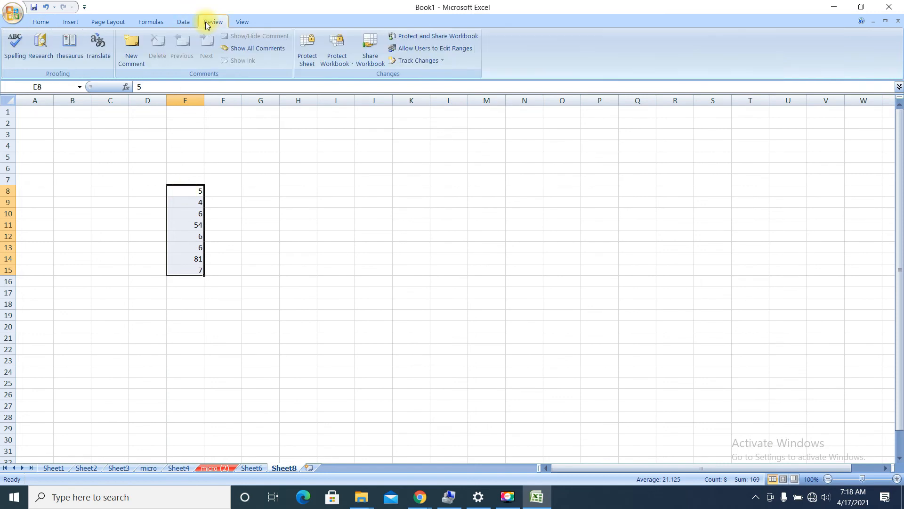
{"action": "left_click", "coordinate": [195, 202]}
{"action": "left_click", "coordinate": [131, 45]}
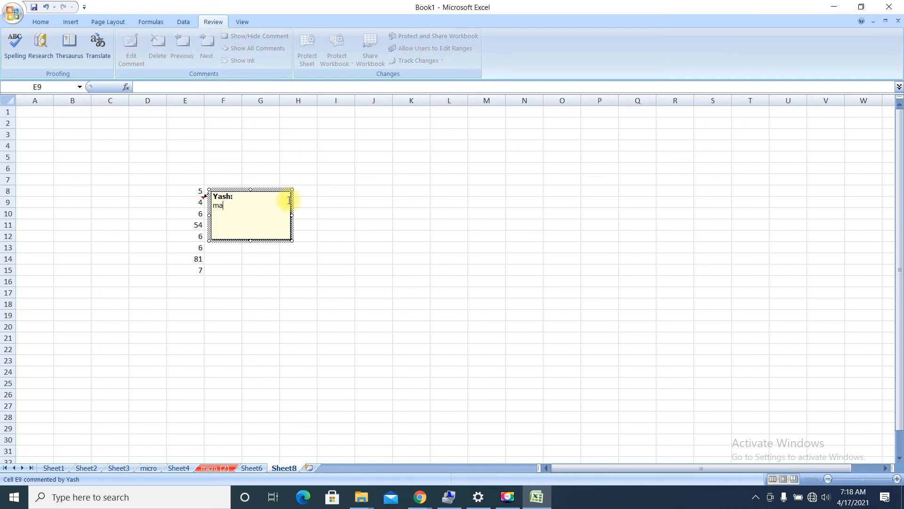
{"action": "type", "text": "magic"}
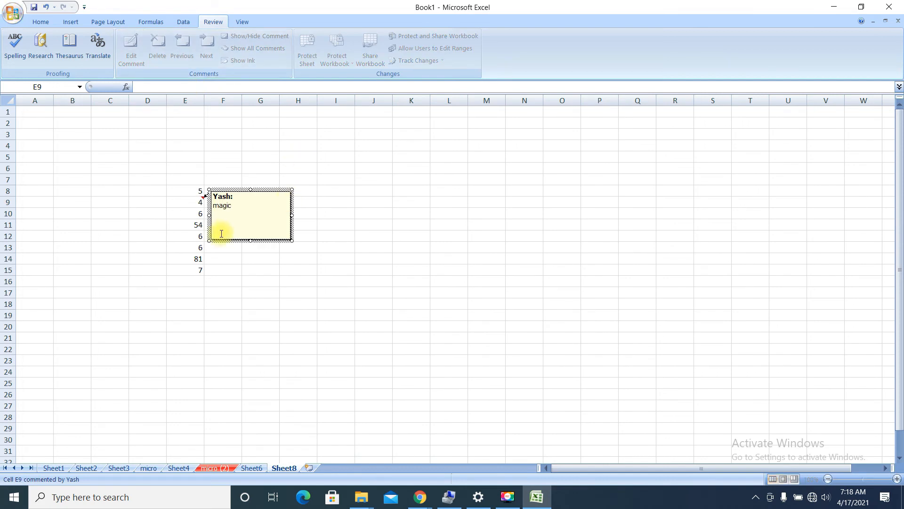
{"action": "left_click", "coordinate": [199, 248]}
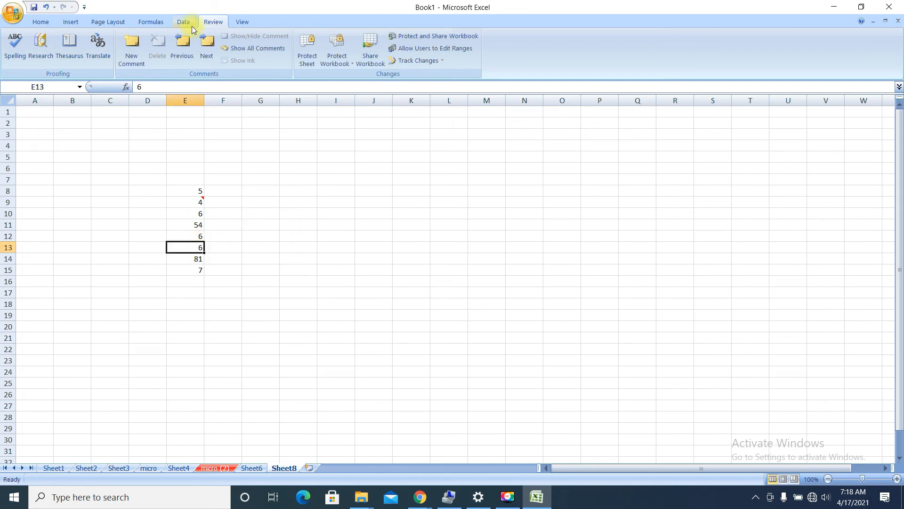
{"action": "left_click", "coordinate": [136, 56]}
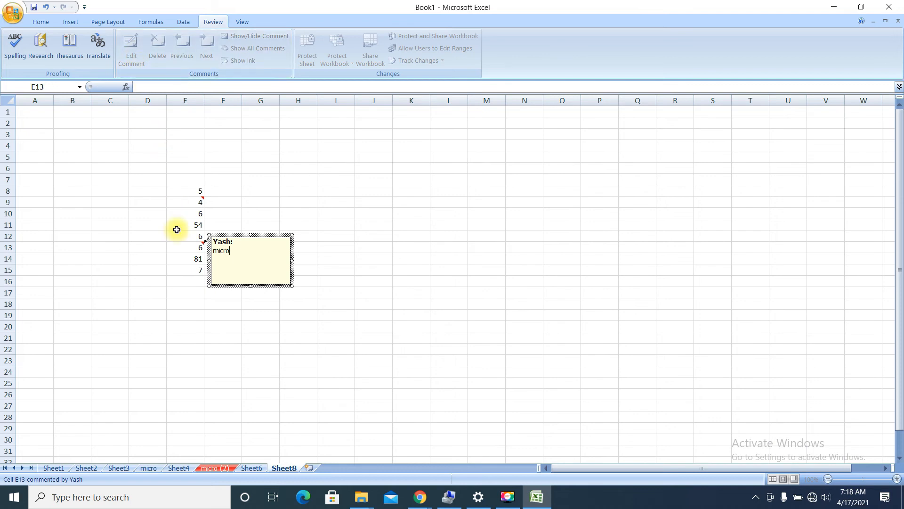
Add the comment "web" to cell E11 and the comment "solution" to cell E15
{"action": "left_click", "coordinate": [198, 226]}
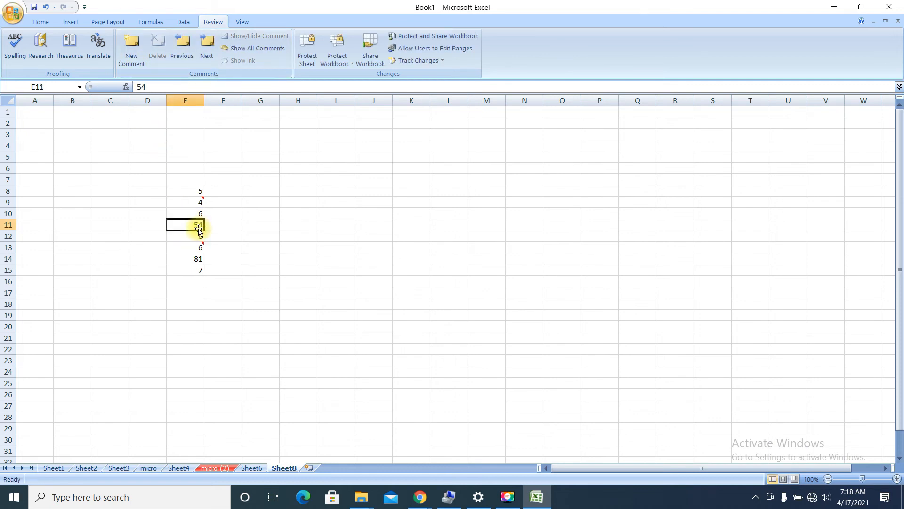
{"action": "left_click", "coordinate": [129, 47]}
{"action": "type", "text": "e"}
{"action": "type", "text": "web"}
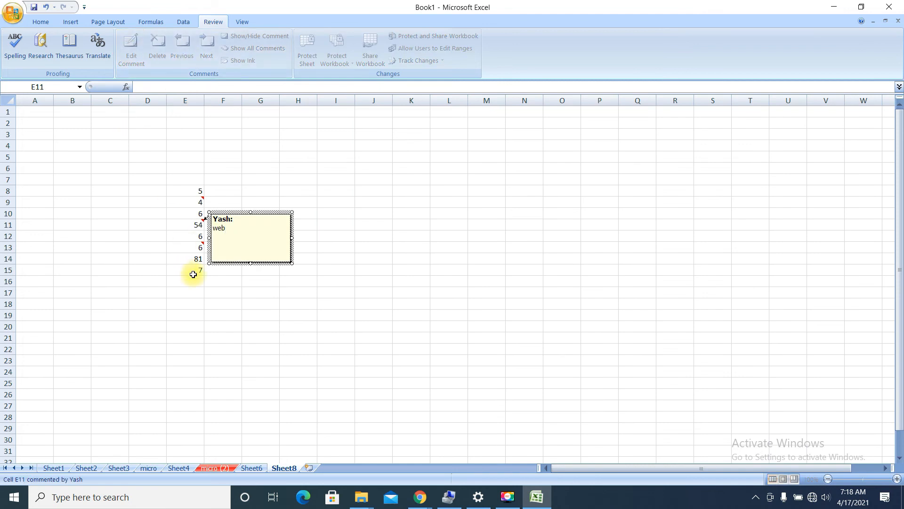
{"action": "left_click", "coordinate": [192, 271]}
{"action": "left_click", "coordinate": [129, 52]}
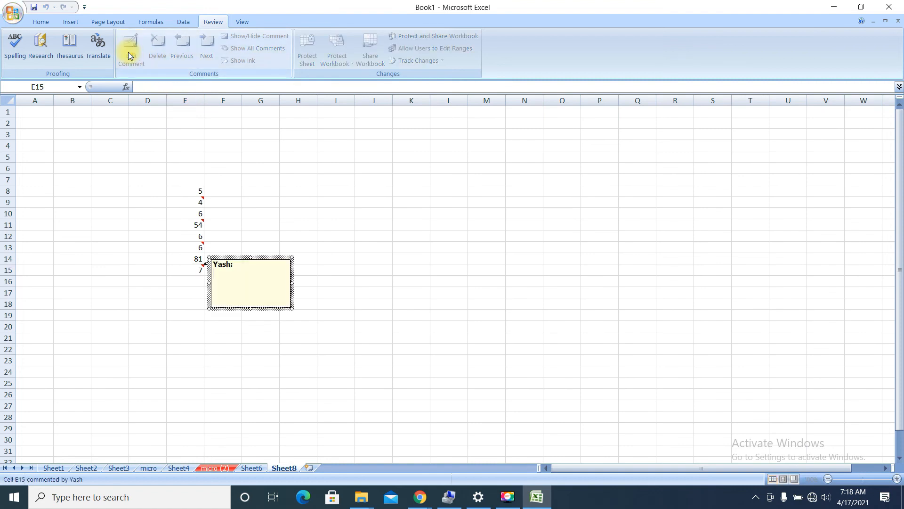
{"action": "type", "text": "solution"}
{"action": "left_click", "coordinate": [240, 210]}
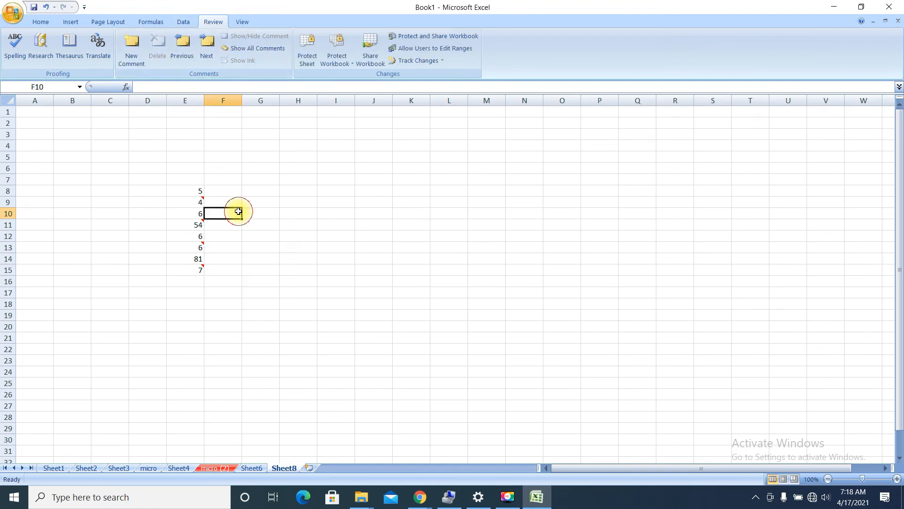
Remove all comments from the cells in E7:E15 with the Clear Comments command
{"action": "left_click", "coordinate": [199, 188]}
{"action": "left_click_drag", "start_coordinate": [199, 184], "coordinate": [193, 272]}
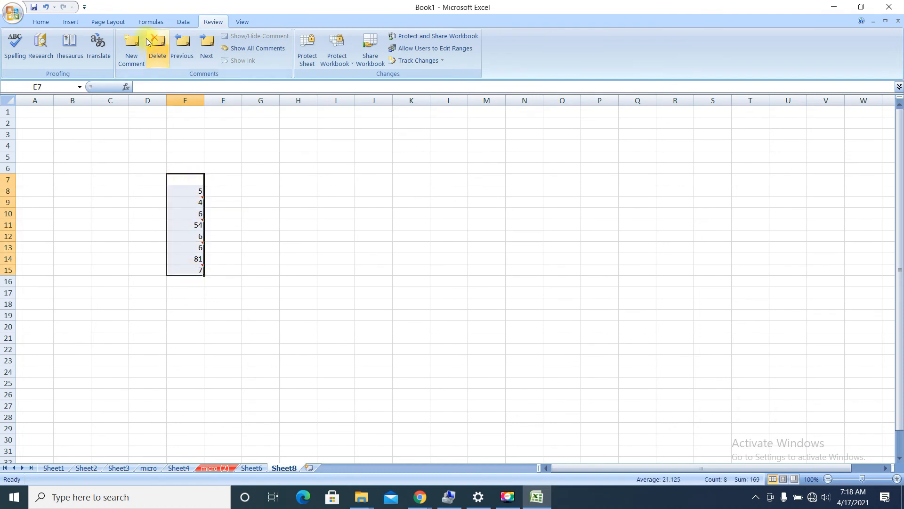
{"action": "left_click", "coordinate": [49, 26]}
{"action": "left_click", "coordinate": [775, 61]}
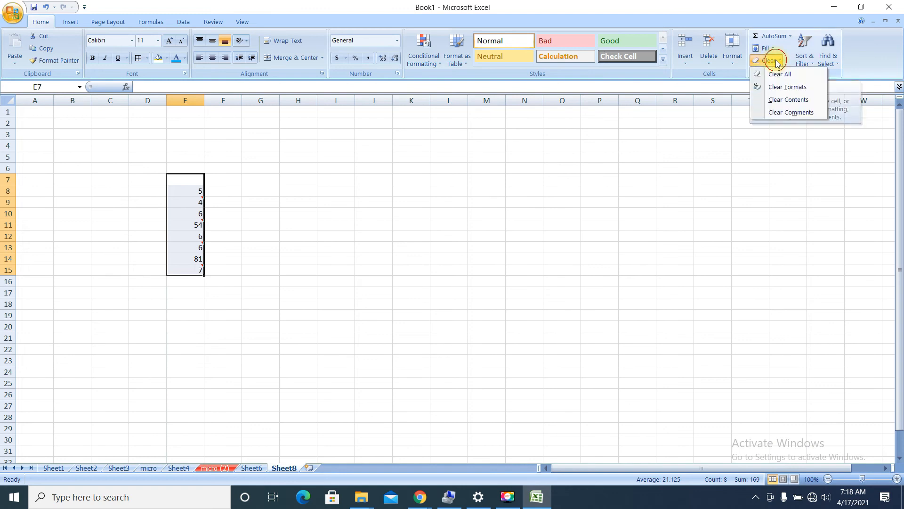
{"action": "left_click", "coordinate": [780, 112]}
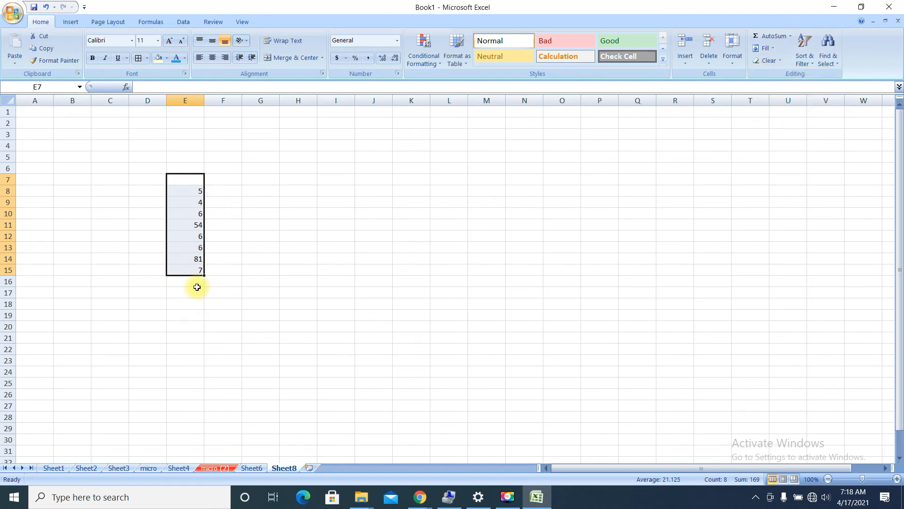
{"action": "left_click", "coordinate": [372, 270]}
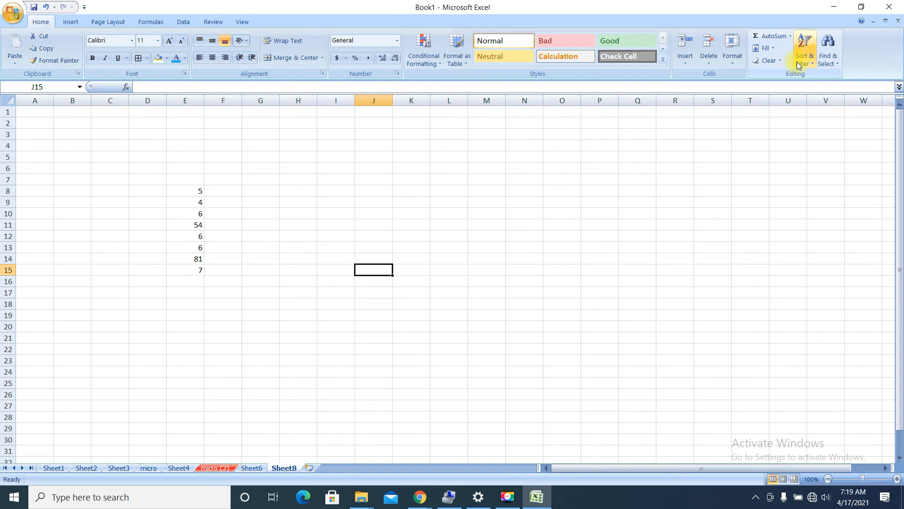
Delete the value in E8, the first cell of the number column
{"action": "left_click_drag", "start_coordinate": [180, 196], "coordinate": [193, 266]}
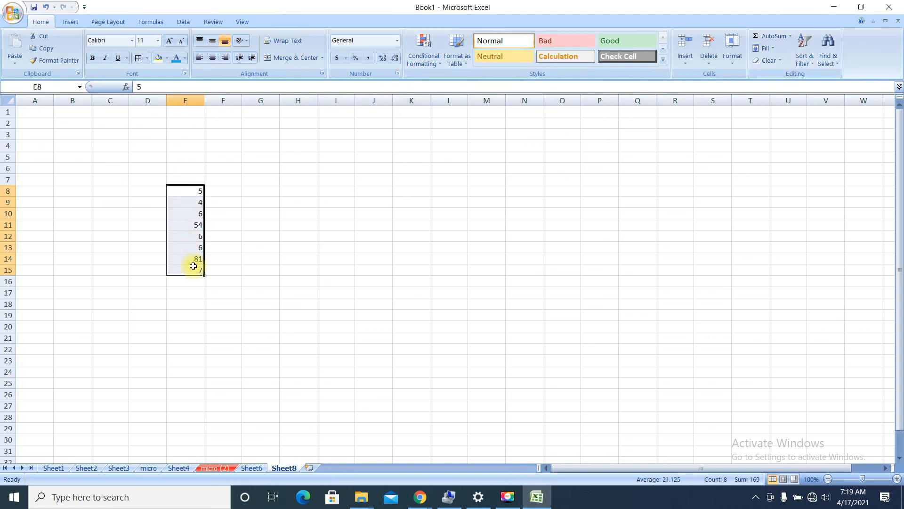
{"action": "key", "text": "BackSpace"}
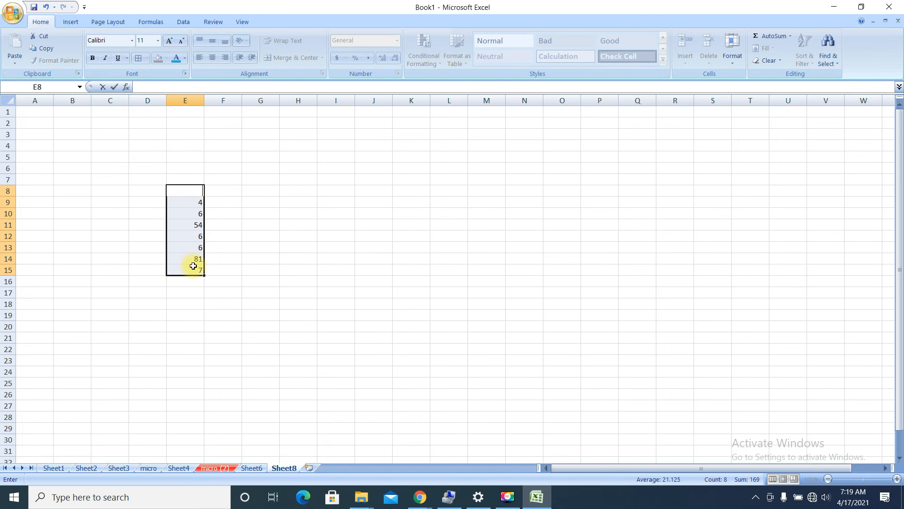
{"action": "left_click", "coordinate": [244, 180]}
{"action": "left_click", "coordinate": [231, 205]}
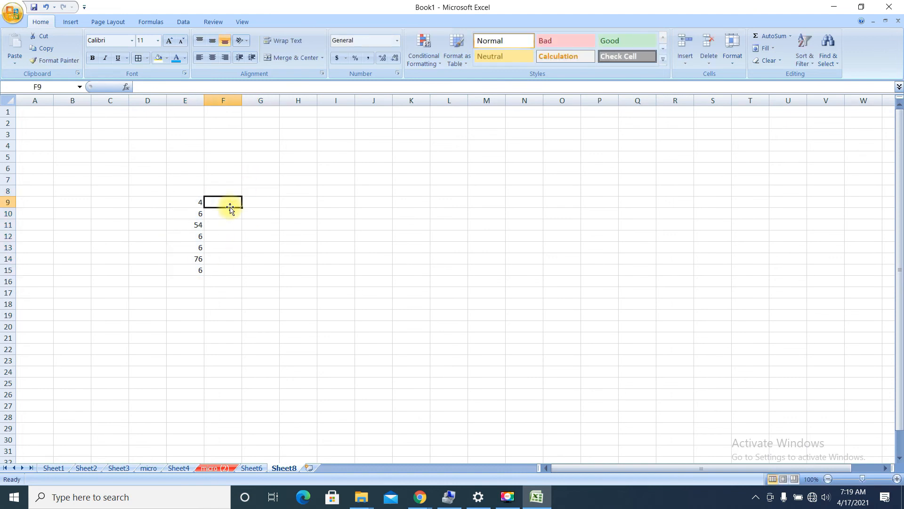
Enter the values 4, 56, 4, 5, 5, 5, 5 and 5 down cells F8:F15
{"action": "key", "text": "Up"}
{"action": "type", "text": "4"}
{"action": "key", "text": "Return"}
{"action": "type", "text": "56"}
{"action": "key", "text": "Return"}
{"action": "type", "text": "4"}
{"action": "key", "text": "Return"}
{"action": "type", "text": "55"}
{"action": "key", "text": "Return"}
{"action": "type", "text": "5"}
{"action": "key", "text": "Return"}
{"action": "type", "text": "5"}
{"action": "key", "text": "Return"}
{"action": "type", "text": "5"}
Enter the values 5, 85, 65, 52, 632, 21, 5 and 4 down cells G9:G16
{"action": "left_click", "coordinate": [259, 196]}
{"action": "key", "text": "Down"}
{"action": "type", "text": "5"}
{"action": "key", "text": "Return"}
{"action": "type", "text": "85 65 52 632 21 5"}
{"action": "key", "text": "Return"}
{"action": "type", "text": "4"}
{"action": "key", "text": "Return"}
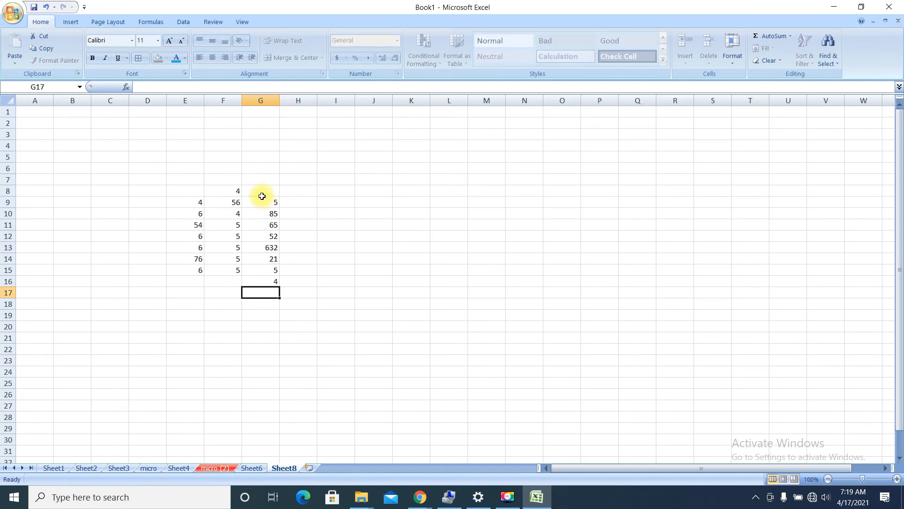
Sort the range E8:H16 from smallest to largest and check the reordered rows
{"action": "left_click_drag", "start_coordinate": [168, 191], "coordinate": [288, 284]}
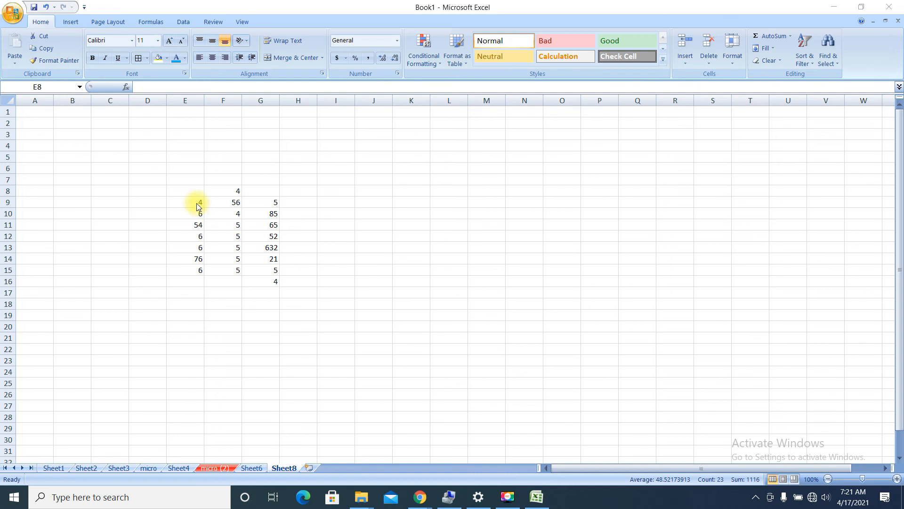
{"action": "left_click", "coordinate": [182, 191]}
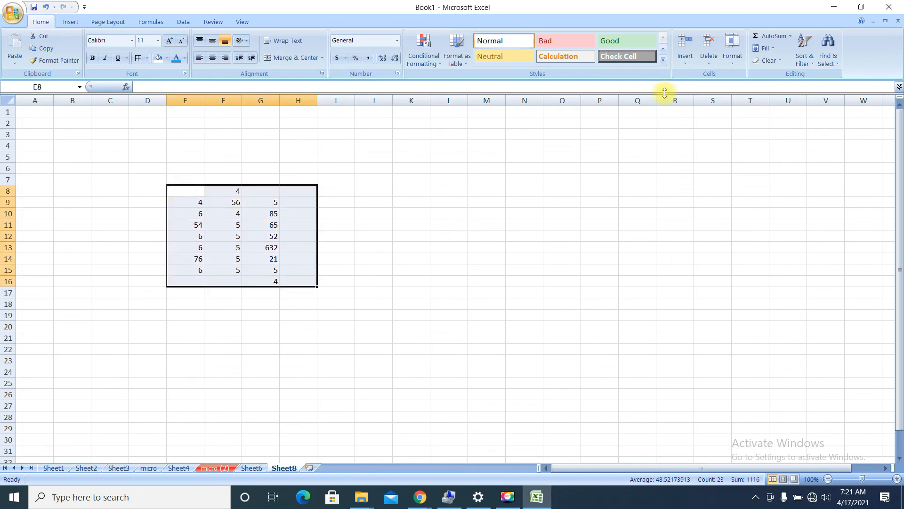
{"action": "left_click", "coordinate": [800, 67]}
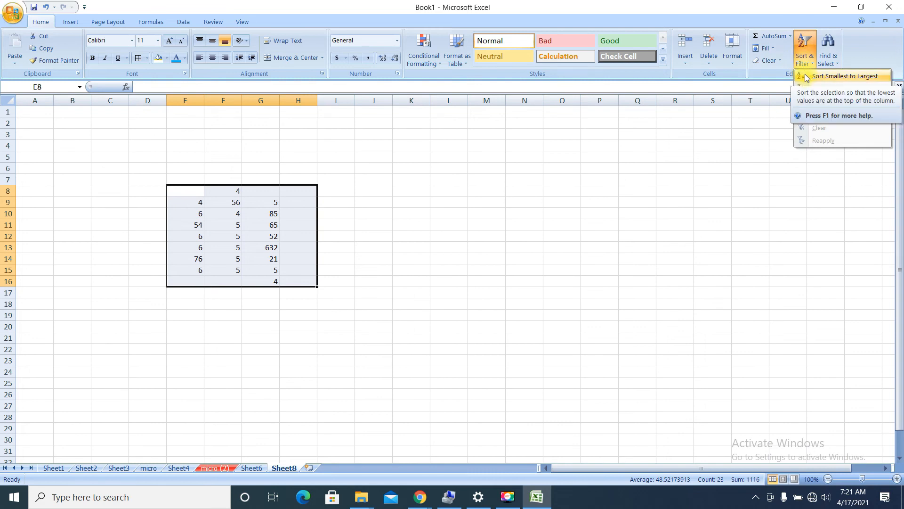
{"action": "left_click", "coordinate": [807, 76]}
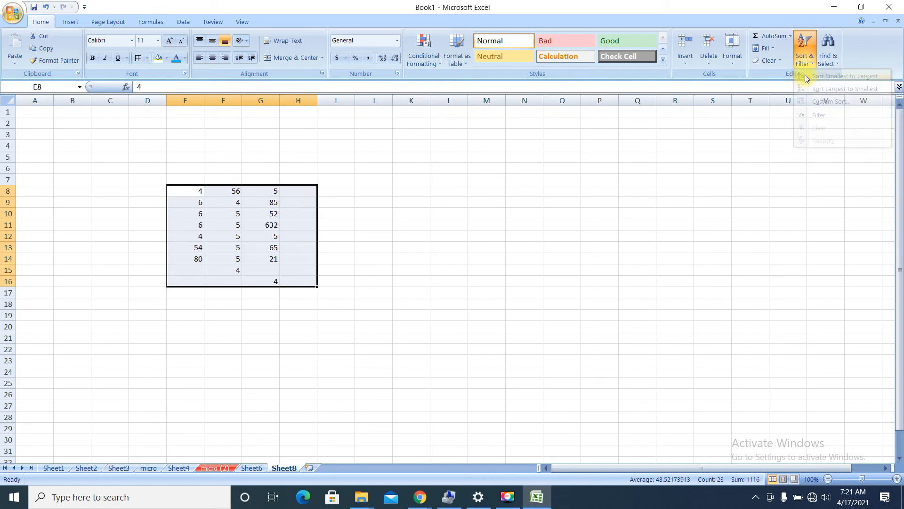
{"action": "left_click", "coordinate": [193, 192]}
{"action": "left_click_drag", "start_coordinate": [192, 193], "coordinate": [276, 277]}
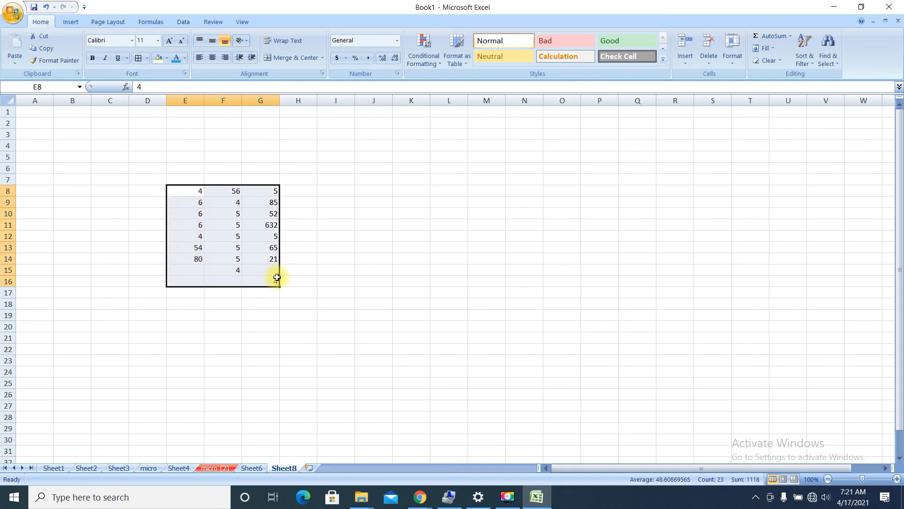
{"action": "left_click", "coordinate": [195, 198]}
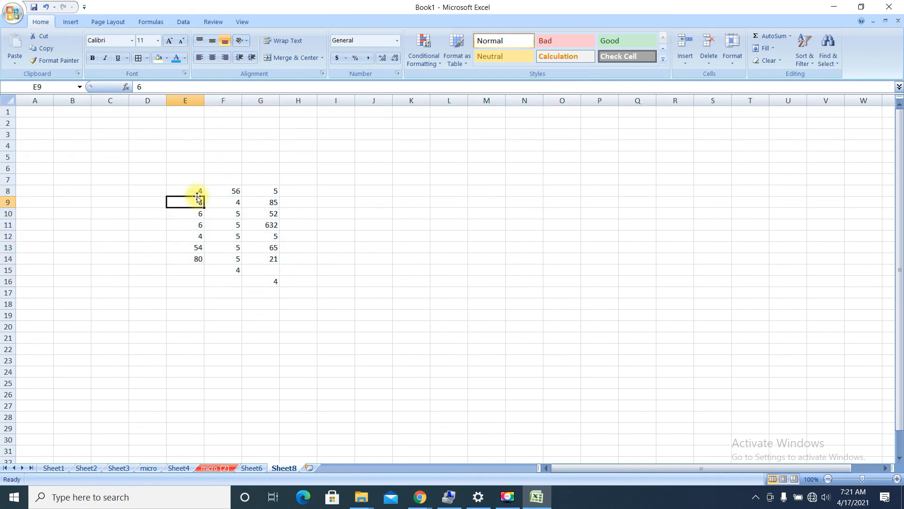
Sort F8:F15 from largest to smallest, expanding the selection to the neighbouring data
{"action": "left_click_drag", "start_coordinate": [236, 191], "coordinate": [225, 266]}
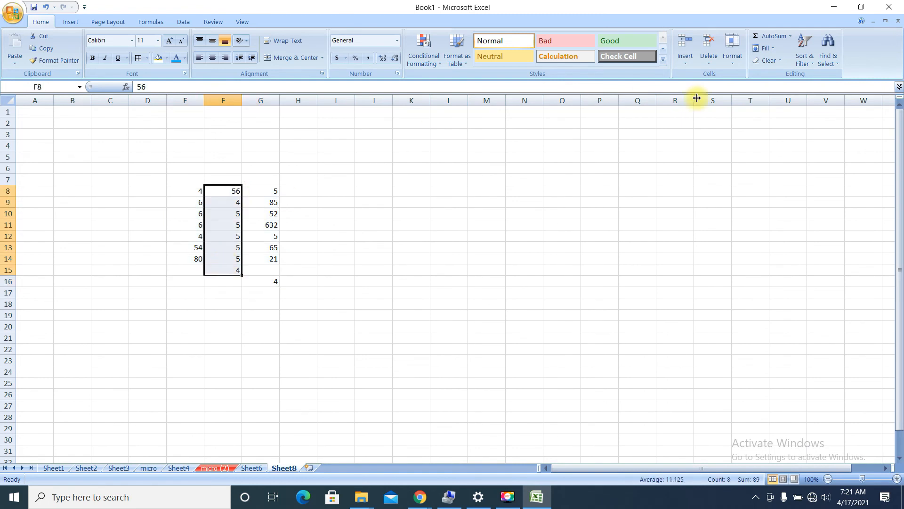
{"action": "left_click", "coordinate": [804, 57]}
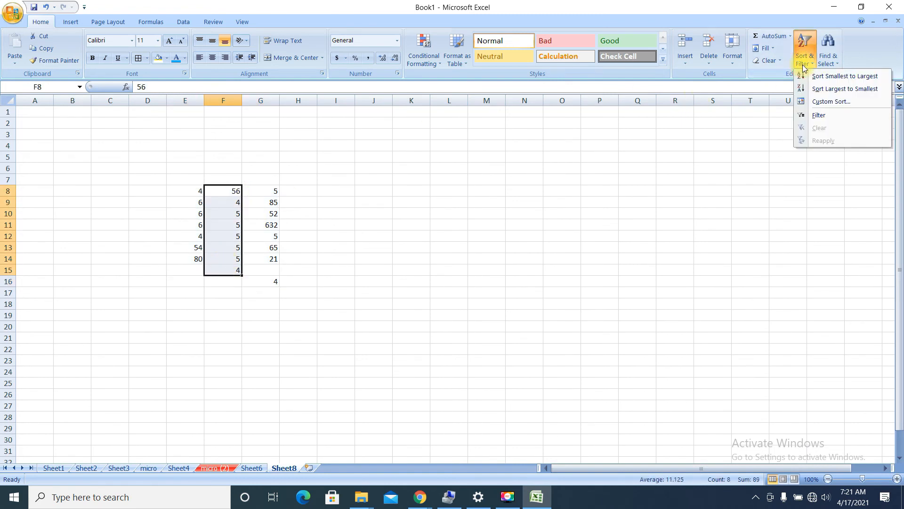
{"action": "left_click", "coordinate": [809, 89]}
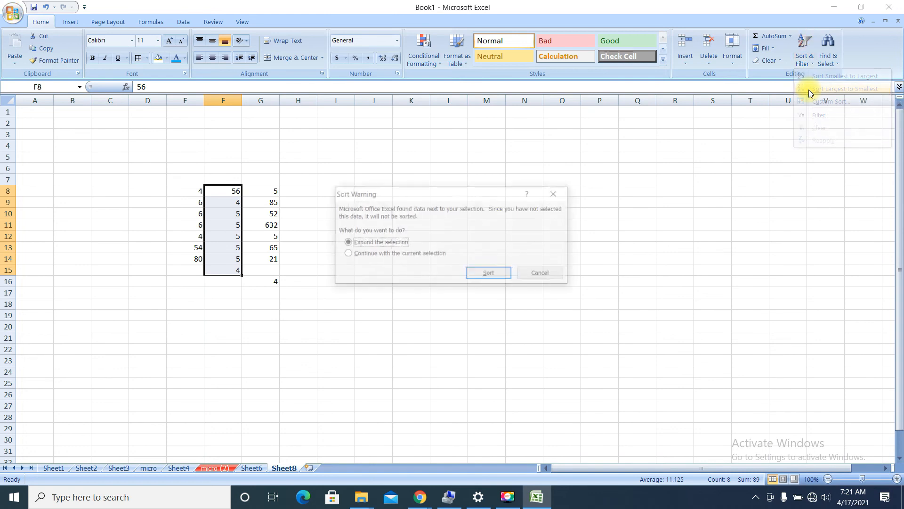
{"action": "left_click", "coordinate": [472, 270]}
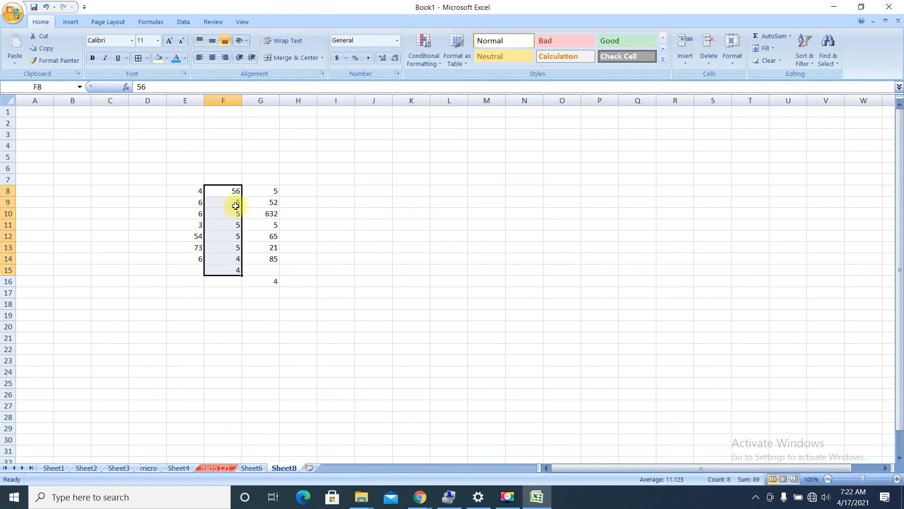
Custom-sort F8:F15 with the selection expanded to neighbouring data, by Column F values in Smallest to Largest order
{"action": "left_click", "coordinate": [231, 190]}
{"action": "left_click", "coordinate": [233, 206]}
{"action": "left_click_drag", "start_coordinate": [233, 191], "coordinate": [229, 268]}
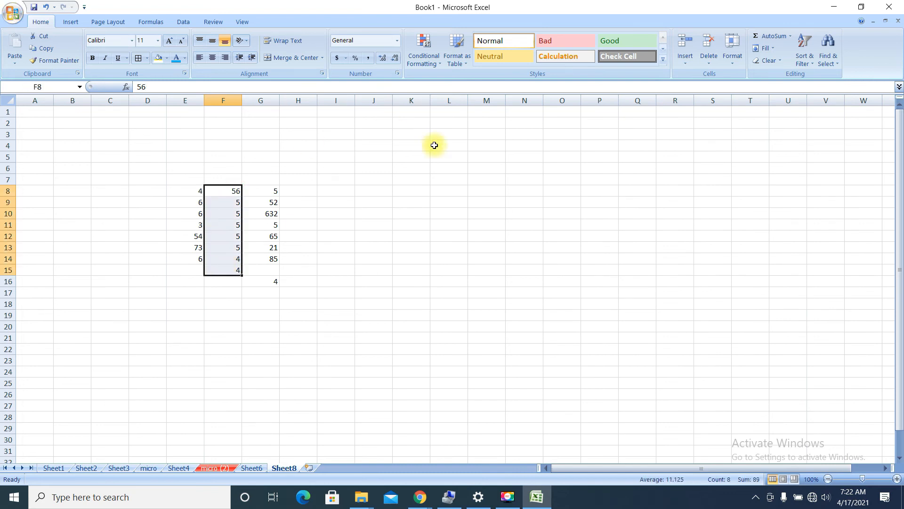
{"action": "left_click", "coordinate": [803, 57]}
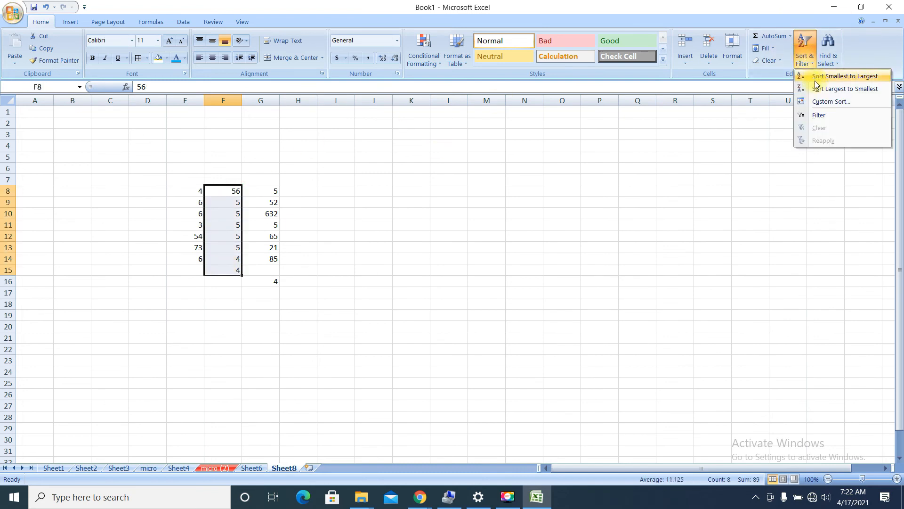
{"action": "left_click", "coordinate": [826, 102]}
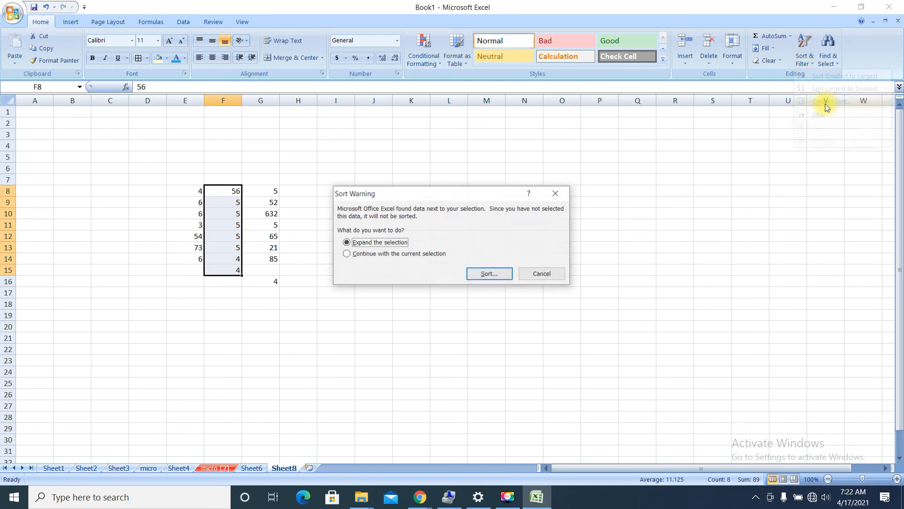
{"action": "left_click", "coordinate": [488, 273]}
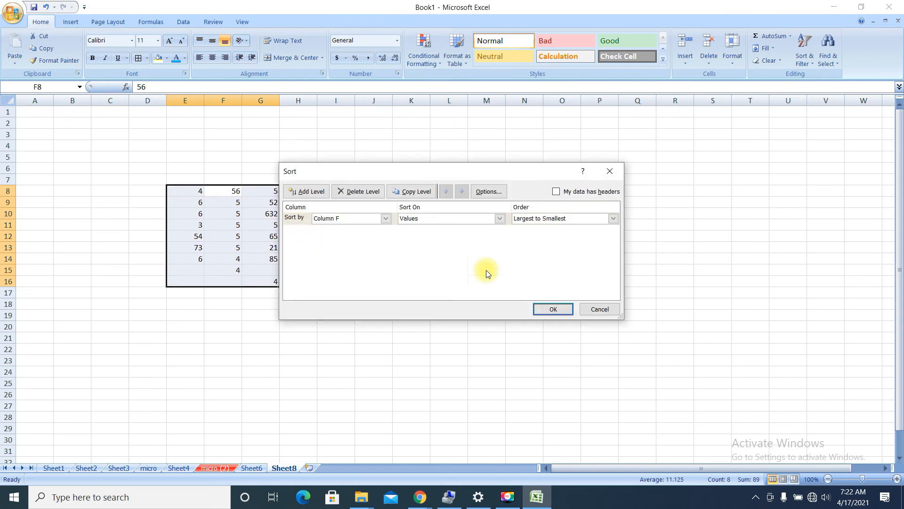
{"action": "left_click_drag", "start_coordinate": [386, 171], "coordinate": [503, 156]}
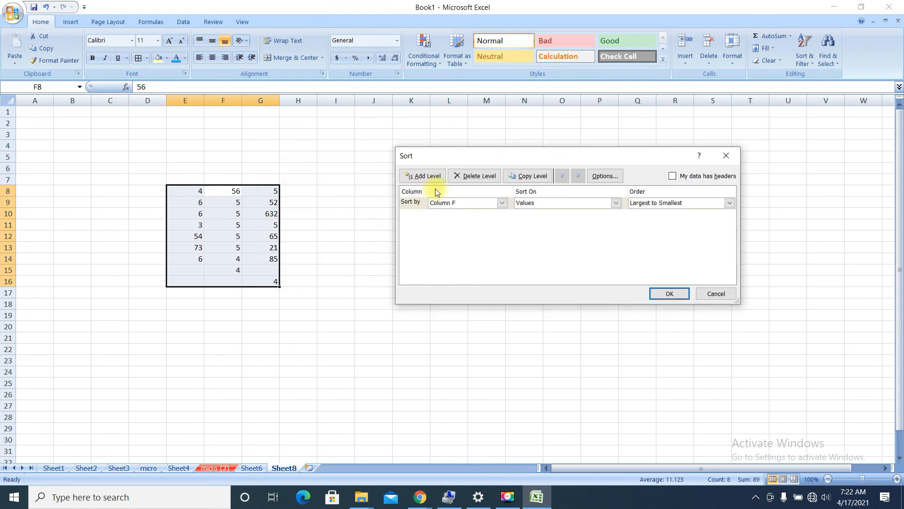
{"action": "left_click", "coordinate": [504, 203]}
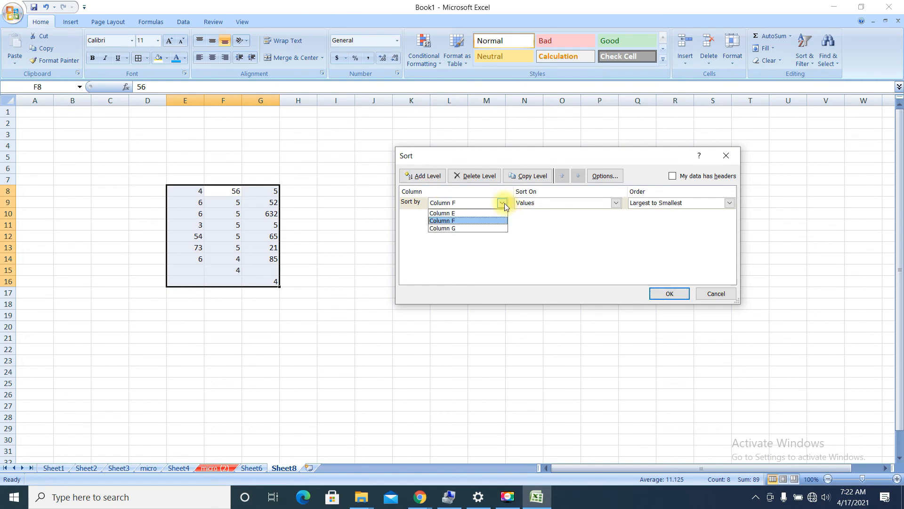
{"action": "left_click", "coordinate": [504, 202]}
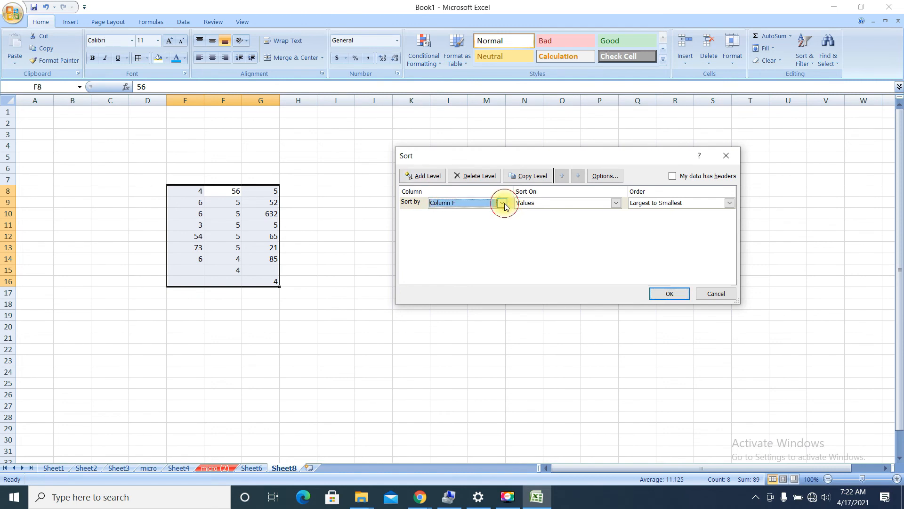
{"action": "left_click", "coordinate": [730, 203]}
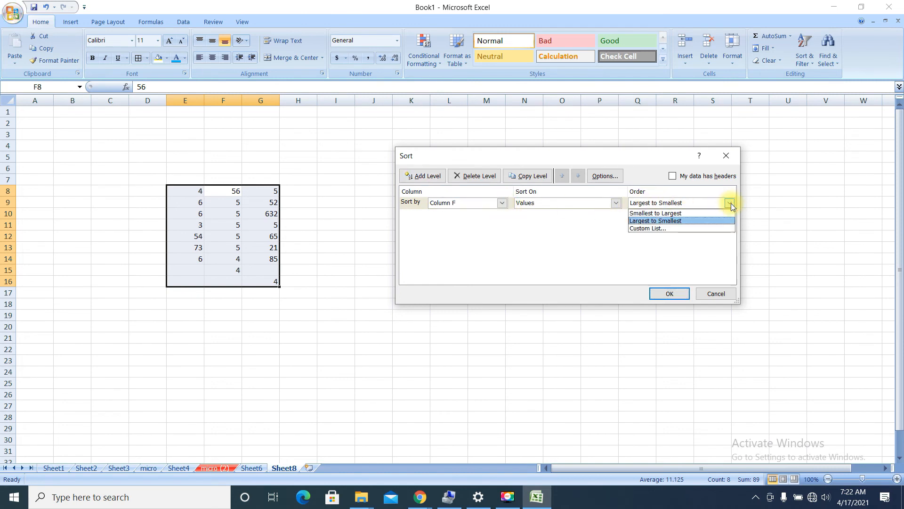
{"action": "left_click", "coordinate": [669, 213]}
{"action": "left_click", "coordinate": [664, 293]}
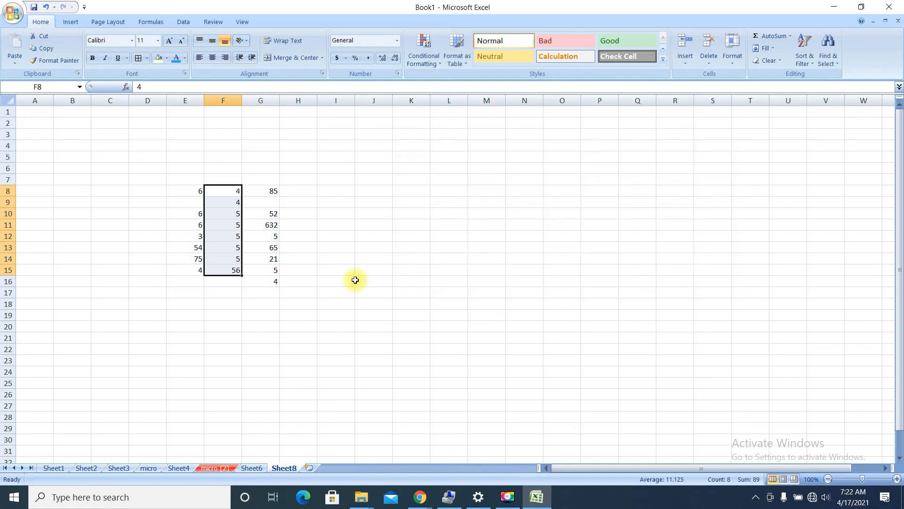
Delete the contents of the range E8:H16
{"action": "left_click", "coordinate": [226, 193]}
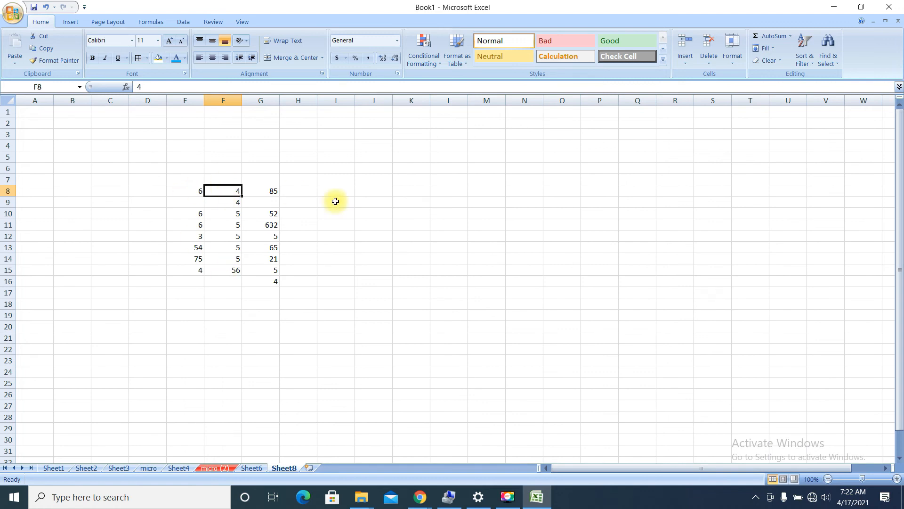
{"action": "left_click_drag", "start_coordinate": [185, 191], "coordinate": [293, 277]}
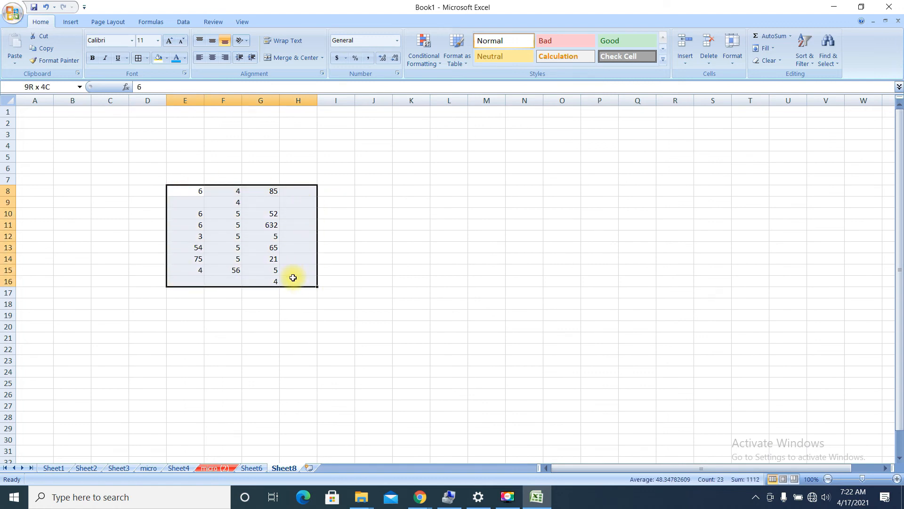
{"action": "key", "text": "Delete"}
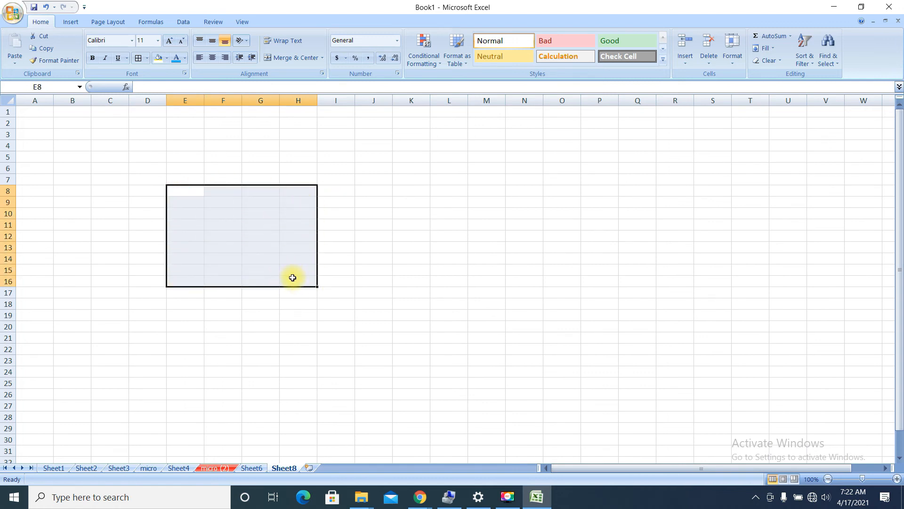
Enter the values 15, 8, 6, 4, 6, 40 and 0 down cells L16:L22
{"action": "left_click", "coordinate": [435, 278]}
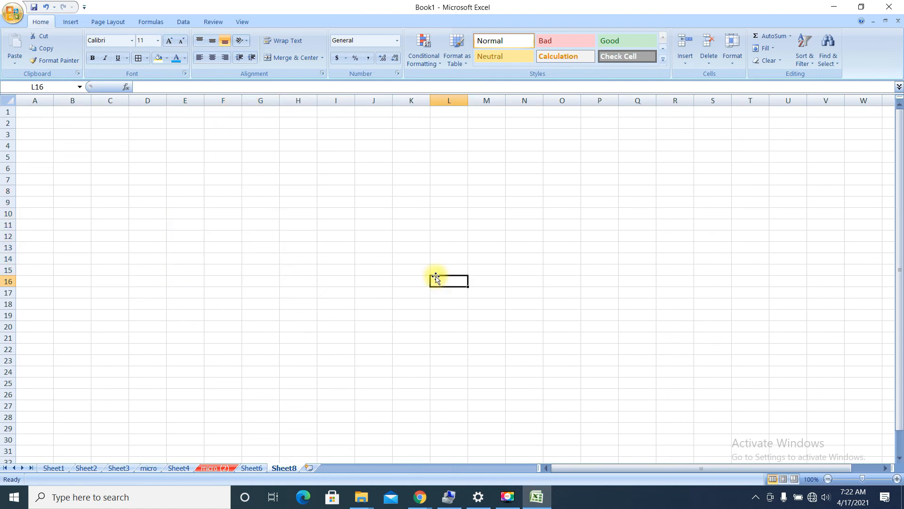
{"action": "type", "text": "15"}
{"action": "key", "text": "Return"}
{"action": "type", "text": "8"}
{"action": "key", "text": "Return"}
{"action": "type", "text": "6"}
{"action": "key", "text": "Return"}
{"action": "type", "text": "4"}
{"action": "key", "text": "Return"}
{"action": "type", "text": "6"}
{"action": "key", "text": "Return"}
{"action": "type", "text": "40"}
{"action": "key", "text": "Return"}
{"action": "key", "text": "0"}
{"action": "key", "text": "Return"}
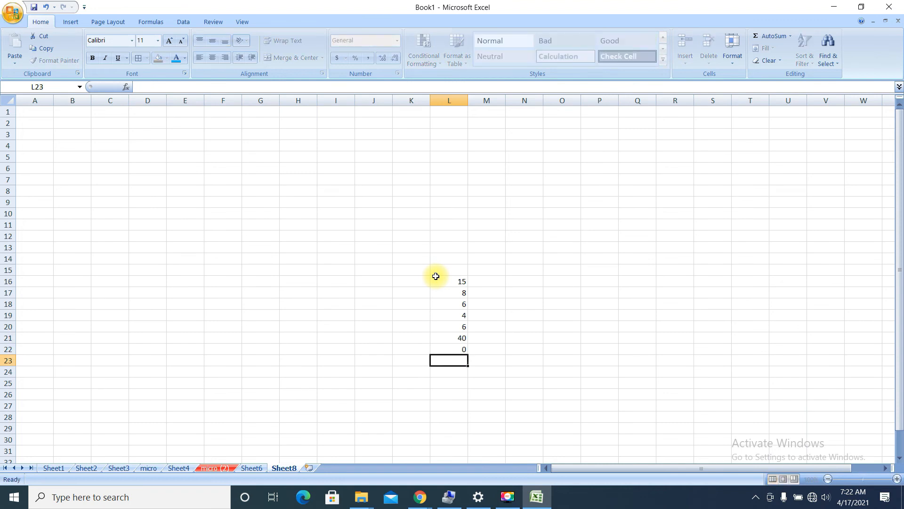
Sort L16:L22 from smallest to largest, and re-sort the same range from largest to smallest
{"action": "left_click_drag", "start_coordinate": [441, 279], "coordinate": [455, 348]}
{"action": "left_click", "coordinate": [804, 60]}
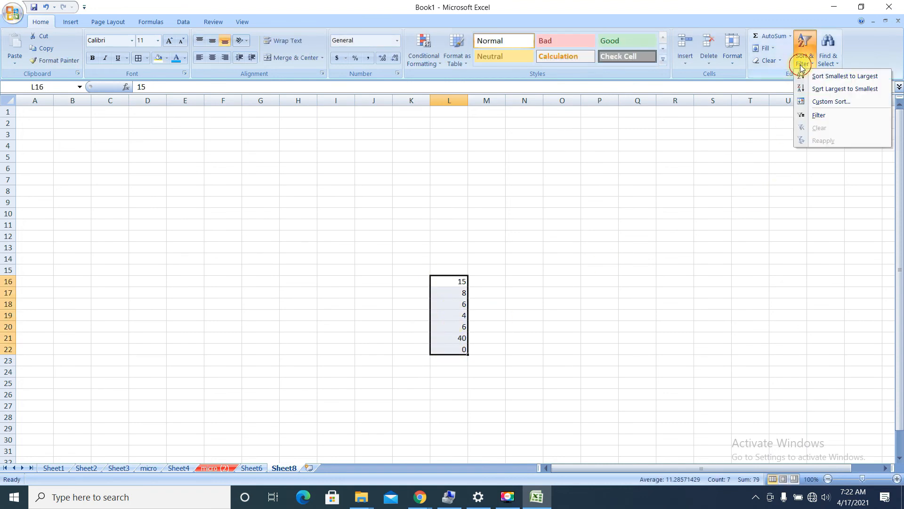
{"action": "left_click", "coordinate": [814, 77]}
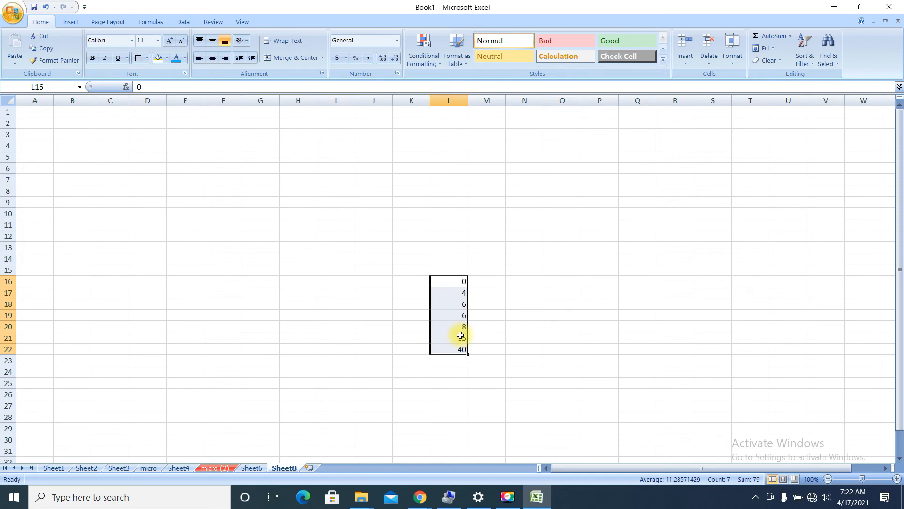
{"action": "left_click", "coordinate": [819, 67]}
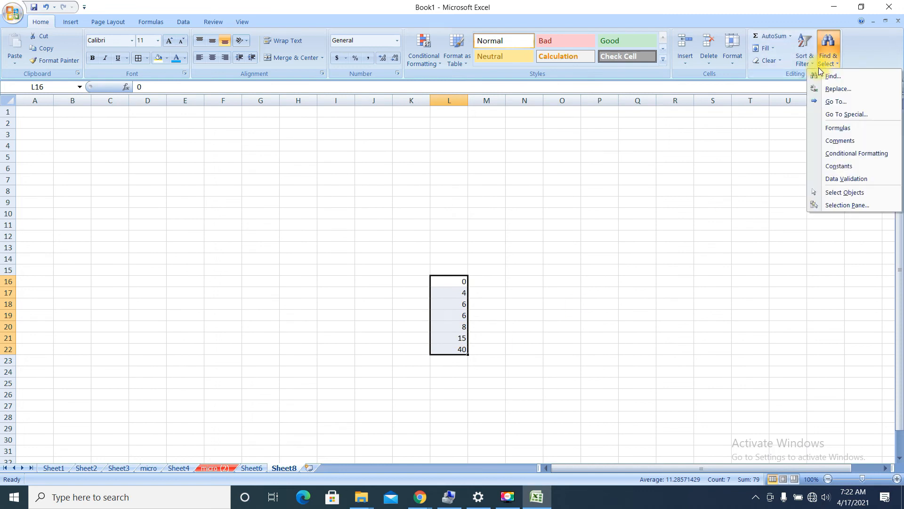
{"action": "left_click", "coordinate": [807, 59]}
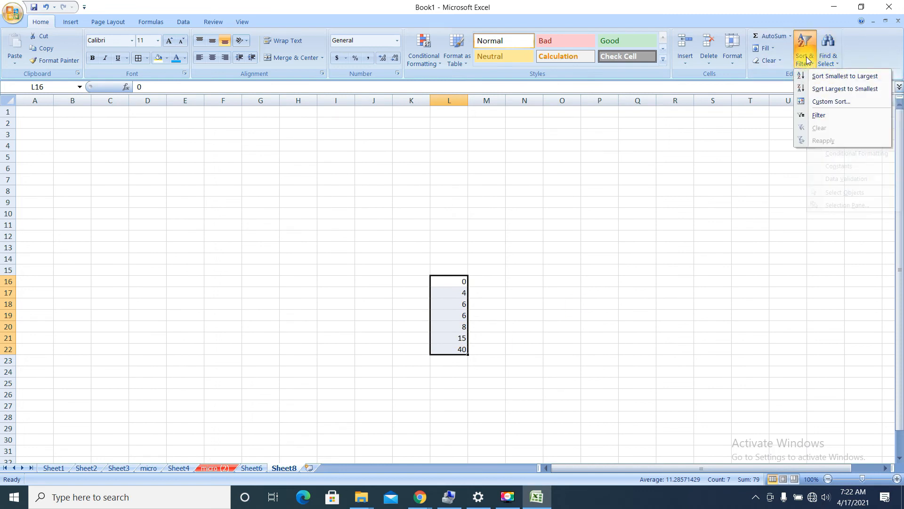
{"action": "left_click", "coordinate": [810, 89]}
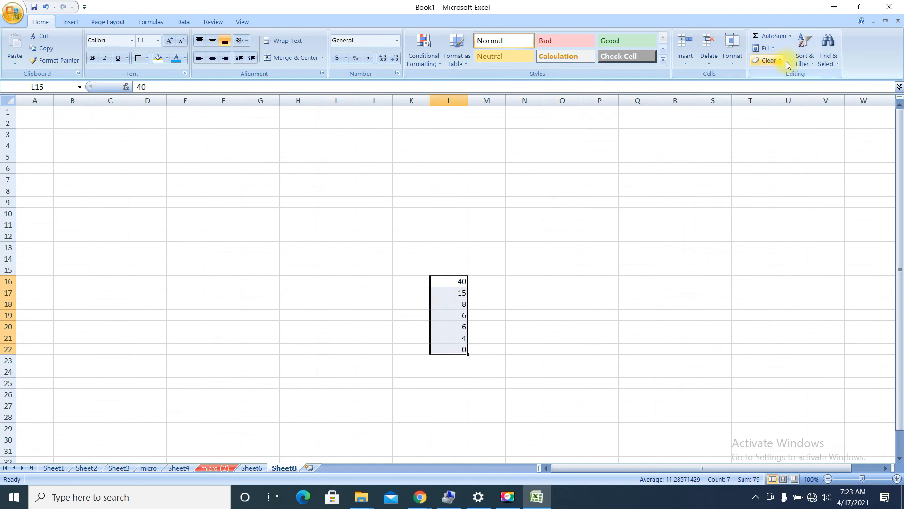
Apply a filter to L16:L22 and show only the value 0 by excluding 4, 6, 8 and 15
{"action": "left_click", "coordinate": [805, 55]}
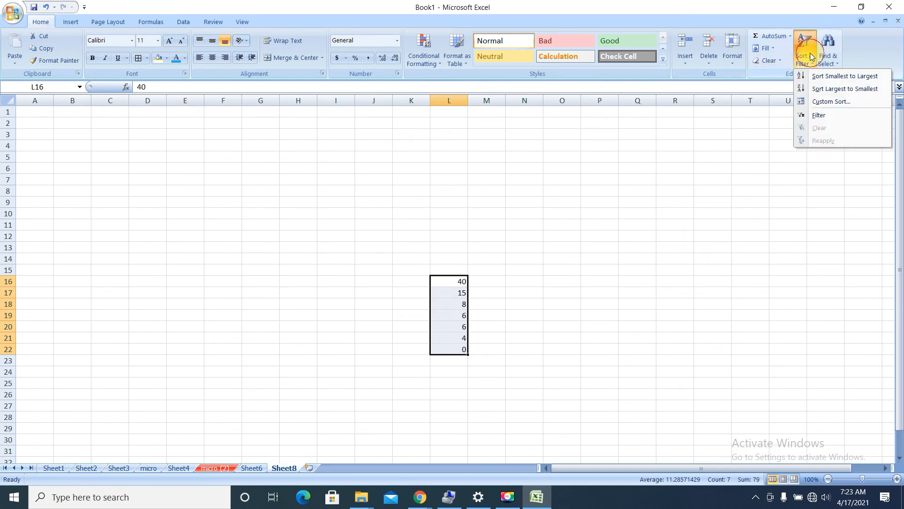
{"action": "left_click", "coordinate": [843, 117]}
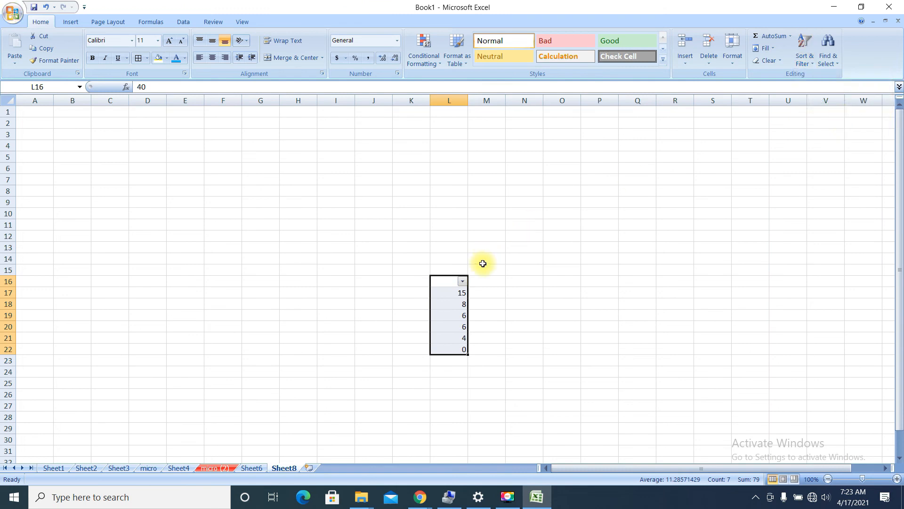
{"action": "left_click", "coordinate": [461, 285]}
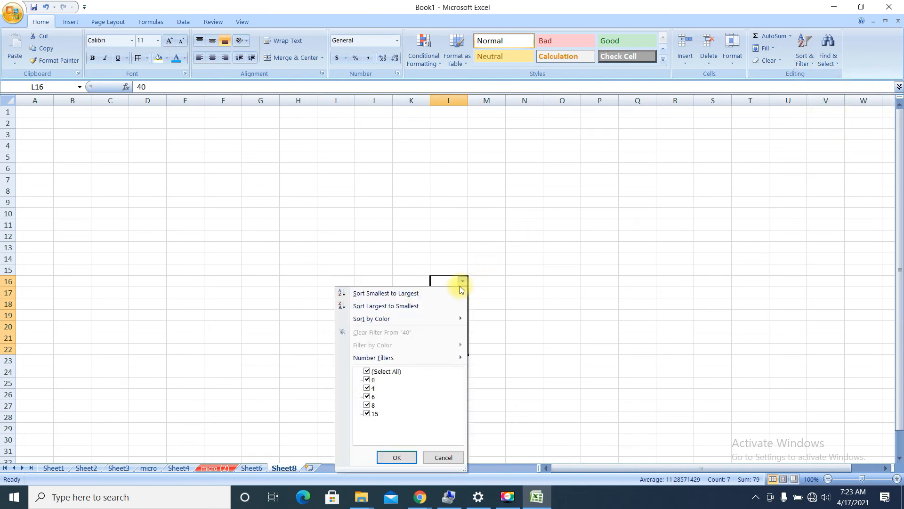
{"action": "mouse_move", "coordinate": [400, 320]}
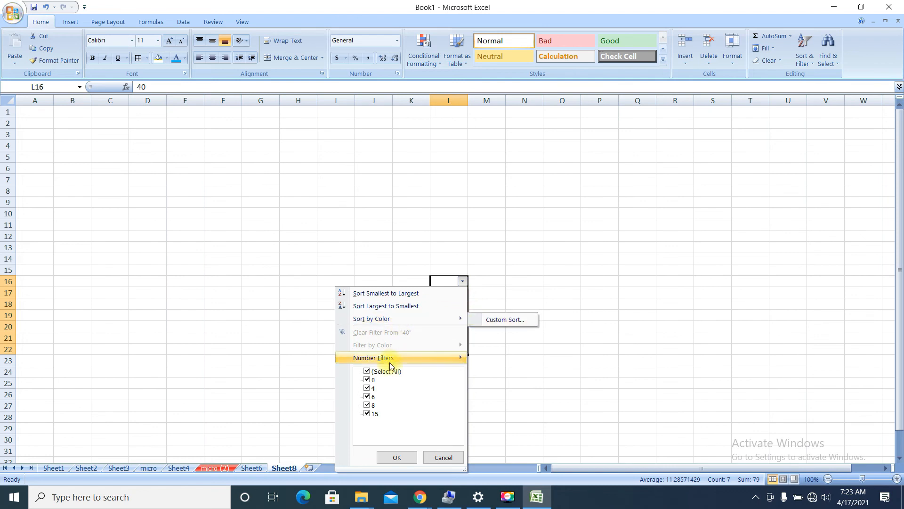
{"action": "left_click", "coordinate": [366, 388]}
{"action": "left_click", "coordinate": [366, 397]}
{"action": "left_click", "coordinate": [366, 405]}
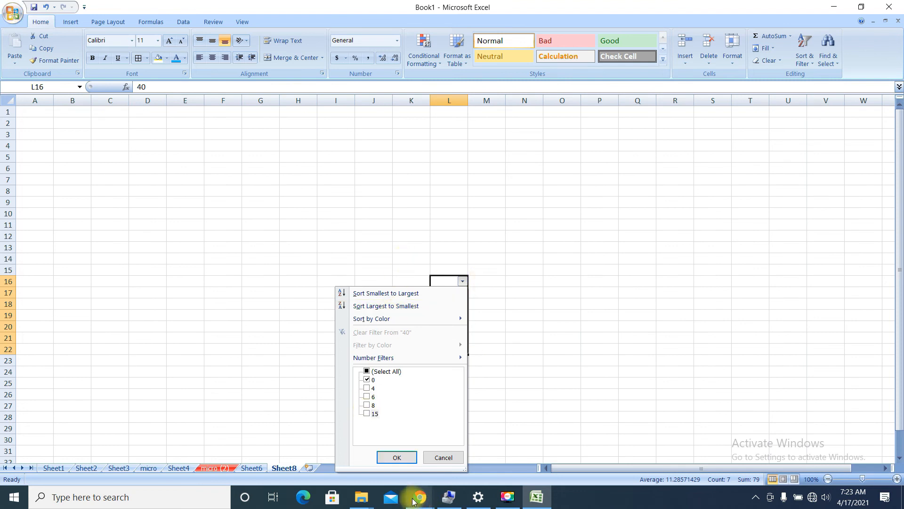
{"action": "left_click", "coordinate": [391, 458]}
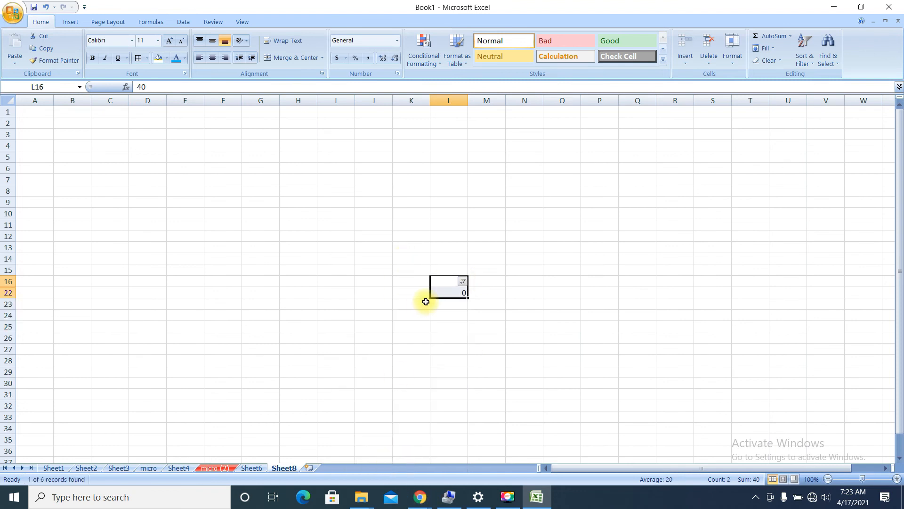
Restore the values 4, 6, 8 and 15 in the column L filter
{"action": "left_click", "coordinate": [462, 281]}
{"action": "left_click", "coordinate": [367, 387]}
{"action": "left_click", "coordinate": [368, 388]}
{"action": "left_click", "coordinate": [367, 396]}
{"action": "left_click", "coordinate": [367, 405]}
{"action": "left_click", "coordinate": [367, 414]}
{"action": "left_click", "coordinate": [391, 457]}
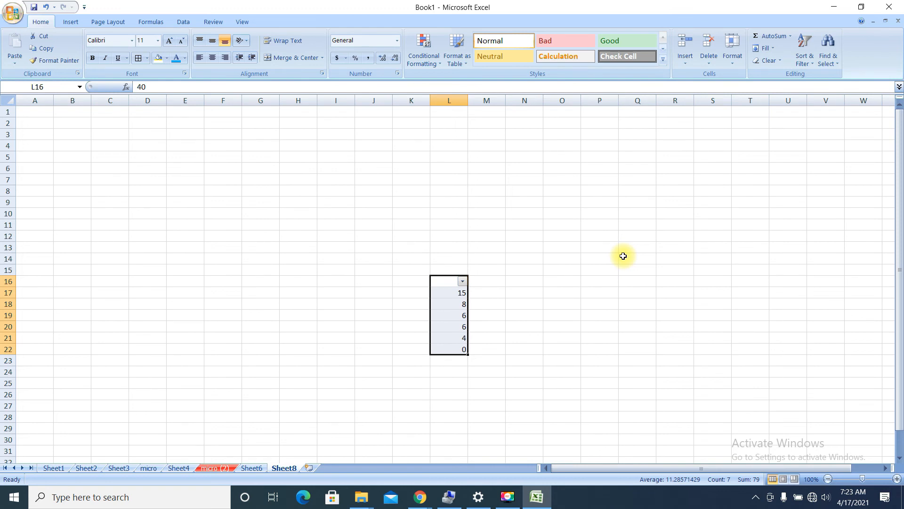
Enter the text "micro" in cell D10
{"action": "left_click", "coordinate": [817, 66]}
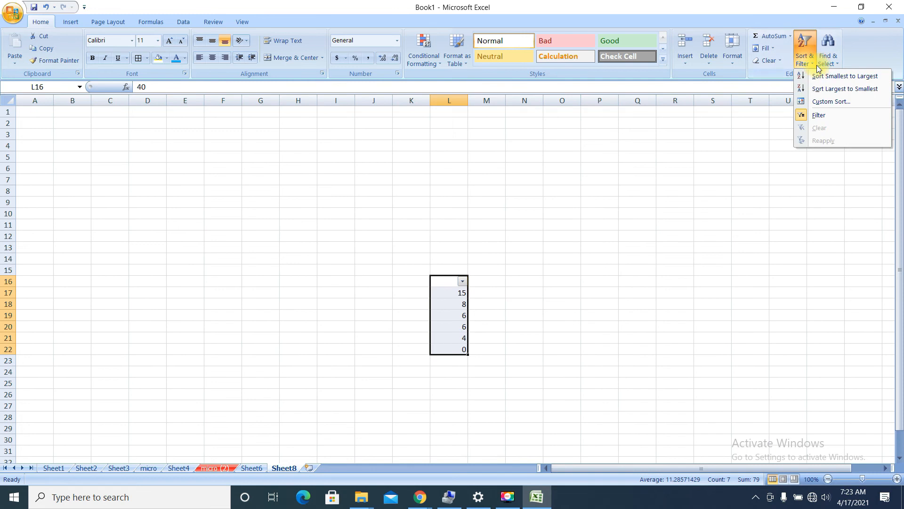
{"action": "left_click", "coordinate": [828, 64]}
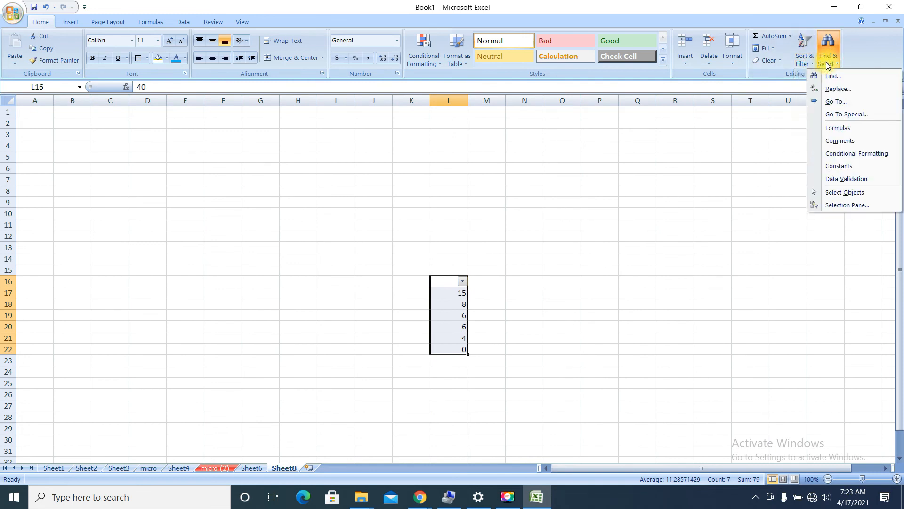
{"action": "left_click", "coordinate": [292, 281]}
{"action": "left_click", "coordinate": [148, 215]}
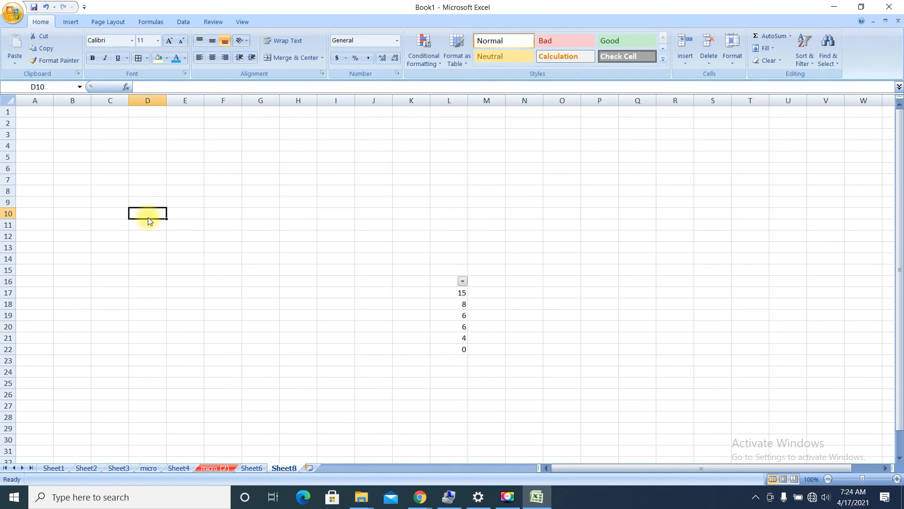
{"action": "type", "text": "maicro"}
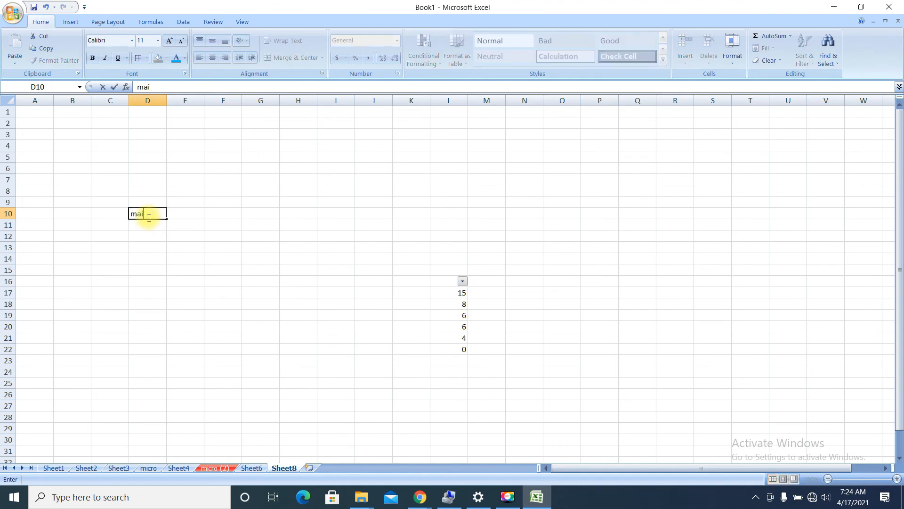
{"action": "key", "text": "BackSpace"}
{"action": "key", "text": "BackSpace"}
{"action": "key", "text": "BackSpace"}
{"action": "key", "text": "BackSpace"}
{"action": "type", "text": "icro"}
Enter the text "web" in cell D16 and move the selection to J20
{"action": "left_click", "coordinate": [160, 282]}
{"action": "type", "text": "web"}
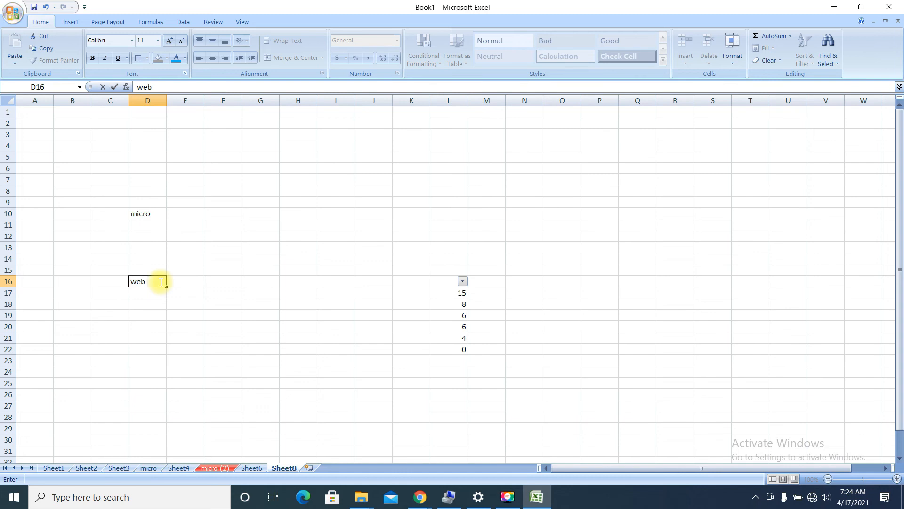
{"action": "left_click_drag", "start_coordinate": [75, 146], "coordinate": [603, 309]}
{"action": "left_click", "coordinate": [375, 327]}
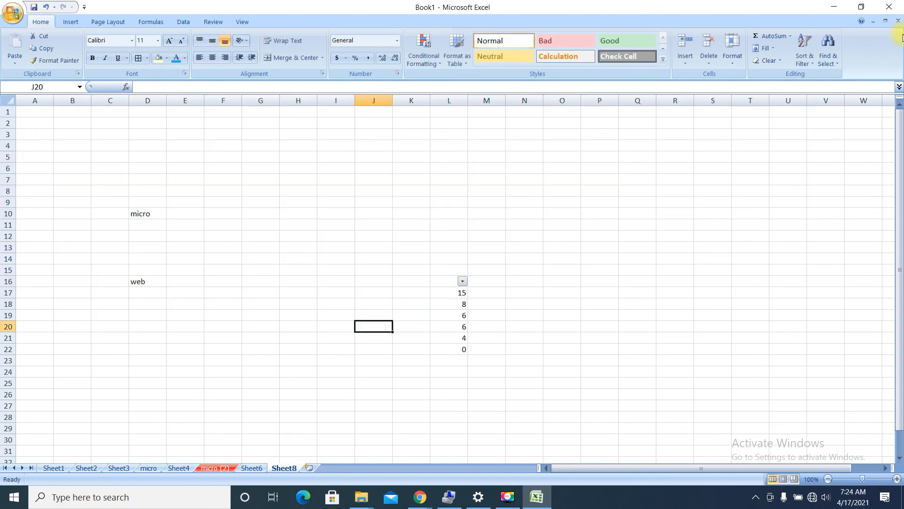
Search the sheet for "web" and after that for "micro", going to each match
{"action": "left_click", "coordinate": [827, 53]}
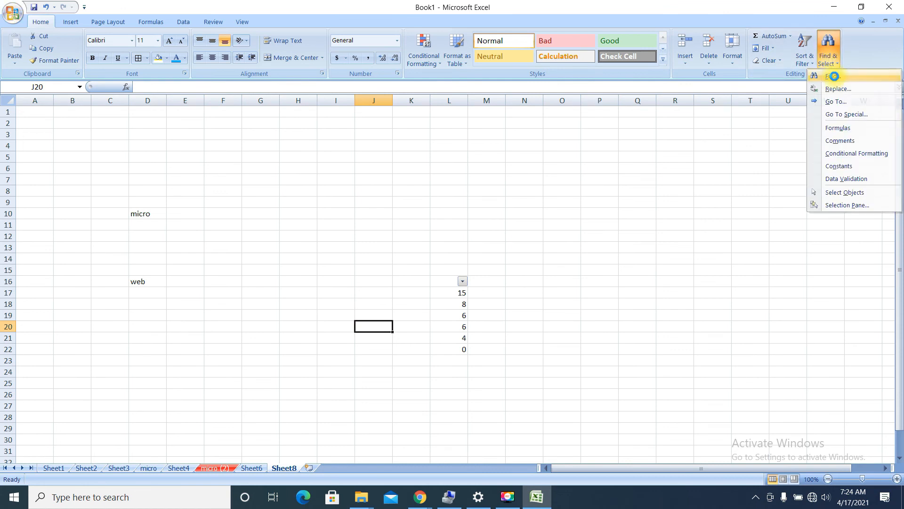
{"action": "left_click", "coordinate": [835, 77]}
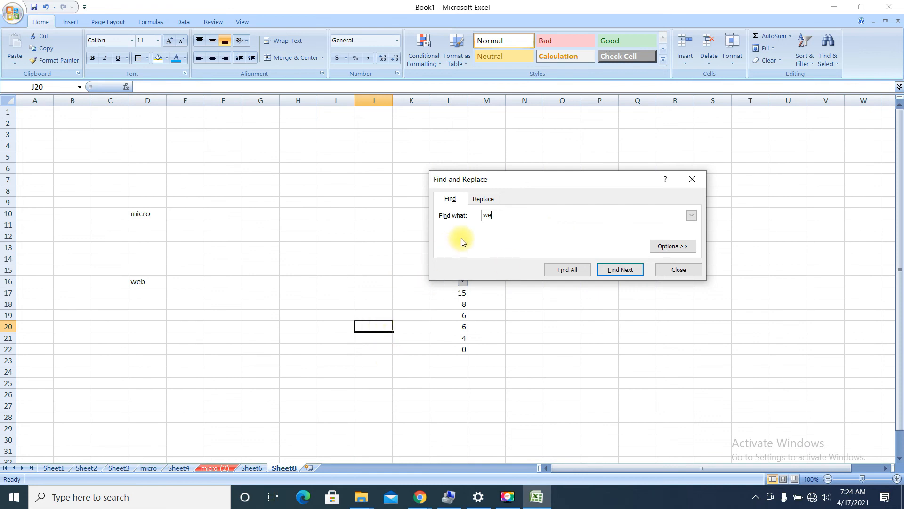
{"action": "type", "text": "b"}
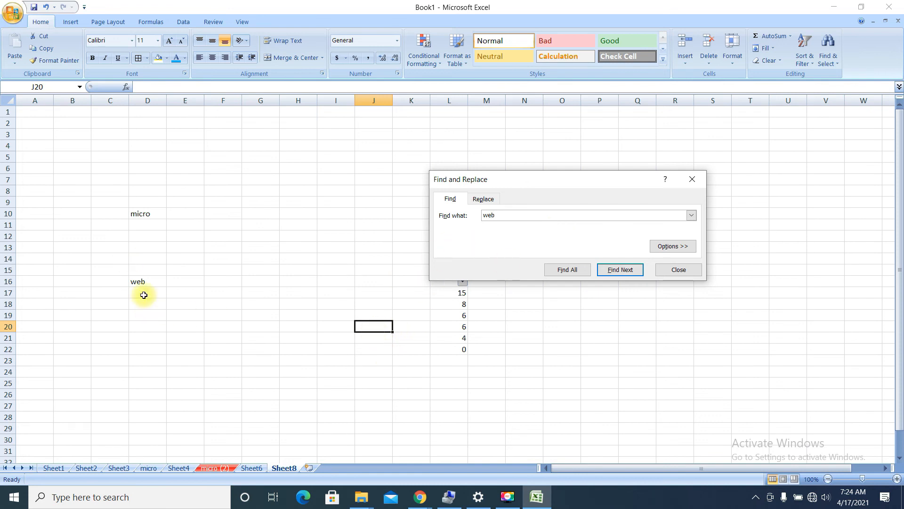
{"action": "left_click", "coordinate": [624, 266]}
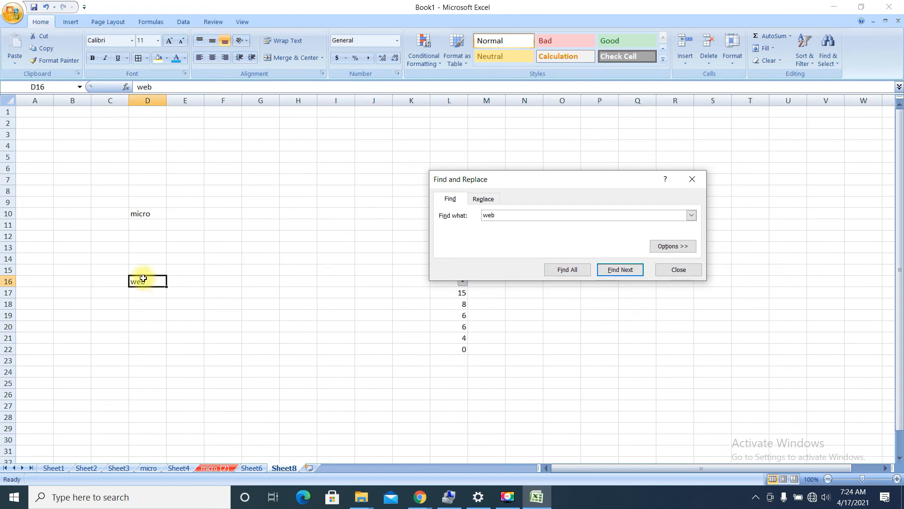
{"action": "left_click", "coordinate": [506, 214]}
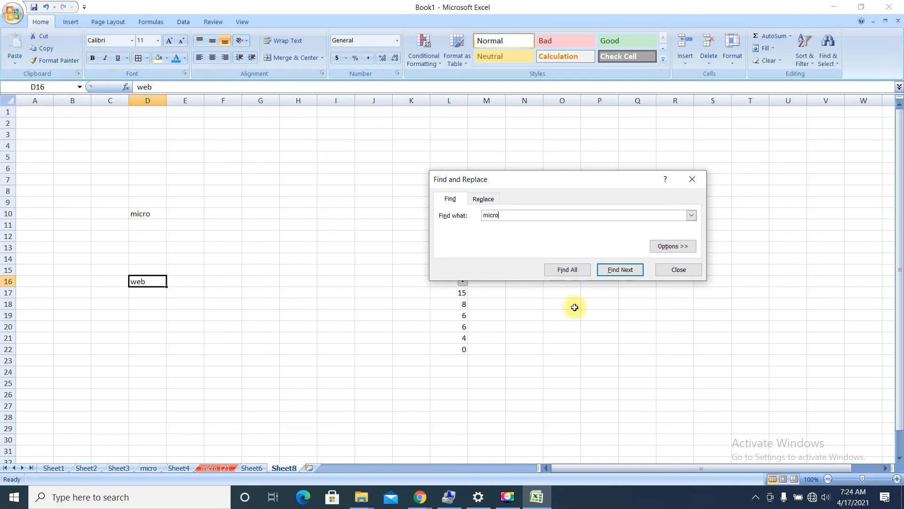
{"action": "left_click", "coordinate": [619, 272]}
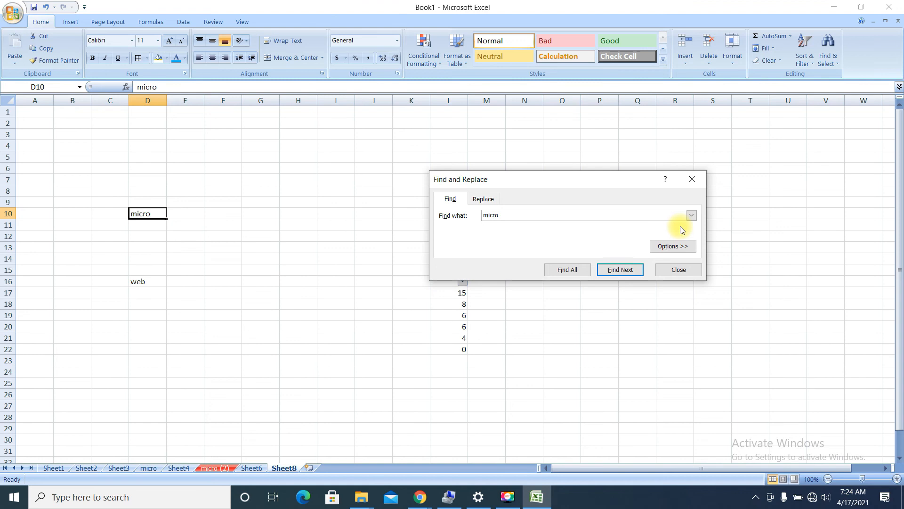
Replace "micro" with "magic" in cell D10
{"action": "left_click", "coordinate": [484, 199]}
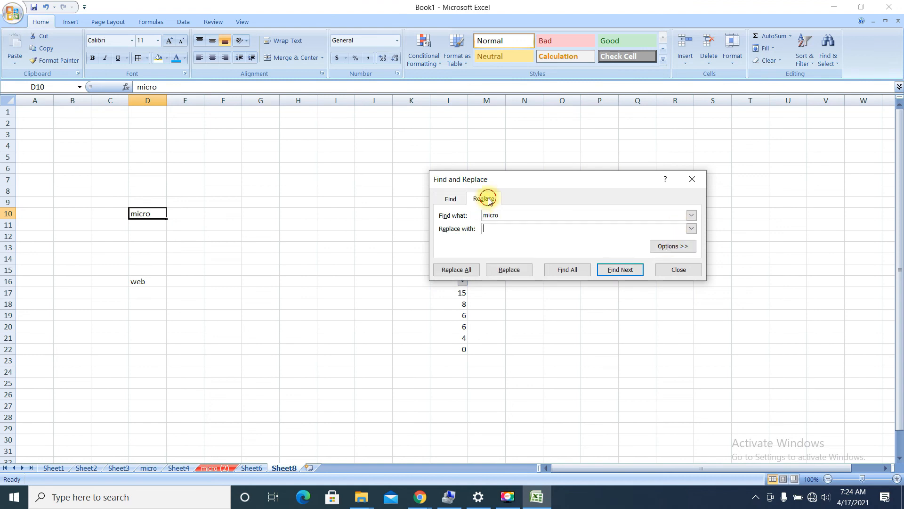
{"action": "left_click", "coordinate": [495, 229]}
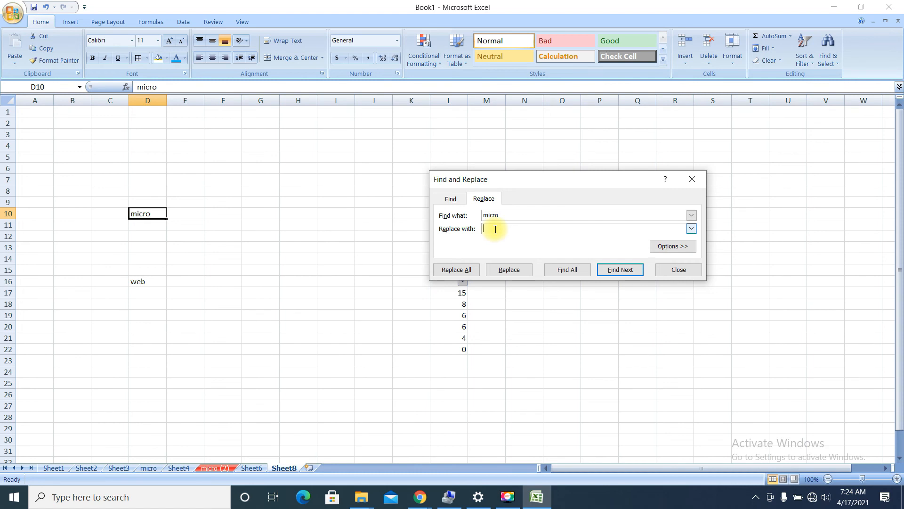
{"action": "type", "text": "magn"}
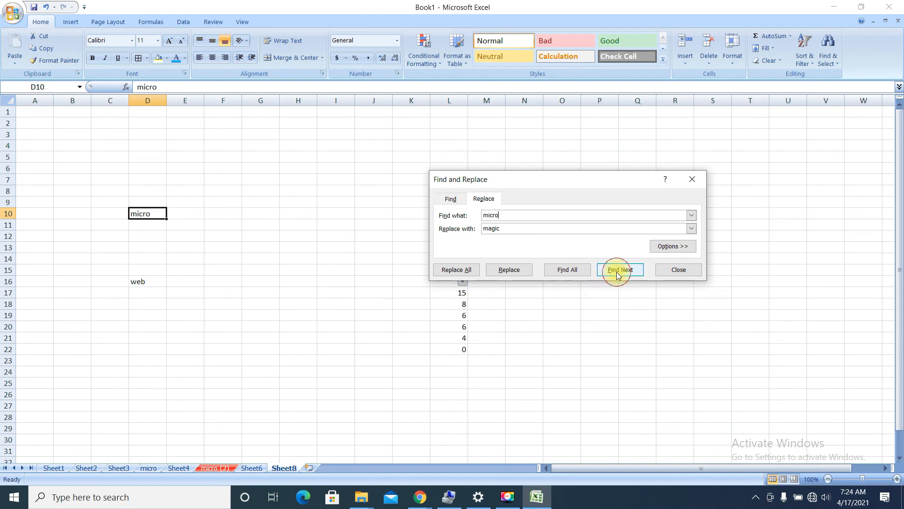
{"action": "left_click", "coordinate": [501, 270]}
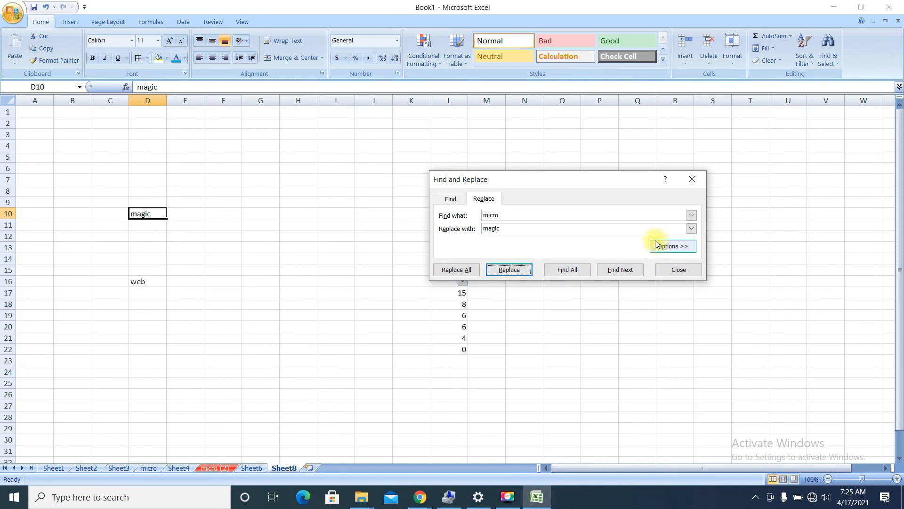
Expand the Find and Replace options, view the search scope choices, and look through sheets micro (2), Sheet4 and Sheet6
{"action": "left_click", "coordinate": [674, 251]}
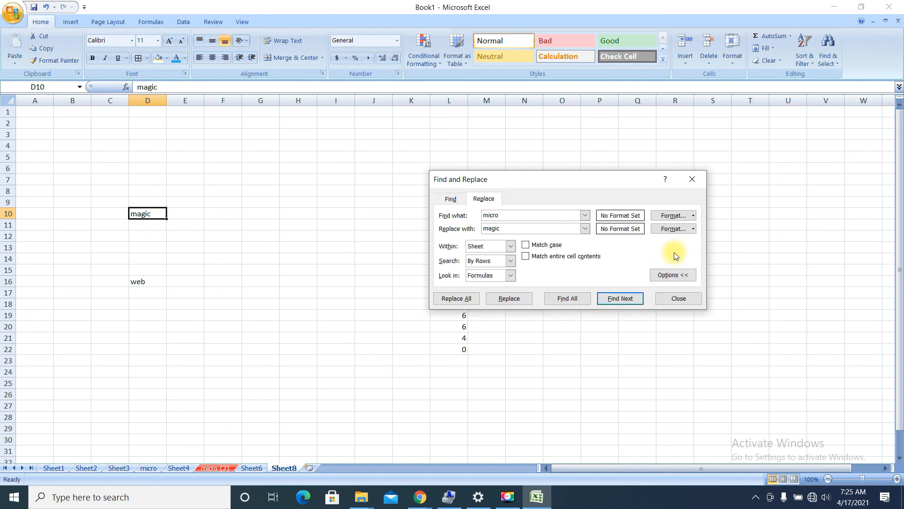
{"action": "left_click", "coordinate": [513, 246]}
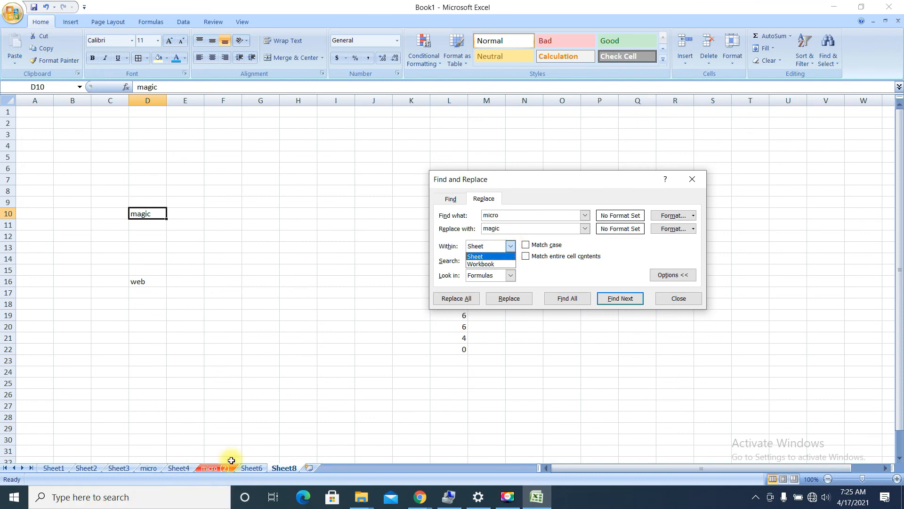
{"action": "left_click", "coordinate": [196, 270]}
{"action": "left_click", "coordinate": [219, 468]}
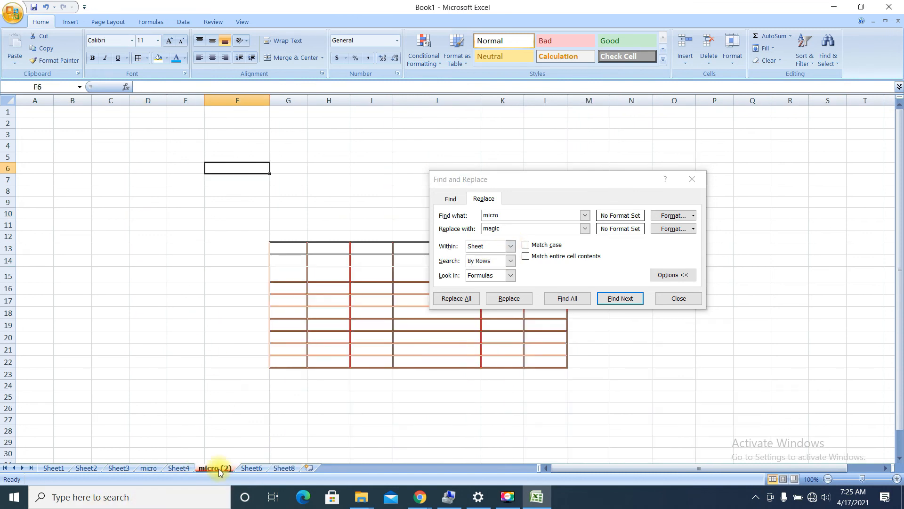
{"action": "left_click", "coordinate": [178, 468]}
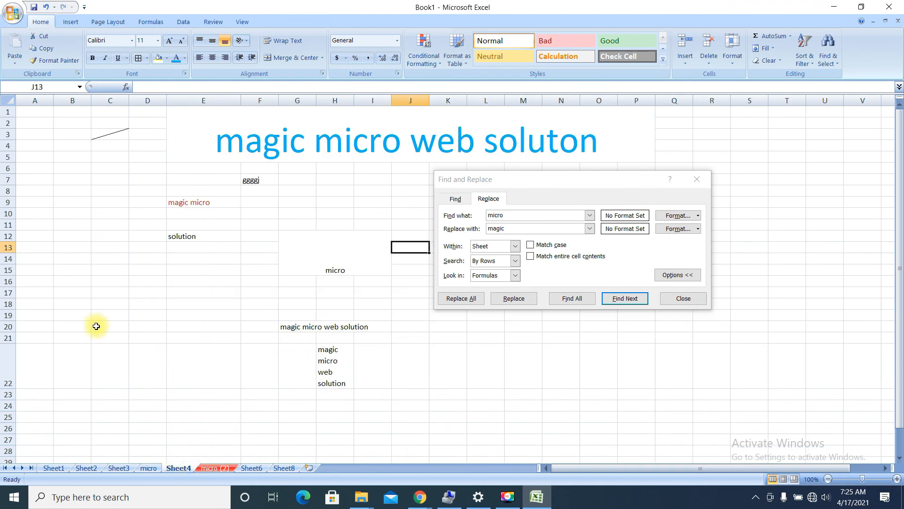
{"action": "left_click", "coordinate": [317, 139]}
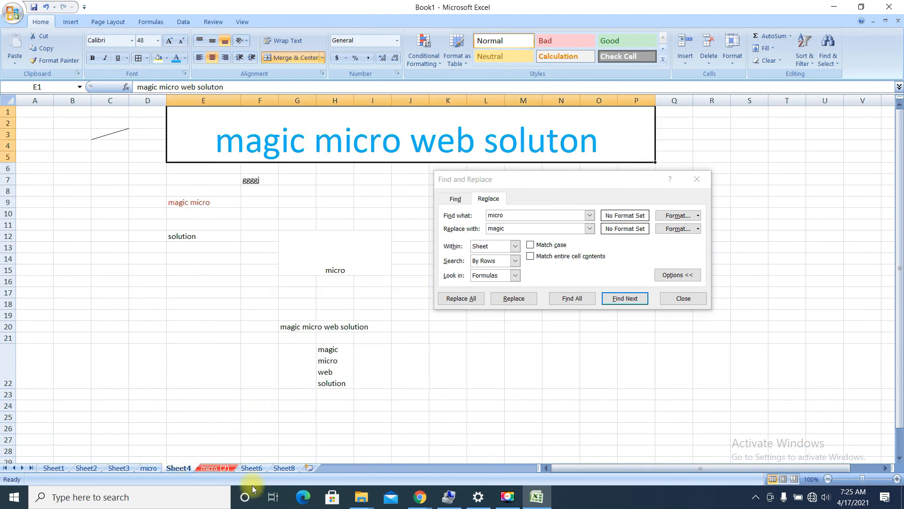
{"action": "left_click", "coordinate": [252, 468]}
Set the search scope to Workbook and step through the matches for "micro" across the sheets
{"action": "left_click", "coordinate": [515, 246]}
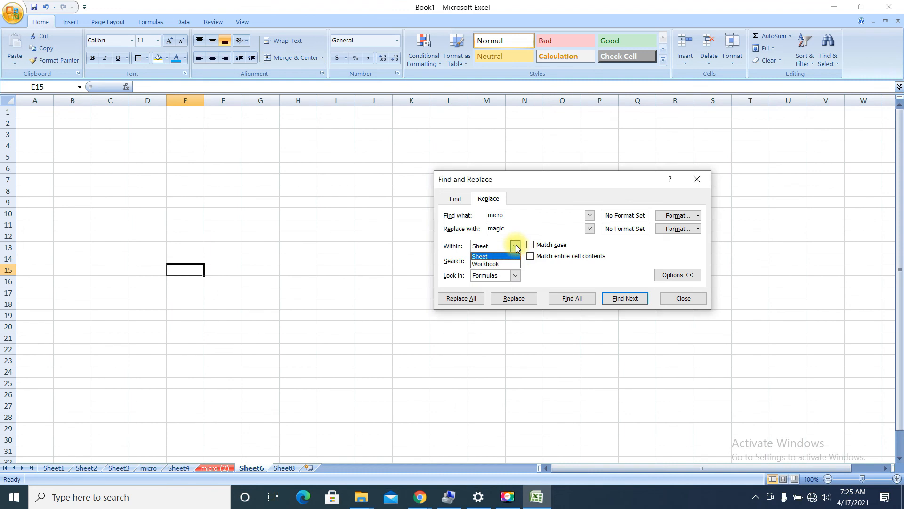
{"action": "left_click", "coordinate": [500, 264]}
{"action": "left_click", "coordinate": [636, 297]}
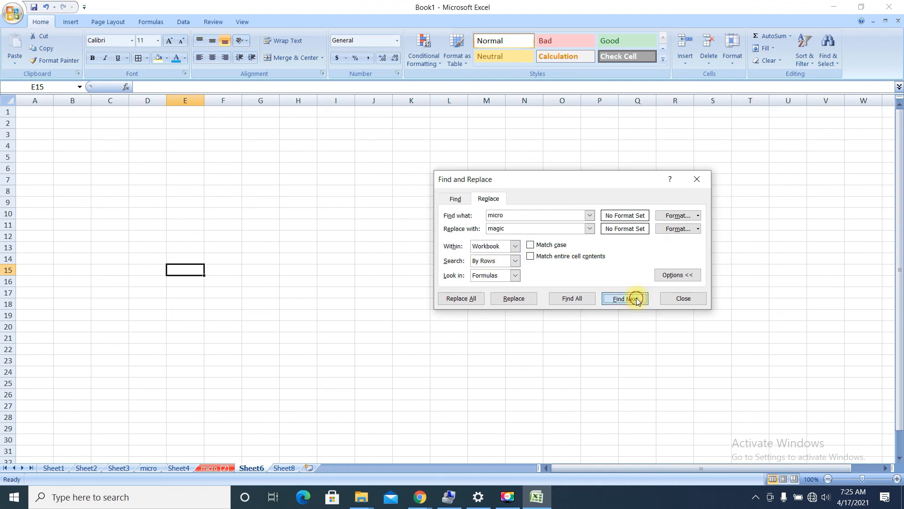
{"action": "left_click", "coordinate": [616, 291]}
{"action": "left_click", "coordinate": [616, 291]}
{"action": "left_click", "coordinate": [616, 292]}
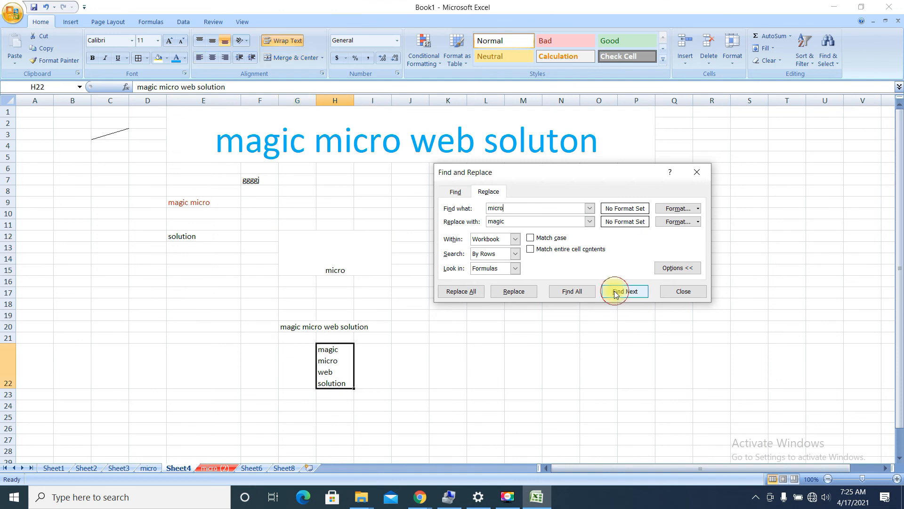
{"action": "left_click", "coordinate": [616, 291]}
{"action": "left_click", "coordinate": [617, 292]}
{"action": "left_click", "coordinate": [616, 291]}
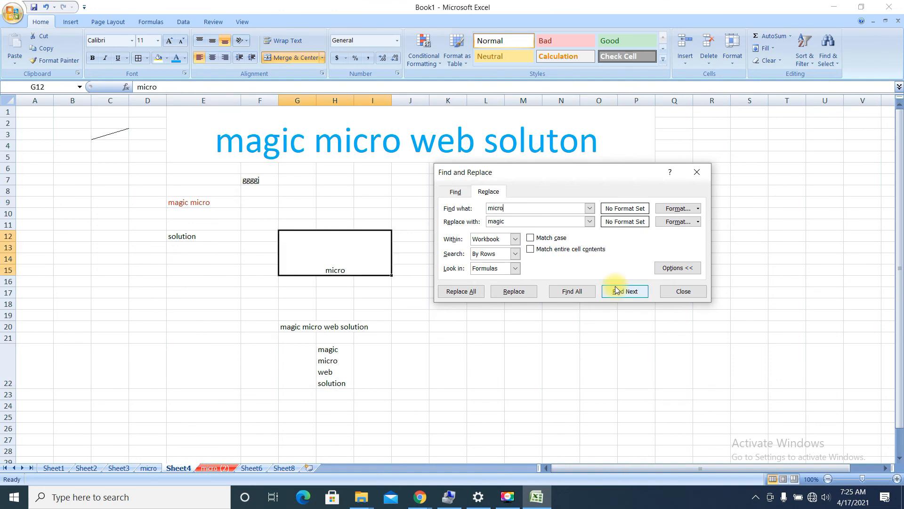
{"action": "left_click", "coordinate": [616, 291]}
{"action": "left_click", "coordinate": [616, 291]}
{"action": "left_click", "coordinate": [616, 291]}
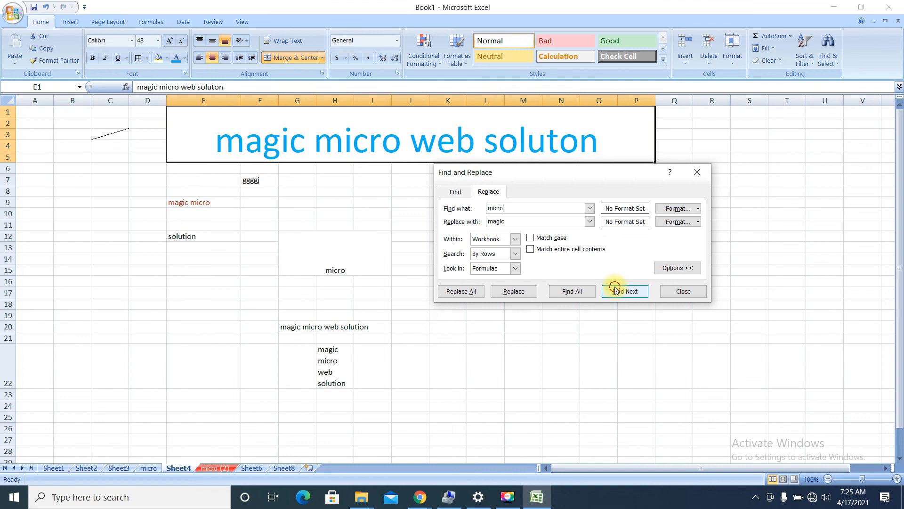
Limit the search scope to Sheet and step through the matches for "micro" on Sheet4
{"action": "left_click", "coordinate": [508, 241]}
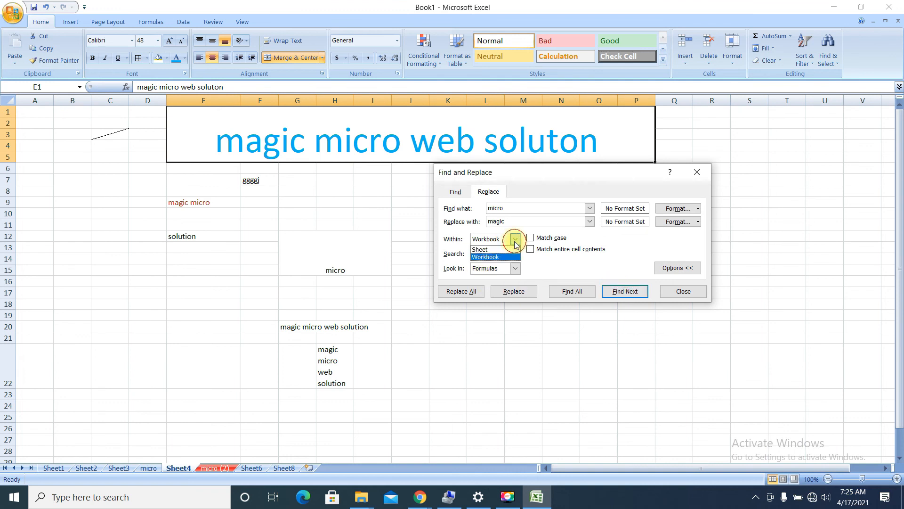
{"action": "left_click", "coordinate": [506, 249]}
{"action": "left_click", "coordinate": [624, 292]}
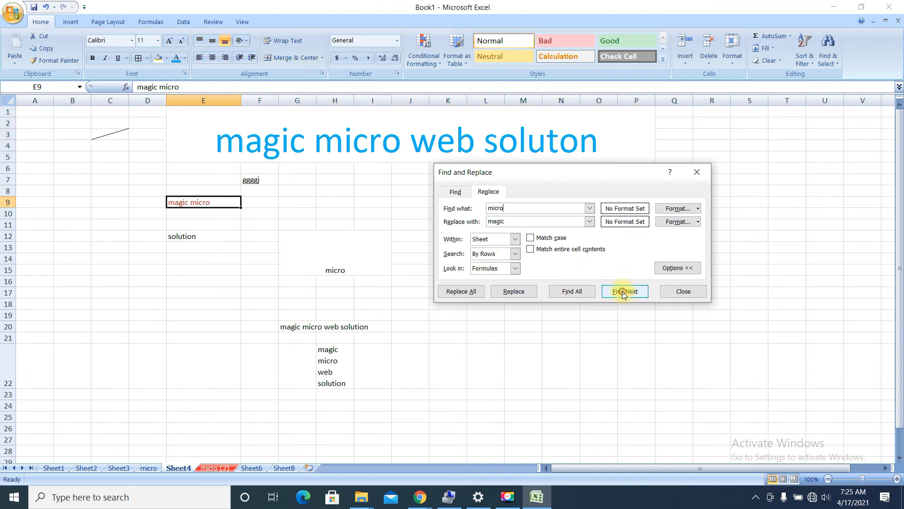
{"action": "left_click", "coordinate": [624, 292]}
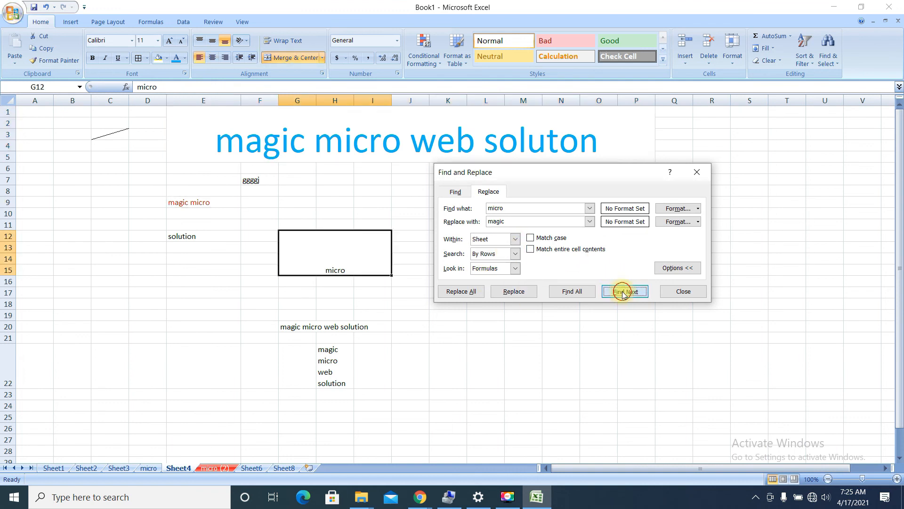
Return to Sheet8, view the search order choices, and select the row range B5:Q5
{"action": "left_click", "coordinate": [246, 468]}
{"action": "left_click", "coordinate": [285, 468]}
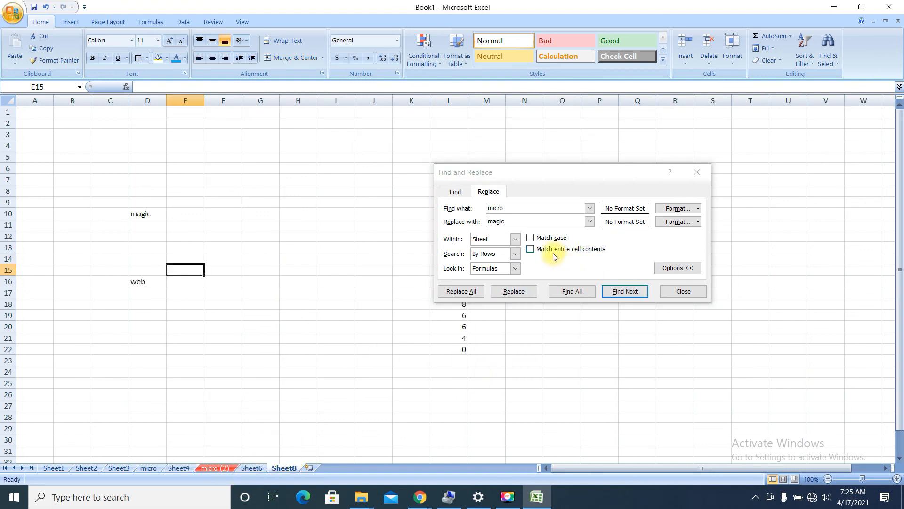
{"action": "left_click", "coordinate": [514, 254]}
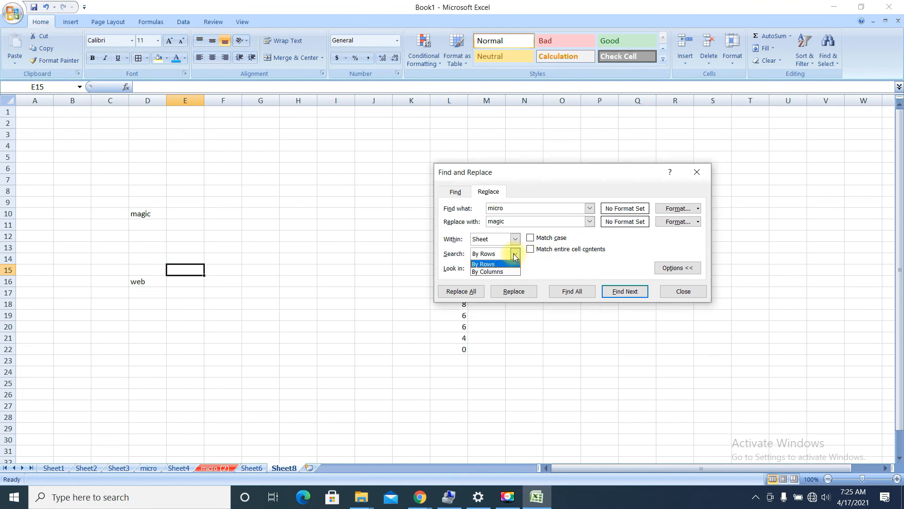
{"action": "left_click", "coordinate": [62, 159]}
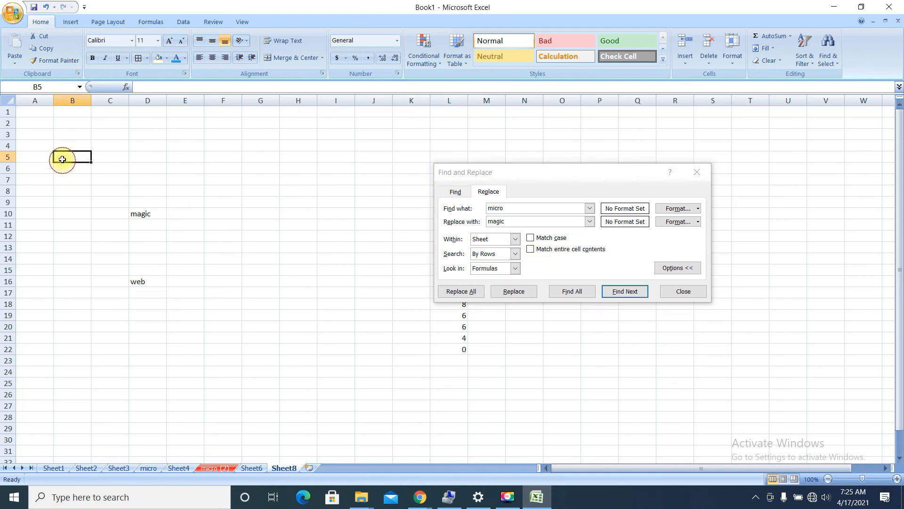
{"action": "left_click_drag", "start_coordinate": [63, 159], "coordinate": [638, 152]}
Search Sheet8 for the next "micro" and close the Find and Replace dialog
{"action": "left_click", "coordinate": [561, 240]}
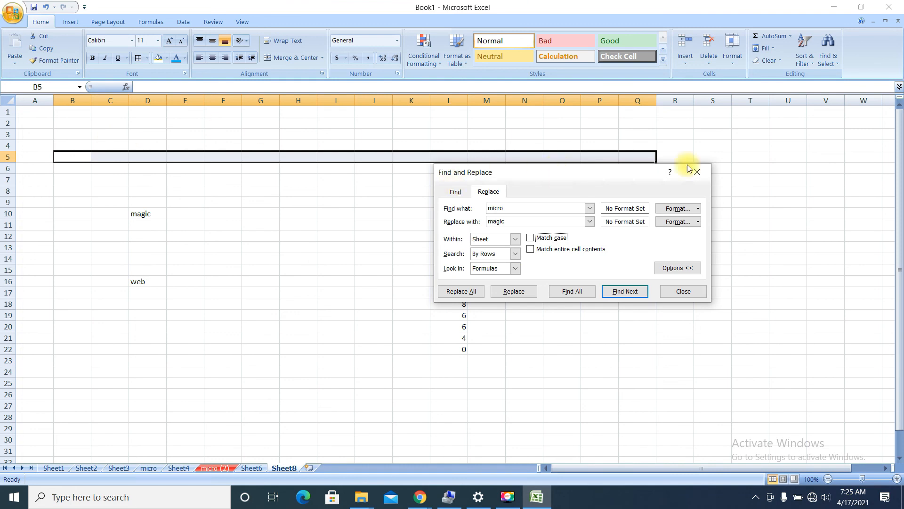
{"action": "left_click", "coordinate": [627, 291]}
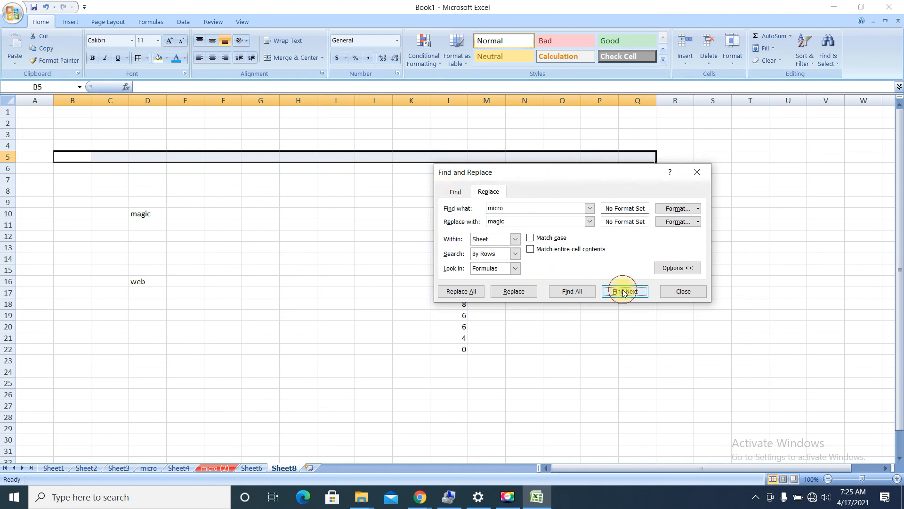
{"action": "left_click", "coordinate": [454, 272]}
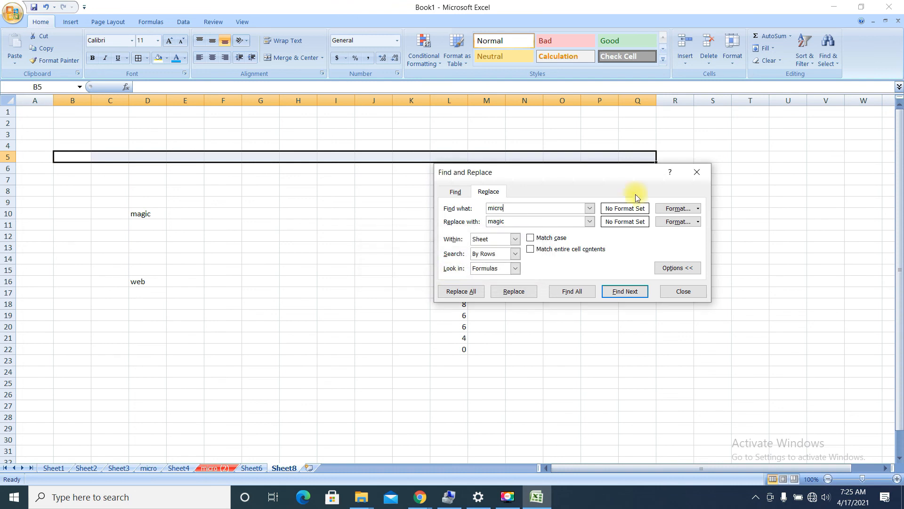
{"action": "left_click", "coordinate": [696, 175]}
Select the column range F8:F27 and move the selection to N16
{"action": "left_click", "coordinate": [222, 162]}
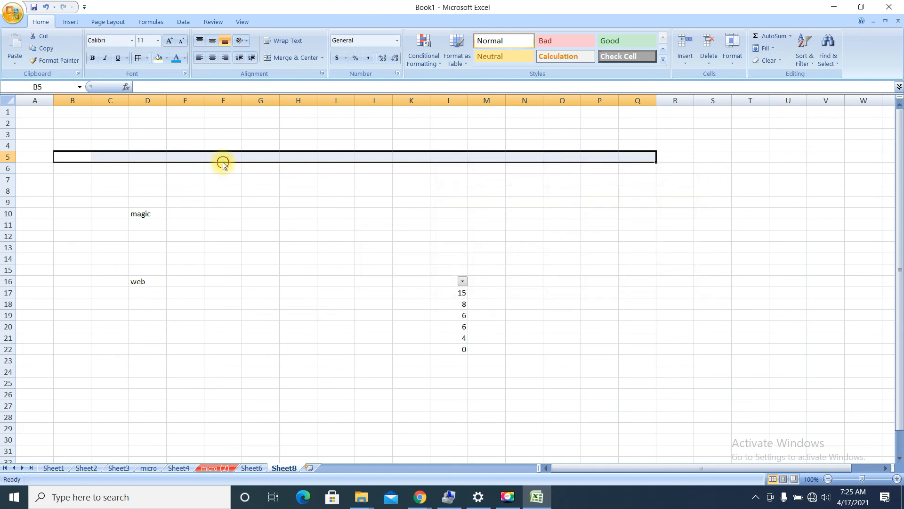
{"action": "left_click", "coordinate": [239, 218]}
{"action": "left_click_drag", "start_coordinate": [230, 187], "coordinate": [230, 404]}
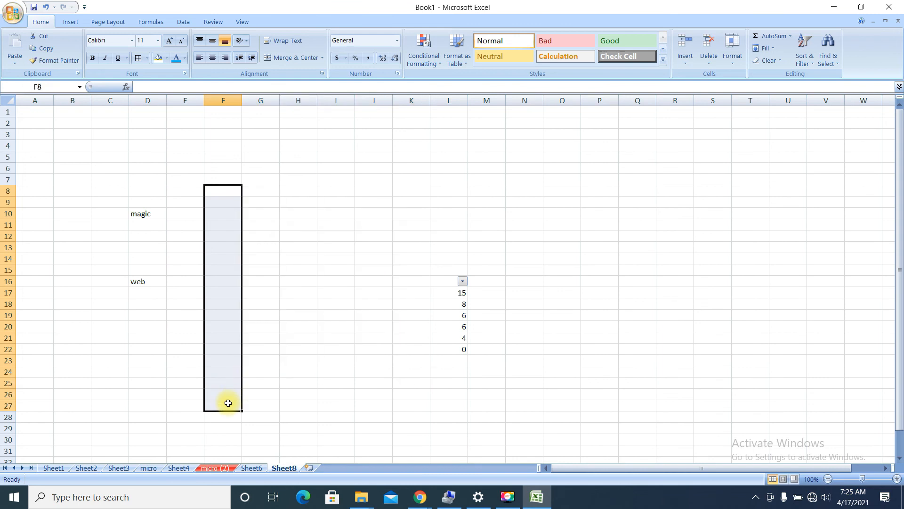
{"action": "left_click", "coordinate": [518, 281]}
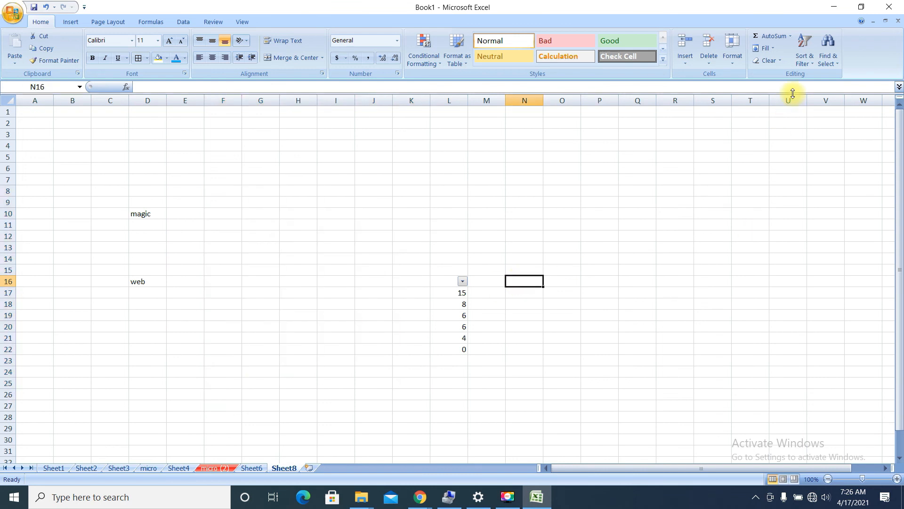
Bring up the Find options and enter the text "Micro" in cell G7 of Sheet8
{"action": "left_click", "coordinate": [827, 59]}
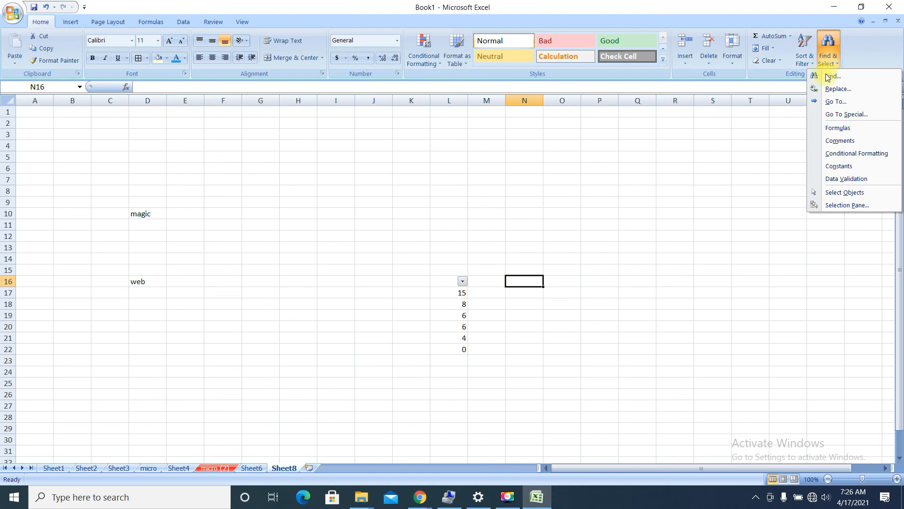
{"action": "left_click", "coordinate": [827, 76]}
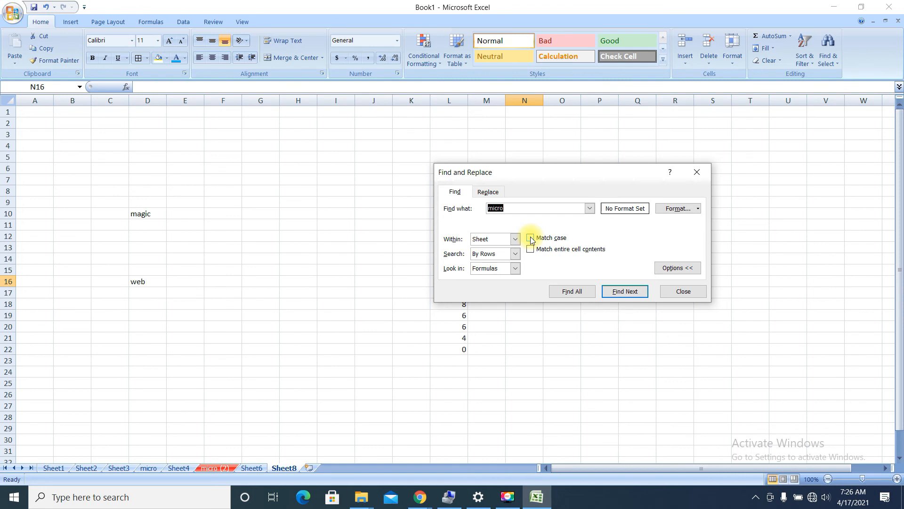
{"action": "left_click", "coordinate": [245, 182]}
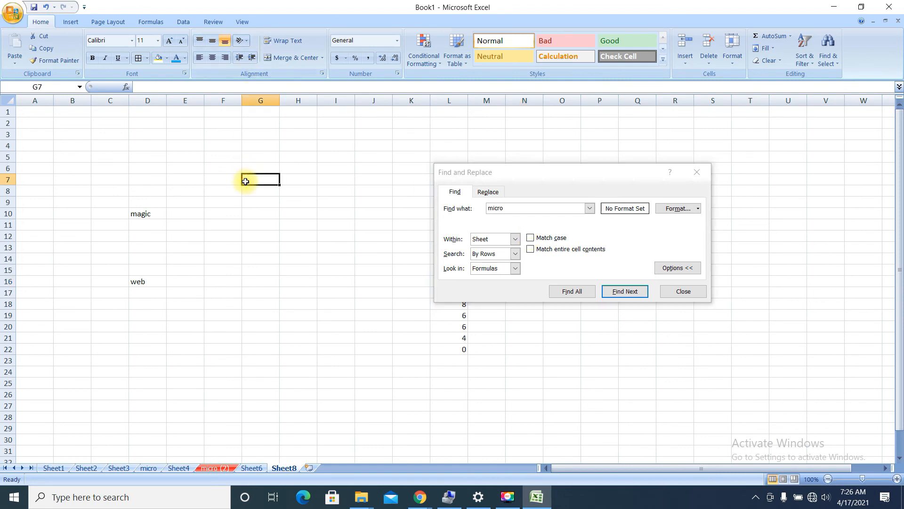
{"action": "type", "text": "Micro"}
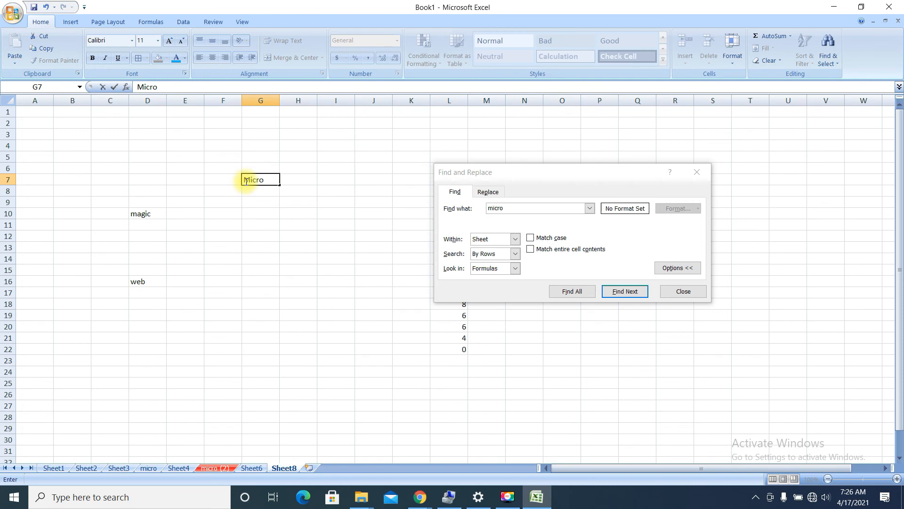
{"action": "left_click", "coordinate": [612, 292]}
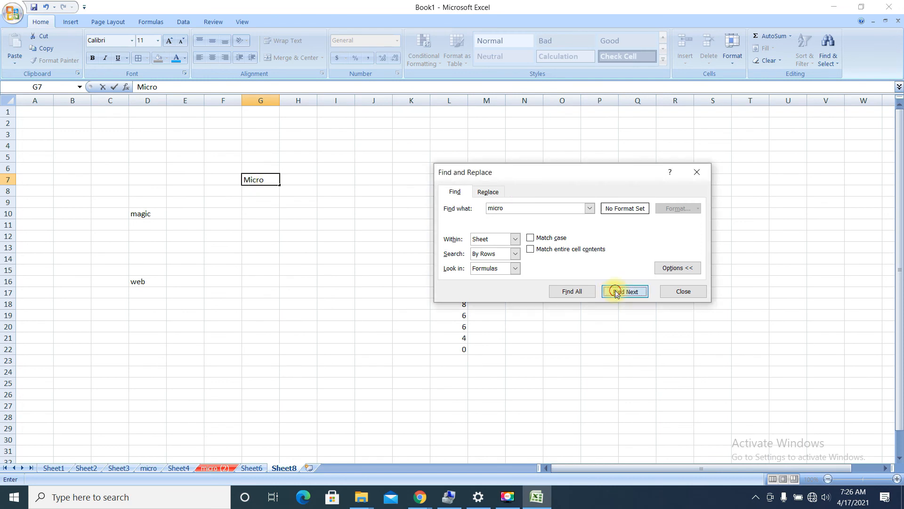
{"action": "left_click", "coordinate": [289, 248]}
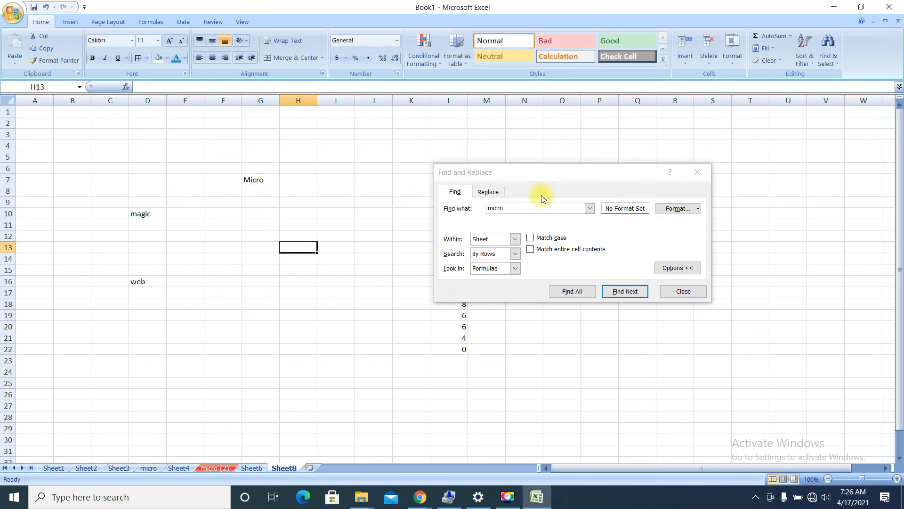
Turn on case matching and search Sheet8 for lowercase "micro" from cells H13 and H15
{"action": "left_click", "coordinate": [541, 240]}
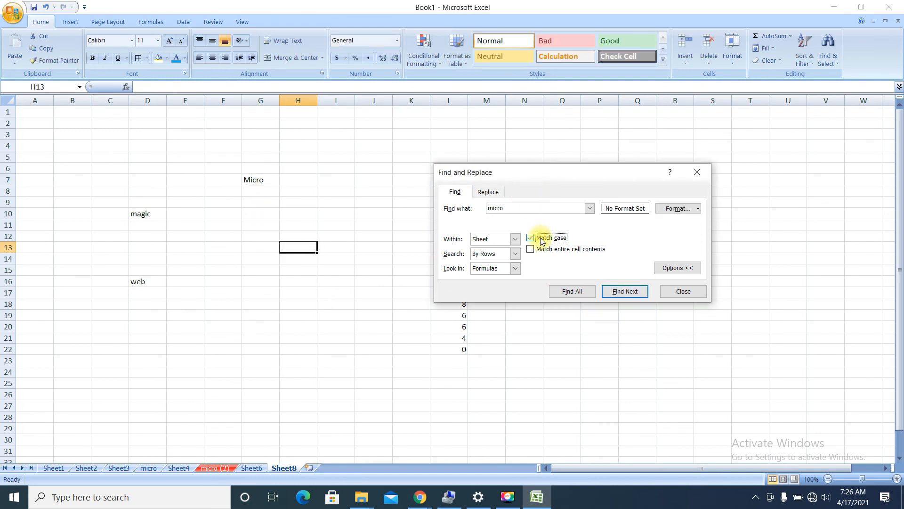
{"action": "left_click", "coordinate": [622, 296]}
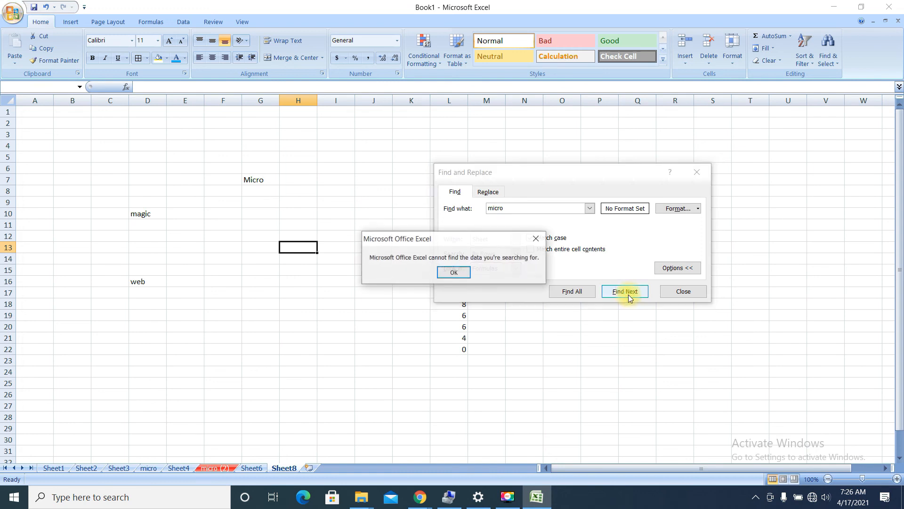
{"action": "left_click", "coordinate": [446, 272]}
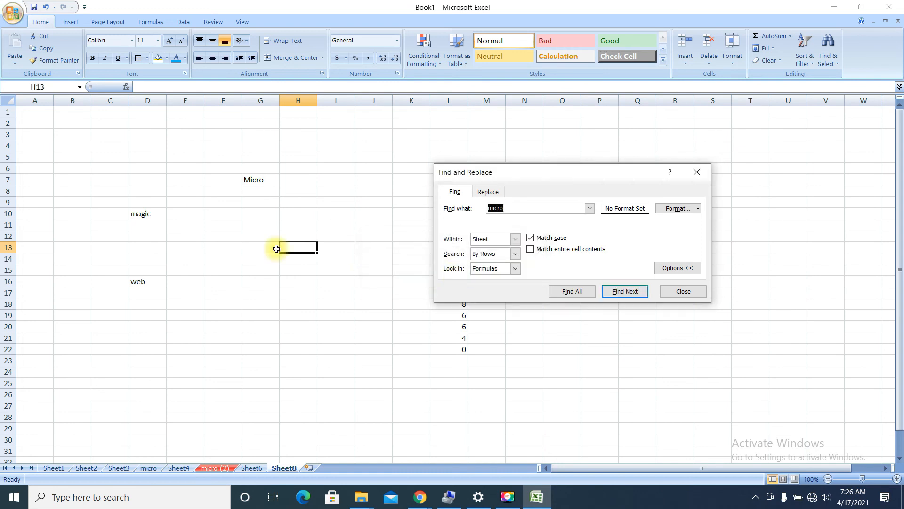
{"action": "left_click", "coordinate": [252, 184]}
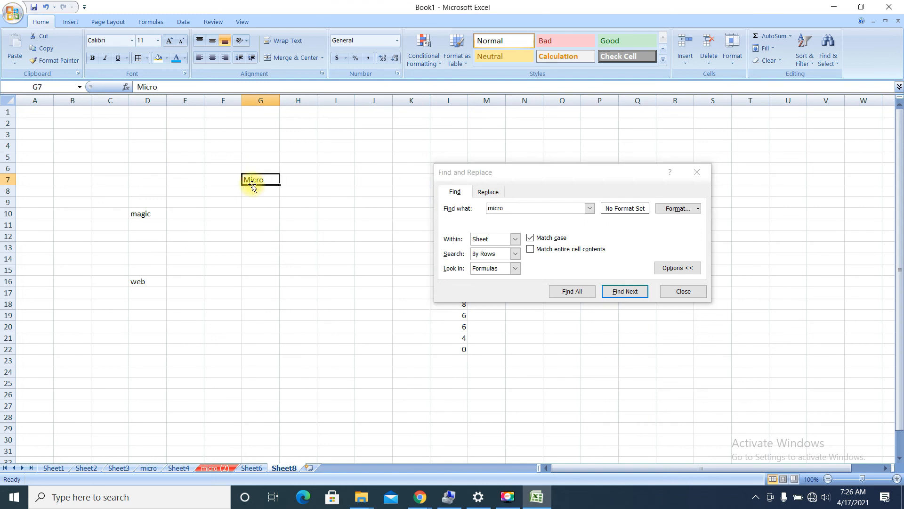
{"action": "left_click", "coordinate": [298, 268]}
{"action": "left_click", "coordinate": [628, 291]}
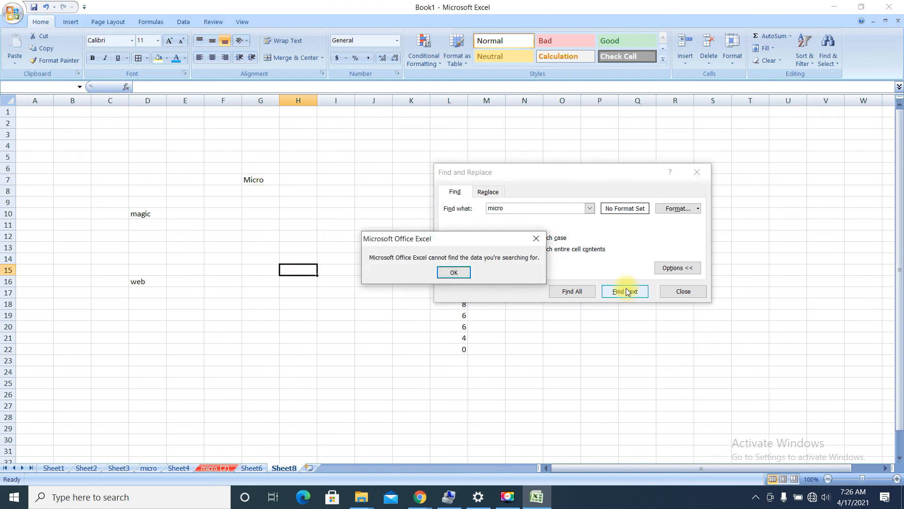
{"action": "left_click", "coordinate": [454, 274]}
Change the search term to "Micro" with a capital M and find its case-matched occurrence on Sheet8
{"action": "left_click", "coordinate": [515, 208]}
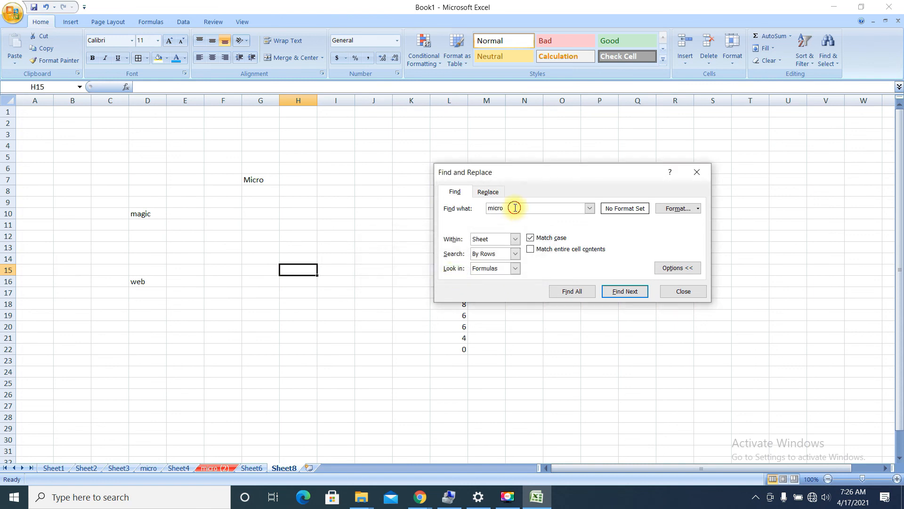
{"action": "left_click_drag", "start_coordinate": [493, 208], "coordinate": [468, 207]}
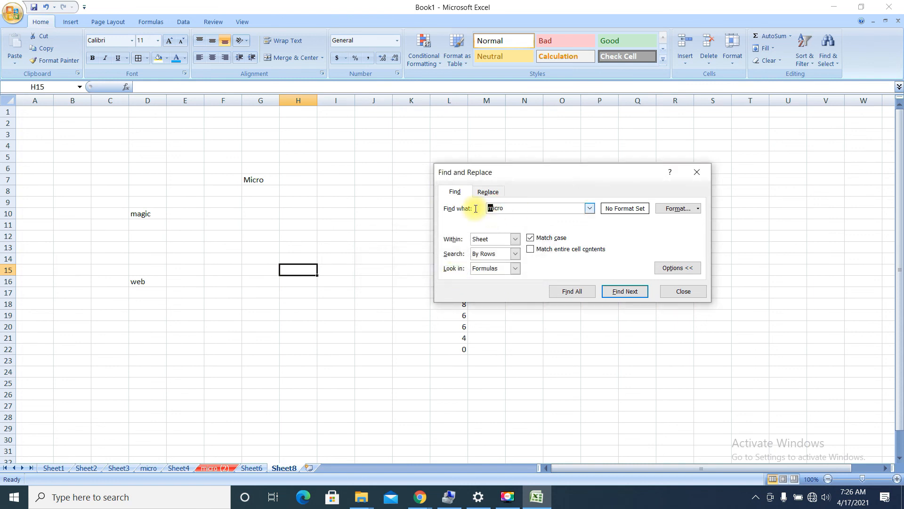
{"action": "double_click", "coordinate": [252, 183]}
{"action": "left_click_drag", "start_coordinate": [249, 183], "coordinate": [241, 183]}
{"action": "left_click", "coordinate": [493, 207]}
{"action": "key", "text": "BackSpace"}
{"action": "type", "text": "M"}
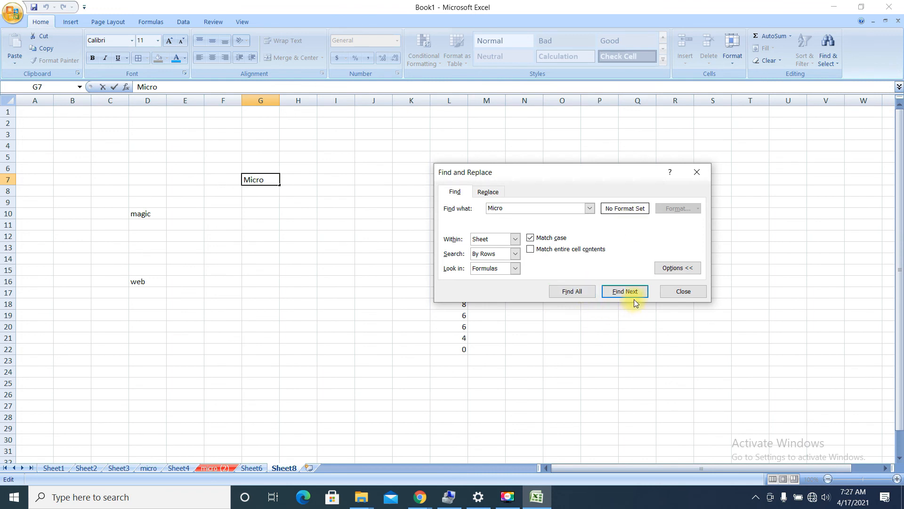
{"action": "left_click", "coordinate": [379, 295]}
{"action": "left_click", "coordinate": [639, 292]}
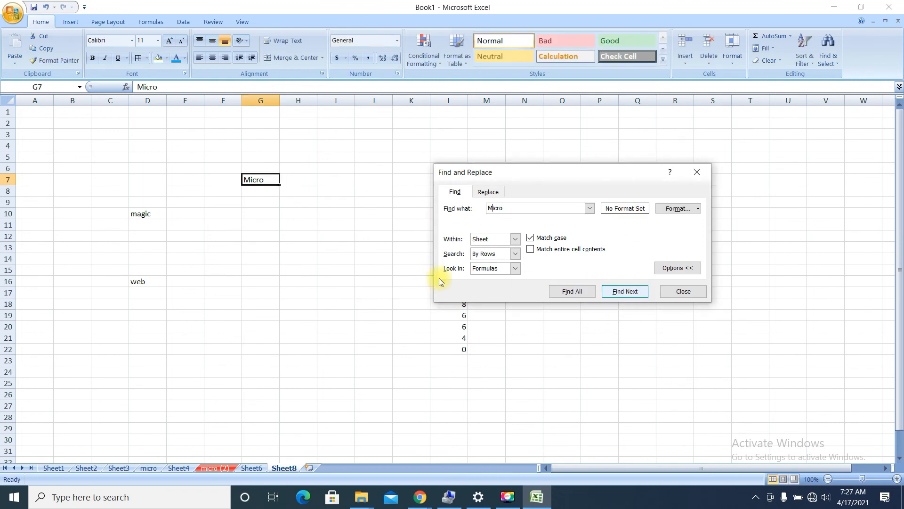
{"action": "left_click", "coordinate": [384, 313]}
{"action": "left_click", "coordinate": [625, 291]}
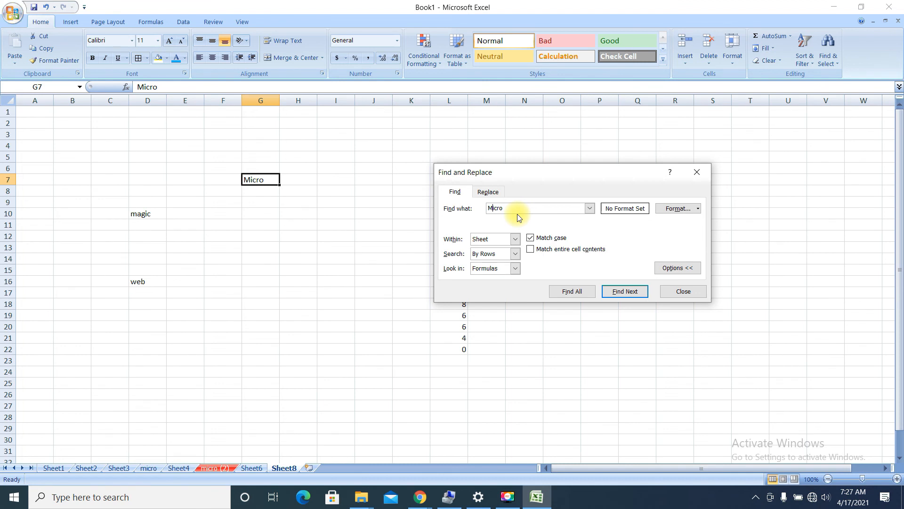
Require matching of entire cell contents, find the next "Micro" from G14, and close the Find and Replace dialog
{"action": "left_click", "coordinate": [270, 263]}
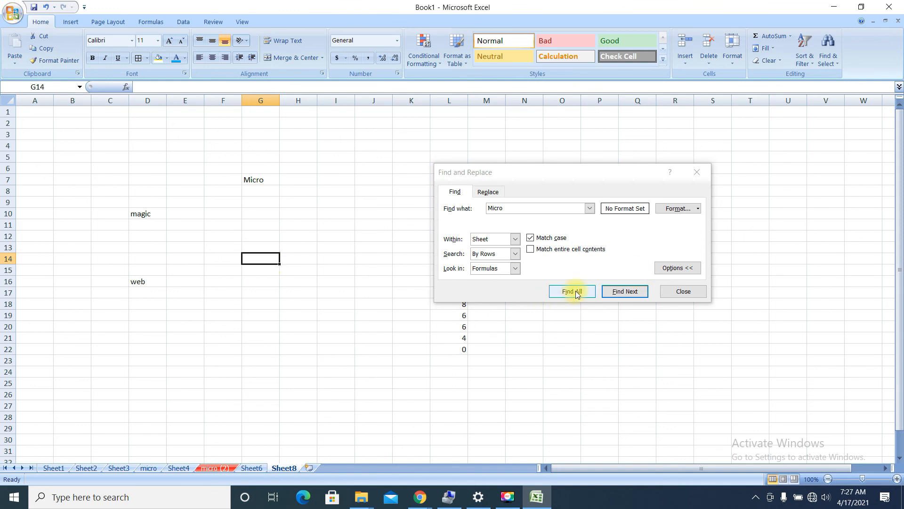
{"action": "left_click", "coordinate": [558, 258]}
{"action": "left_click", "coordinate": [545, 252]}
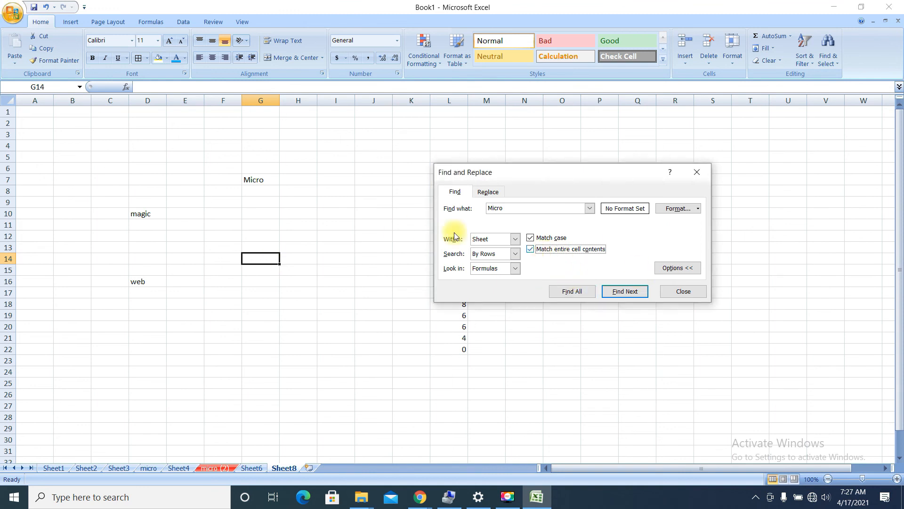
{"action": "left_click", "coordinate": [259, 265]}
{"action": "left_click", "coordinate": [615, 292]}
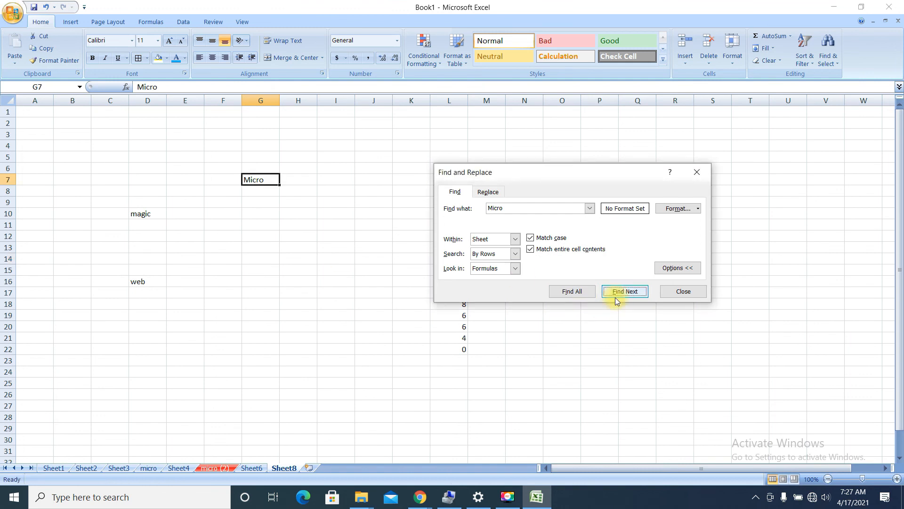
{"action": "left_click", "coordinate": [671, 267]}
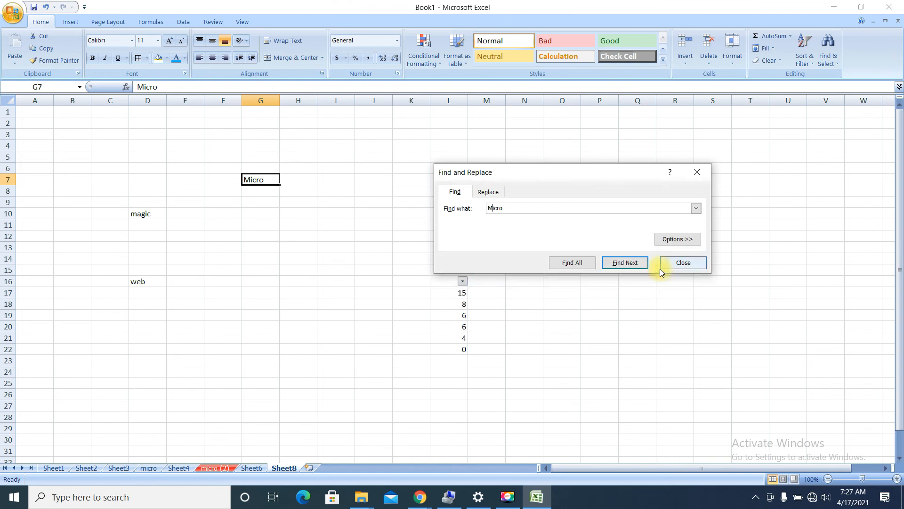
{"action": "left_click", "coordinate": [697, 172]}
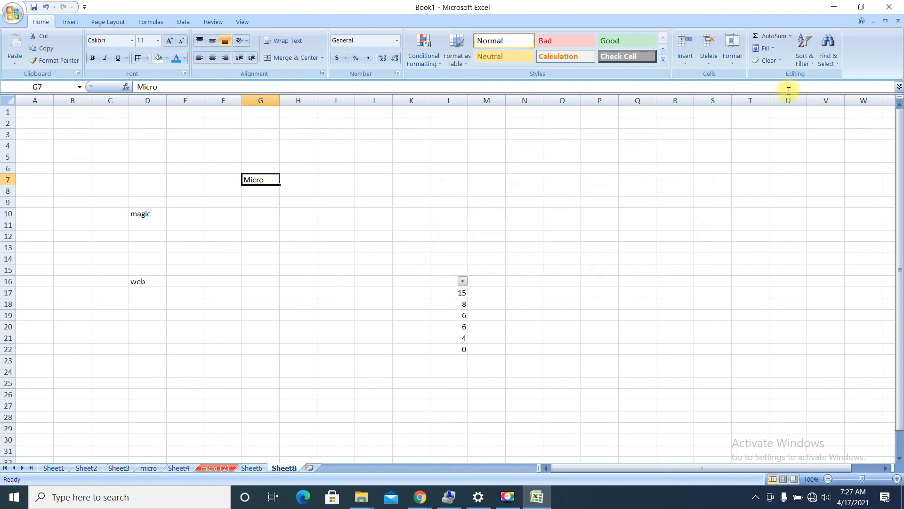
Try to select all formula cells on Sheet8 with Go To Special, including numbers, text, logicals and errors
{"action": "left_click", "coordinate": [830, 63]}
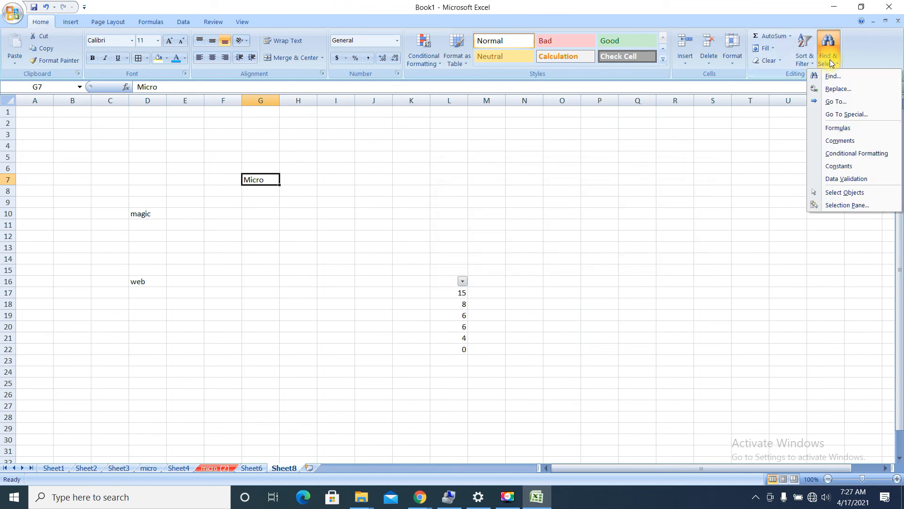
{"action": "left_click", "coordinate": [829, 100]}
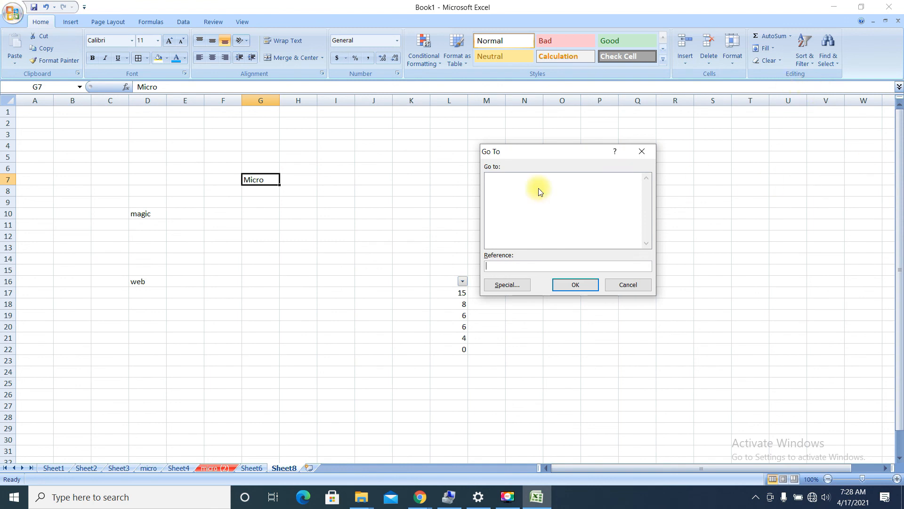
{"action": "left_click", "coordinate": [576, 281]}
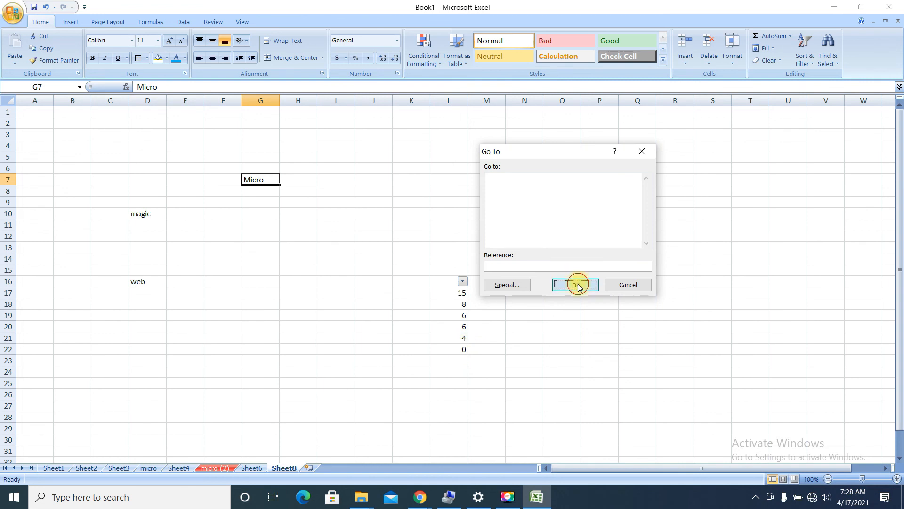
{"action": "left_click", "coordinate": [455, 279]}
{"action": "left_click", "coordinate": [505, 285]}
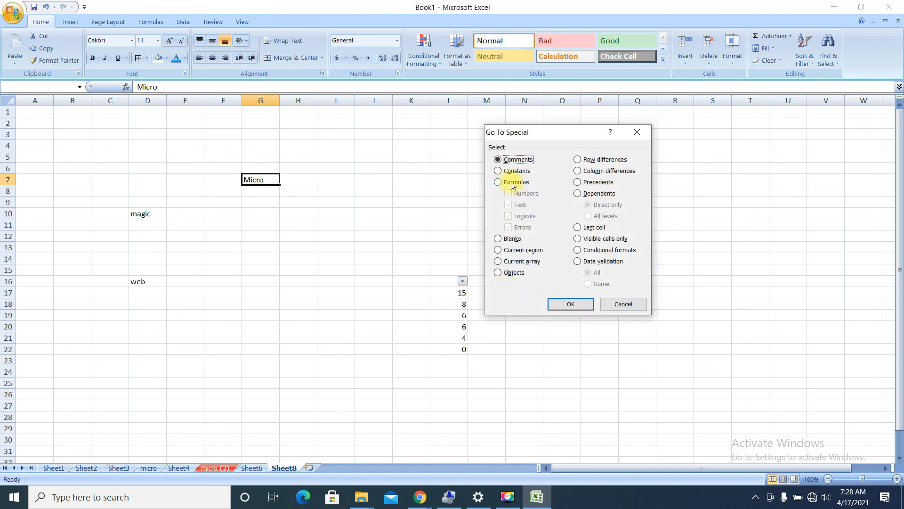
{"action": "left_click", "coordinate": [498, 182]}
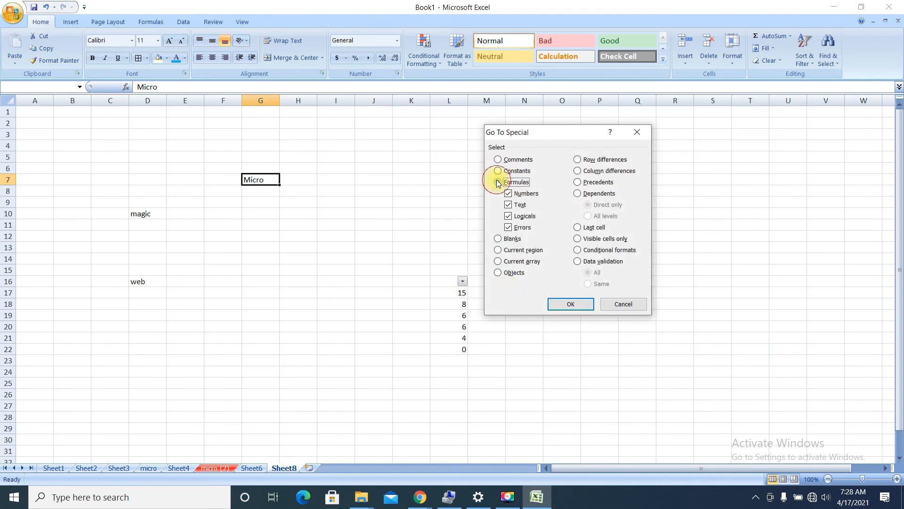
{"action": "left_click", "coordinate": [550, 304]}
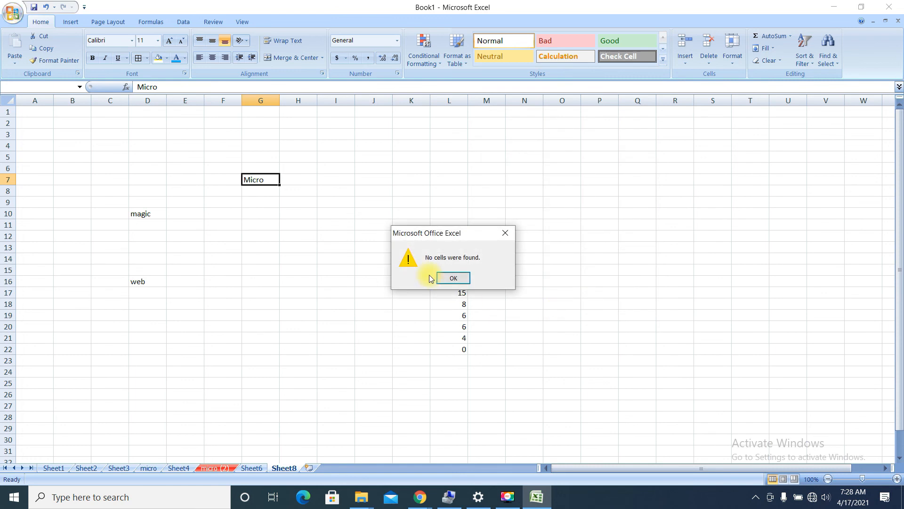
{"action": "left_click", "coordinate": [453, 279]}
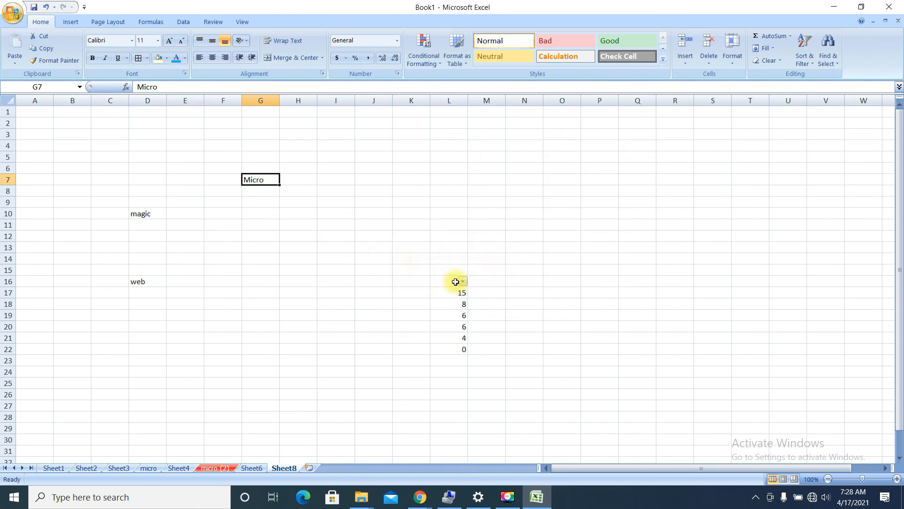
Enter the numbers 5, 5, 5, 6 and 6 down cells I13:I17
{"action": "left_click", "coordinate": [329, 248]}
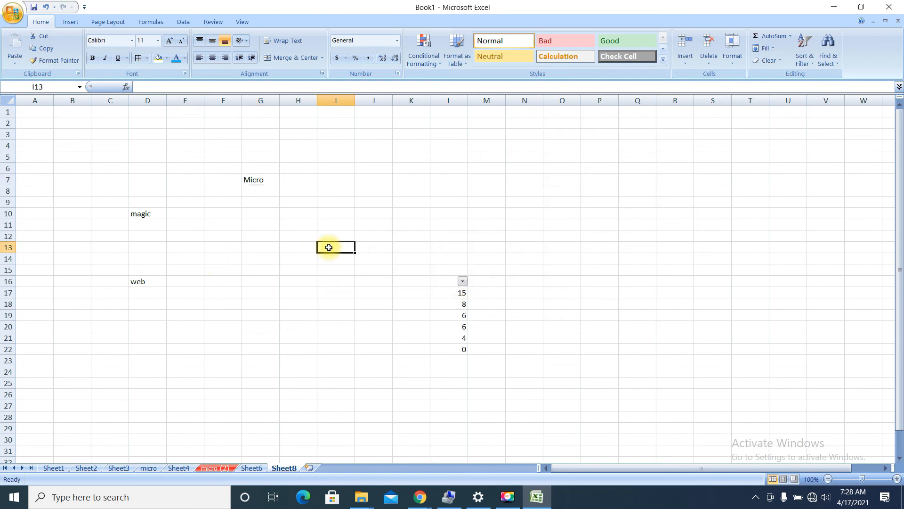
{"action": "type", "text": "5 5"}
{"action": "key", "text": "Return"}
{"action": "type", "text": "5"}
{"action": "key", "text": "Return"}
{"action": "type", "text": "6"}
{"action": "key", "text": "Return"}
{"action": "type", "text": "6"}
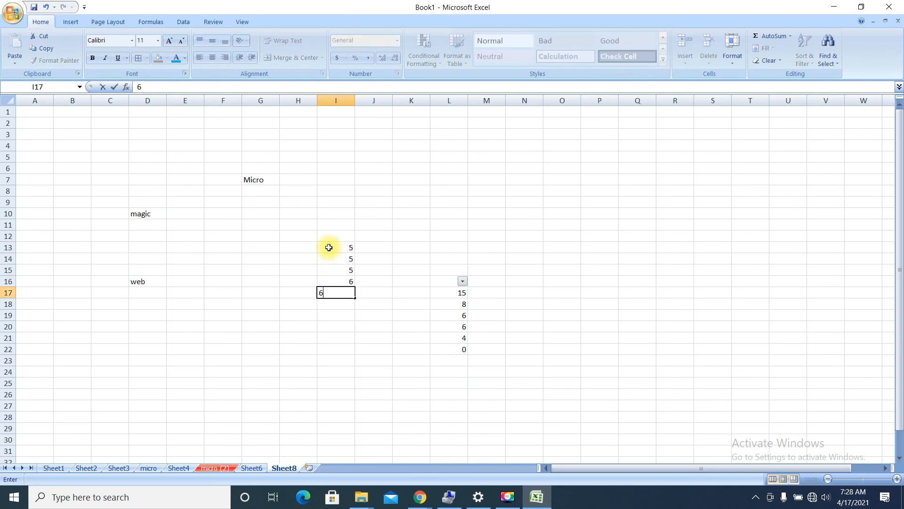
{"action": "left_click_drag", "start_coordinate": [328, 247], "coordinate": [329, 284]}
Add a SUM formula in cell I18 totalling the range I13:I17
{"action": "left_click", "coordinate": [329, 305]}
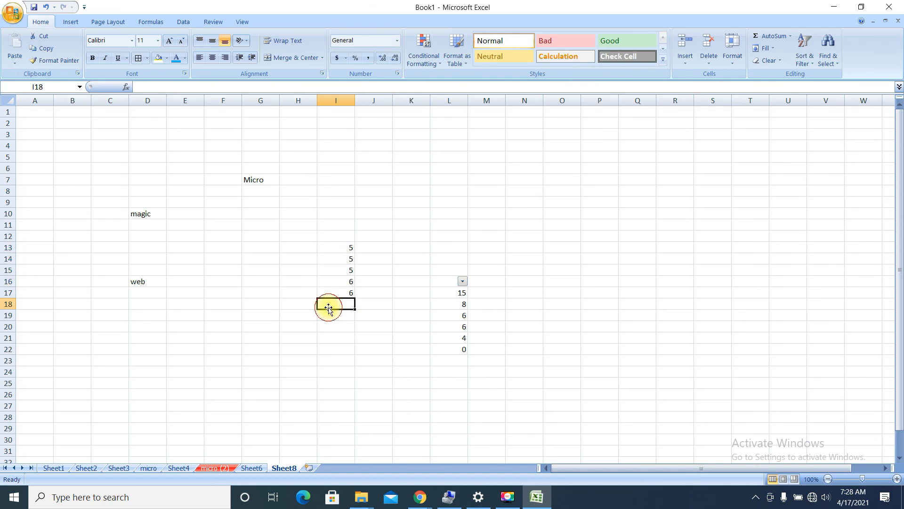
{"action": "type", "text": "=sum"}
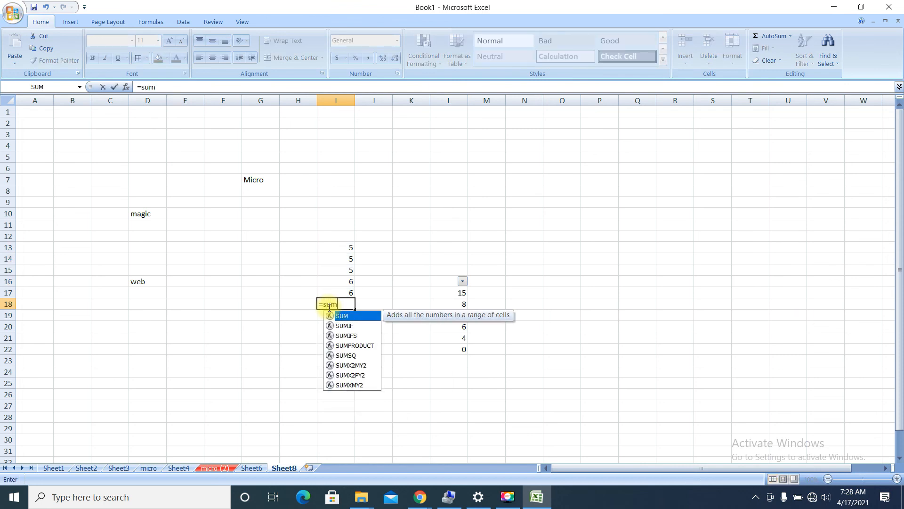
{"action": "left_click", "coordinate": [366, 316]}
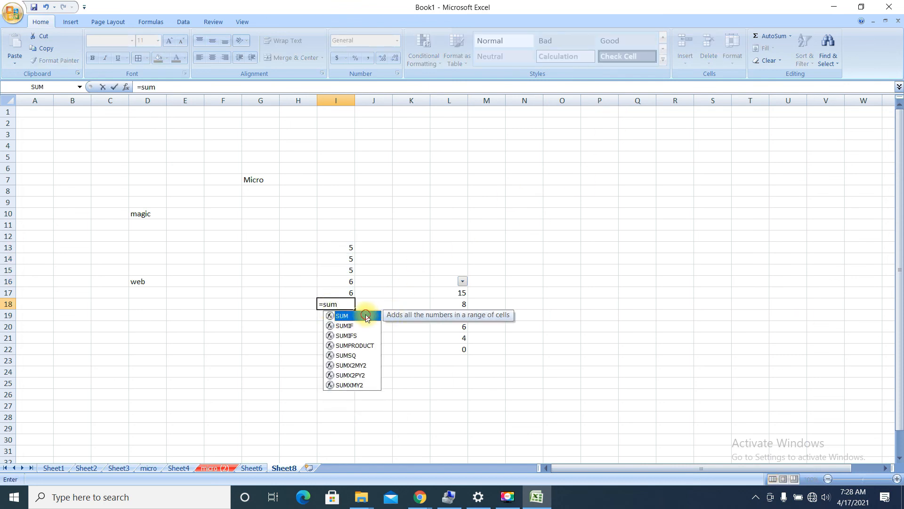
{"action": "left_click", "coordinate": [366, 316]}
{"action": "left_click_drag", "start_coordinate": [335, 245], "coordinate": [335, 294]}
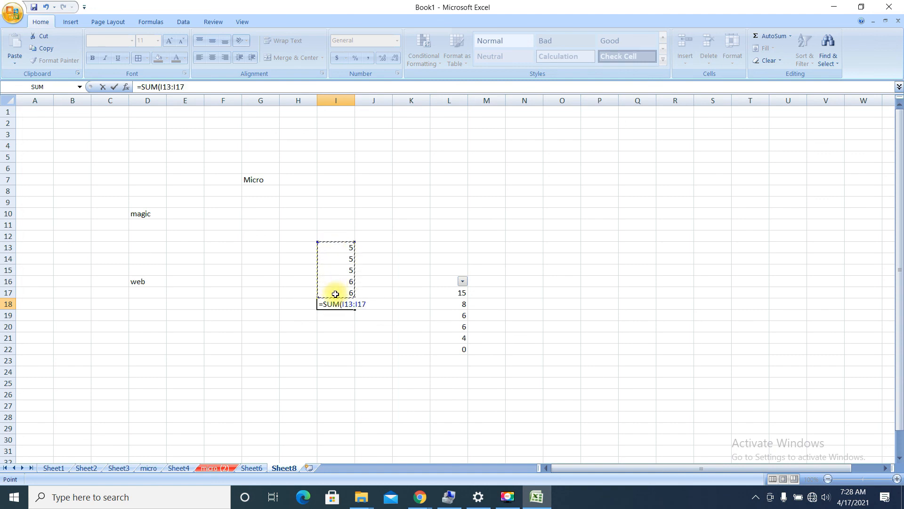
{"action": "key", "text": "Return"}
{"action": "left_click", "coordinate": [370, 302]}
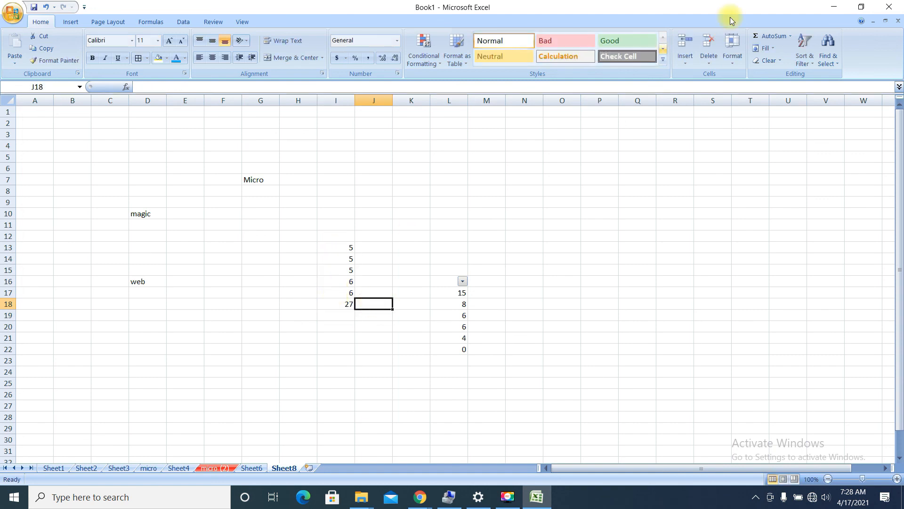
Add an AutoSum formula in cell J18 totalling the range I13:I17
{"action": "left_click", "coordinate": [791, 36]}
{"action": "left_click", "coordinate": [779, 47]}
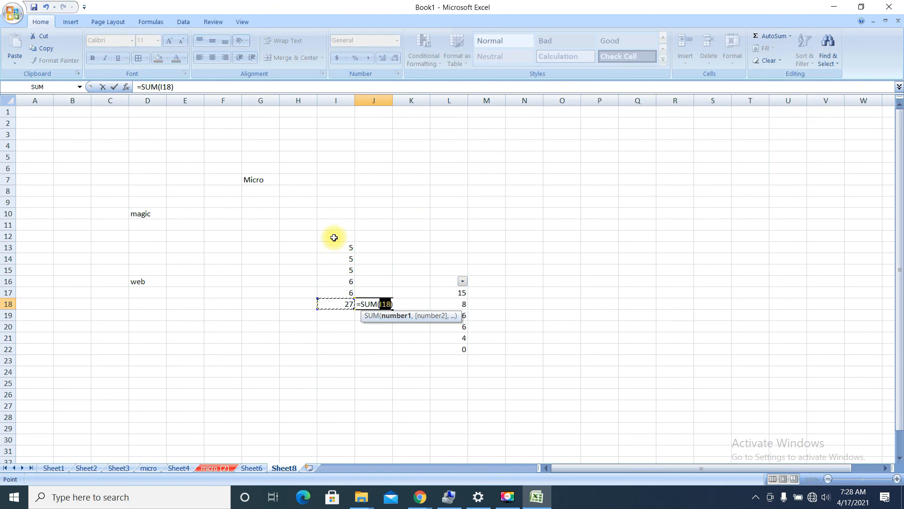
{"action": "left_click_drag", "start_coordinate": [338, 246], "coordinate": [338, 289]}
{"action": "key", "text": "Return"}
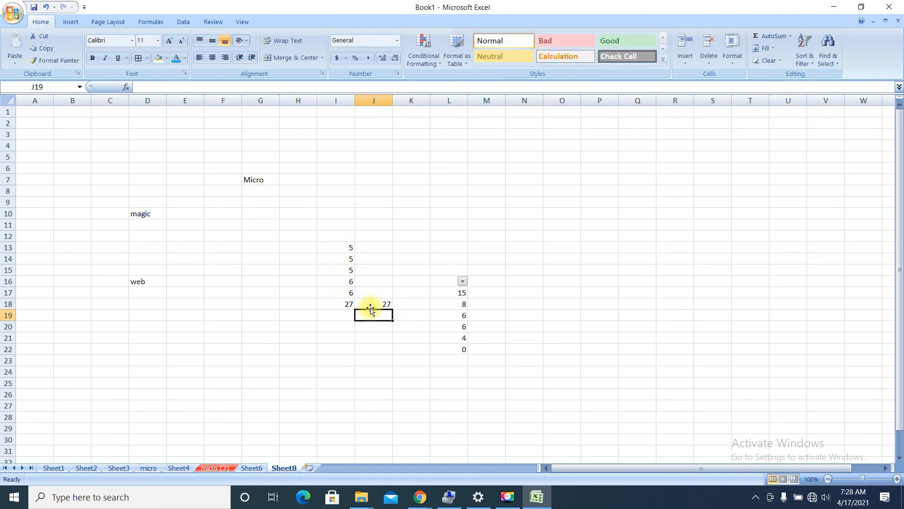
{"action": "left_click", "coordinate": [372, 304]}
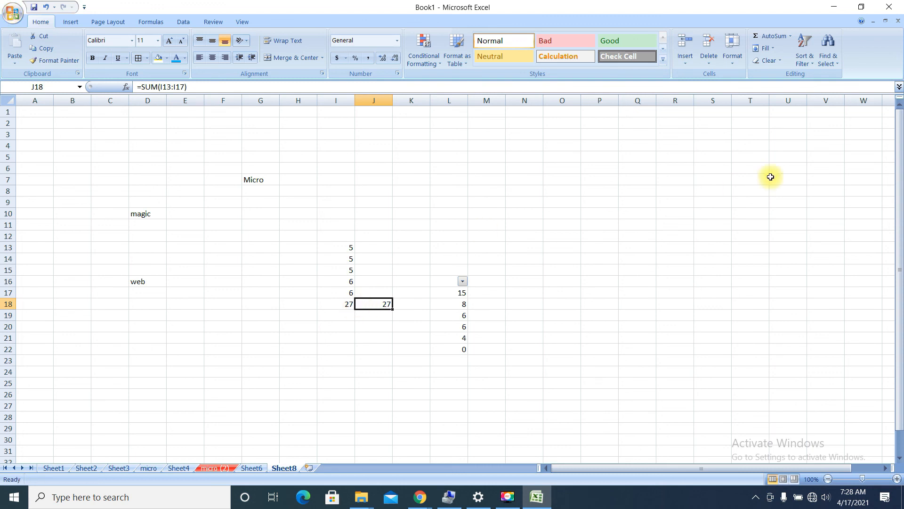
{"action": "left_click", "coordinate": [828, 50]}
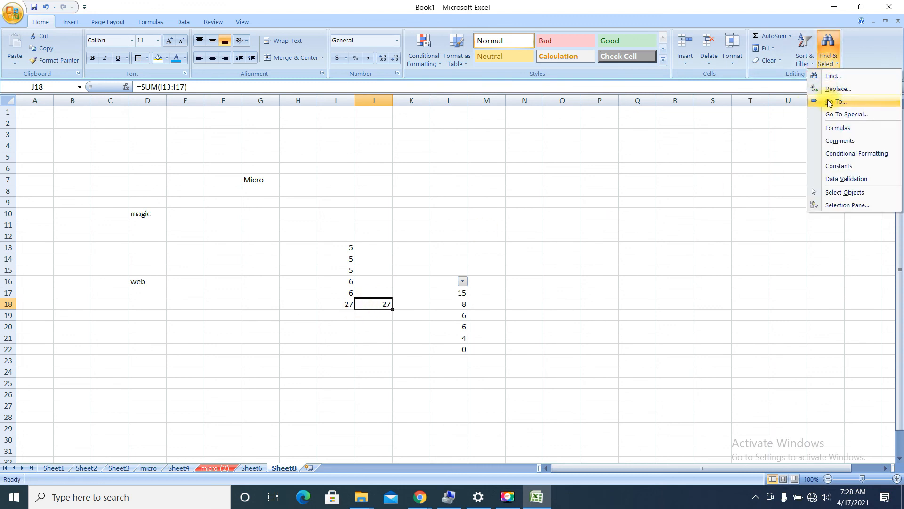
{"action": "left_click", "coordinate": [830, 102]}
{"action": "left_click", "coordinate": [508, 283]}
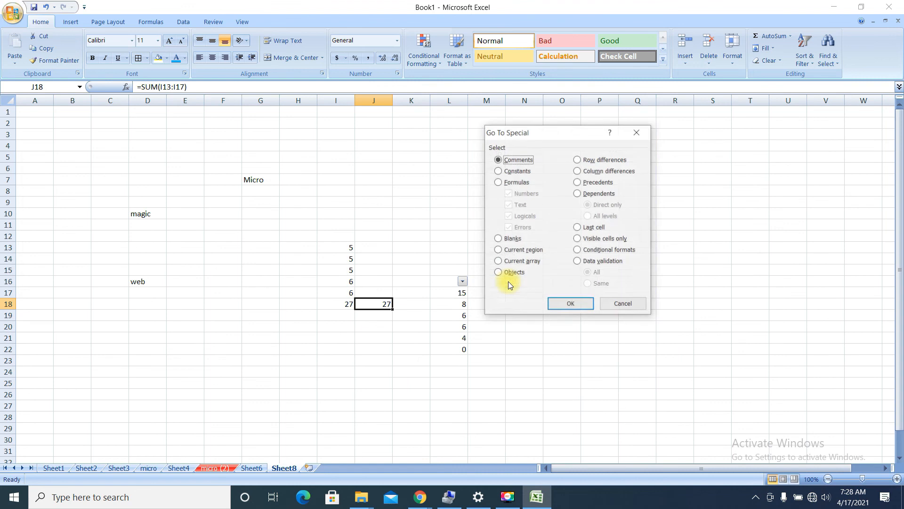
{"action": "left_click", "coordinate": [499, 182]}
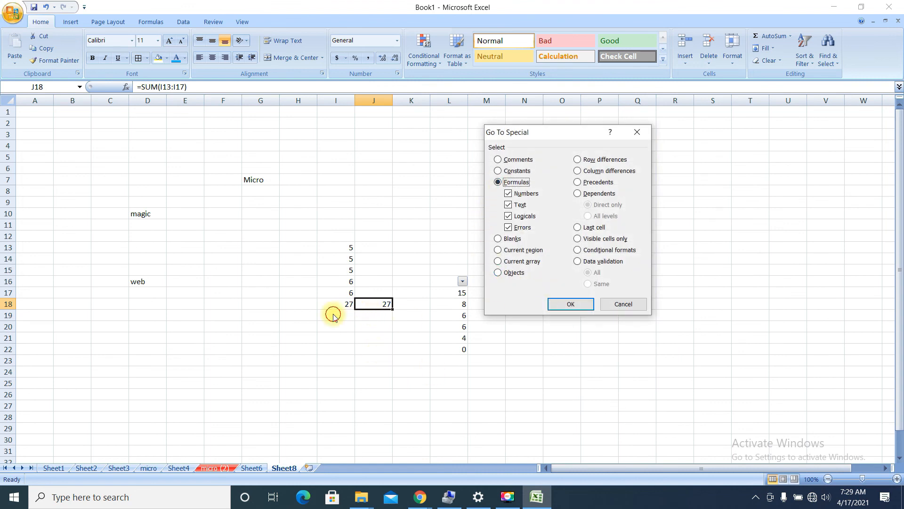
{"action": "left_click", "coordinate": [620, 304]}
Starting from the blank cell R23, select all formula cells on Sheet8 with Go To Special, keeping every result type included
{"action": "left_click", "coordinate": [691, 361]}
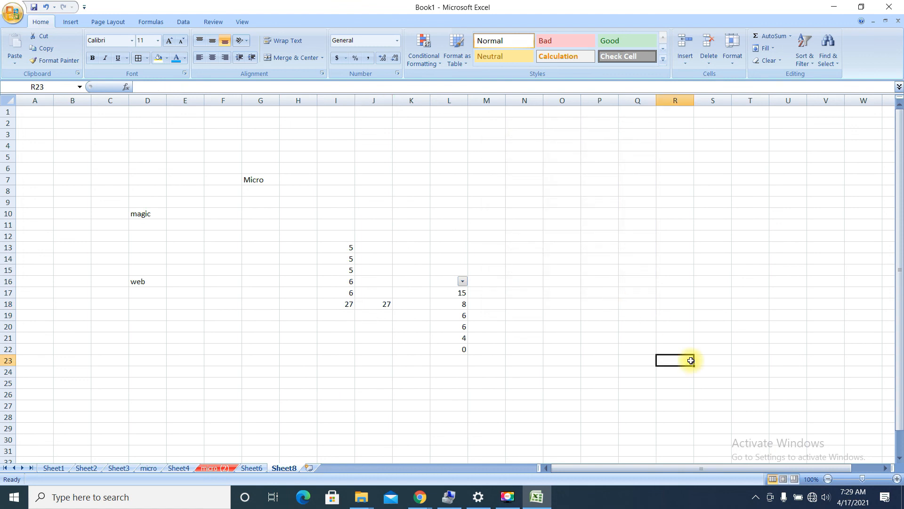
{"action": "left_click", "coordinate": [829, 59]}
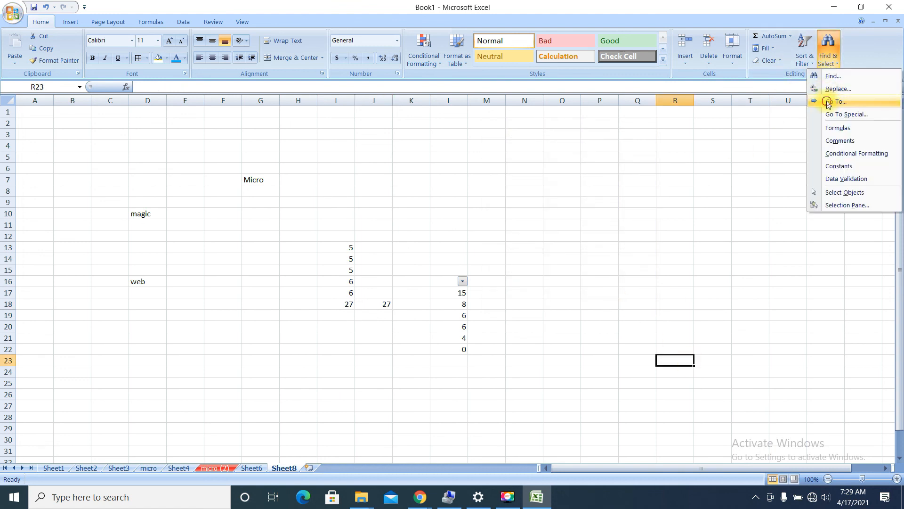
{"action": "left_click", "coordinate": [828, 102]}
{"action": "left_click", "coordinate": [515, 283]}
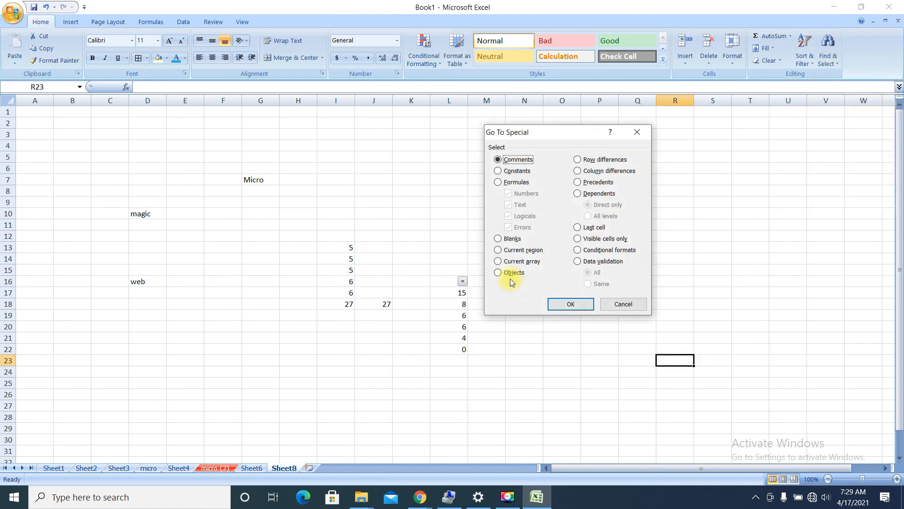
{"action": "left_click", "coordinate": [498, 183]}
{"action": "left_click", "coordinate": [568, 304]}
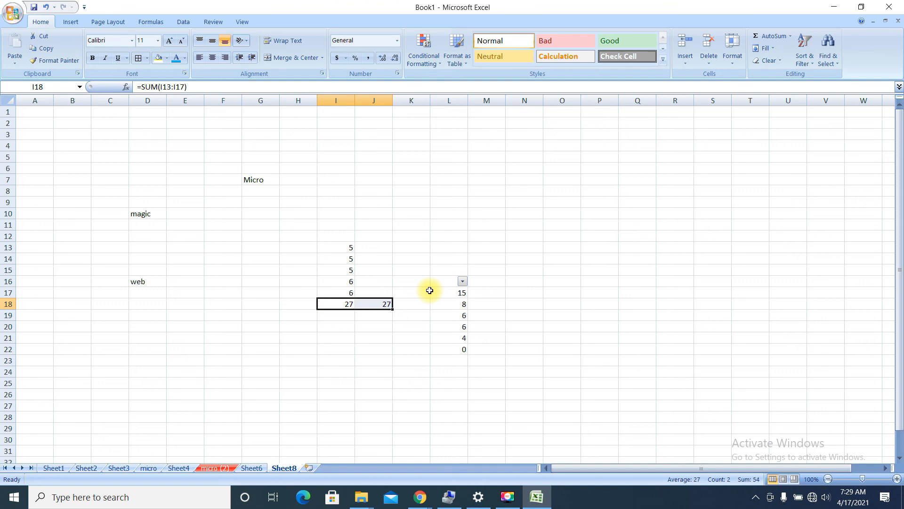
Try to select all cells with comments on Sheet8 using Go To Special
{"action": "left_click", "coordinate": [804, 59]}
{"action": "left_click", "coordinate": [828, 63]}
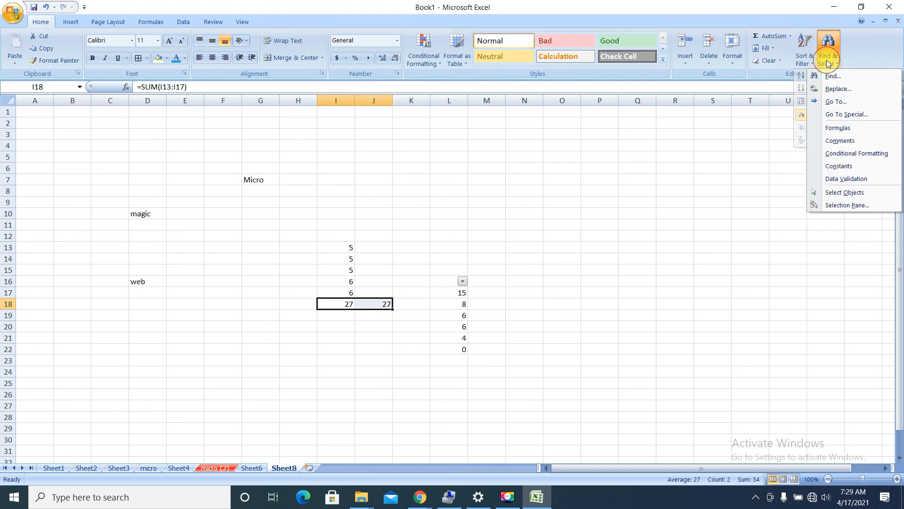
{"action": "left_click", "coordinate": [833, 101]}
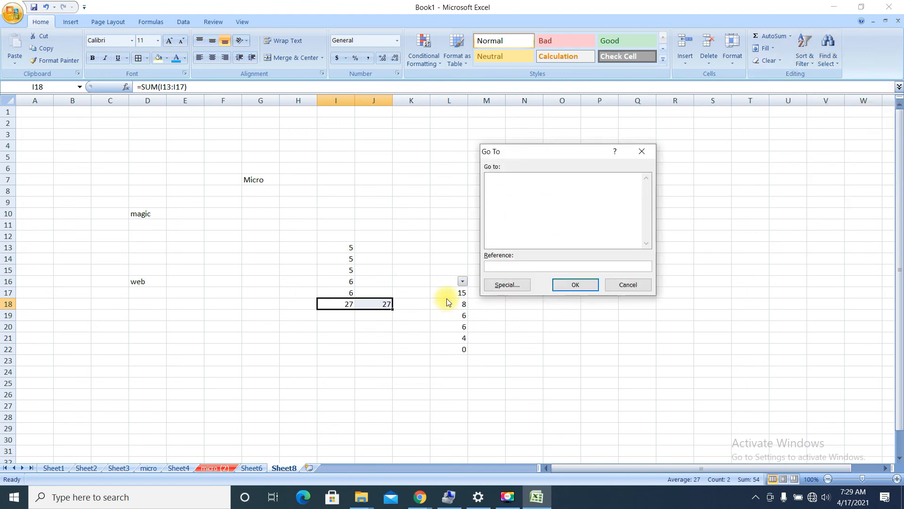
{"action": "left_click", "coordinate": [503, 288]}
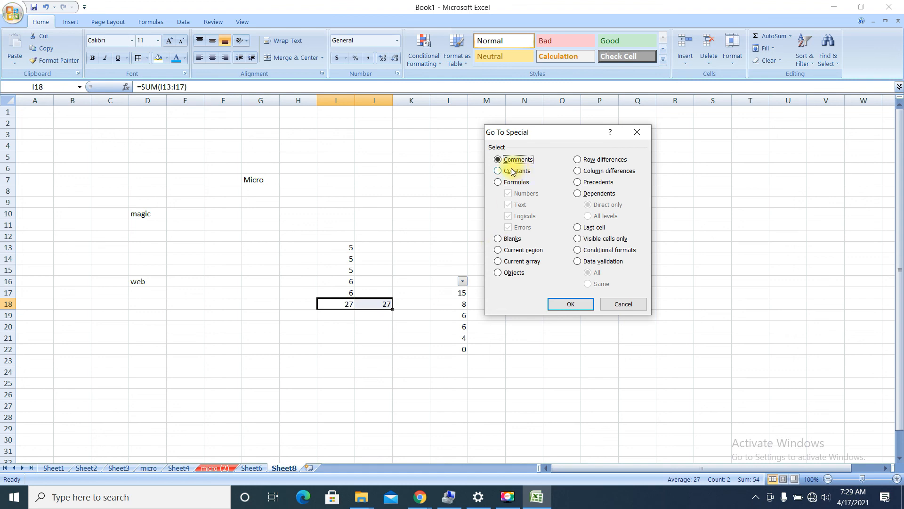
{"action": "left_click", "coordinate": [569, 304]}
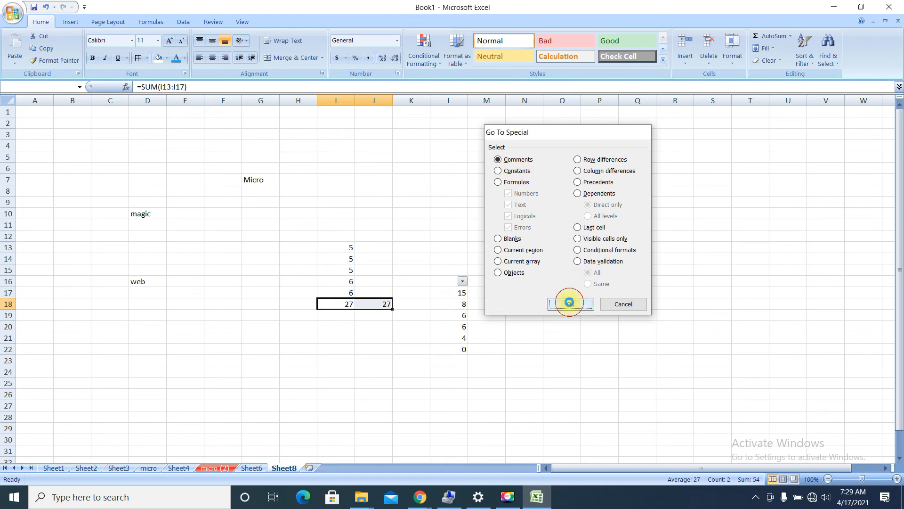
{"action": "left_click", "coordinate": [447, 279]}
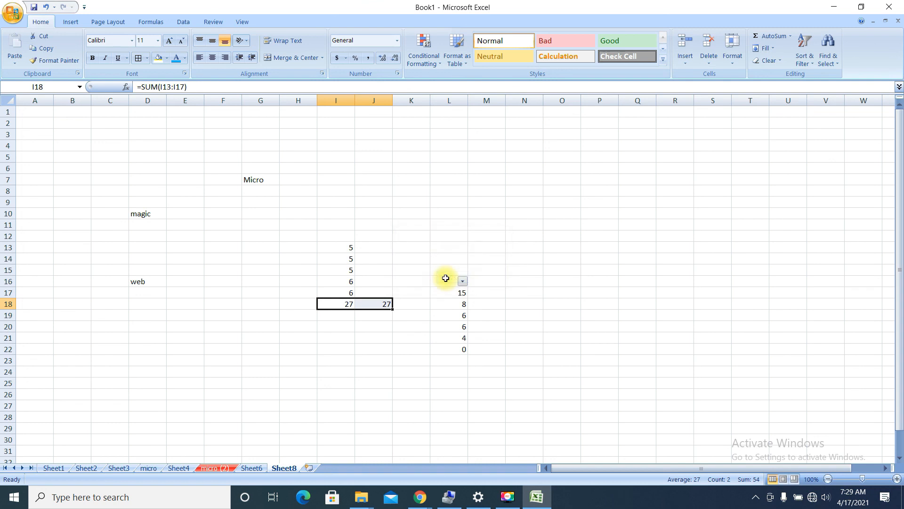
Add a comment reading "test" to the "magic" cell D10
{"action": "left_click", "coordinate": [141, 217]}
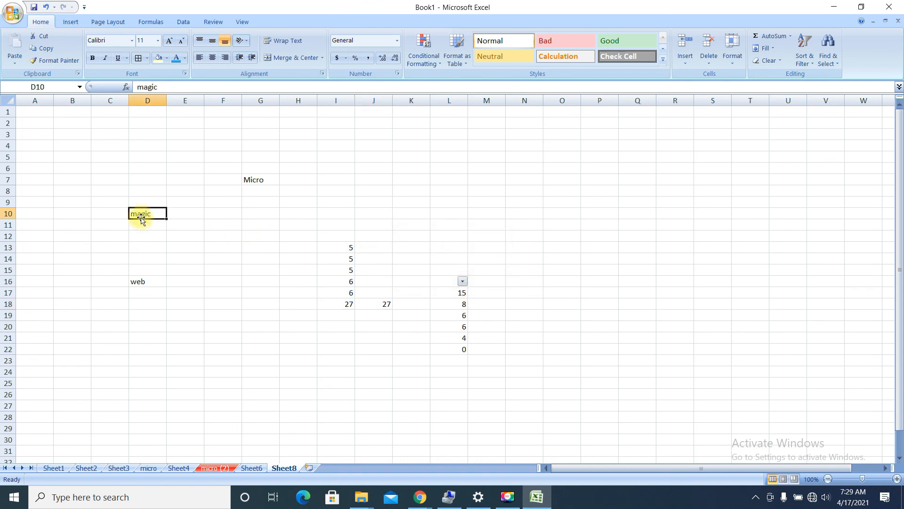
{"action": "left_click", "coordinate": [222, 21]}
{"action": "left_click", "coordinate": [132, 52]}
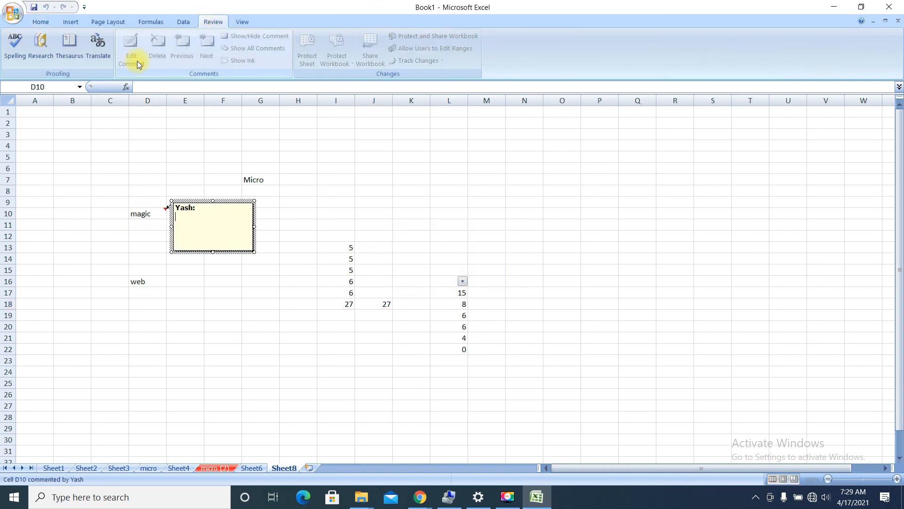
{"action": "type", "text": "test"}
{"action": "left_click", "coordinate": [346, 301]}
{"action": "left_click", "coordinate": [541, 326]}
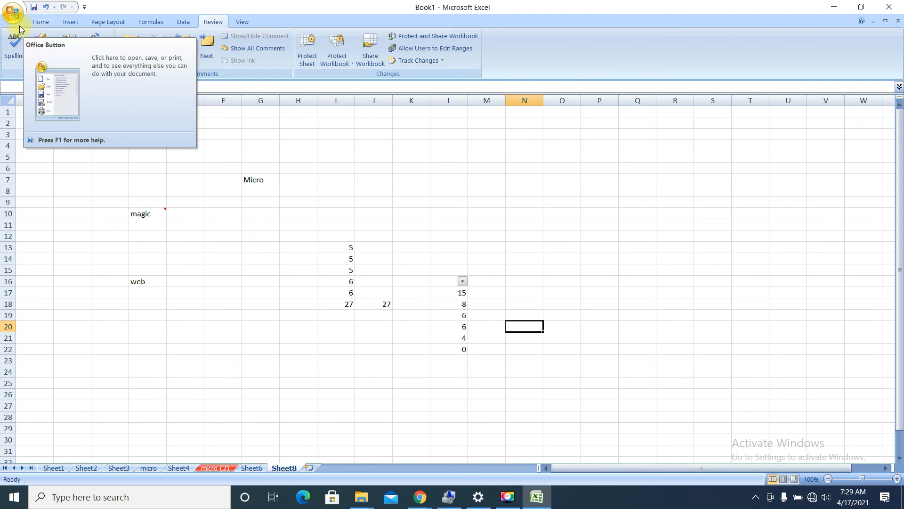
Starting from cell N20, locate the commented cell on the sheet with Go To Special
{"action": "left_click", "coordinate": [41, 22]}
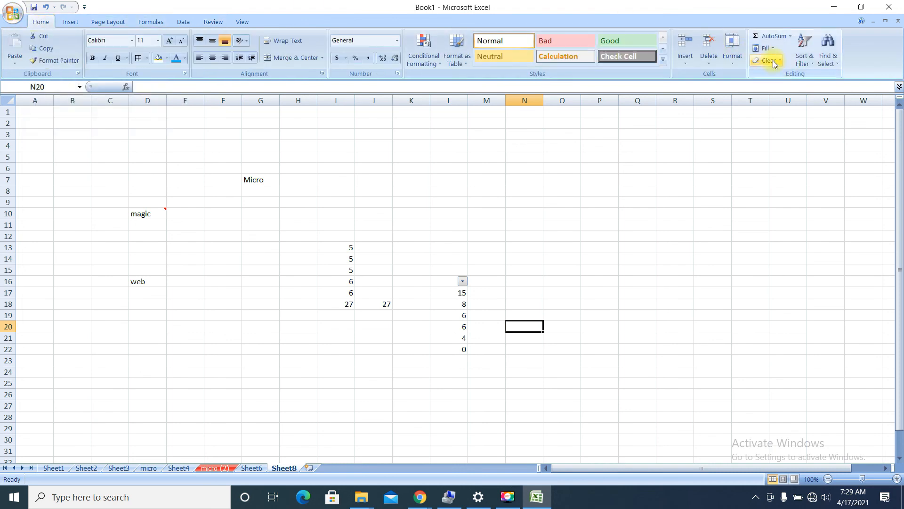
{"action": "left_click", "coordinate": [829, 55]}
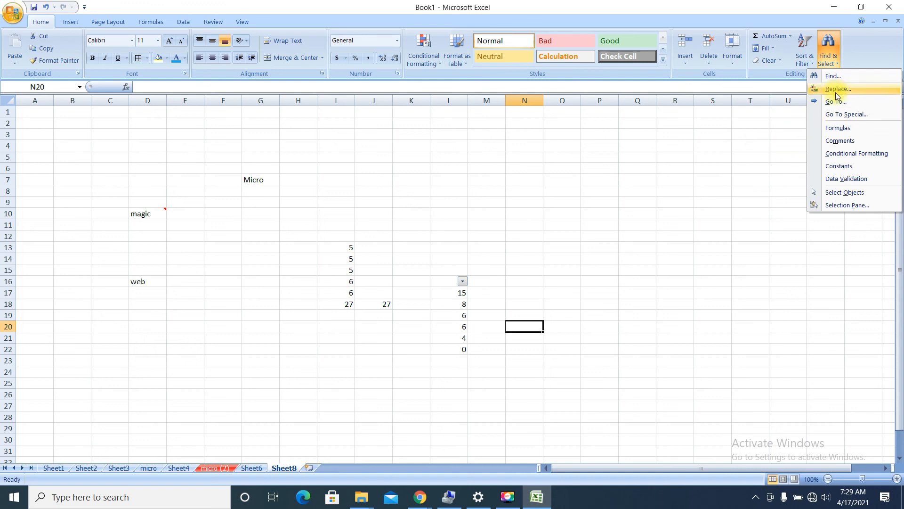
{"action": "left_click", "coordinate": [835, 101]}
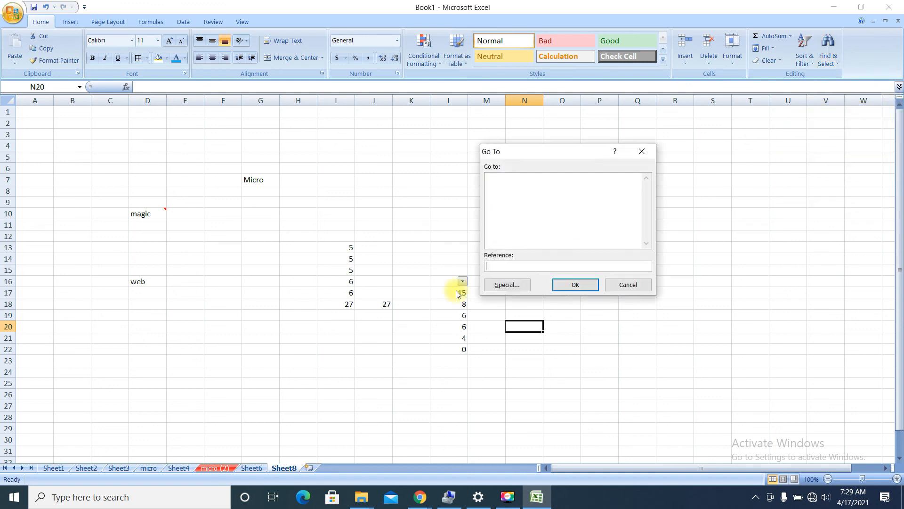
{"action": "left_click", "coordinate": [519, 285]}
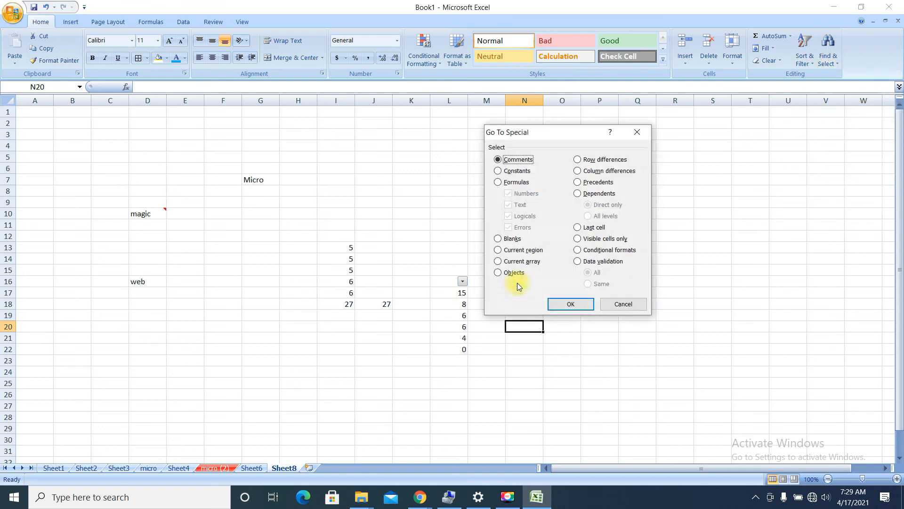
{"action": "left_click", "coordinate": [571, 305]}
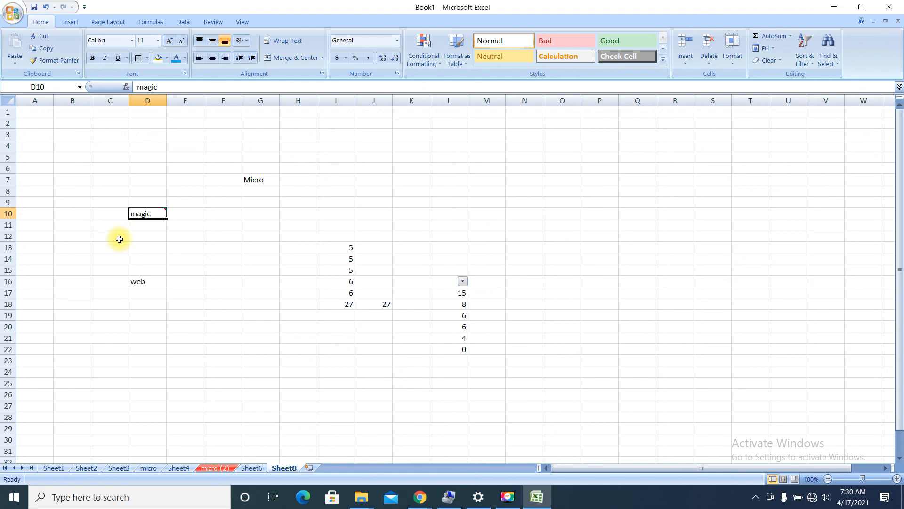
Try to select the direct dependents of cell D10 with Go To Special
{"action": "left_click", "coordinate": [838, 57]}
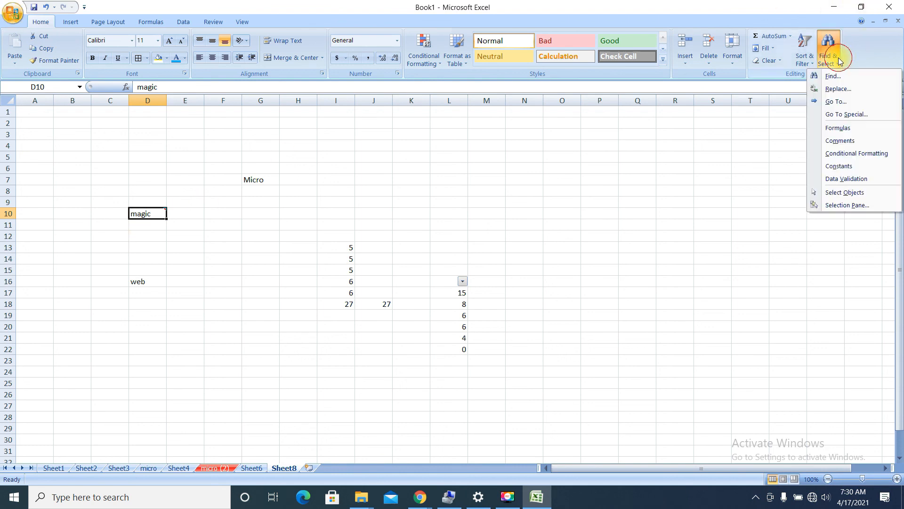
{"action": "left_click", "coordinate": [844, 115]}
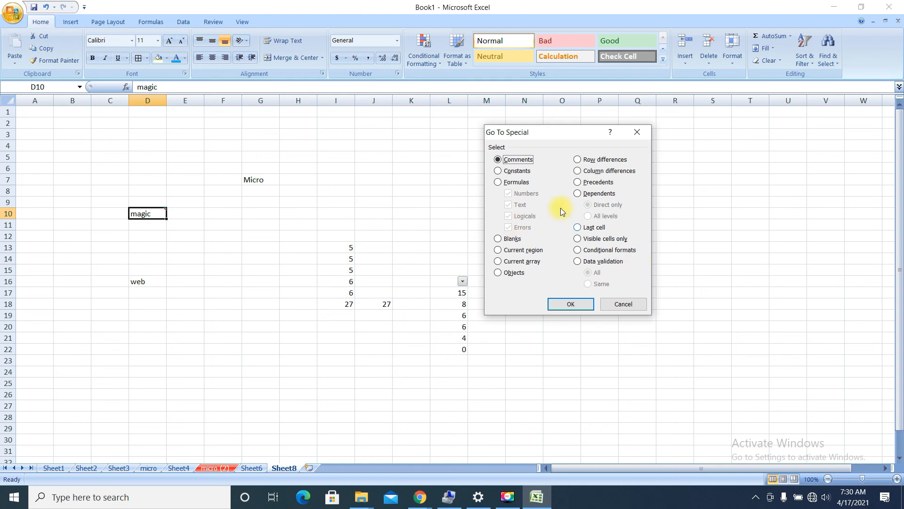
{"action": "left_click", "coordinate": [577, 194]}
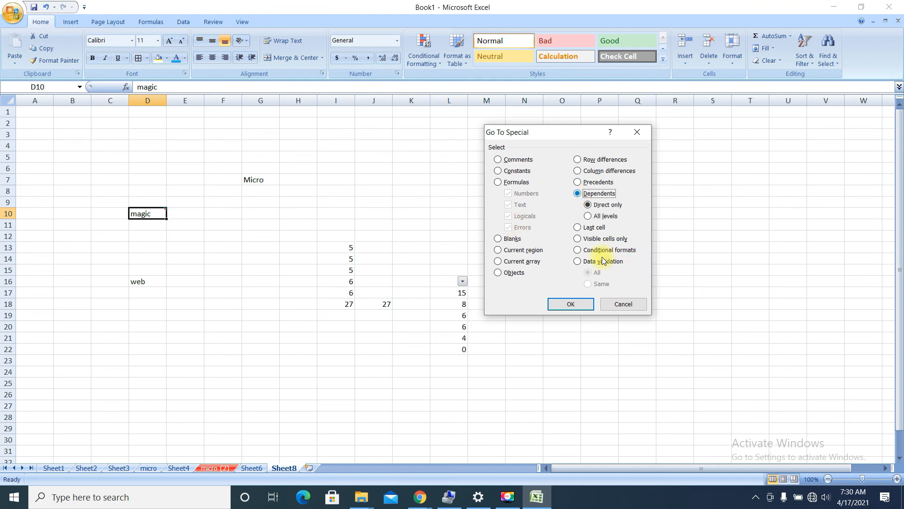
{"action": "left_click", "coordinate": [572, 301]}
{"action": "left_click", "coordinate": [455, 282]}
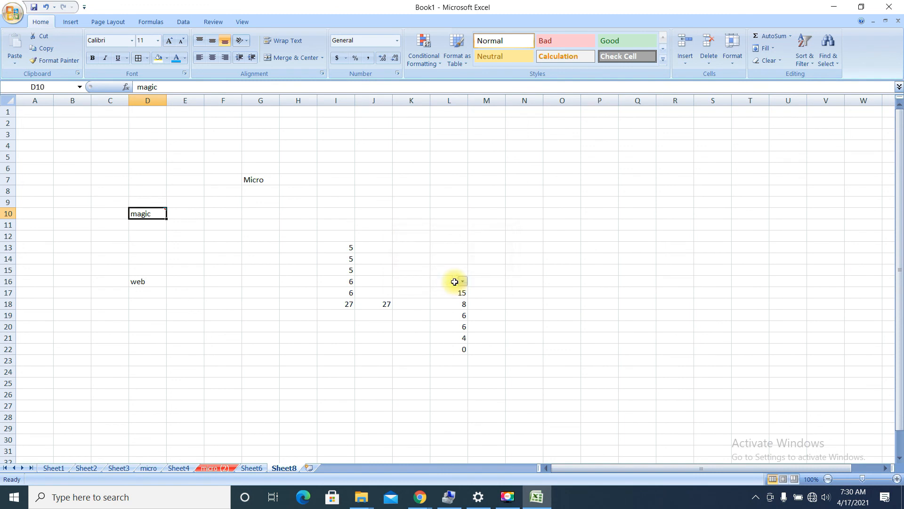
{"action": "left_click", "coordinate": [833, 63]}
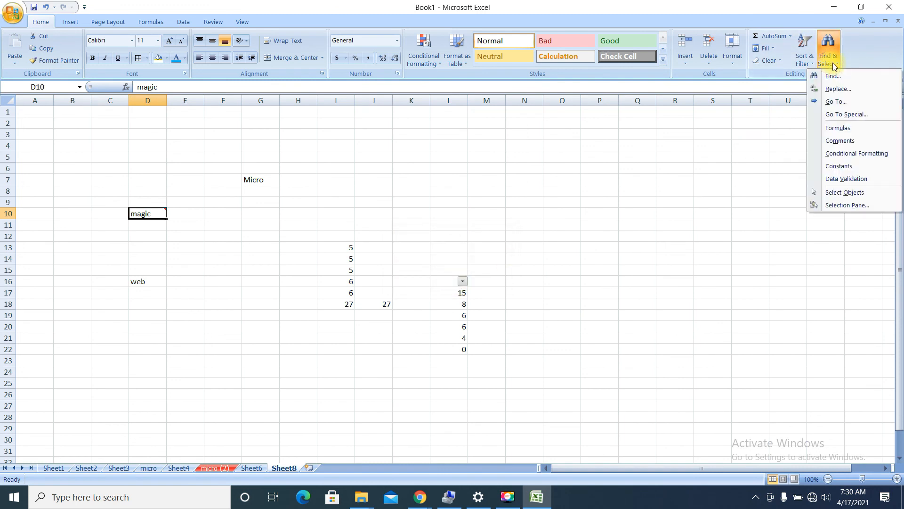
{"action": "left_click", "coordinate": [831, 114]}
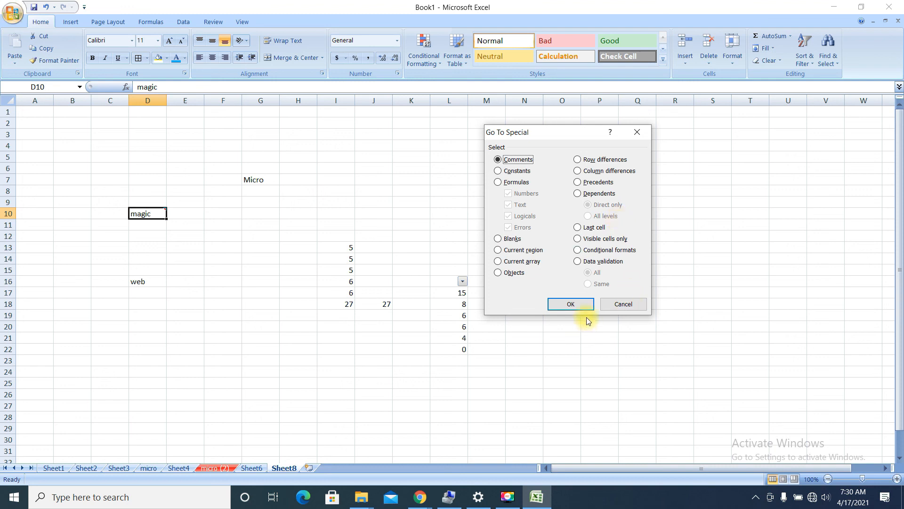
{"action": "left_click", "coordinate": [613, 305]}
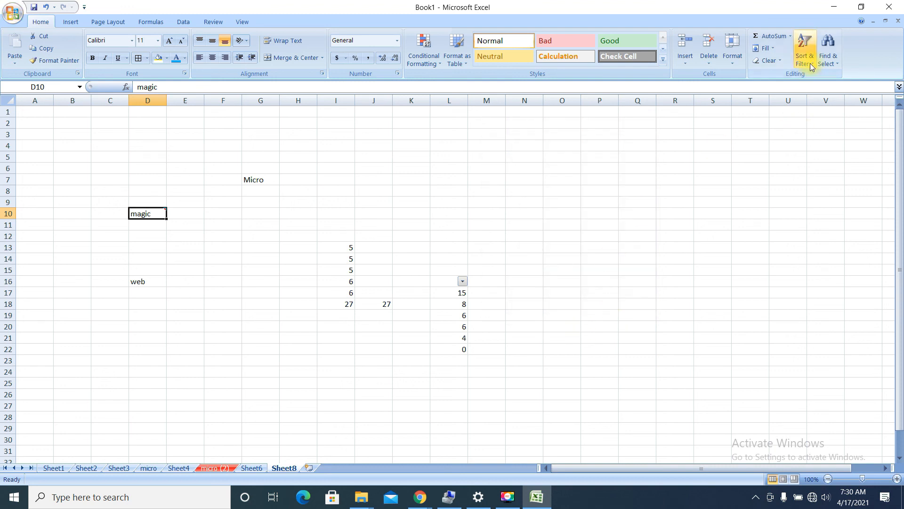
Try to select all cells with data validation on the sheet using Go To Special
{"action": "left_click", "coordinate": [828, 64]}
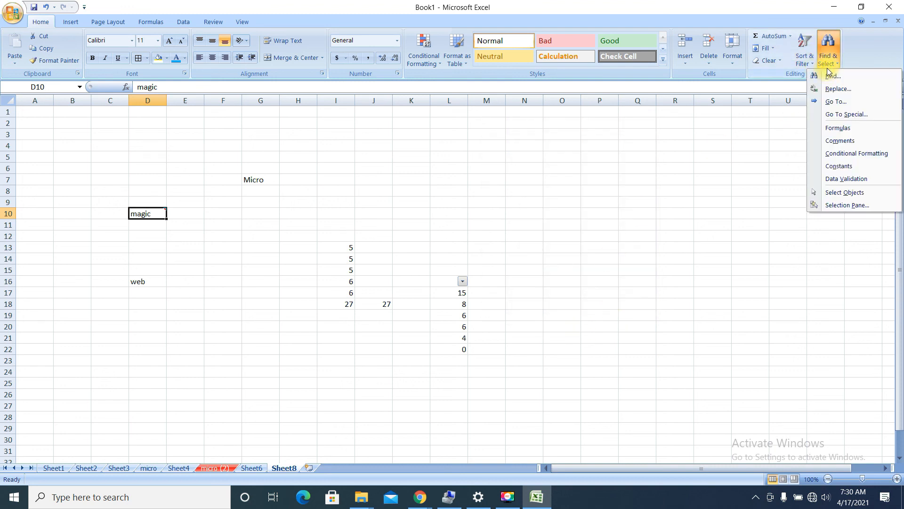
{"action": "left_click", "coordinate": [828, 114]}
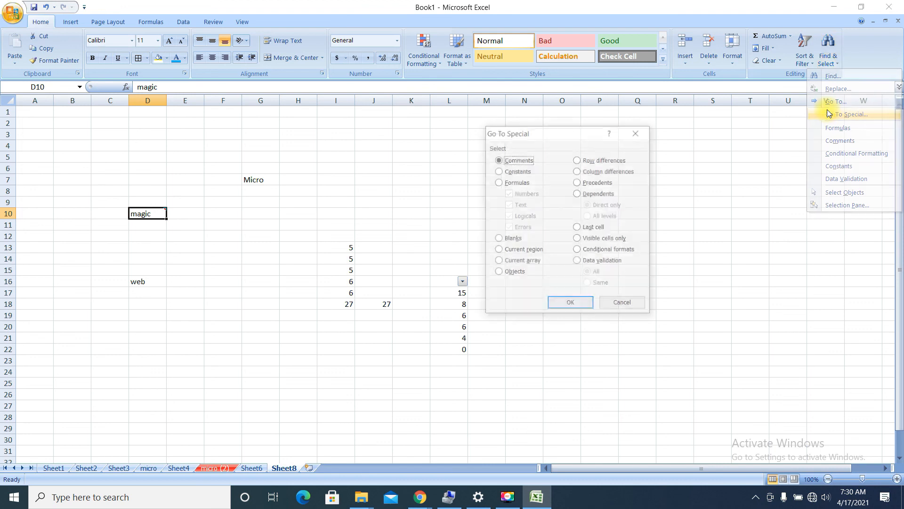
{"action": "left_click", "coordinate": [578, 261]}
{"action": "left_click", "coordinate": [574, 306]}
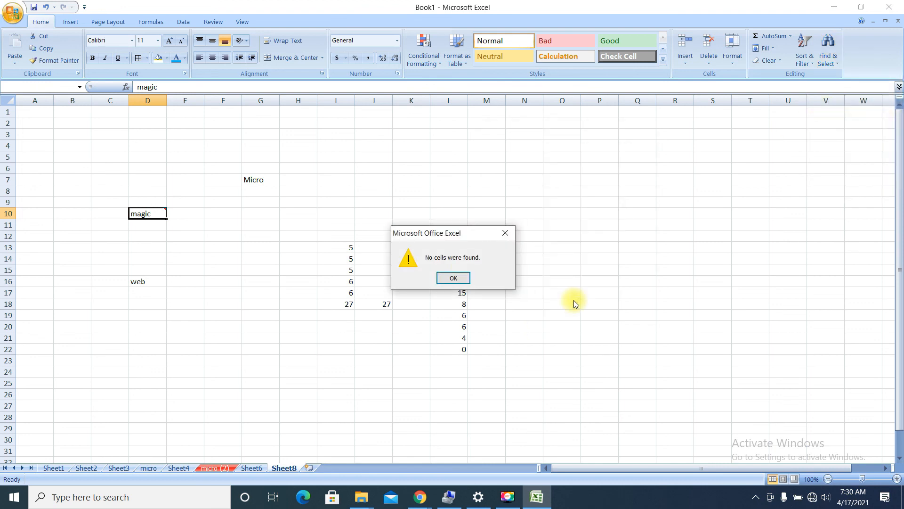
{"action": "left_click", "coordinate": [452, 277]}
Move the value from cell I13 to cell I17, replacing the existing contents
{"action": "left_click", "coordinate": [320, 246]}
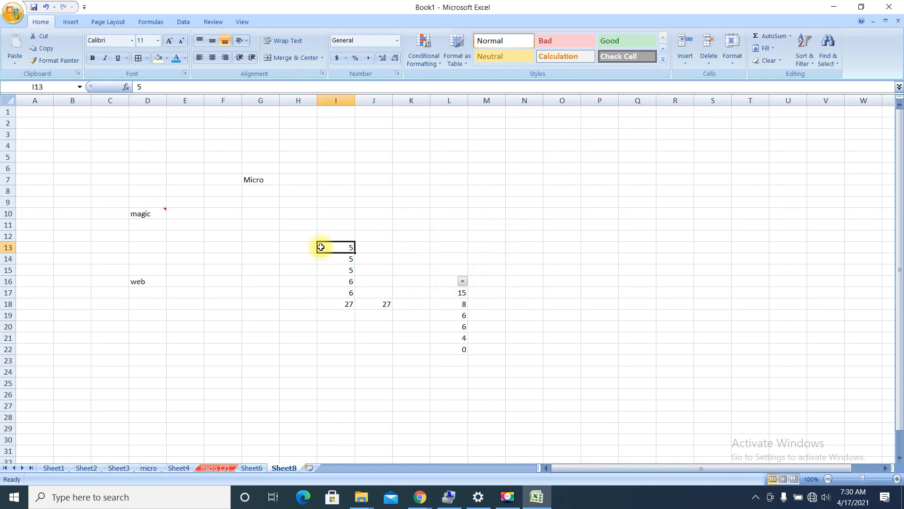
{"action": "left_click_drag", "start_coordinate": [321, 247], "coordinate": [321, 292]}
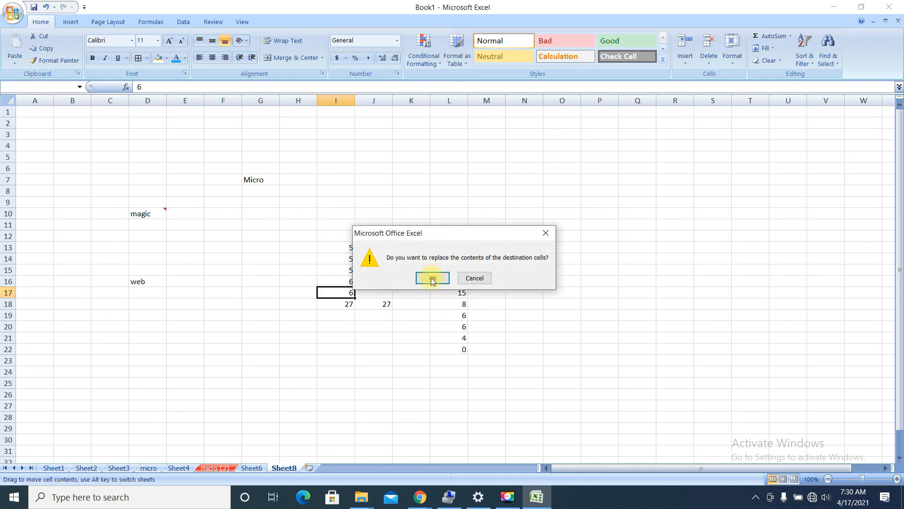
{"action": "left_click", "coordinate": [434, 278]}
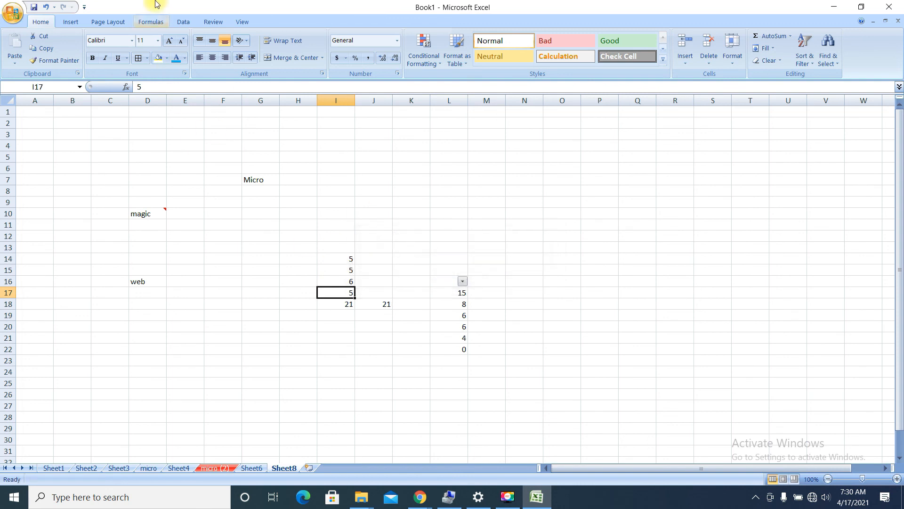
Set up data validation for cell I17 that allows only whole numbers between a minimum of 0 and a maximum
{"action": "left_click", "coordinate": [185, 22]}
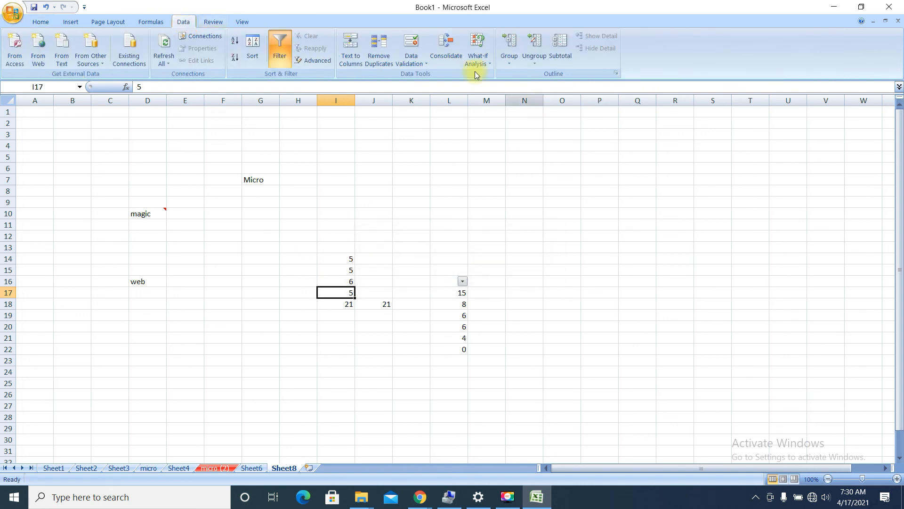
{"action": "left_click", "coordinate": [389, 59]}
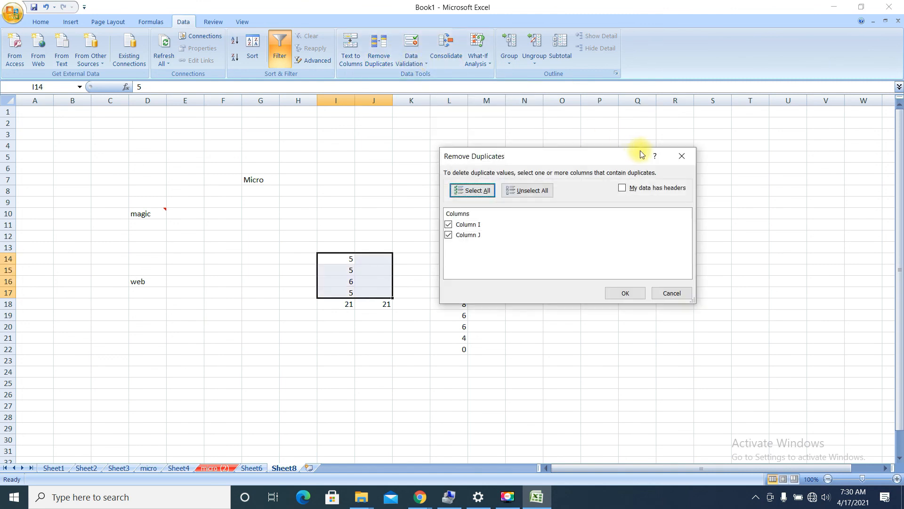
{"action": "left_click", "coordinate": [681, 155]}
{"action": "left_click", "coordinate": [409, 61]}
{"action": "left_click", "coordinate": [434, 81]}
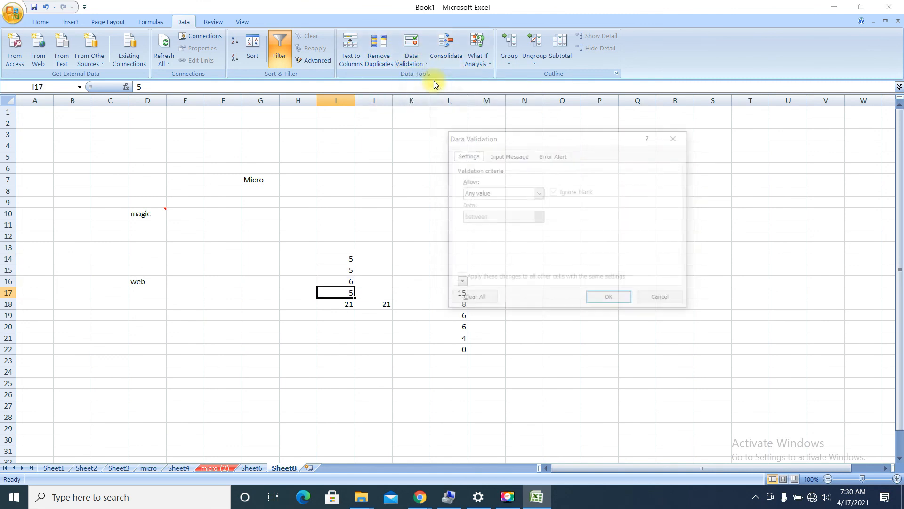
{"action": "left_click", "coordinate": [539, 193]}
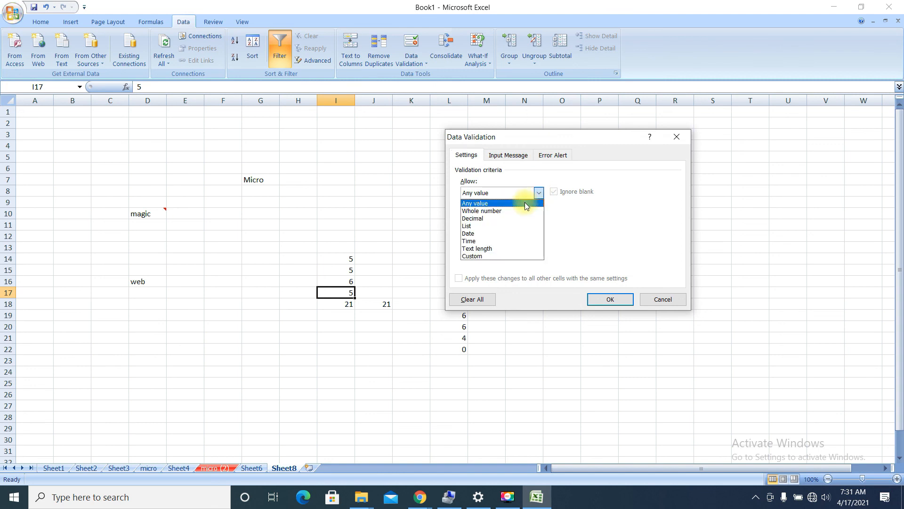
{"action": "left_click", "coordinate": [499, 204]}
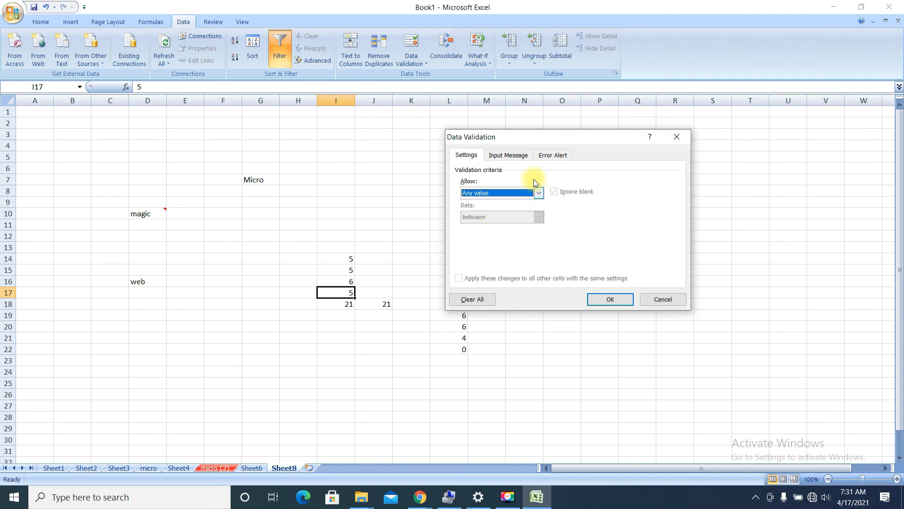
{"action": "left_click", "coordinate": [538, 193]}
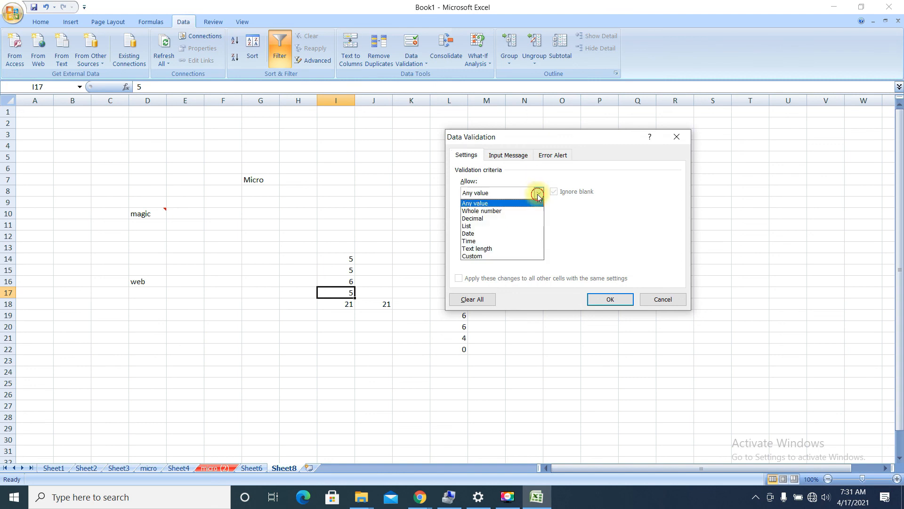
{"action": "left_click", "coordinate": [488, 210]}
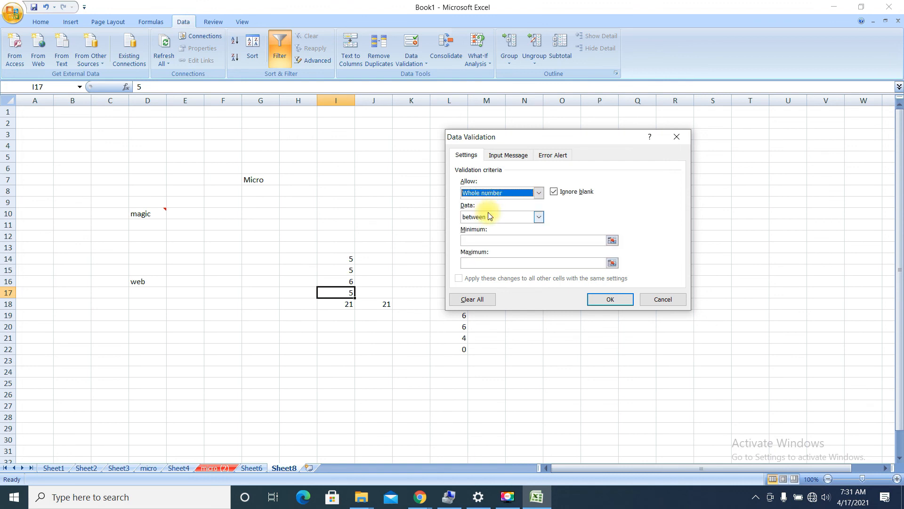
{"action": "left_click", "coordinate": [500, 243]}
{"action": "left_click", "coordinate": [512, 263]}
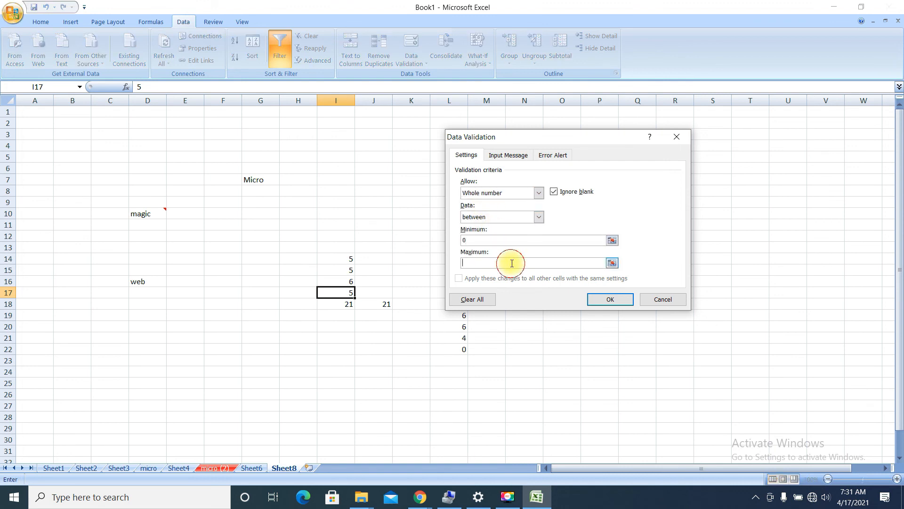
Enter "ghghjm" as the input message of the validation rule
{"action": "left_click", "coordinate": [508, 155]}
{"action": "left_click", "coordinate": [490, 235]}
{"action": "type", "text": "ghghjm"}
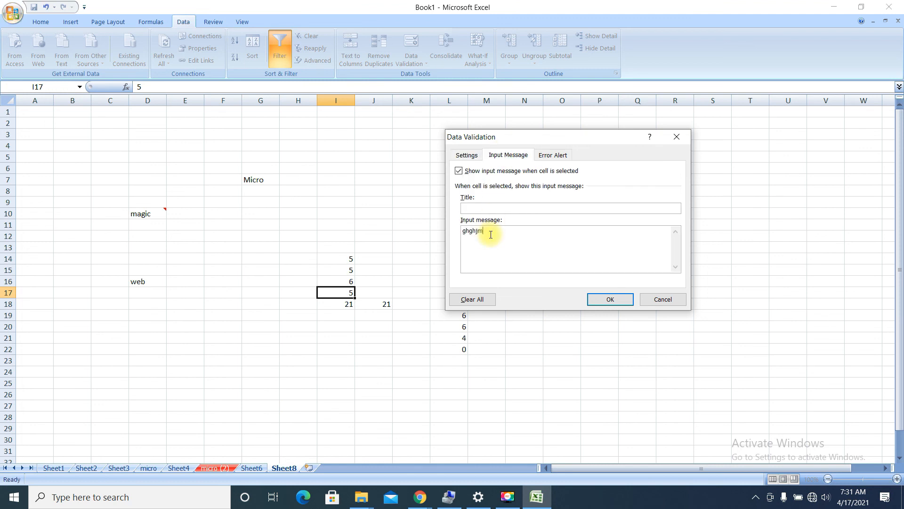
Define the rule's error alert with the message "bnmn" and the title "gh"
{"action": "left_click", "coordinate": [553, 155]}
{"action": "left_click", "coordinate": [574, 265]}
{"action": "type", "text": "bnmn"}
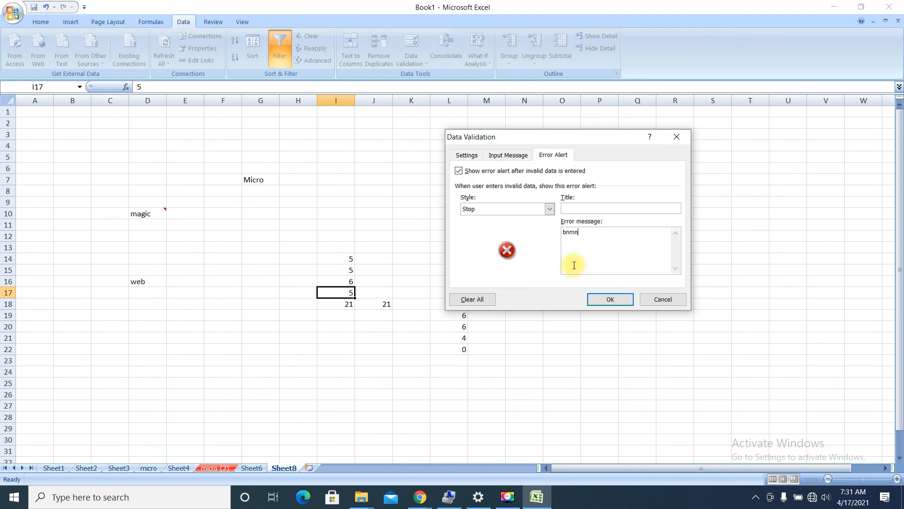
{"action": "left_click", "coordinate": [575, 209]}
{"action": "type", "text": "gh"}
Title the input message "hjk" and apply the validation rule to cell I17
{"action": "left_click", "coordinate": [508, 155]}
{"action": "left_click", "coordinate": [495, 208]}
{"action": "type", "text": "hjk"}
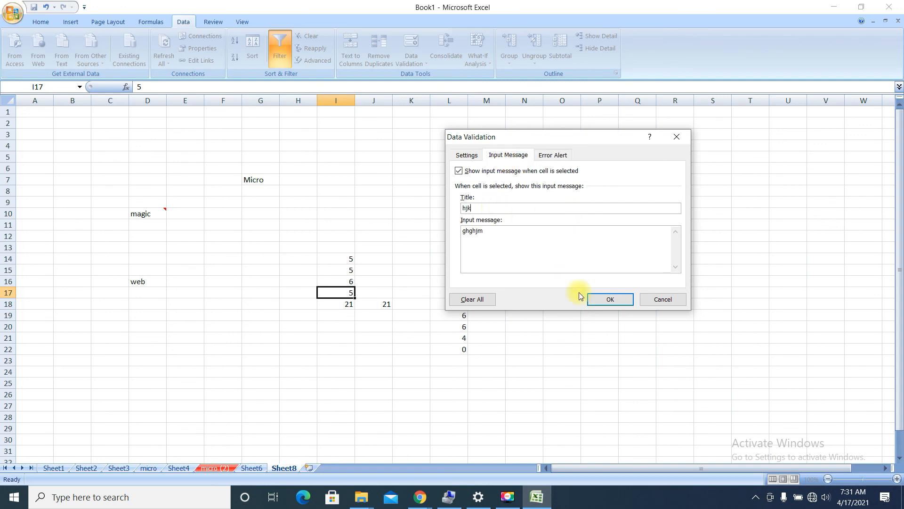
{"action": "left_click", "coordinate": [598, 301]}
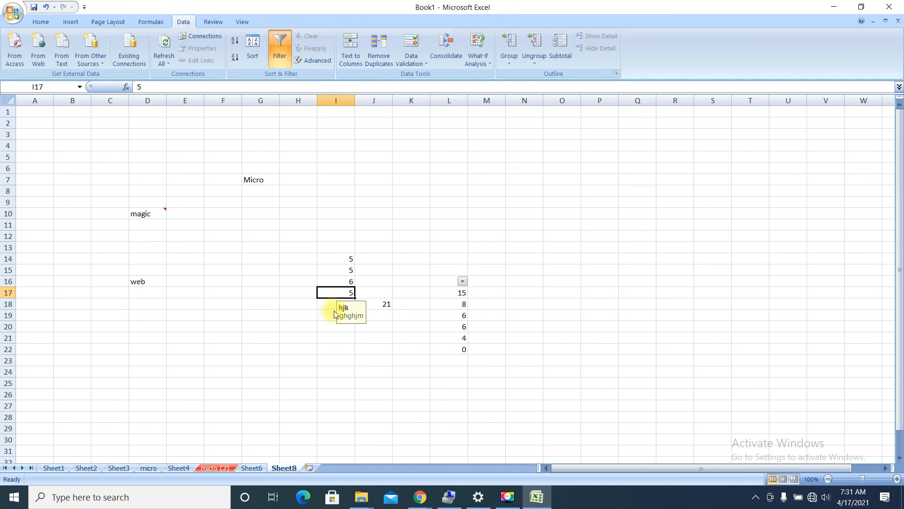
Starting from cell M13, select all cells with data validation on the sheet using Go To Special
{"action": "left_click", "coordinate": [343, 261]}
{"action": "left_click", "coordinate": [486, 247]}
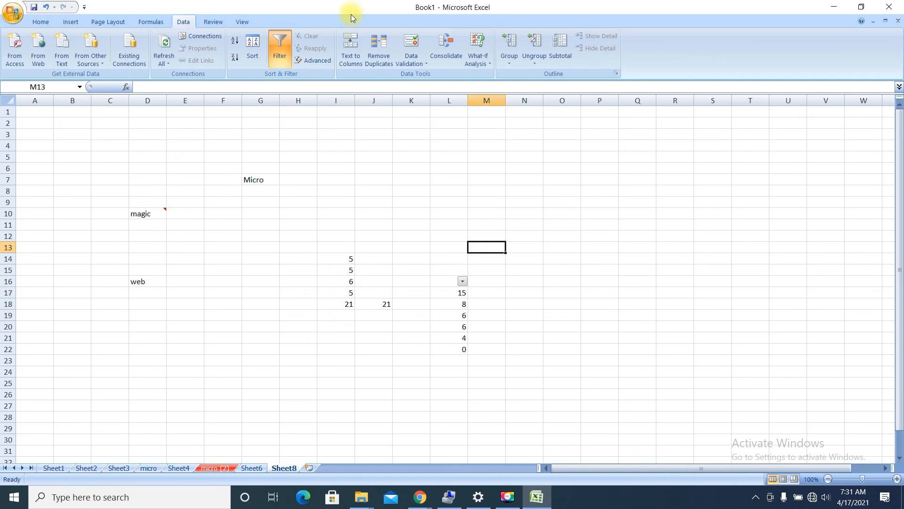
{"action": "left_click", "coordinate": [41, 21]}
{"action": "left_click", "coordinate": [827, 55]}
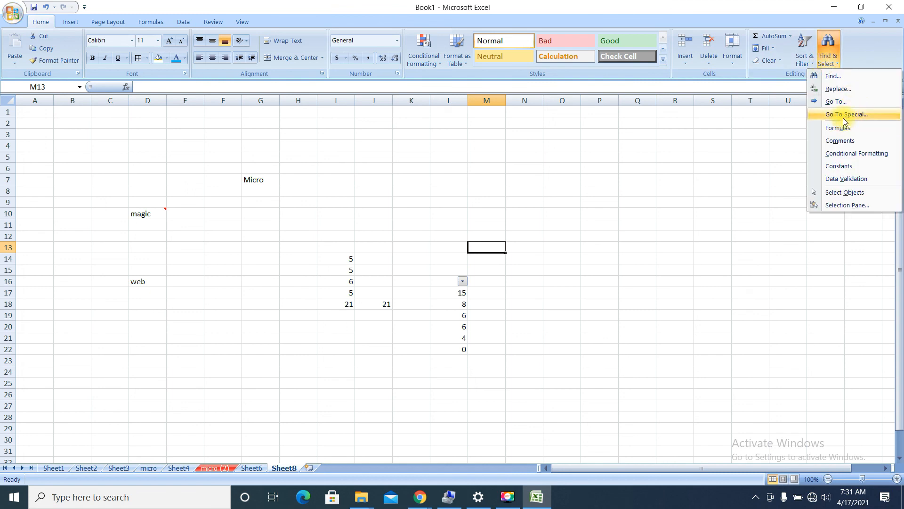
{"action": "left_click", "coordinate": [844, 116]}
{"action": "left_click", "coordinate": [579, 262]}
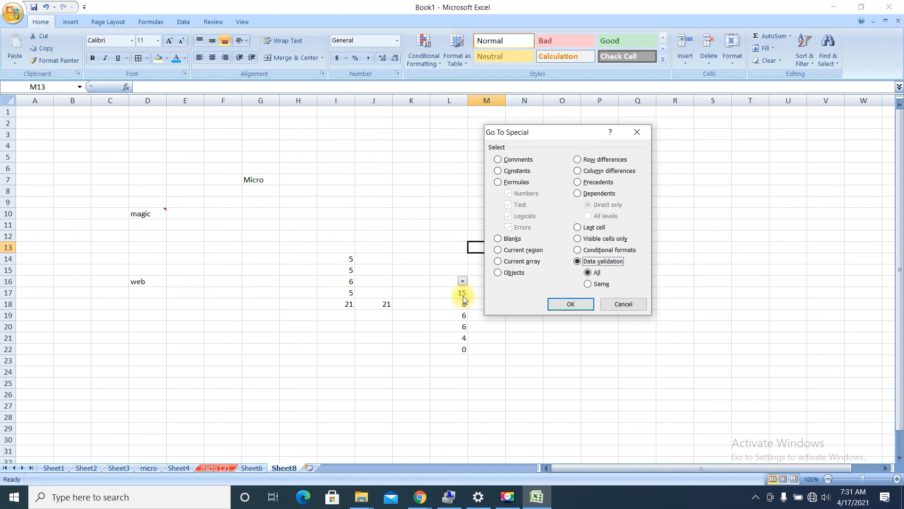
{"action": "left_click", "coordinate": [569, 304]}
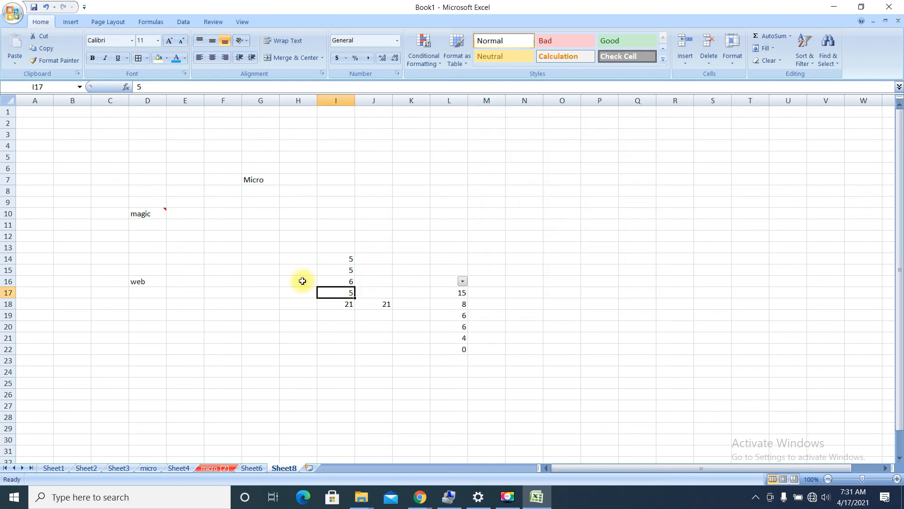
Check the cells in column I from I14 down for an input message, ending on cell I17
{"action": "left_click_drag", "start_coordinate": [346, 265], "coordinate": [343, 331]}
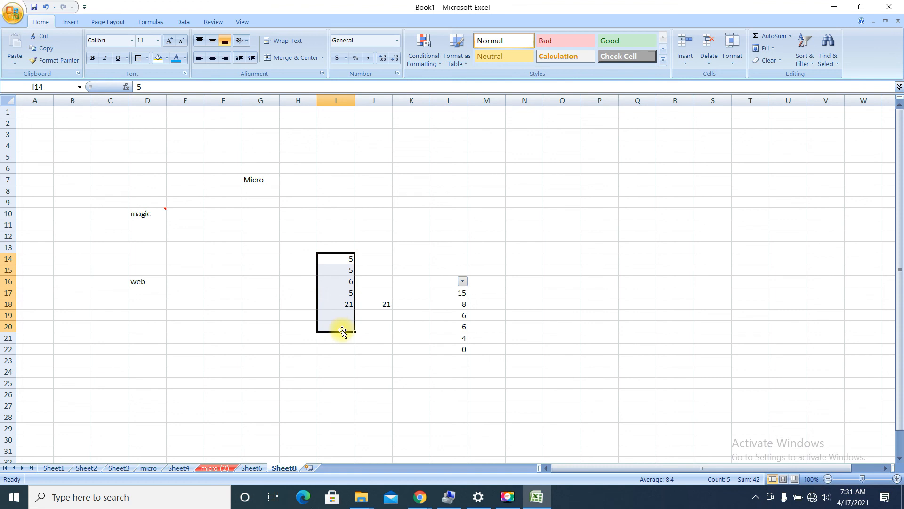
{"action": "left_click", "coordinate": [347, 304]}
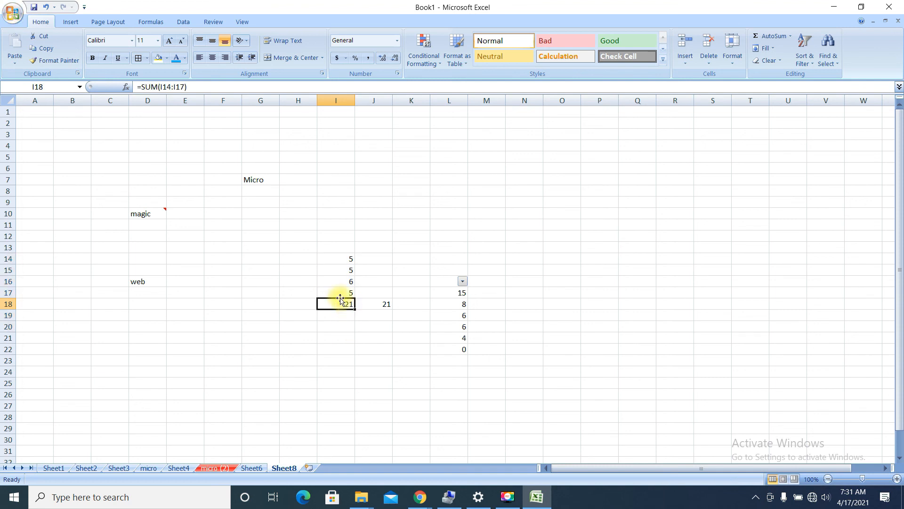
{"action": "left_click", "coordinate": [319, 285]}
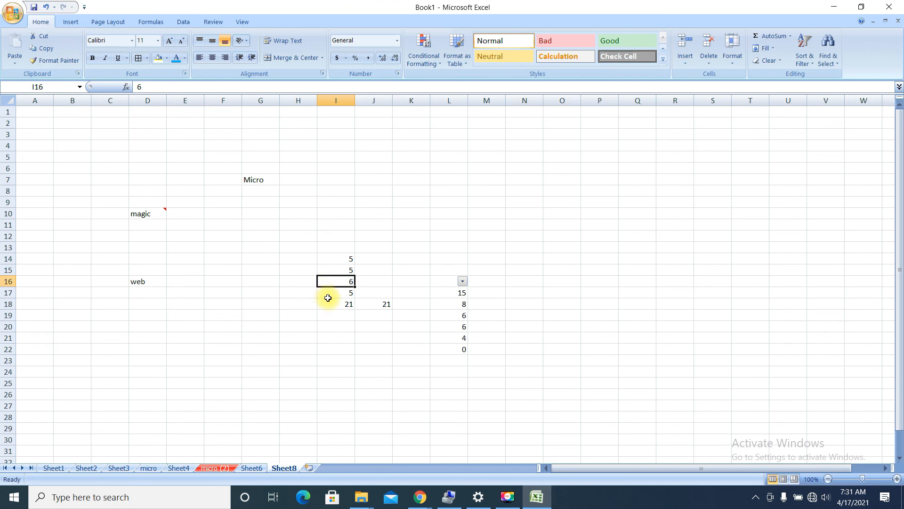
{"action": "left_click", "coordinate": [327, 295]}
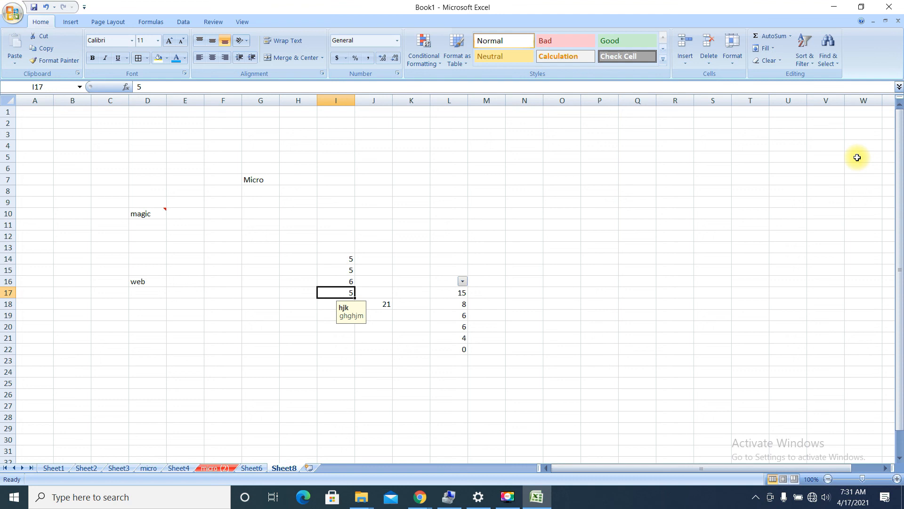
Try to select the cells with conditional formatting on the sheet
{"action": "left_click", "coordinate": [834, 68]}
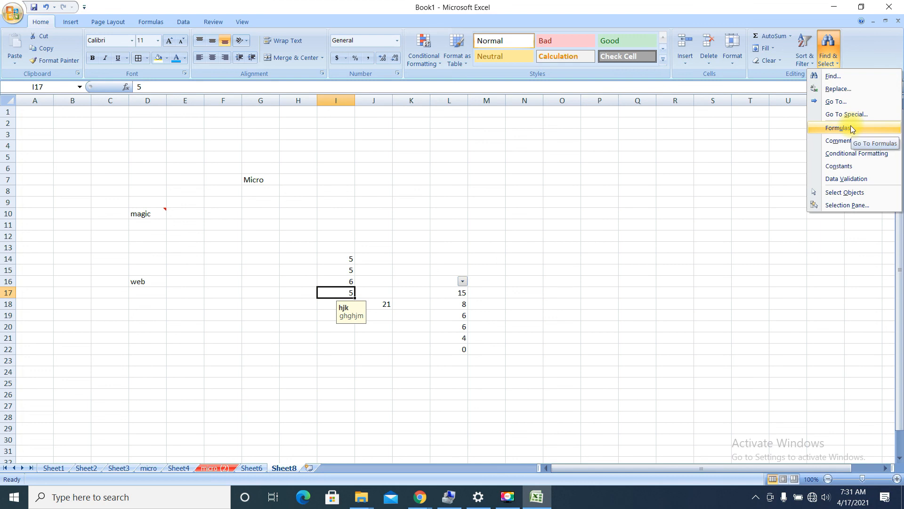
{"action": "left_click", "coordinate": [846, 153]}
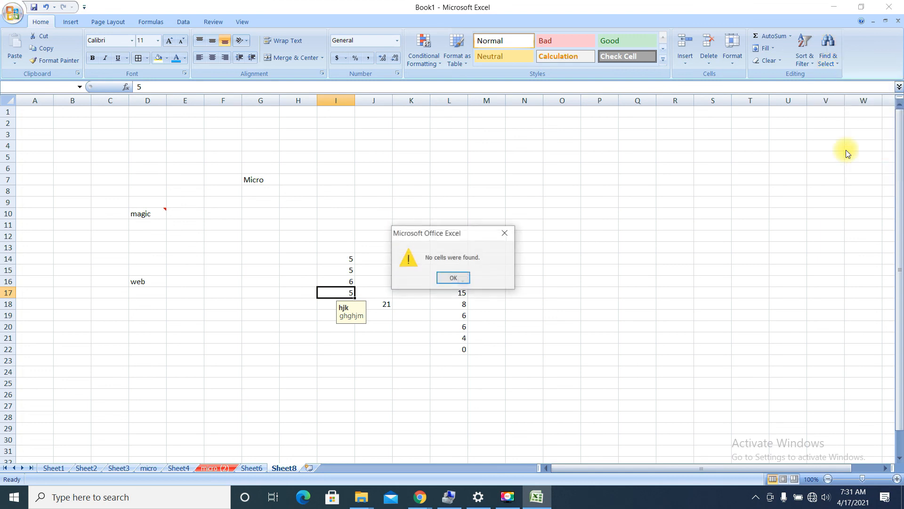
{"action": "left_click", "coordinate": [450, 278]}
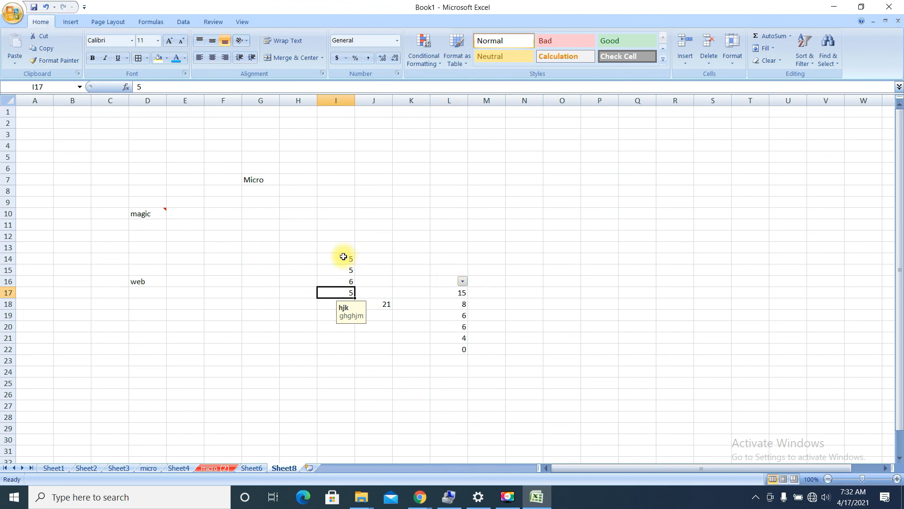
Add a Greater Than 2 highlight rule to cells I13:I18 with Light Red Fill with Dark Red Text
{"action": "left_click_drag", "start_coordinate": [342, 251], "coordinate": [349, 304]}
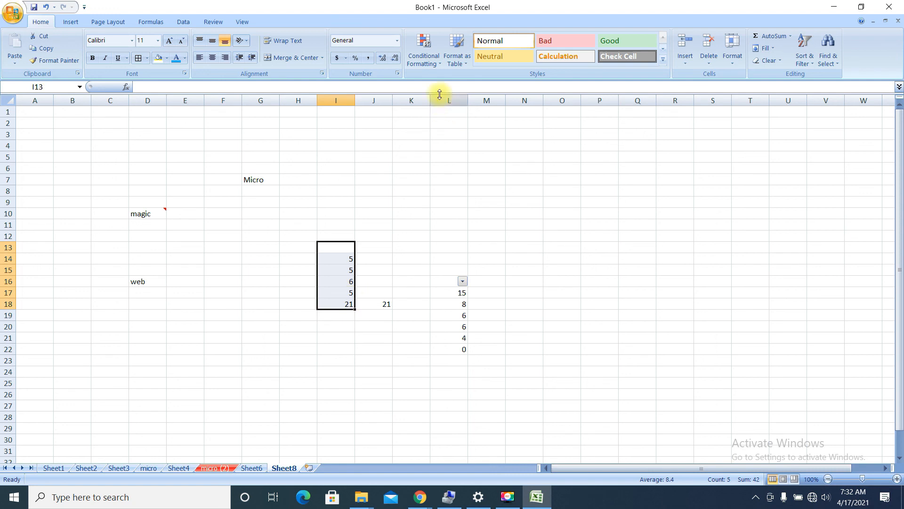
{"action": "left_click", "coordinate": [431, 68]}
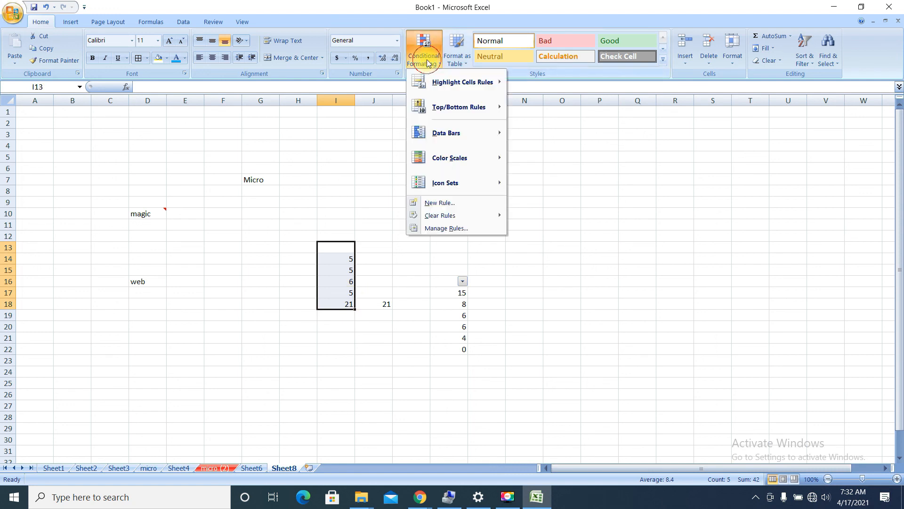
{"action": "mouse_move", "coordinate": [488, 81]}
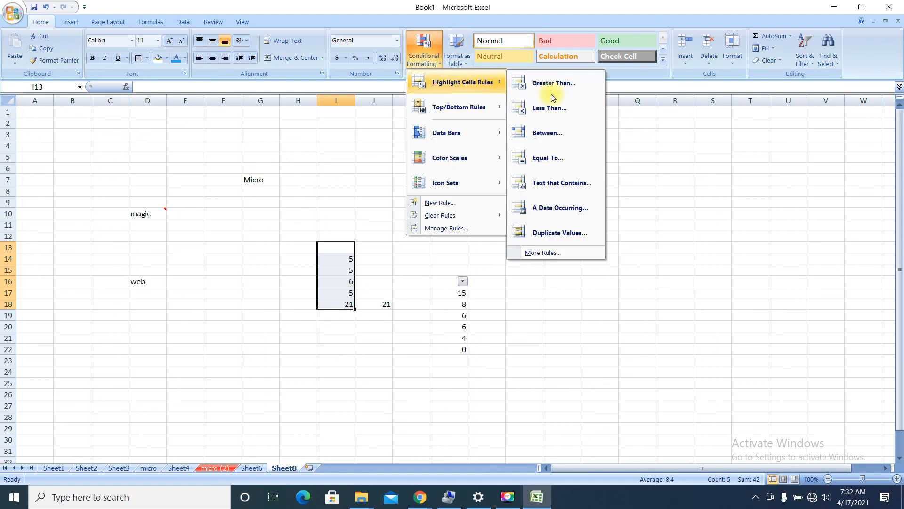
{"action": "left_click", "coordinate": [557, 88]}
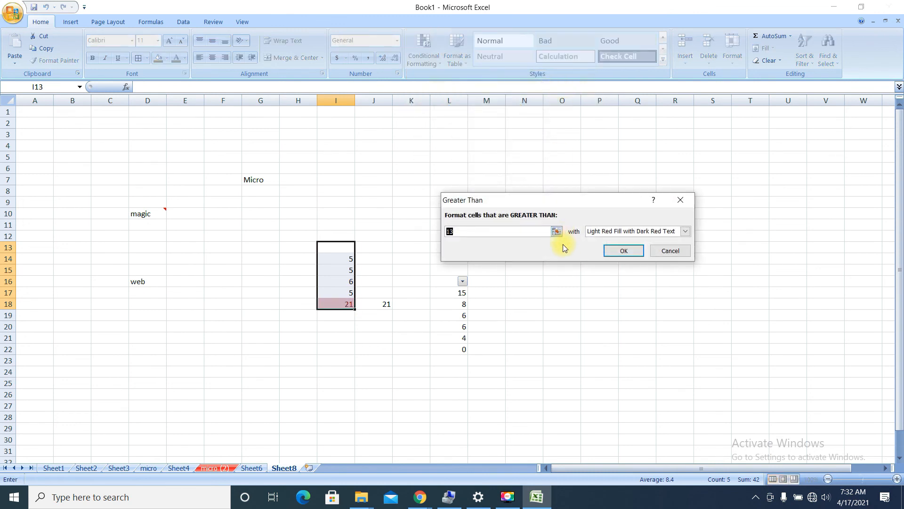
{"action": "type", "text": "2"}
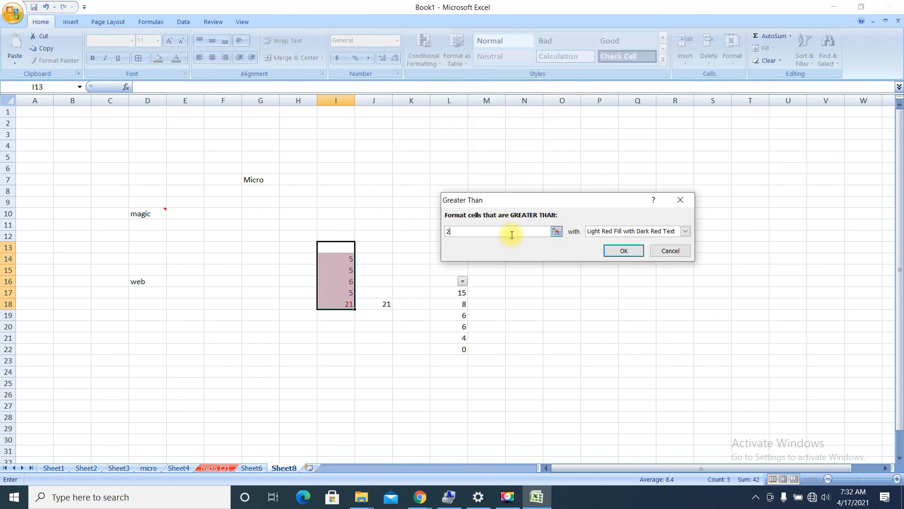
{"action": "left_click", "coordinate": [625, 252]}
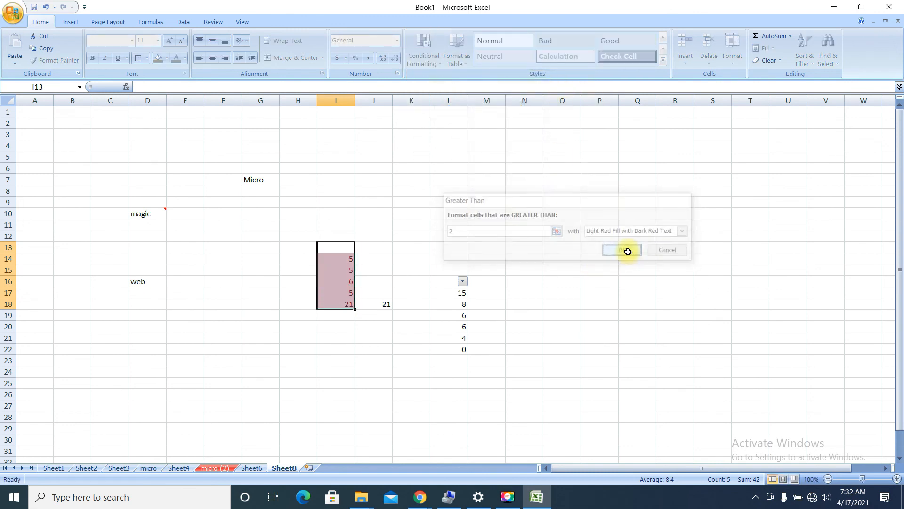
Starting from cell R15, select all cells with conditional formatting on the sheet
{"action": "left_click", "coordinate": [678, 269]}
{"action": "left_click", "coordinate": [829, 56]}
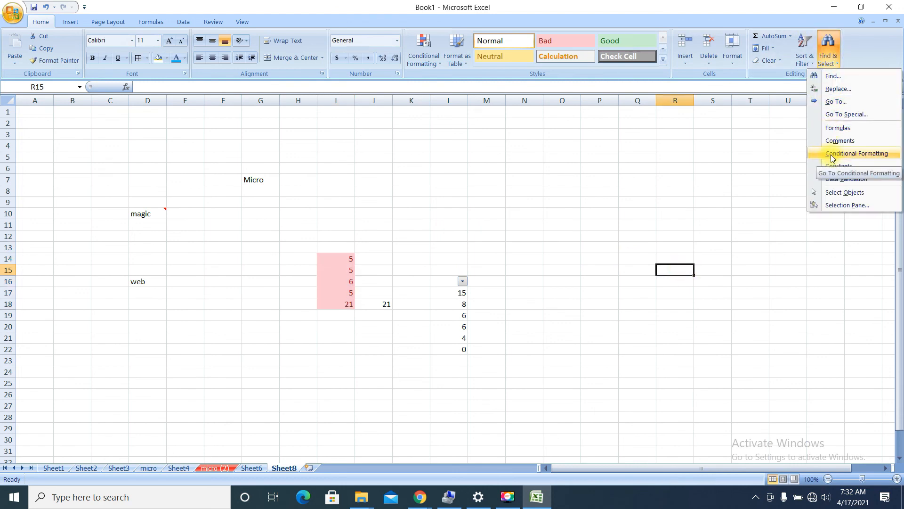
{"action": "left_click", "coordinate": [677, 272]}
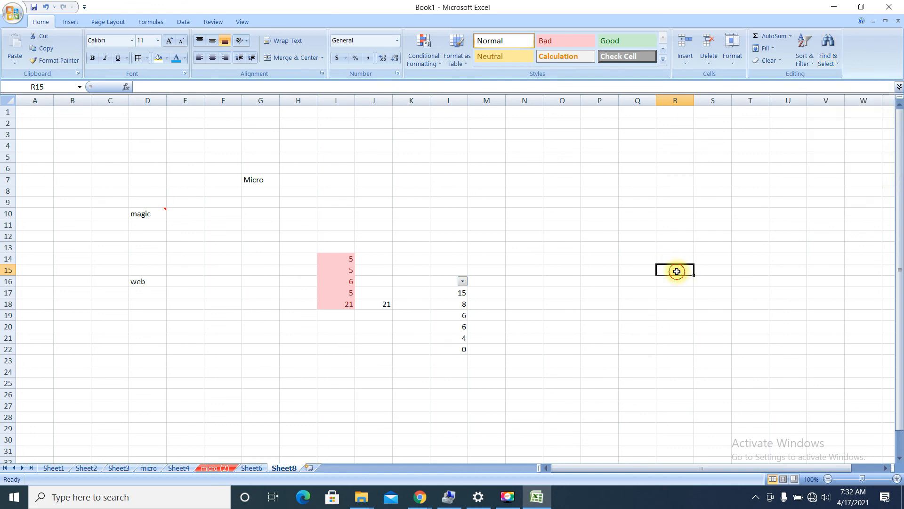
{"action": "left_click", "coordinate": [842, 59]}
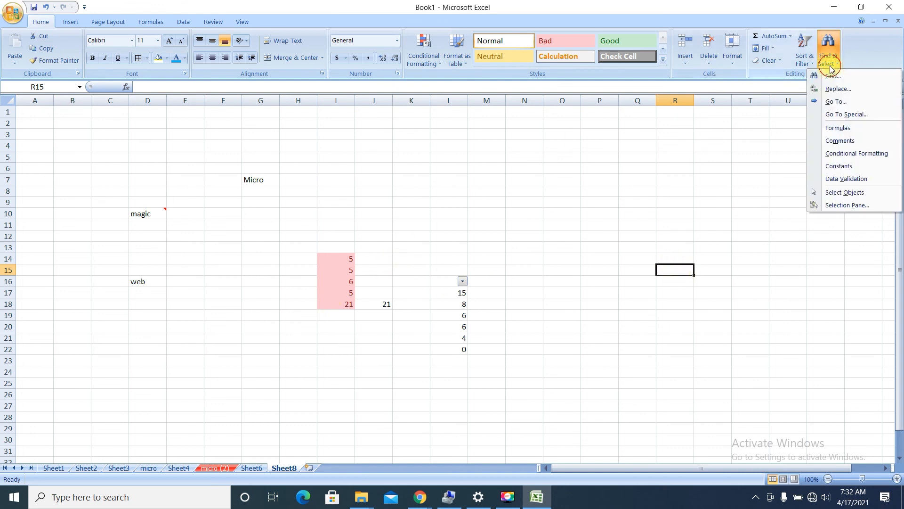
{"action": "left_click", "coordinate": [838, 155]}
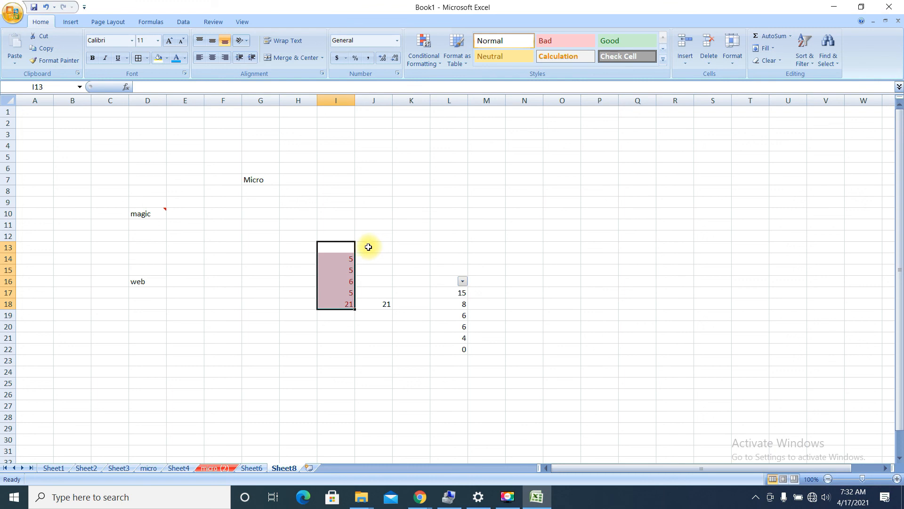
Turn on object selection and insert the eye-exam clip art, including Microsoft Office Online images in the search
{"action": "left_click", "coordinate": [835, 65]}
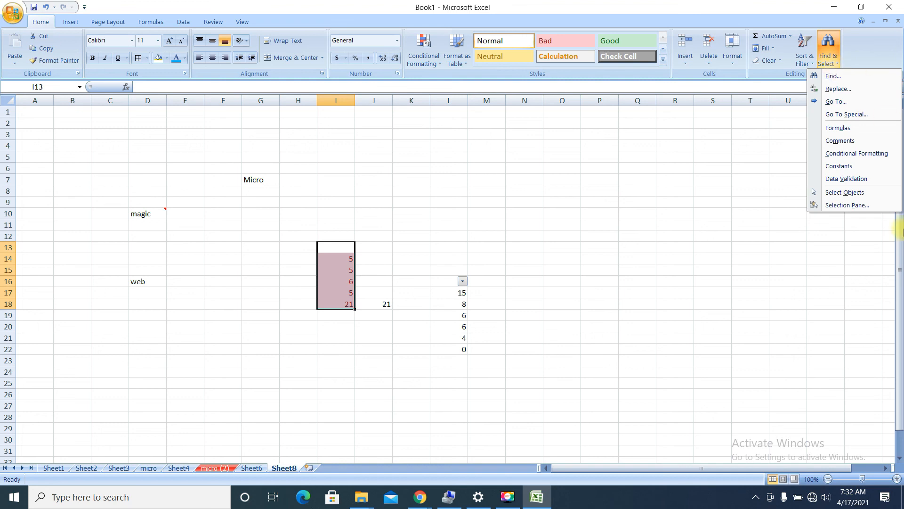
{"action": "left_click", "coordinate": [842, 192]}
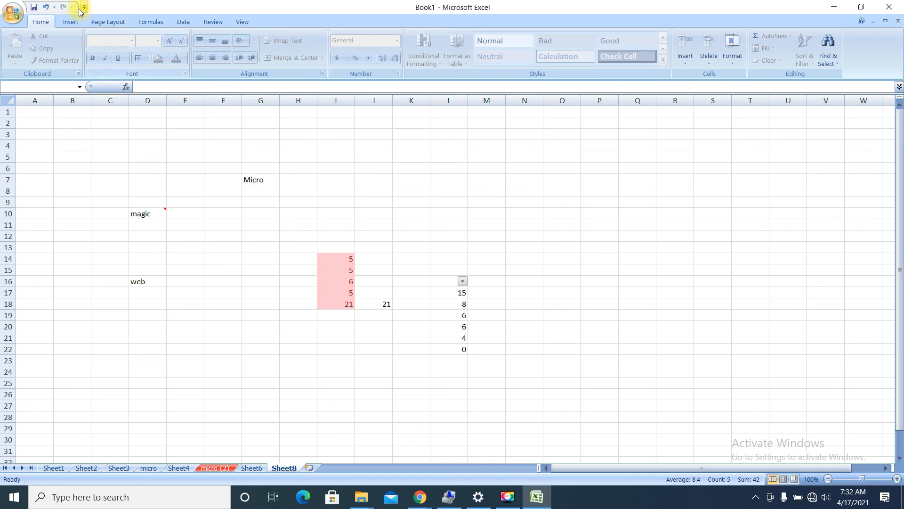
{"action": "left_click", "coordinate": [70, 21]}
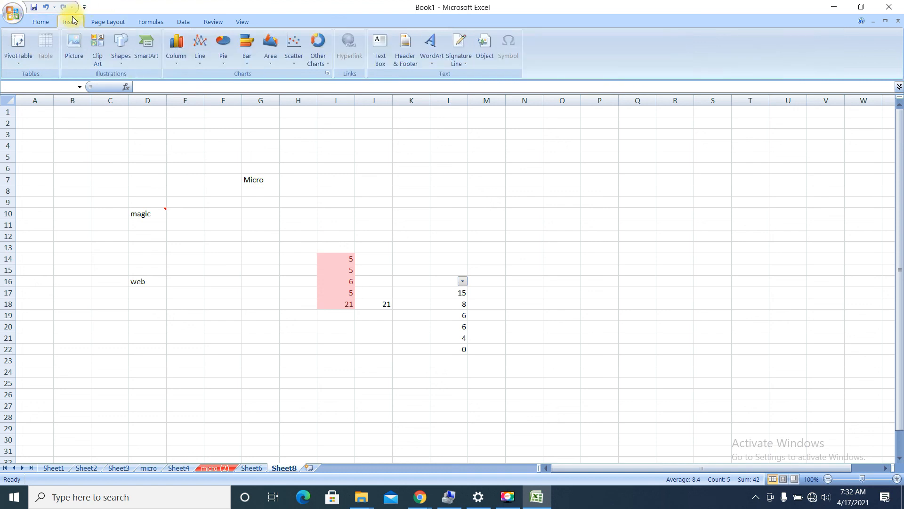
{"action": "left_click", "coordinate": [99, 47]}
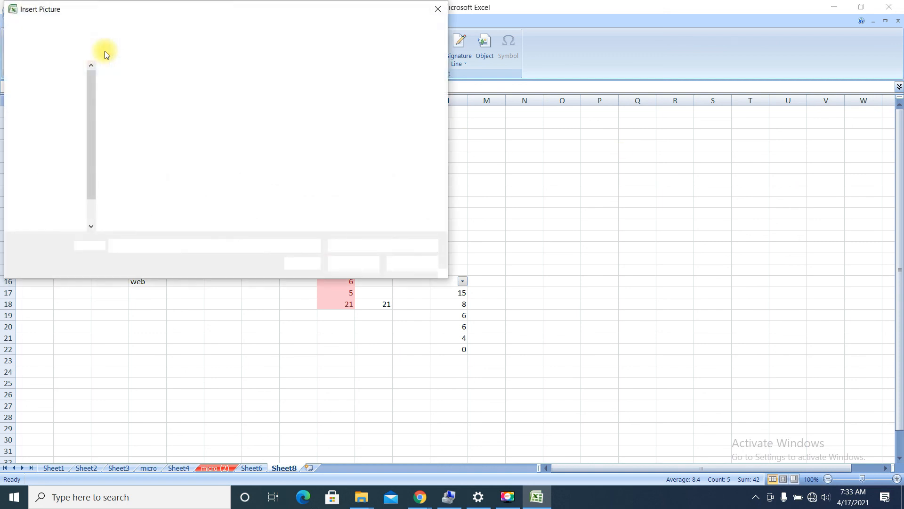
{"action": "left_click", "coordinate": [438, 9]}
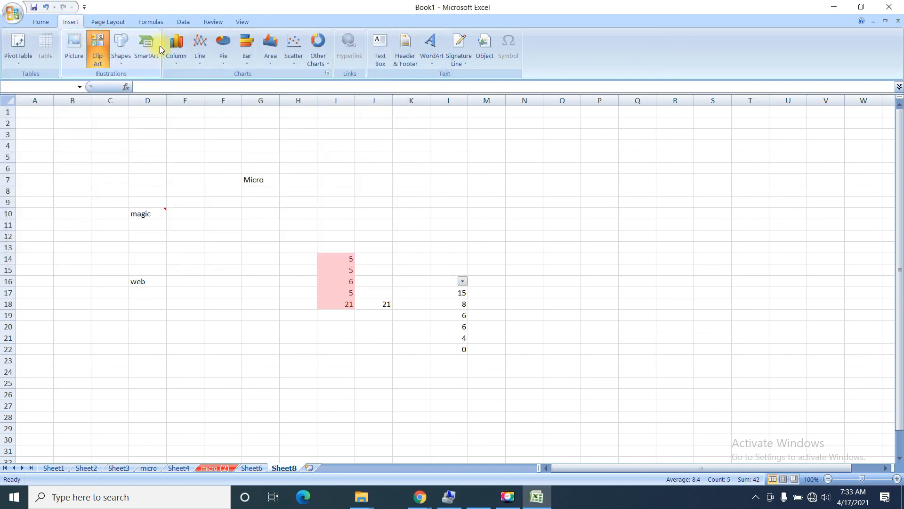
{"action": "left_click", "coordinate": [106, 45]}
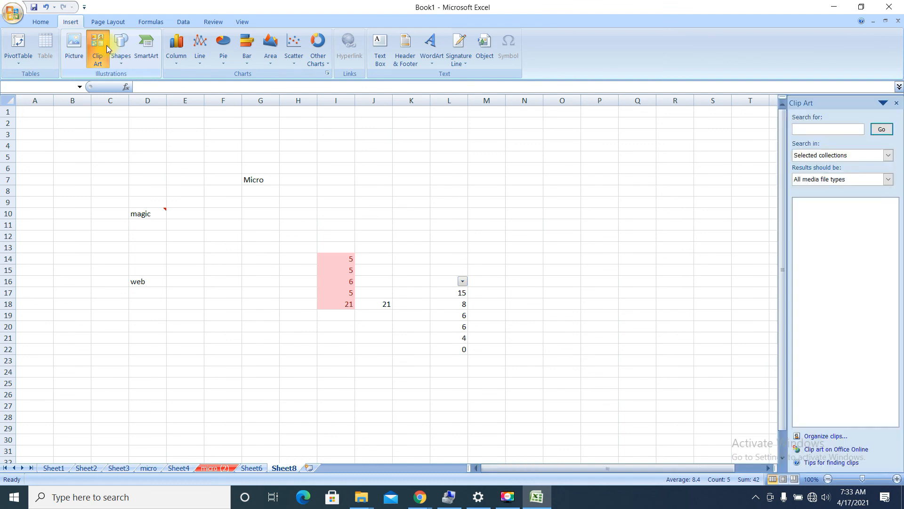
{"action": "left_click", "coordinate": [881, 129]}
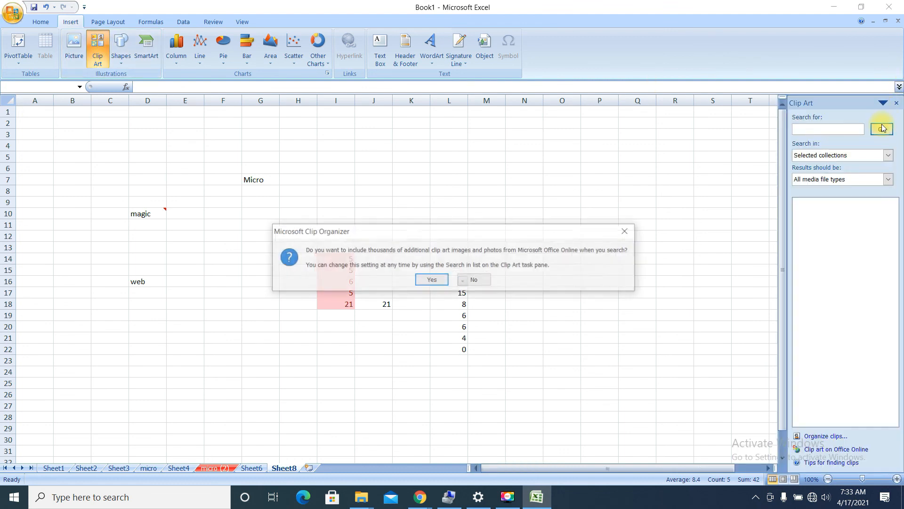
{"action": "left_click", "coordinate": [424, 280]}
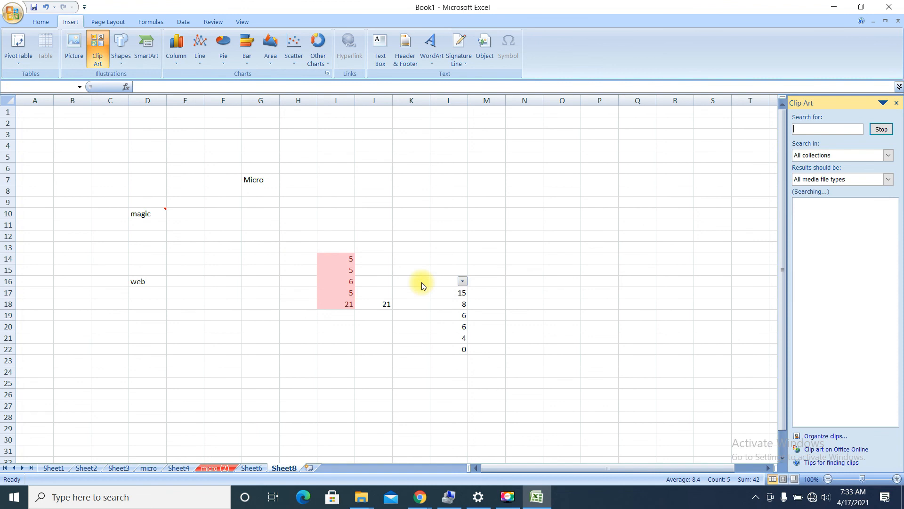
{"action": "left_click", "coordinate": [865, 230]}
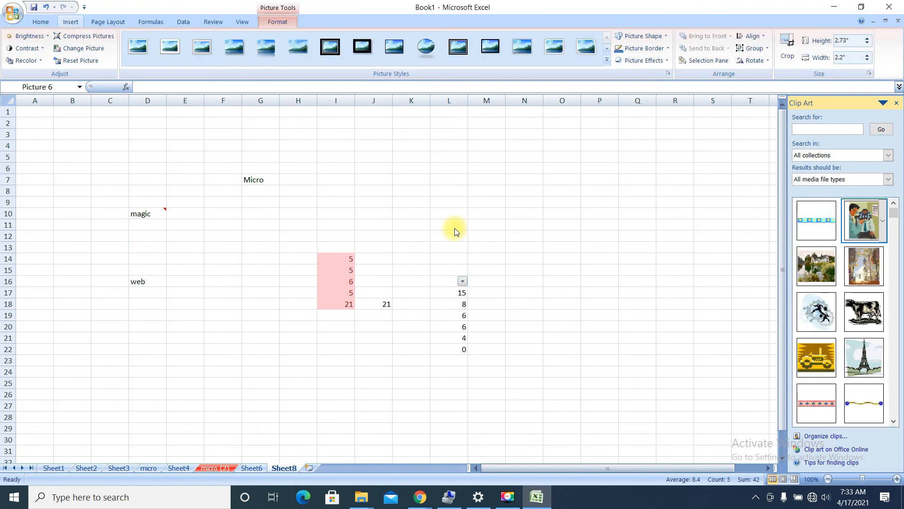
{"action": "left_click", "coordinate": [564, 237]}
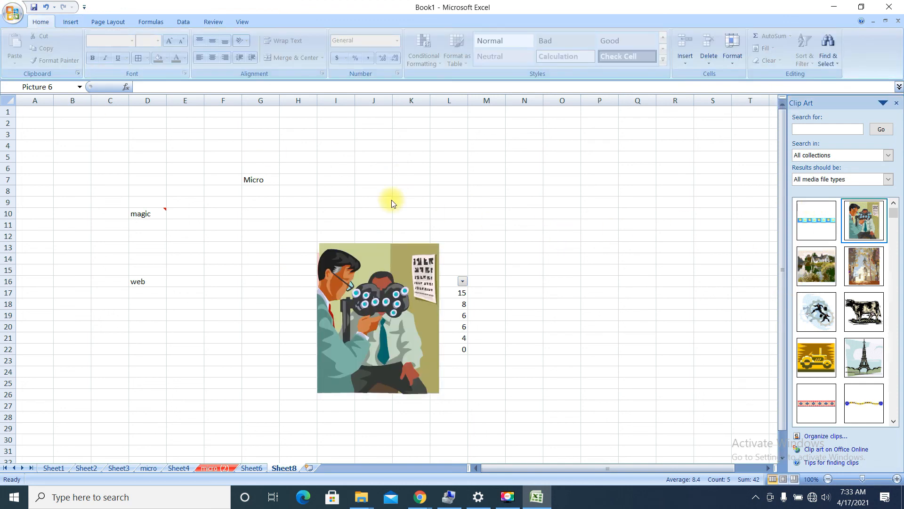
{"action": "left_click", "coordinate": [897, 102]}
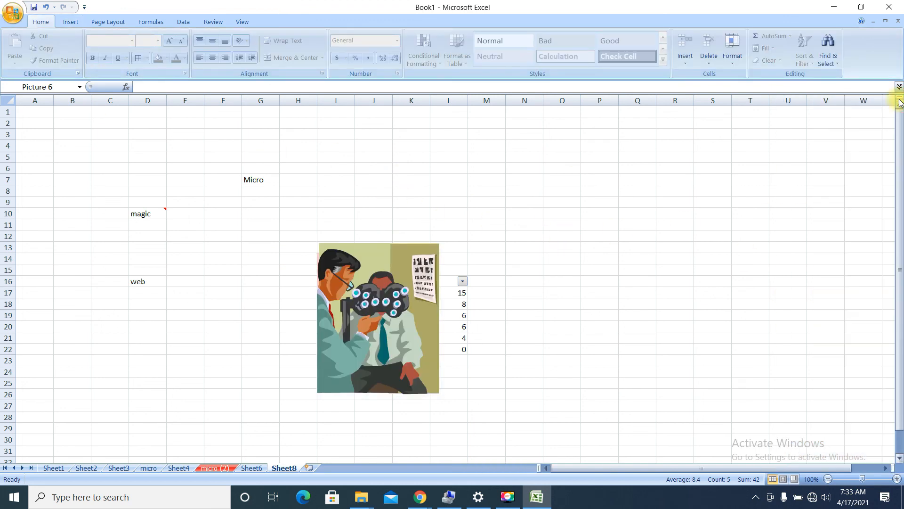
Turn off object selection, then select the inserted picture followed by cell Q12
{"action": "left_click", "coordinate": [827, 59]}
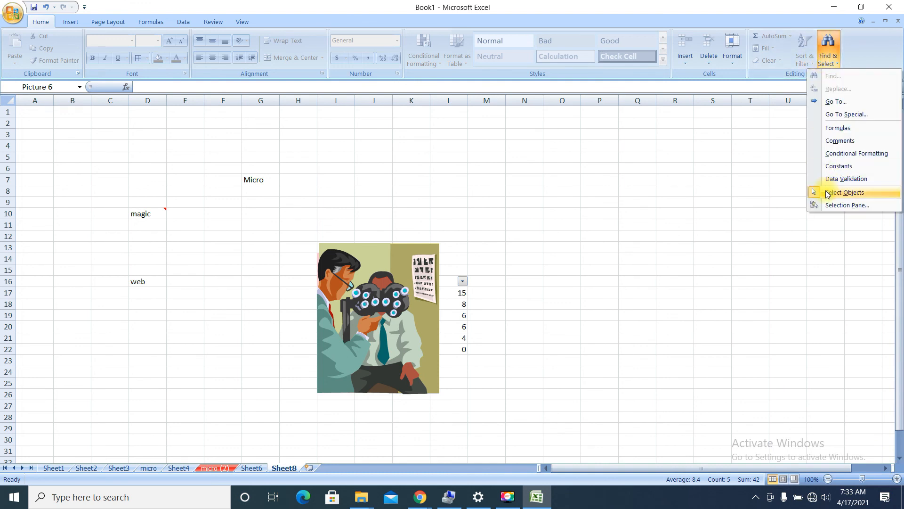
{"action": "left_click", "coordinate": [845, 193]}
{"action": "left_click", "coordinate": [390, 282]}
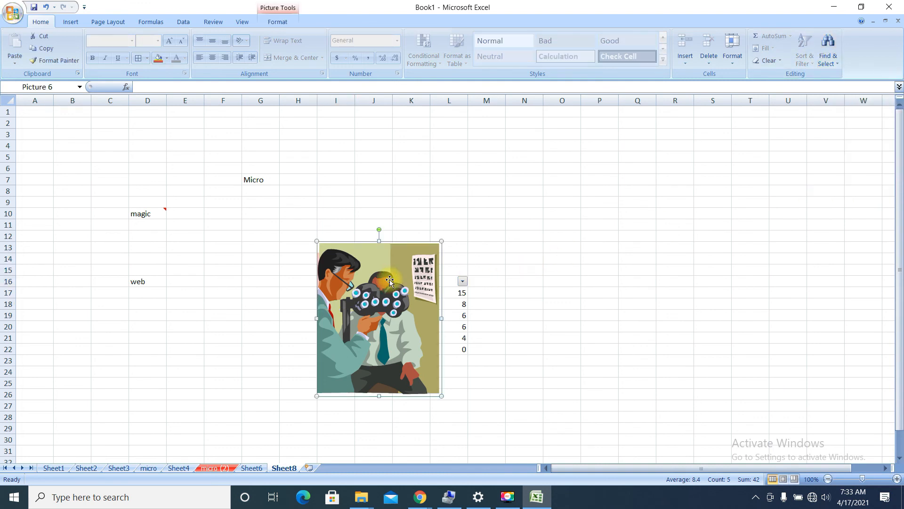
{"action": "left_click", "coordinate": [632, 235]}
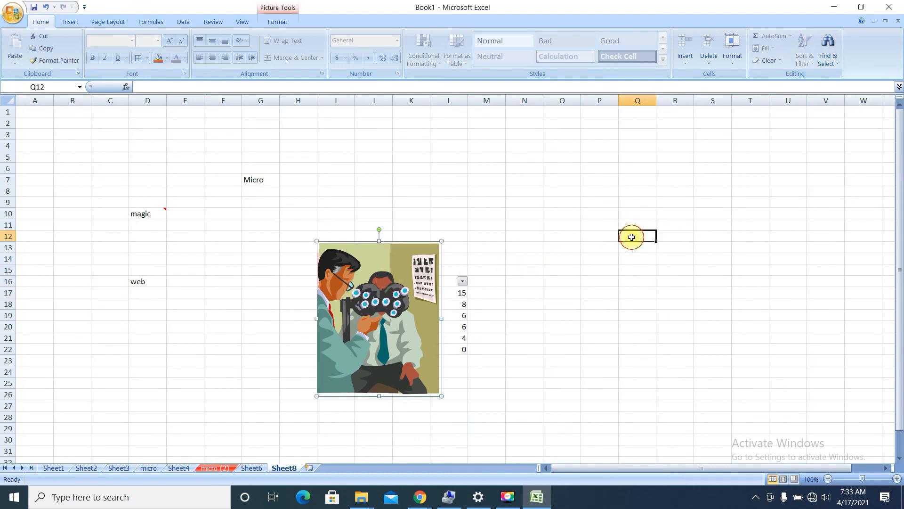
Turn on object selection, select the eye-exam picture and move it over columns E to H beside "web"
{"action": "left_click", "coordinate": [827, 59]}
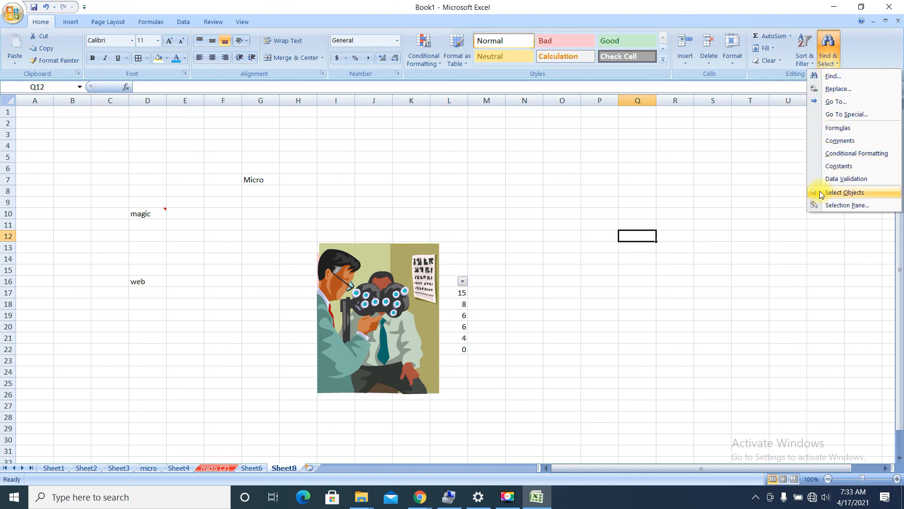
{"action": "left_click", "coordinate": [823, 192]}
{"action": "left_click", "coordinate": [346, 248]}
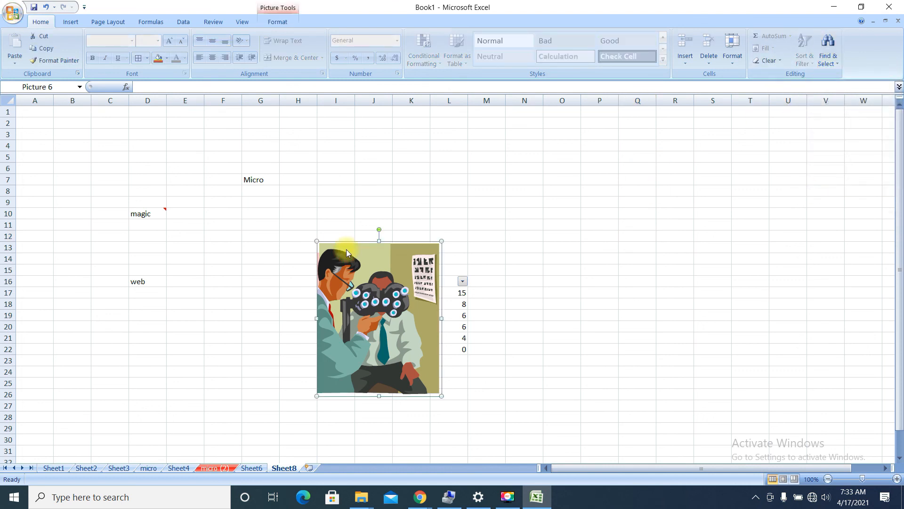
{"action": "left_click", "coordinate": [833, 64]}
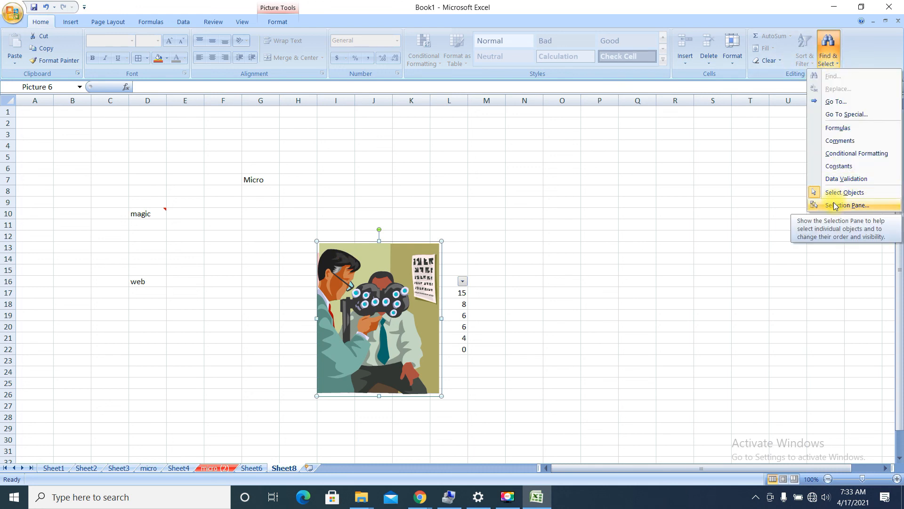
{"action": "left_click", "coordinate": [798, 79]}
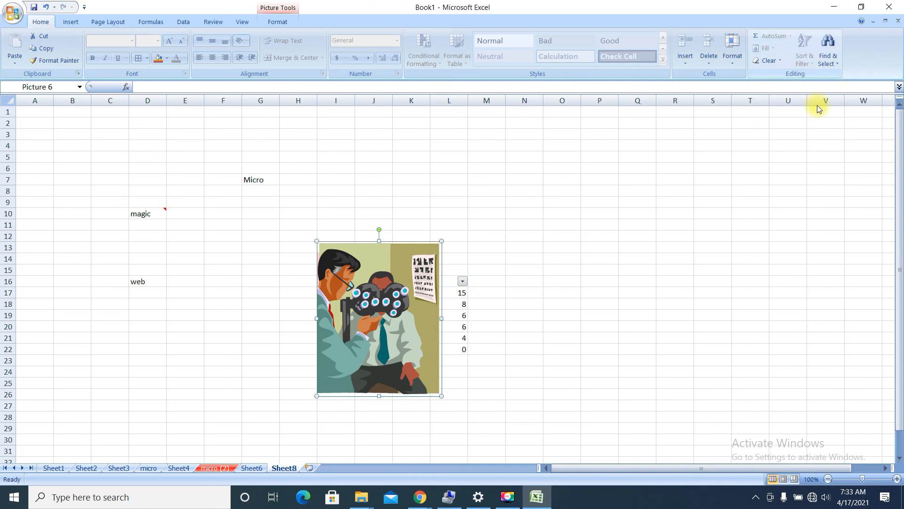
{"action": "left_click_drag", "start_coordinate": [349, 310], "coordinate": [195, 312]}
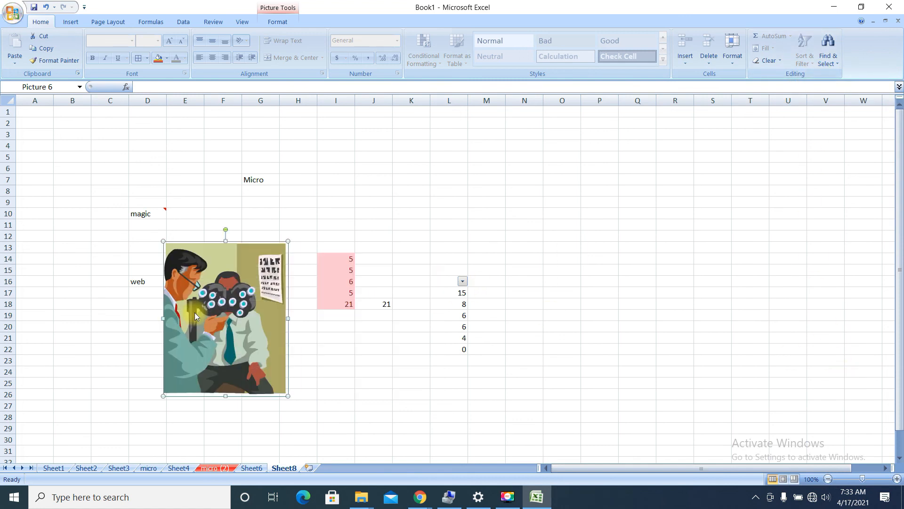
Open the Selection Pane, then hide Picture 6 and show it again
{"action": "left_click", "coordinate": [827, 68]}
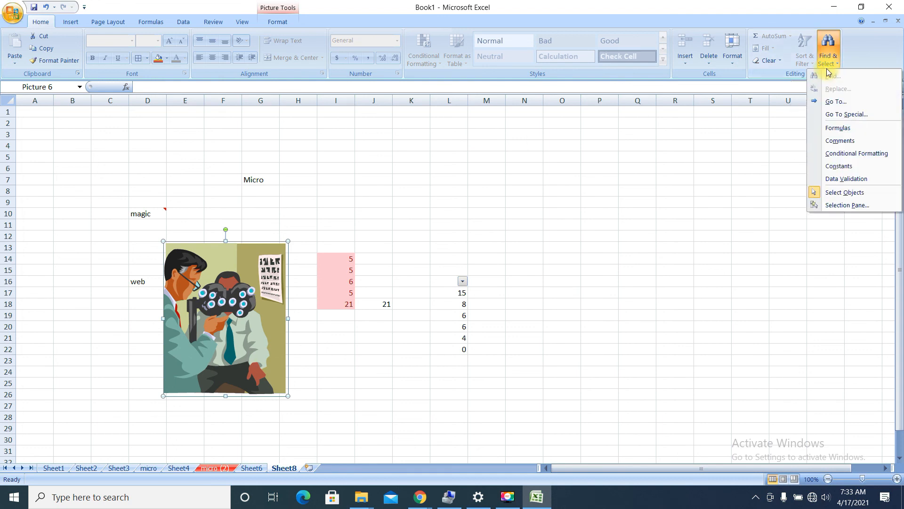
{"action": "left_click", "coordinate": [844, 205]}
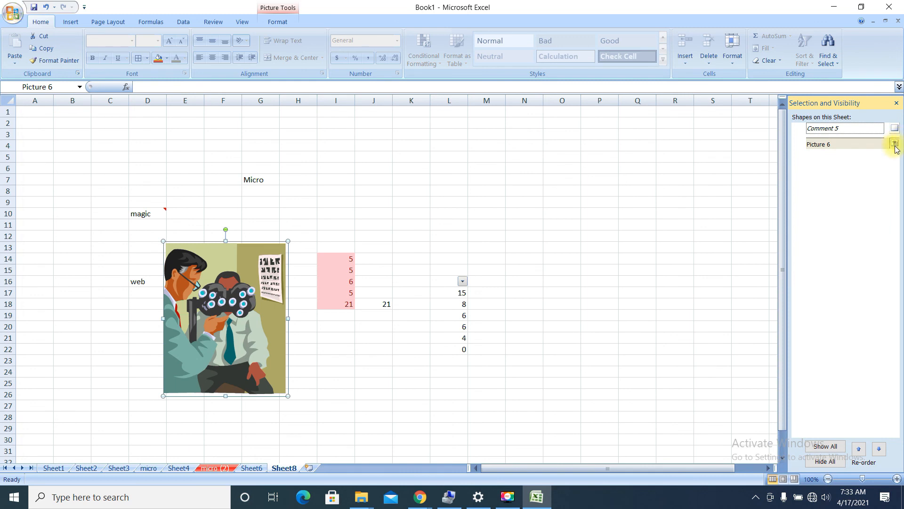
{"action": "left_click", "coordinate": [894, 145]}
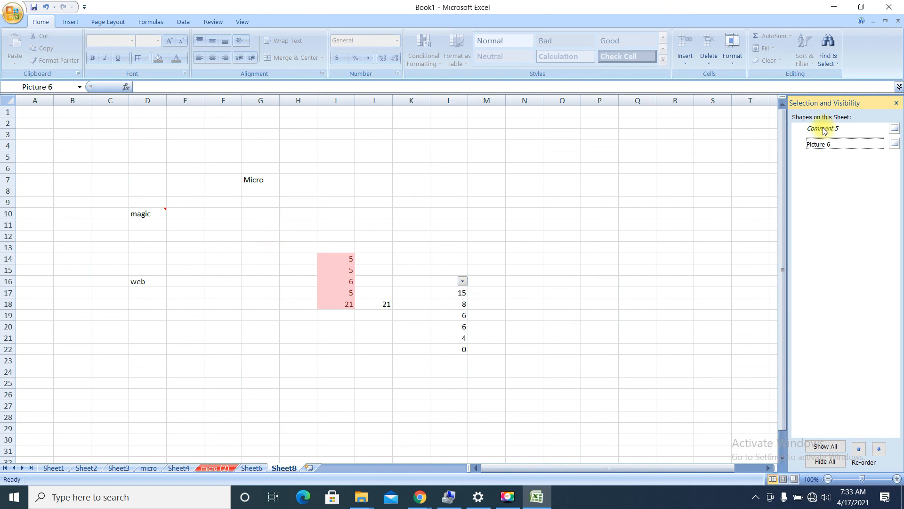
{"action": "left_click", "coordinate": [895, 144]}
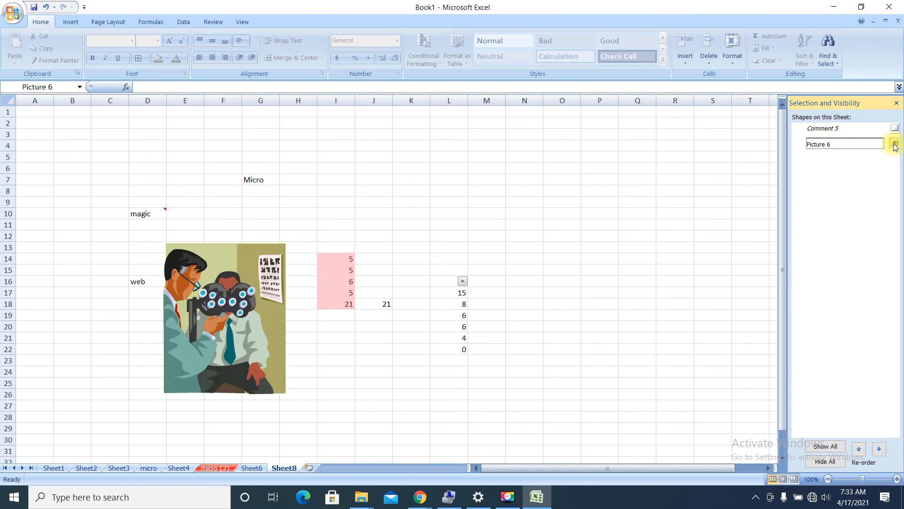
Toggle the visibility of Comment 5 on cell D10 several times, leaving the comment shown
{"action": "left_click", "coordinate": [894, 129]}
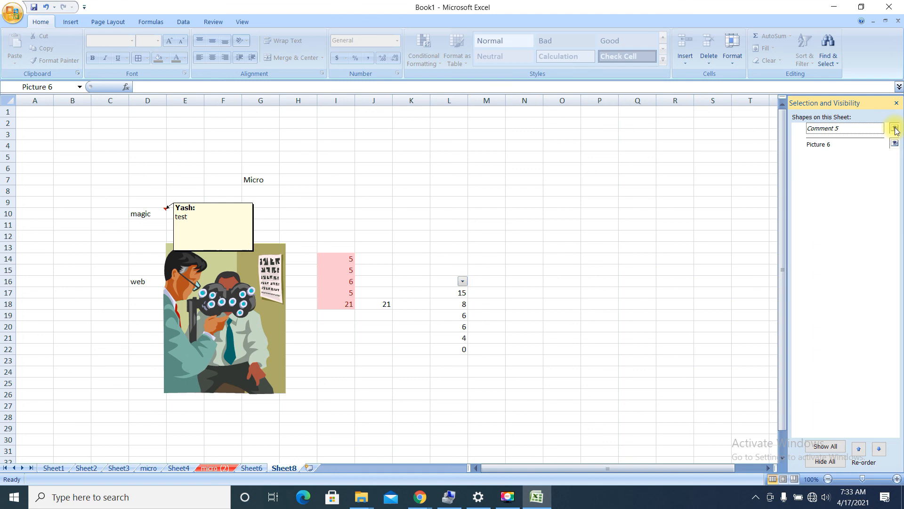
{"action": "left_click", "coordinate": [896, 131]}
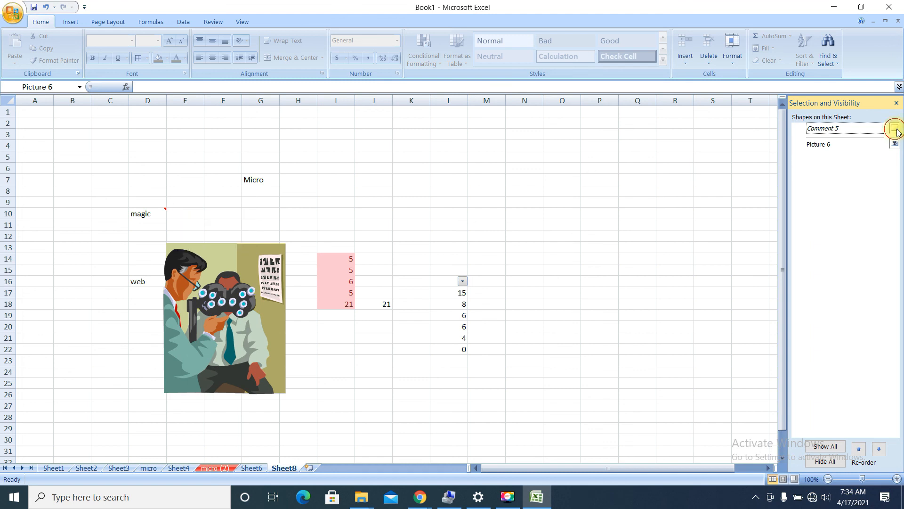
{"action": "left_click", "coordinate": [897, 132]}
{"action": "left_click", "coordinate": [895, 129]}
{"action": "left_click", "coordinate": [897, 131]}
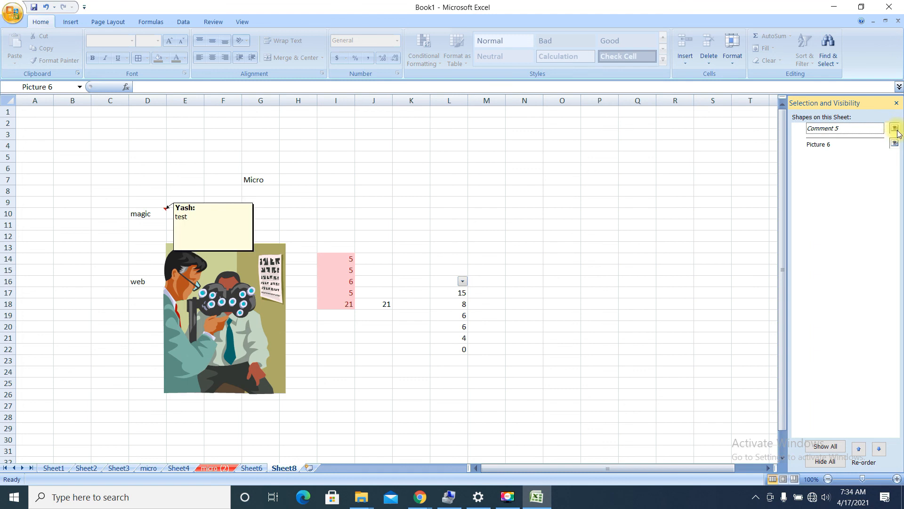
Show all shapes on the sheet, hide them all, and try to reorder them up and down
{"action": "left_click", "coordinate": [824, 446]}
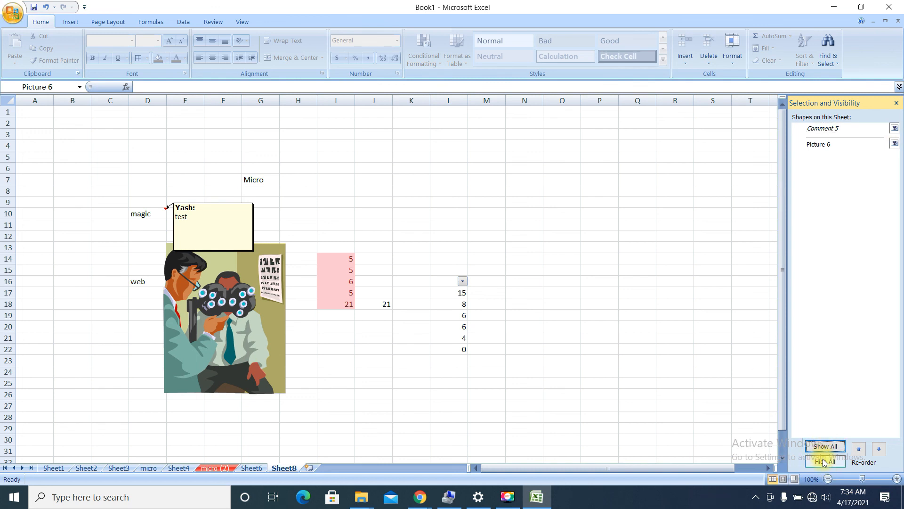
{"action": "left_click", "coordinate": [824, 462]}
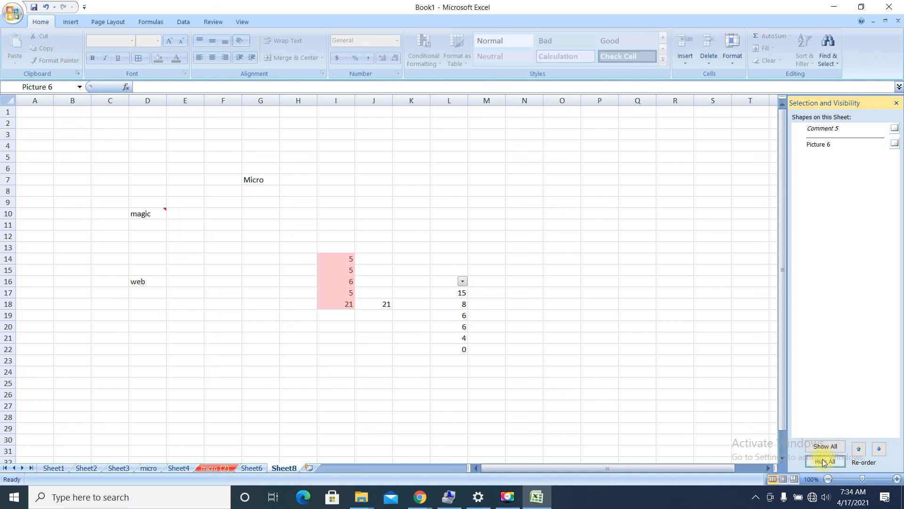
{"action": "left_click", "coordinate": [860, 450]}
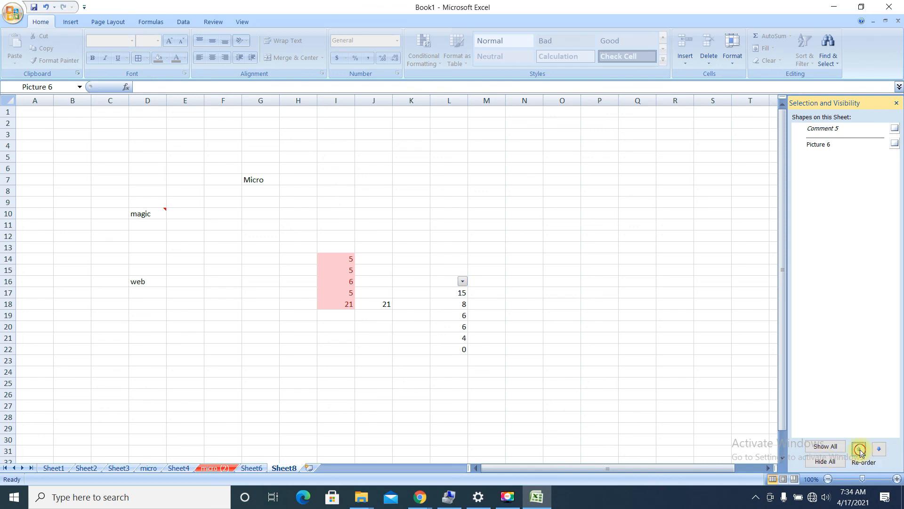
{"action": "left_click", "coordinate": [880, 449]}
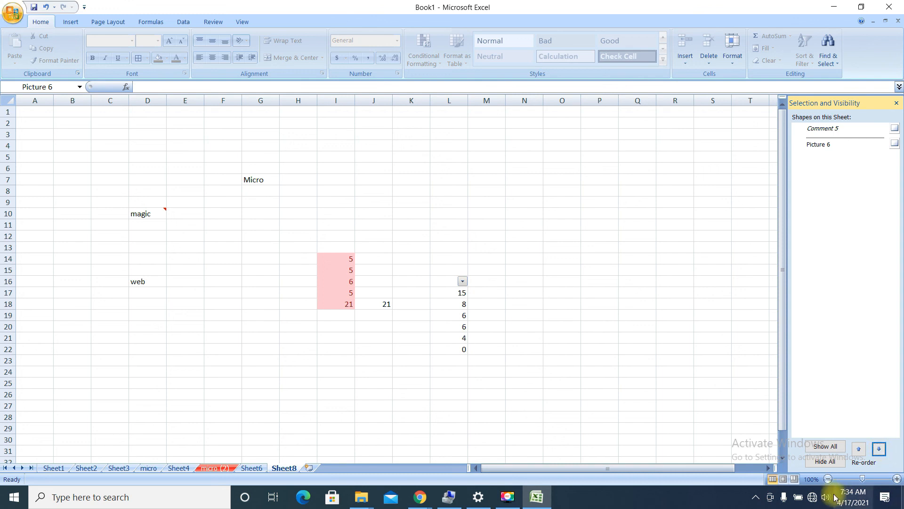
{"action": "left_click", "coordinate": [872, 467]}
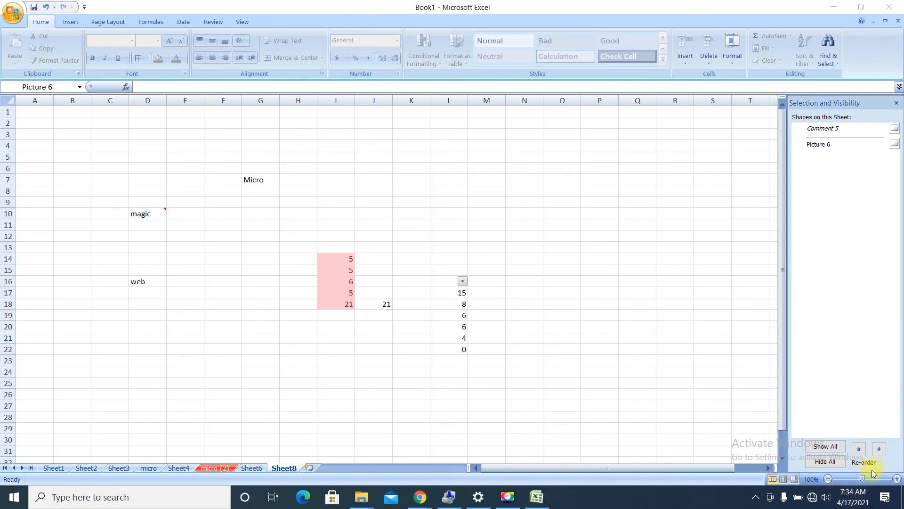